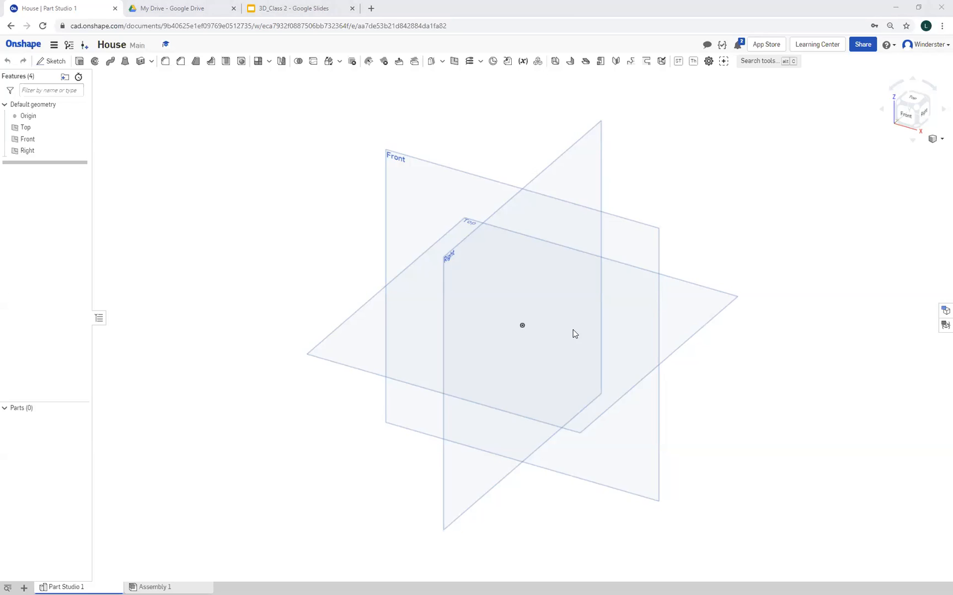
Start a new sketch on the Top plane
{"action": "left_click", "coordinate": [332, 343]}
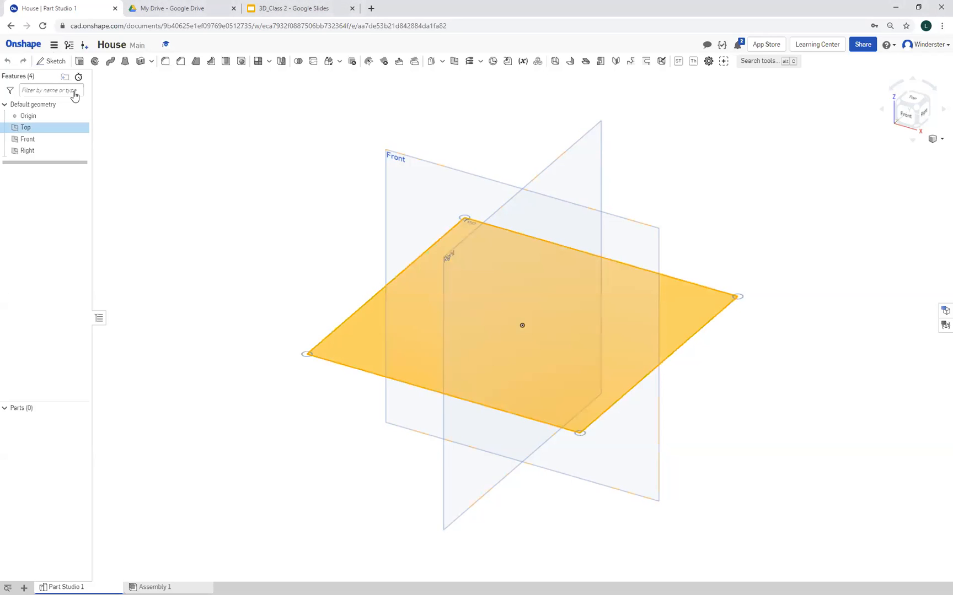
{"action": "left_click", "coordinate": [53, 62]}
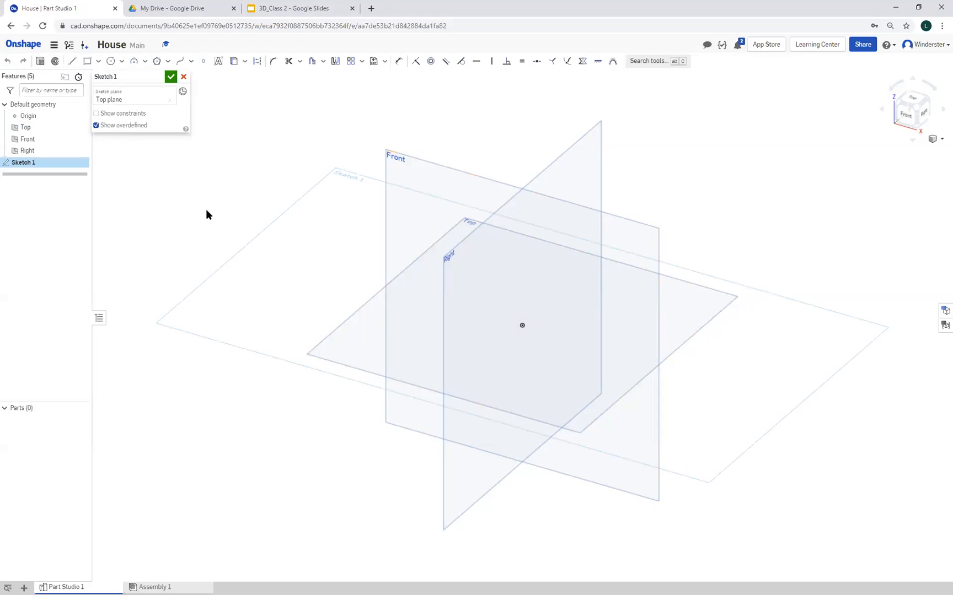
{"action": "left_click", "coordinate": [54, 46]}
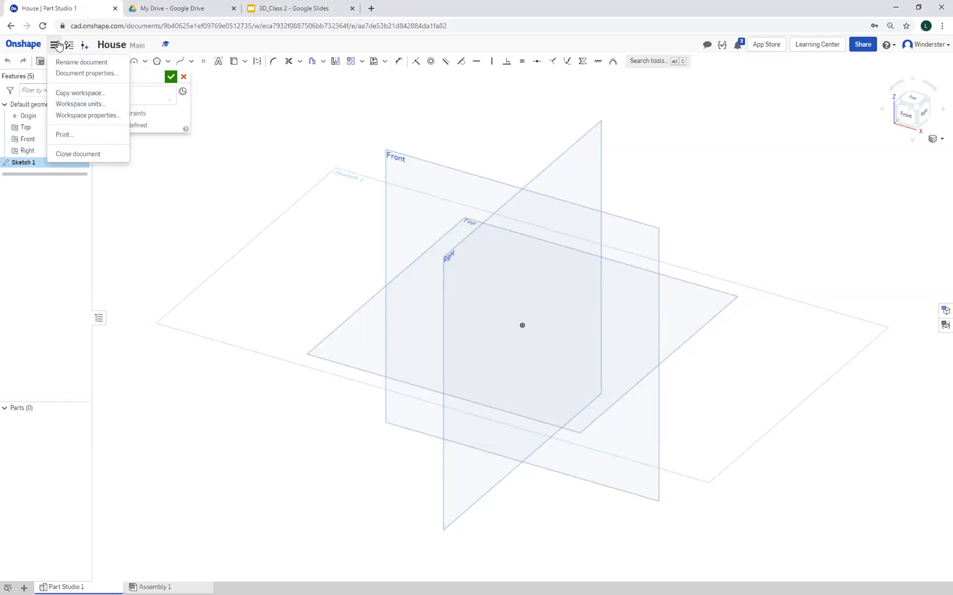
{"action": "left_click", "coordinate": [75, 105]}
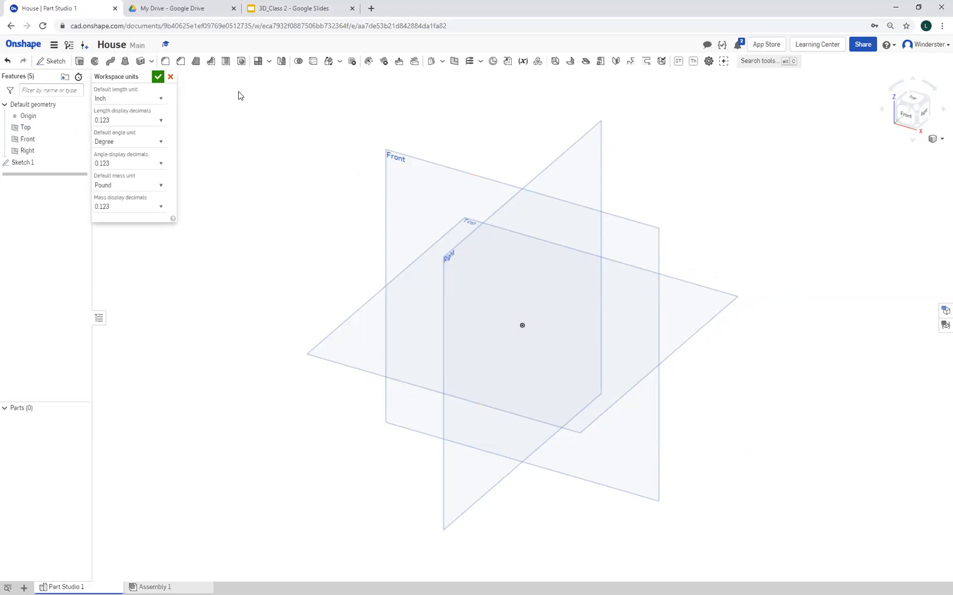
{"action": "left_click", "coordinate": [170, 78]}
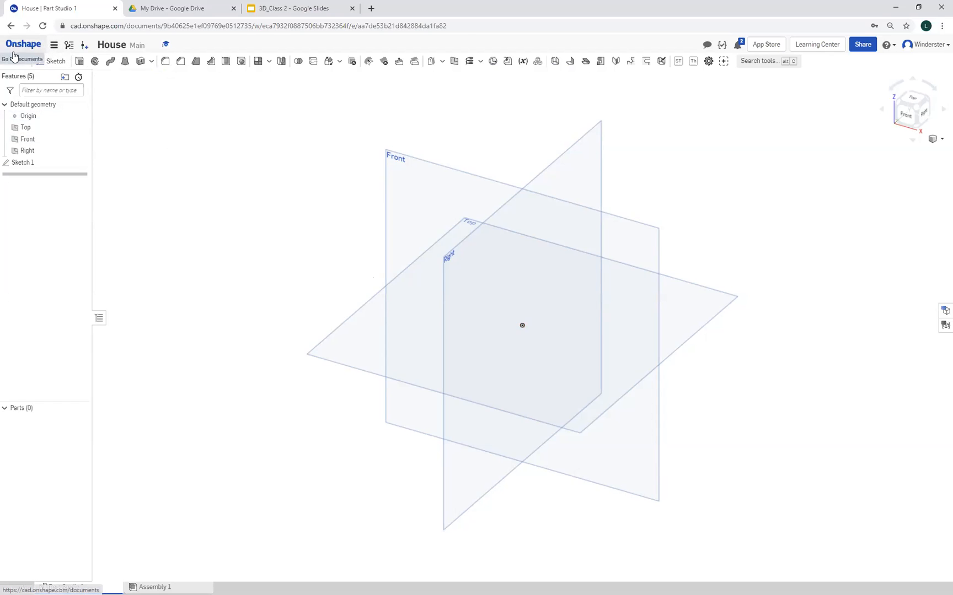
Set the workspace's default length unit to Inch
{"action": "left_click", "coordinate": [54, 45]}
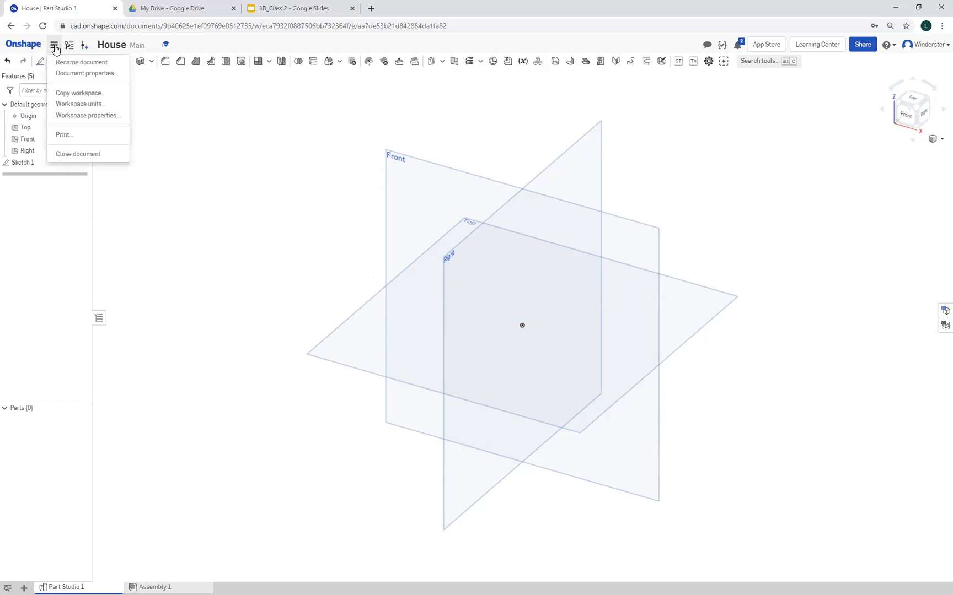
{"action": "left_click", "coordinate": [71, 109]}
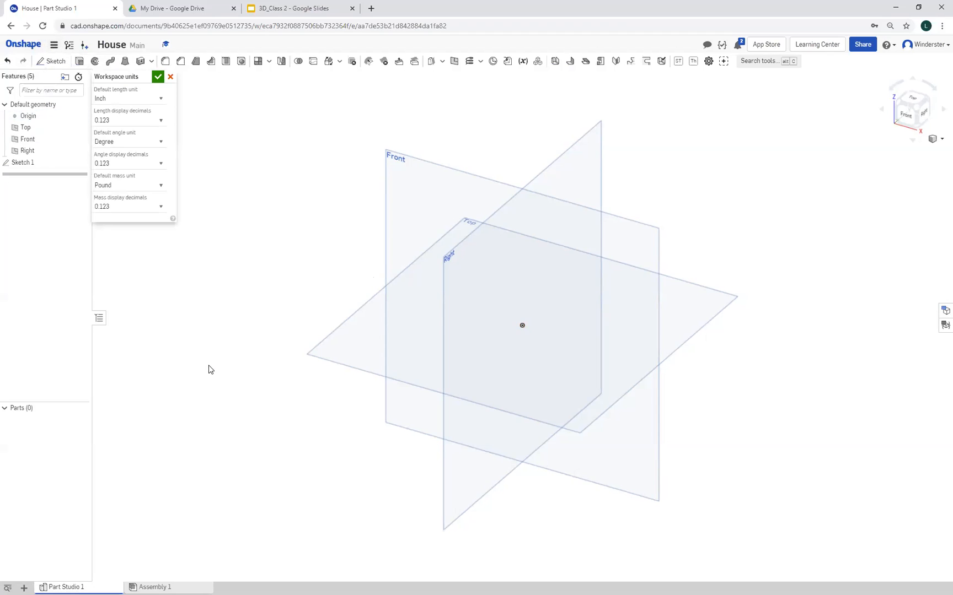
{"action": "left_click", "coordinate": [123, 100]}
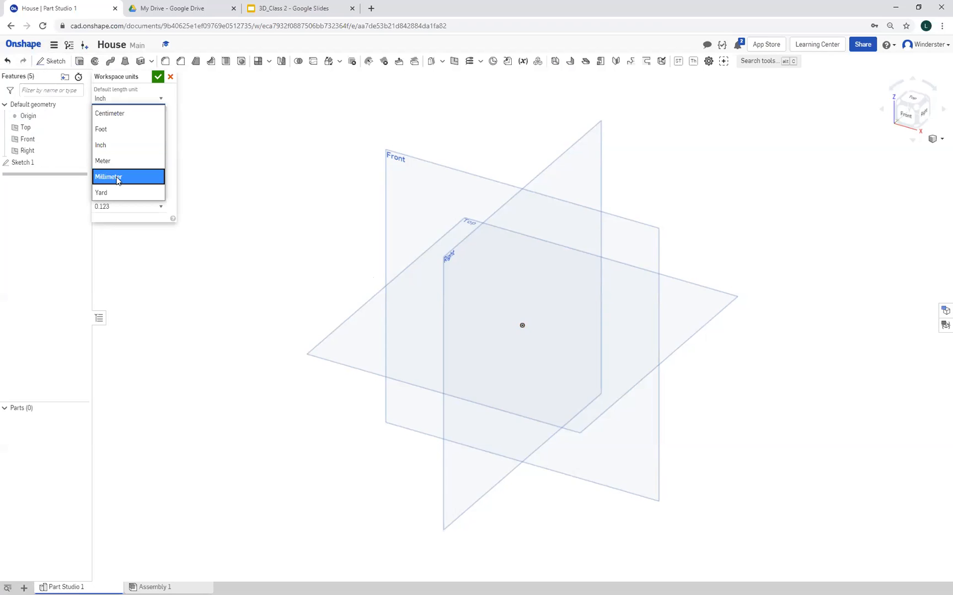
{"action": "left_click", "coordinate": [113, 146]}
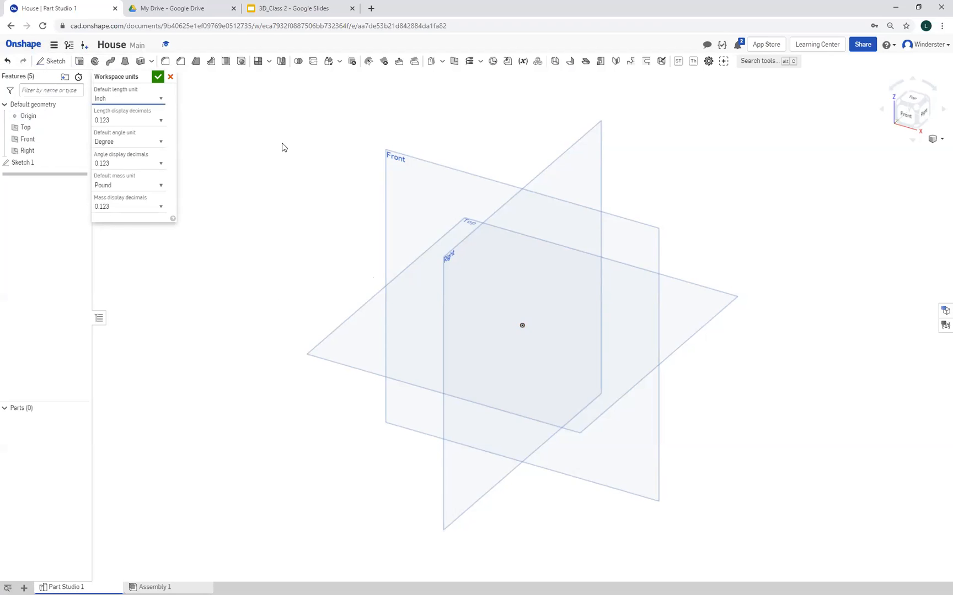
{"action": "left_click", "coordinate": [158, 78]}
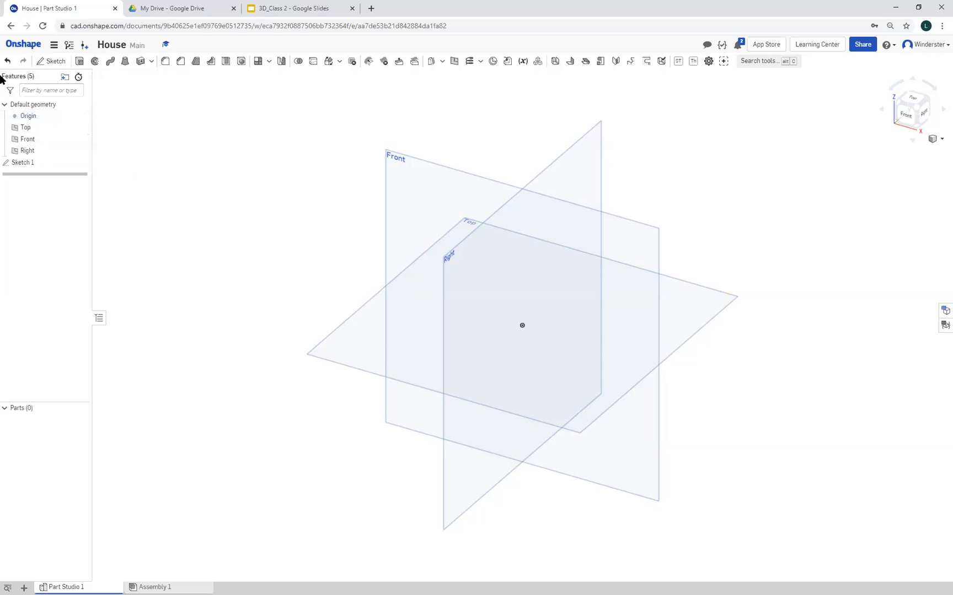
Reopen Sketch 1 and draw a center point rectangle about 4.06 in wide and 2.34 in high centered on the origin
{"action": "double_click", "coordinate": [26, 163]}
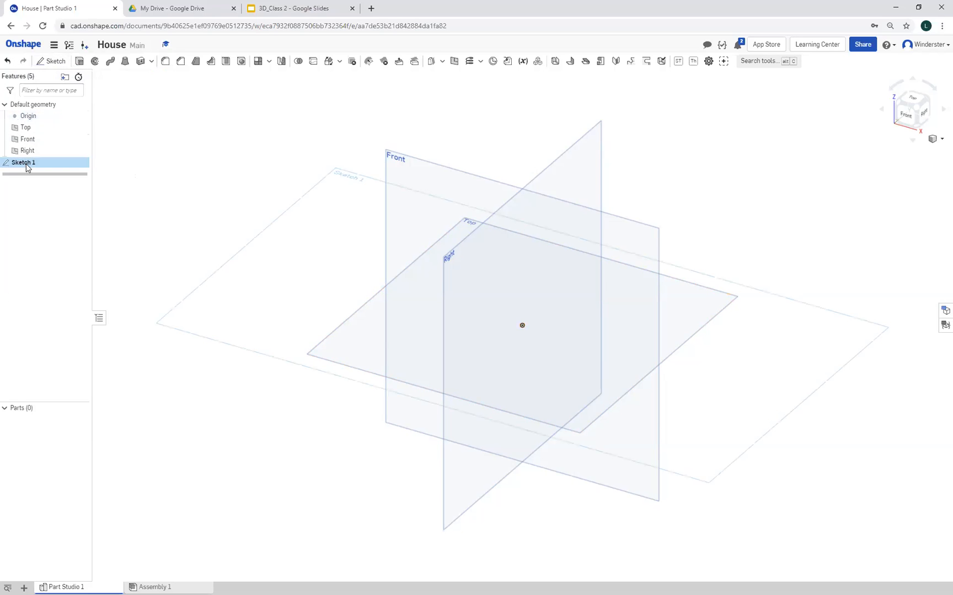
{"action": "right_click", "coordinate": [292, 311]}
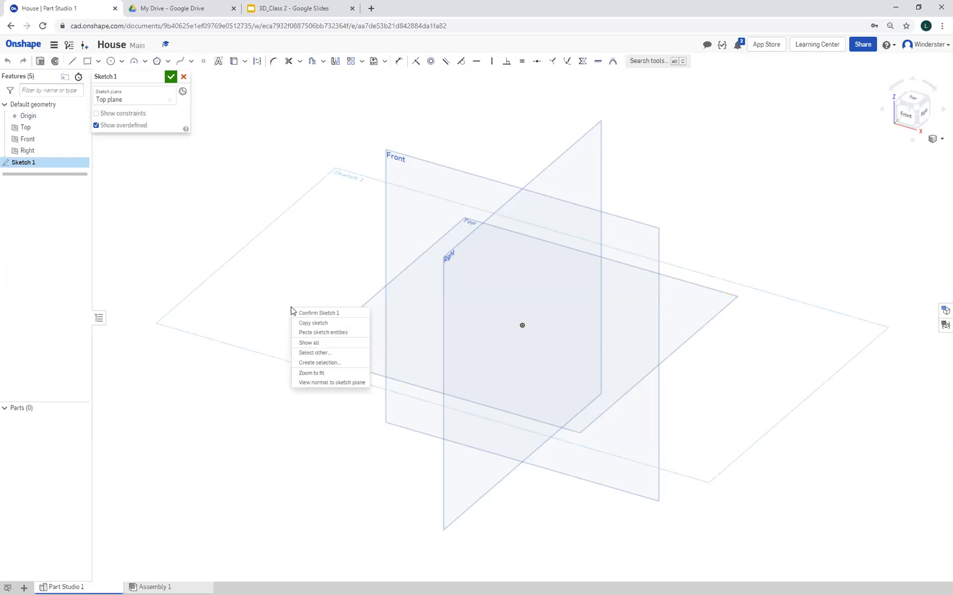
{"action": "left_click", "coordinate": [329, 383]}
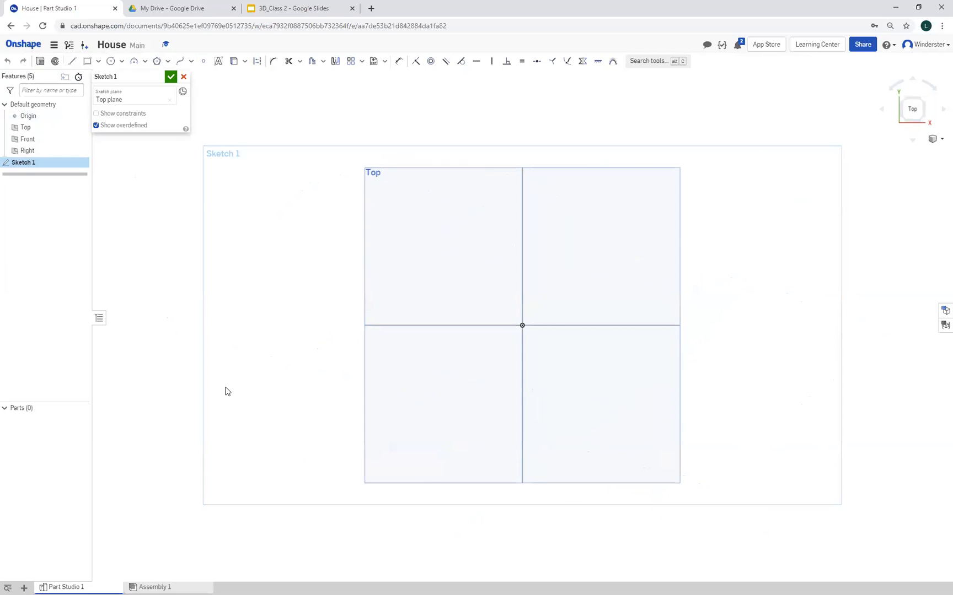
{"action": "left_click", "coordinate": [100, 63]}
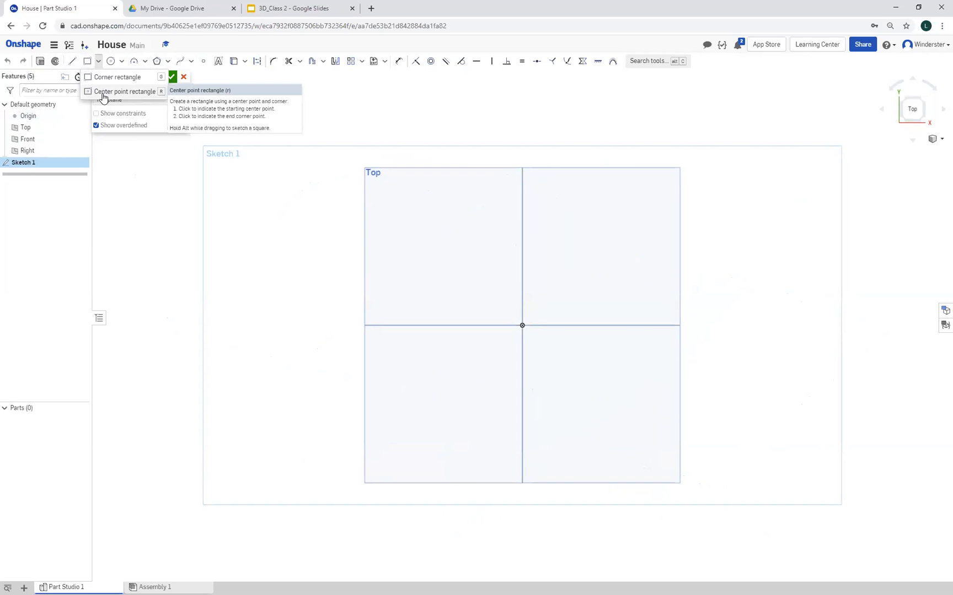
{"action": "left_click", "coordinate": [103, 92]}
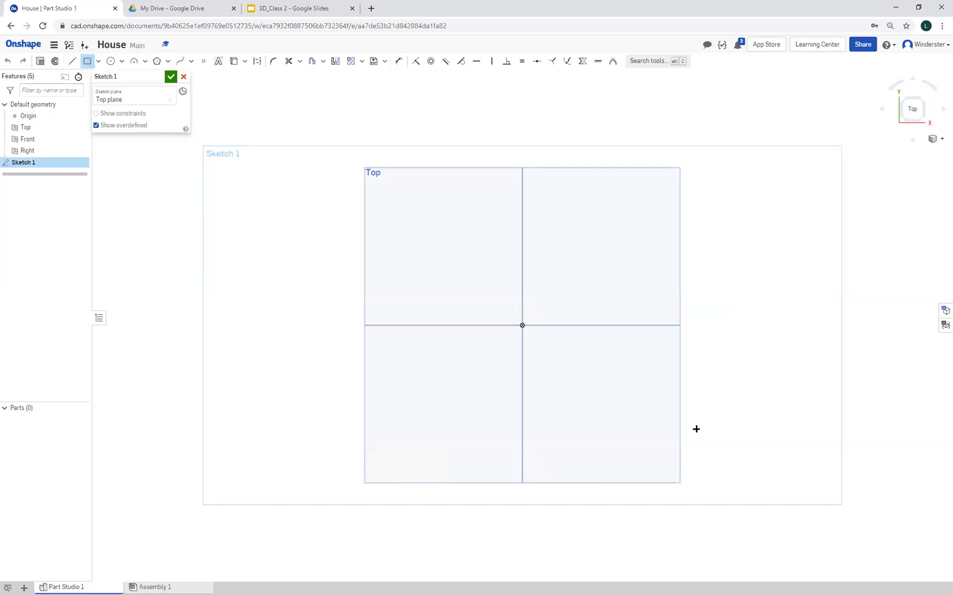
{"action": "left_click", "coordinate": [522, 326]}
{"action": "left_click", "coordinate": [617, 376]}
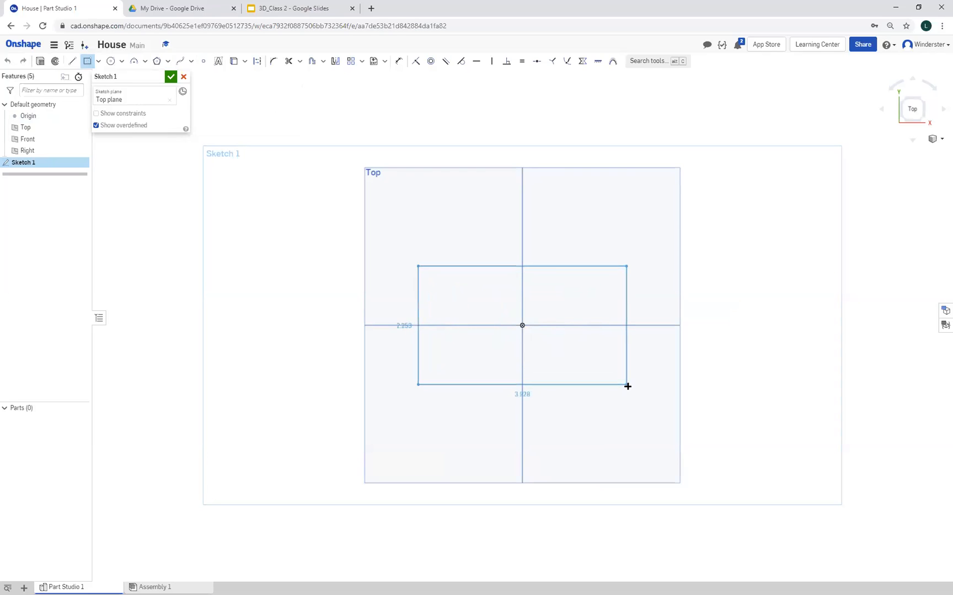
{"action": "left_click", "coordinate": [629, 387]}
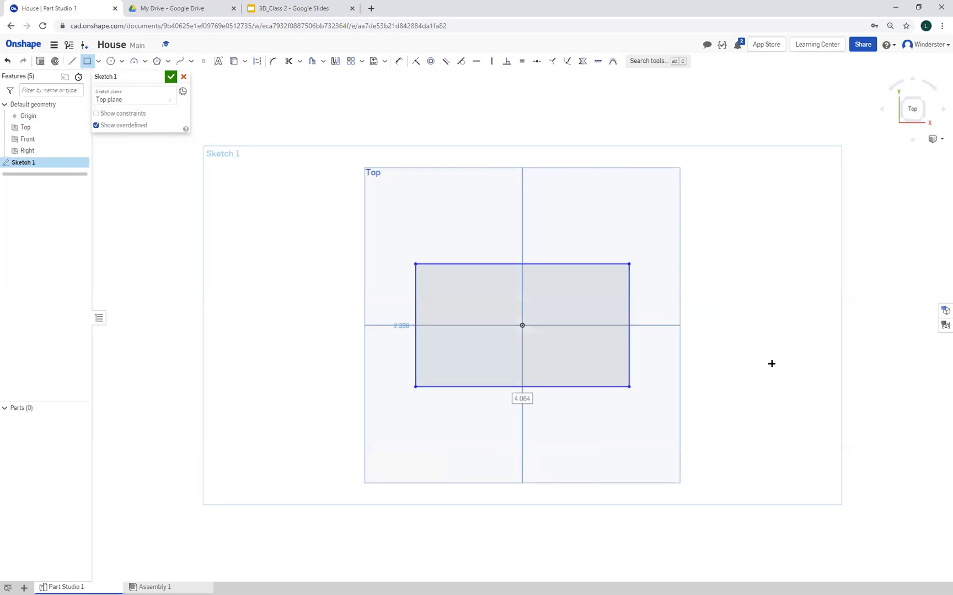
Dimension the rectangle's vertical side to 2 in
{"action": "left_click", "coordinate": [398, 62]}
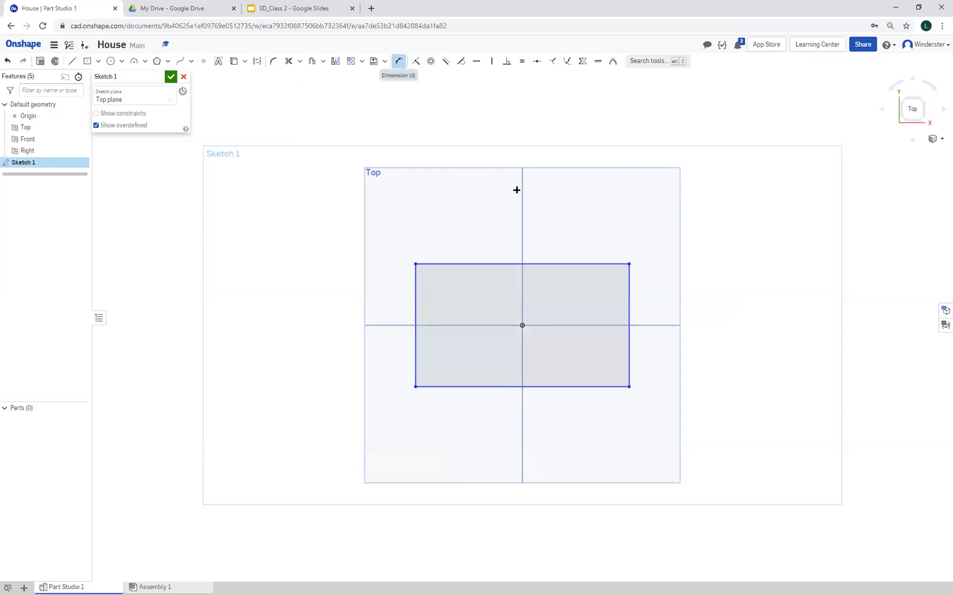
{"action": "left_click", "coordinate": [628, 291]}
{"action": "left_click", "coordinate": [666, 307]}
{"action": "type", "text": "2"}
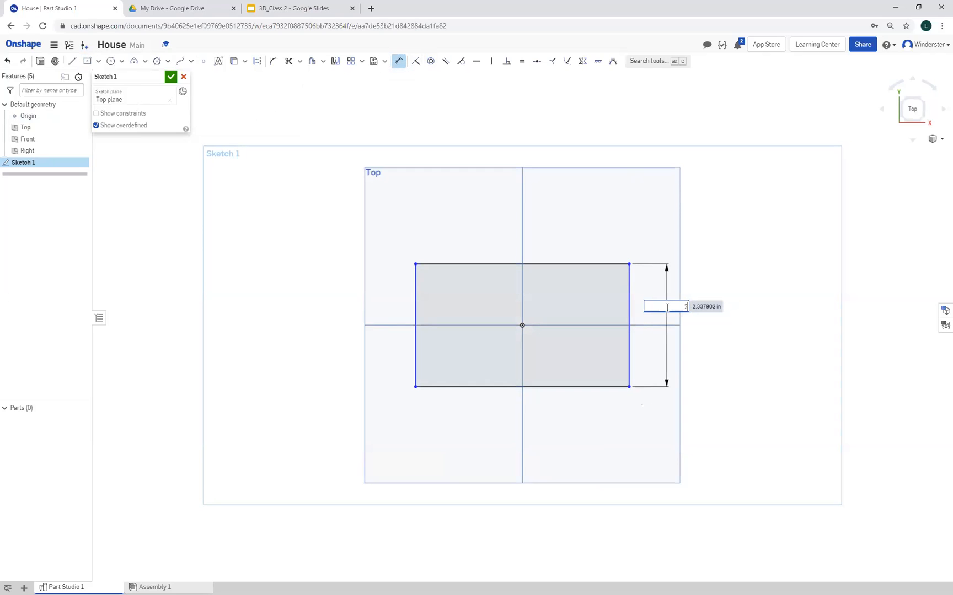
{"action": "key", "text": "Return"}
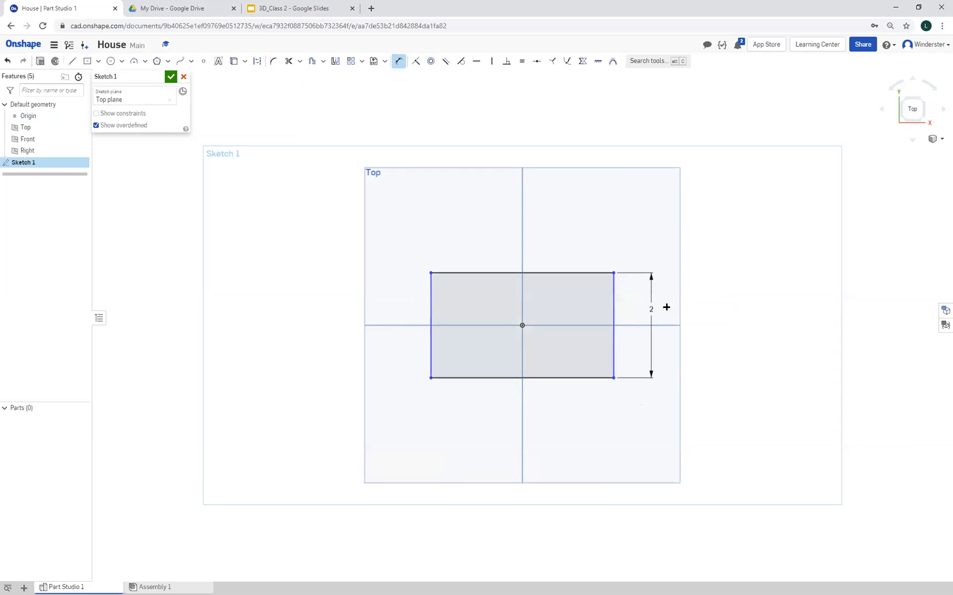
Dimension the rectangle's lower horizontal side to 3.5 in
{"action": "left_click", "coordinate": [548, 382]}
{"action": "left_click", "coordinate": [522, 405]}
{"action": "key", "text": "Escape"}
{"action": "left_click", "coordinate": [400, 63]}
{"action": "left_click", "coordinate": [571, 379]}
{"action": "left_click", "coordinate": [573, 410]}
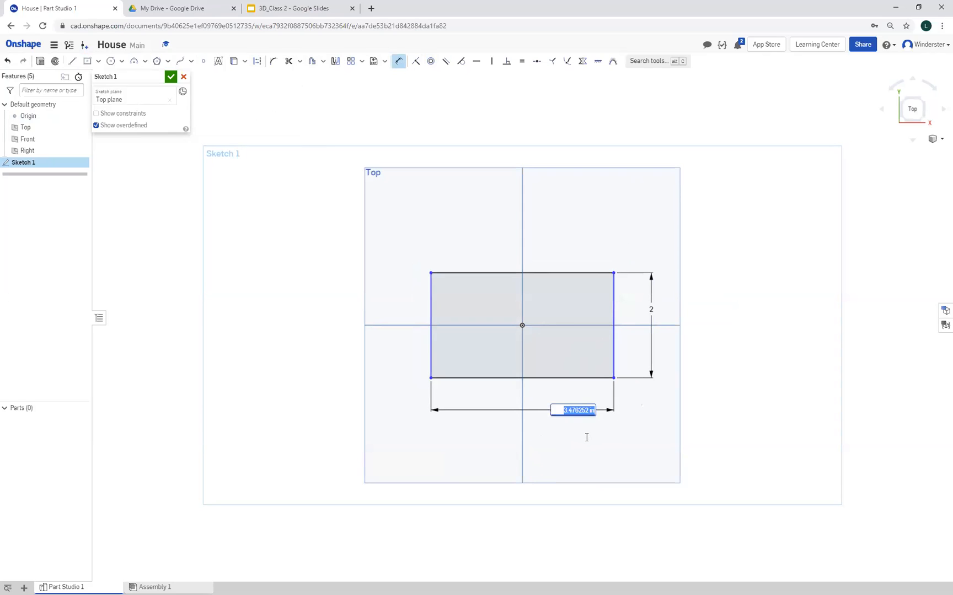
{"action": "type", "text": "3.5"}
{"action": "key", "text": "Return"}
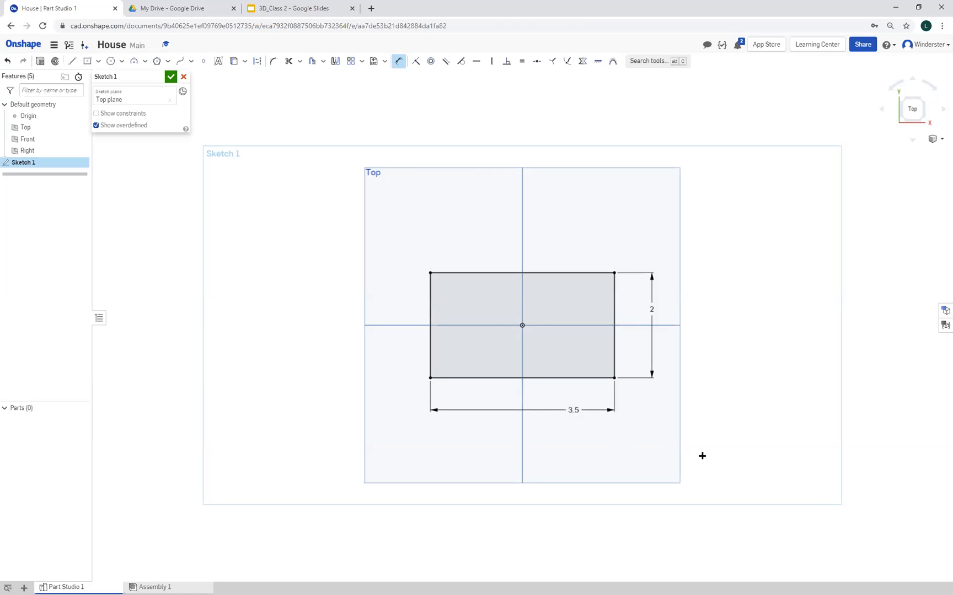
{"action": "mouse_move", "coordinate": [763, 451]}
{"action": "right_mouse_down"}
{"action": "mouse_move", "coordinate": [759, 391]}
{"action": "mouse_move", "coordinate": [771, 424]}
{"action": "mouse_move", "coordinate": [752, 468]}
{"action": "mouse_move", "coordinate": [704, 480]}
{"action": "mouse_move", "coordinate": [759, 464]}
{"action": "mouse_move", "coordinate": [765, 415]}
{"action": "mouse_move", "coordinate": [740, 430]}
{"action": "mouse_move", "coordinate": [765, 438]}
{"action": "right_mouse_up"}
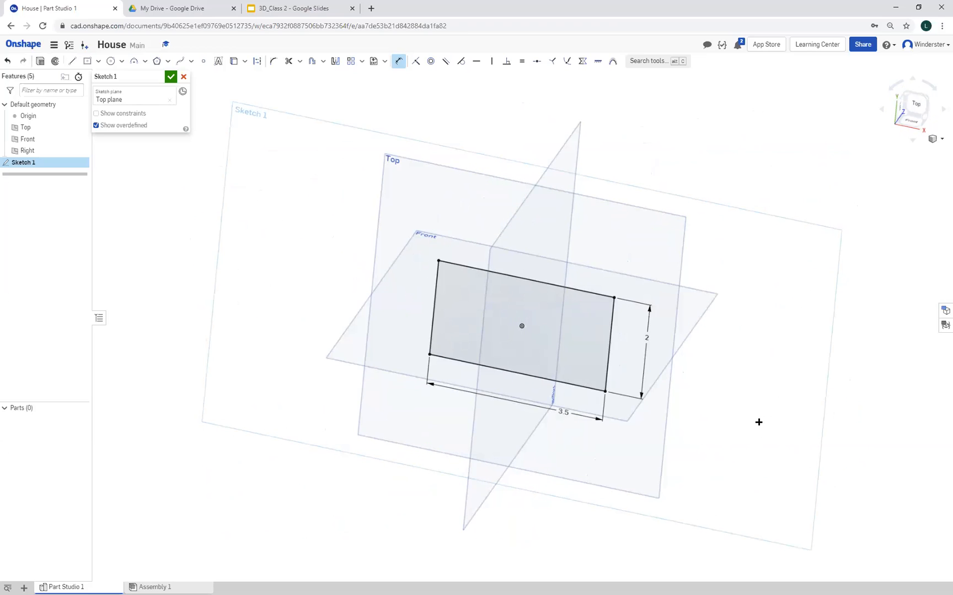
{"action": "right_click", "coordinate": [726, 448]}
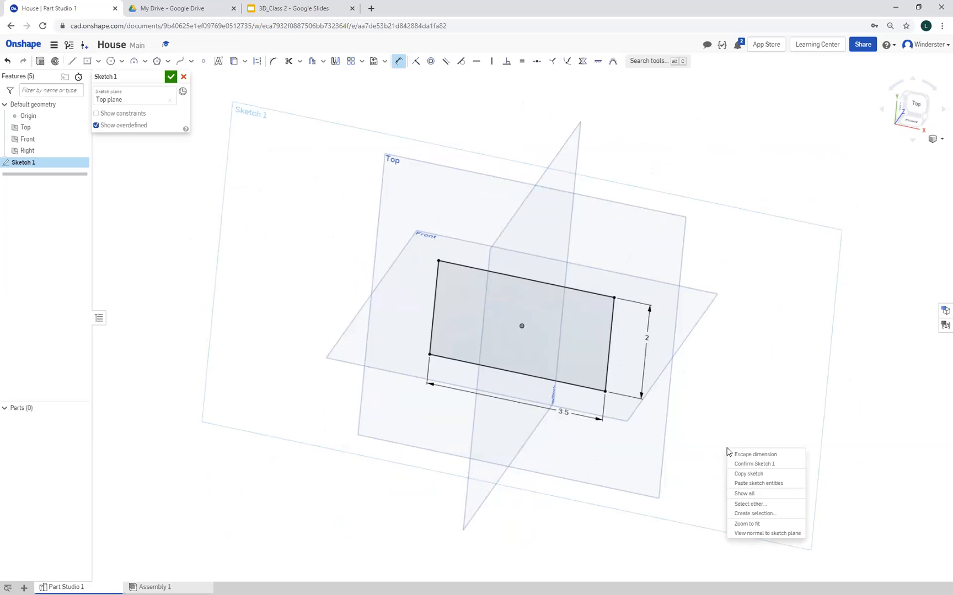
{"action": "left_click", "coordinate": [759, 533]}
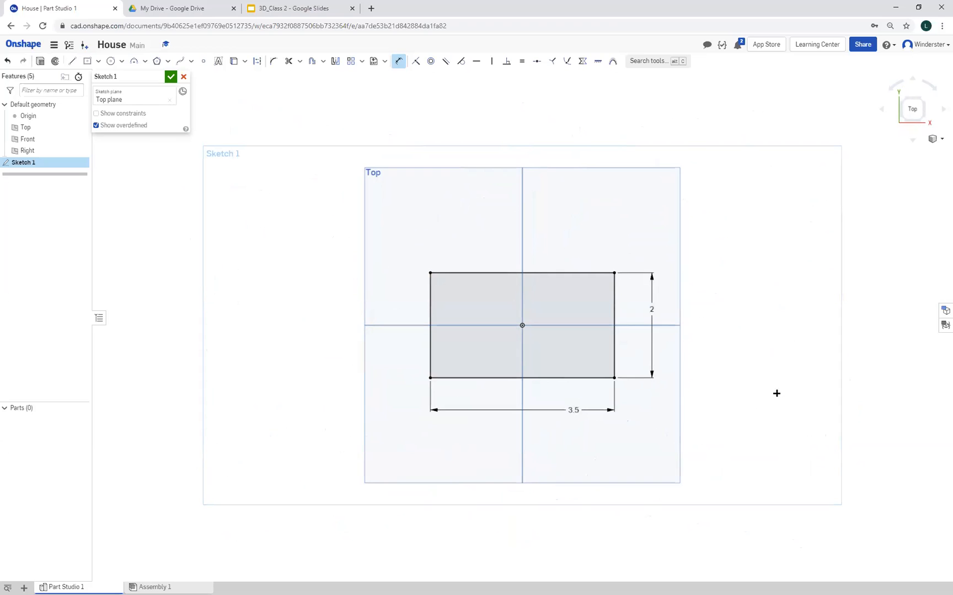
Draw a thin corner rectangle about 0.23 in deep below the first rectangle, sharing its full 3.5 in lower edge
{"action": "mouse_move", "coordinate": [786, 406]}
{"action": "right_mouse_down"}
{"action": "mouse_move", "coordinate": [776, 385]}
{"action": "mouse_move", "coordinate": [782, 328]}
{"action": "mouse_move", "coordinate": [719, 314]}
{"action": "mouse_move", "coordinate": [661, 324]}
{"action": "mouse_move", "coordinate": [772, 334]}
{"action": "mouse_move", "coordinate": [789, 356]}
{"action": "mouse_move", "coordinate": [772, 385]}
{"action": "mouse_move", "coordinate": [782, 398]}
{"action": "right_mouse_up"}
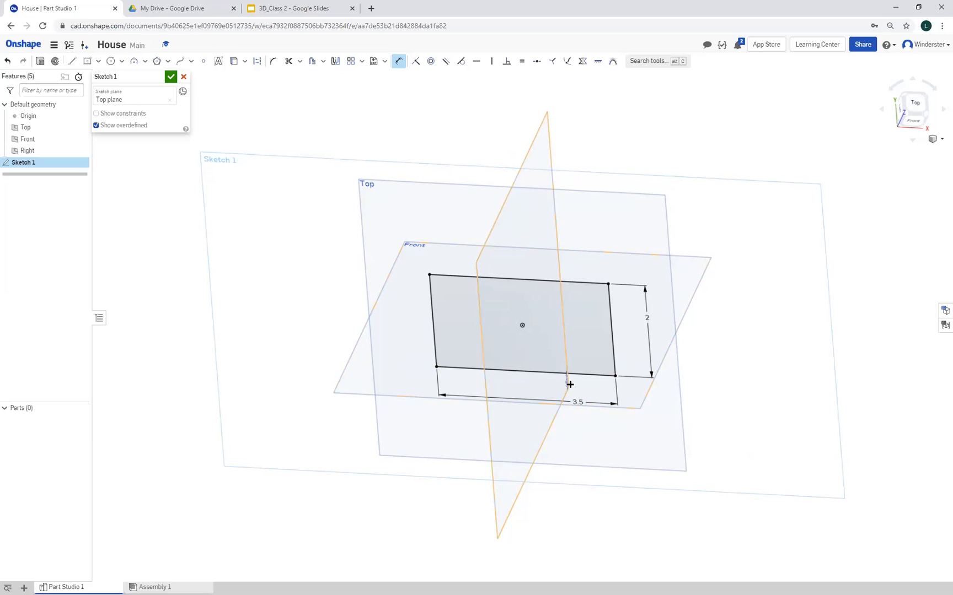
{"action": "mouse_move", "coordinate": [730, 464]}
{"action": "right_mouse_down"}
{"action": "mouse_move", "coordinate": [725, 451]}
{"action": "mouse_move", "coordinate": [735, 463]}
{"action": "right_mouse_up"}
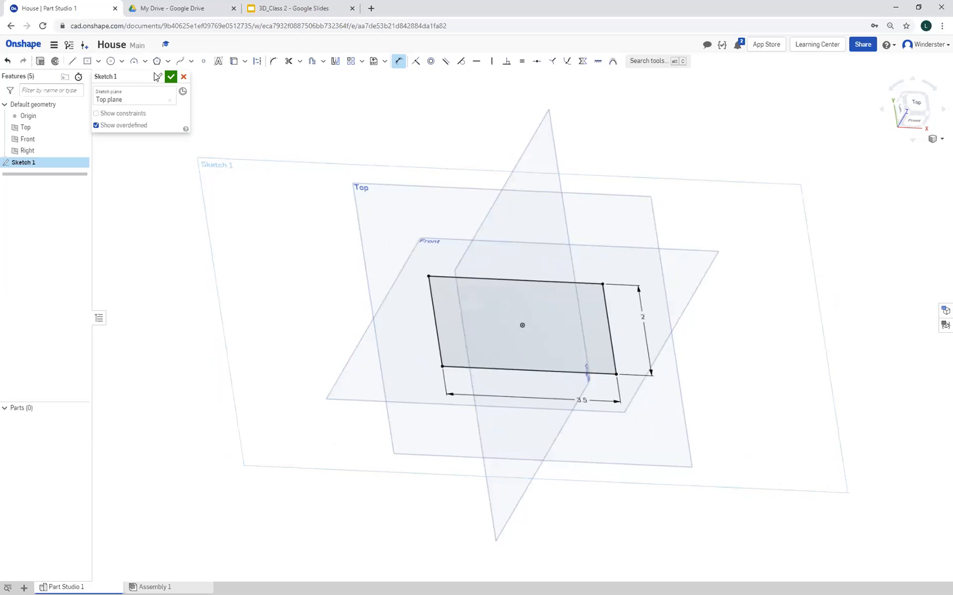
{"action": "left_click", "coordinate": [86, 63]}
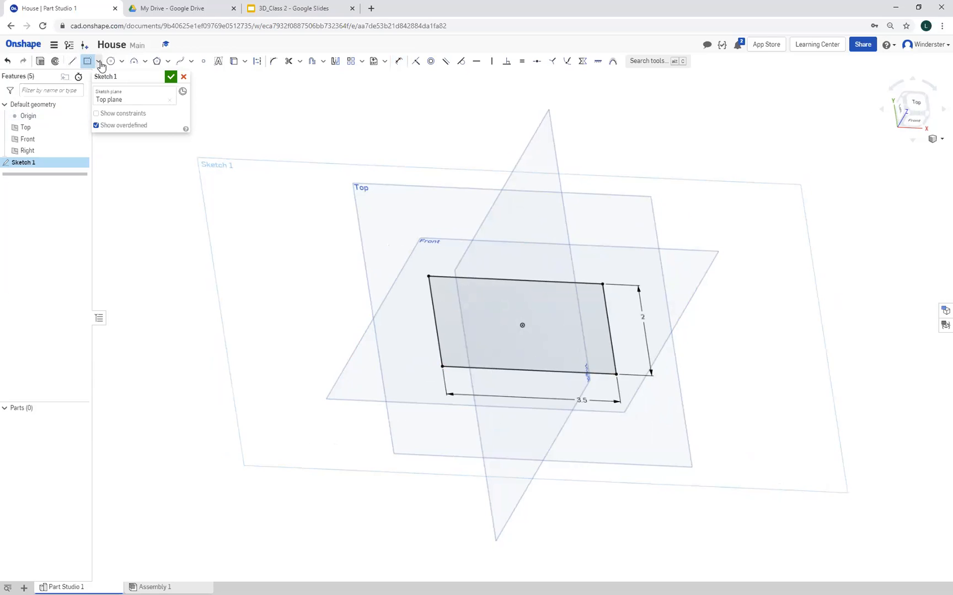
{"action": "left_click", "coordinate": [98, 62]}
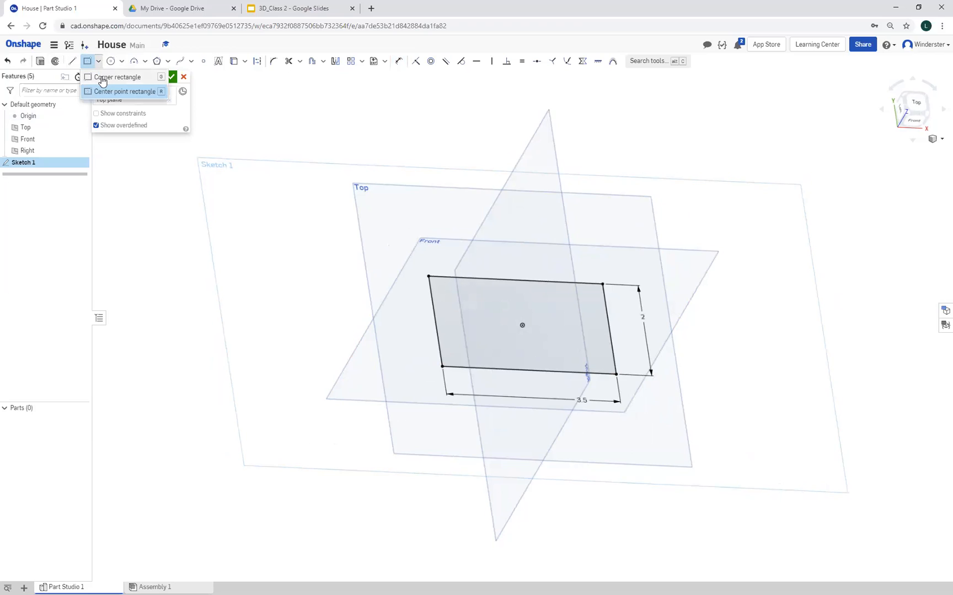
{"action": "left_click", "coordinate": [102, 81]}
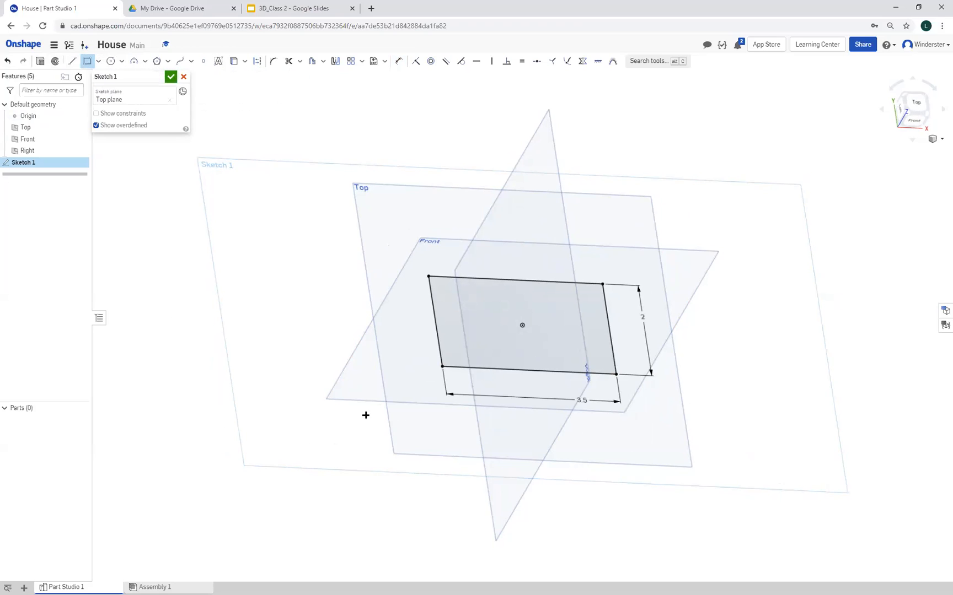
{"action": "left_click", "coordinate": [441, 366]}
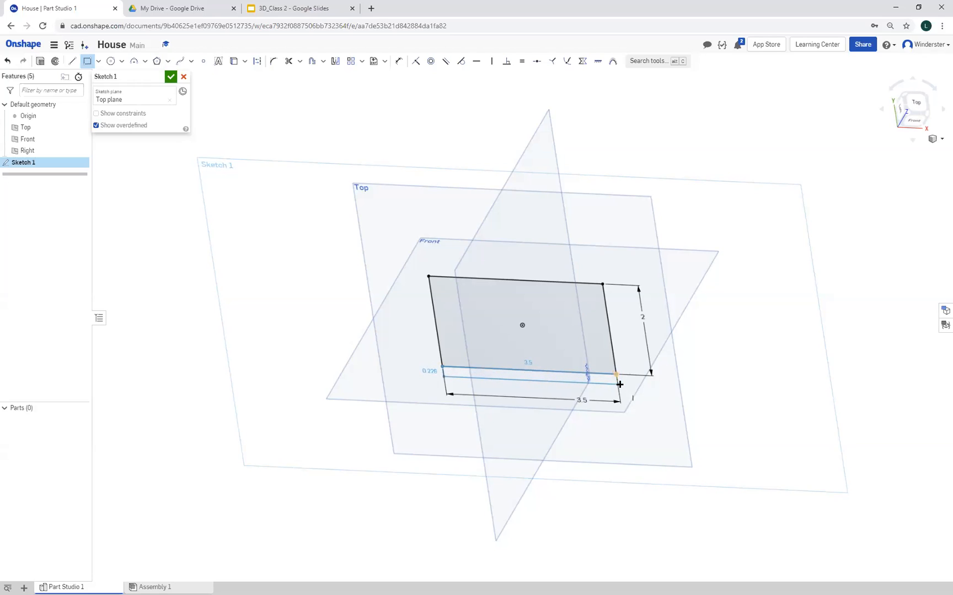
{"action": "left_click", "coordinate": [619, 385]}
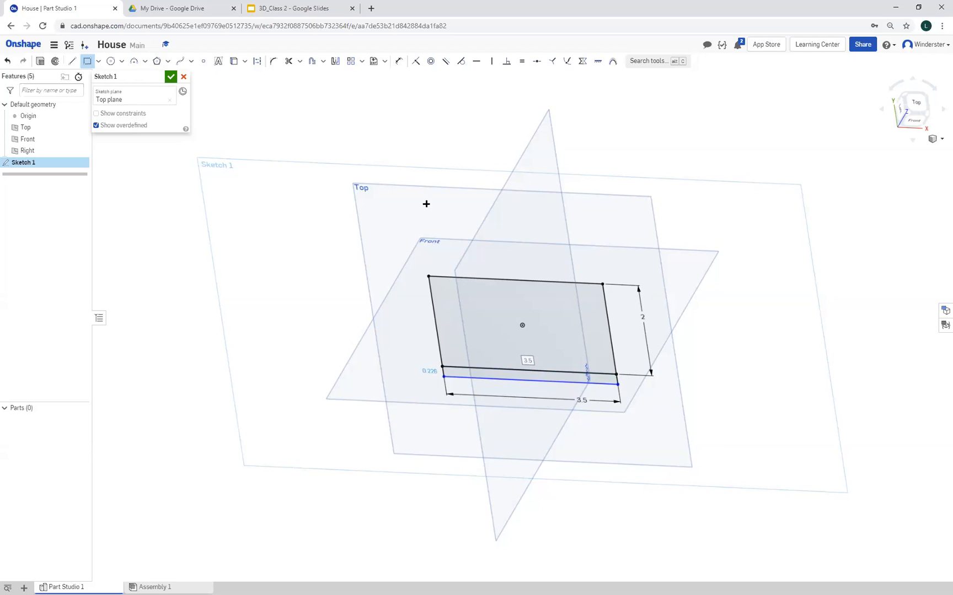
Dimension the short side of the thin rectangle to 0.05 in
{"action": "left_click", "coordinate": [401, 62]}
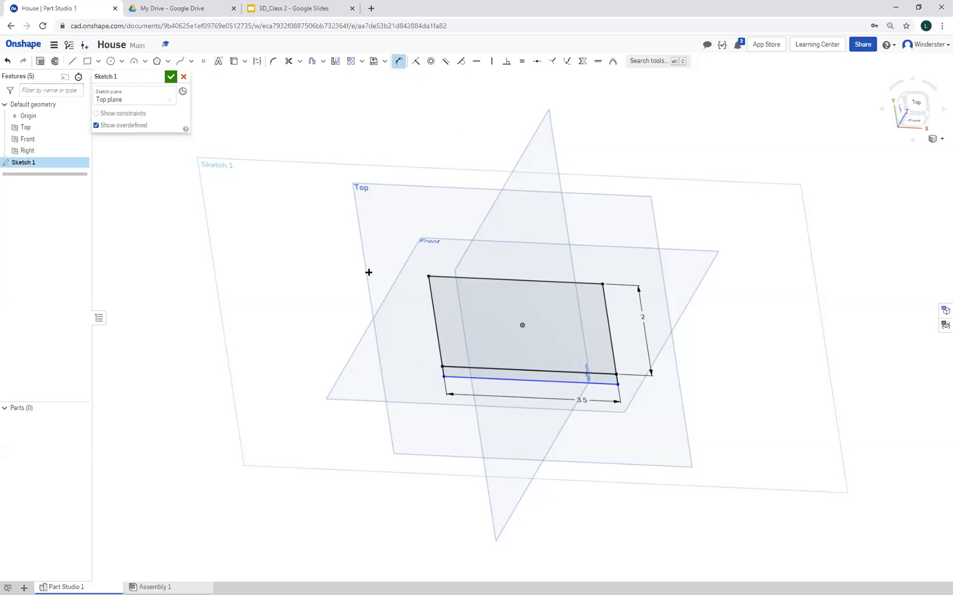
{"action": "left_click", "coordinate": [444, 372]}
{"action": "left_click", "coordinate": [420, 357]}
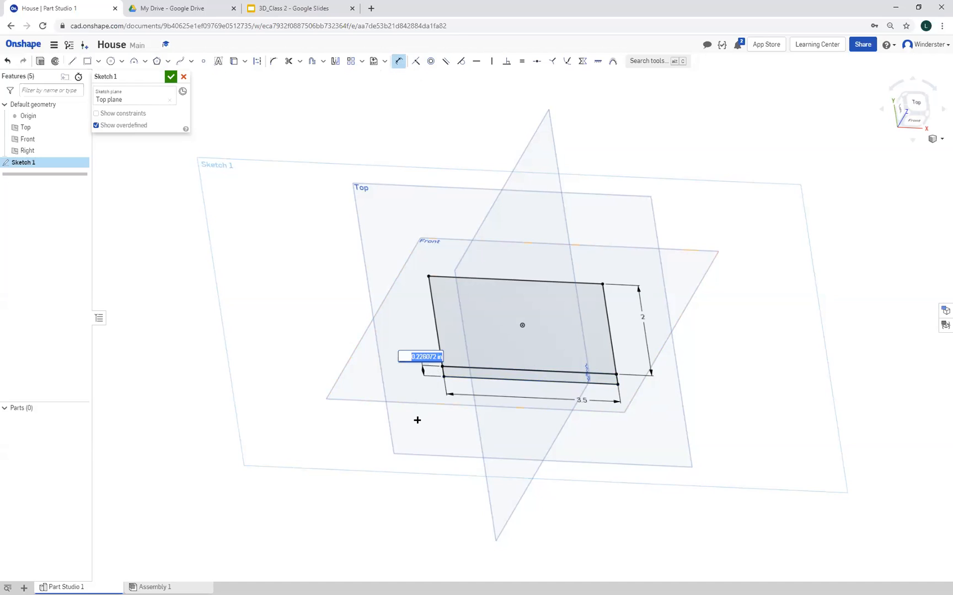
{"action": "key", "text": "BackSpace"}
{"action": "type", "text": "0.05"}
{"action": "key", "text": "Return"}
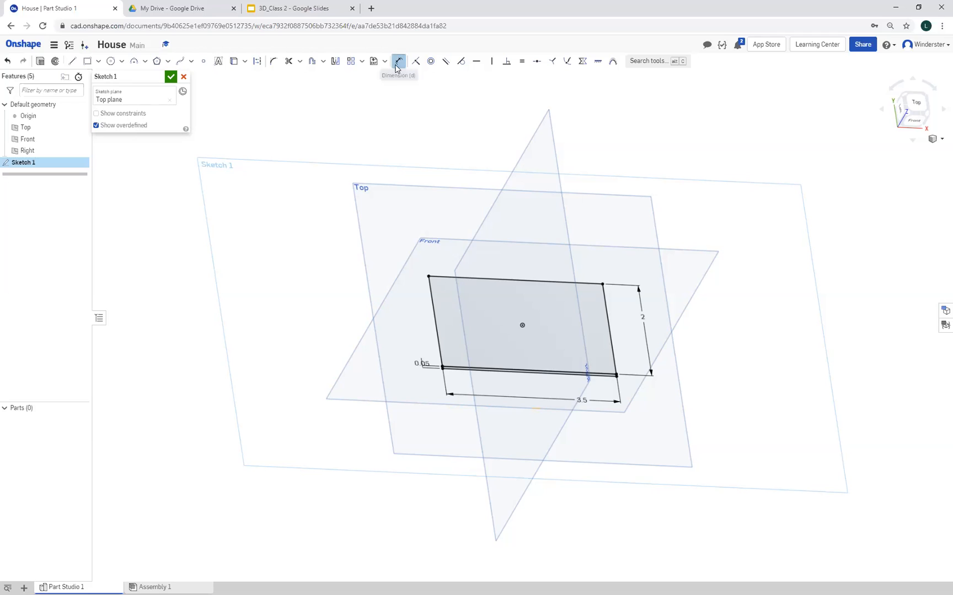
Undo the thin rectangle's 0.05 in dimension and the thin rectangle itself
{"action": "left_click", "coordinate": [488, 372]}
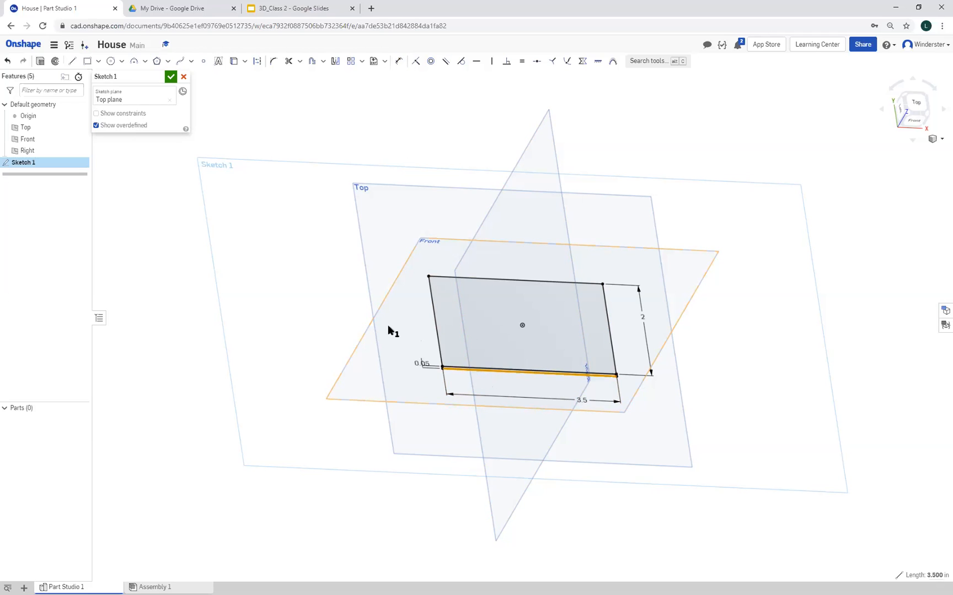
{"action": "left_click", "coordinate": [144, 241]}
{"action": "left_click", "coordinate": [9, 62]}
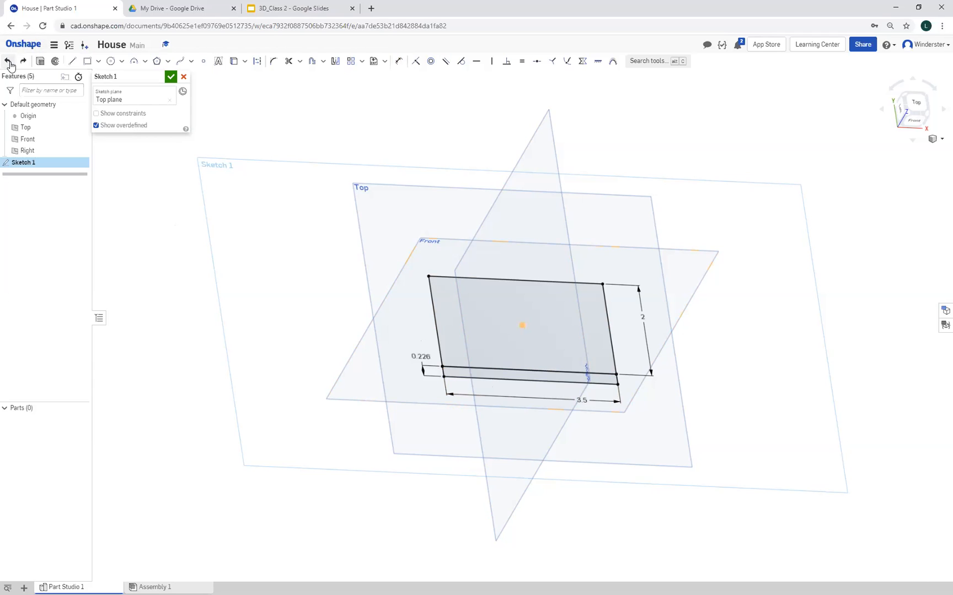
{"action": "left_click", "coordinate": [8, 62]}
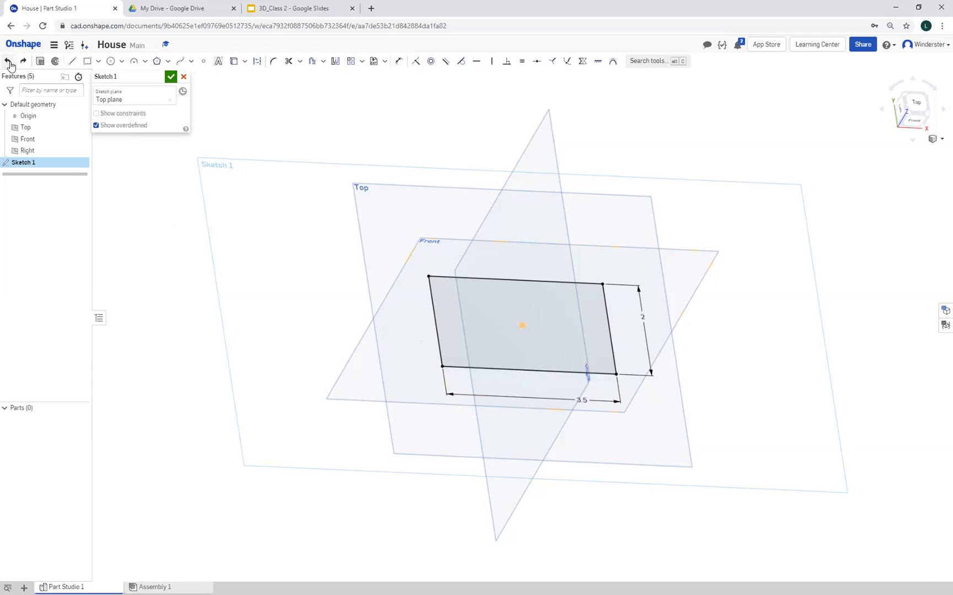
Draw a corner rectangle about 0.25 in deep below the 3.5 by 2 in base, sharing its full lower edge
{"action": "left_click", "coordinate": [98, 61]}
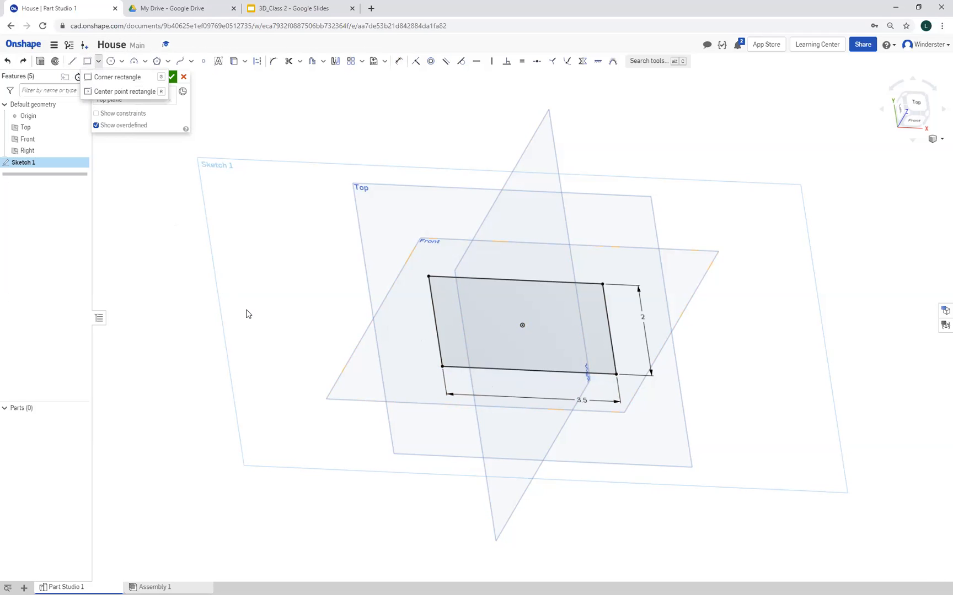
{"action": "left_click", "coordinate": [125, 81]}
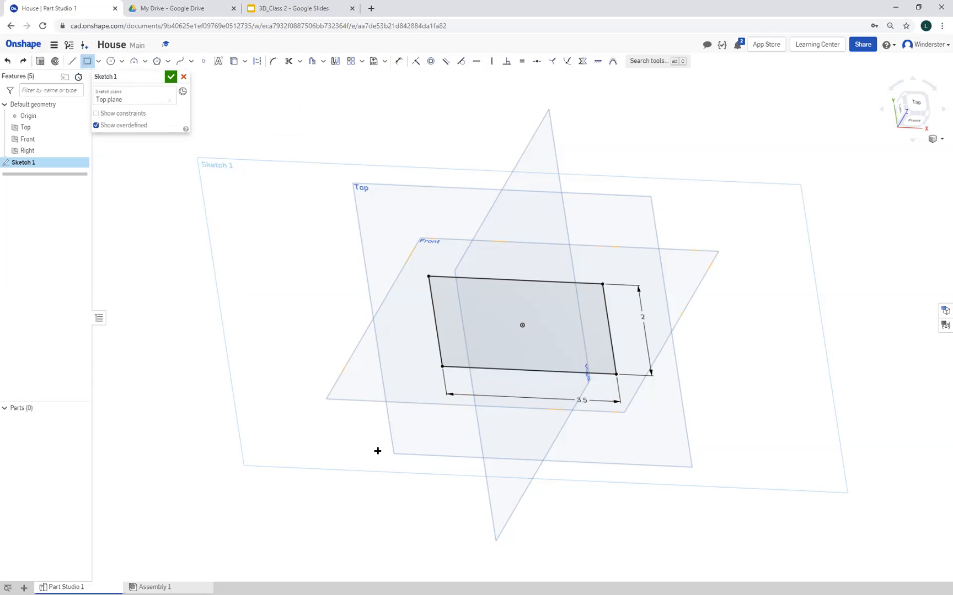
{"action": "left_click", "coordinate": [442, 367]}
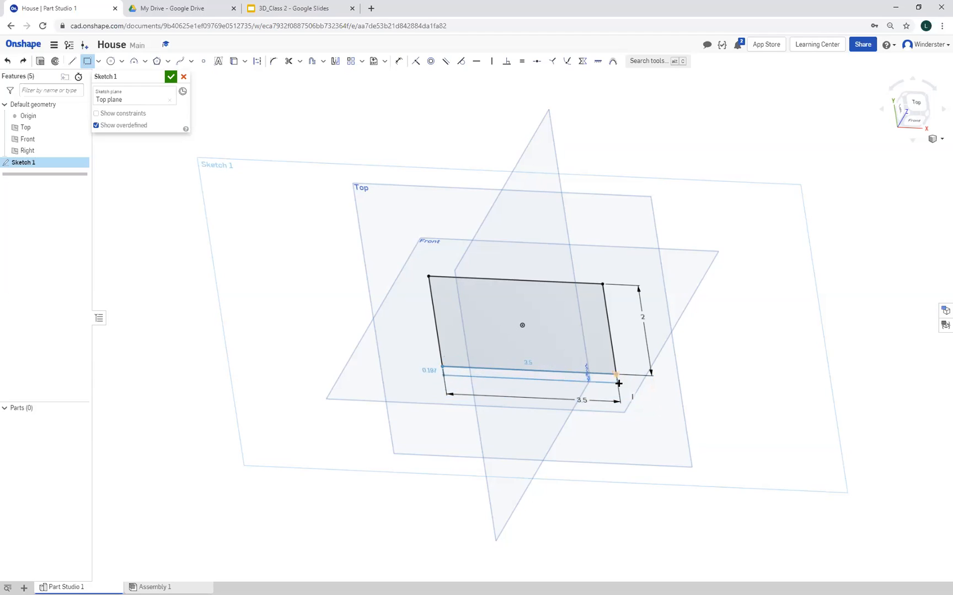
{"action": "left_click", "coordinate": [619, 385]}
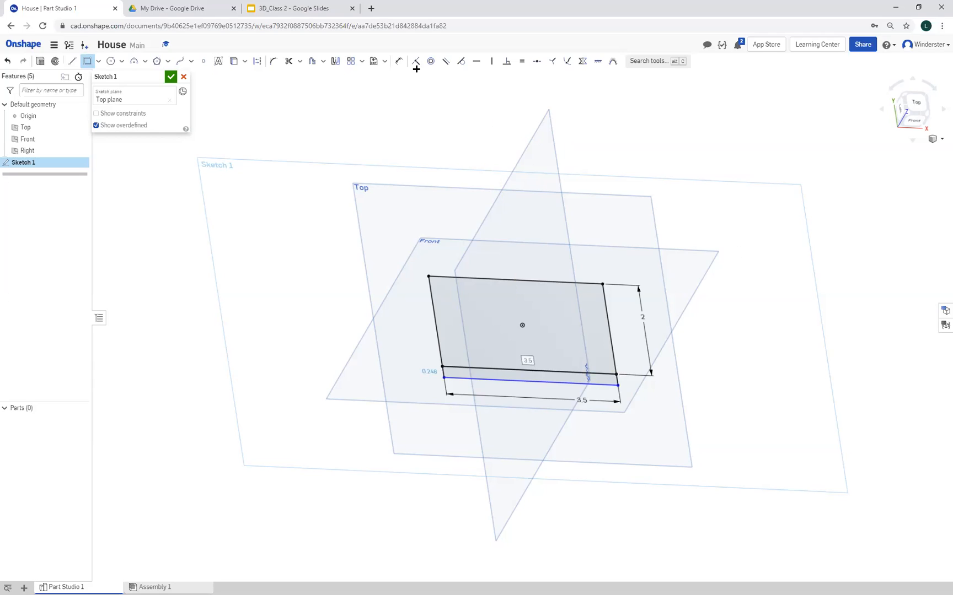
{"action": "left_click", "coordinate": [87, 61]}
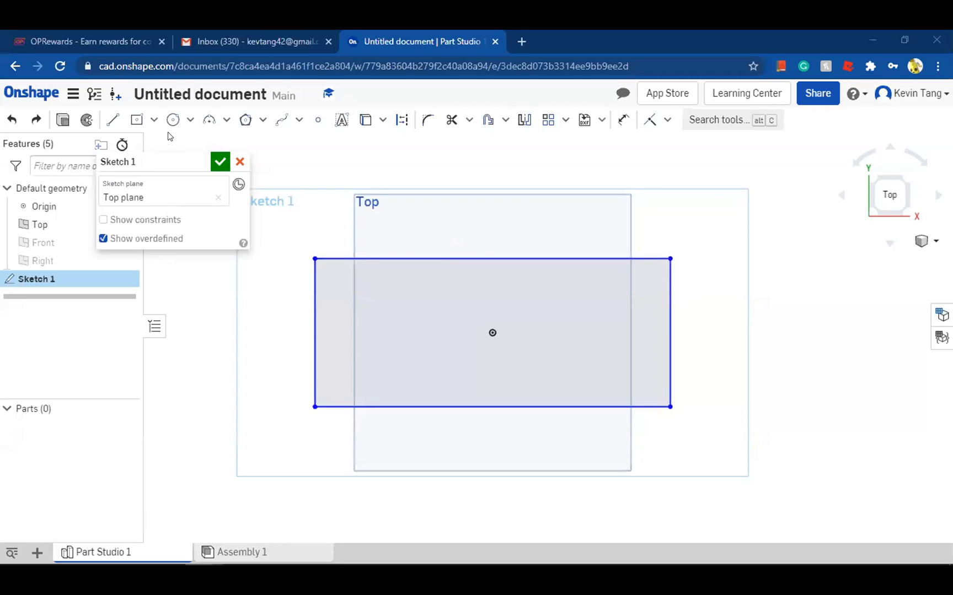
Dimension the upper horizontal side of the rectangle centred on the origin to 2 in
{"action": "left_click", "coordinate": [621, 120]}
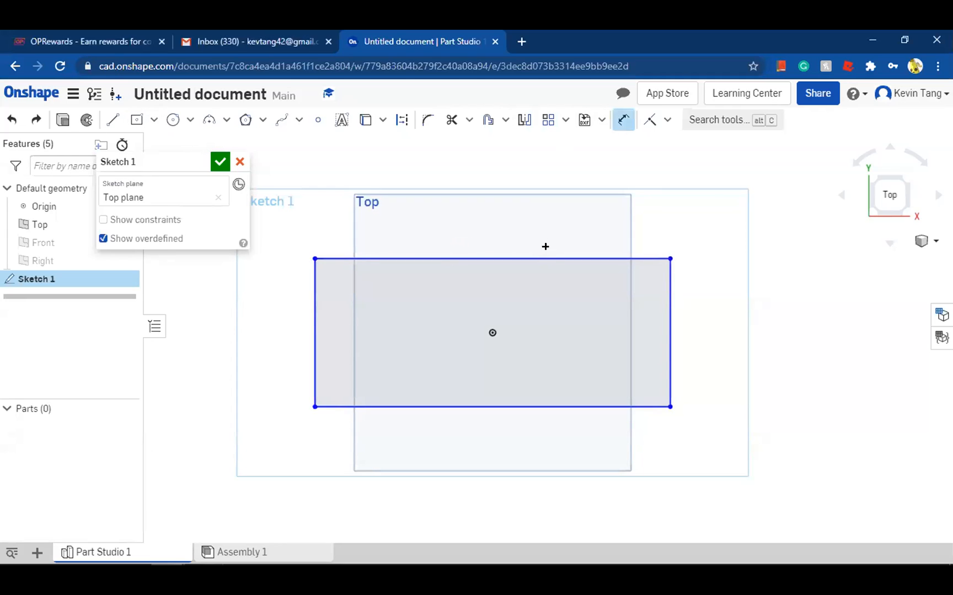
{"action": "left_click", "coordinate": [551, 257]}
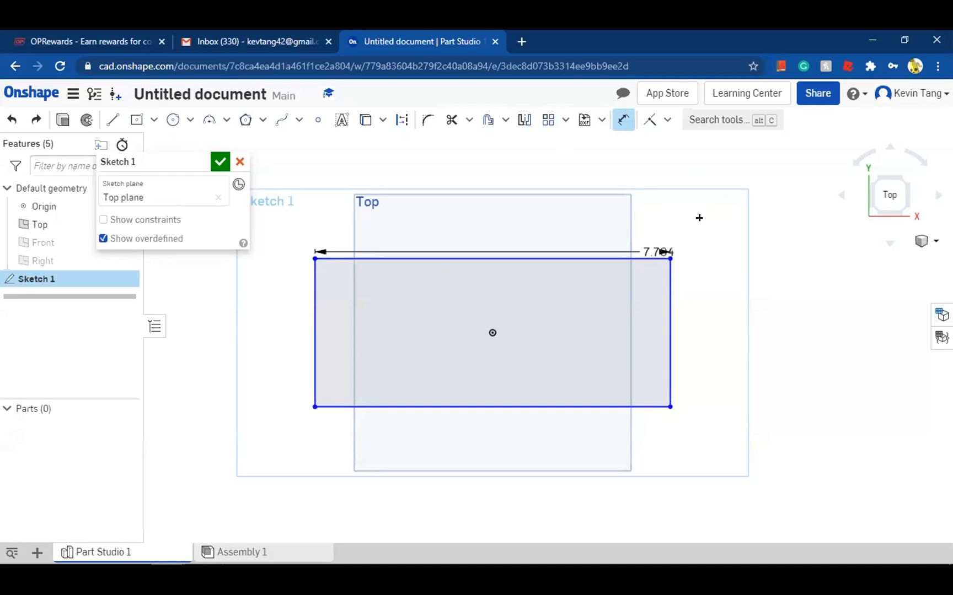
{"action": "left_click", "coordinate": [710, 200]}
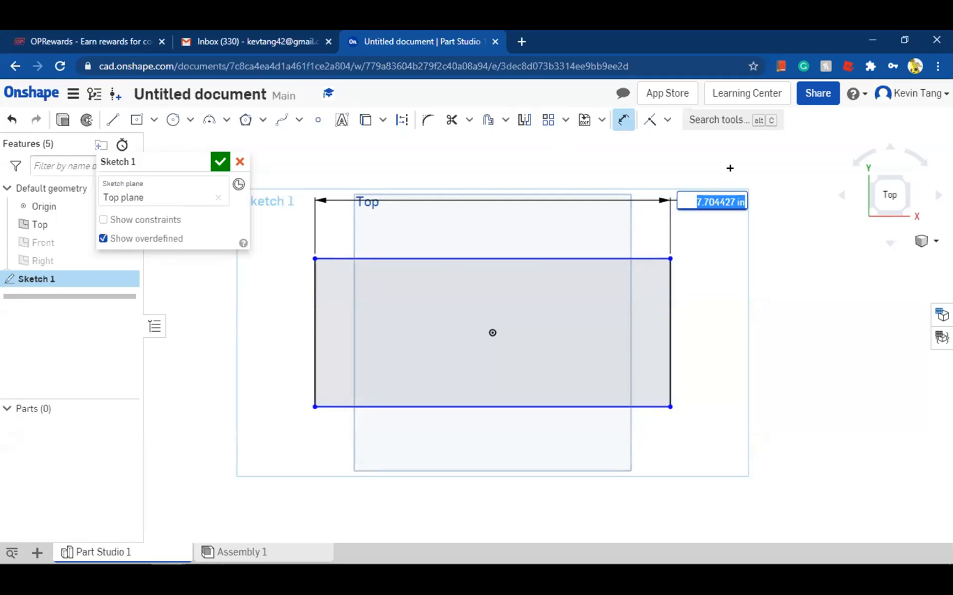
{"action": "type", "text": "2"}
{"action": "key", "text": "Return"}
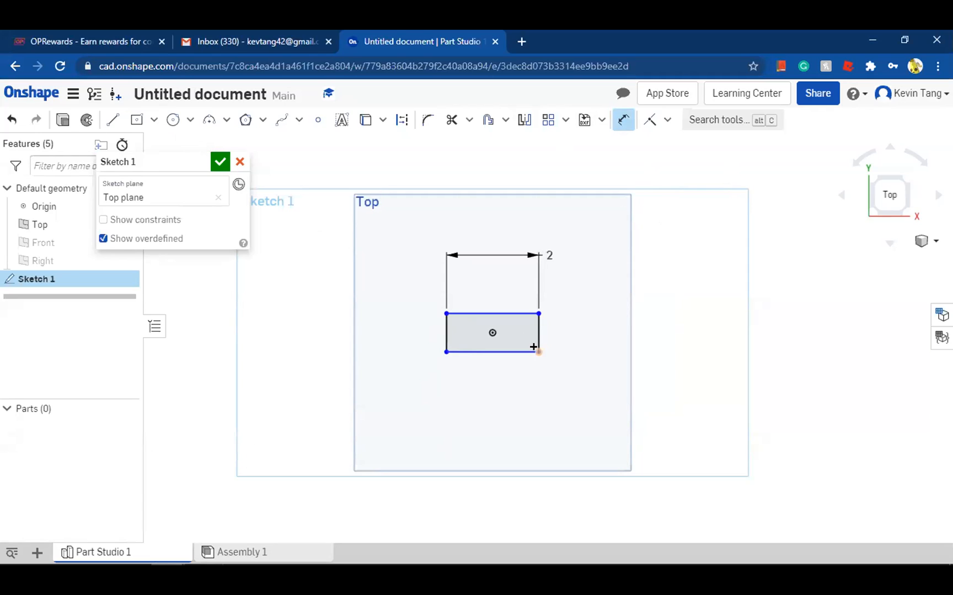
{"action": "left_click", "coordinate": [516, 351]}
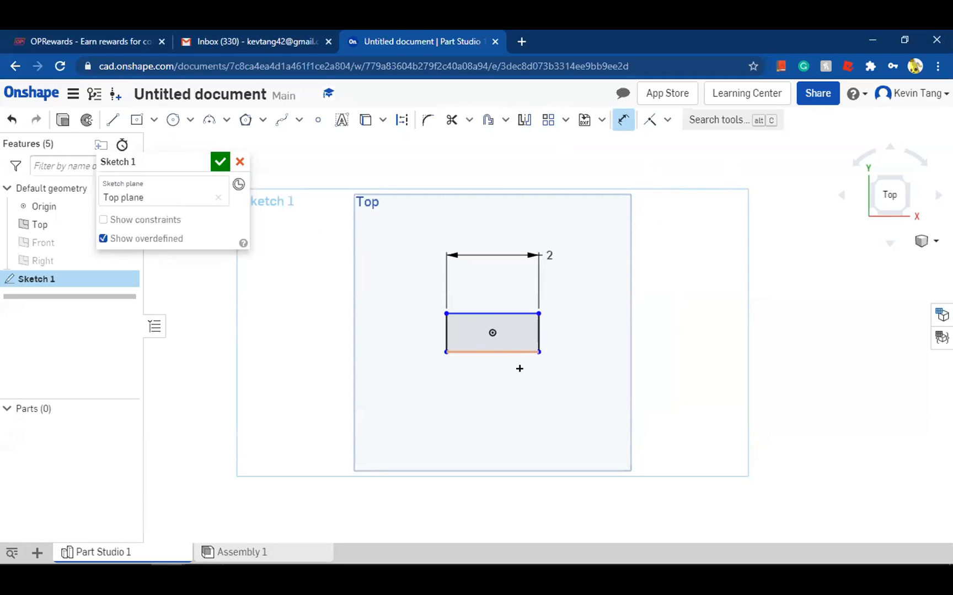
{"action": "left_click", "coordinate": [552, 397]}
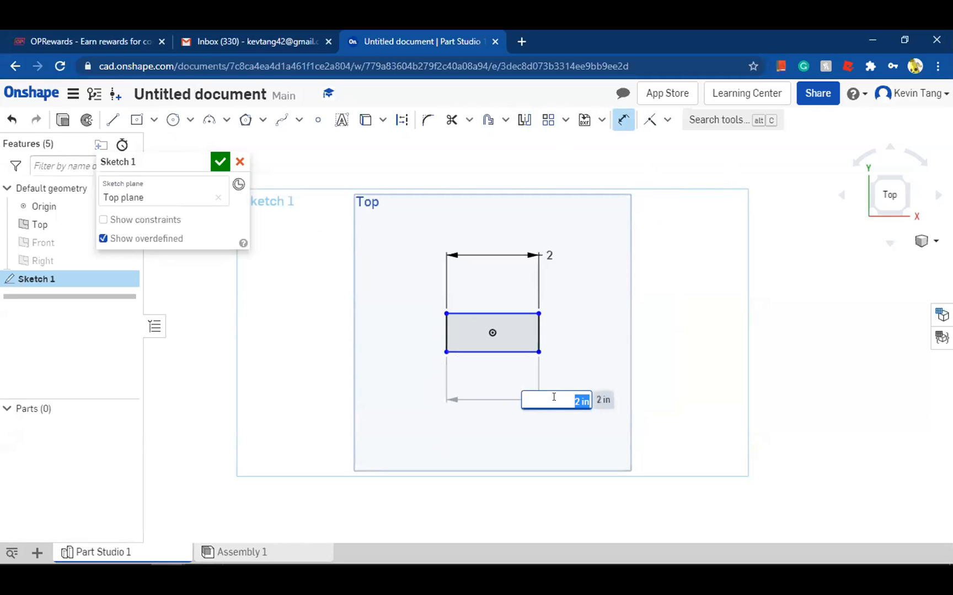
{"action": "left_click", "coordinate": [8, 121]}
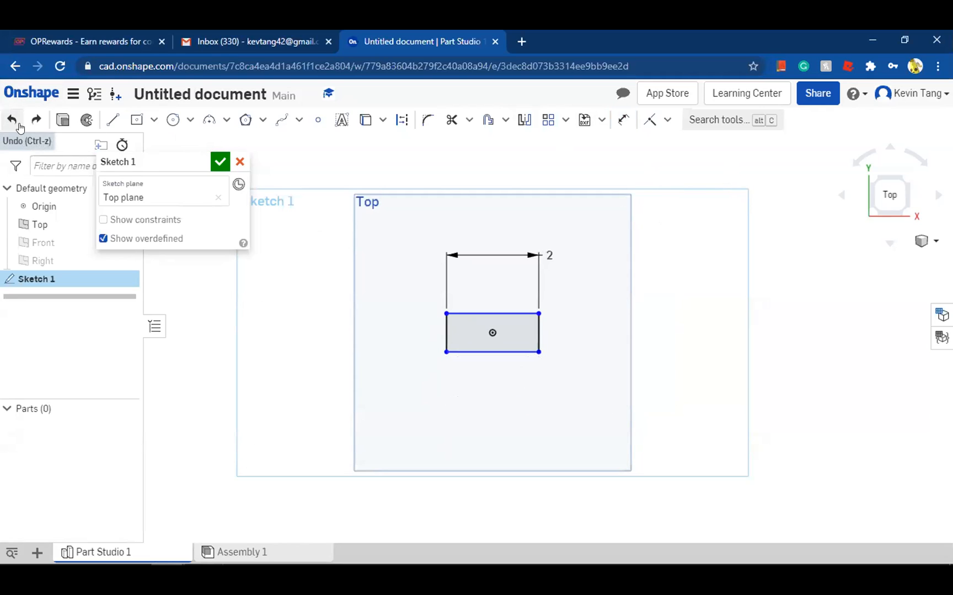
Dimension the rectangle's vertical side to 3.5 in
{"action": "key", "text": "d"}
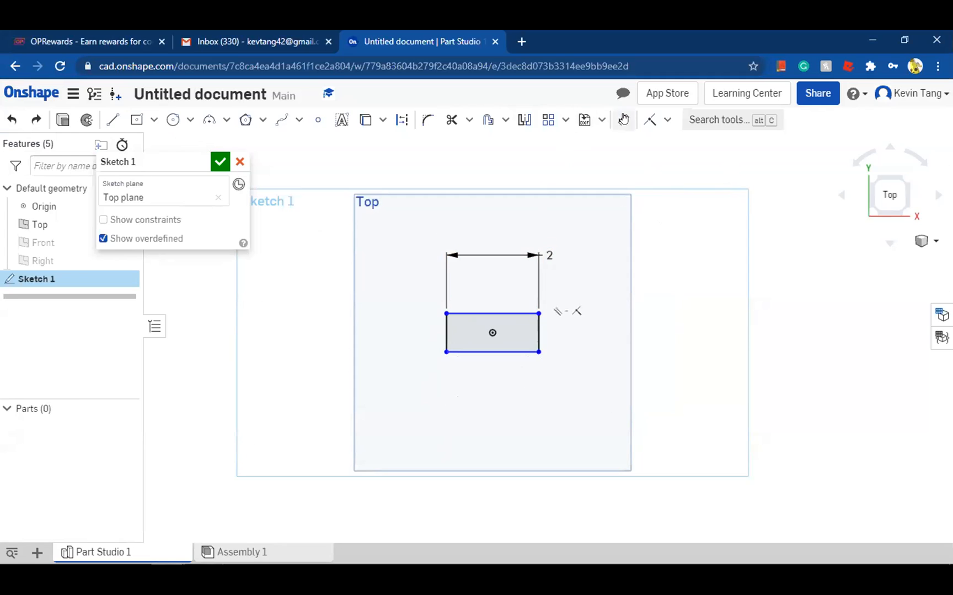
{"action": "left_click", "coordinate": [538, 325]}
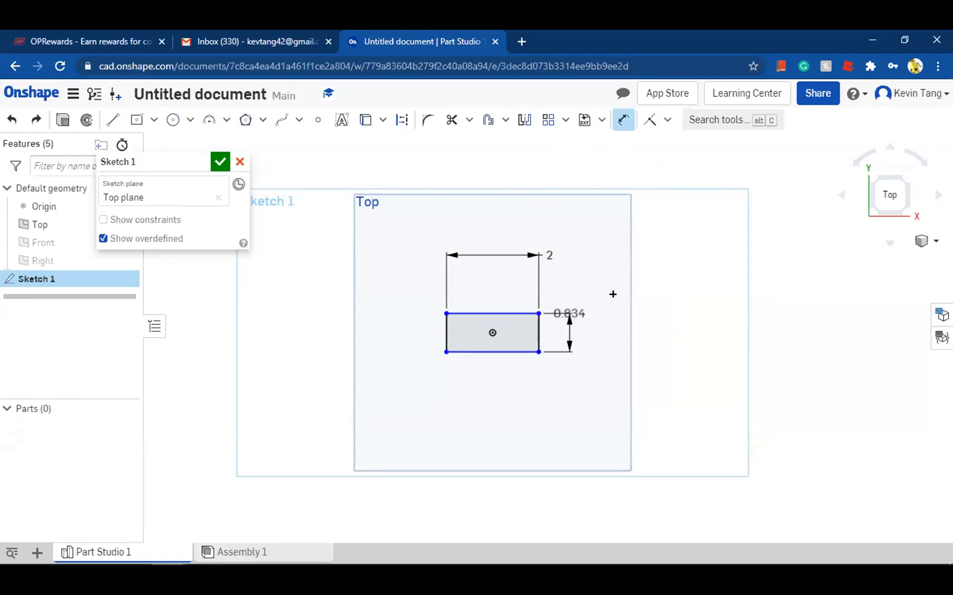
{"action": "left_click", "coordinate": [630, 317]}
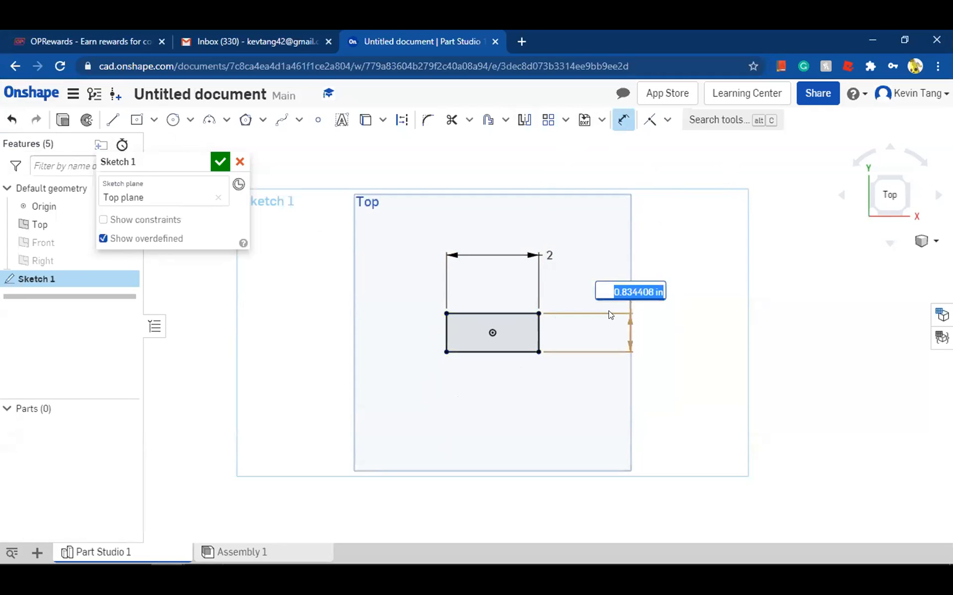
{"action": "type", "text": "3.5"}
{"action": "key", "text": "Return"}
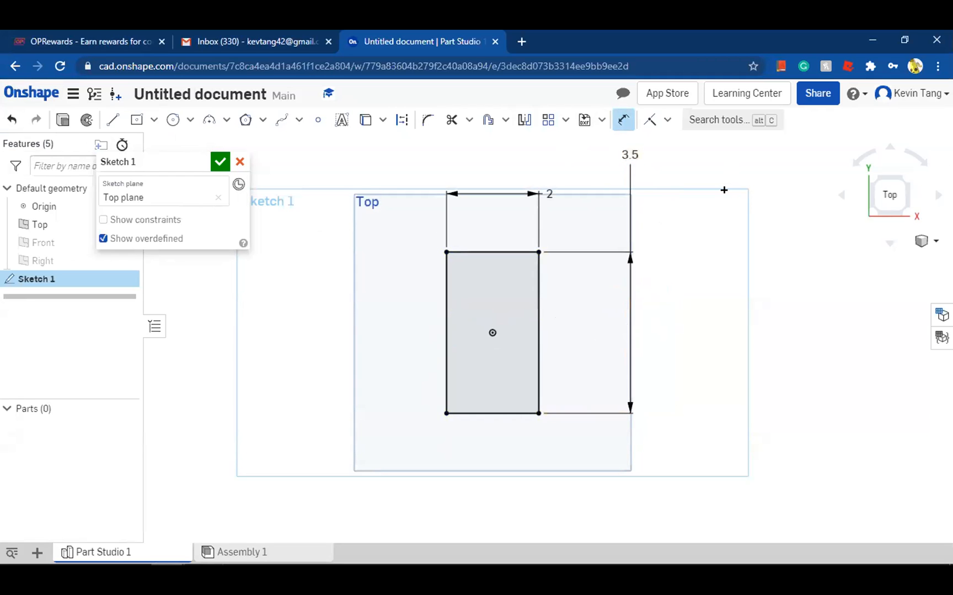
{"action": "key", "text": "alt+Right"}
{"action": "key", "text": "alt+Right"}
{"action": "key", "text": "alt+Right"}
{"action": "key", "text": "alt+Right"}
{"action": "key", "text": "alt+Right"}
{"action": "key", "text": "alt+Right"}
{"action": "key", "text": "alt+Right"}
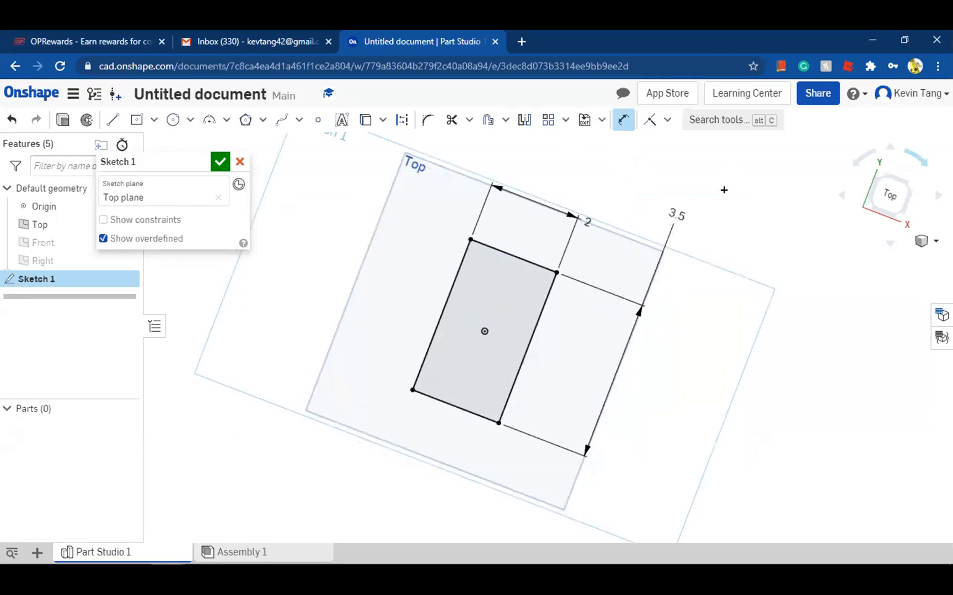
{"action": "left_click", "coordinate": [859, 157]}
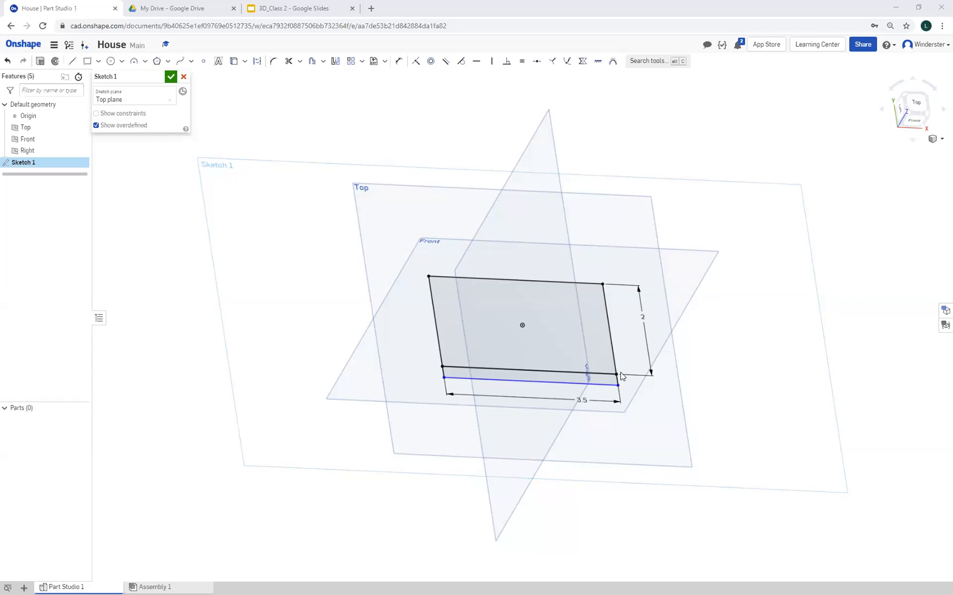
{"action": "scroll", "coordinate": [604, 391], "scroll_direction": "up", "scroll_amount": 3}
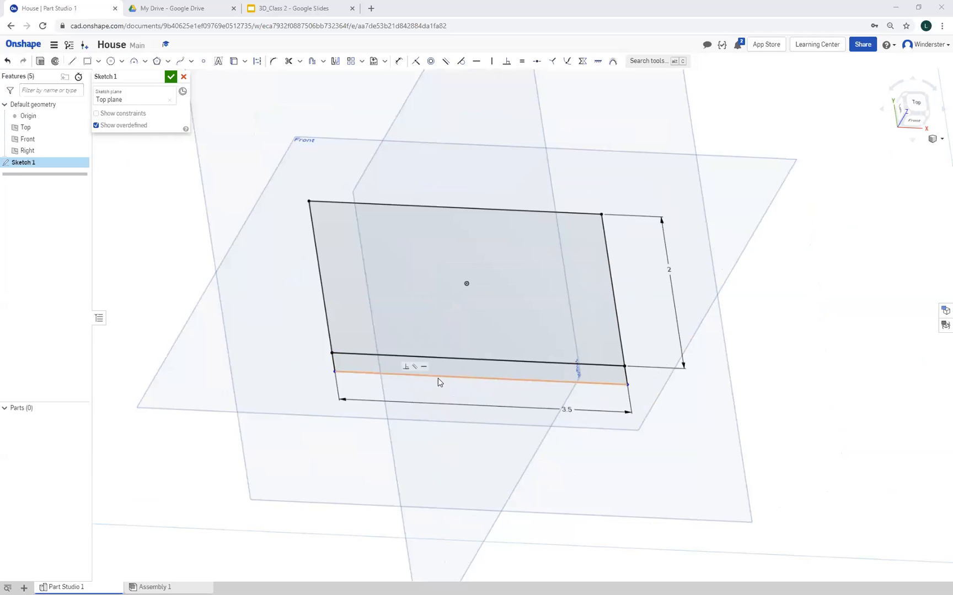
{"action": "key", "text": "n"}
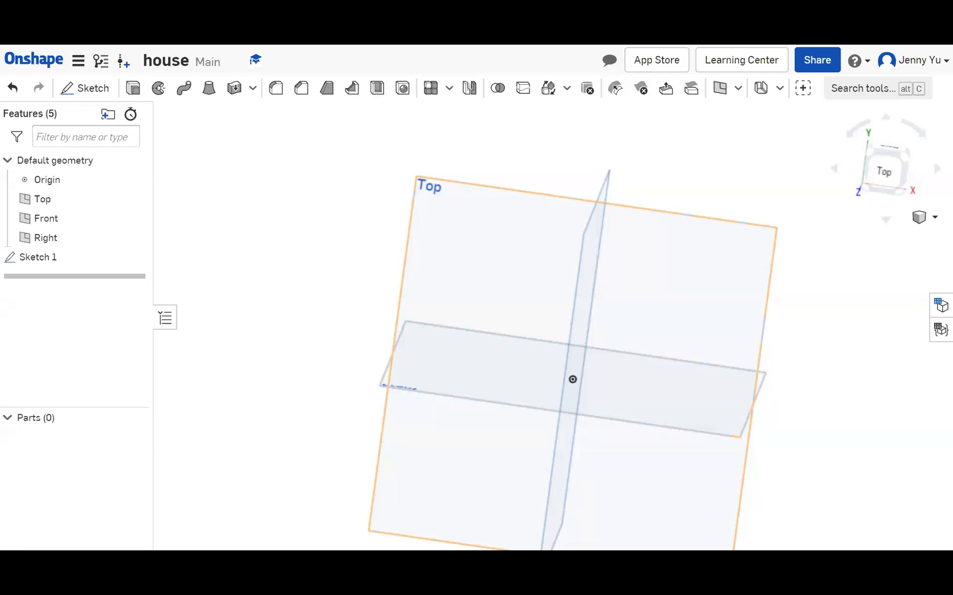
Open the empty Sketch 1 on the Top plane for editing and view it normal to its sketch plane
{"action": "right_click_drag", "start_coordinate": [606, 298], "coordinate": [672, 335]}
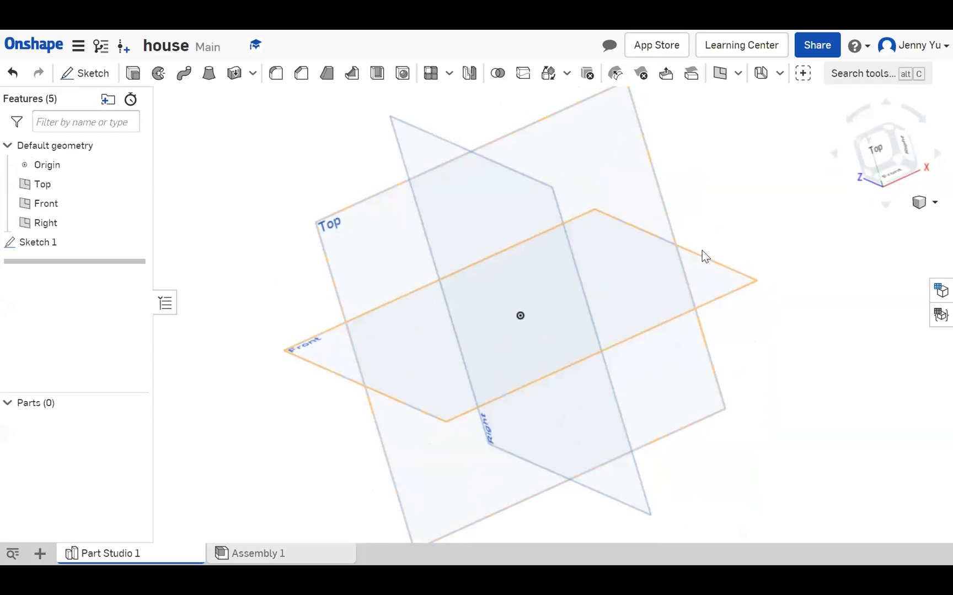
{"action": "mouse_move", "coordinate": [556, 294]}
{"action": "right_mouse_down"}
{"action": "mouse_move", "coordinate": [547, 318]}
{"action": "mouse_move", "coordinate": [584, 300]}
{"action": "right_mouse_up"}
{"action": "mouse_move", "coordinate": [30, 248]}
{"action": "left_mouse_down"}
{"action": "mouse_move", "coordinate": [206, 257]}
{"action": "mouse_move", "coordinate": [331, 197]}
{"action": "left_mouse_up"}
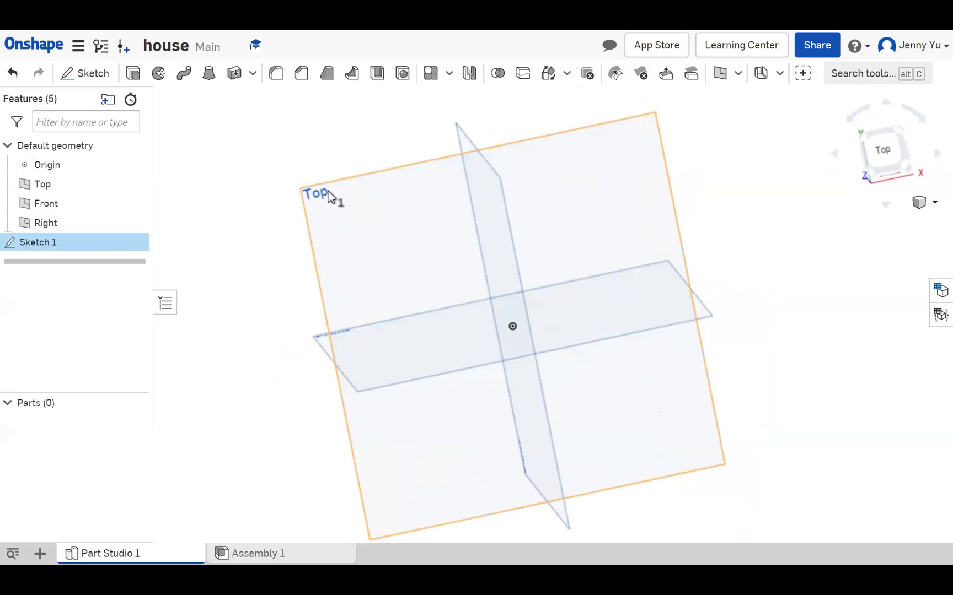
{"action": "left_click", "coordinate": [326, 190]}
{"action": "left_click", "coordinate": [325, 190]}
{"action": "left_click", "coordinate": [326, 195]}
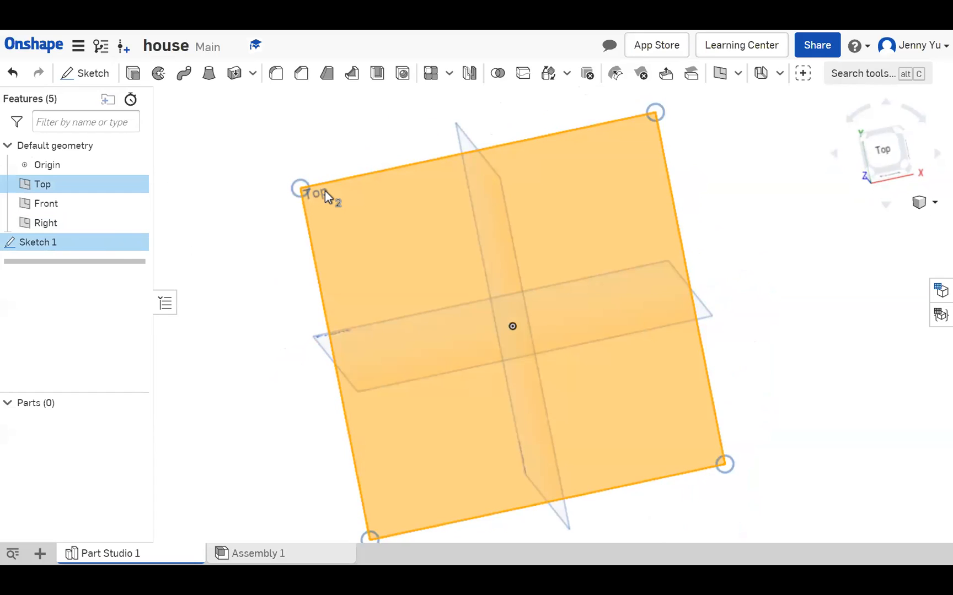
{"action": "left_click", "coordinate": [68, 238]}
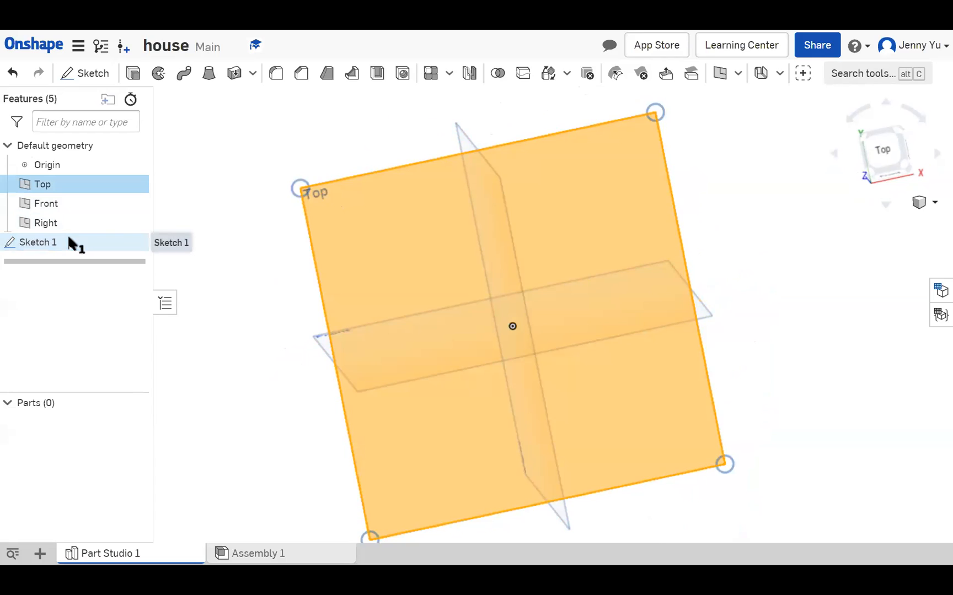
{"action": "double_click", "coordinate": [68, 241]}
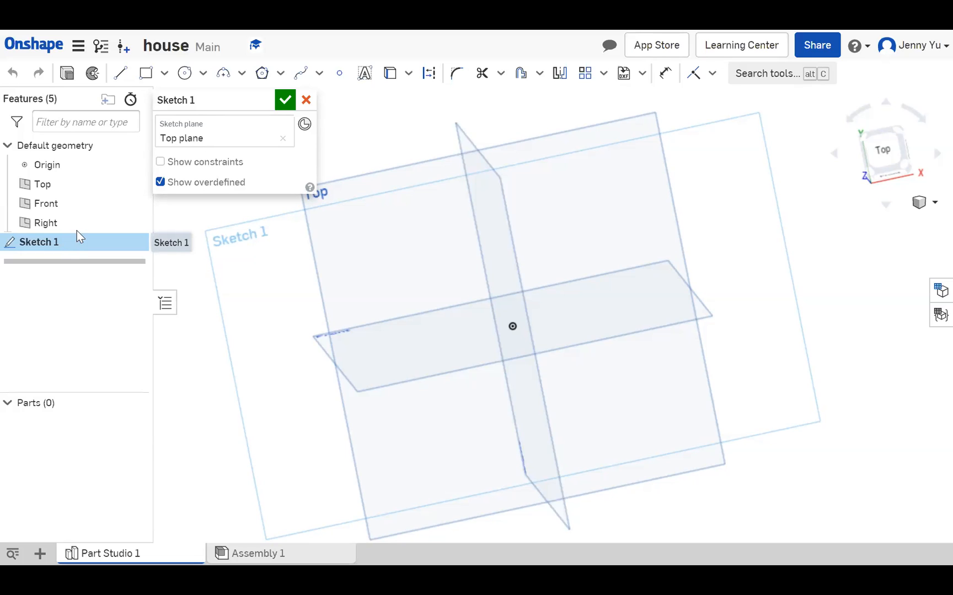
{"action": "right_click", "coordinate": [263, 237]}
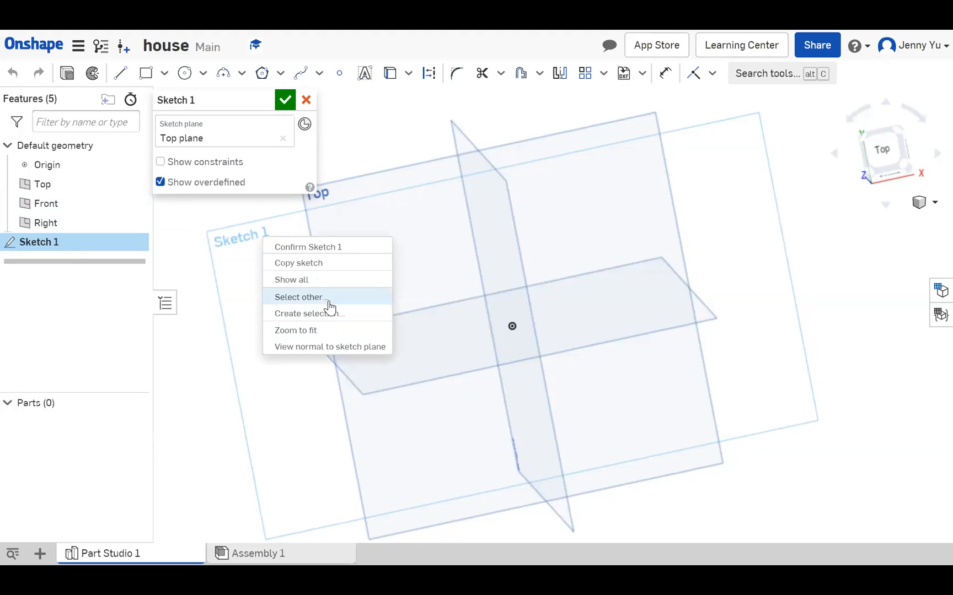
{"action": "left_click", "coordinate": [327, 346]}
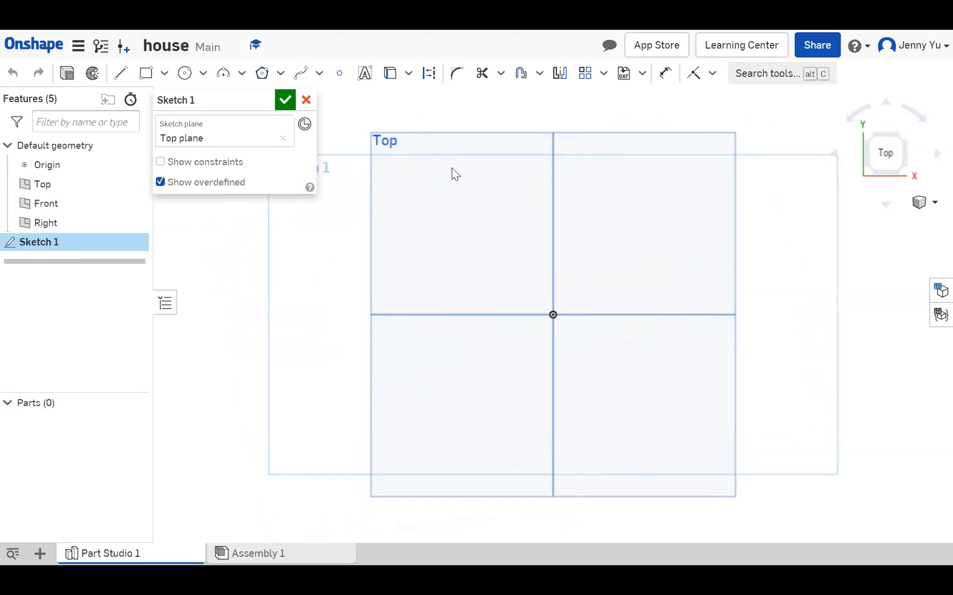
Draw a corner rectangle about 1.2 in wide up and to the left of the origin, with its lower right corner on the origin
{"action": "left_click", "coordinate": [146, 74]}
{"action": "mouse_move", "coordinate": [479, 254]}
{"action": "left_mouse_down"}
{"action": "mouse_move", "coordinate": [493, 290]}
{"action": "mouse_move", "coordinate": [521, 296]}
{"action": "mouse_move", "coordinate": [483, 260]}
{"action": "mouse_move", "coordinate": [516, 274]}
{"action": "mouse_move", "coordinate": [552, 314]}
{"action": "left_mouse_up"}
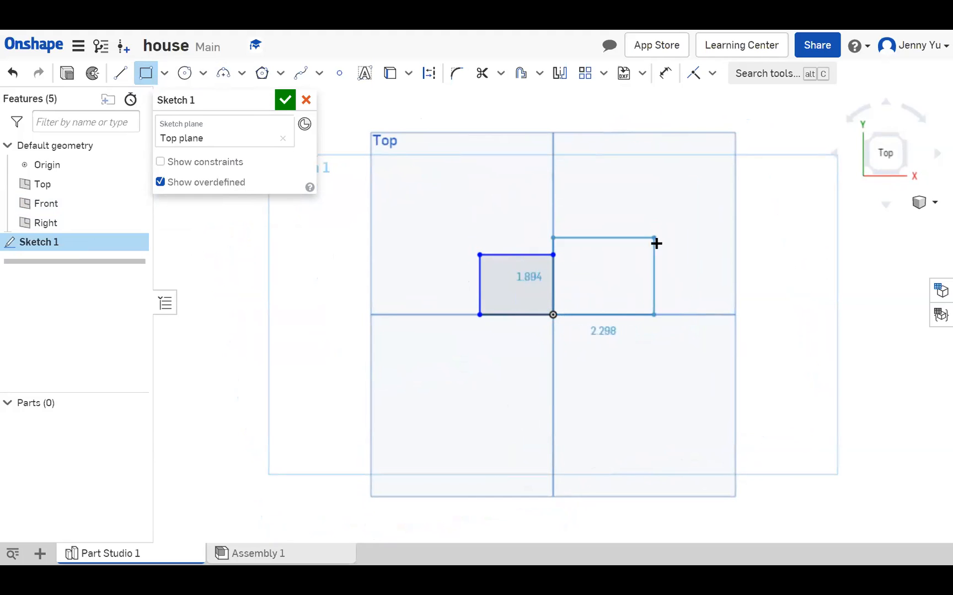
{"action": "right_click", "coordinate": [681, 207]}
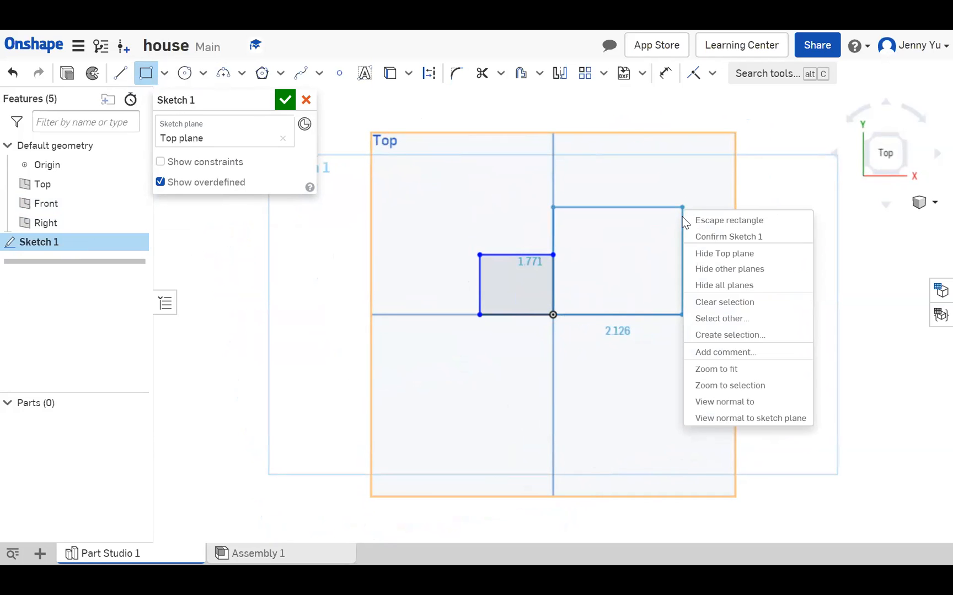
{"action": "left_click", "coordinate": [755, 222]}
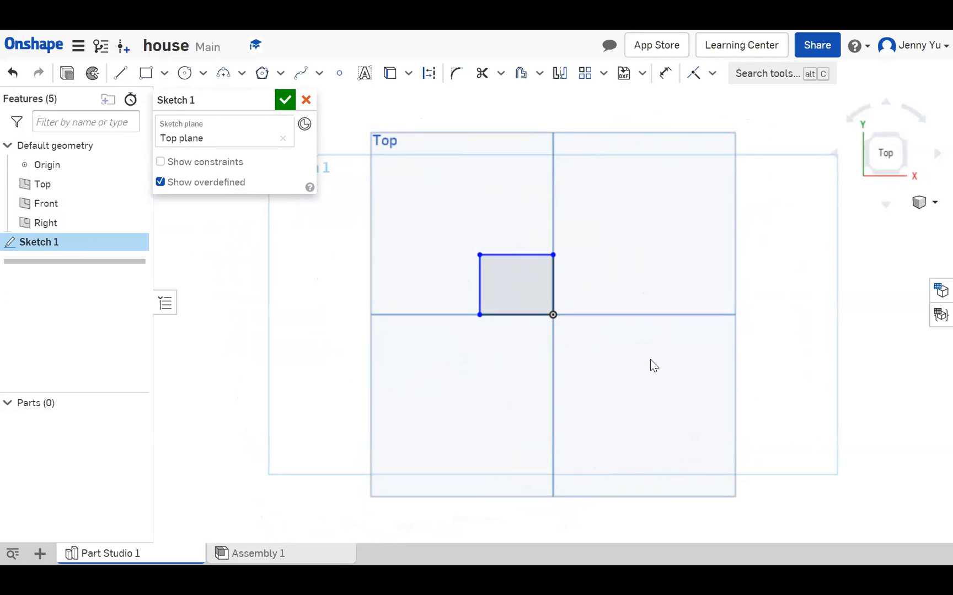
Dimension the upper horizontal side of the corner rectangle to 2 in
{"action": "left_click", "coordinate": [665, 72]}
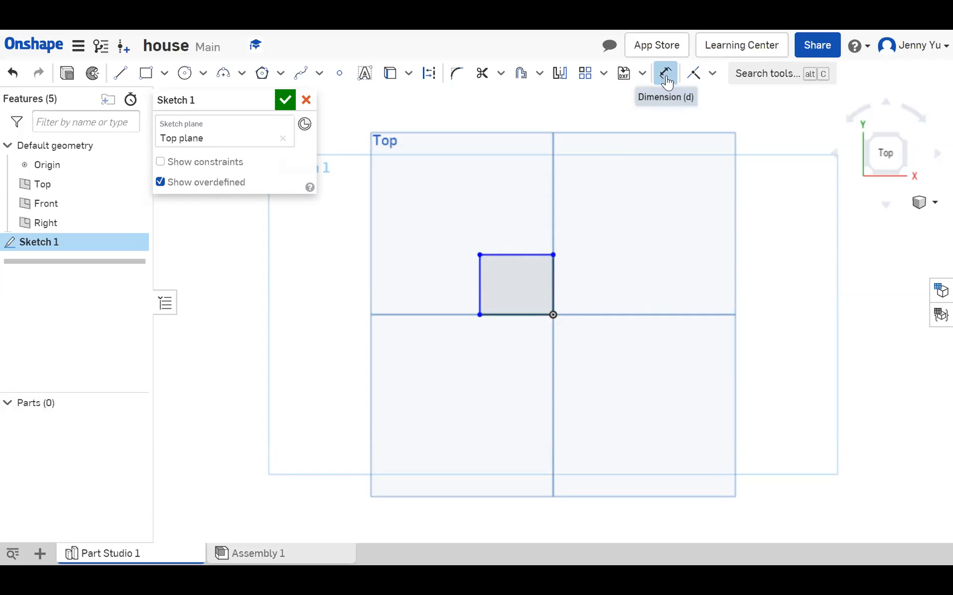
{"action": "left_click", "coordinate": [527, 253]}
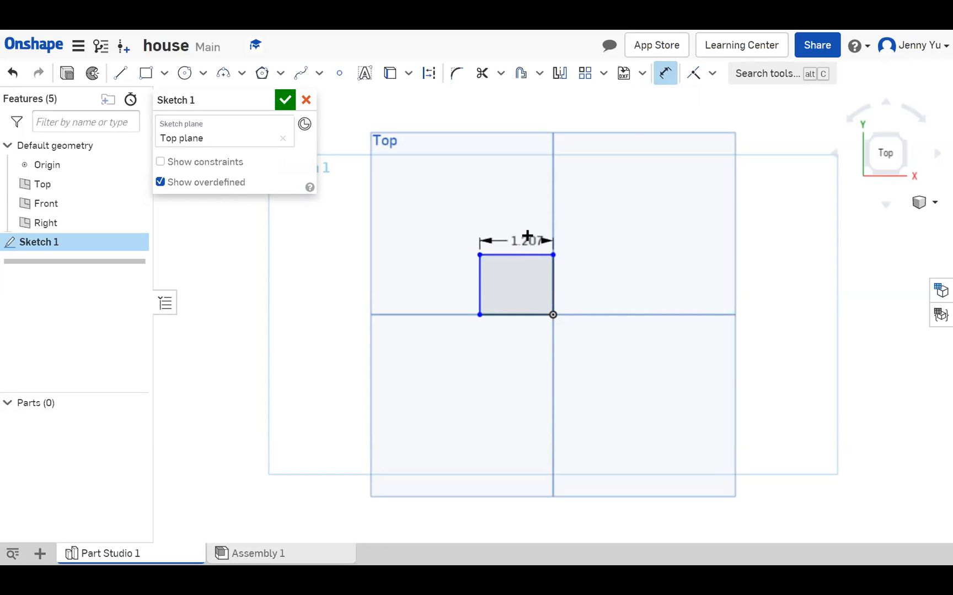
{"action": "left_click", "coordinate": [516, 207]}
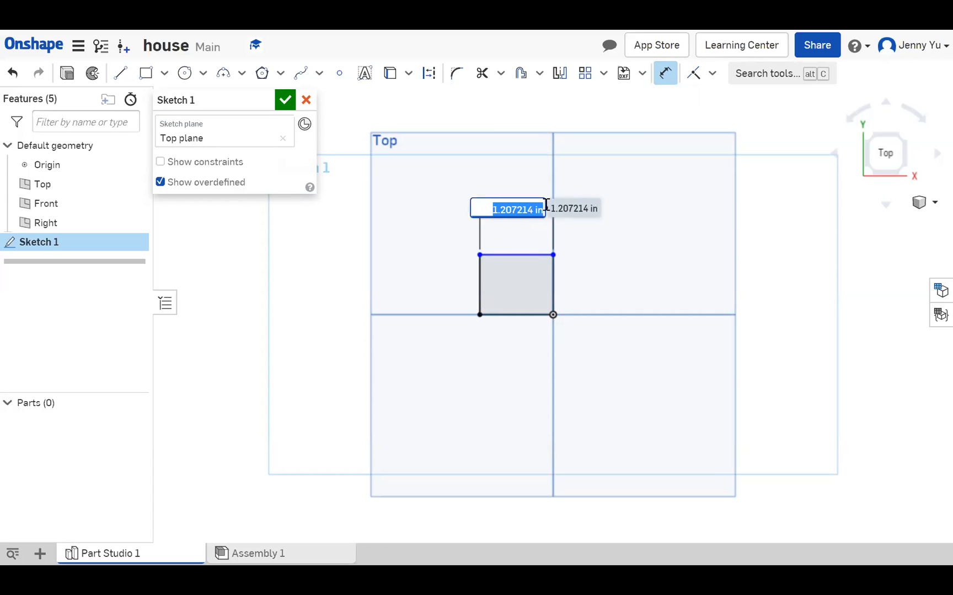
{"action": "type", "text": "2"}
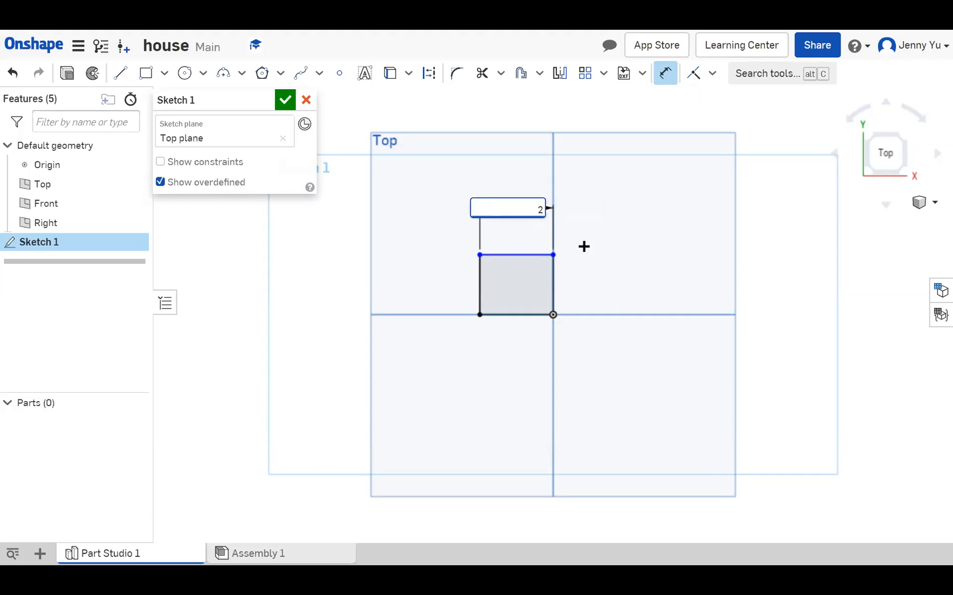
{"action": "right_click", "coordinate": [584, 247]}
{"action": "left_click", "coordinate": [597, 220]}
{"action": "key", "text": "Escape"}
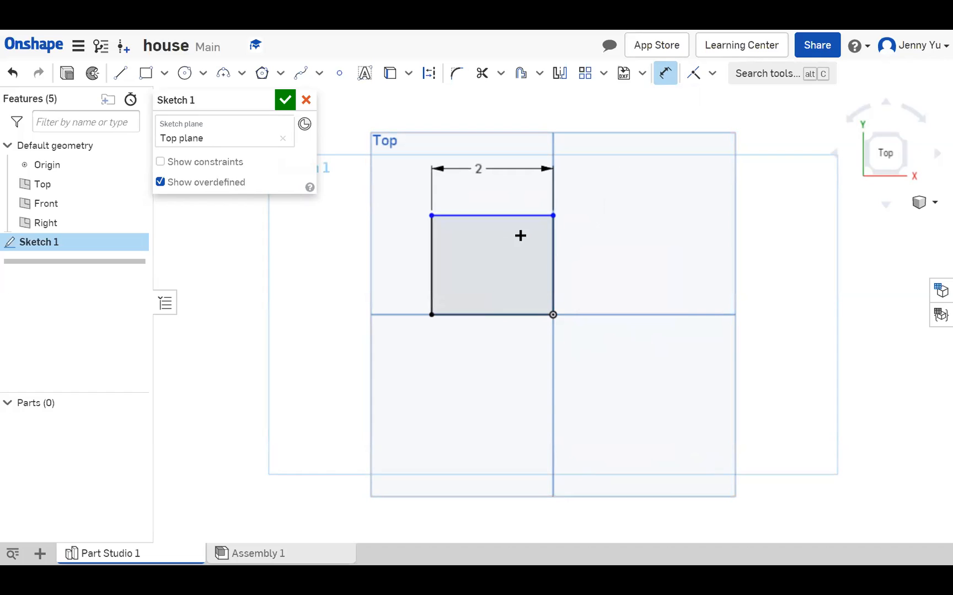
Add a driven dimension below the rectangle's lower horizontal side, accepting the offered value
{"action": "left_click", "coordinate": [525, 313]}
{"action": "left_click", "coordinate": [544, 320]}
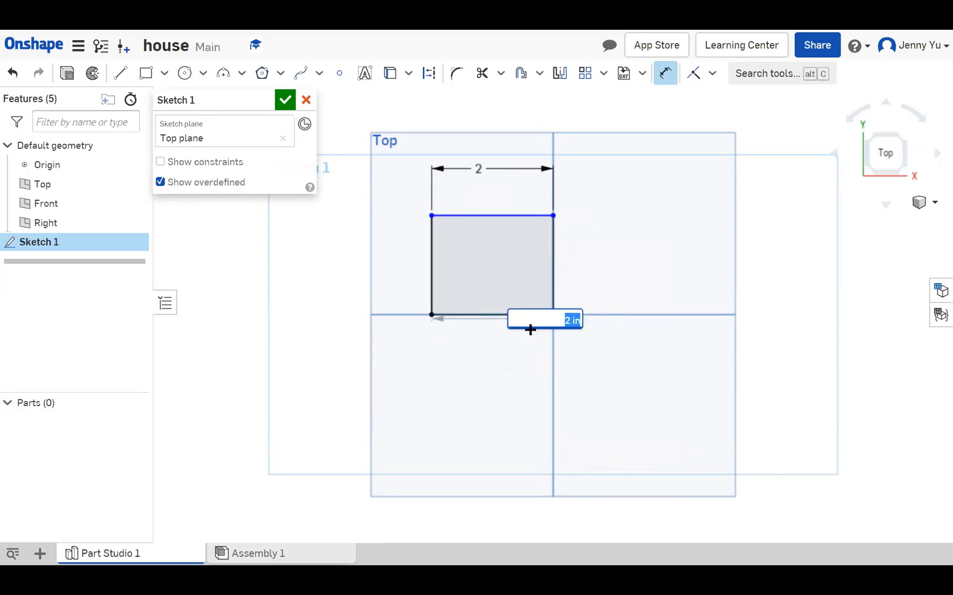
{"action": "key", "text": "Return"}
Dimension the vertical side of the rectangle that passes through the origin to 1.5 in
{"action": "left_click", "coordinate": [554, 274]}
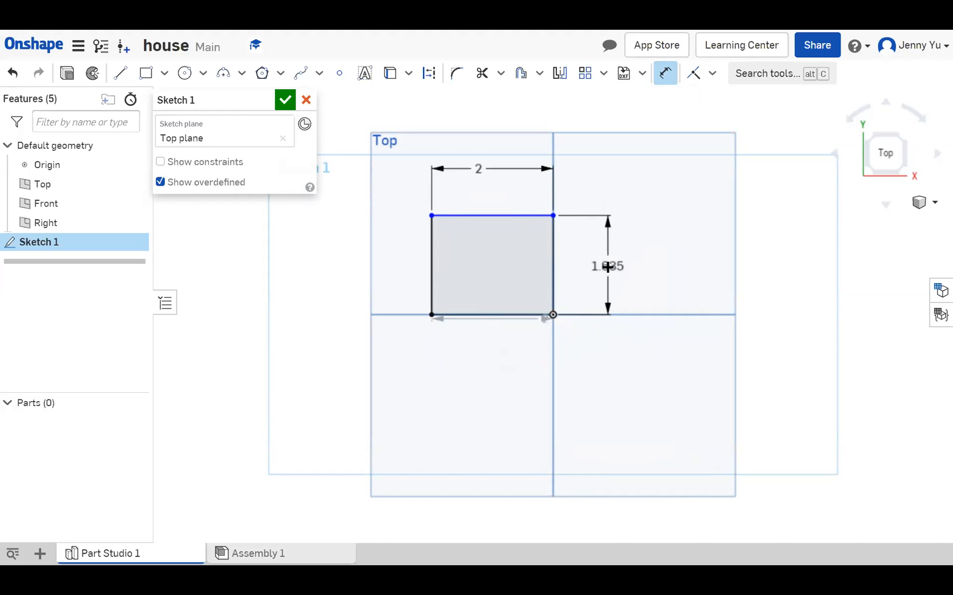
{"action": "left_click", "coordinate": [607, 266]}
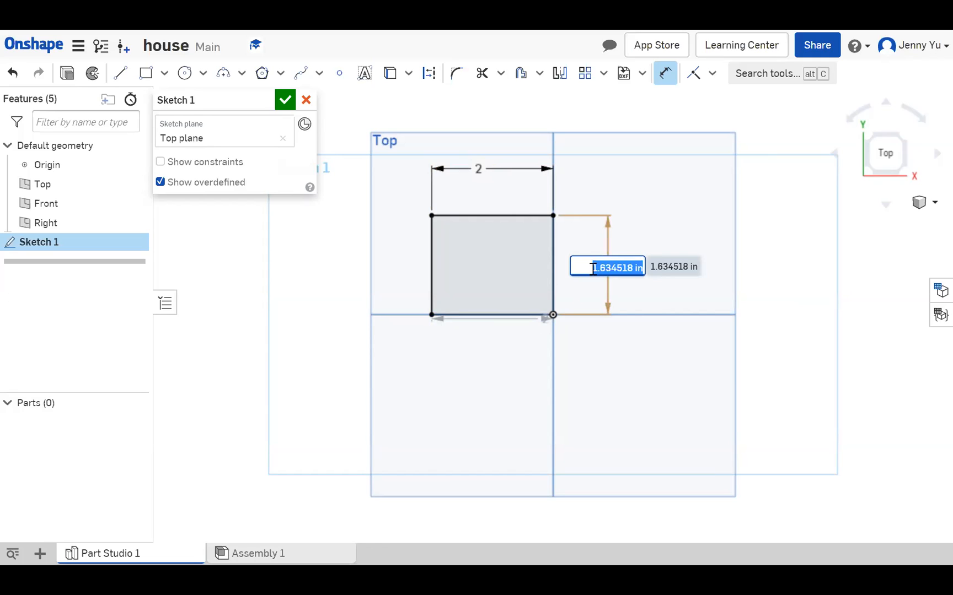
{"action": "type", "text": "1.5"}
{"action": "left_click", "coordinate": [759, 258]}
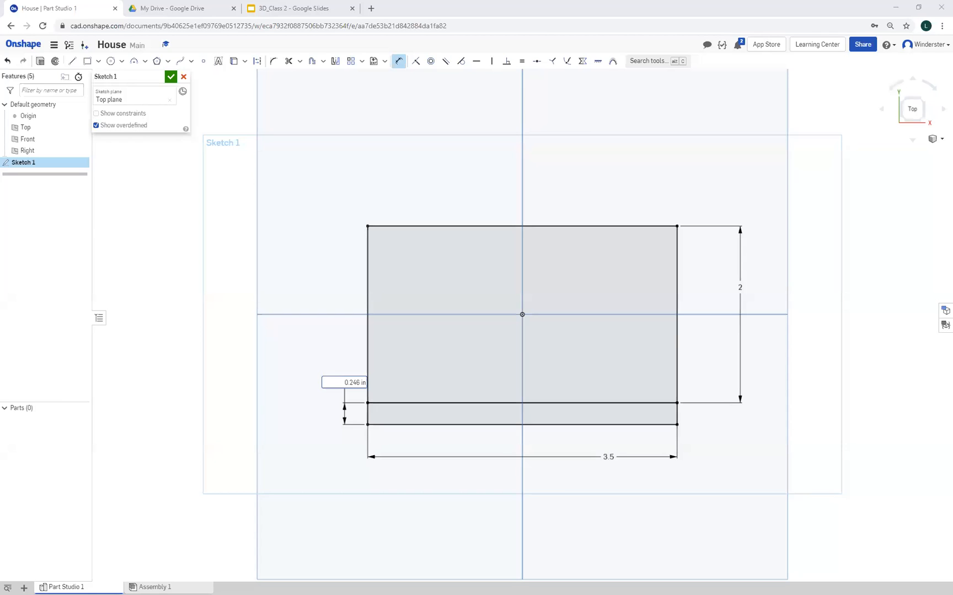
Undo the thin strip's height dimension, the strip rectangle and the last change to the base's width
{"action": "left_click", "coordinate": [8, 62]}
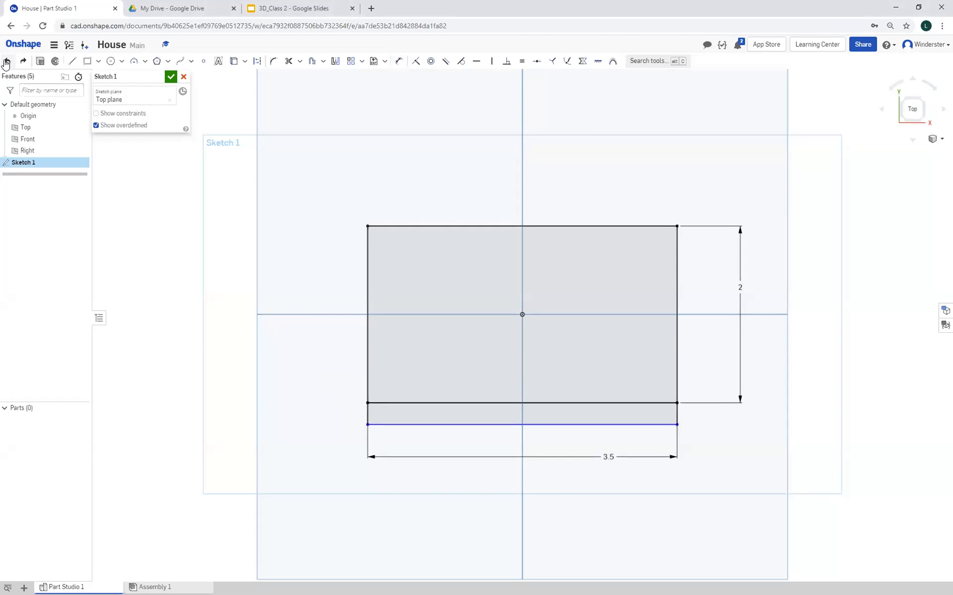
{"action": "left_click", "coordinate": [7, 61]}
{"action": "left_click", "coordinate": [7, 62]}
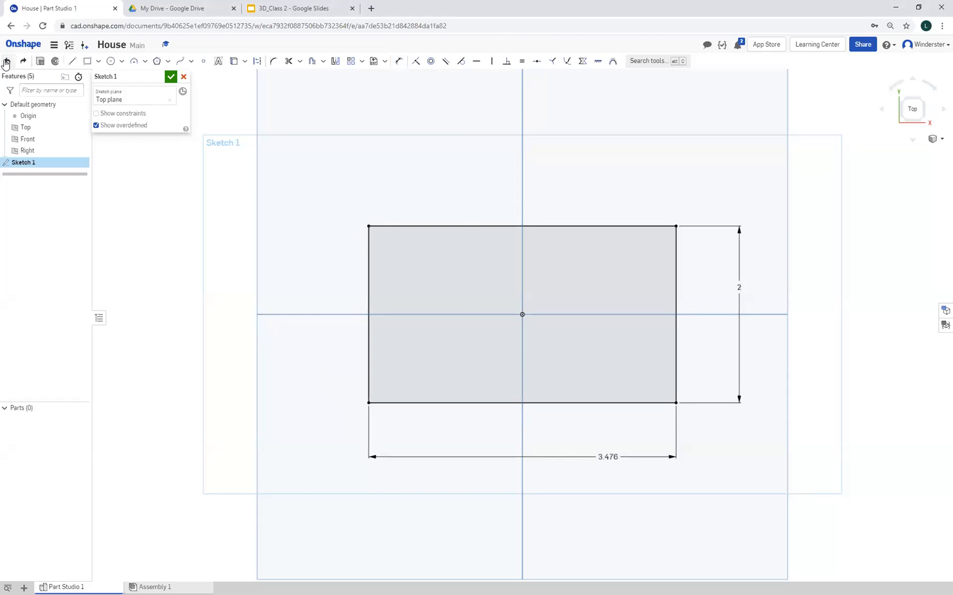
Set the base rectangle's horizontal dimension to 3.5 in
{"action": "double_click", "coordinate": [607, 457]}
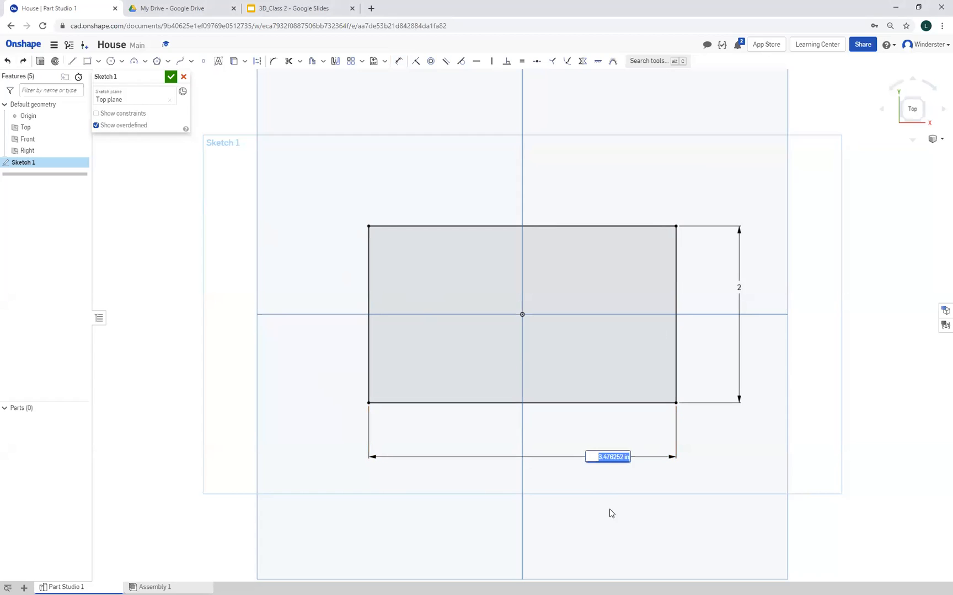
{"action": "type", "text": "3.5"}
{"action": "key", "text": "Return"}
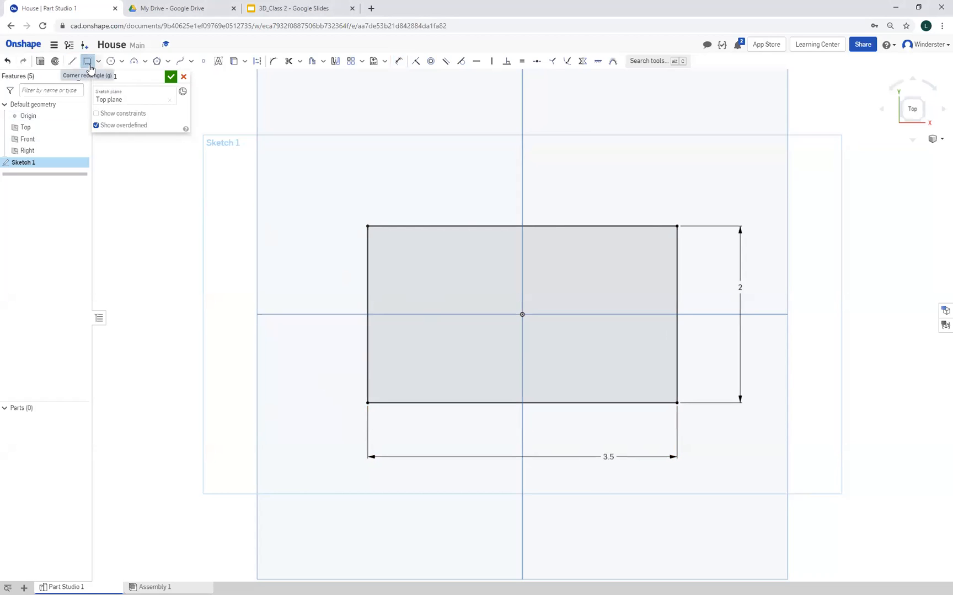
Draw two full-width corner rectangles outside the base's lower and upper edges as thin strips, each about 0.09 in high
{"action": "left_click", "coordinate": [88, 62]}
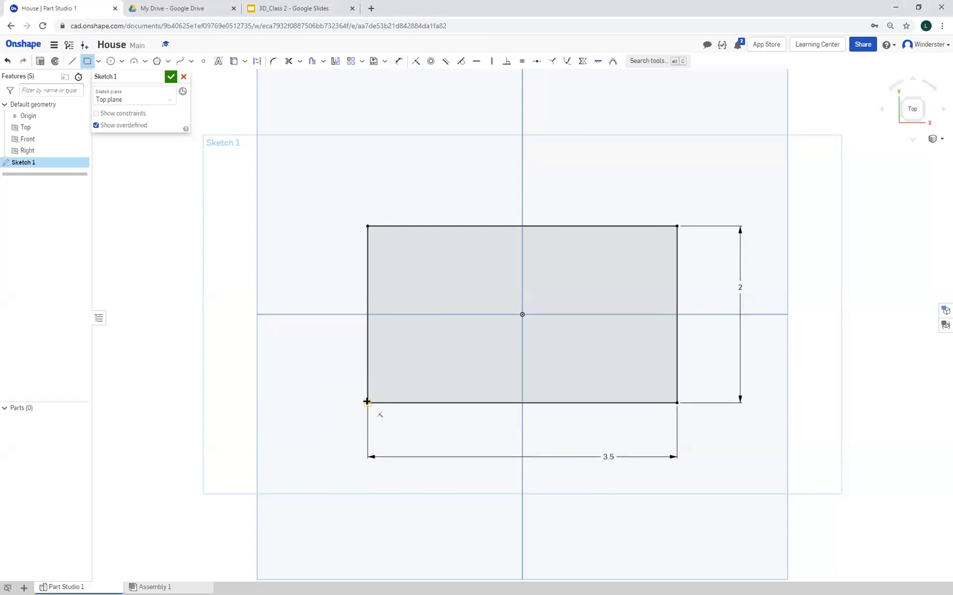
{"action": "left_click", "coordinate": [367, 402]}
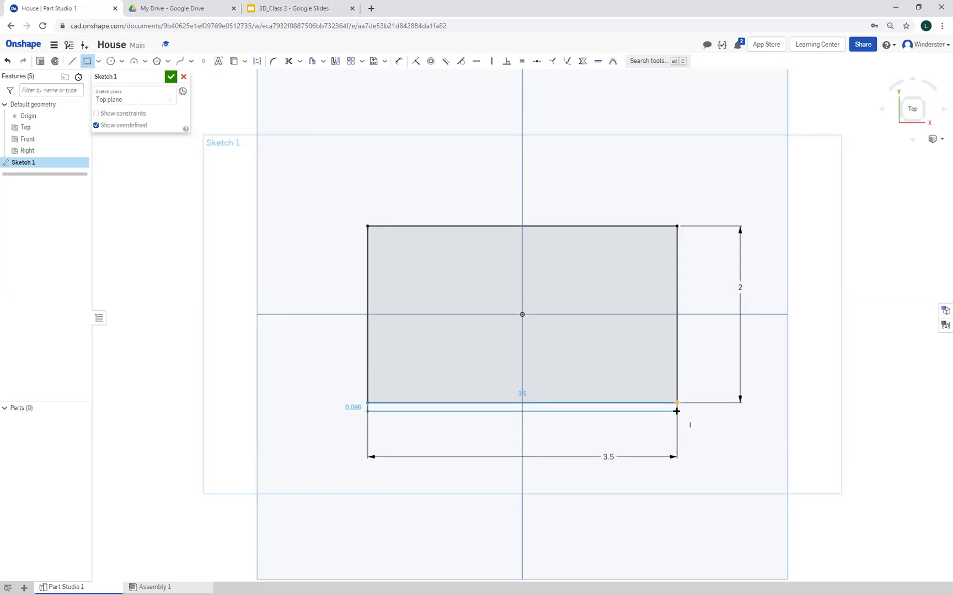
{"action": "left_click", "coordinate": [675, 411]}
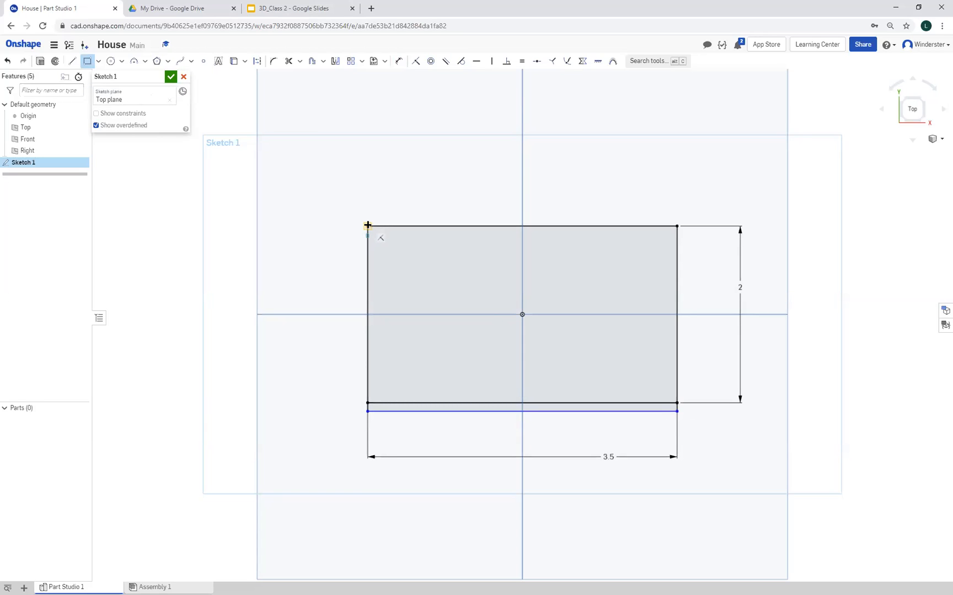
{"action": "left_click", "coordinate": [368, 226]}
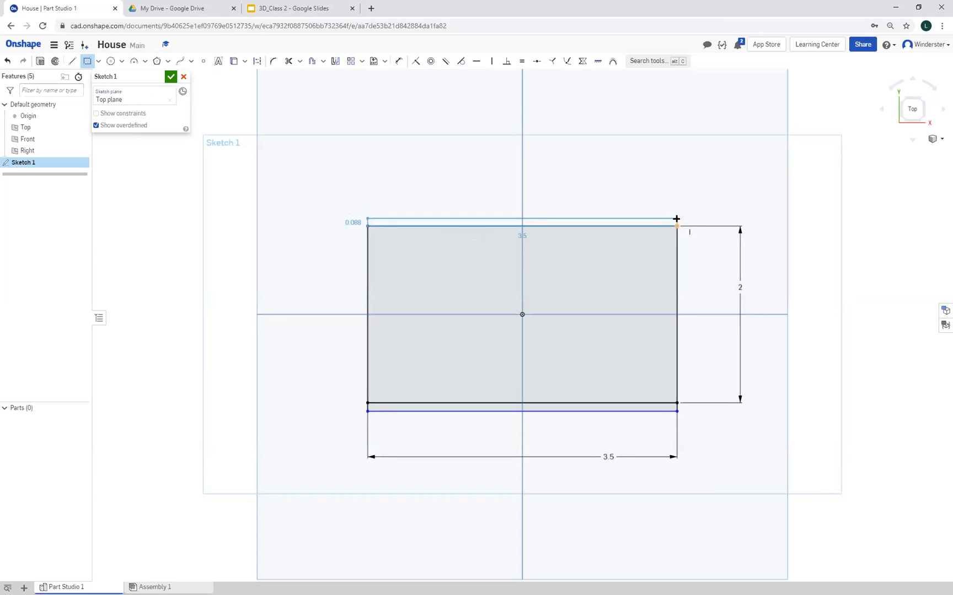
{"action": "left_click", "coordinate": [676, 219]}
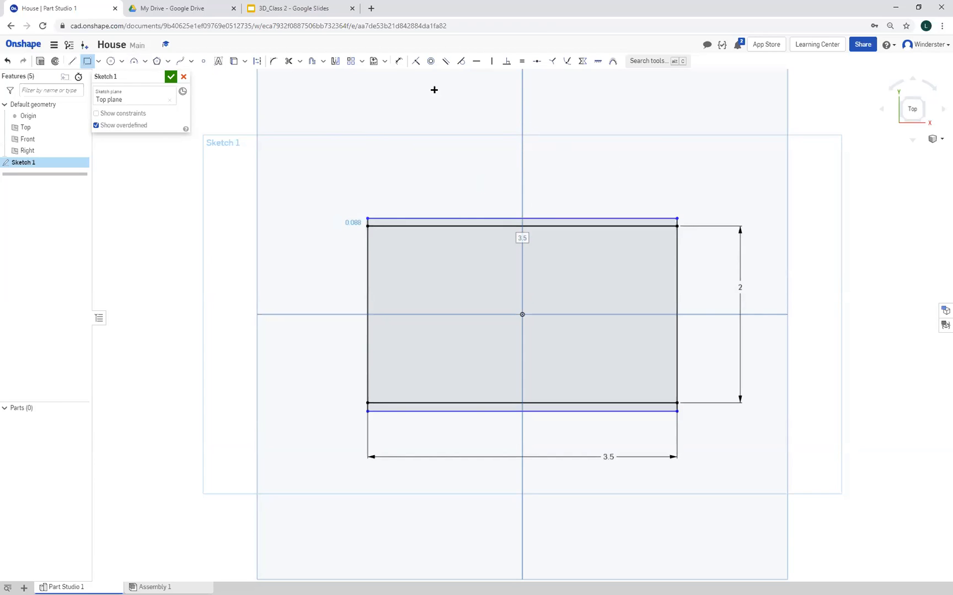
Dimension the short side of the strip below the base to 0.1 in
{"action": "left_click", "coordinate": [399, 60]}
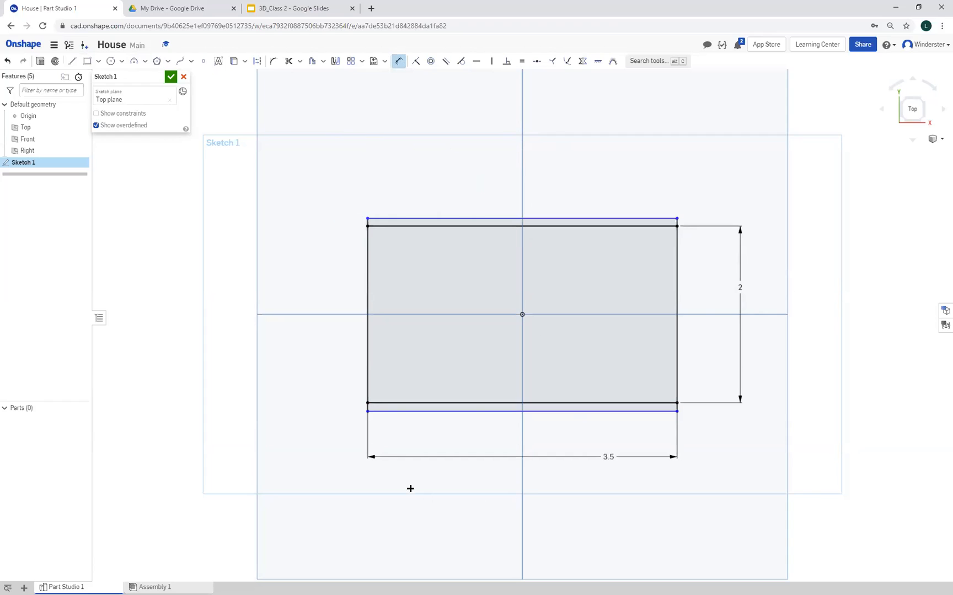
{"action": "left_click", "coordinate": [368, 408]}
{"action": "left_click", "coordinate": [351, 392]}
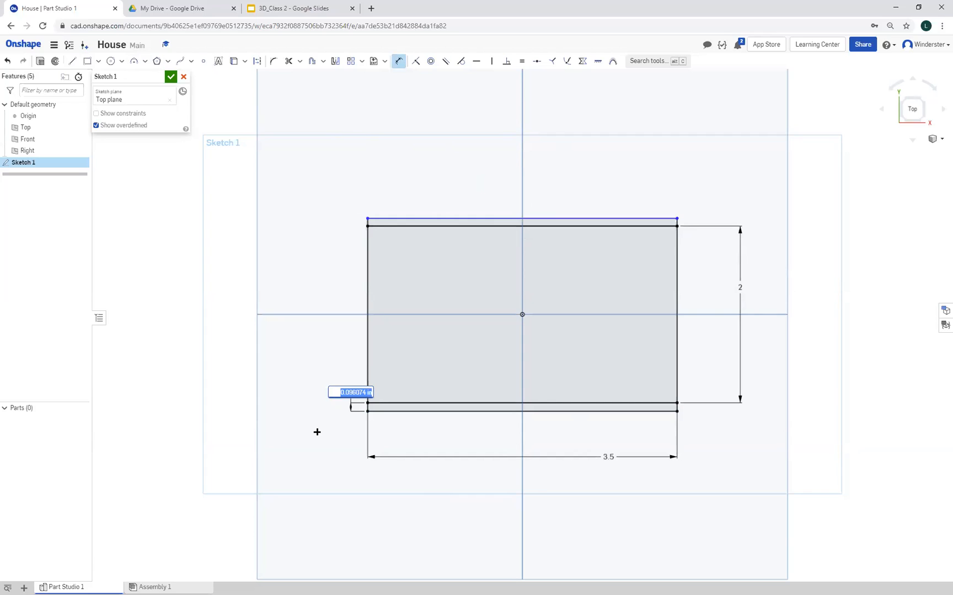
{"action": "key", "text": "BackSpace"}
{"action": "type", "text": "0.1"}
{"action": "key", "text": "Return"}
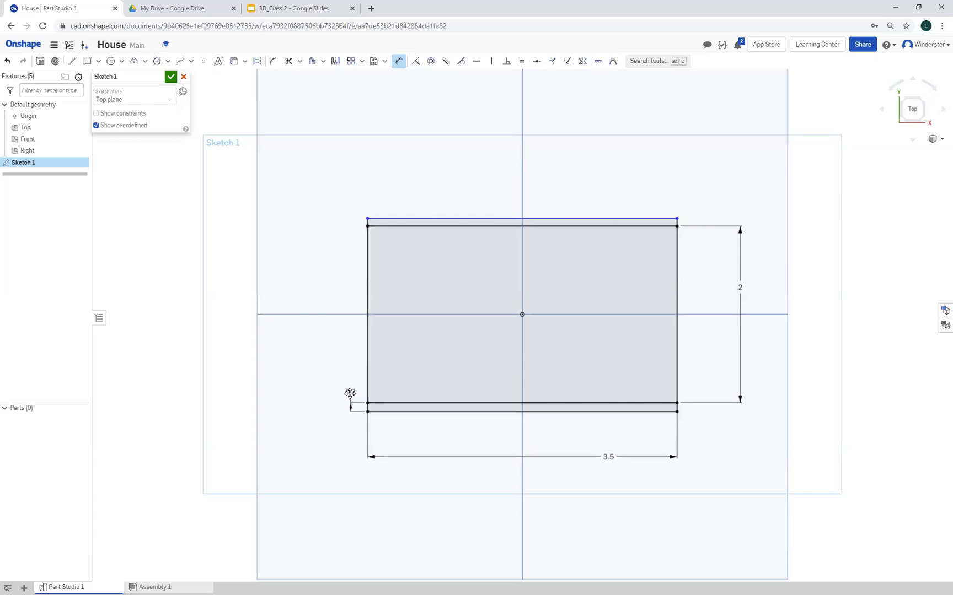
Dimension the short side of the strip above the base to 0.1 in and finish Sketch 1
{"action": "scroll", "coordinate": [368, 222], "scroll_direction": "up", "scroll_amount": 3}
{"action": "left_click", "coordinate": [368, 220]}
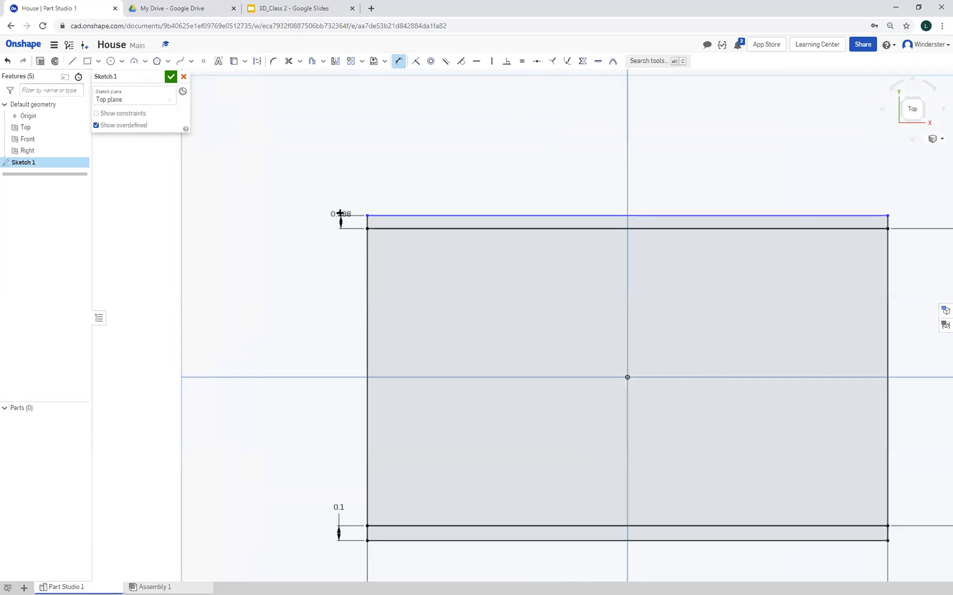
{"action": "left_click", "coordinate": [336, 191]}
{"action": "key", "text": "BackSpace"}
{"action": "type", "text": "0.1"}
{"action": "key", "text": "Return"}
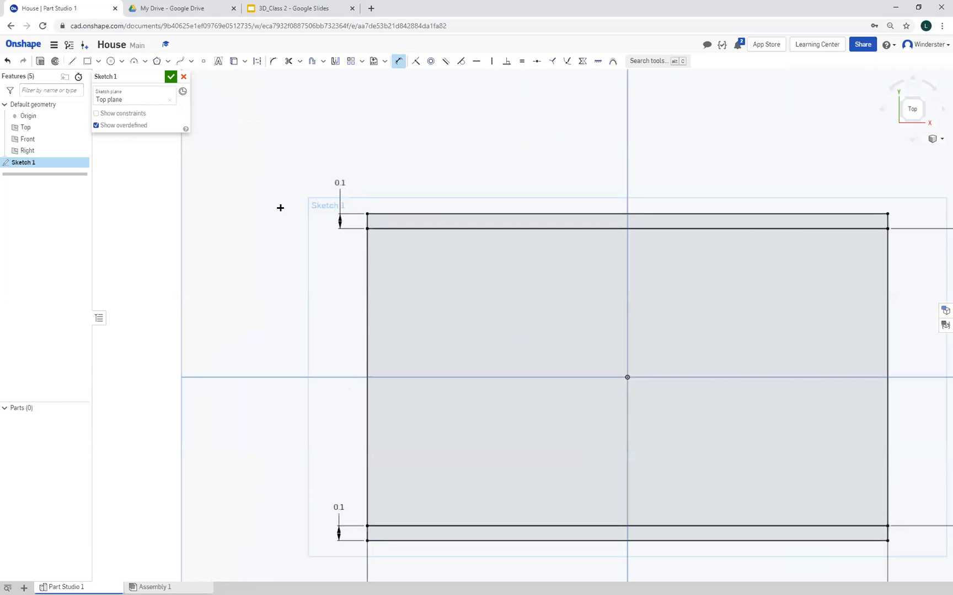
{"action": "scroll", "coordinate": [323, 278], "scroll_direction": "down", "scroll_amount": 3}
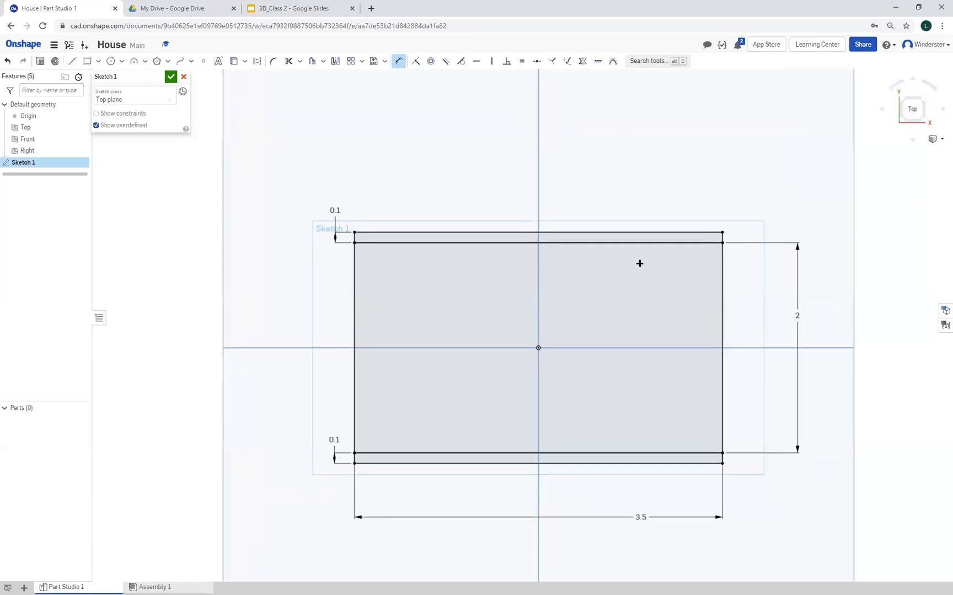
{"action": "left_click", "coordinate": [699, 234]}
{"action": "left_click", "coordinate": [172, 77]}
Extrude both thin strip regions of Sketch 1 as new solids with a blind depth of 2 in
{"action": "mouse_move", "coordinate": [258, 357]}
{"action": "right_mouse_down"}
{"action": "mouse_move", "coordinate": [291, 357]}
{"action": "mouse_move", "coordinate": [268, 349]}
{"action": "mouse_move", "coordinate": [232, 310]}
{"action": "mouse_move", "coordinate": [253, 304]}
{"action": "mouse_move", "coordinate": [278, 338]}
{"action": "mouse_move", "coordinate": [211, 298]}
{"action": "right_mouse_up"}
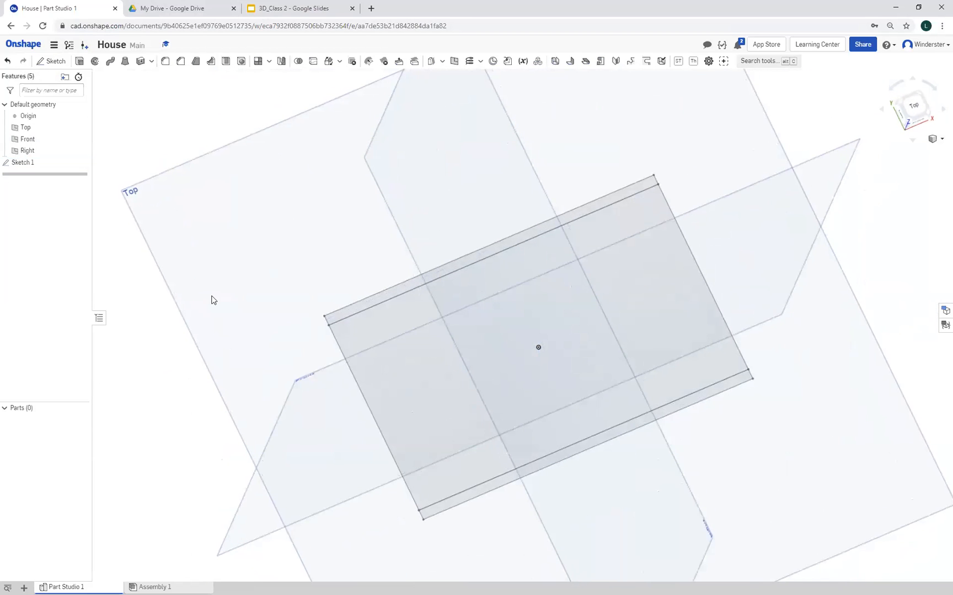
{"action": "left_click", "coordinate": [81, 63]}
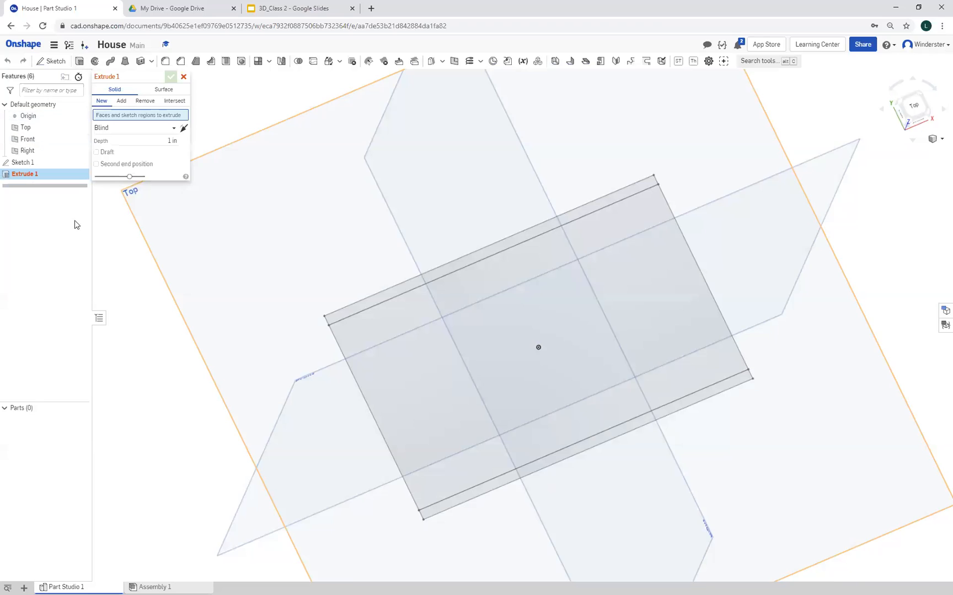
{"action": "left_click", "coordinate": [347, 312]}
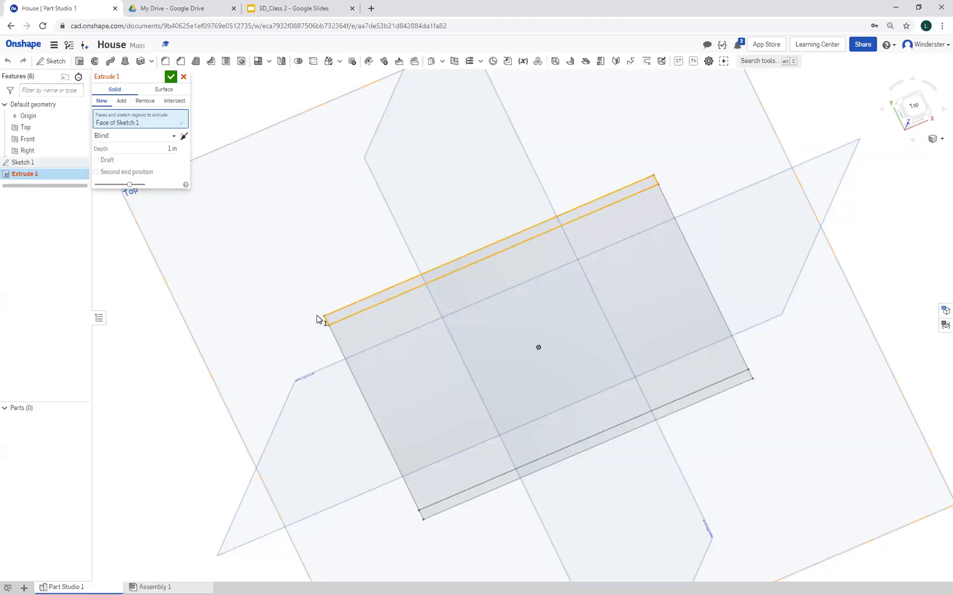
{"action": "left_click", "coordinate": [495, 485]}
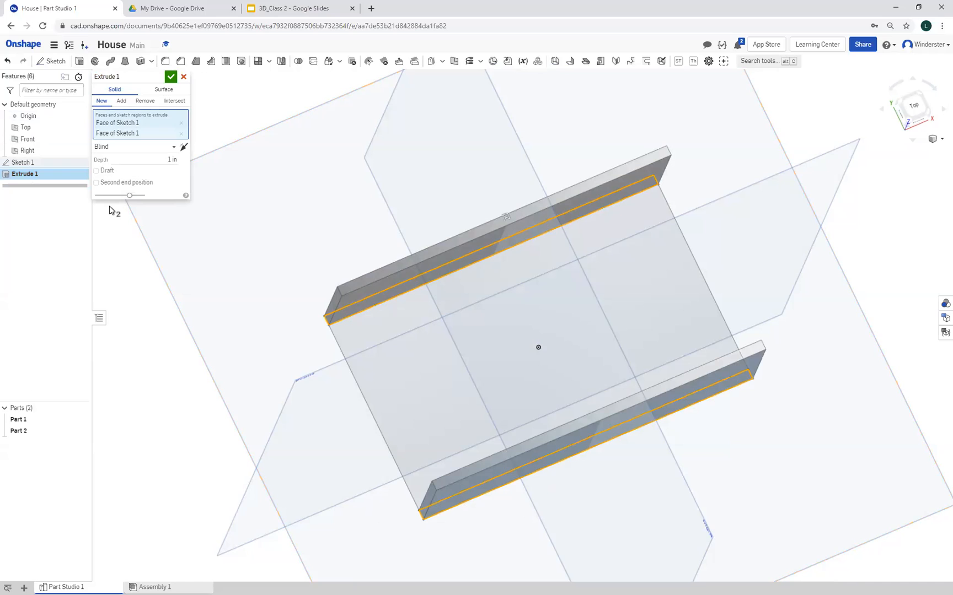
{"action": "left_click", "coordinate": [165, 160]}
{"action": "type", "text": "2"}
{"action": "key", "text": "Return"}
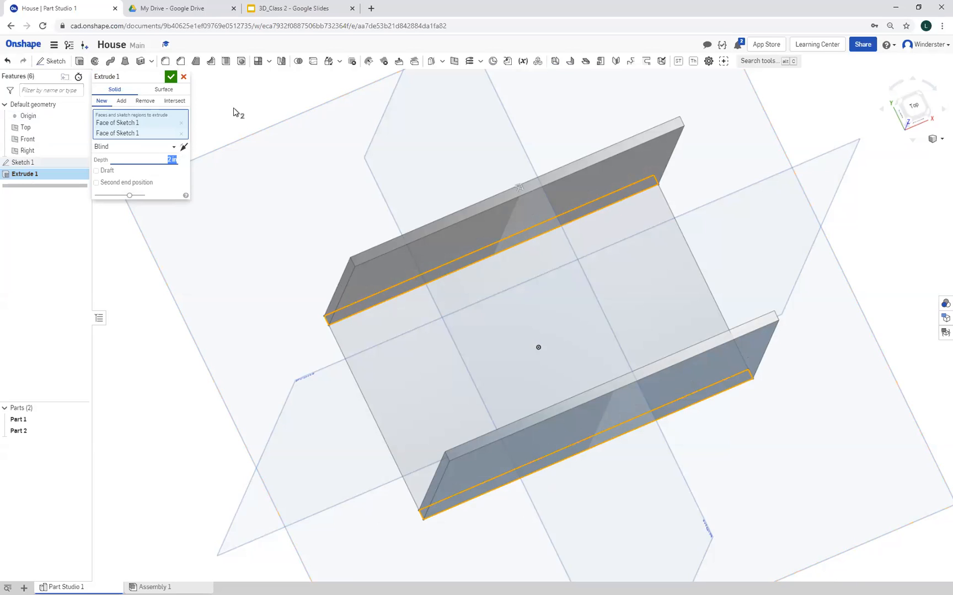
{"action": "left_click", "coordinate": [171, 77]}
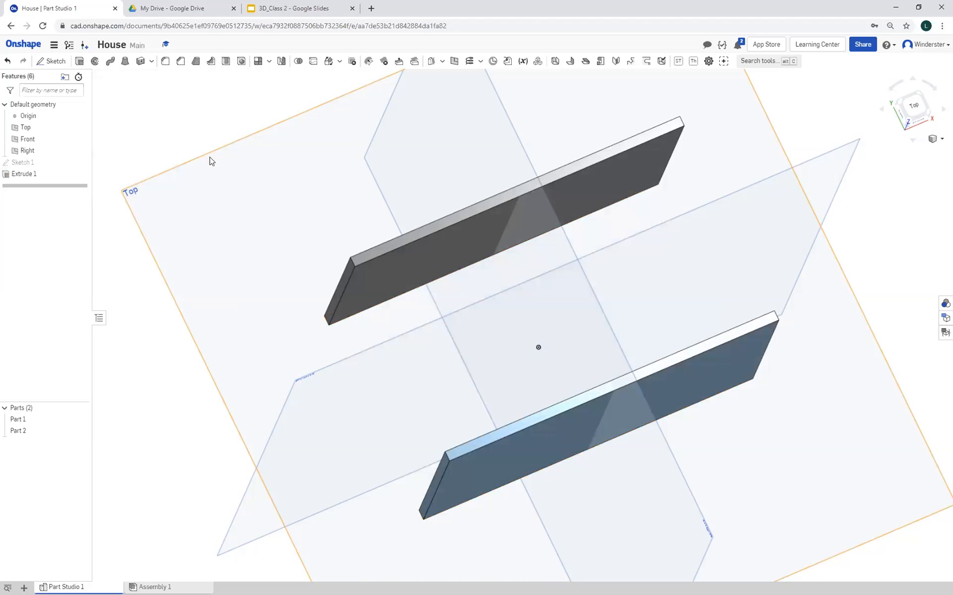
Reopen Sketch 1 for editing and view it normal to its sketch plane
{"action": "right_click_drag", "start_coordinate": [248, 276], "coordinate": [29, 158]}
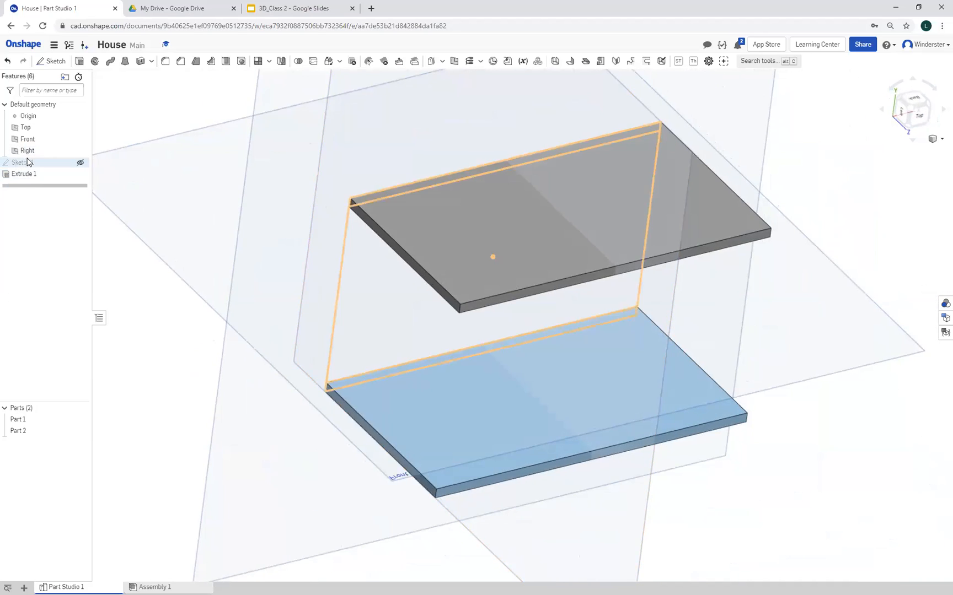
{"action": "double_click", "coordinate": [26, 163]}
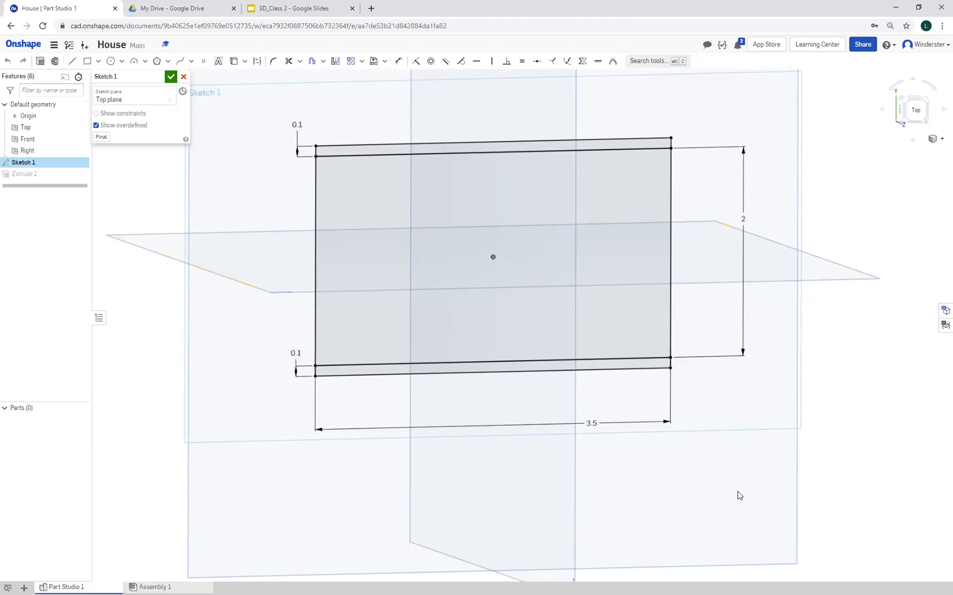
{"action": "right_click", "coordinate": [185, 435]}
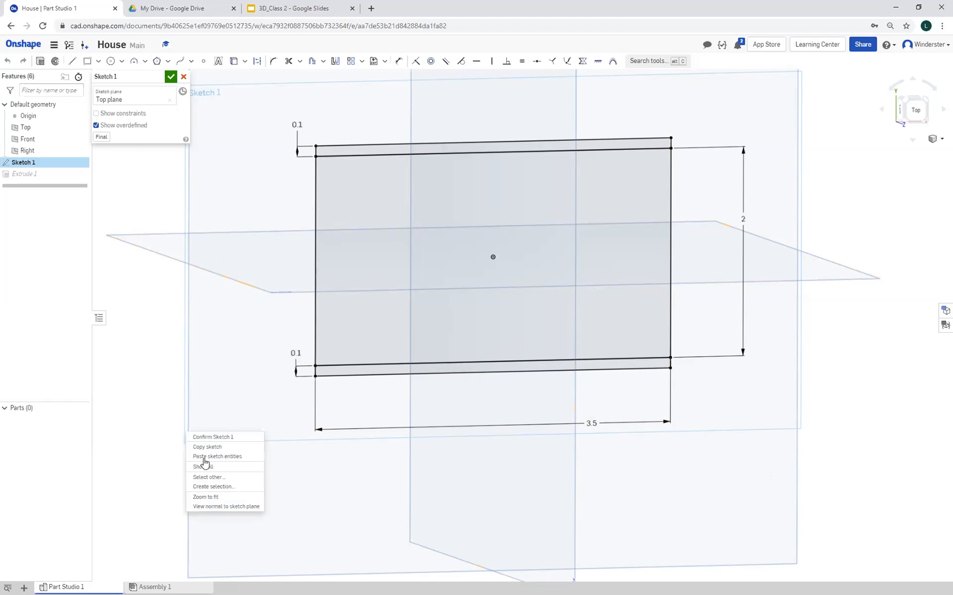
{"action": "left_click", "coordinate": [225, 511]}
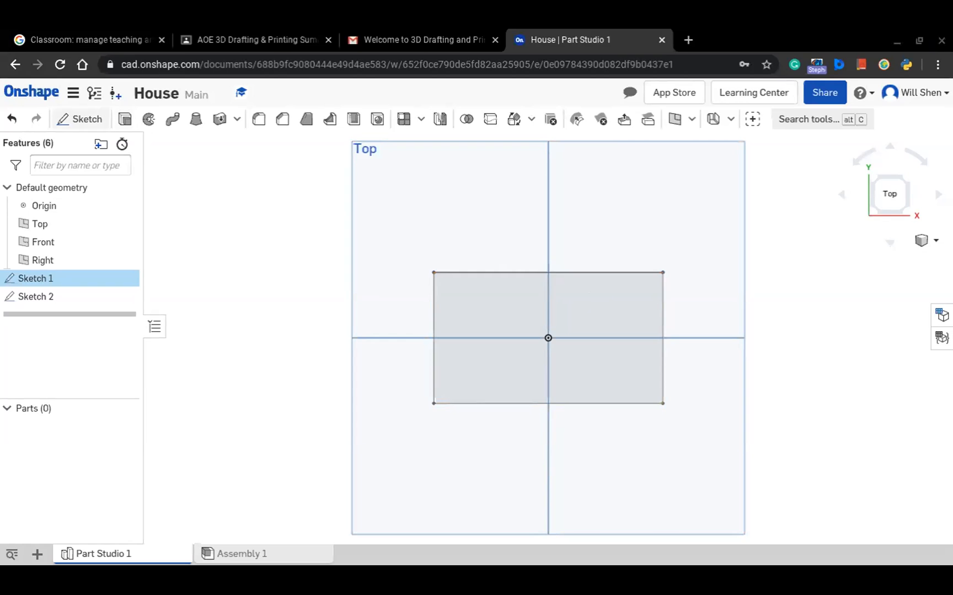
{"action": "left_click", "coordinate": [93, 120]}
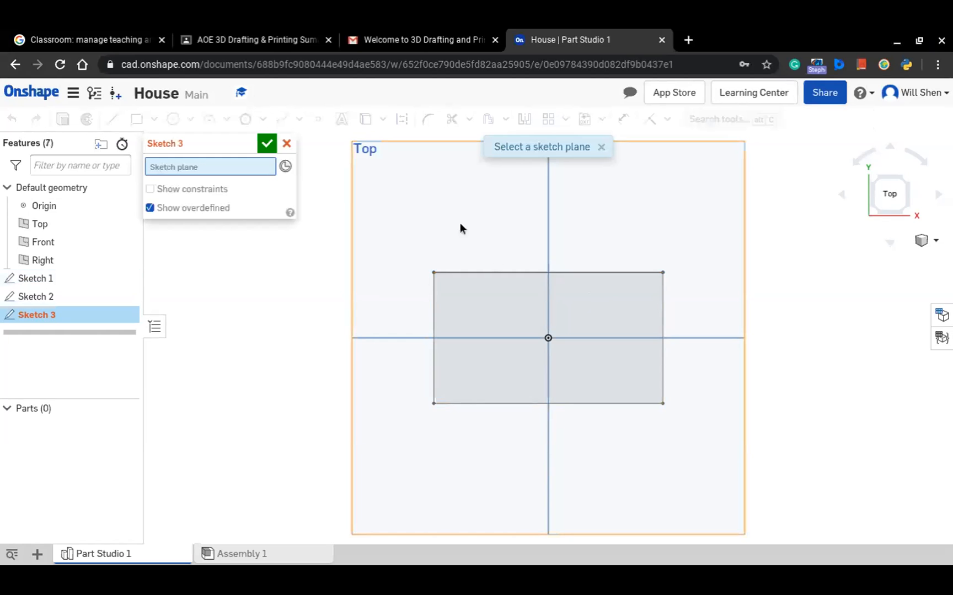
{"action": "left_click", "coordinate": [266, 144]}
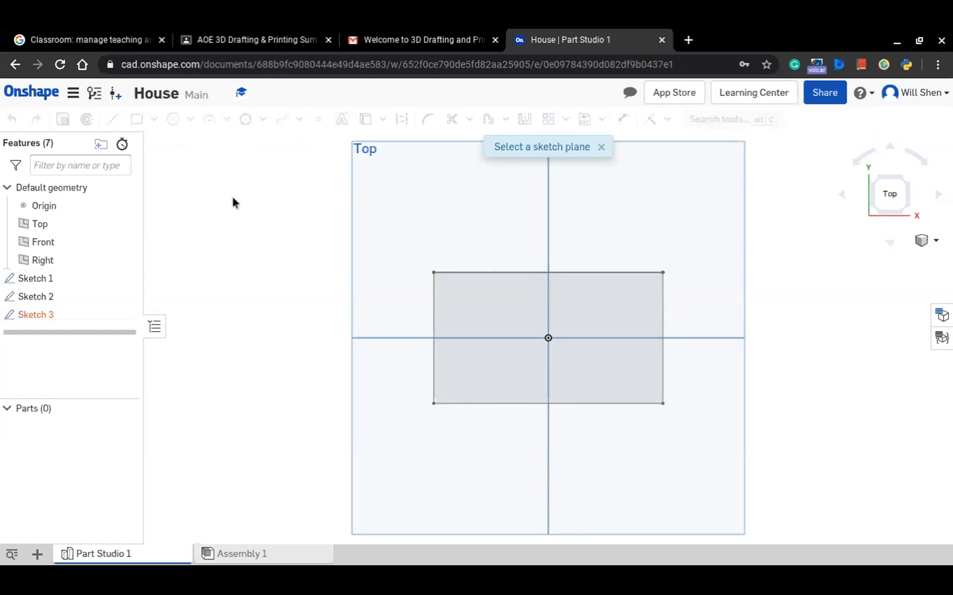
{"action": "right_click", "coordinate": [115, 280]}
{"action": "key", "text": "Escape"}
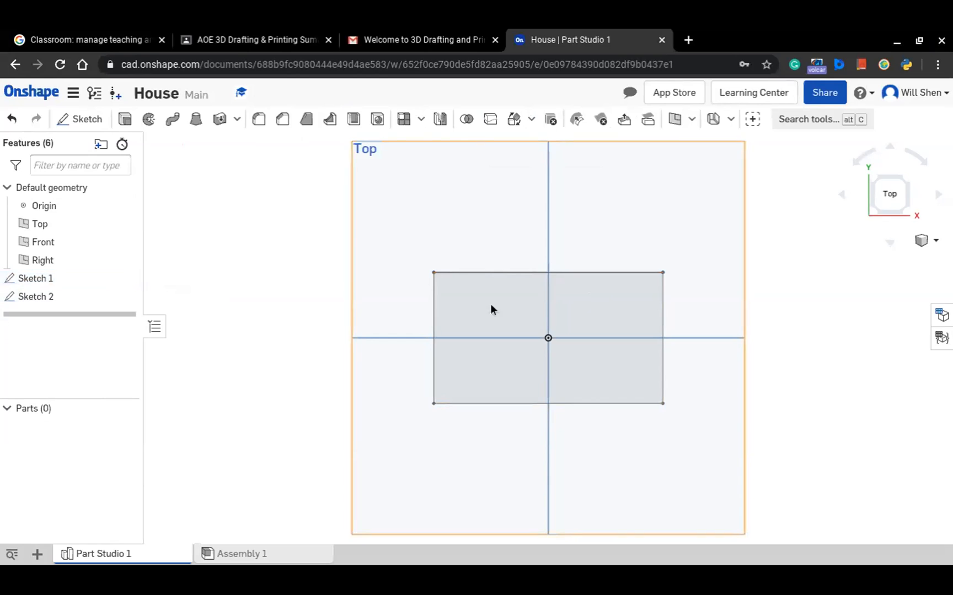
Delete Sketch 2 from the part studio
{"action": "left_click", "coordinate": [113, 301]}
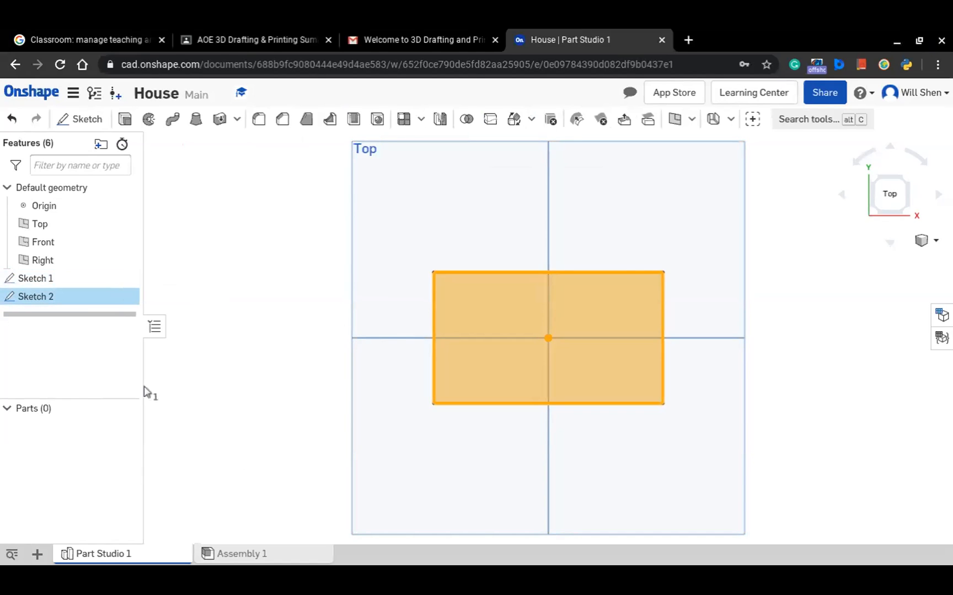
{"action": "right_click", "coordinate": [122, 301]}
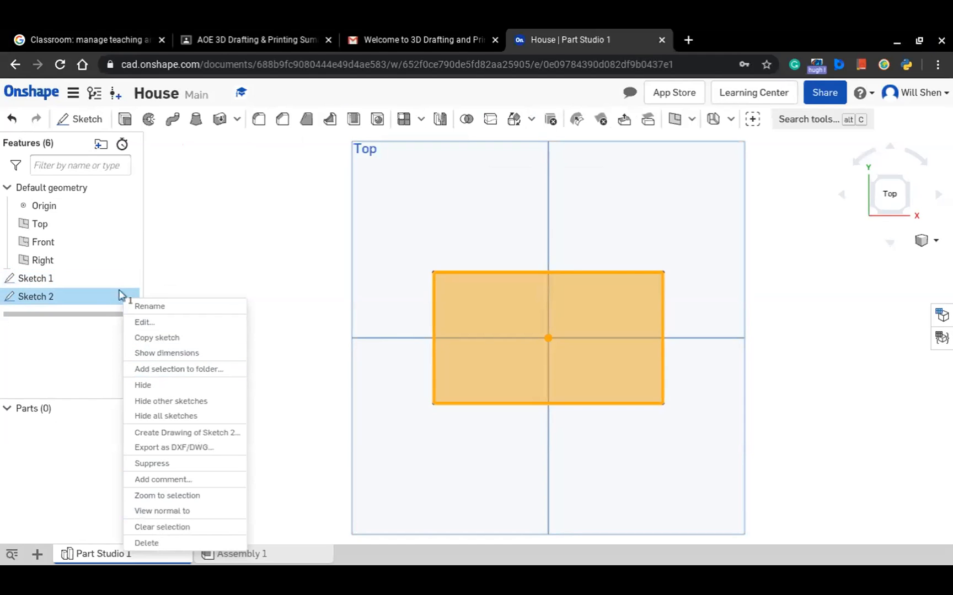
{"action": "left_click", "coordinate": [86, 302]}
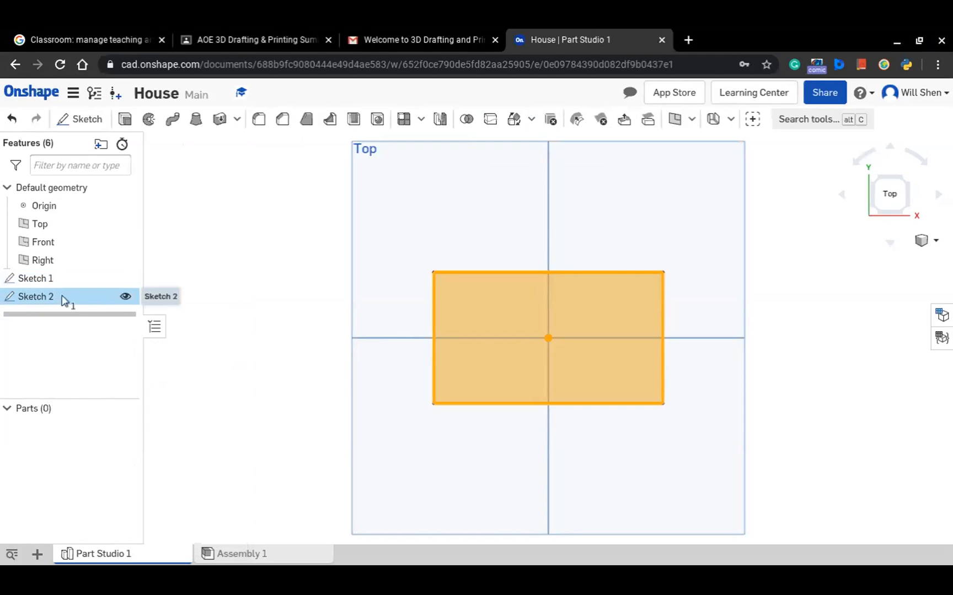
{"action": "key", "text": "Delete"}
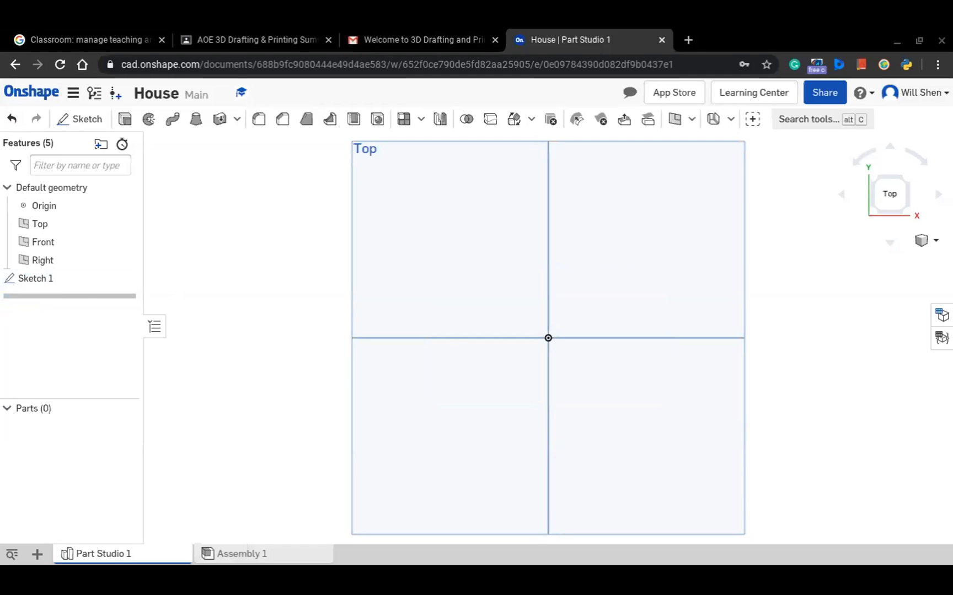
Reopen Sketch 1 and draw a center point rectangle about 2.76 by 1.49 in centred on the origin
{"action": "left_click", "coordinate": [81, 284]}
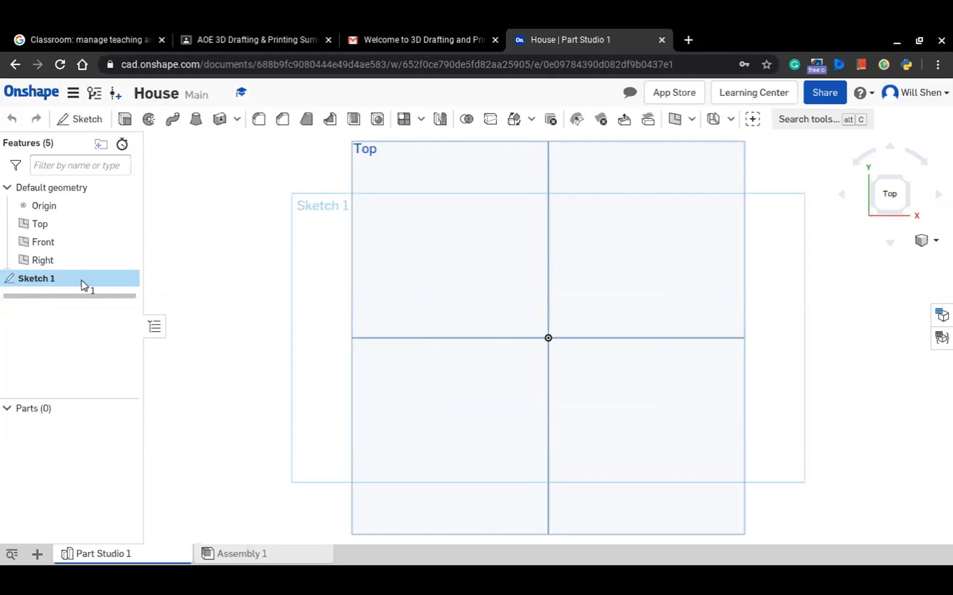
{"action": "double_click", "coordinate": [83, 283]}
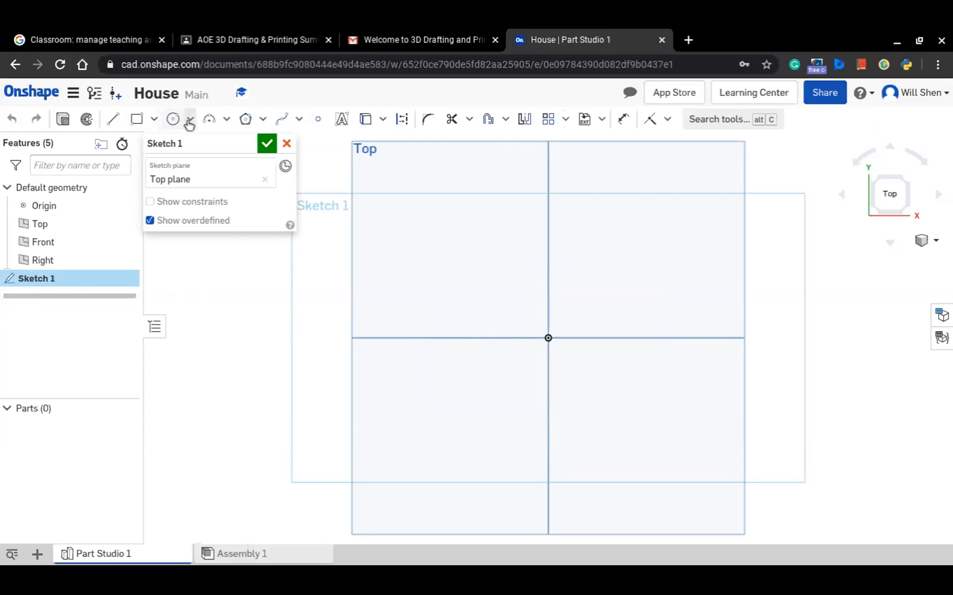
{"action": "left_click", "coordinate": [136, 120]}
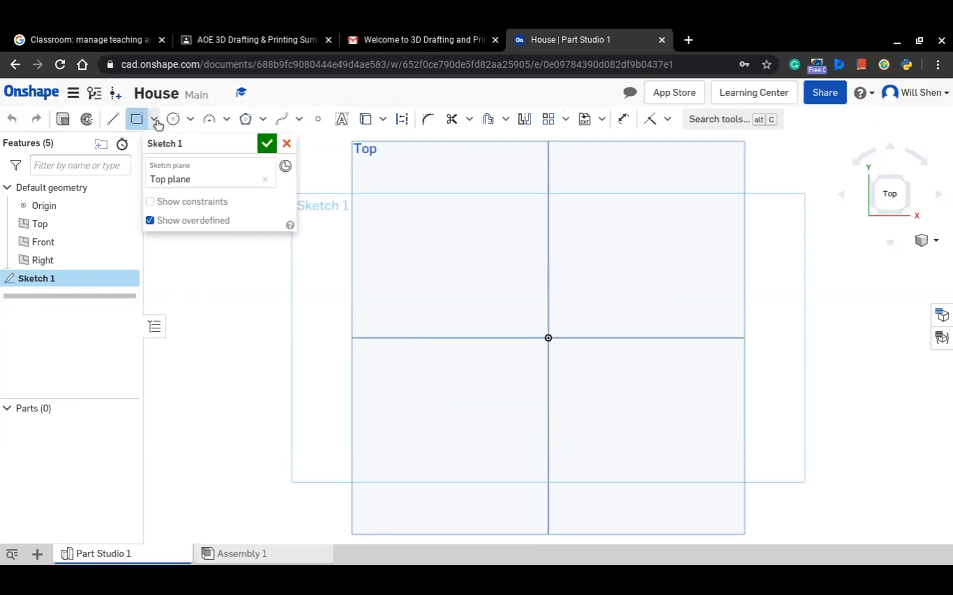
{"action": "left_click", "coordinate": [156, 121]}
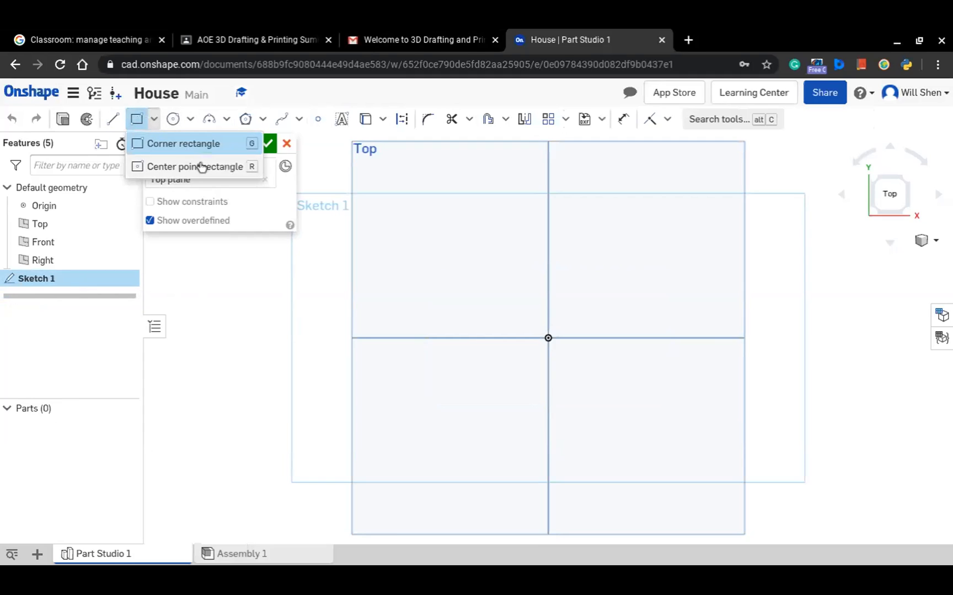
{"action": "left_click", "coordinate": [198, 166]}
{"action": "left_click", "coordinate": [548, 338]}
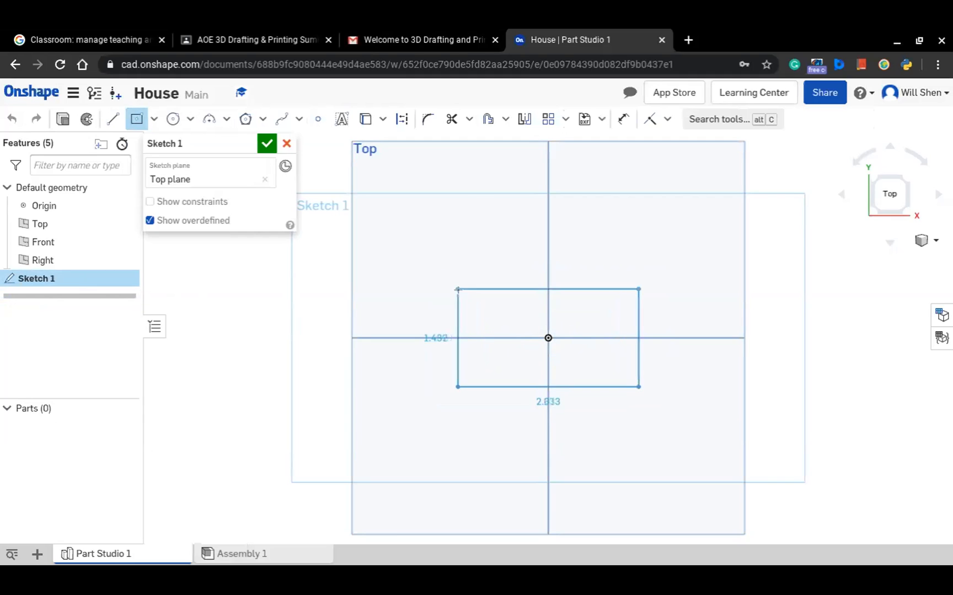
{"action": "left_click", "coordinate": [458, 289]}
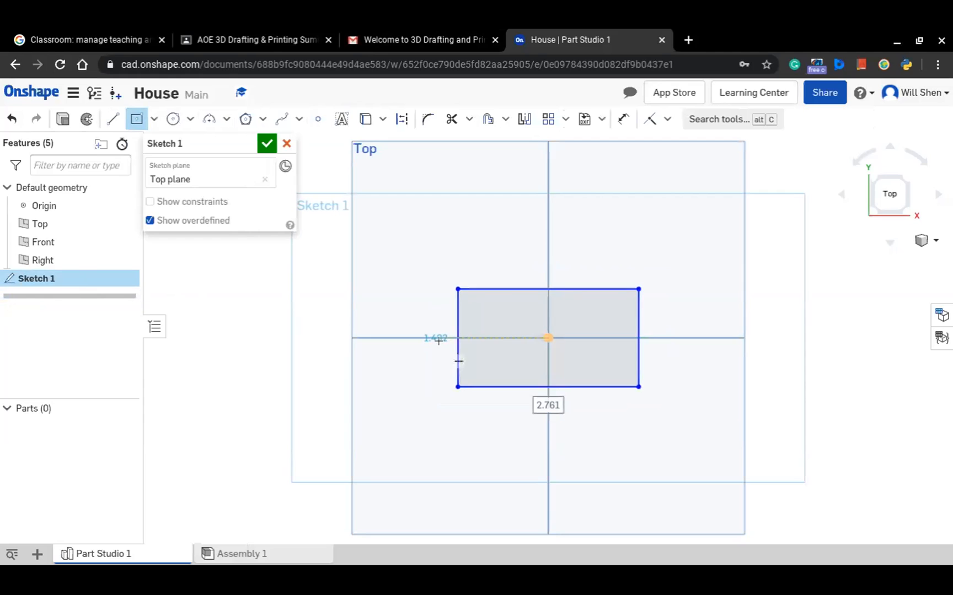
{"action": "left_click", "coordinate": [650, 119]}
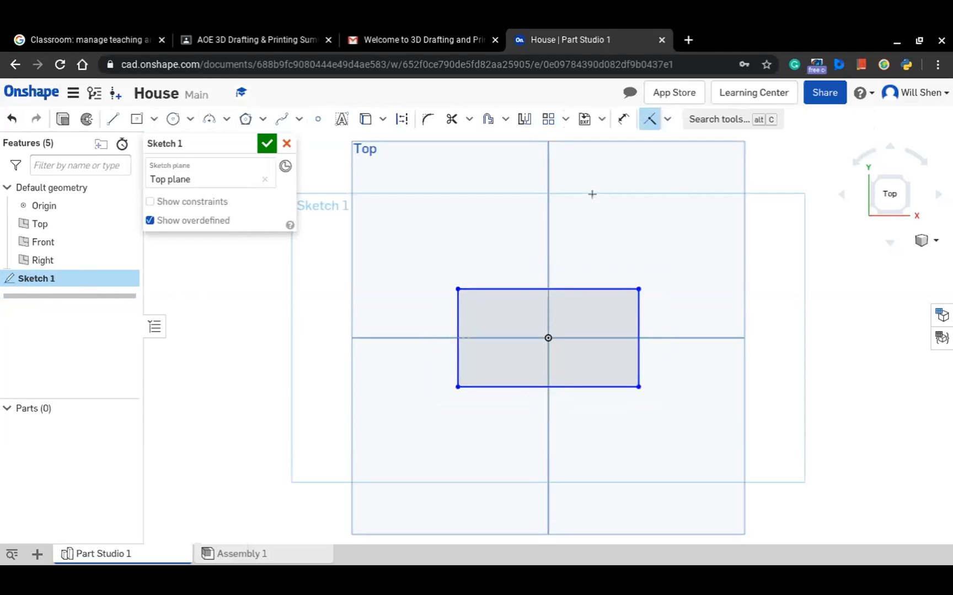
{"action": "key", "text": "Escape"}
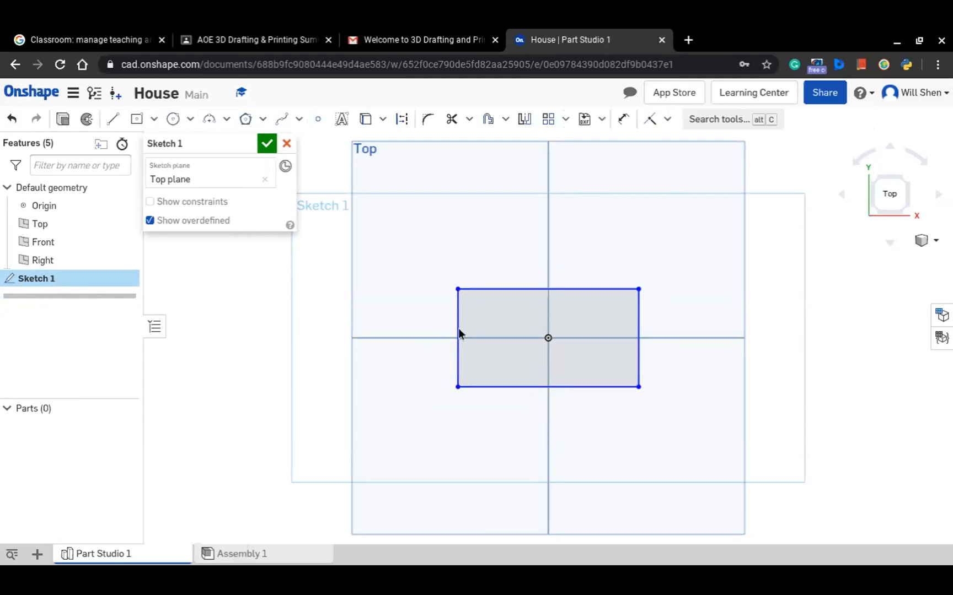
Dimension the left side of the origin-centred rectangle to 2 in
{"action": "left_click", "coordinate": [638, 334]}
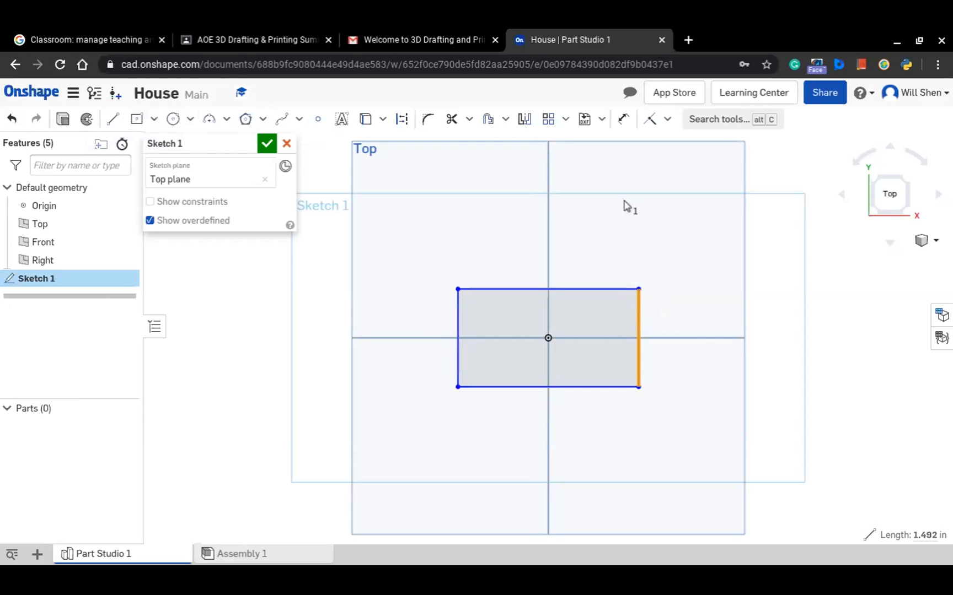
{"action": "left_click", "coordinate": [623, 118]}
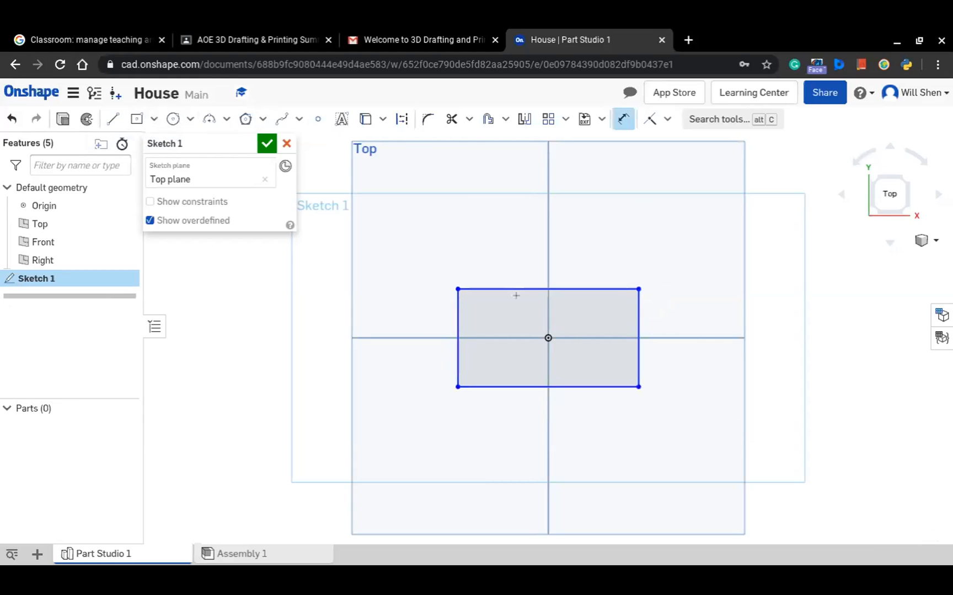
{"action": "left_click", "coordinate": [455, 336]}
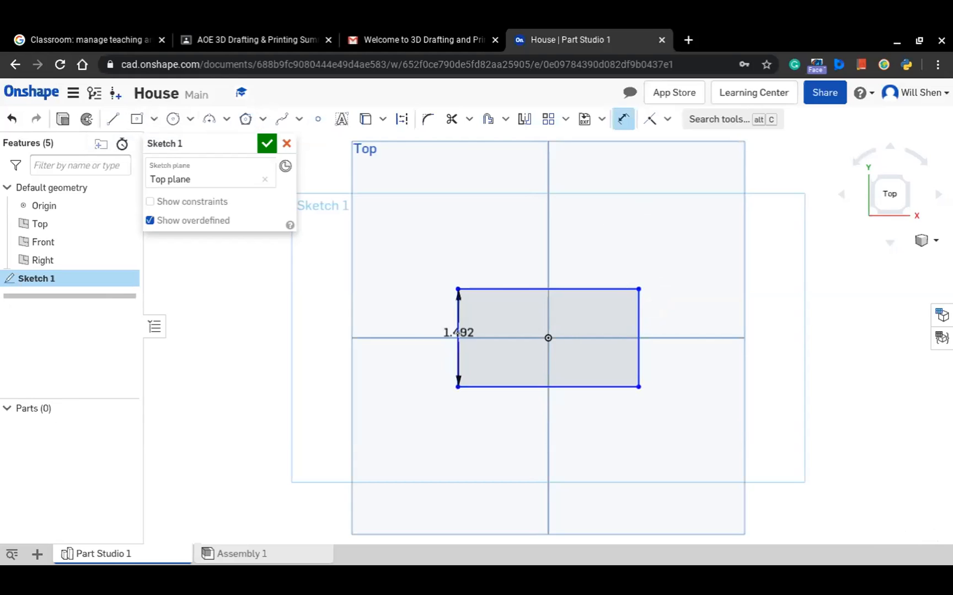
{"action": "left_click", "coordinate": [457, 332]}
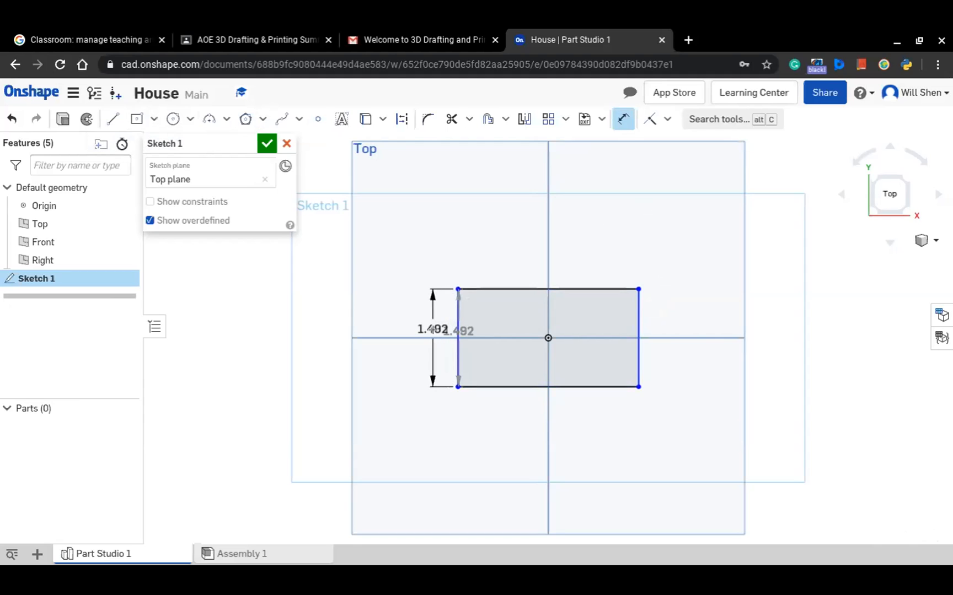
{"action": "left_click", "coordinate": [433, 329]}
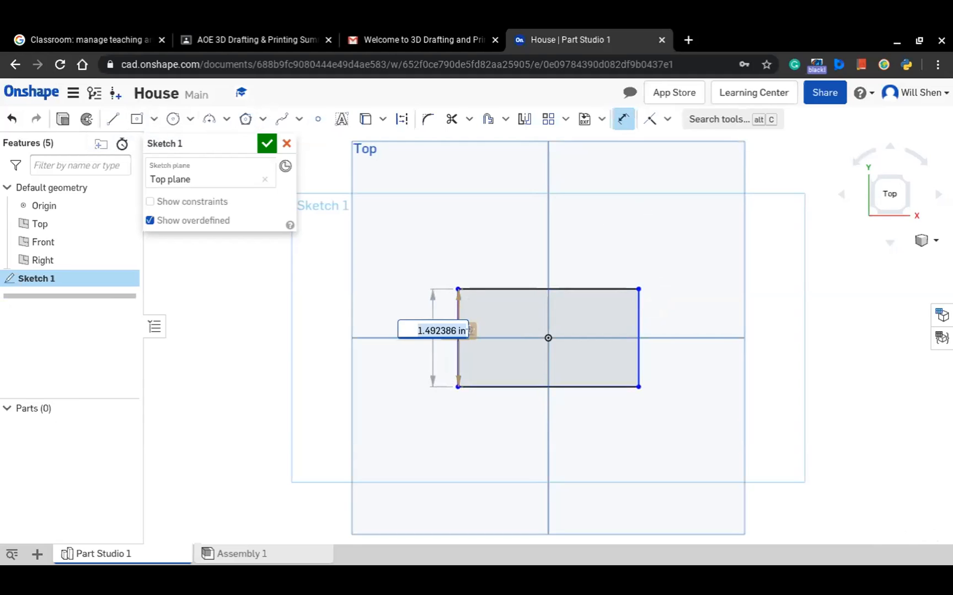
{"action": "type", "text": "1"}
{"action": "key", "text": "Return"}
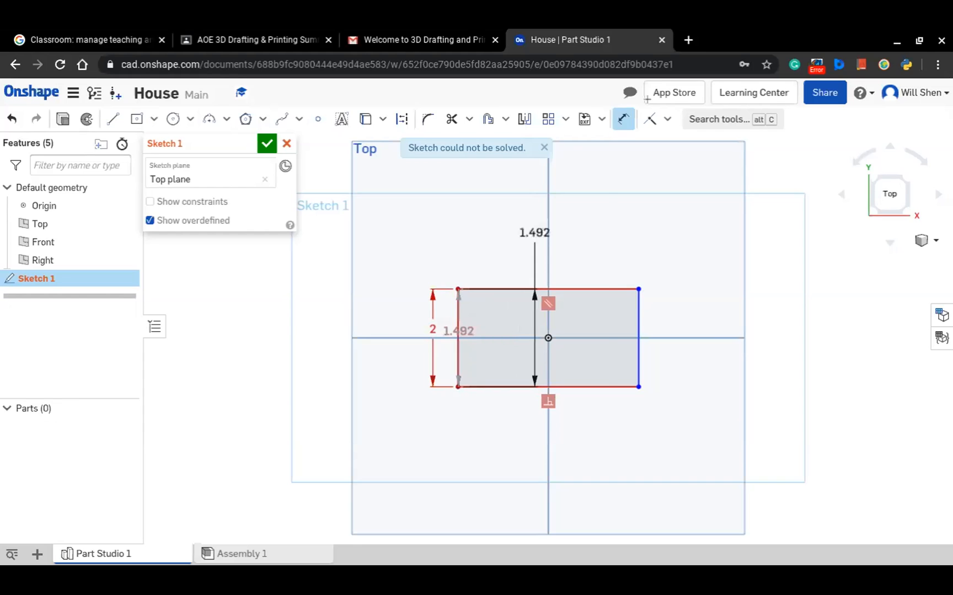
{"action": "left_click", "coordinate": [623, 119]}
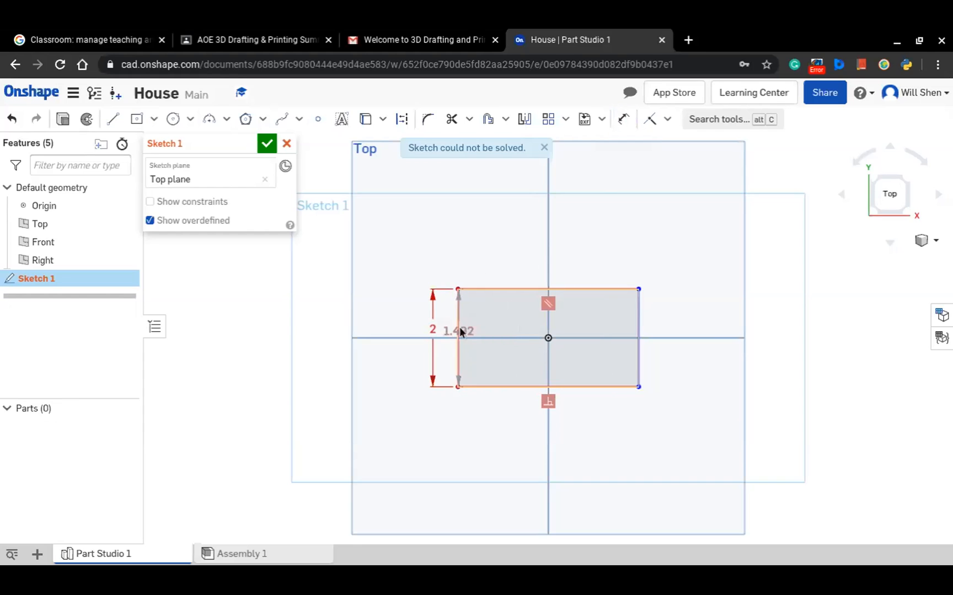
{"action": "left_click", "coordinate": [457, 358]}
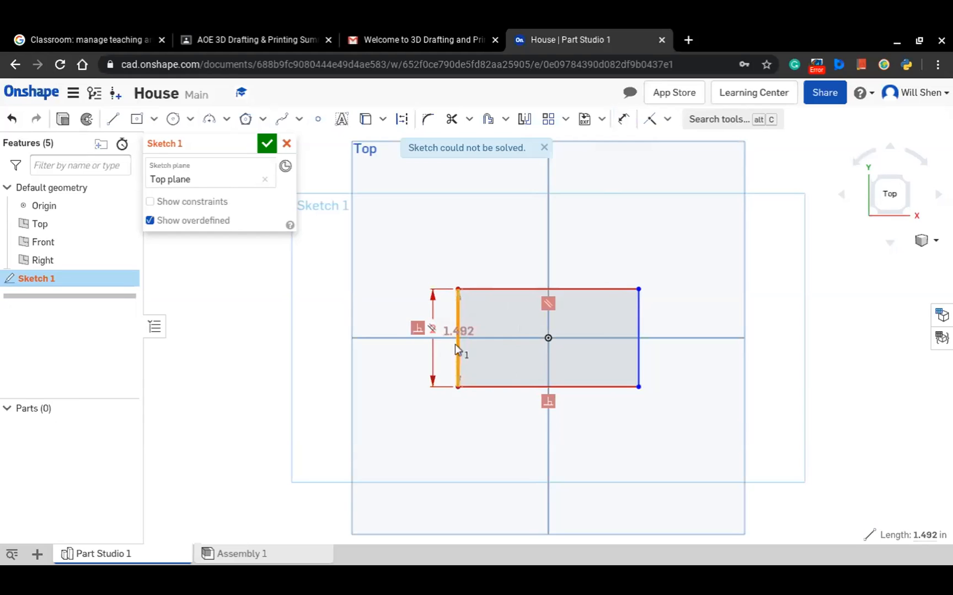
{"action": "key", "text": "Delete"}
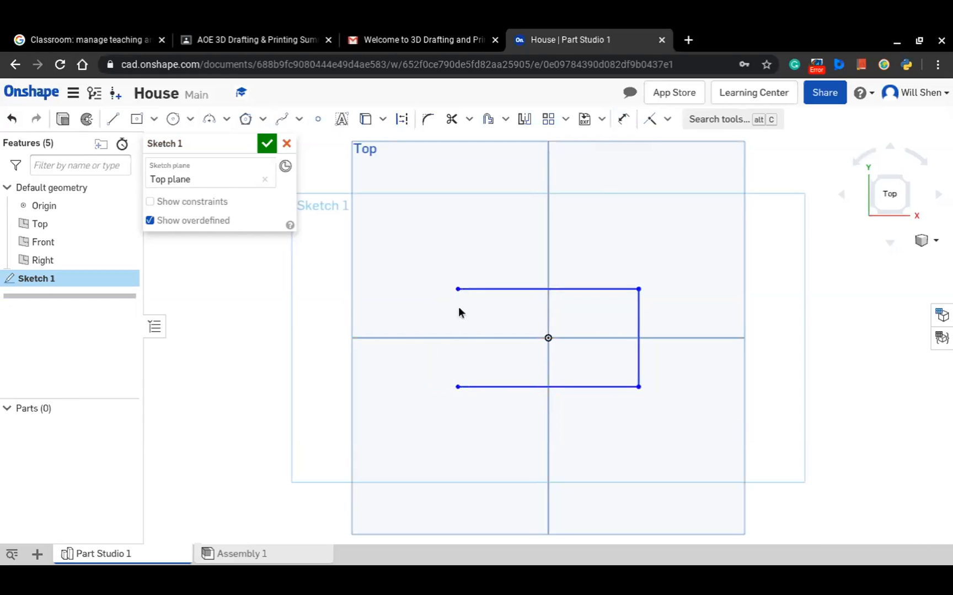
{"action": "left_click", "coordinate": [17, 119]}
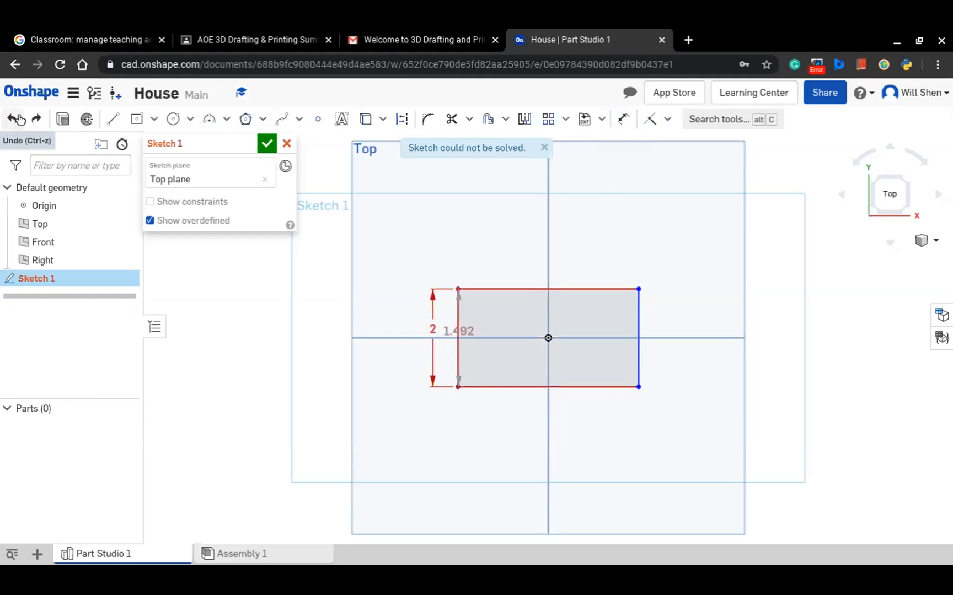
Delete the redundant 1.492 in dimension lying on the rectangle's left side
{"action": "left_click", "coordinate": [470, 331]}
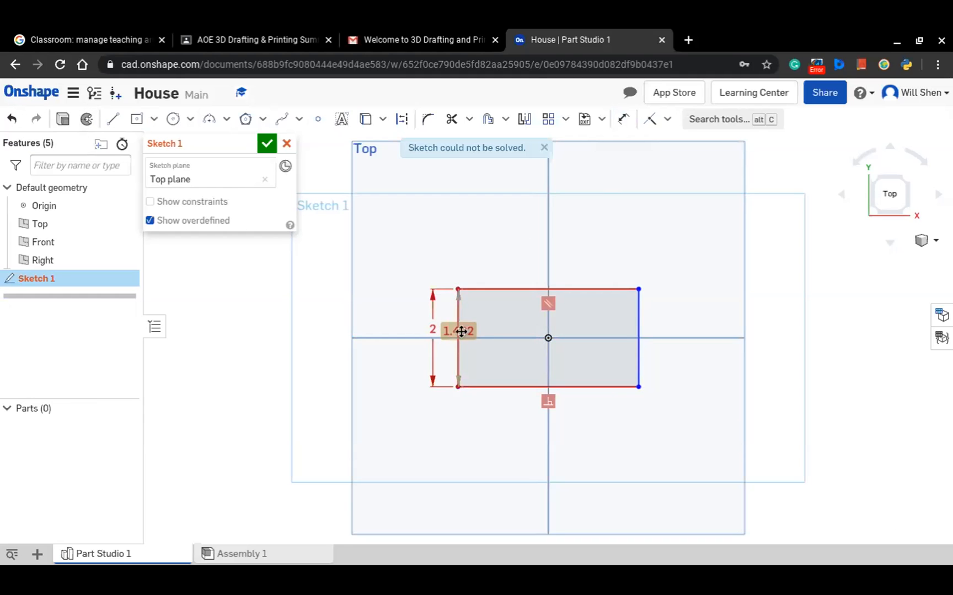
{"action": "key", "text": "Delete"}
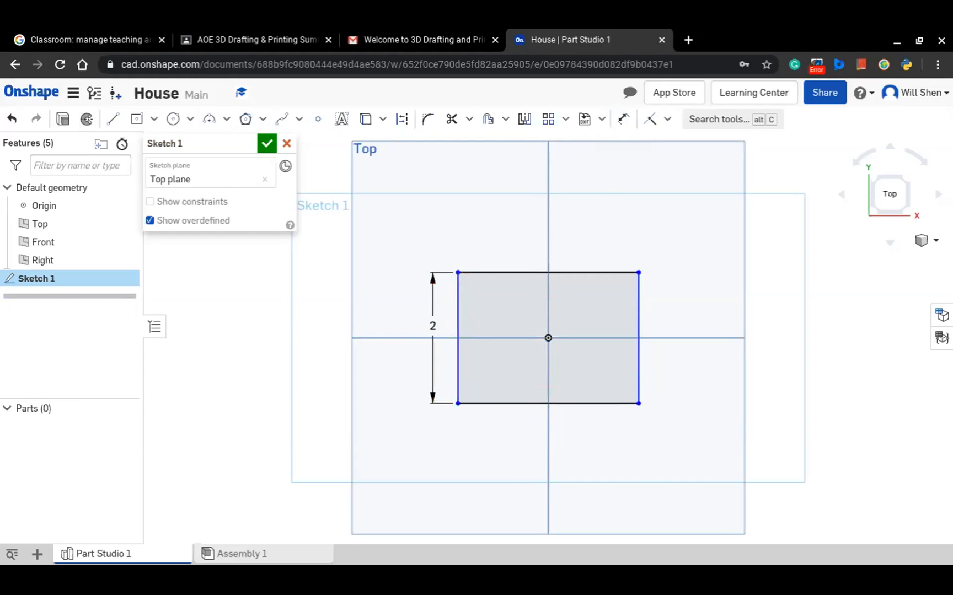
Dimension the bottom side of the base rectangle to 3.5 in
{"action": "left_click", "coordinate": [623, 119]}
{"action": "left_click", "coordinate": [574, 405]}
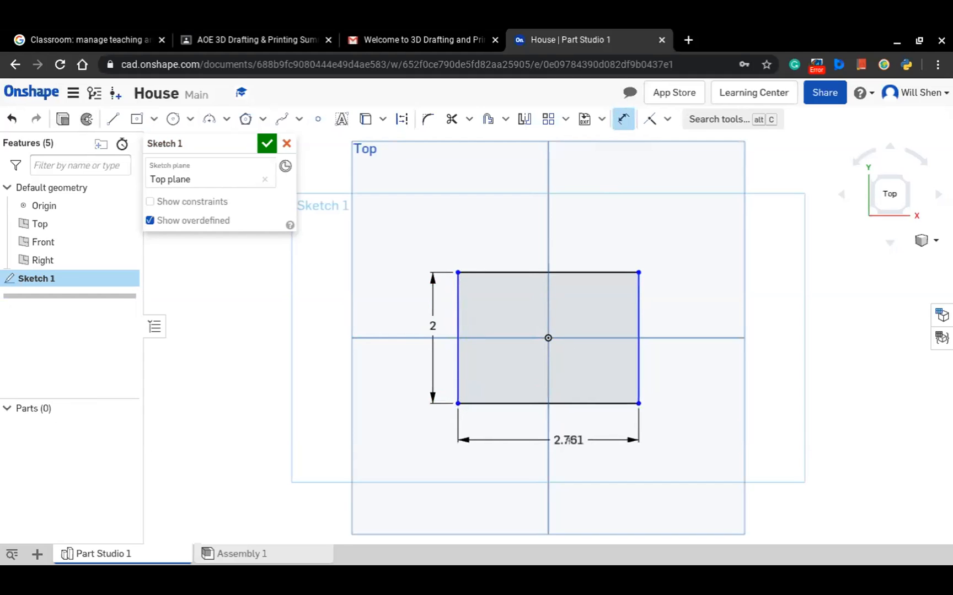
{"action": "left_click", "coordinate": [568, 440]}
{"action": "type", "text": "3.5"}
{"action": "key", "text": "Return"}
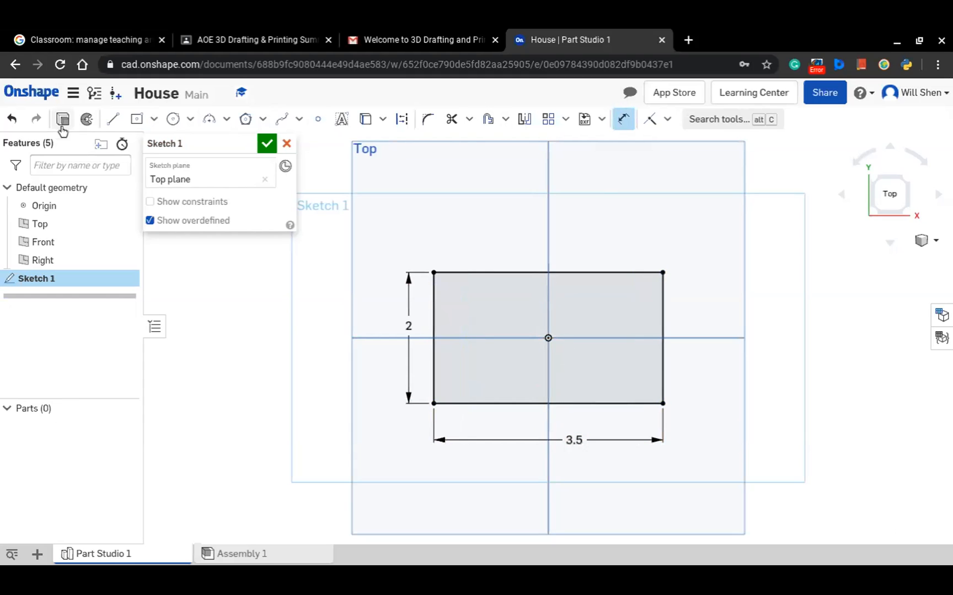
Draw a corner rectangle strip 3.5 by about 0.24 in below the base's bottom edge and pick its left side for dimensioning
{"action": "left_click", "coordinate": [136, 119]}
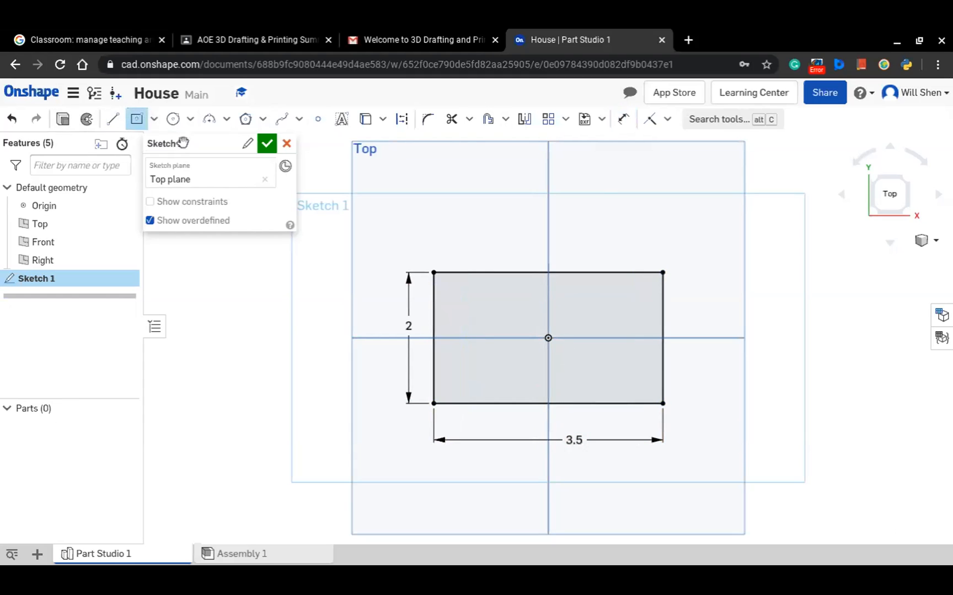
{"action": "left_click", "coordinate": [154, 119]}
{"action": "left_click", "coordinate": [229, 143]}
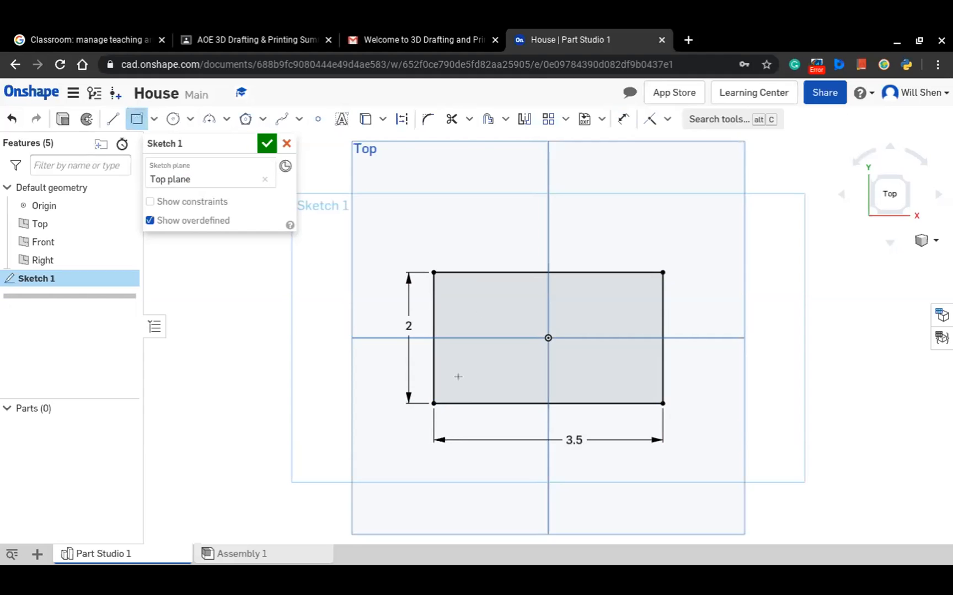
{"action": "left_click", "coordinate": [434, 404]}
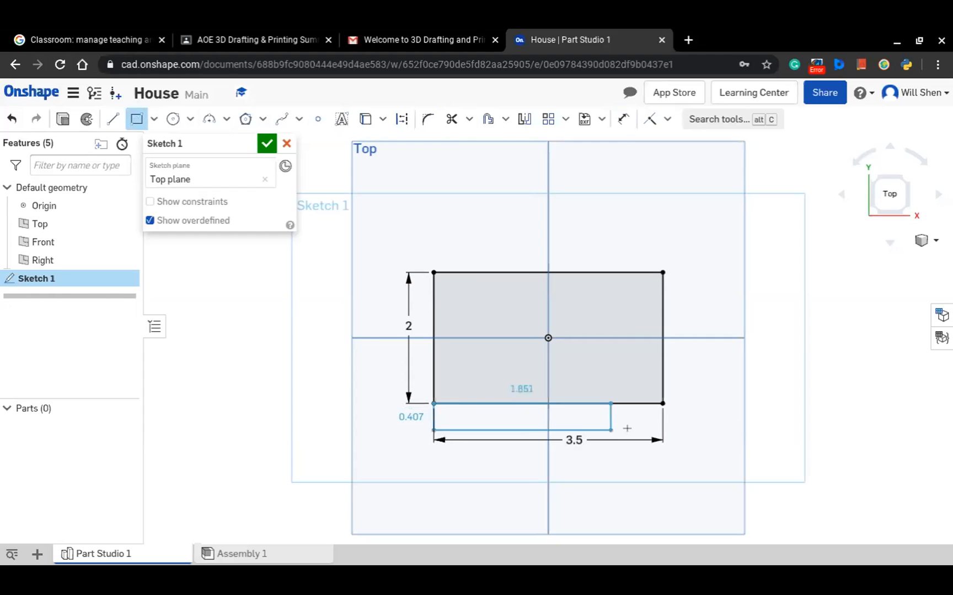
{"action": "left_click", "coordinate": [664, 420]}
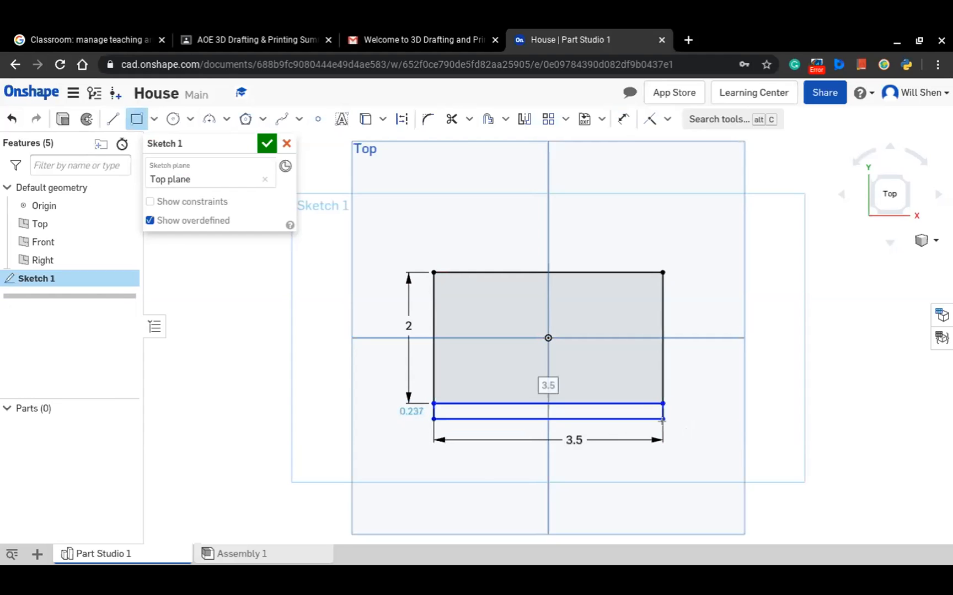
{"action": "left_click", "coordinate": [622, 120]}
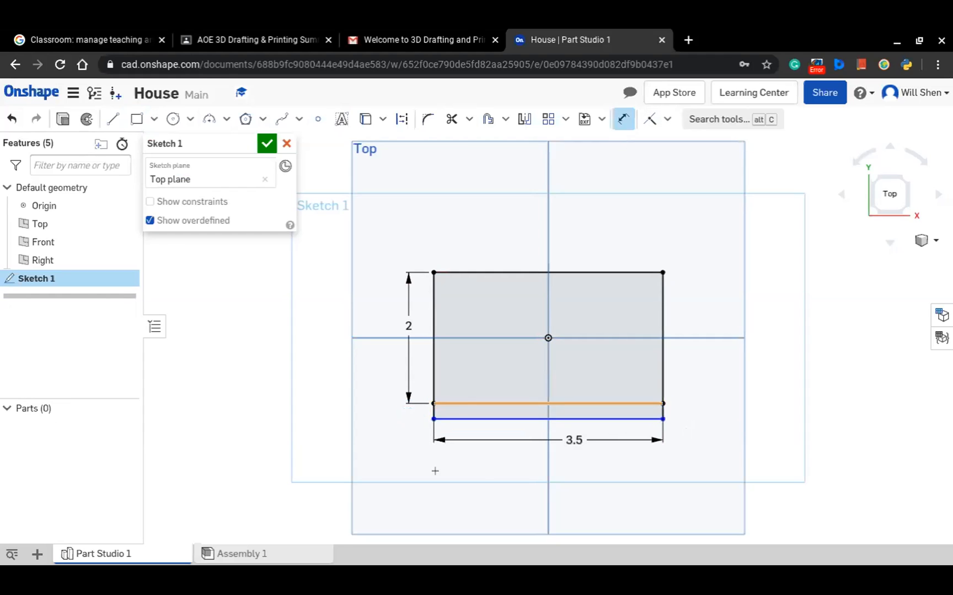
{"action": "left_click", "coordinate": [434, 412]}
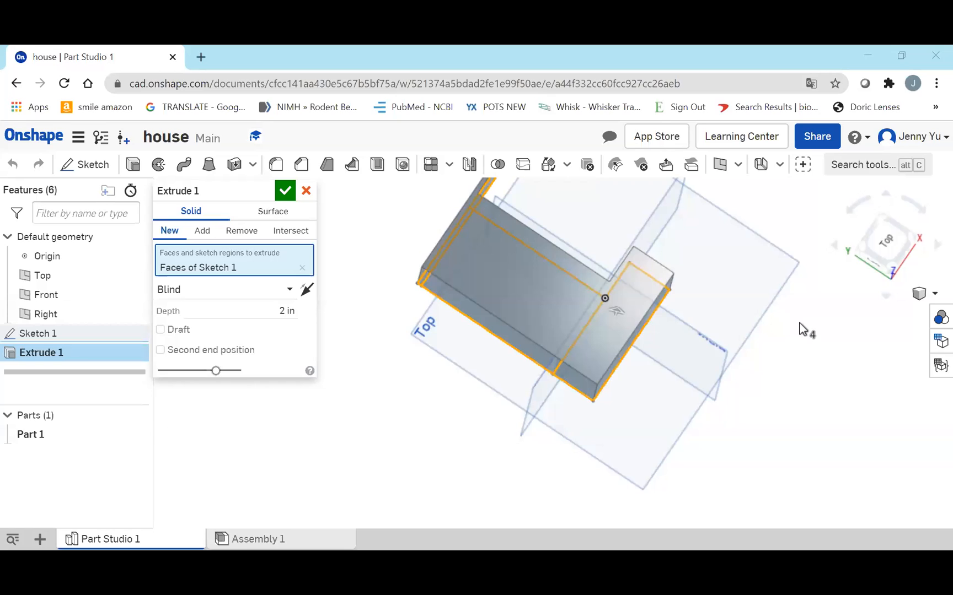
{"action": "right_click_drag", "start_coordinate": [799, 323], "coordinate": [443, 301]}
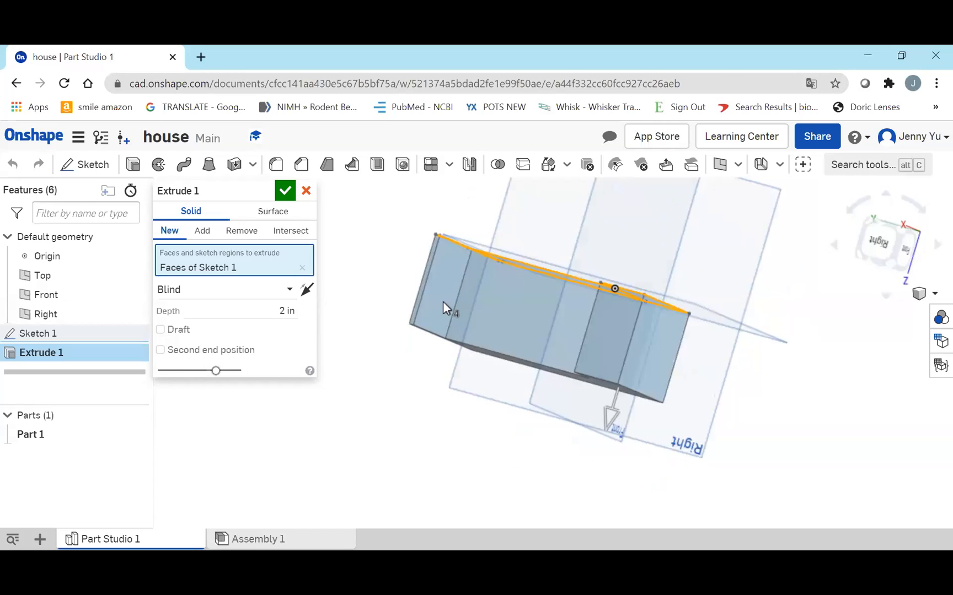
Clear the sketch faces selected in Extrude 1 and select only the wide strip region beside the base for extrusion
{"action": "right_click_drag", "start_coordinate": [710, 344], "coordinate": [719, 310]}
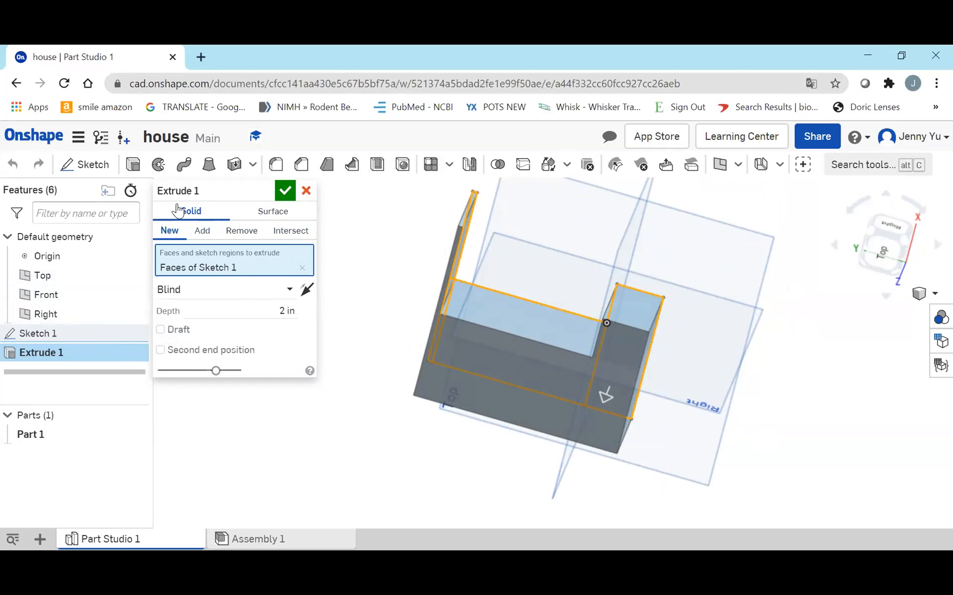
{"action": "right_click_drag", "start_coordinate": [559, 199], "coordinate": [587, 437]}
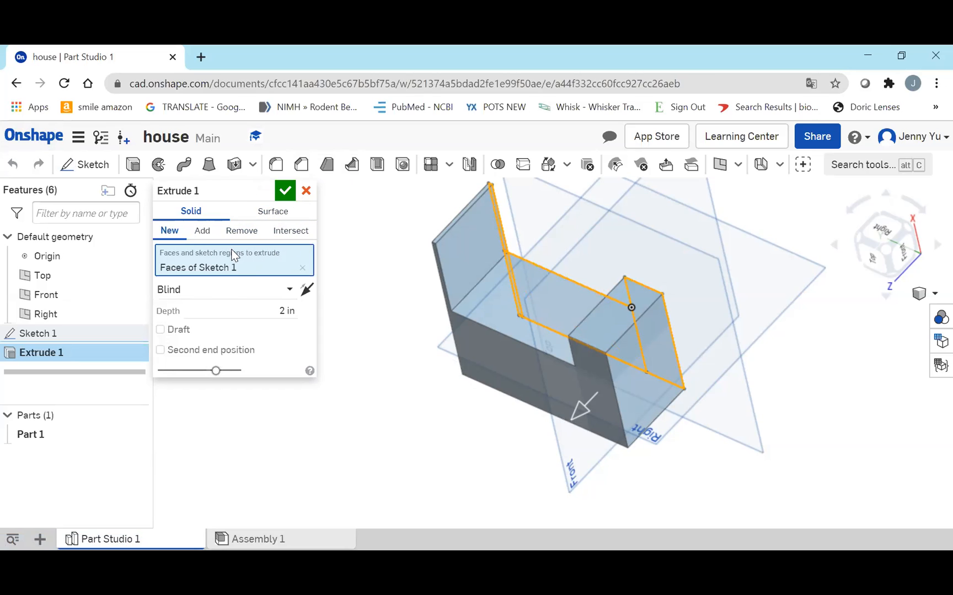
{"action": "left_click", "coordinate": [303, 269]}
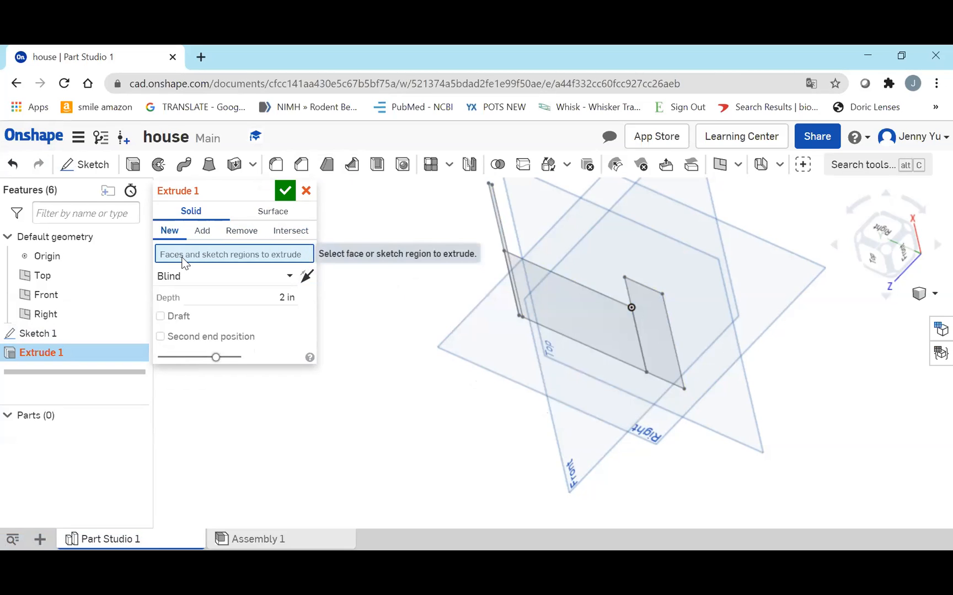
{"action": "mouse_move", "coordinate": [660, 313]}
{"action": "right_mouse_down"}
{"action": "mouse_move", "coordinate": [598, 369]}
{"action": "mouse_move", "coordinate": [633, 341]}
{"action": "mouse_move", "coordinate": [650, 306]}
{"action": "right_mouse_up"}
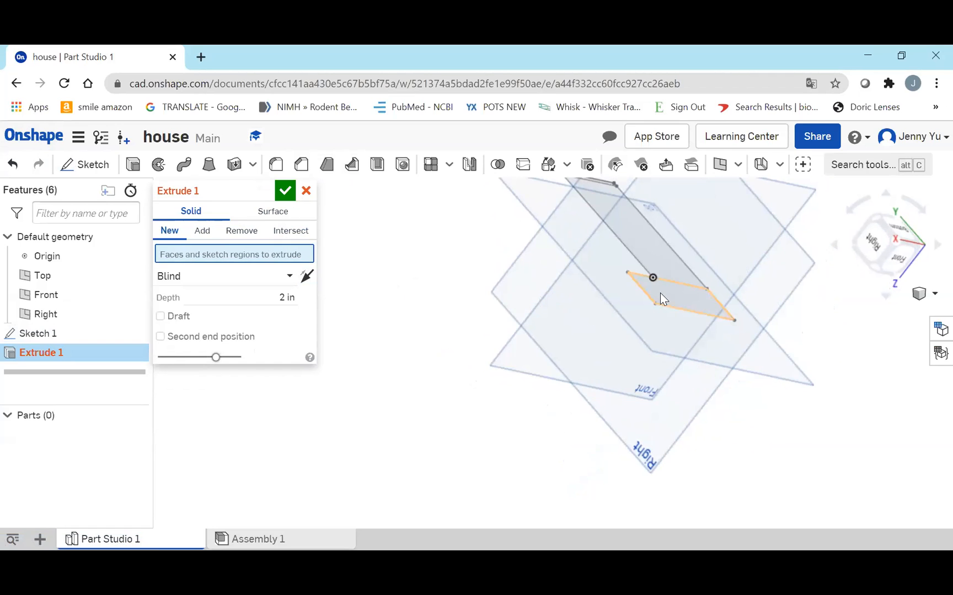
{"action": "left_click", "coordinate": [660, 293]}
{"action": "right_click_drag", "start_coordinate": [682, 255], "coordinate": [780, 172]}
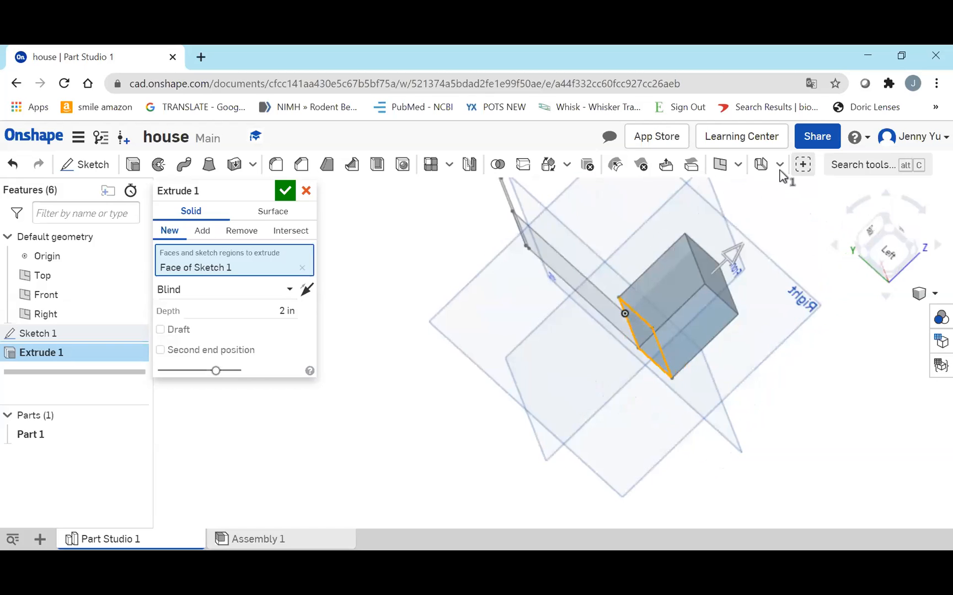
Add both regions of the thin strip on the opposite base edge to the 2 in extrusion, leaving the middle region out, and accept it
{"action": "mouse_move", "coordinate": [544, 218]}
{"action": "right_mouse_down"}
{"action": "mouse_move", "coordinate": [544, 249]}
{"action": "mouse_move", "coordinate": [522, 278]}
{"action": "mouse_move", "coordinate": [508, 245]}
{"action": "right_mouse_up"}
{"action": "left_click", "coordinate": [502, 241]}
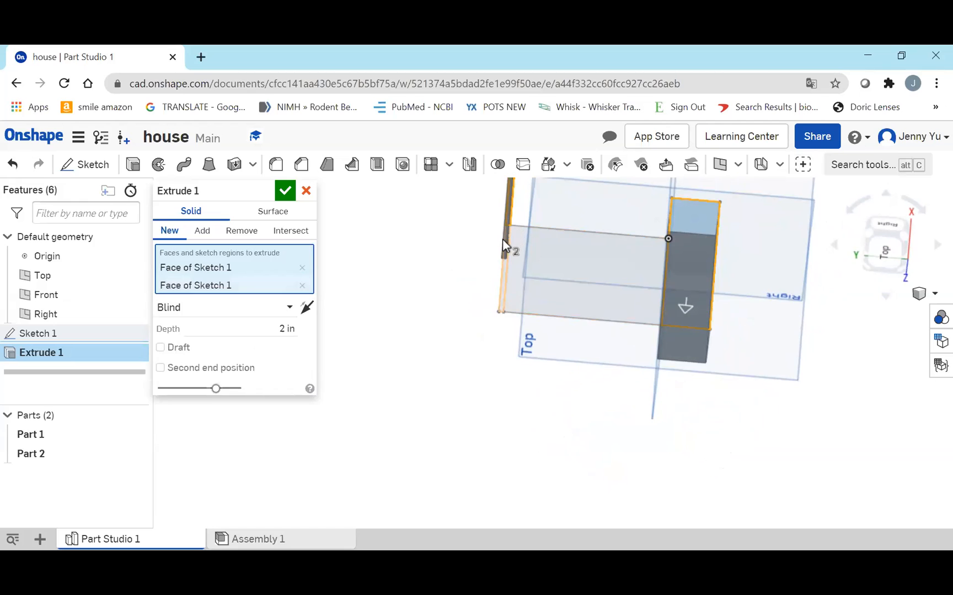
{"action": "left_click", "coordinate": [500, 265]}
{"action": "mouse_move", "coordinate": [568, 238]}
{"action": "right_mouse_down"}
{"action": "mouse_move", "coordinate": [590, 276]}
{"action": "mouse_move", "coordinate": [580, 296]}
{"action": "mouse_move", "coordinate": [623, 221]}
{"action": "mouse_move", "coordinate": [599, 281]}
{"action": "right_mouse_up"}
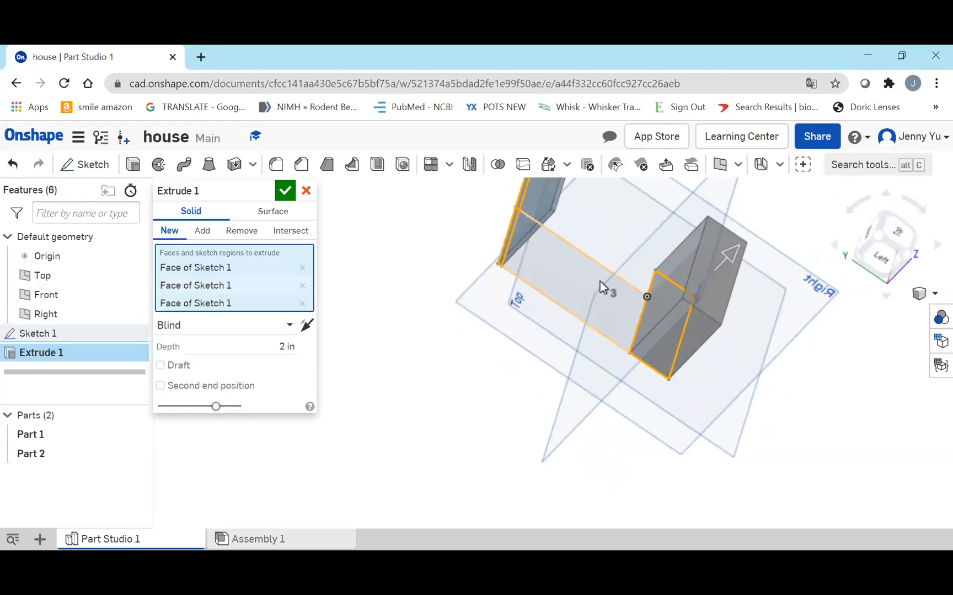
{"action": "left_click", "coordinate": [600, 281]}
{"action": "right_click_drag", "start_coordinate": [700, 243], "coordinate": [646, 266]}
{"action": "left_click", "coordinate": [645, 265]}
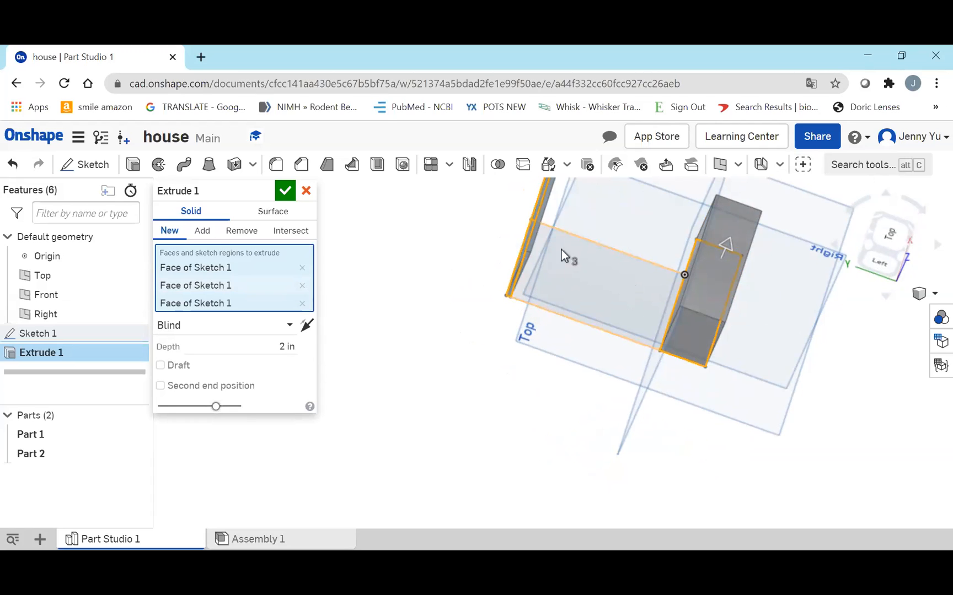
{"action": "left_click", "coordinate": [286, 191]}
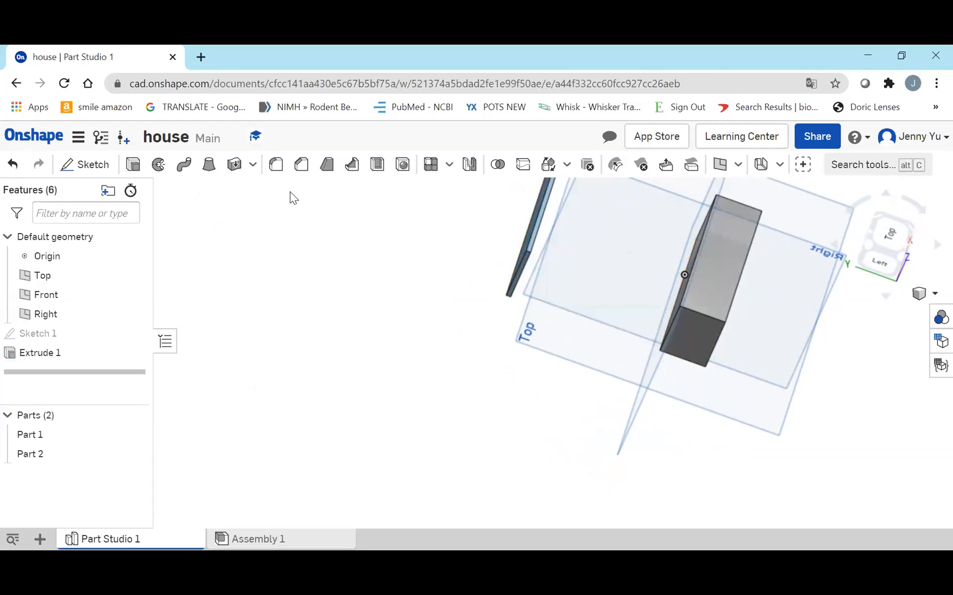
Examine the two extruded walls from several sides with Sketch 1 highlighted between them
{"action": "right_click_drag", "start_coordinate": [586, 320], "coordinate": [667, 304]}
{"action": "middle_click_drag", "start_coordinate": [681, 347], "coordinate": [601, 406]}
{"action": "right_click_drag", "start_coordinate": [670, 318], "coordinate": [770, 167]}
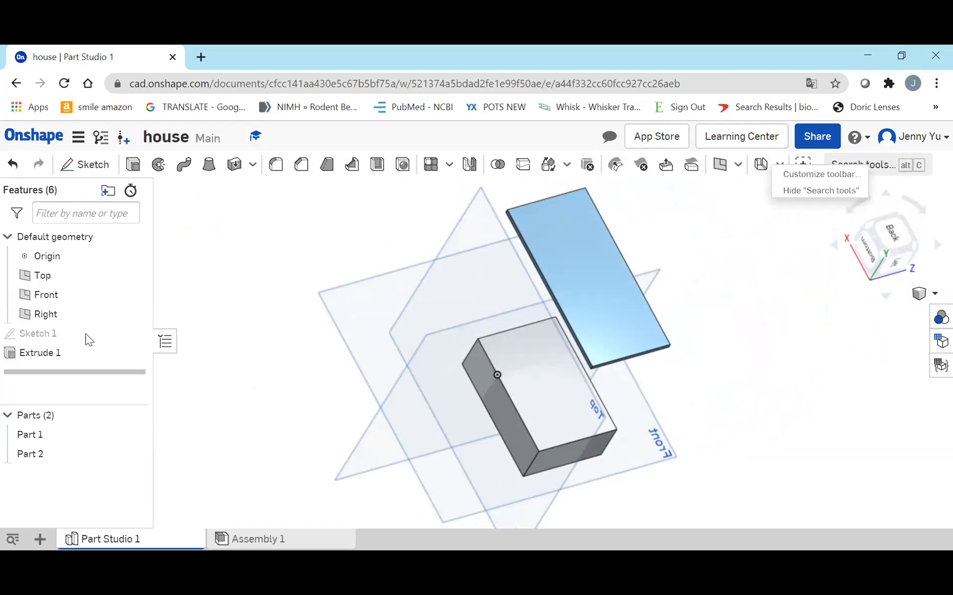
{"action": "left_click", "coordinate": [57, 331]}
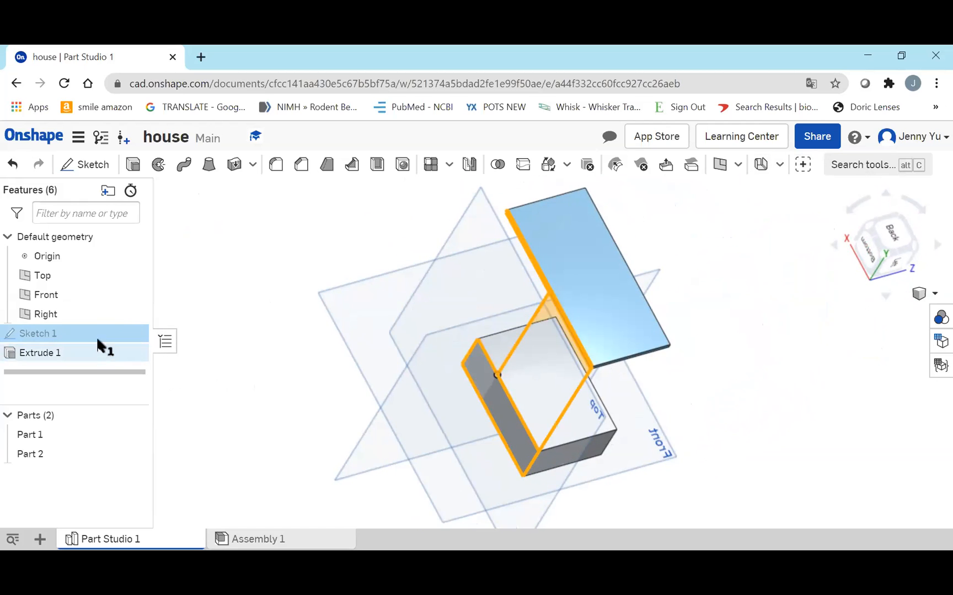
{"action": "right_click_drag", "start_coordinate": [602, 303], "coordinate": [650, 265]}
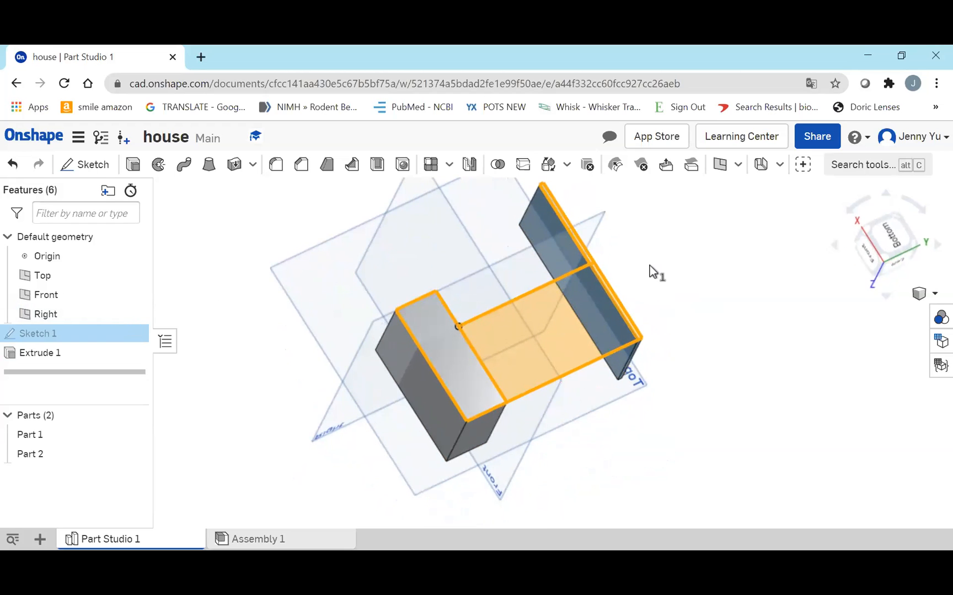
{"action": "right_click_drag", "start_coordinate": [651, 265], "coordinate": [677, 380]}
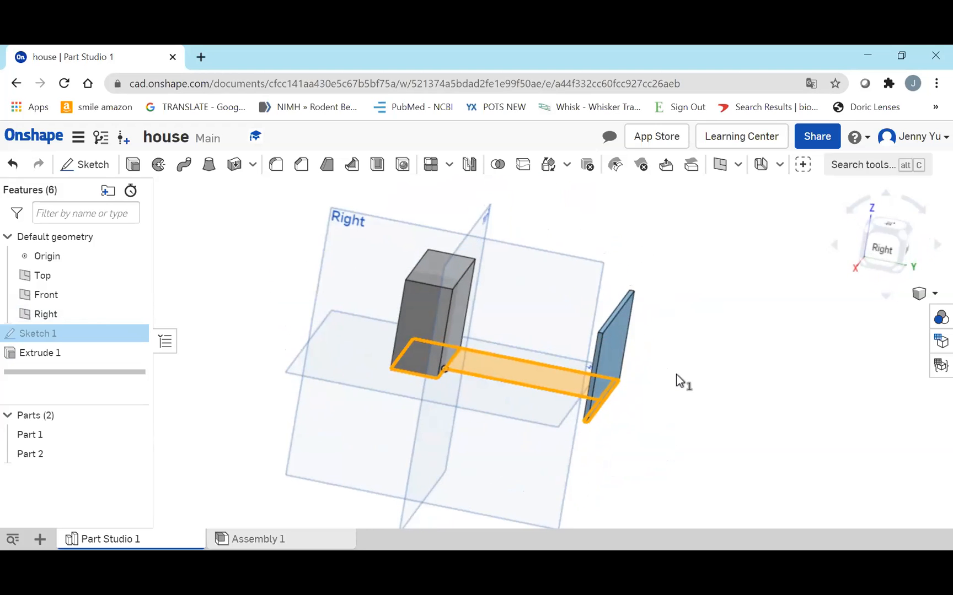
{"action": "right_click_drag", "start_coordinate": [677, 376], "coordinate": [650, 399]}
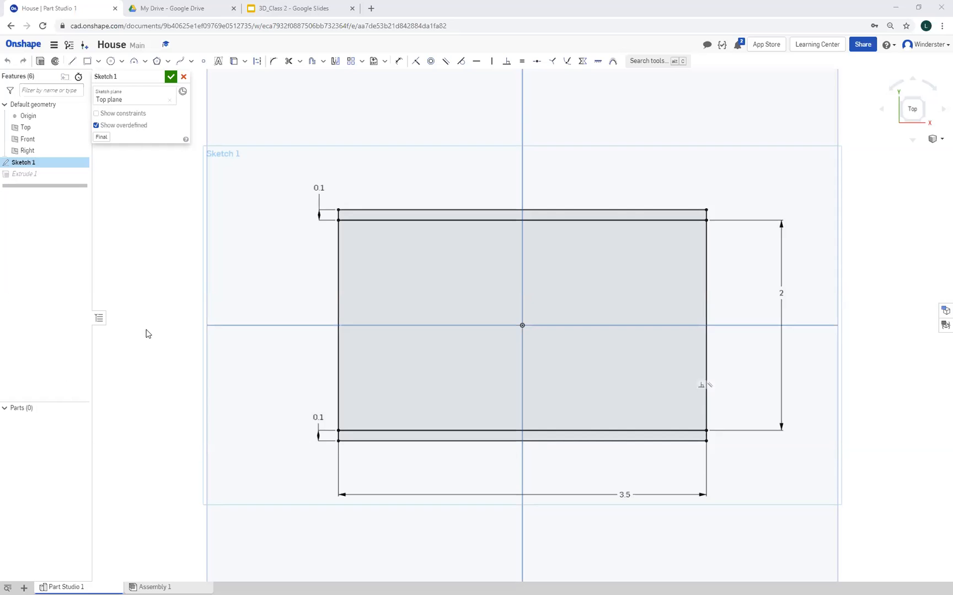
Finish Sketch 1, reopen Extrude 1 to check its two strip faces and 2 in depth, and accept the extrusion
{"action": "left_click", "coordinate": [171, 76]}
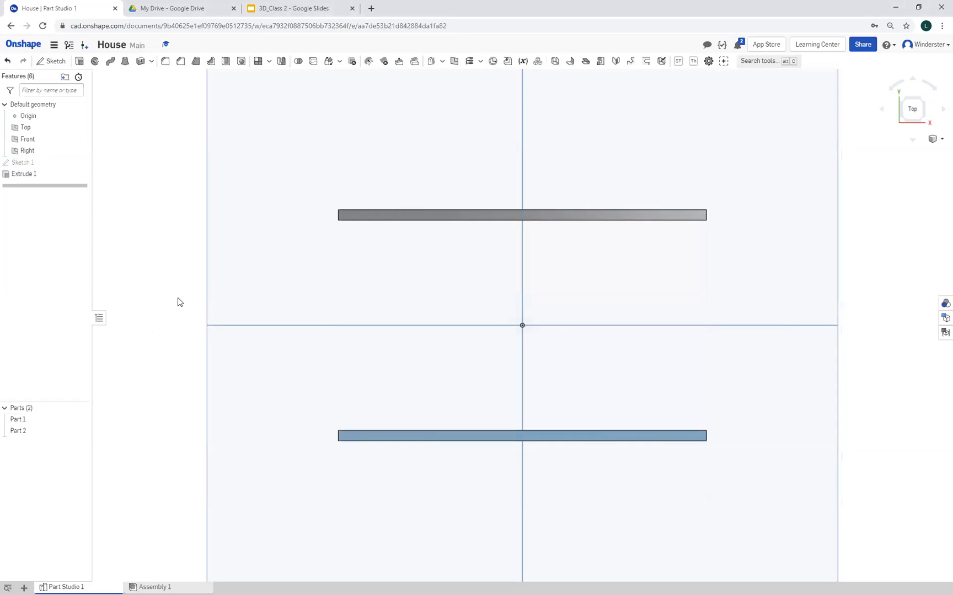
{"action": "double_click", "coordinate": [34, 175]}
{"action": "right_click_drag", "start_coordinate": [370, 425], "coordinate": [399, 371]}
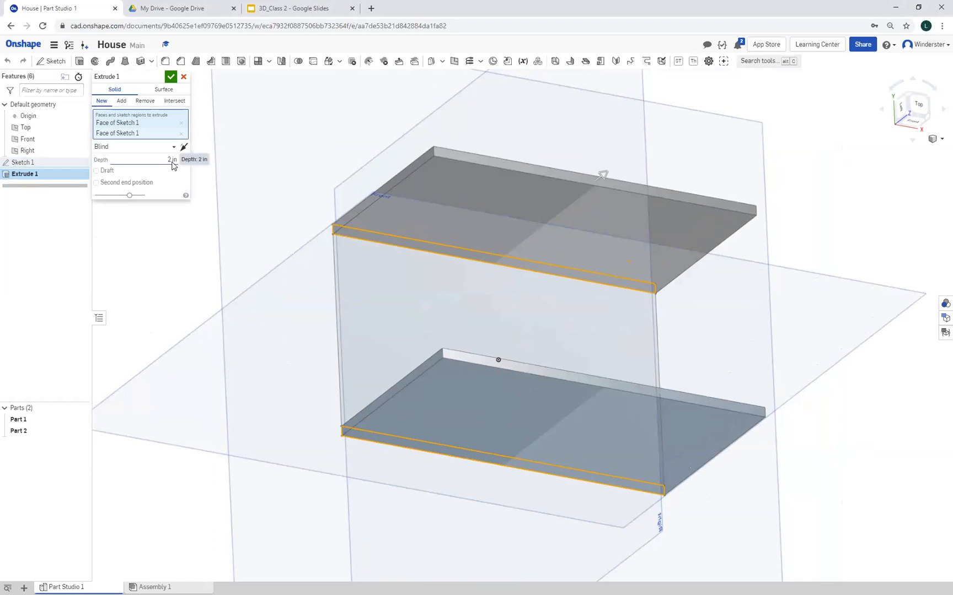
{"action": "right_click_drag", "start_coordinate": [247, 300], "coordinate": [286, 316]}
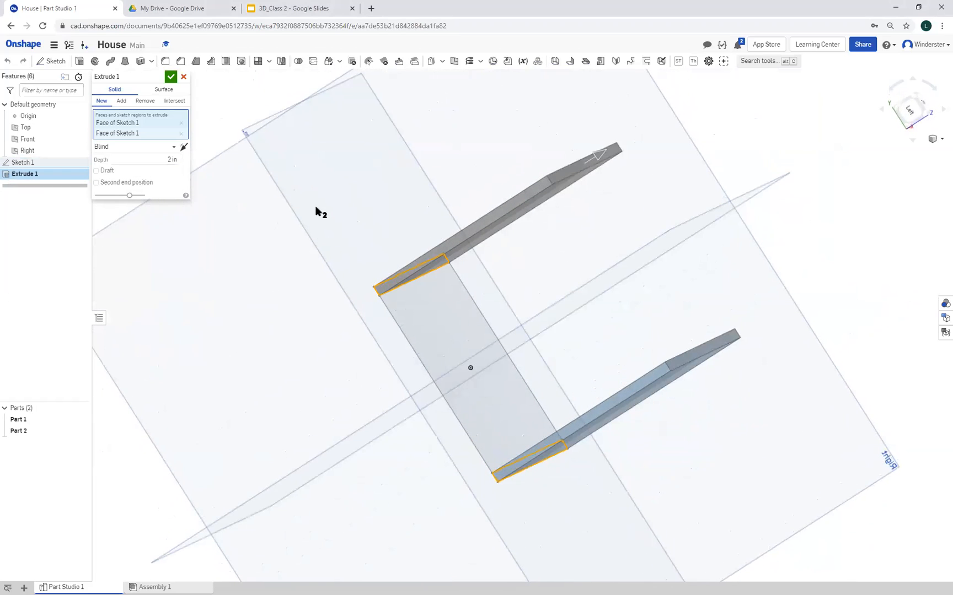
{"action": "right_click_drag", "start_coordinate": [367, 408], "coordinate": [314, 417]}
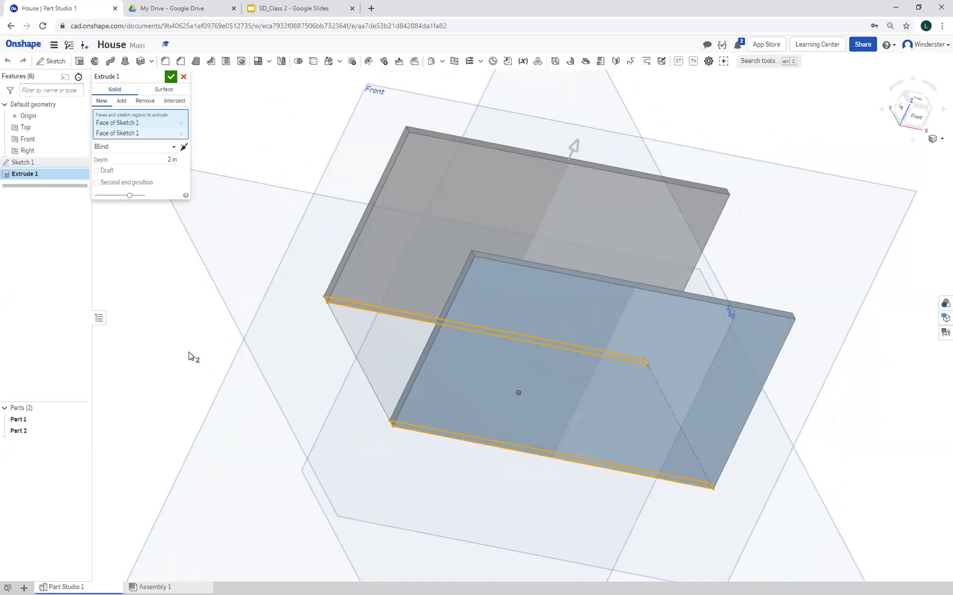
{"action": "right_click_drag", "start_coordinate": [224, 357], "coordinate": [182, 348]}
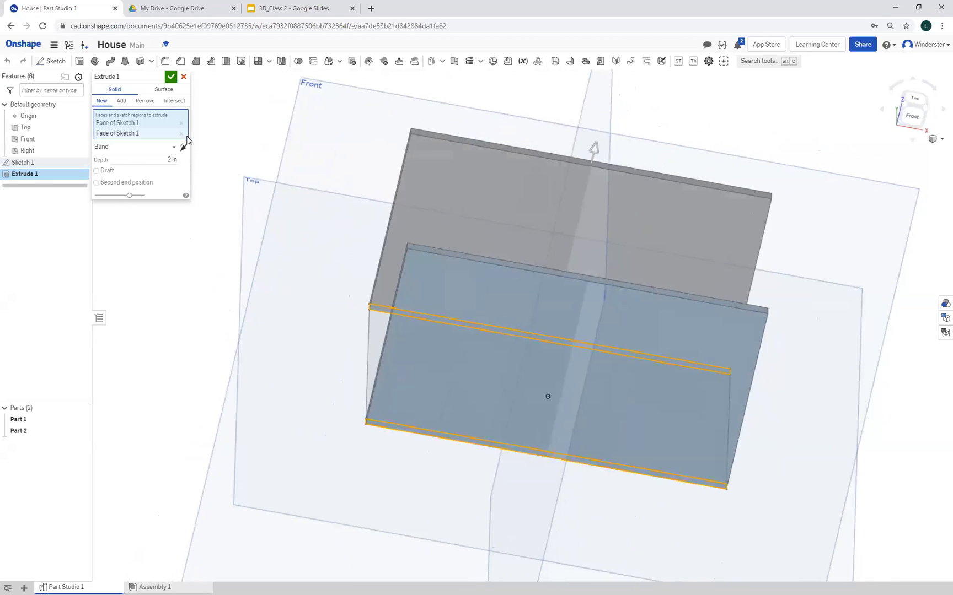
{"action": "left_click", "coordinate": [173, 77]}
Start a sketch on the outer face of the front wall and view it normal to the sketch plane
{"action": "right_click_drag", "start_coordinate": [206, 323], "coordinate": [190, 391]}
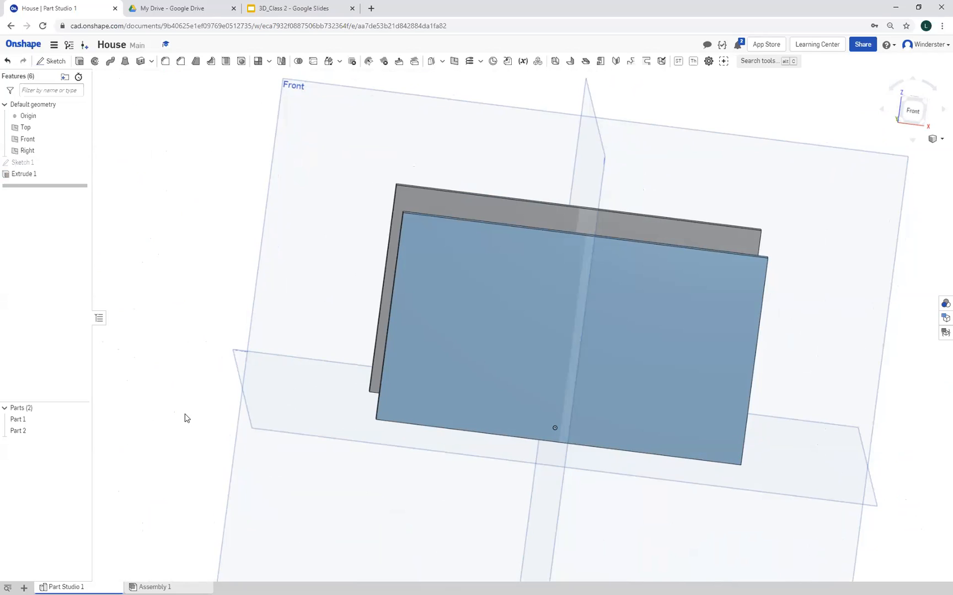
{"action": "mouse_move", "coordinate": [247, 397]}
{"action": "right_mouse_down"}
{"action": "mouse_move", "coordinate": [268, 404]}
{"action": "mouse_move", "coordinate": [229, 391]}
{"action": "mouse_move", "coordinate": [241, 376]}
{"action": "mouse_move", "coordinate": [222, 370]}
{"action": "mouse_move", "coordinate": [265, 362]}
{"action": "mouse_move", "coordinate": [193, 381]}
{"action": "mouse_move", "coordinate": [237, 397]}
{"action": "right_mouse_up"}
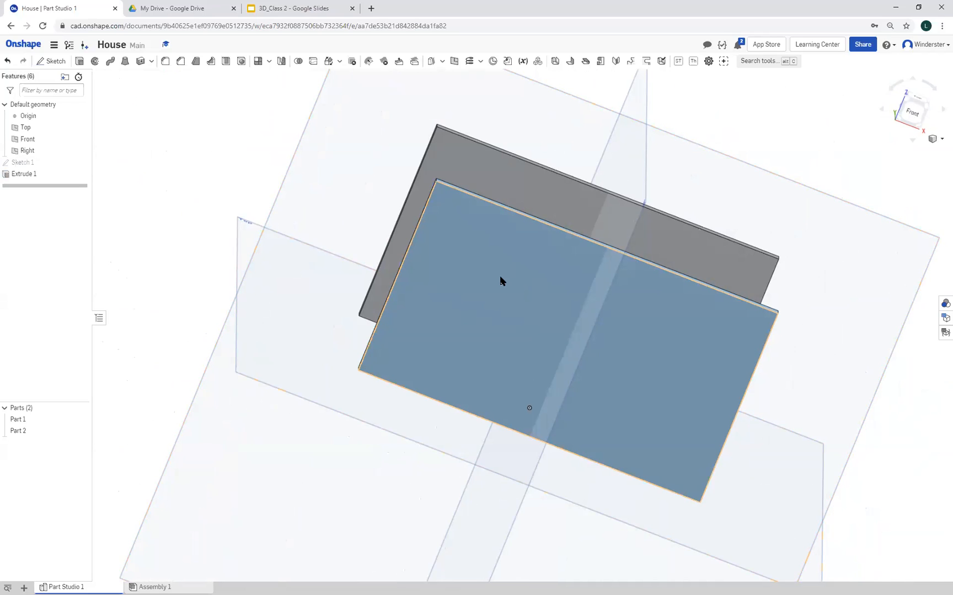
{"action": "left_click", "coordinate": [53, 62]}
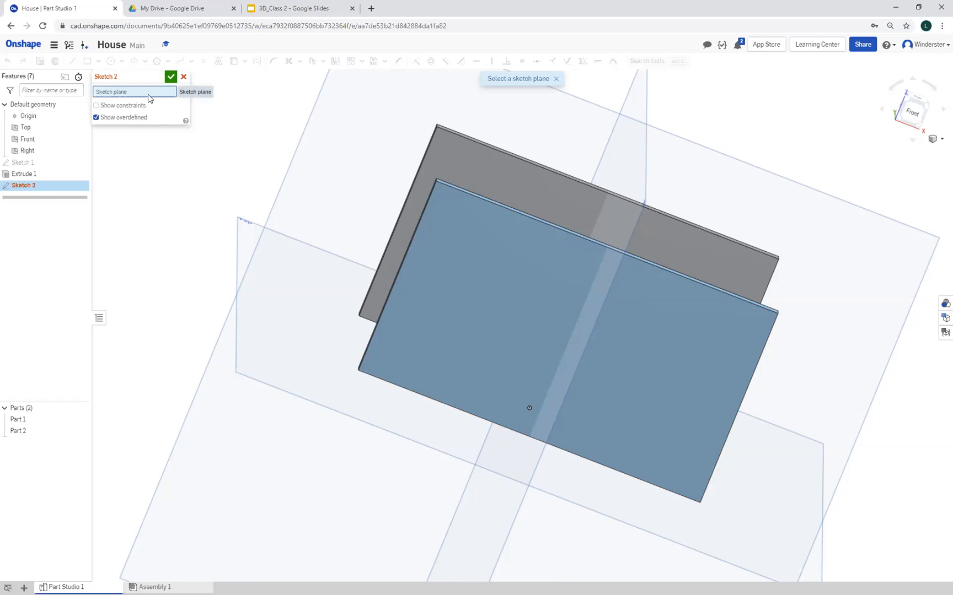
{"action": "right_click_drag", "start_coordinate": [168, 324], "coordinate": [151, 340]}
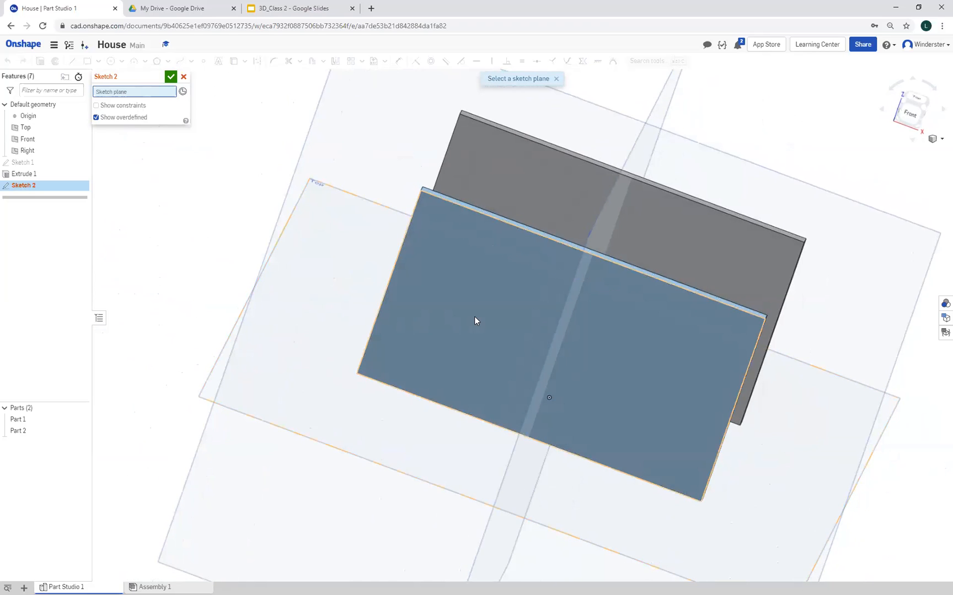
{"action": "right_click_drag", "start_coordinate": [186, 307], "coordinate": [470, 331]}
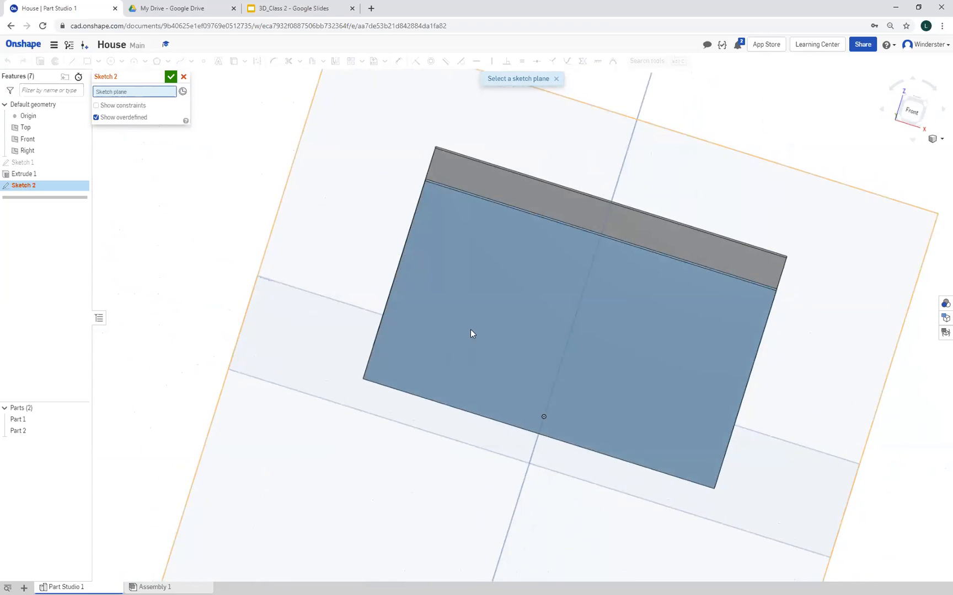
{"action": "left_click", "coordinate": [515, 304]}
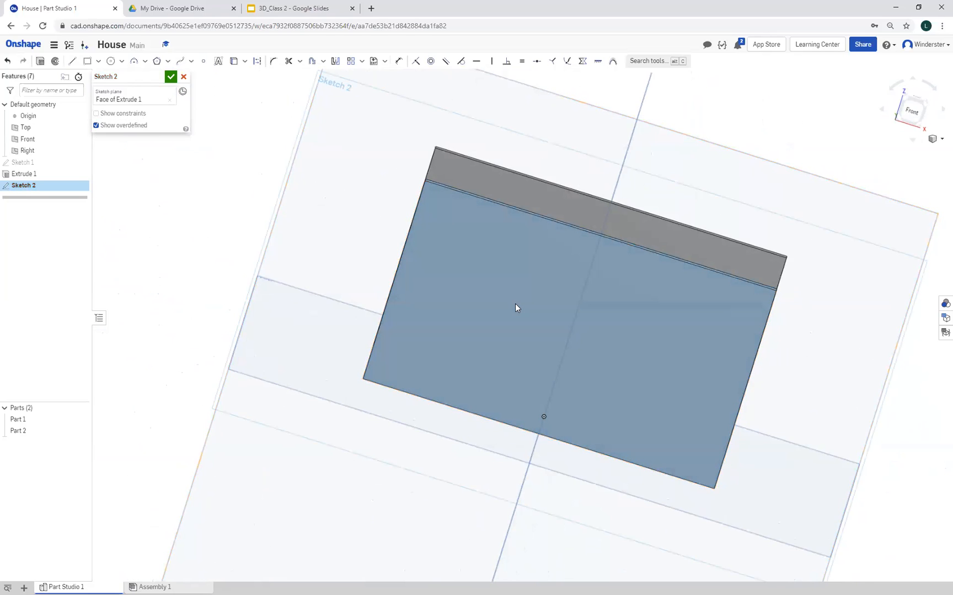
{"action": "right_click", "coordinate": [321, 264]}
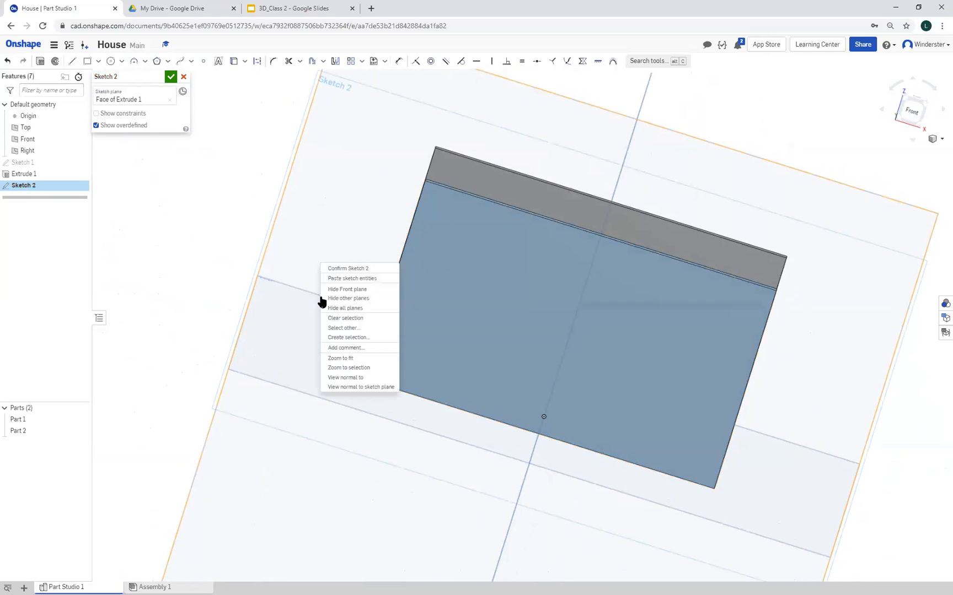
{"action": "left_click", "coordinate": [351, 388]}
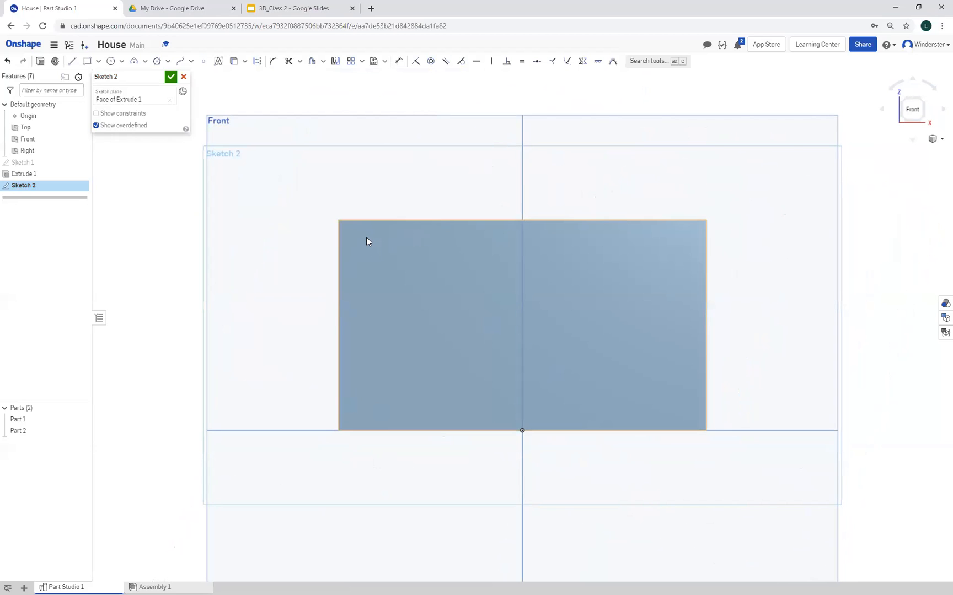
Draw a corner rectangle about 0.26 in wide near the upper left corner of the front wall face
{"action": "right_click_drag", "start_coordinate": [158, 331], "coordinate": [244, 334]}
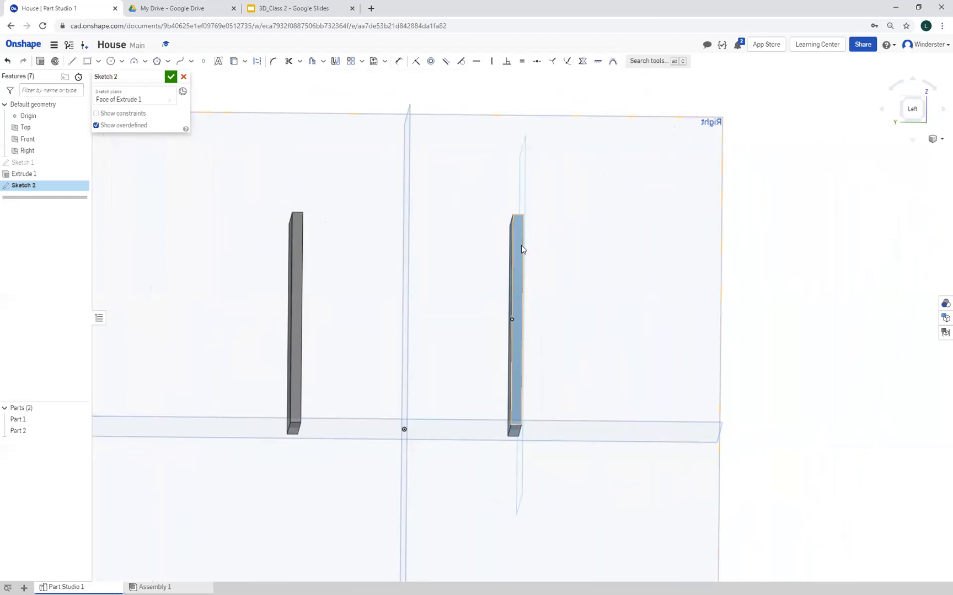
{"action": "right_click_drag", "start_coordinate": [213, 361], "coordinate": [123, 355]}
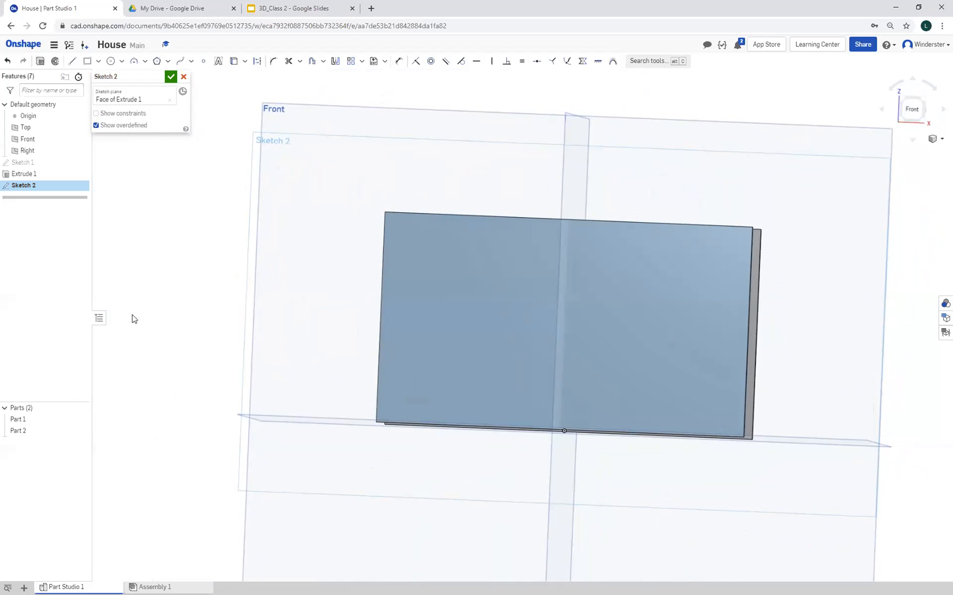
{"action": "left_click", "coordinate": [90, 64]}
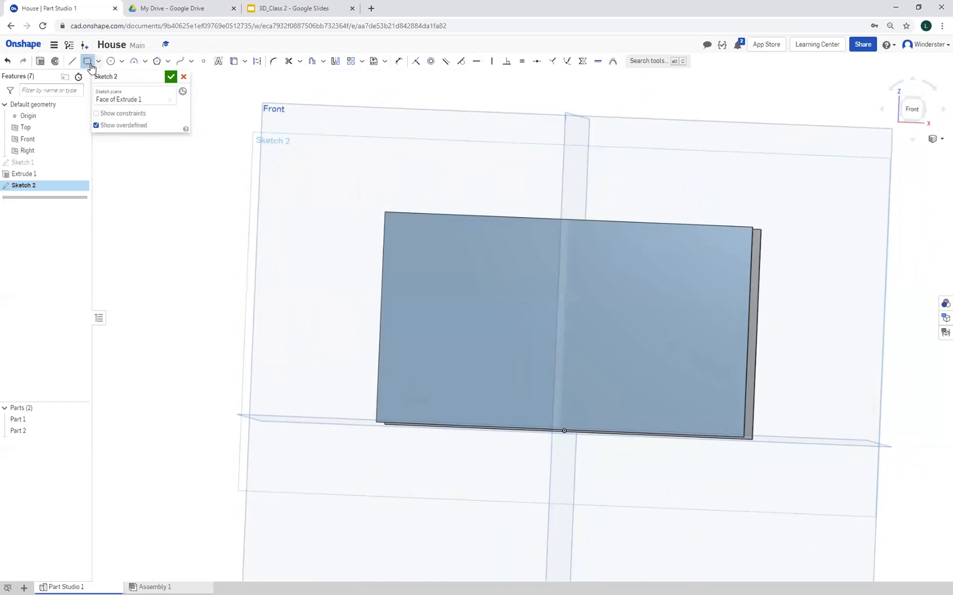
{"action": "left_click", "coordinate": [402, 230]}
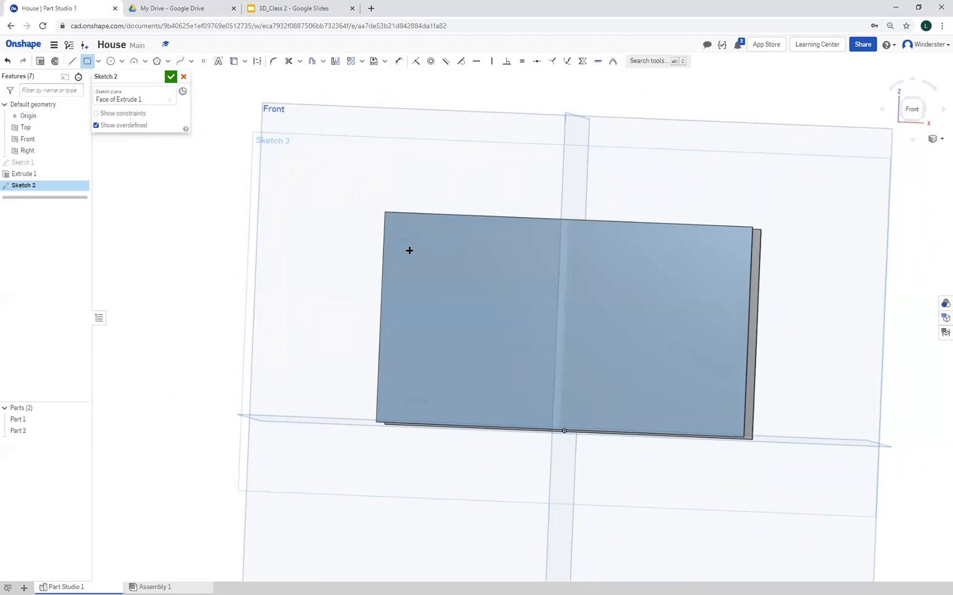
{"action": "left_click", "coordinate": [429, 277]}
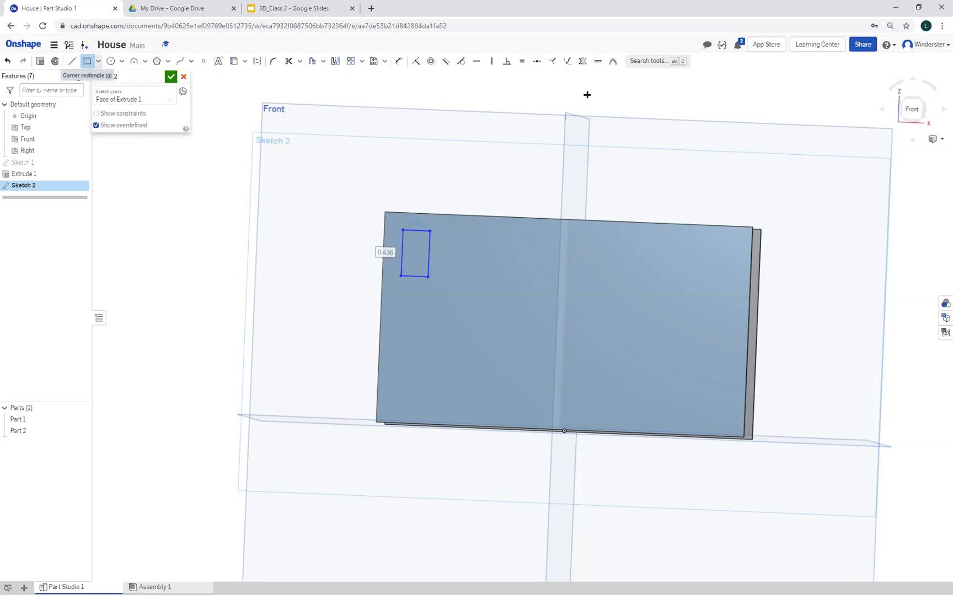
Dimension the right side of the small rectangle to 0.5 in
{"action": "left_click", "coordinate": [398, 64]}
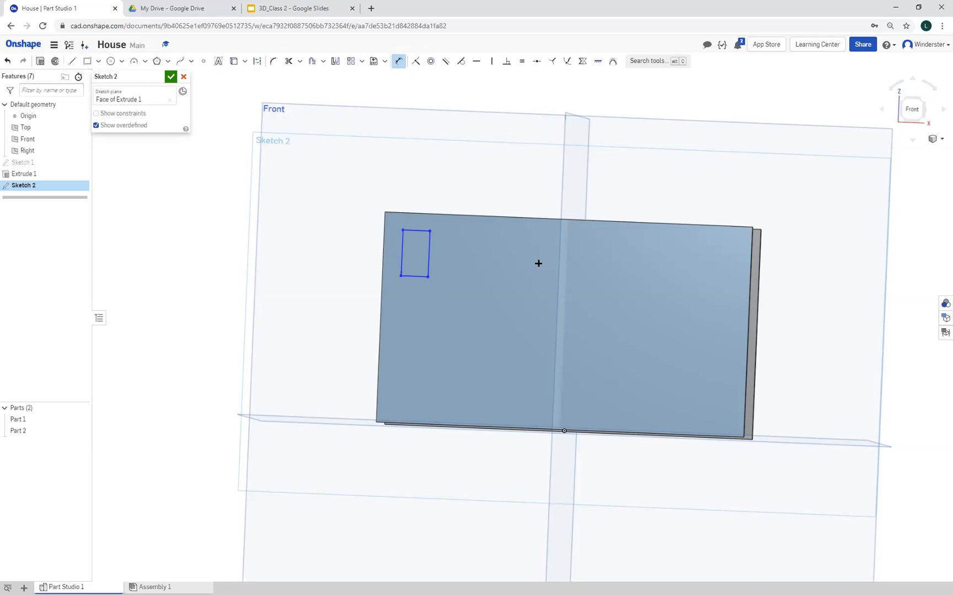
{"action": "left_click", "coordinate": [428, 252]}
{"action": "left_click", "coordinate": [476, 272]}
{"action": "key", "text": "BackSpace"}
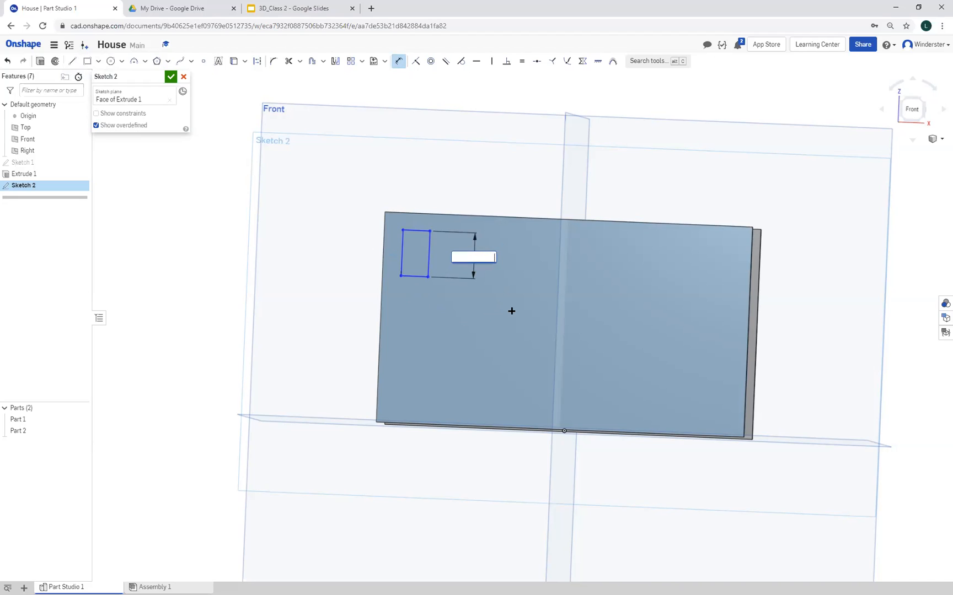
{"action": "type", "text": ".5"}
{"action": "key", "text": "Return"}
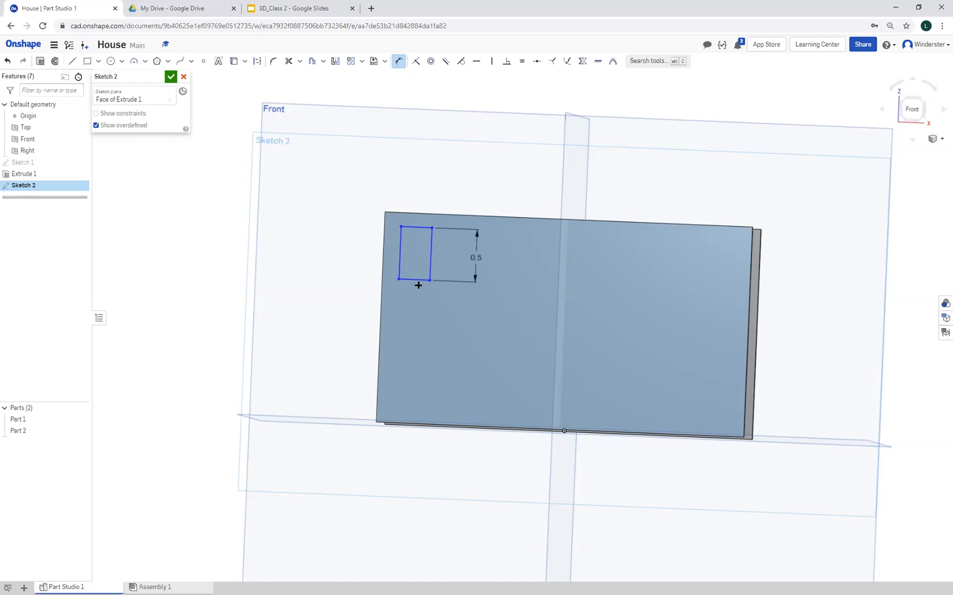
Dimension the bottom side of the small rectangle to 0.3 in
{"action": "left_click", "coordinate": [416, 280]}
{"action": "left_click", "coordinate": [416, 320]}
{"action": "key", "text": "BackSpace"}
{"action": "type", "text": ".3"}
{"action": "key", "text": "Return"}
Dimension the distance from the small rectangle's top side to the wall's top edge as 0.25 in
{"action": "left_click", "coordinate": [415, 227]}
{"action": "left_click", "coordinate": [410, 213]}
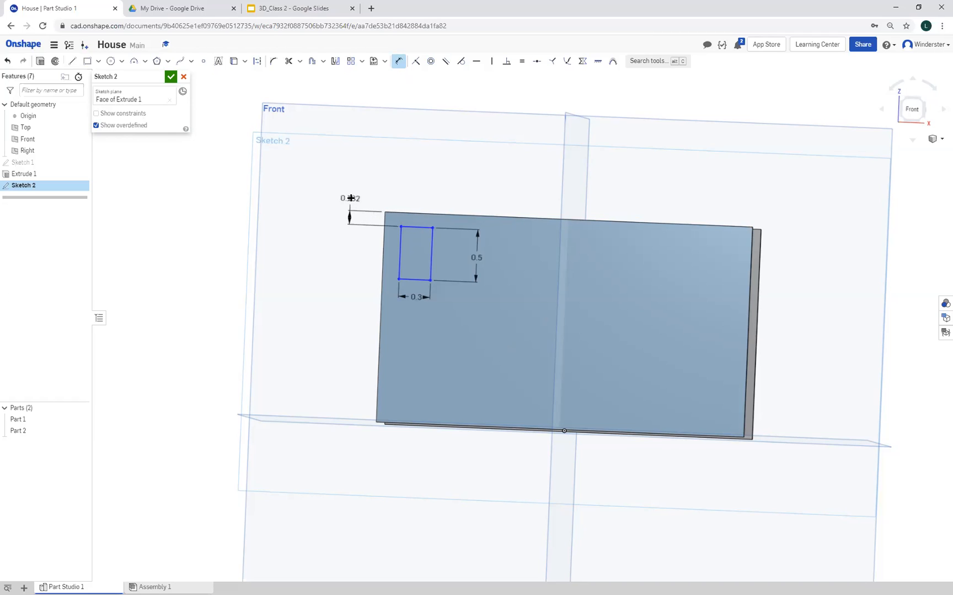
{"action": "left_click", "coordinate": [350, 198]}
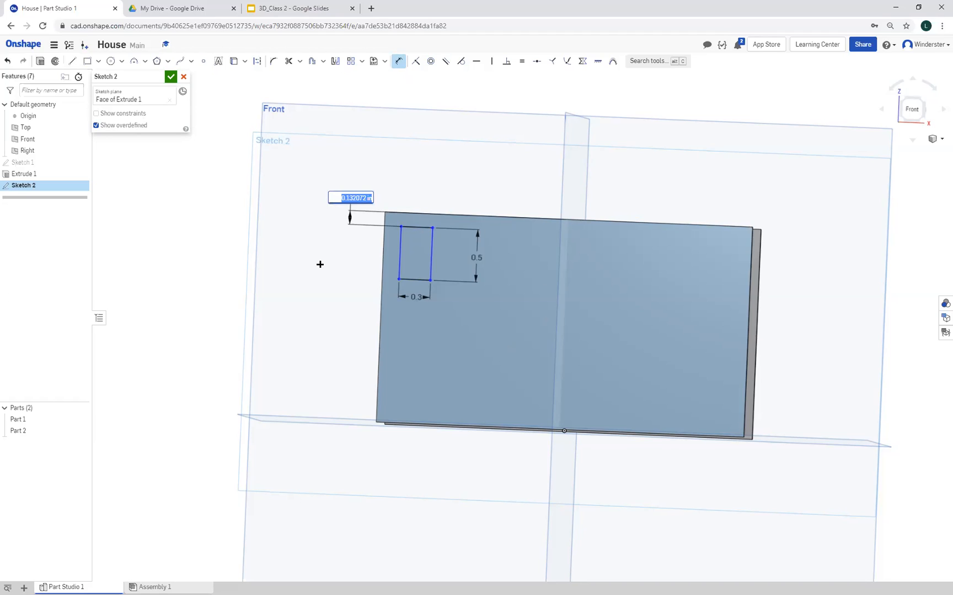
{"action": "type", "text": "."}
{"action": "type", "text": "25"}
{"action": "key", "text": "Return"}
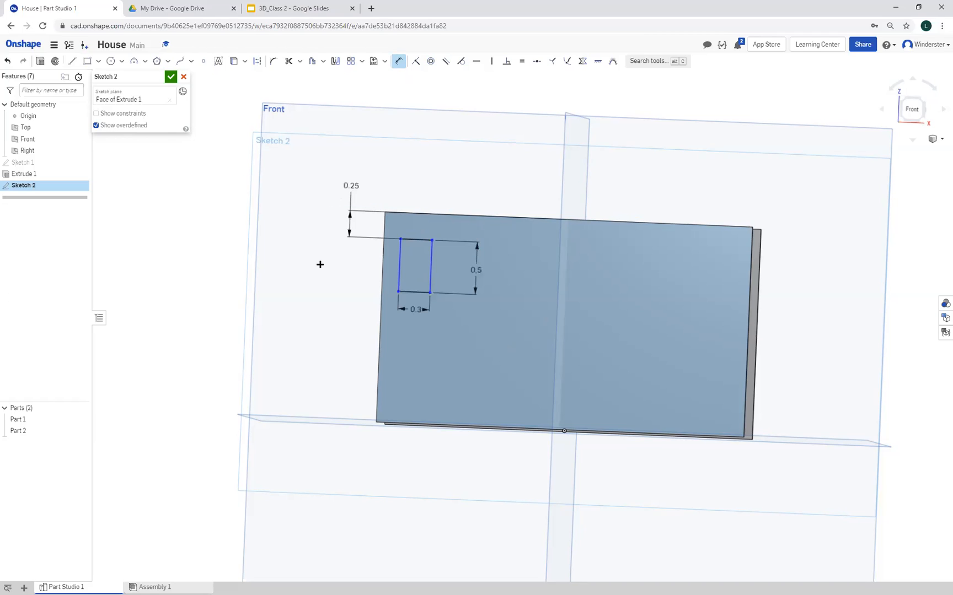
Dimension the distance from the small rectangle's left side to the wall's left edge as 0.25 in
{"action": "left_click", "coordinate": [398, 260]}
{"action": "left_click", "coordinate": [381, 258]}
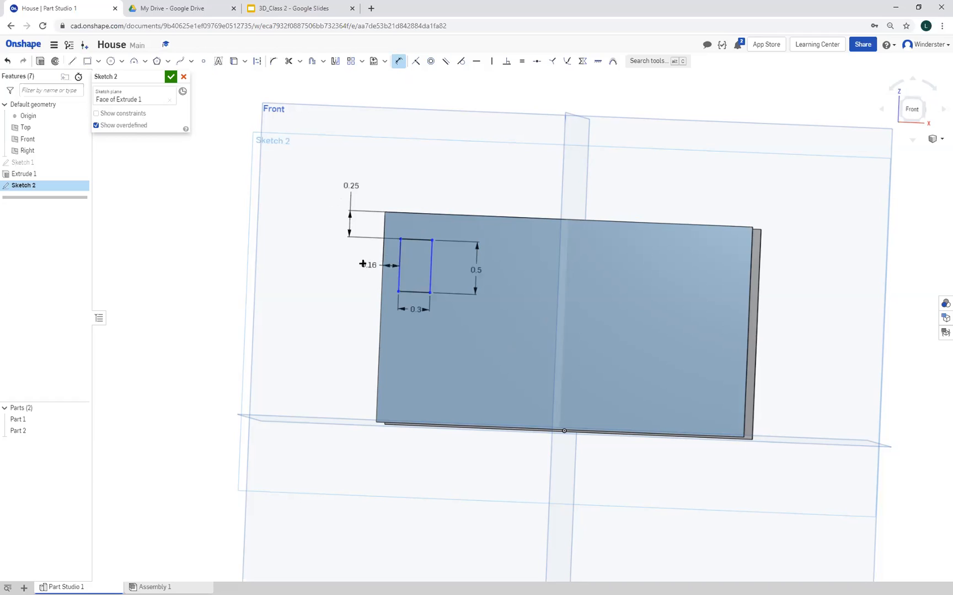
{"action": "left_click", "coordinate": [359, 163]}
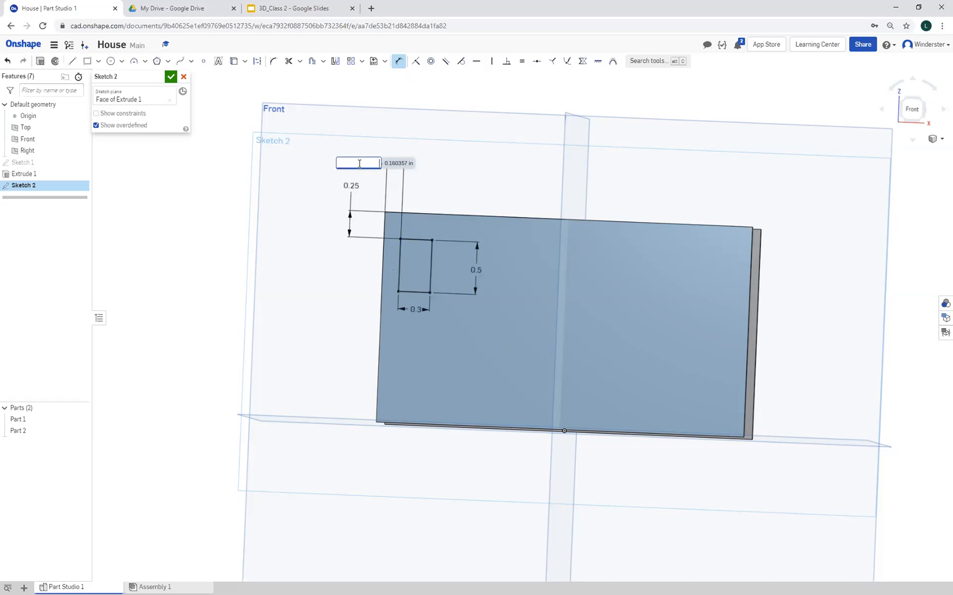
{"action": "type", "text": ".25"}
{"action": "key", "text": "Return"}
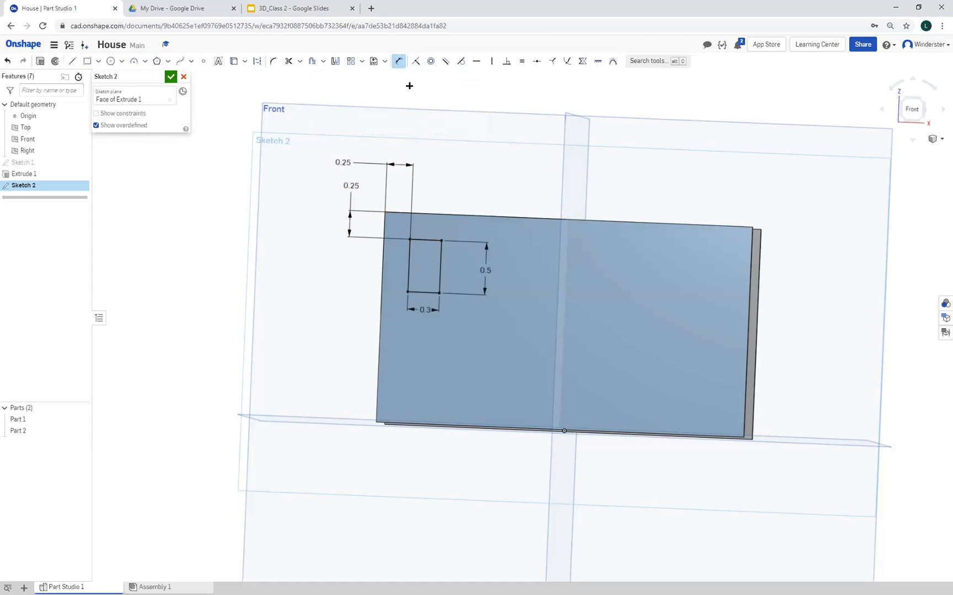
Undo the two dimensions that position the small rectangle from the wall's edges
{"action": "left_click", "coordinate": [8, 60]}
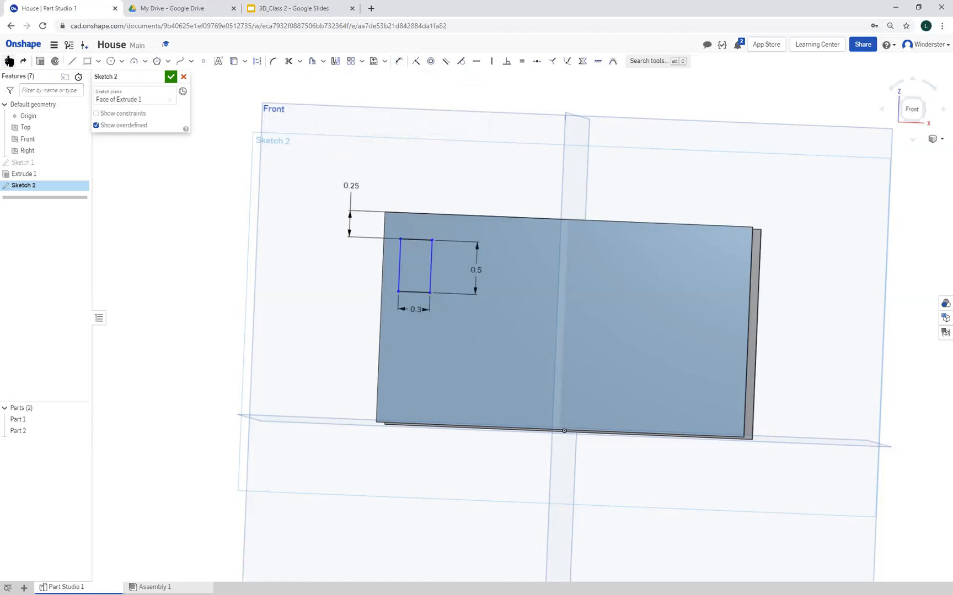
{"action": "left_click", "coordinate": [9, 61]}
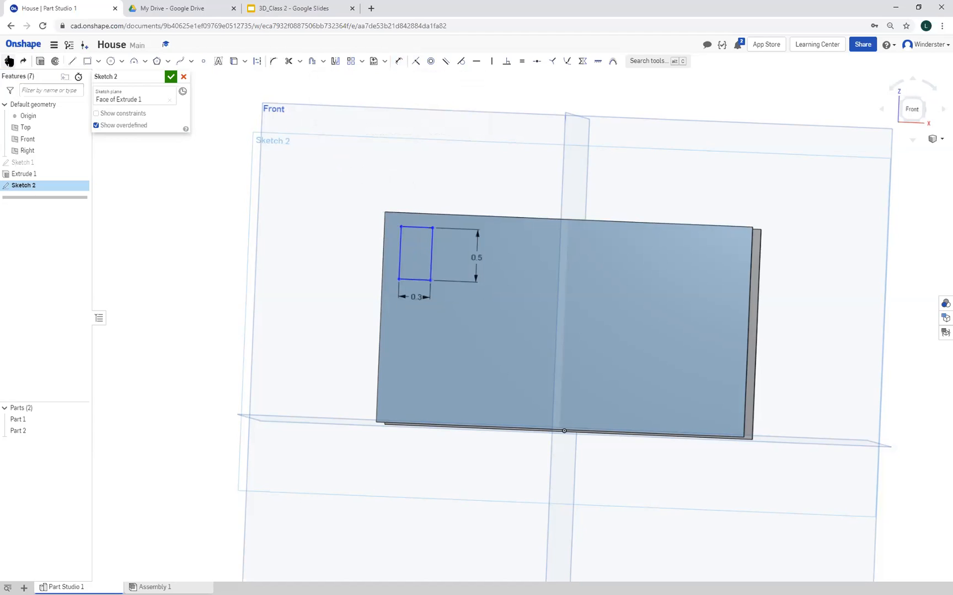
Set a 0.25 in dimension between the small rectangle's top side and the top edge of the front wall
{"action": "left_click", "coordinate": [399, 62]}
{"action": "left_click", "coordinate": [414, 227]}
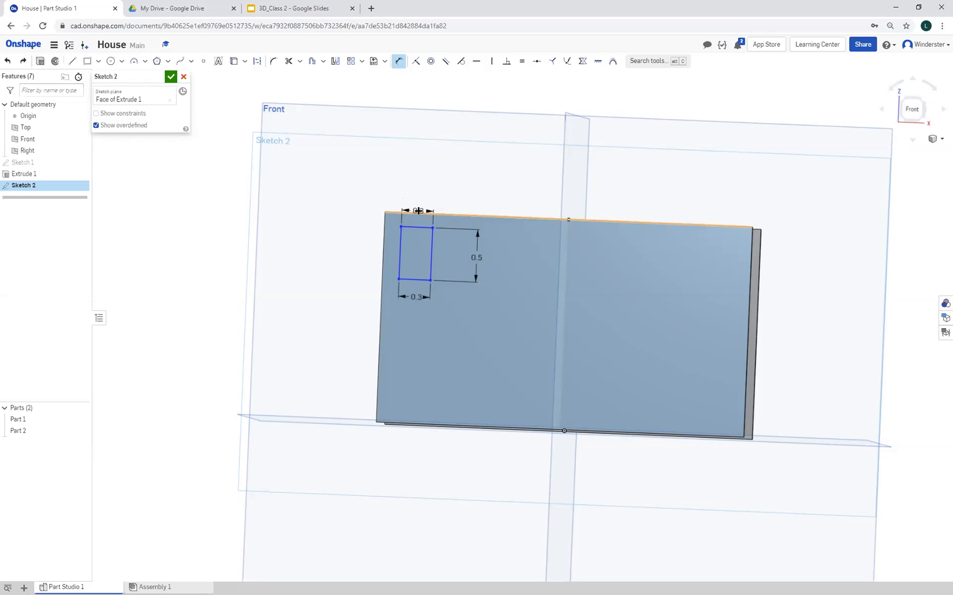
{"action": "left_click", "coordinate": [417, 211]}
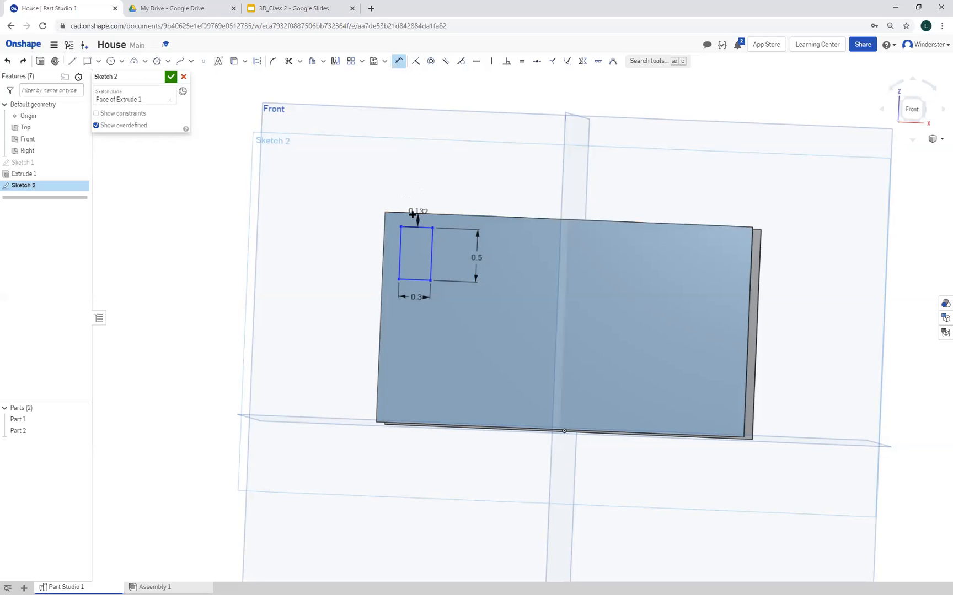
{"action": "left_click", "coordinate": [351, 189]}
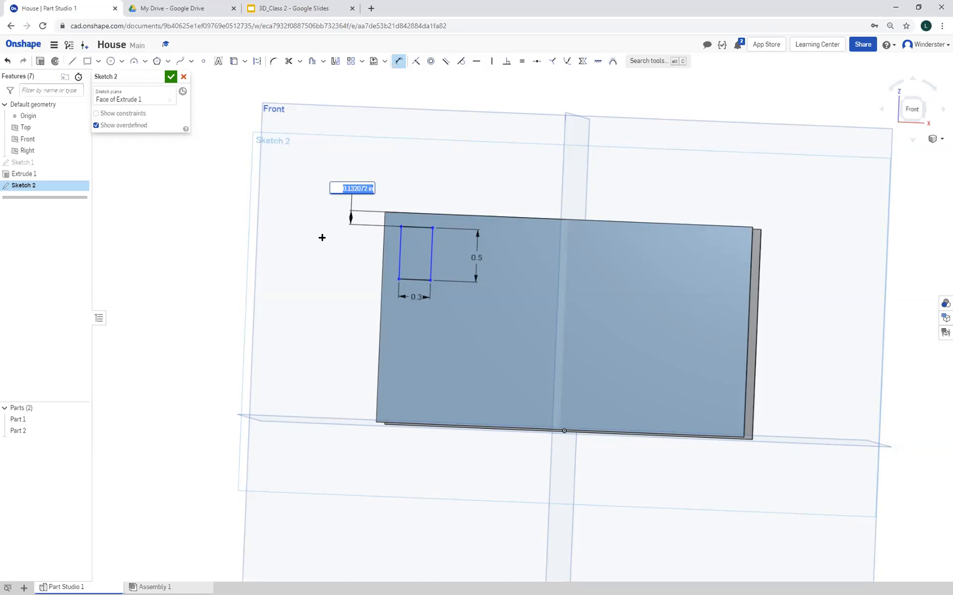
{"action": "key", "text": "BackSpace"}
{"action": "key", "text": "Return"}
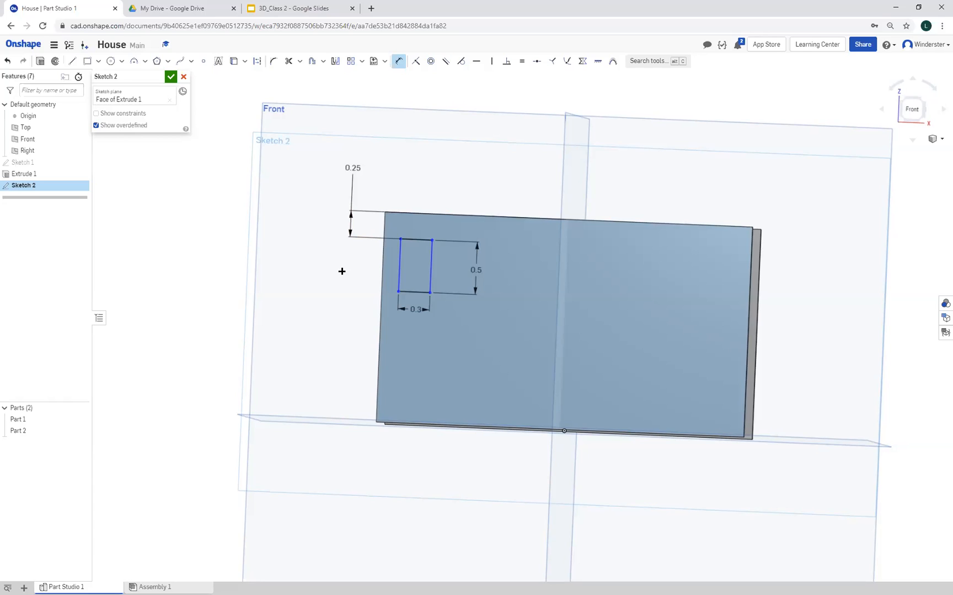
Set a 0.25 in dimension between the small rectangle's left side and the left edge of the front wall
{"action": "left_click", "coordinate": [399, 261]}
{"action": "left_click", "coordinate": [380, 264]}
{"action": "left_click", "coordinate": [337, 270]}
{"action": "type", "text": "0.25"}
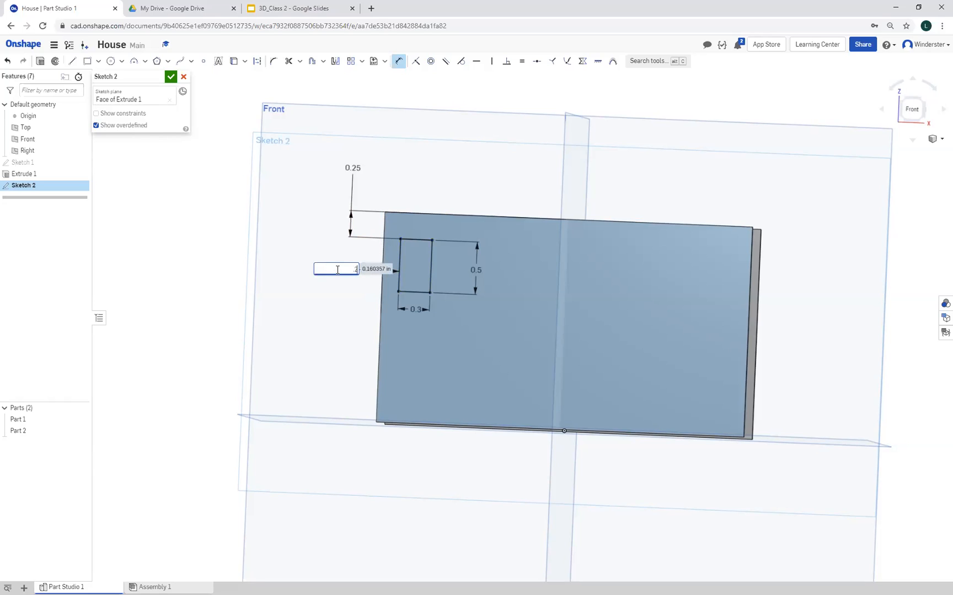
{"action": "key", "text": "Return"}
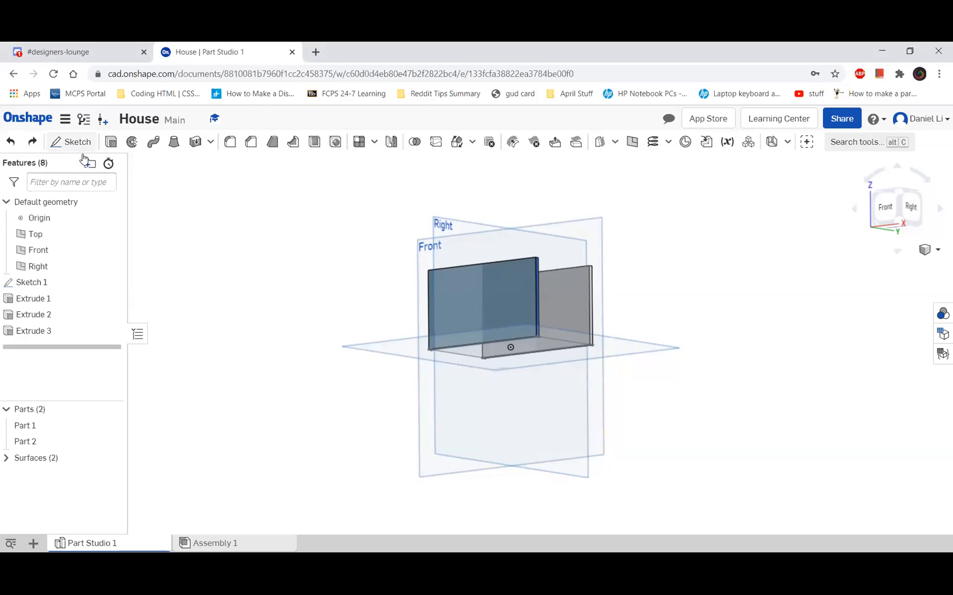
Start a sketch on the outer face of the back wall
{"action": "right_click_drag", "start_coordinate": [249, 311], "coordinate": [191, 294]}
{"action": "left_click", "coordinate": [55, 143]}
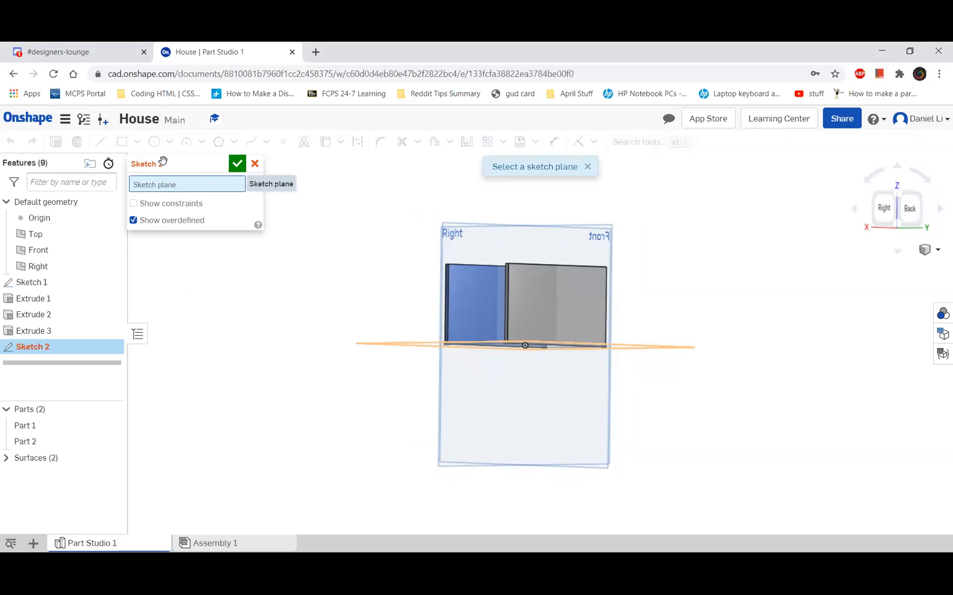
{"action": "left_click", "coordinate": [555, 312]}
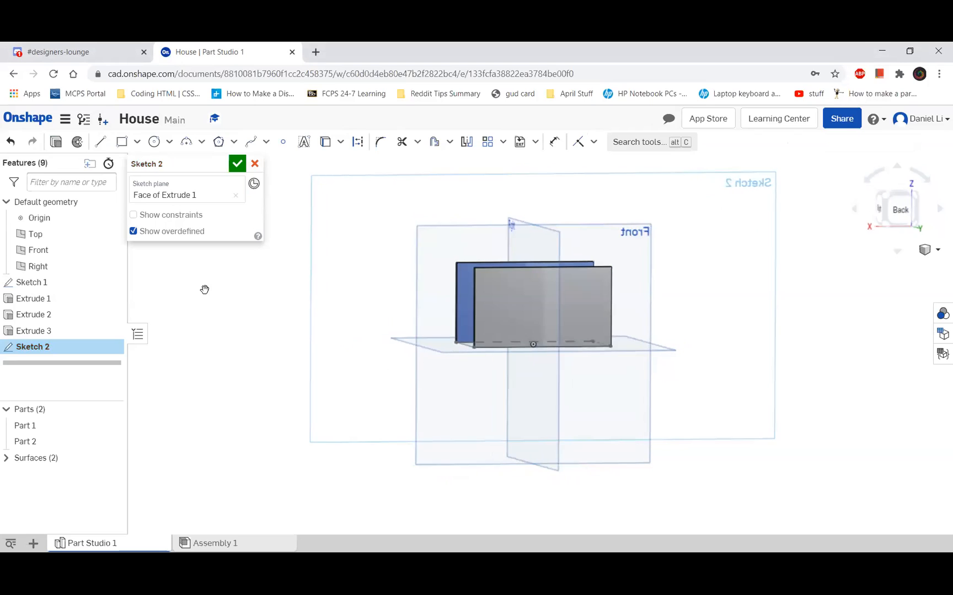
Close the empty sketch on the back wall and reopen it for editing
{"action": "left_click", "coordinate": [236, 165]}
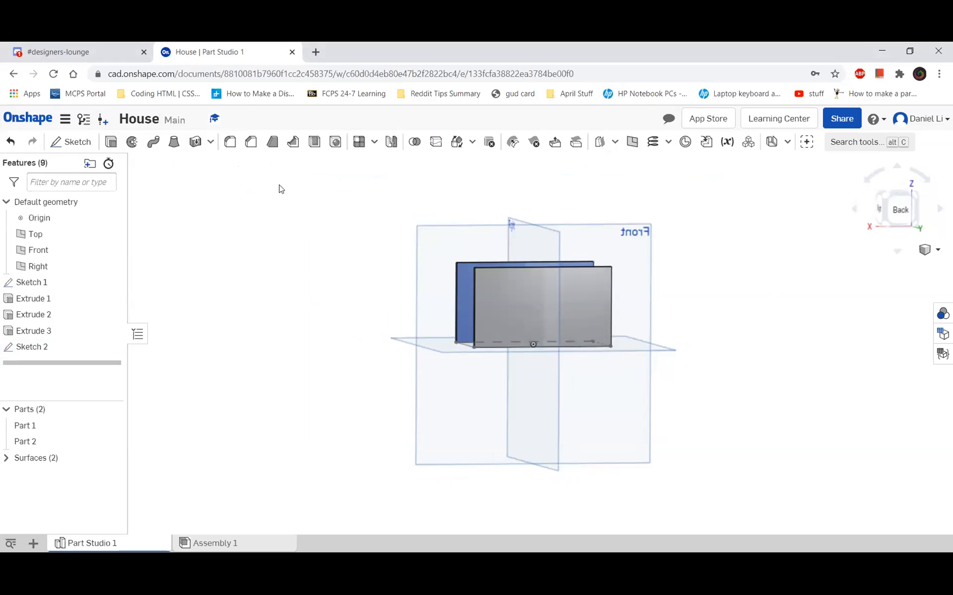
{"action": "left_click", "coordinate": [55, 349]}
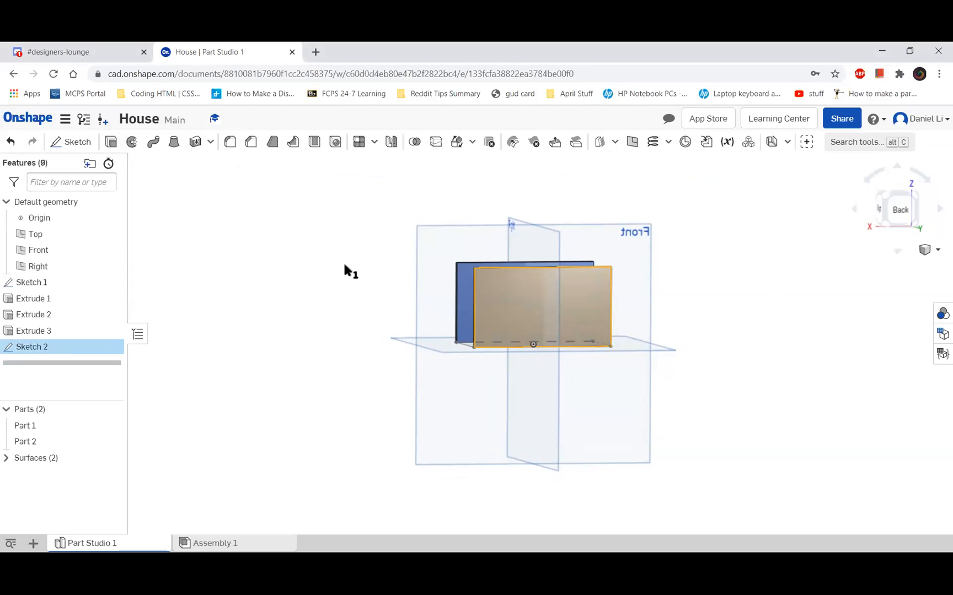
{"action": "left_click", "coordinate": [39, 347]}
{"action": "double_click", "coordinate": [38, 346]}
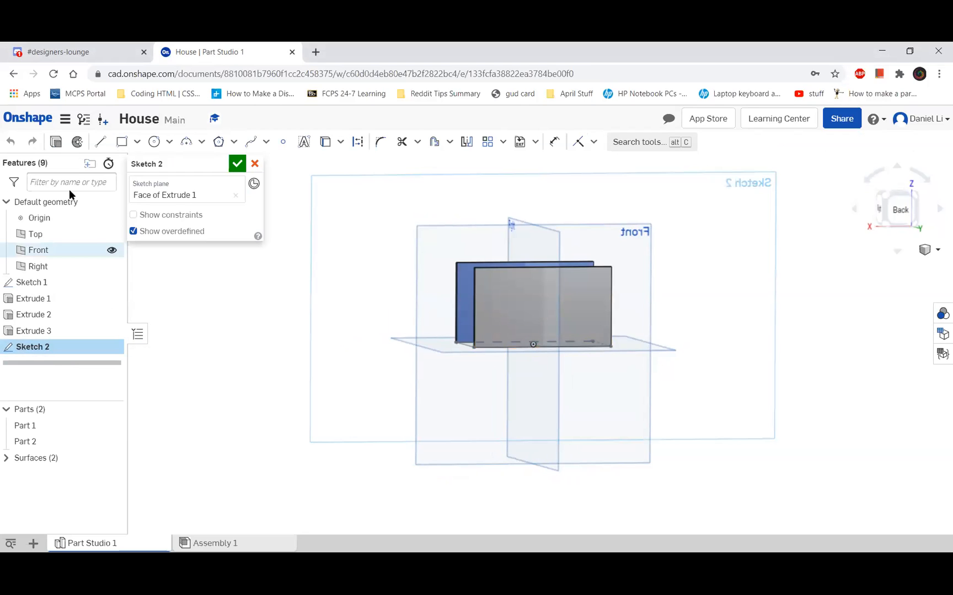
Draw a corner rectangle about 0.53 in wide near the upper left corner of the back wall face and activate the Dimension tool
{"action": "left_click", "coordinate": [136, 142]}
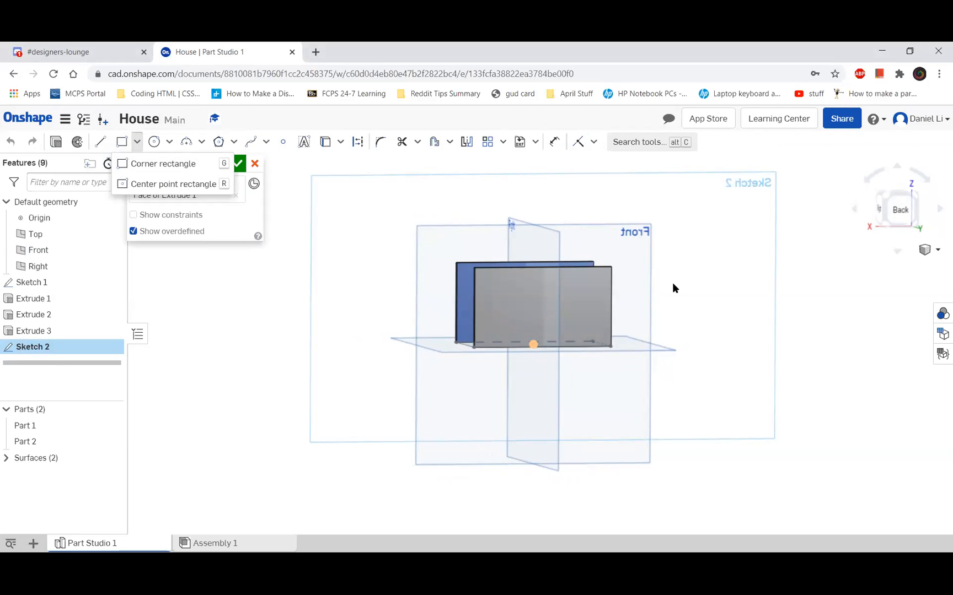
{"action": "left_click", "coordinate": [170, 165]}
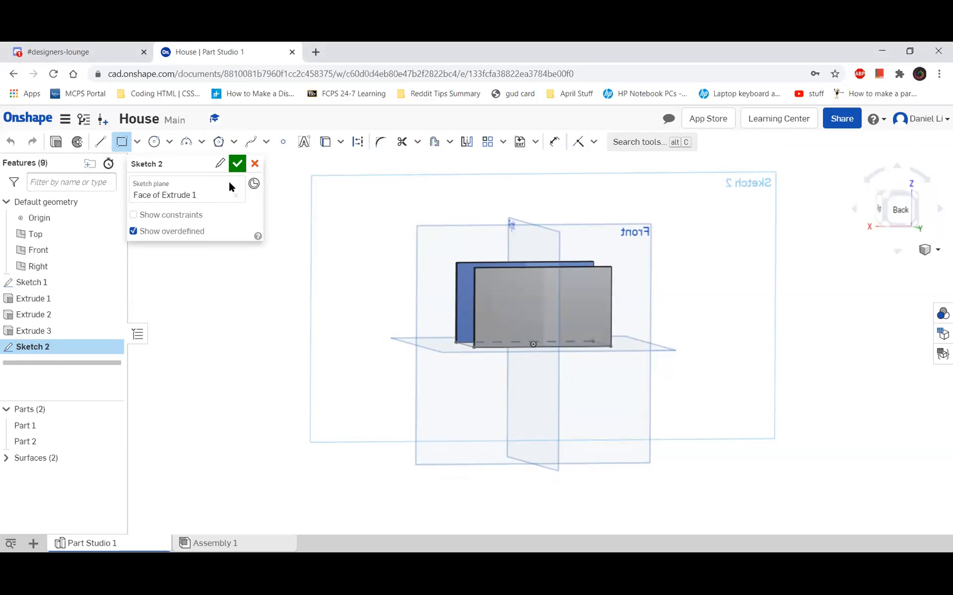
{"action": "left_click", "coordinate": [488, 278]}
{"action": "left_click", "coordinate": [509, 305]}
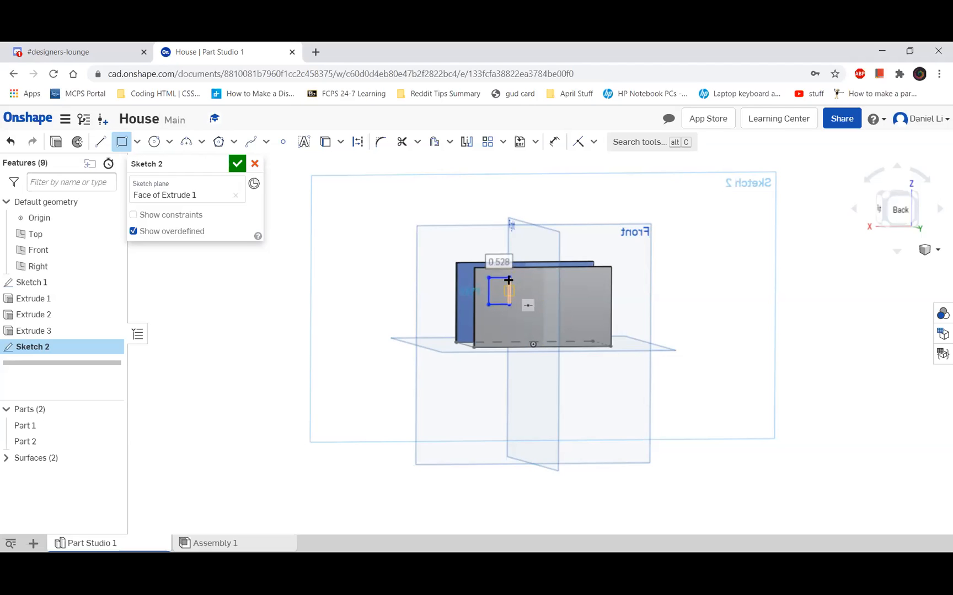
{"action": "left_click", "coordinate": [554, 142]}
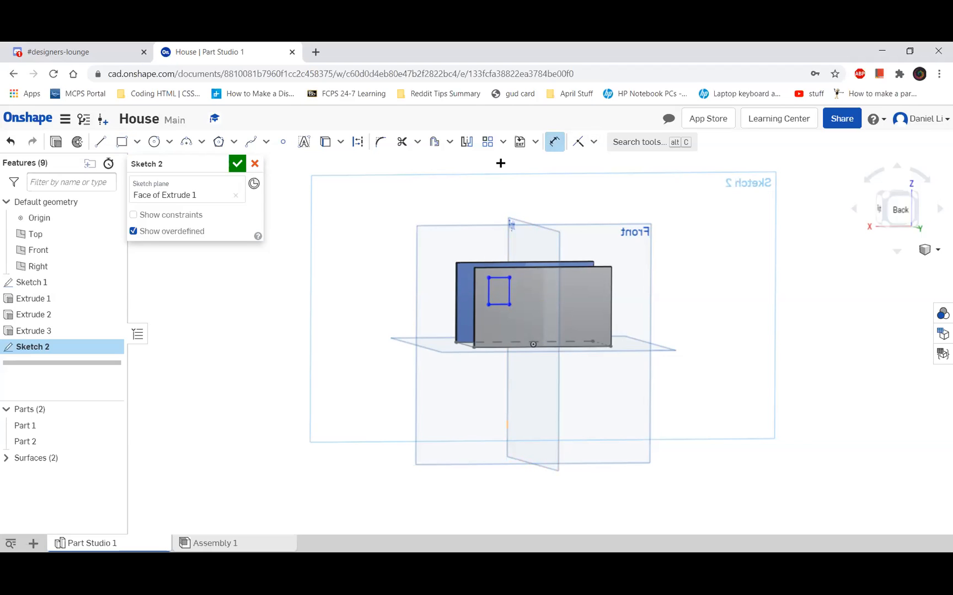
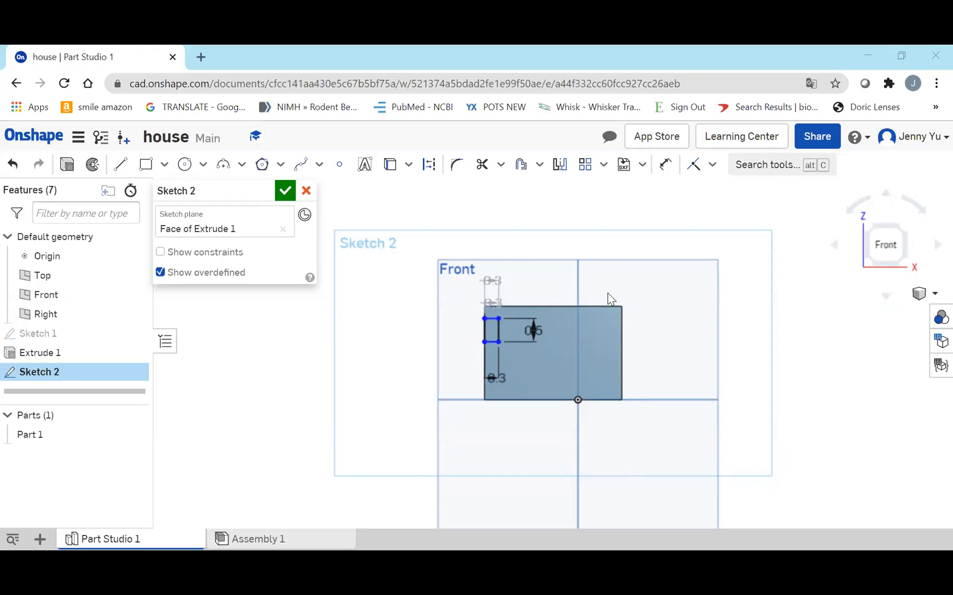
Try to delete the block's front face while editing the window sketch
{"action": "right_click_drag", "start_coordinate": [482, 321], "coordinate": [461, 331]}
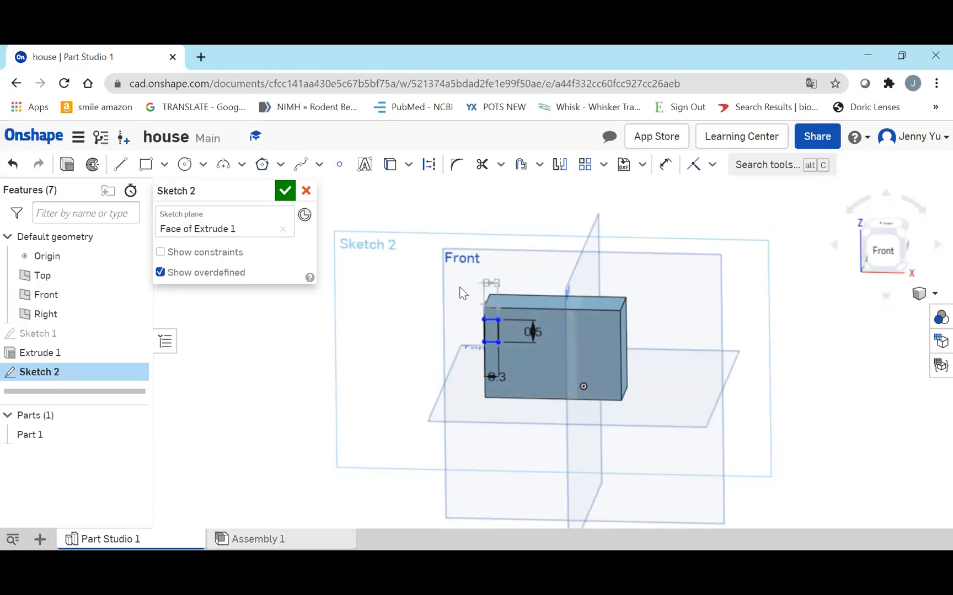
{"action": "right_click_drag", "start_coordinate": [451, 326], "coordinate": [421, 346]}
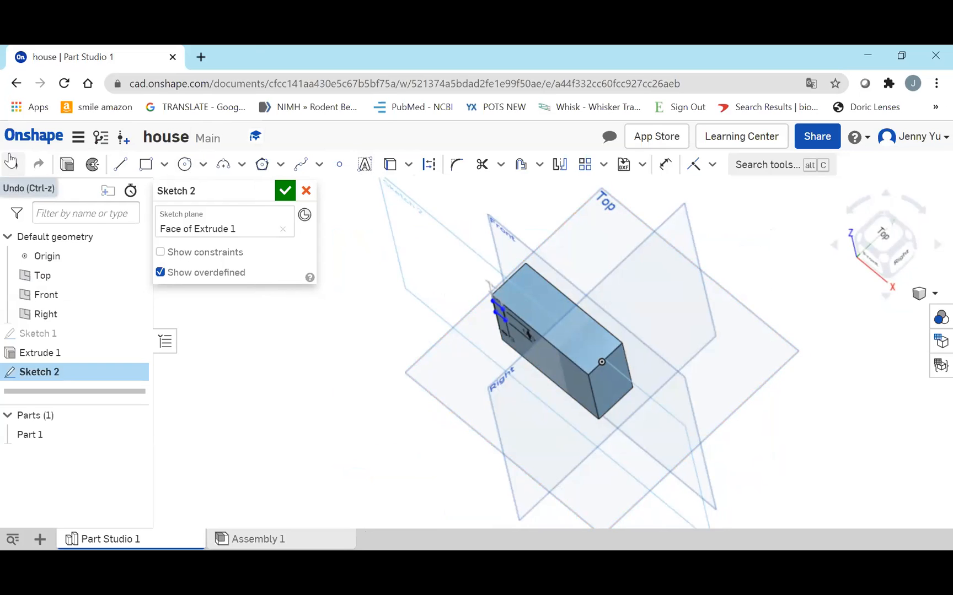
{"action": "right_click_drag", "start_coordinate": [476, 246], "coordinate": [524, 265]}
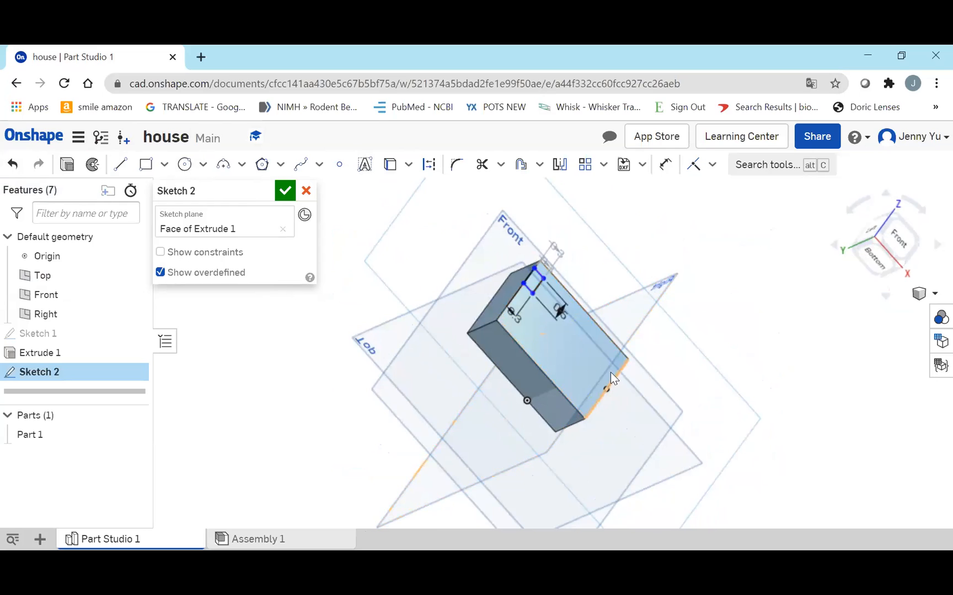
{"action": "left_click", "coordinate": [578, 318]}
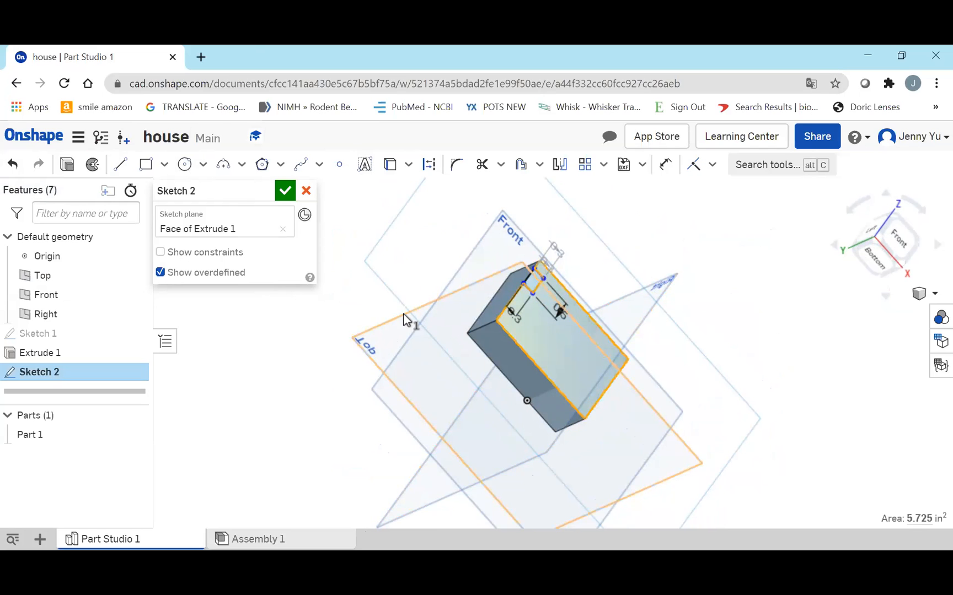
{"action": "key", "text": "Delete"}
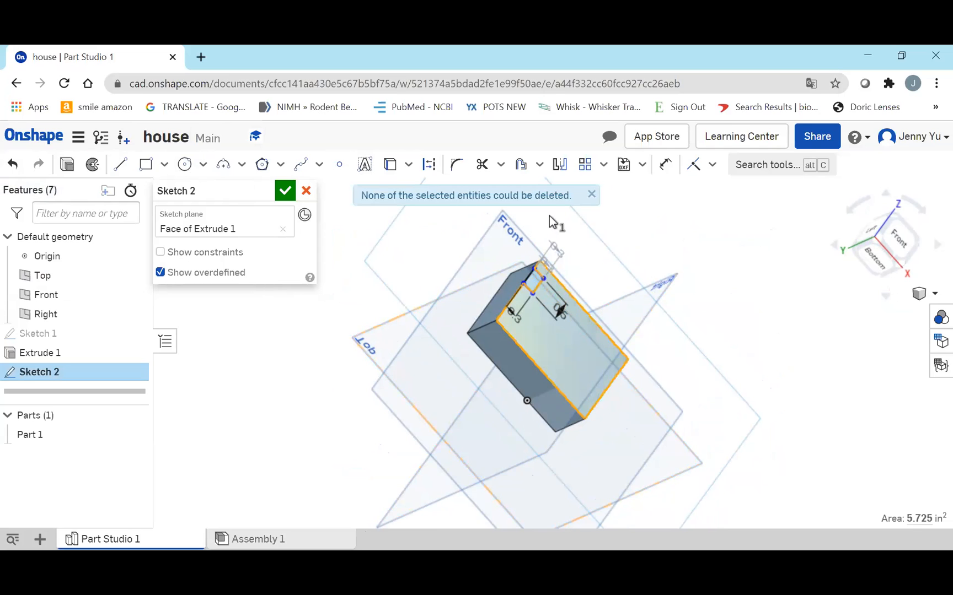
Delete the four sides of the small window rectangle at the corner of the front face
{"action": "left_click", "coordinate": [551, 325]}
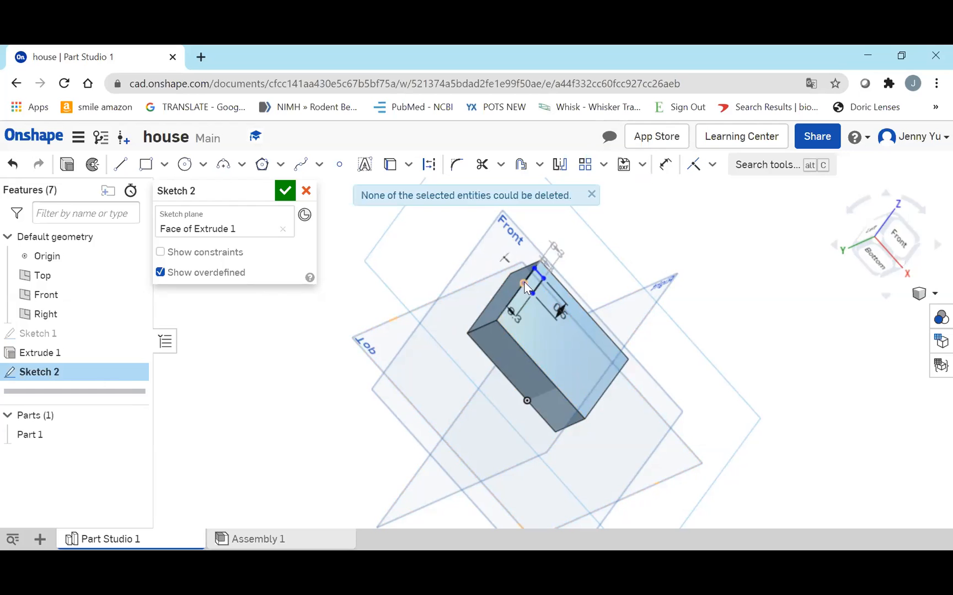
{"action": "left_click_drag", "start_coordinate": [527, 282], "coordinate": [555, 275]}
{"action": "mouse_move", "coordinate": [483, 267]}
{"action": "right_mouse_down"}
{"action": "mouse_move", "coordinate": [440, 291]}
{"action": "mouse_move", "coordinate": [446, 269]}
{"action": "mouse_move", "coordinate": [463, 260]}
{"action": "right_mouse_up"}
{"action": "mouse_move", "coordinate": [529, 247]}
{"action": "left_mouse_down"}
{"action": "mouse_move", "coordinate": [566, 283]}
{"action": "mouse_move", "coordinate": [565, 275]}
{"action": "left_mouse_up"}
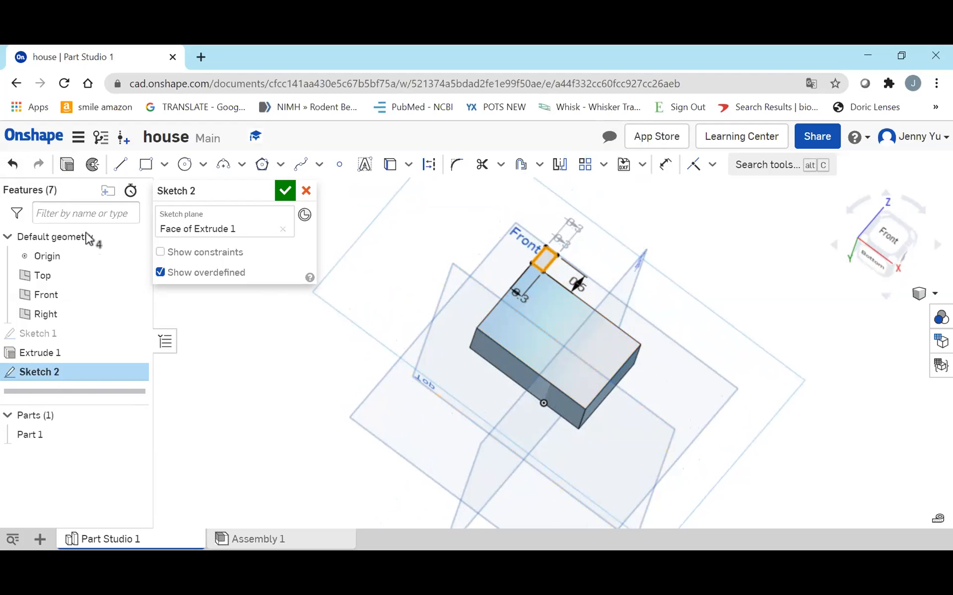
{"action": "key", "text": "Delete"}
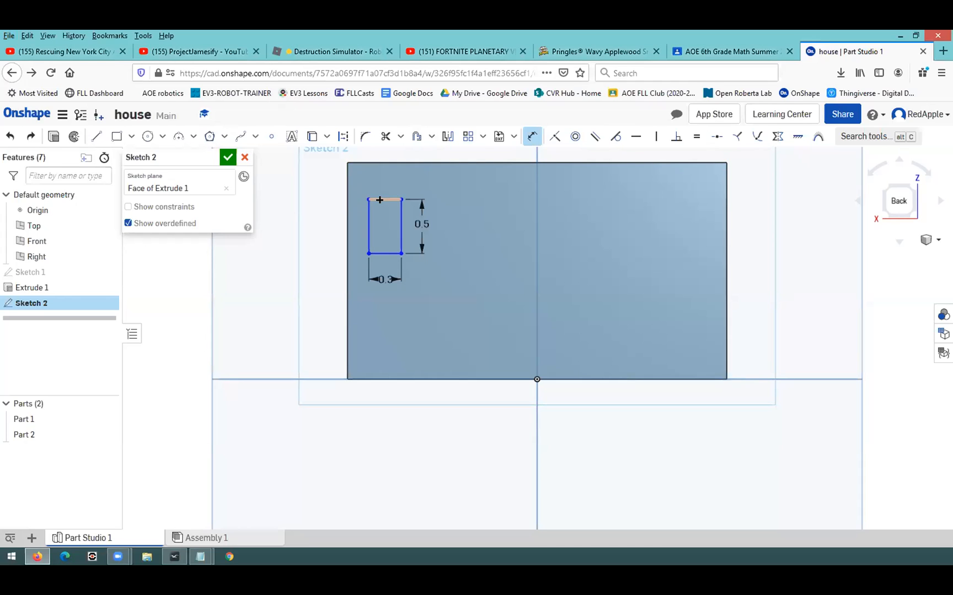
Set a 0.25 in dimension between the small rectangle's top side and the top edge of the back wall
{"action": "left_click", "coordinate": [379, 199]}
{"action": "left_click", "coordinate": [369, 162]}
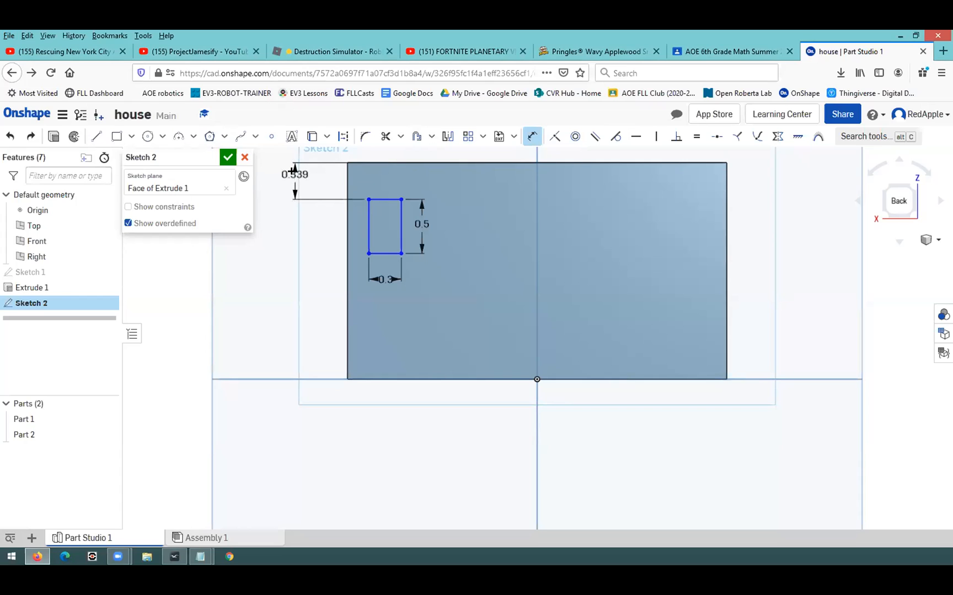
{"action": "left_click", "coordinate": [289, 170]}
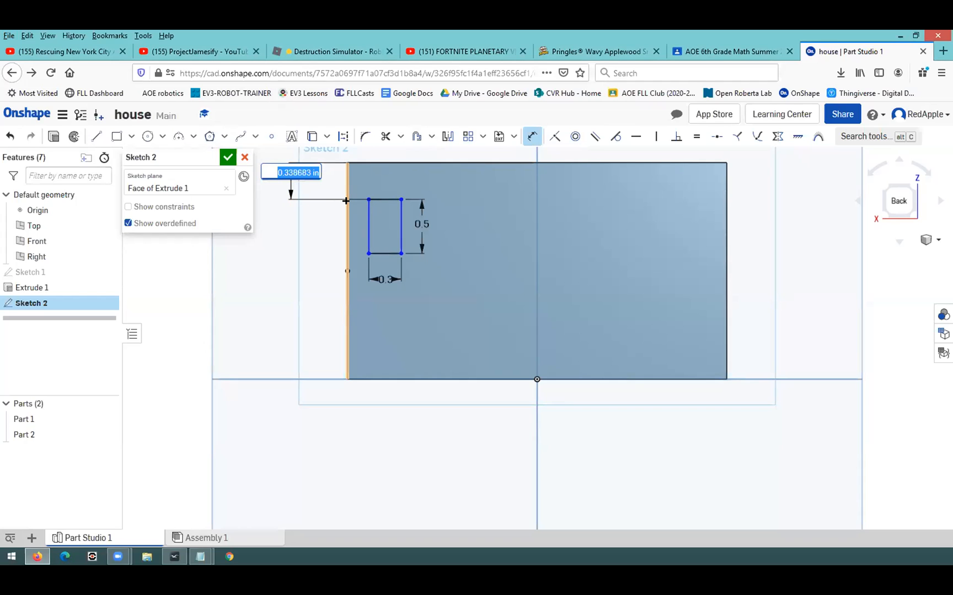
{"action": "key", "text": "BackSpace"}
{"action": "type", "text": ".24"}
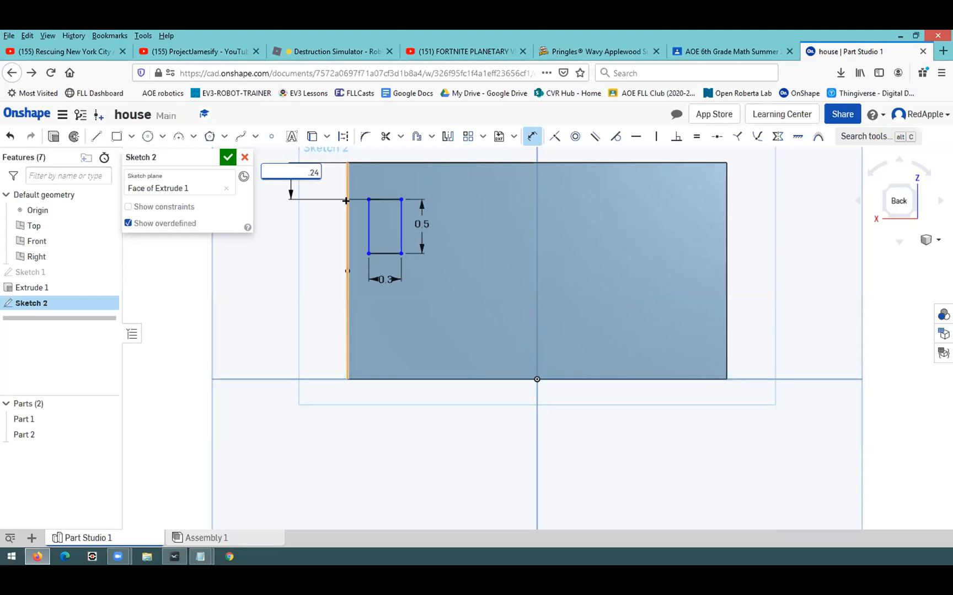
{"action": "key", "text": "BackSpace"}
{"action": "type", "text": "5"}
{"action": "key", "text": "Return"}
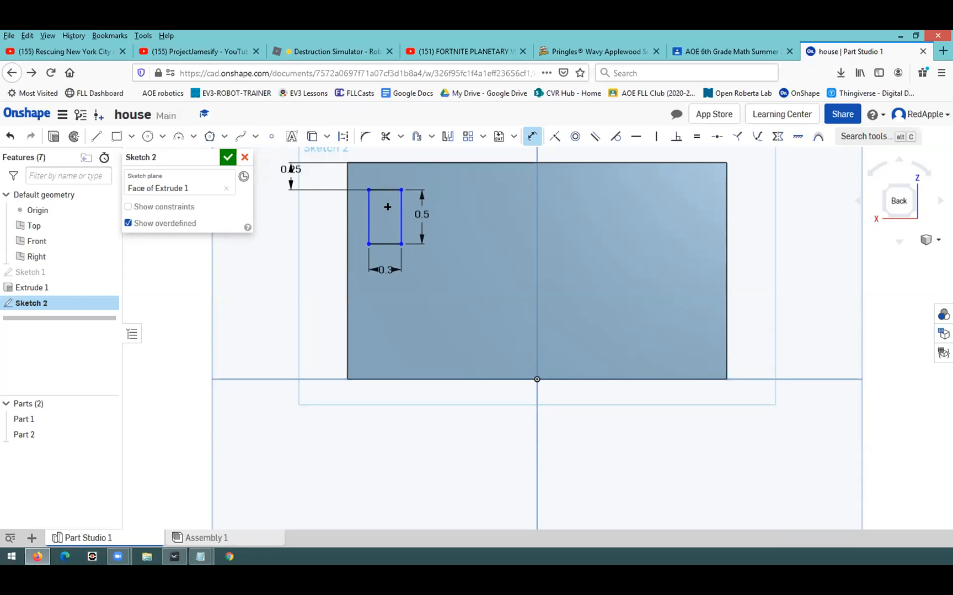
Set a 0.25 in dimension between the small rectangle's left side and the left edge of the back wall
{"action": "left_click", "coordinate": [368, 217]}
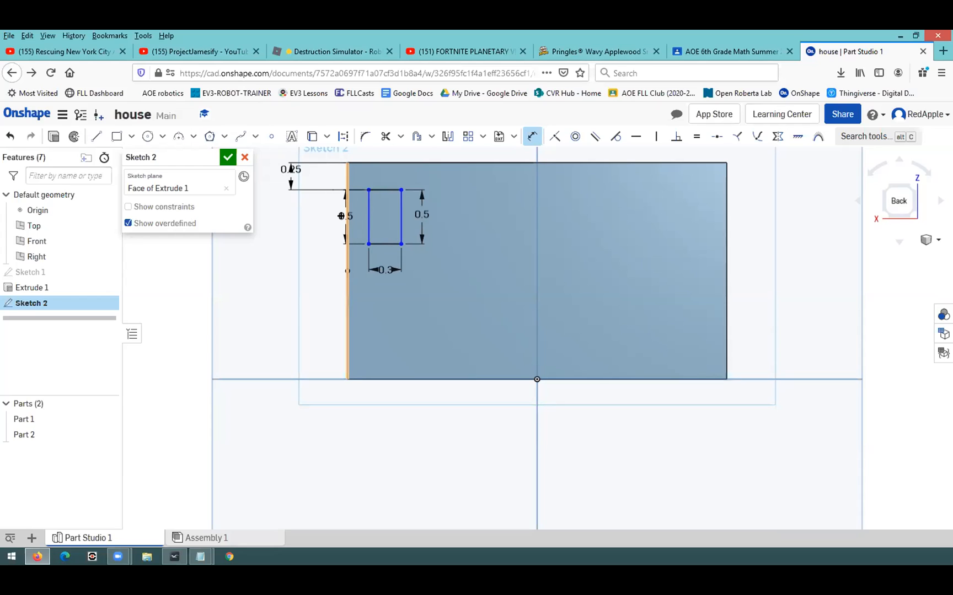
{"action": "left_click", "coordinate": [346, 222]}
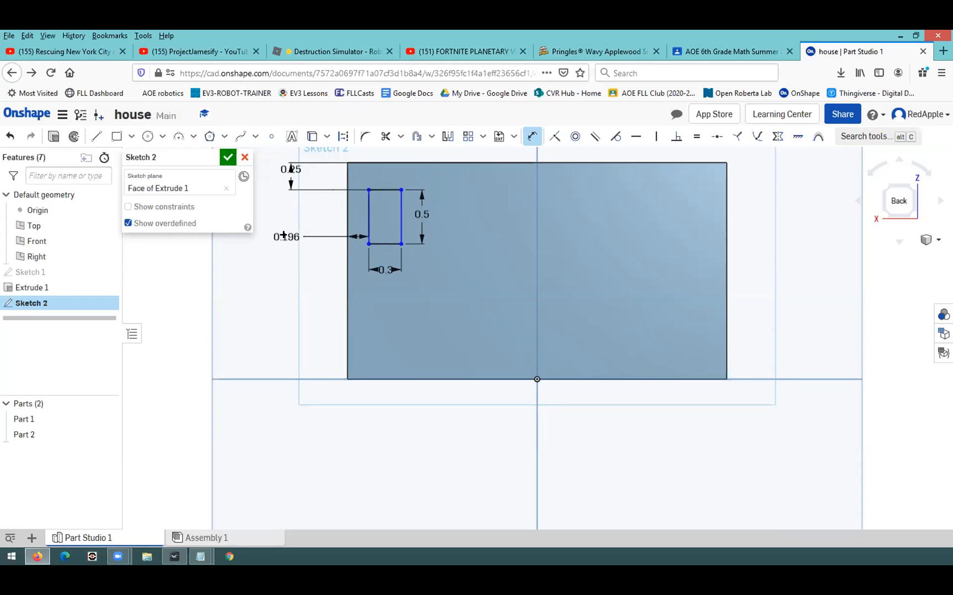
{"action": "left_click", "coordinate": [285, 236]}
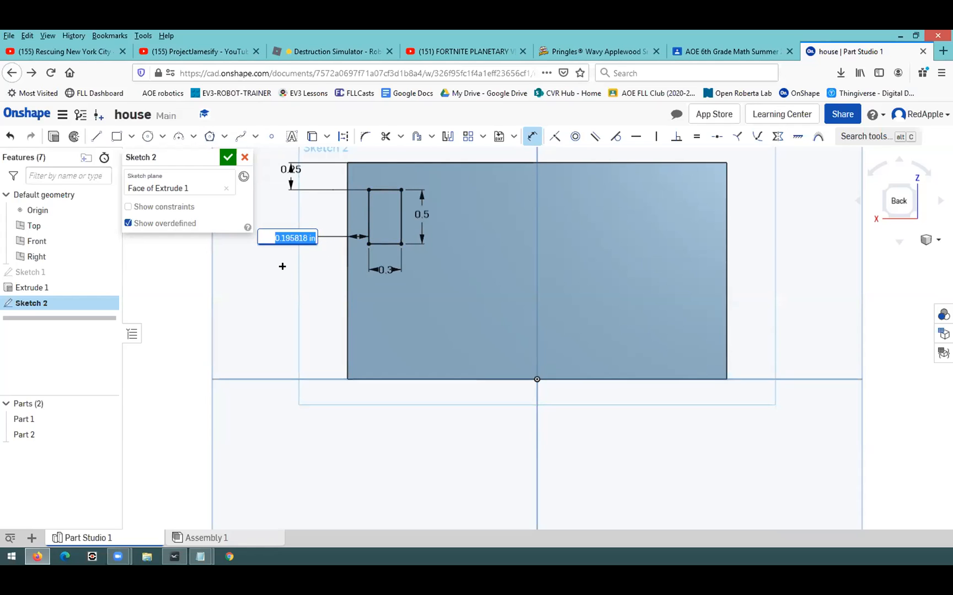
{"action": "type", "text": ".25"}
{"action": "key", "text": "Return"}
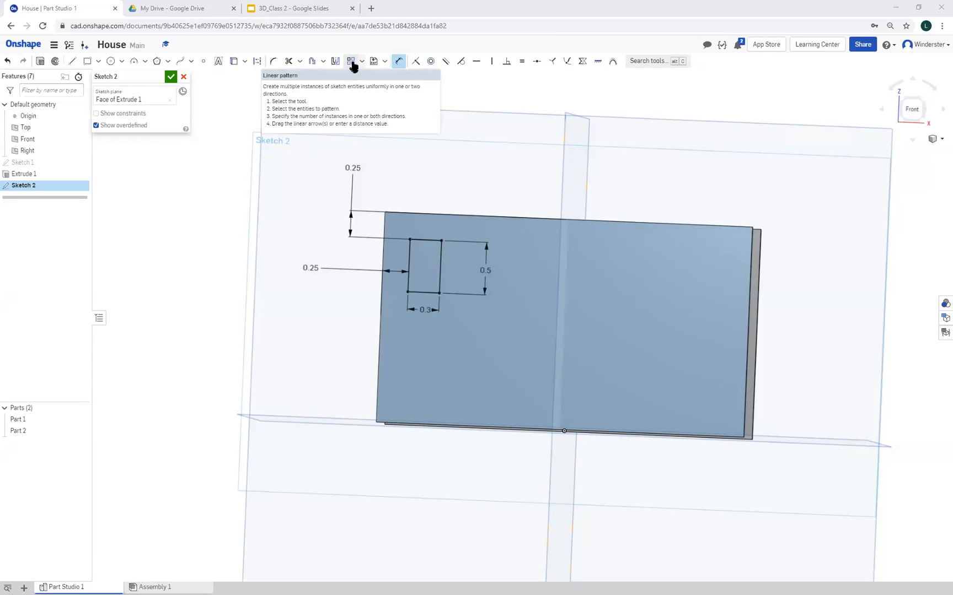
Create a horizontal linear pattern of the window rectangle on the front wall with 5 instances
{"action": "left_click", "coordinate": [351, 62]}
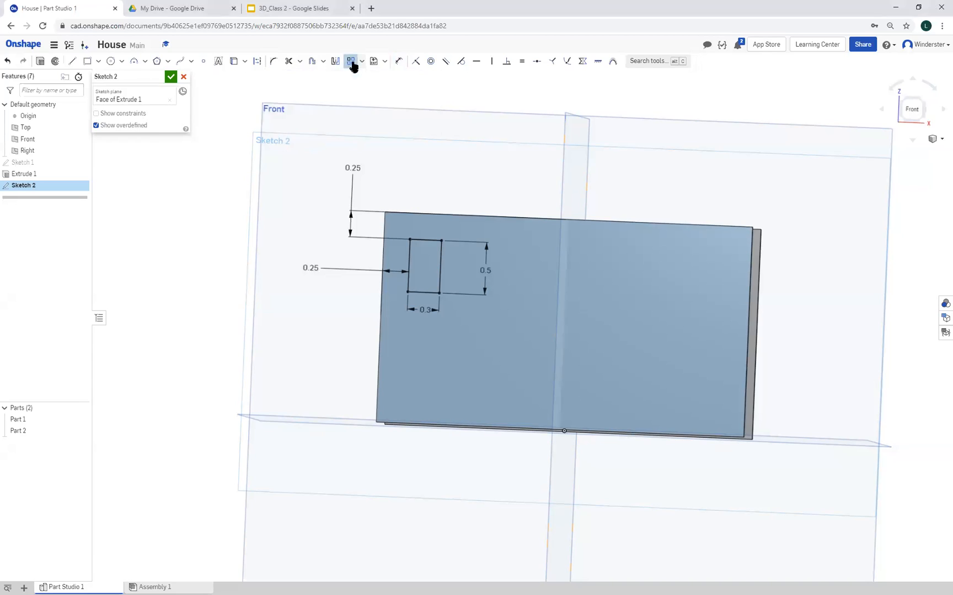
{"action": "left_click", "coordinate": [426, 241]}
{"action": "left_click", "coordinate": [411, 259]}
{"action": "left_click", "coordinate": [441, 273]}
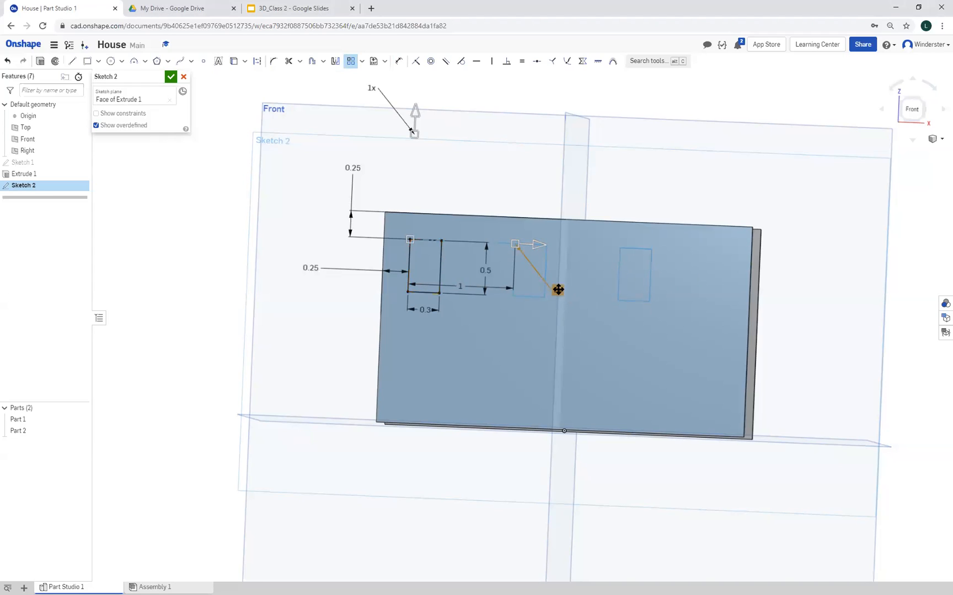
{"action": "double_click", "coordinate": [558, 290]}
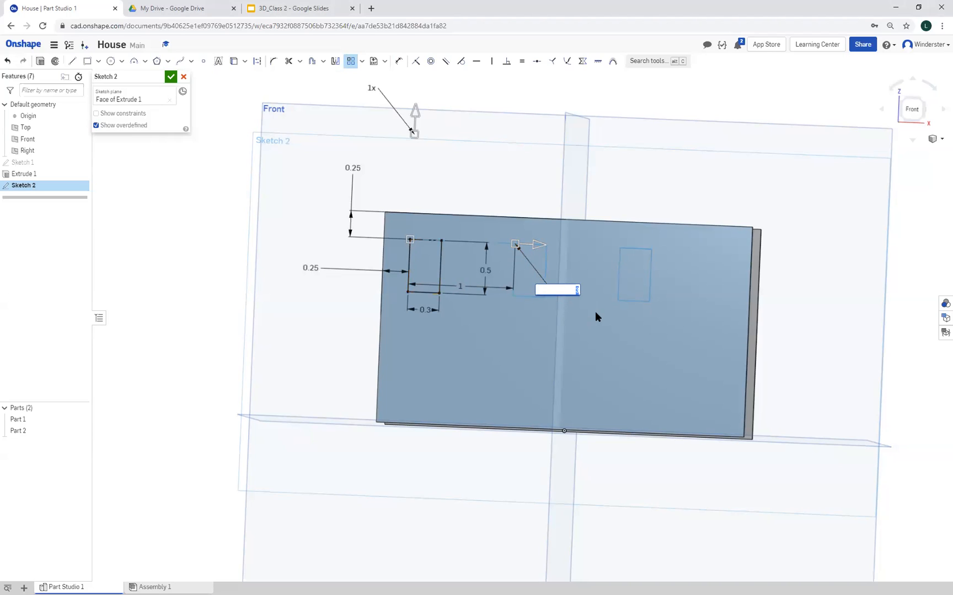
{"action": "key", "text": "Return"}
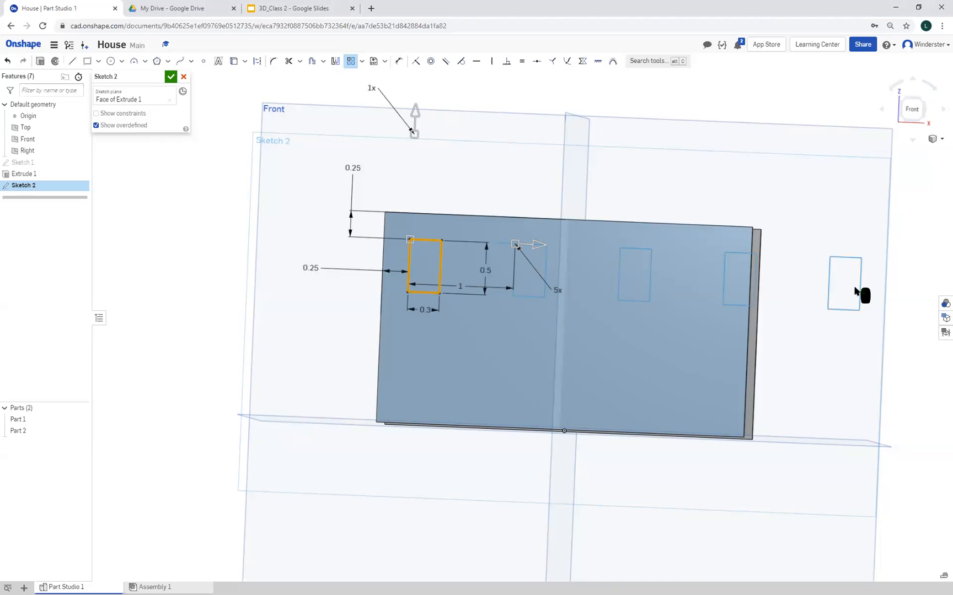
Try spacings of 0.5 in, 0.75 in and 0.6 in between the patterned window rectangles
{"action": "double_click", "coordinate": [460, 285]}
{"action": "type", "text": "0.5"}
{"action": "key", "text": "Return"}
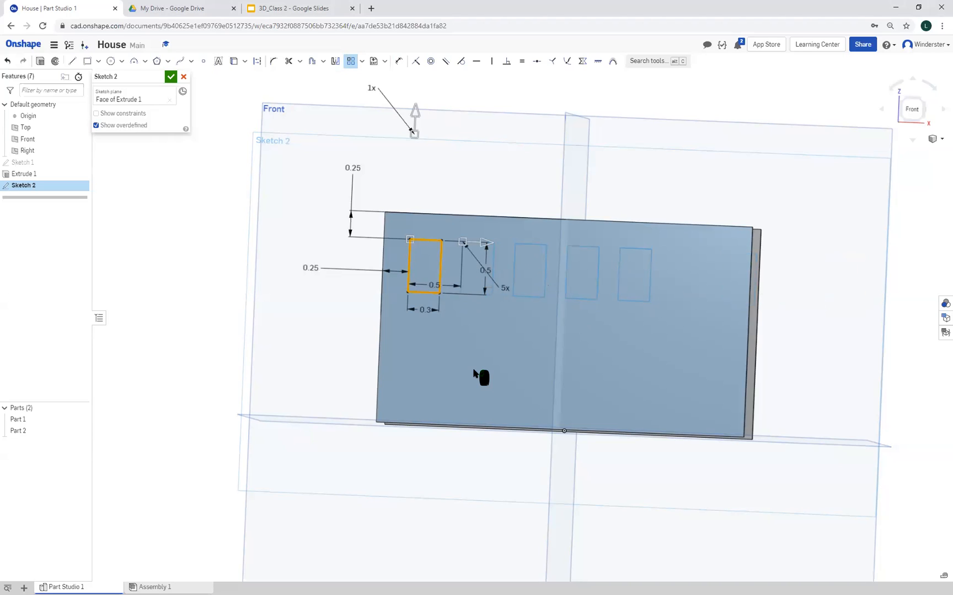
{"action": "double_click", "coordinate": [432, 292]}
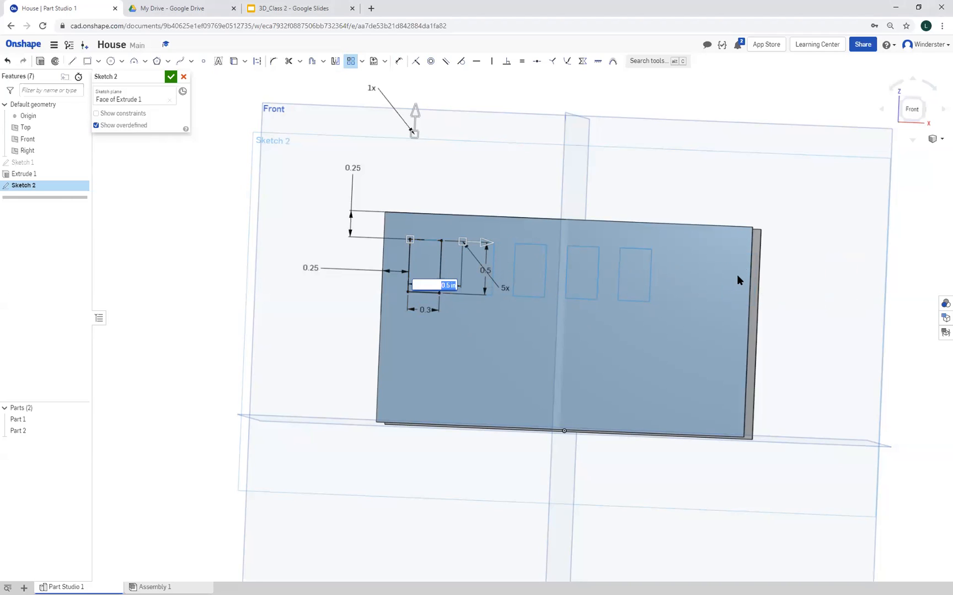
{"action": "type", "text": ".75"}
{"action": "key", "text": "Return"}
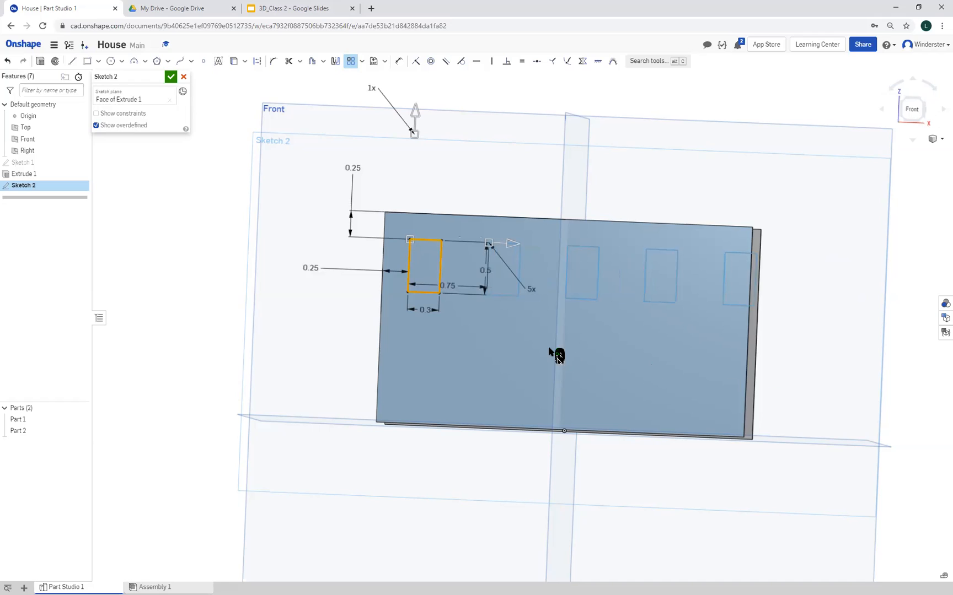
{"action": "double_click", "coordinate": [459, 286]}
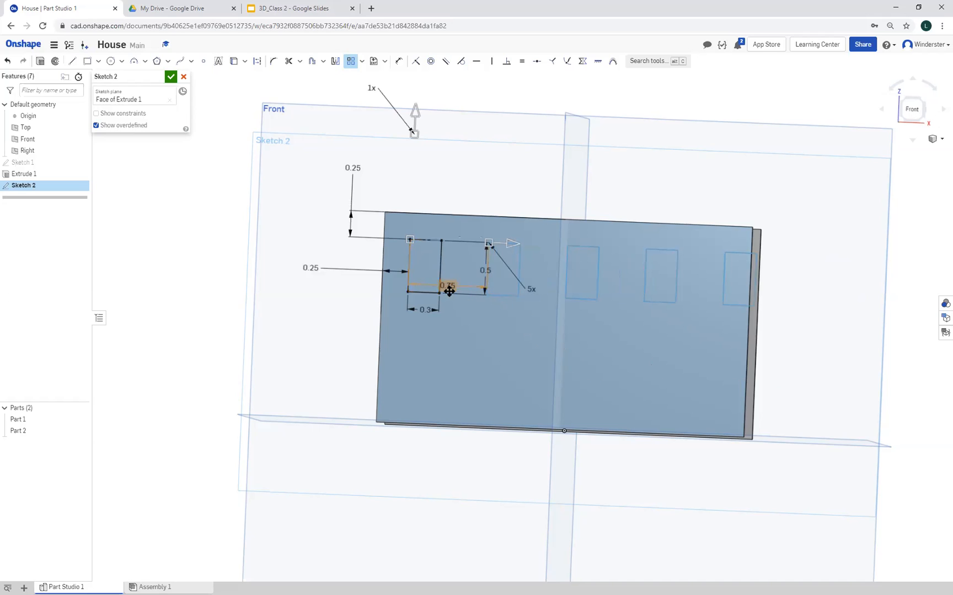
{"action": "type", "text": ".6"}
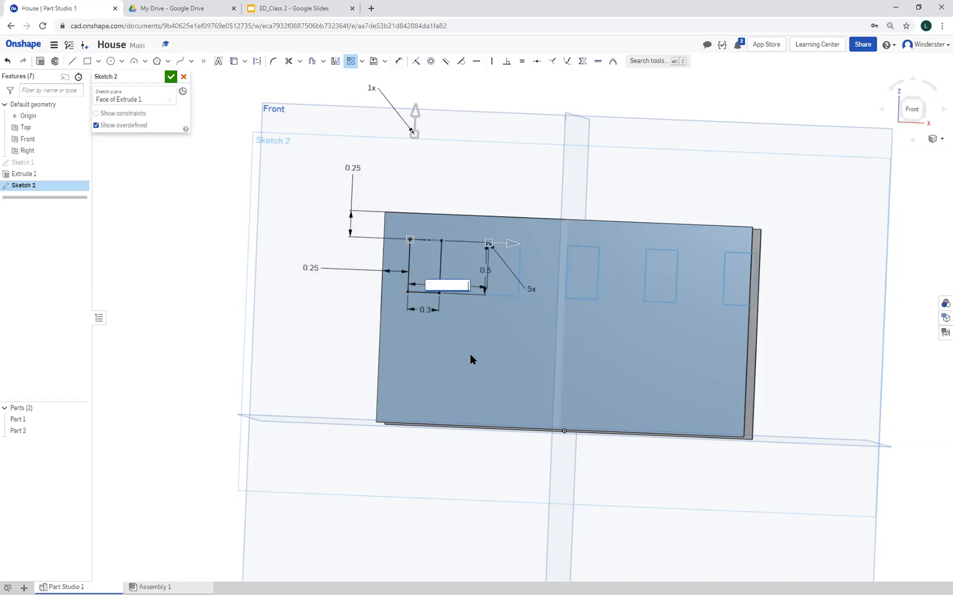
{"action": "key", "text": "Return"}
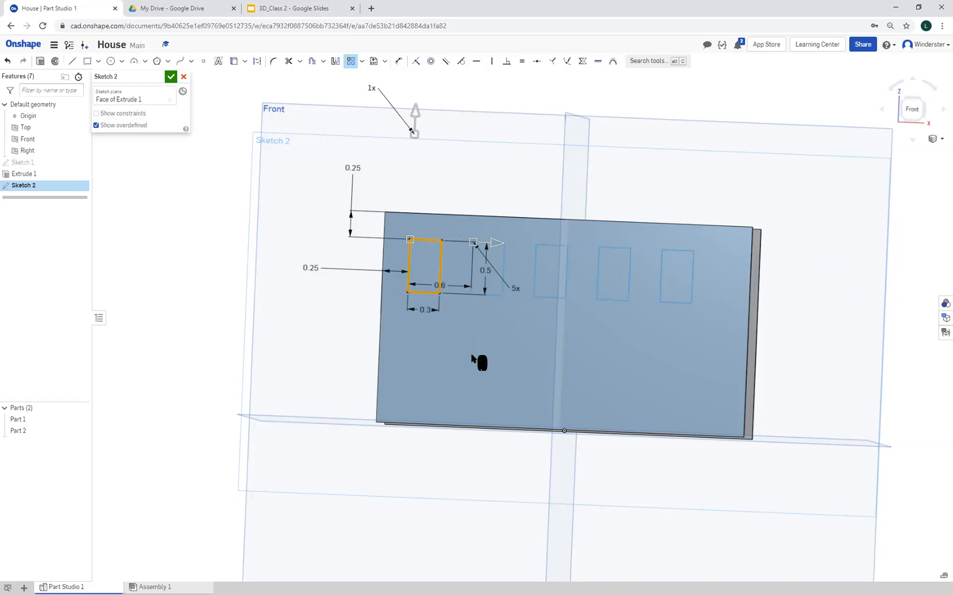
Set the original window rectangle's width to 0.25 in
{"action": "double_click", "coordinate": [423, 309]}
{"action": "type", "text": "0.3"}
{"action": "key", "text": "Return"}
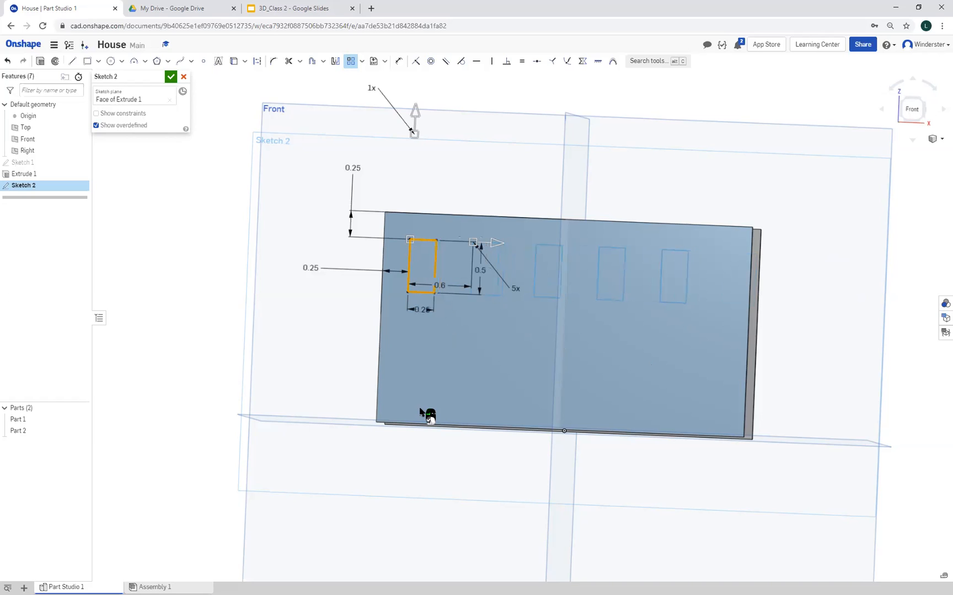
Try spacings of 0.75 in and 0.5 in for the pattern of narrower window rectangles
{"action": "double_click", "coordinate": [445, 287]}
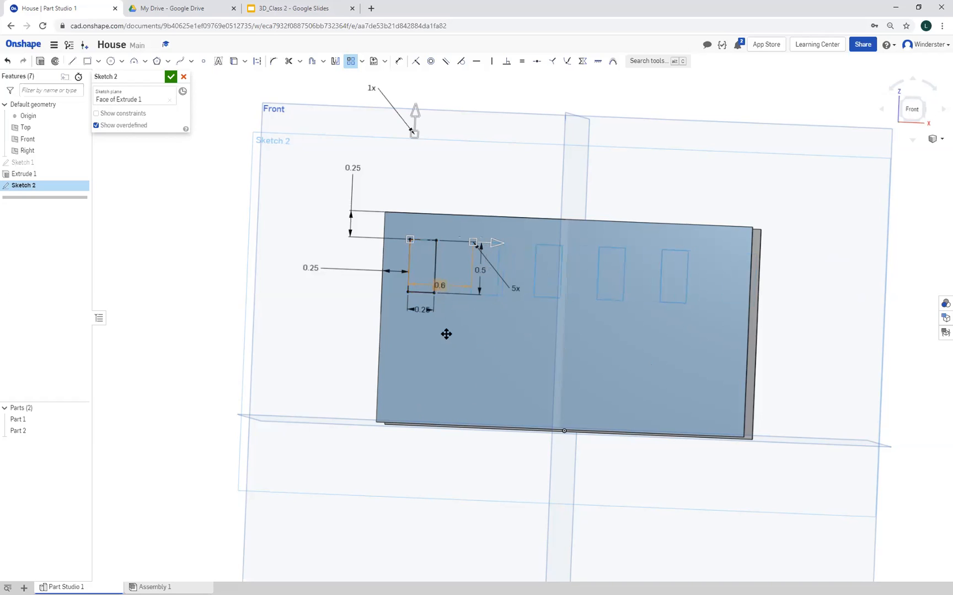
{"action": "key", "text": "BackSpace"}
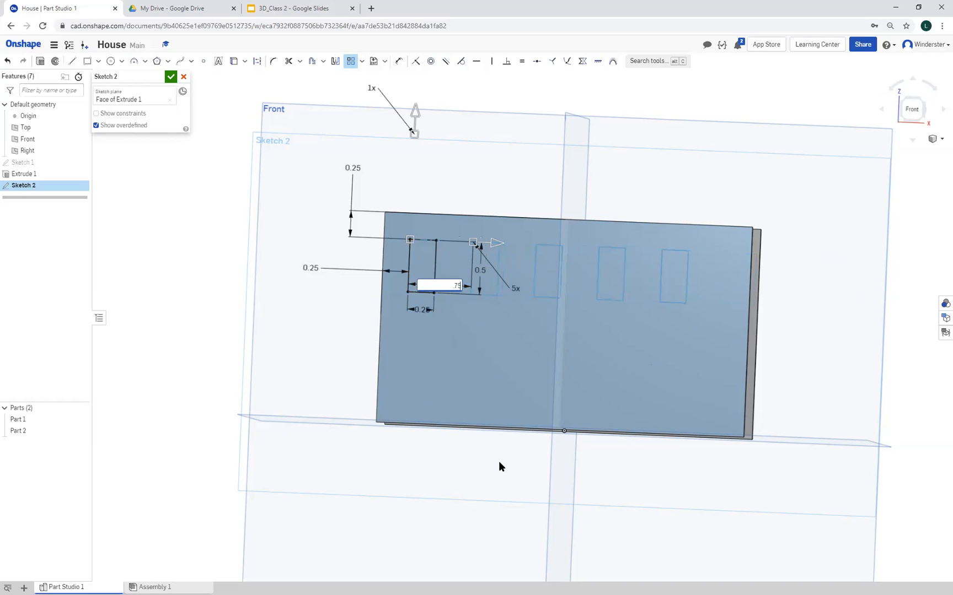
{"action": "key", "text": "Return"}
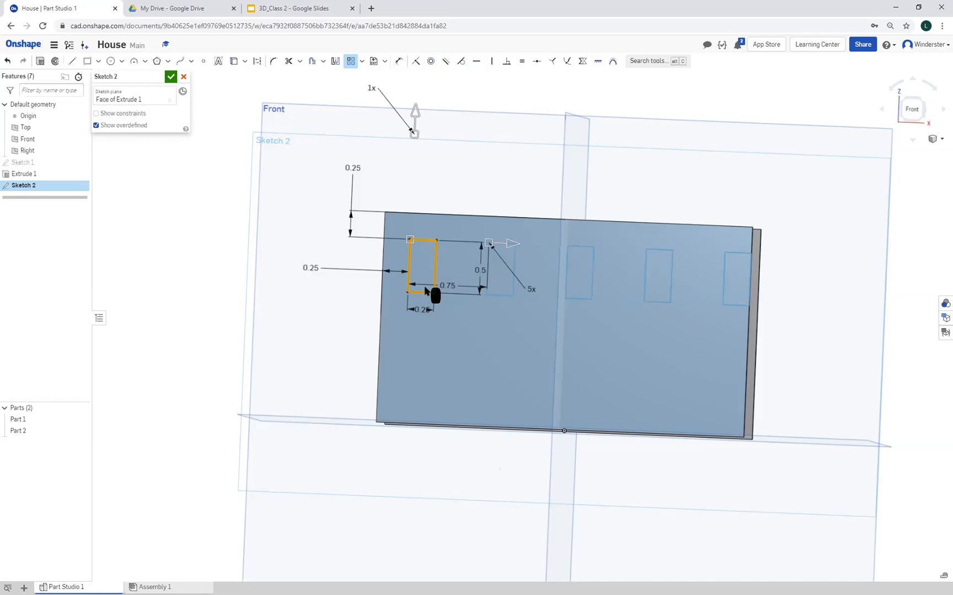
{"action": "double_click", "coordinate": [447, 285]}
{"action": "type", "text": "0.5"}
{"action": "key", "text": "Return"}
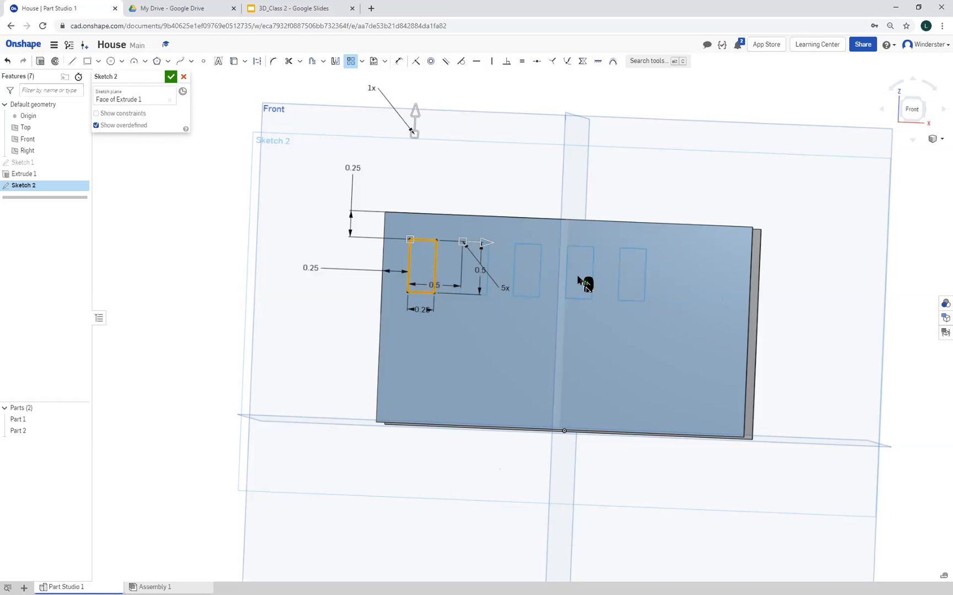
Set the spacing between the patterned window rectangles to 0.75 in and finish the linear pattern
{"action": "left_click", "coordinate": [434, 284]}
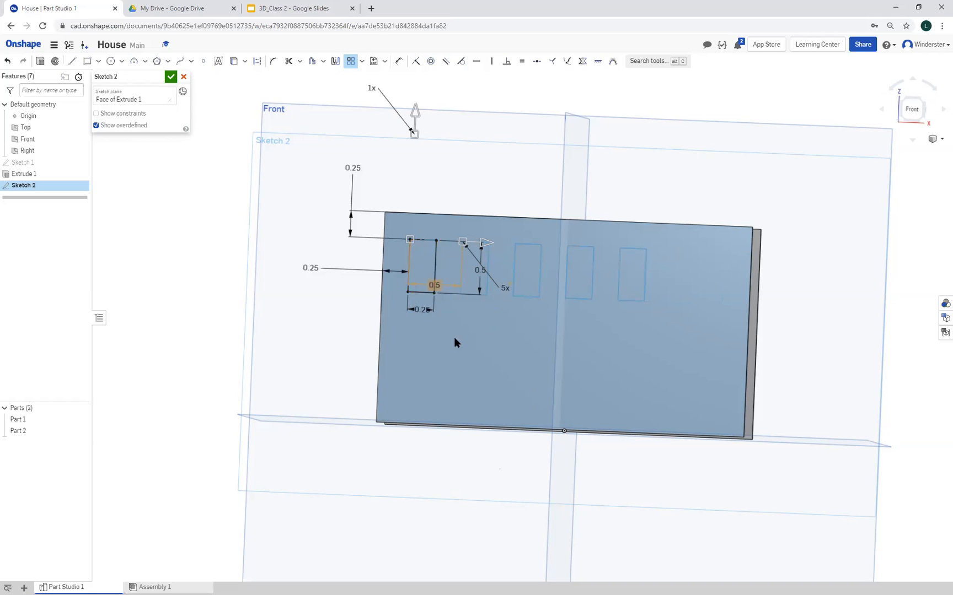
{"action": "type", "text": "0.75"}
{"action": "key", "text": "Return"}
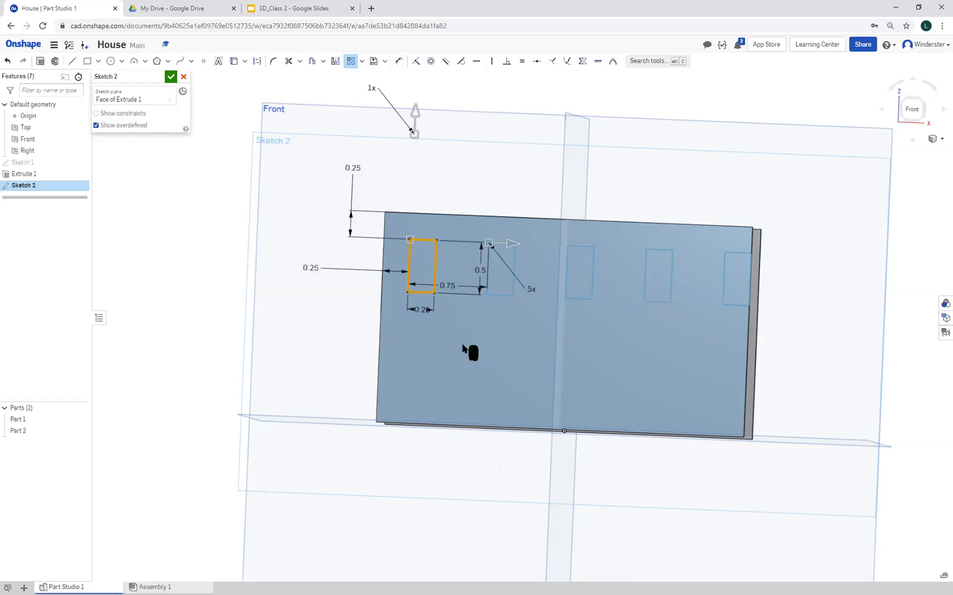
{"action": "left_click", "coordinate": [216, 320]}
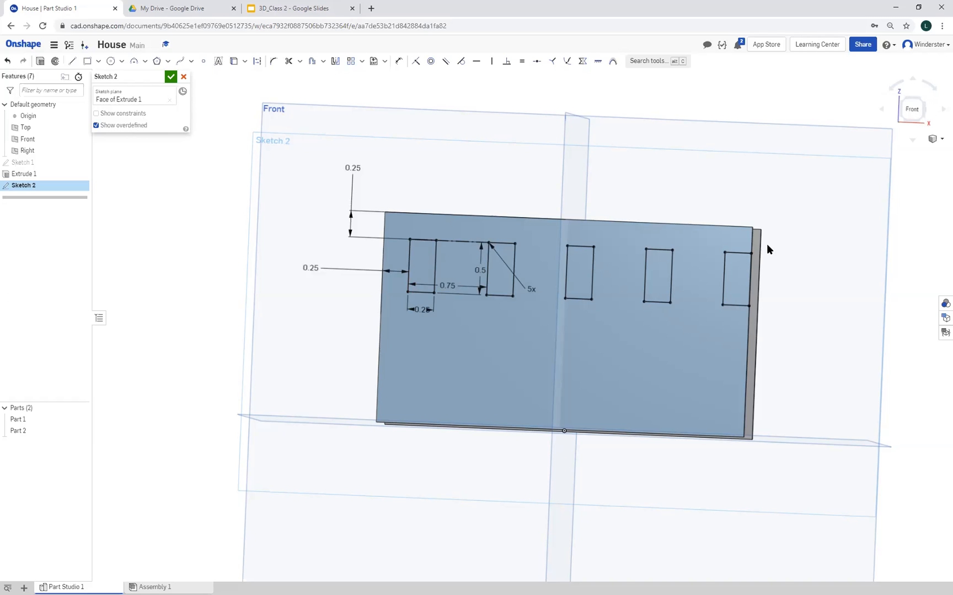
Set the window pattern to six instances with a spacing of 0.5 in
{"action": "double_click", "coordinate": [533, 289]}
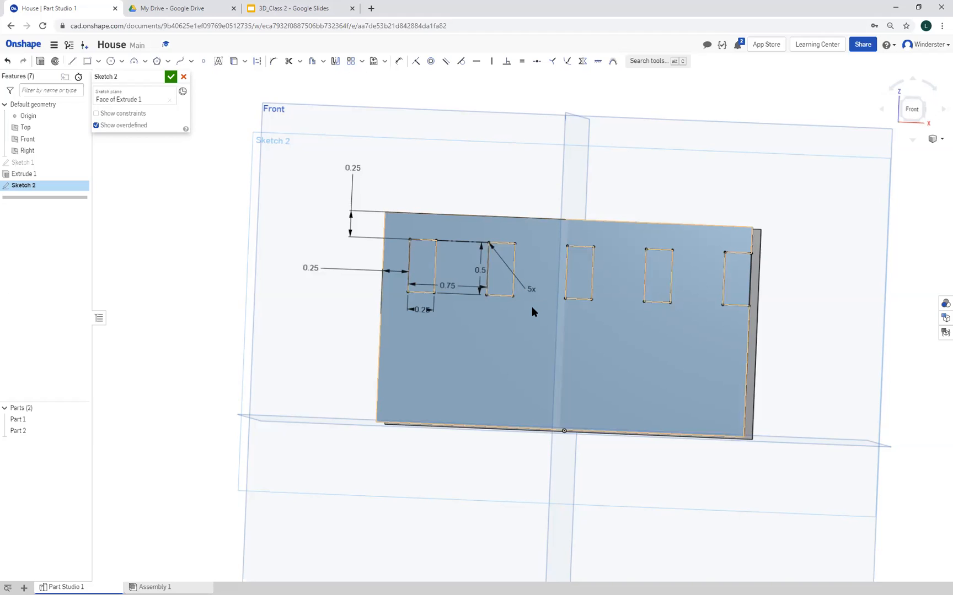
{"action": "key", "text": "Return"}
{"action": "double_click", "coordinate": [445, 284]}
{"action": "type", "text": "0.5"}
{"action": "key", "text": "Return"}
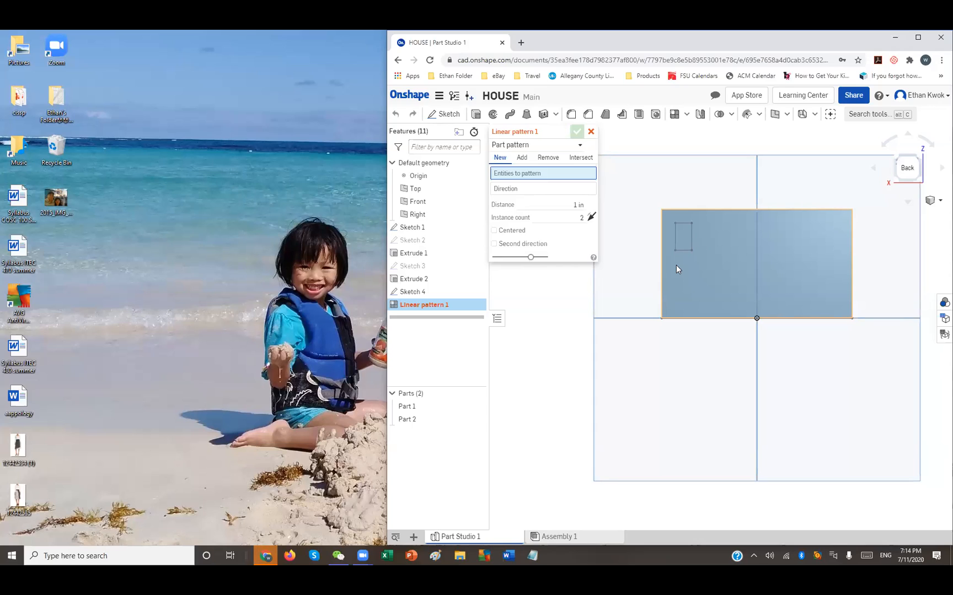
In the other HOUSE document, cancel the part linear pattern and open Sketch 4 for editing
{"action": "left_click", "coordinate": [916, 41]}
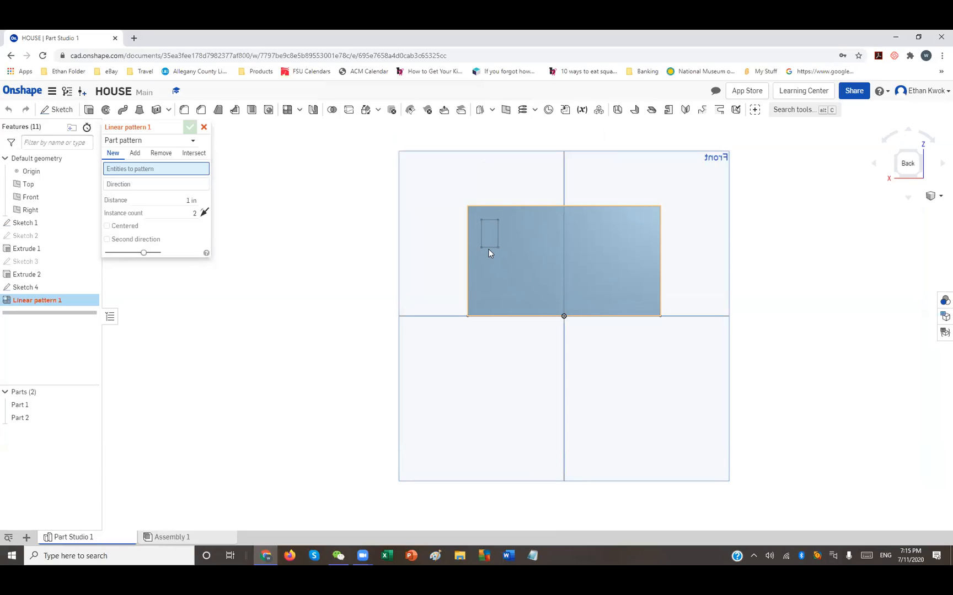
{"action": "left_click", "coordinate": [203, 126]}
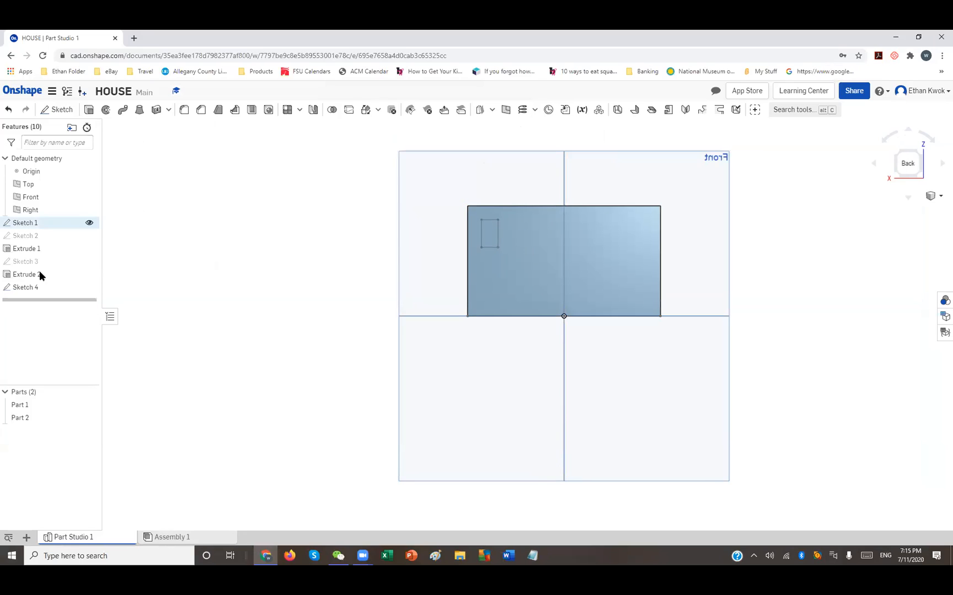
{"action": "left_click", "coordinate": [38, 290]}
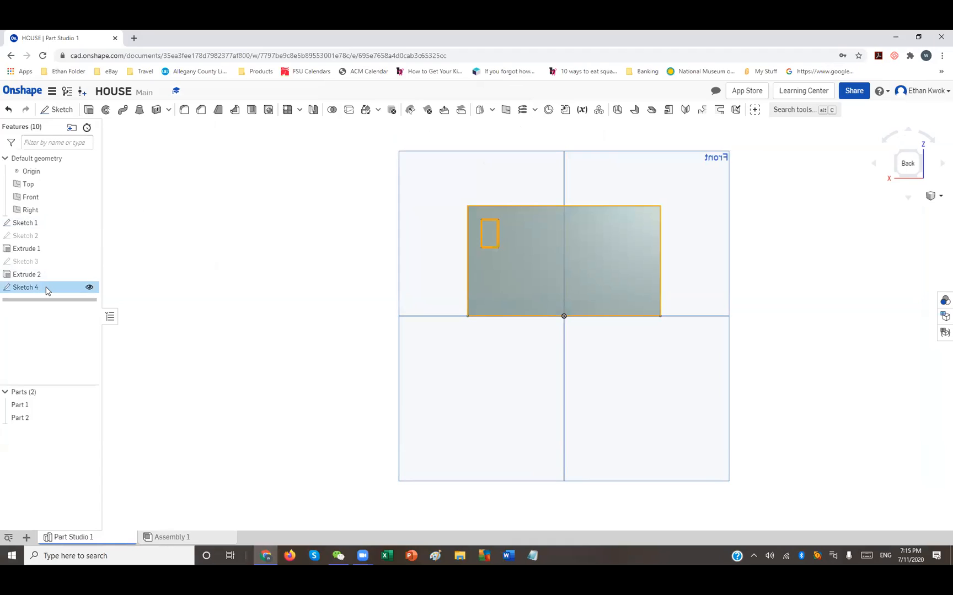
{"action": "double_click", "coordinate": [45, 287]}
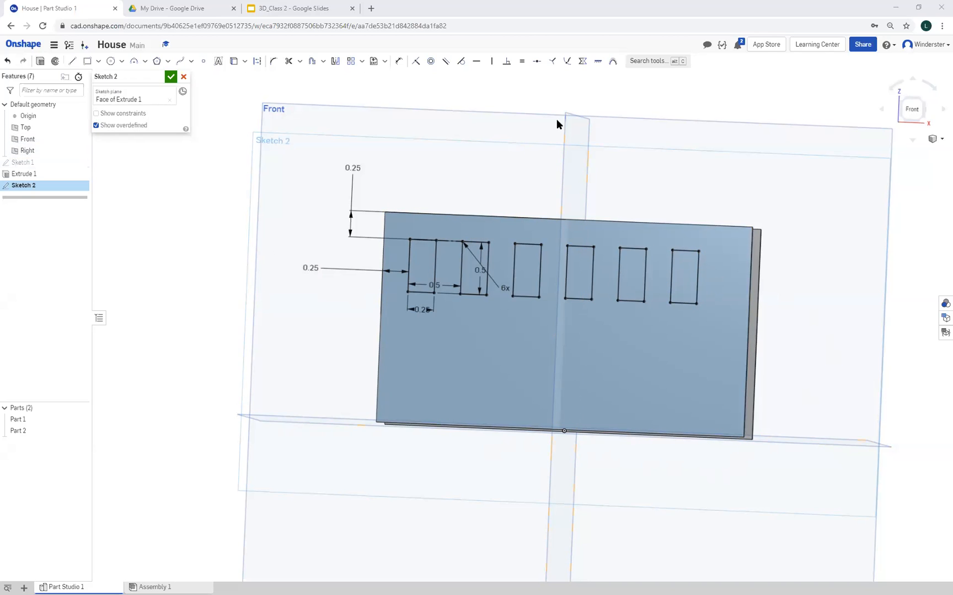
Dimension the distance from the wall's left edge to the far side of the last window in the row
{"action": "left_click", "coordinate": [398, 61]}
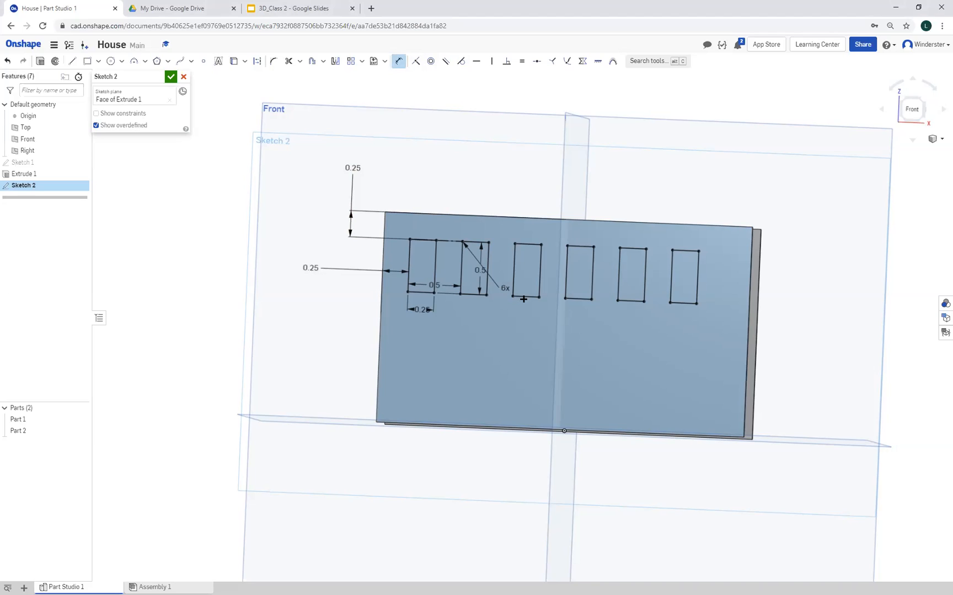
{"action": "left_click", "coordinate": [699, 252]}
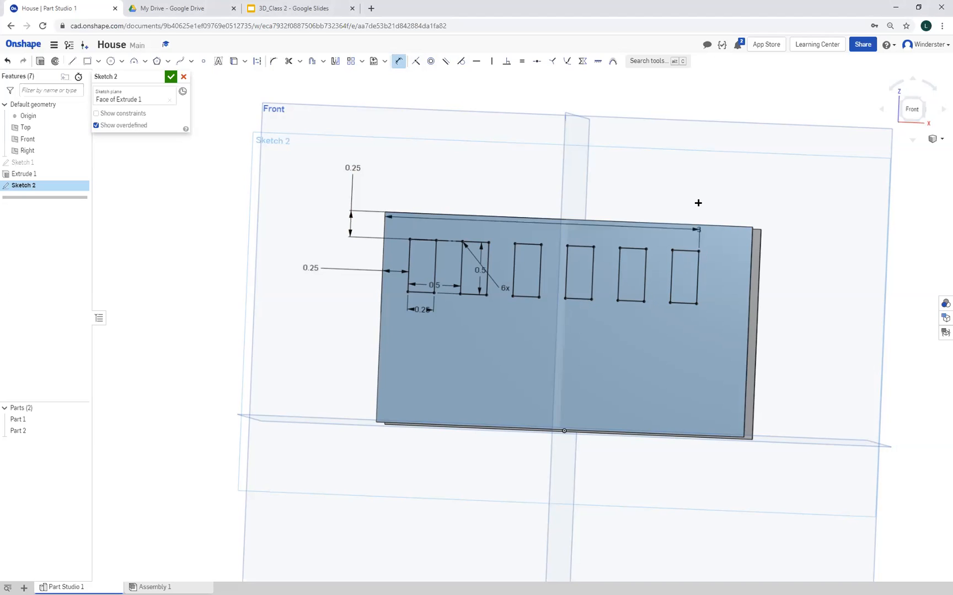
{"action": "left_click", "coordinate": [666, 182]}
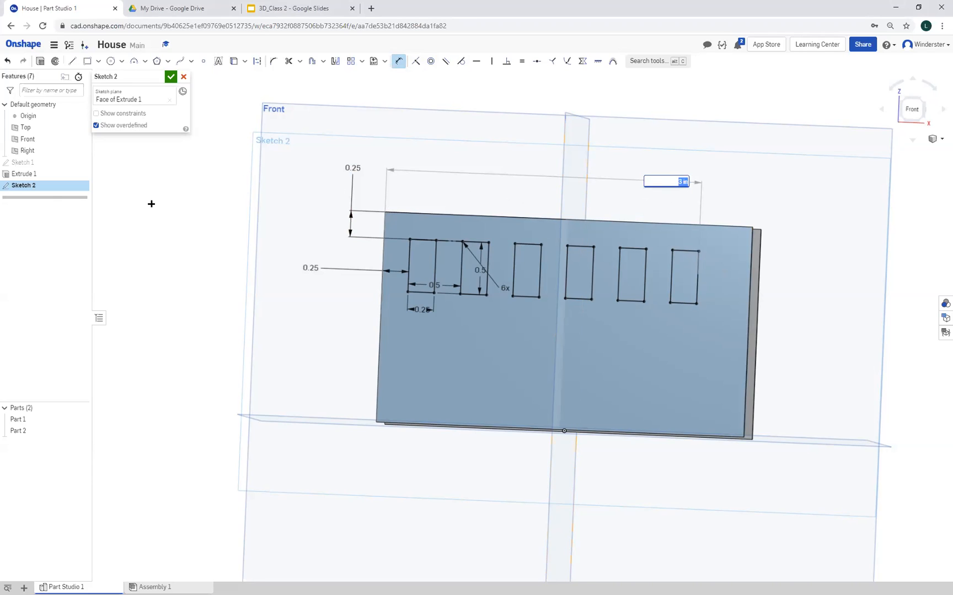
Set the wall length in Sketch 1 to 3.25 in and finish the sketch
{"action": "double_click", "coordinate": [28, 165]}
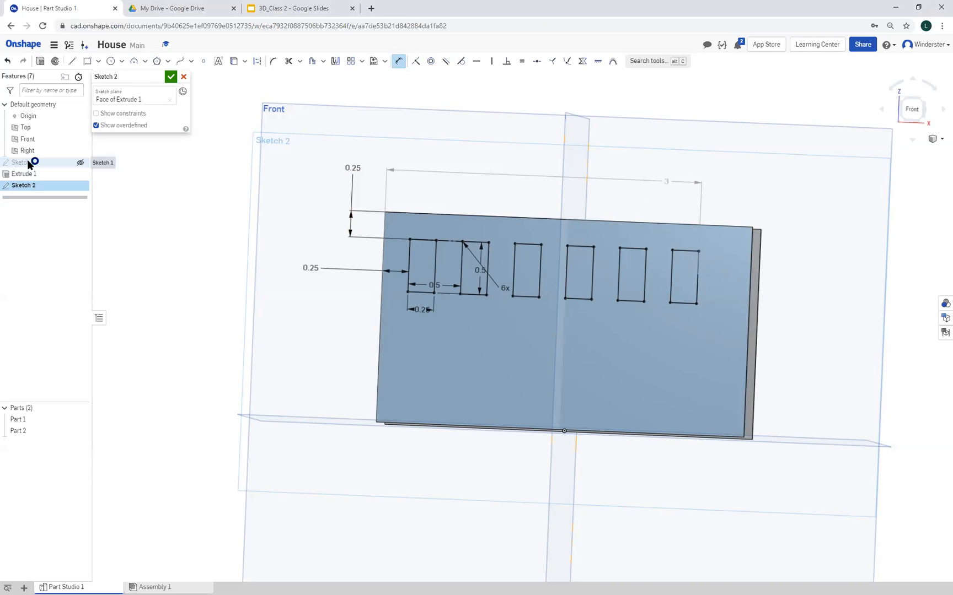
{"action": "mouse_move", "coordinate": [656, 467]}
{"action": "right_mouse_down"}
{"action": "mouse_move", "coordinate": [640, 498]}
{"action": "mouse_move", "coordinate": [658, 514]}
{"action": "mouse_move", "coordinate": [701, 510]}
{"action": "right_mouse_up"}
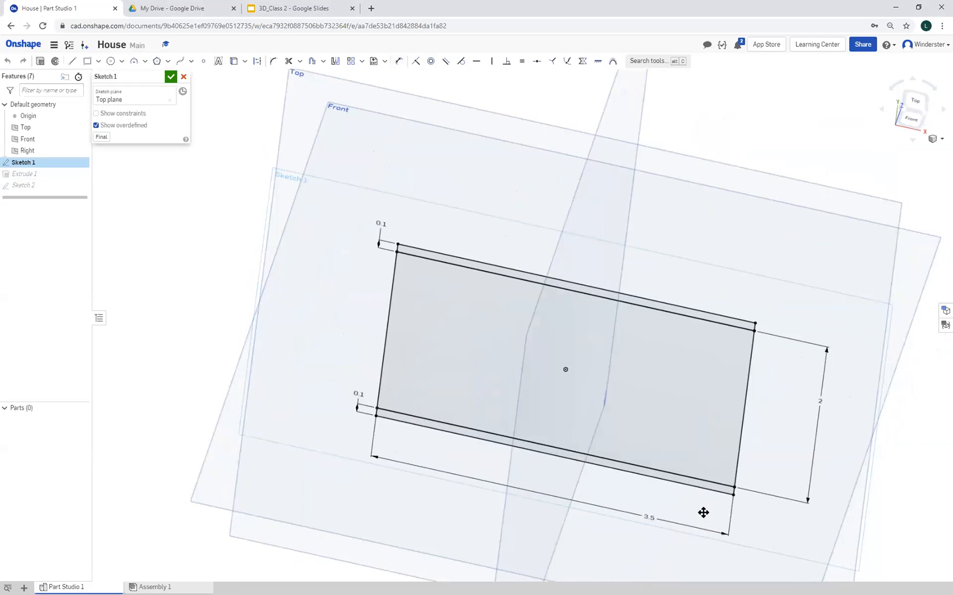
{"action": "double_click", "coordinate": [647, 519]}
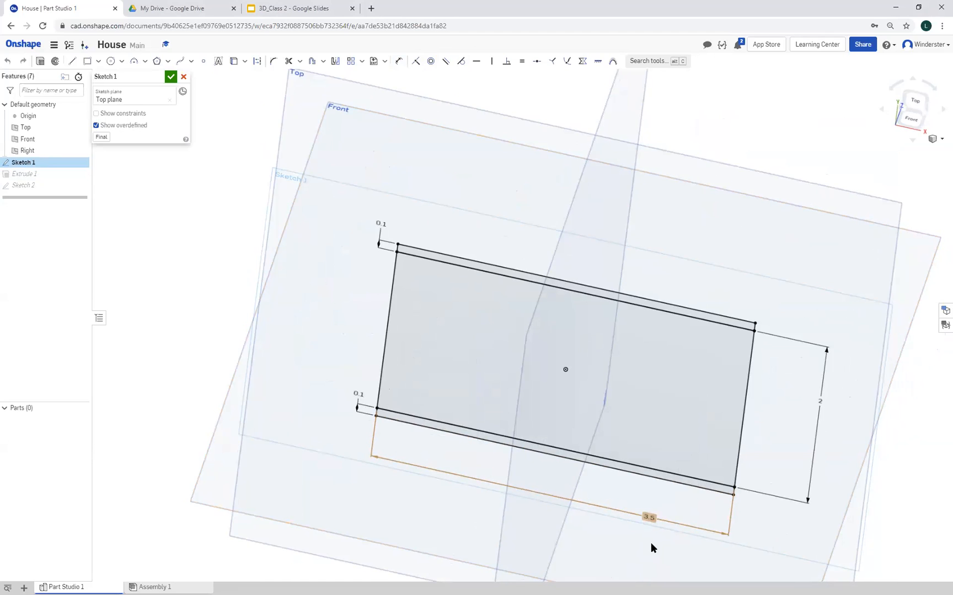
{"action": "type", "text": "3.25"}
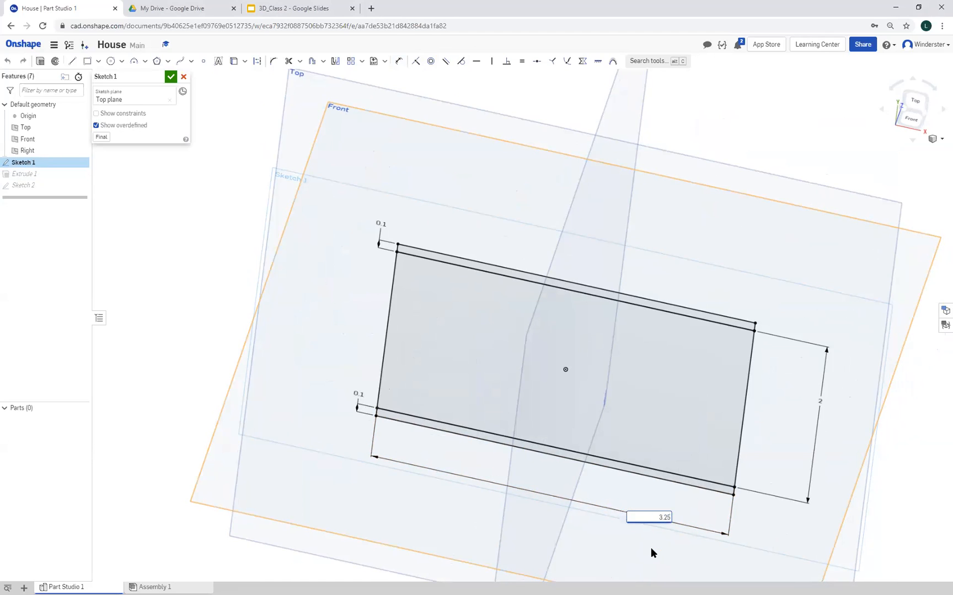
{"action": "key", "text": "Return"}
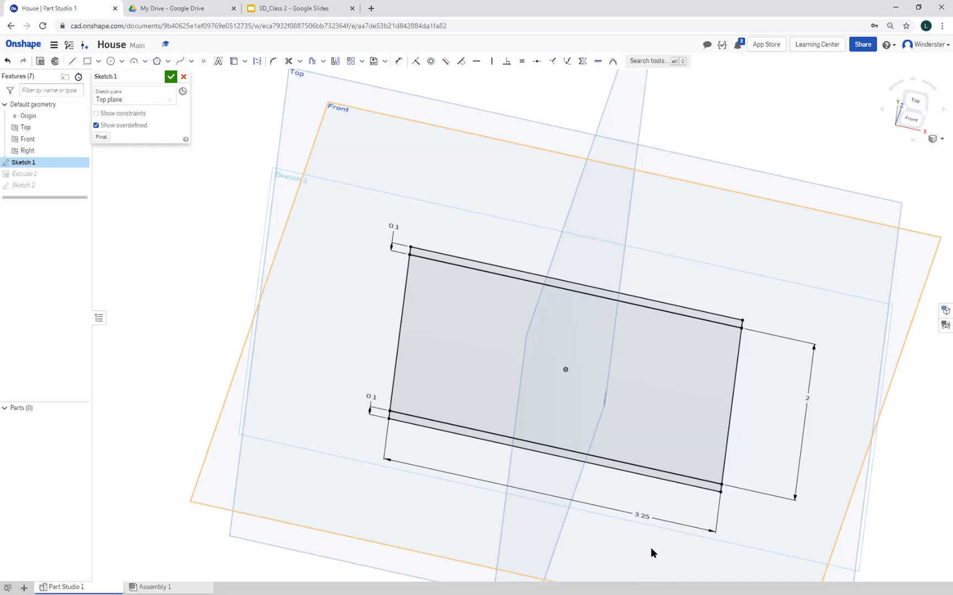
{"action": "left_click", "coordinate": [171, 78]}
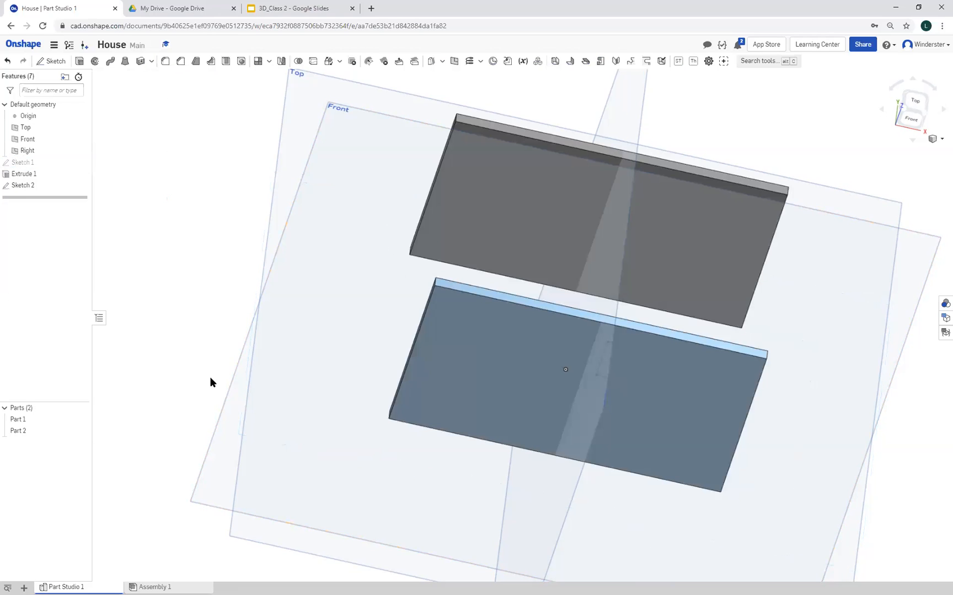
Reopen Sketch 2 and start a linear pattern with the first two window rectangles as its entities
{"action": "mouse_move", "coordinate": [166, 377]}
{"action": "right_mouse_down"}
{"action": "mouse_move", "coordinate": [174, 349]}
{"action": "mouse_move", "coordinate": [146, 303]}
{"action": "right_mouse_up"}
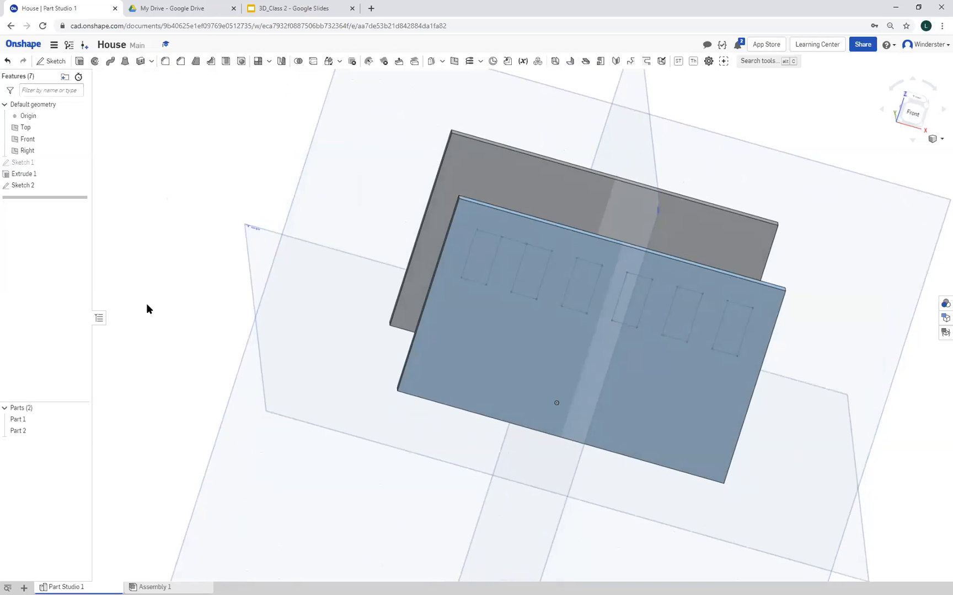
{"action": "double_click", "coordinate": [32, 185]}
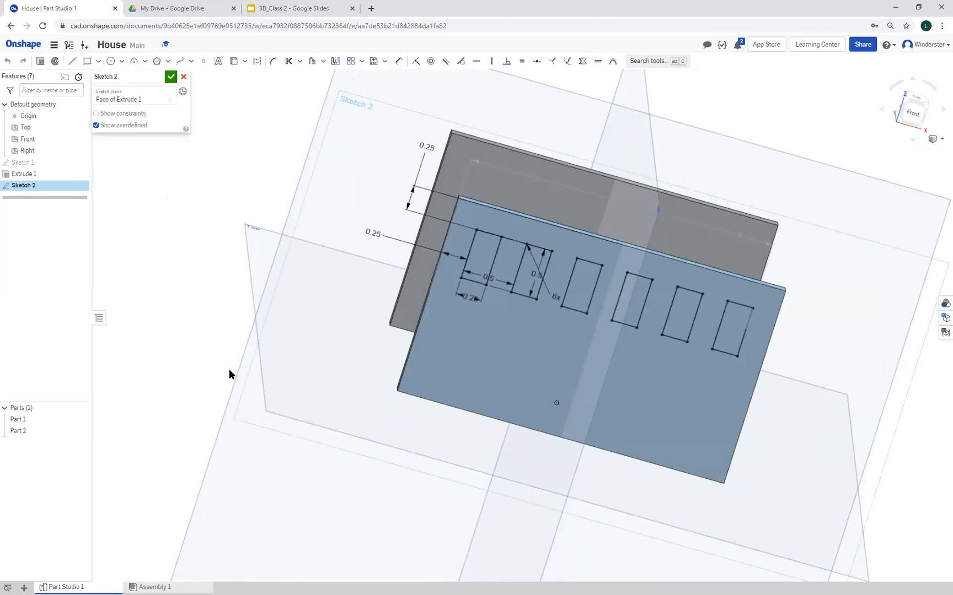
{"action": "mouse_move", "coordinate": [261, 371]}
{"action": "right_mouse_down"}
{"action": "mouse_move", "coordinate": [256, 364]}
{"action": "mouse_move", "coordinate": [273, 356]}
{"action": "mouse_move", "coordinate": [285, 366]}
{"action": "mouse_move", "coordinate": [279, 371]}
{"action": "right_mouse_up"}
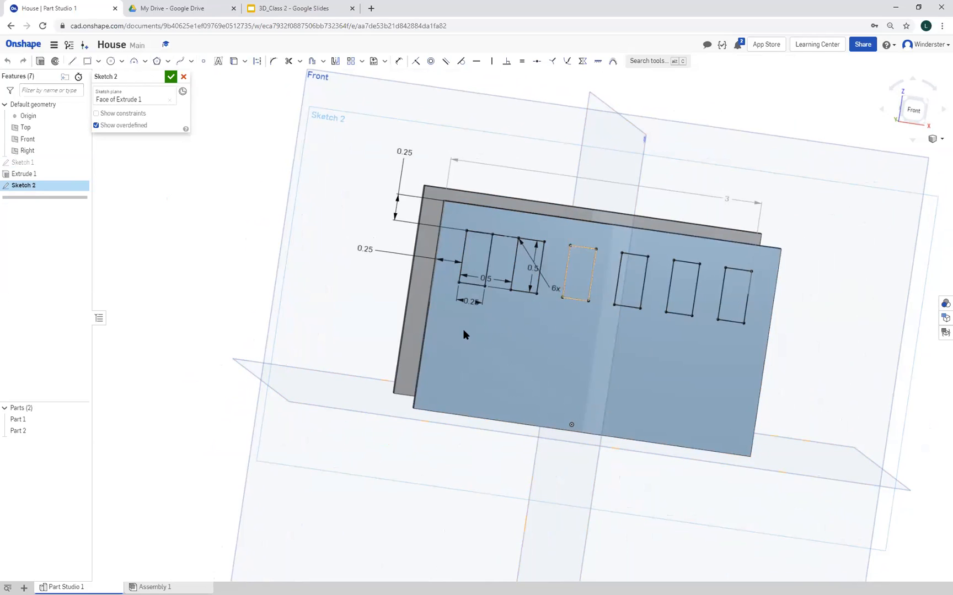
{"action": "left_click", "coordinate": [331, 324]}
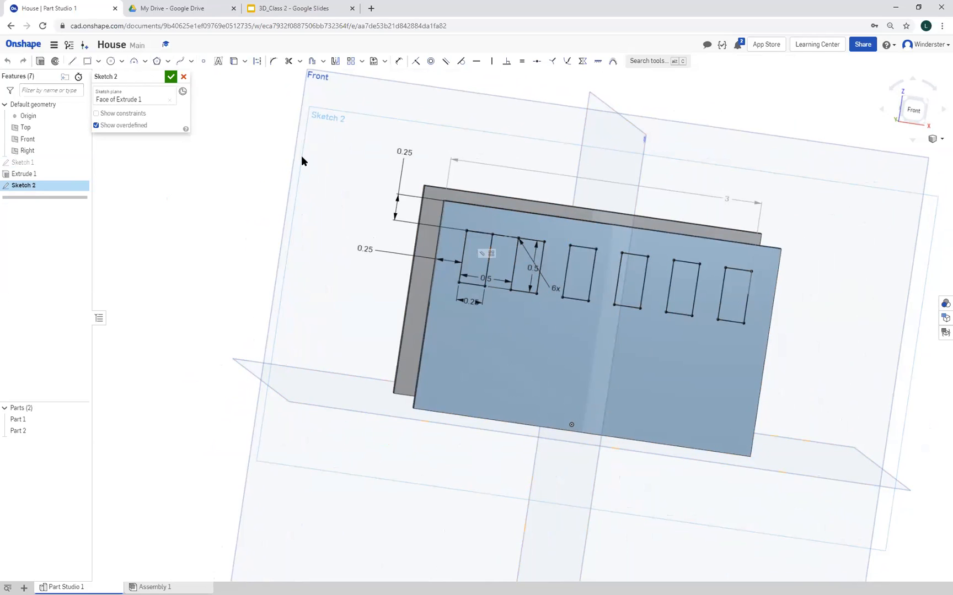
{"action": "left_click", "coordinate": [349, 62]}
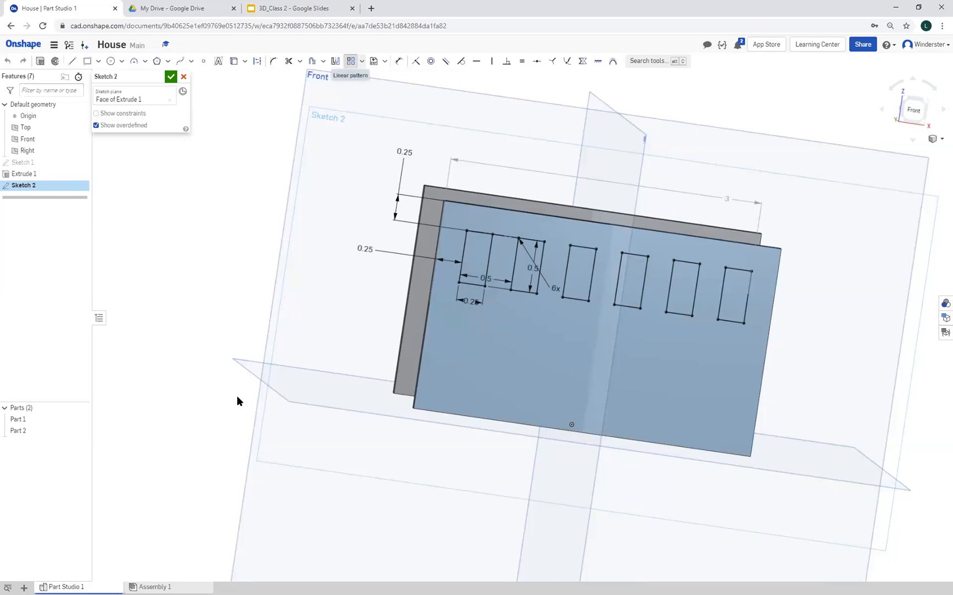
{"action": "left_click", "coordinate": [467, 284]}
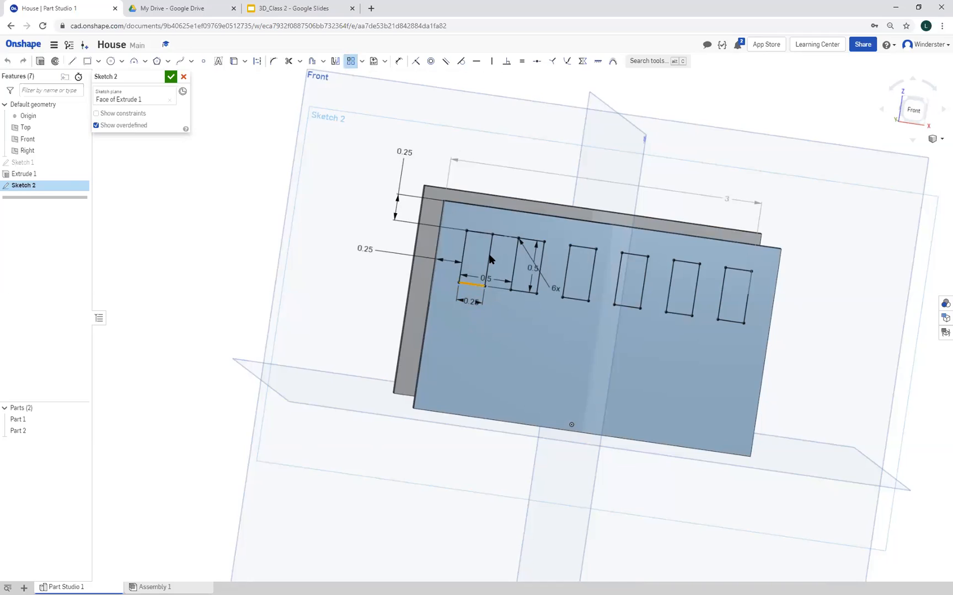
{"action": "left_click", "coordinate": [487, 259]}
{"action": "left_click", "coordinate": [478, 232]}
{"action": "left_click", "coordinate": [463, 245]}
{"action": "left_click", "coordinate": [517, 289]}
{"action": "left_click", "coordinate": [514, 265]}
{"action": "left_click", "coordinate": [540, 265]}
{"action": "left_click", "coordinate": [525, 242]}
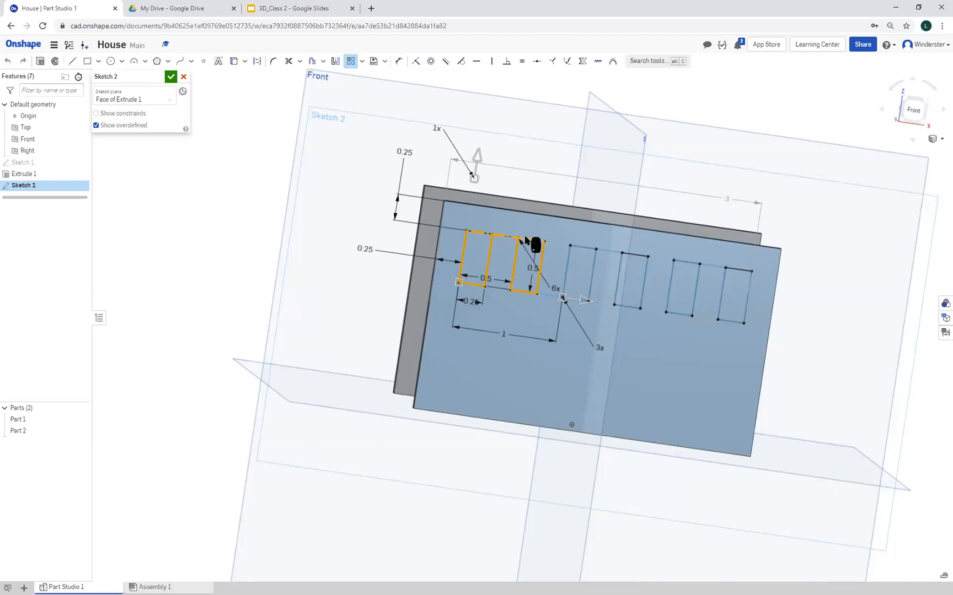
Direct the pattern's second direction downward with 2 instances and set the count along the wall to 1
{"action": "left_click", "coordinate": [477, 156]}
{"action": "left_click", "coordinate": [406, 336]}
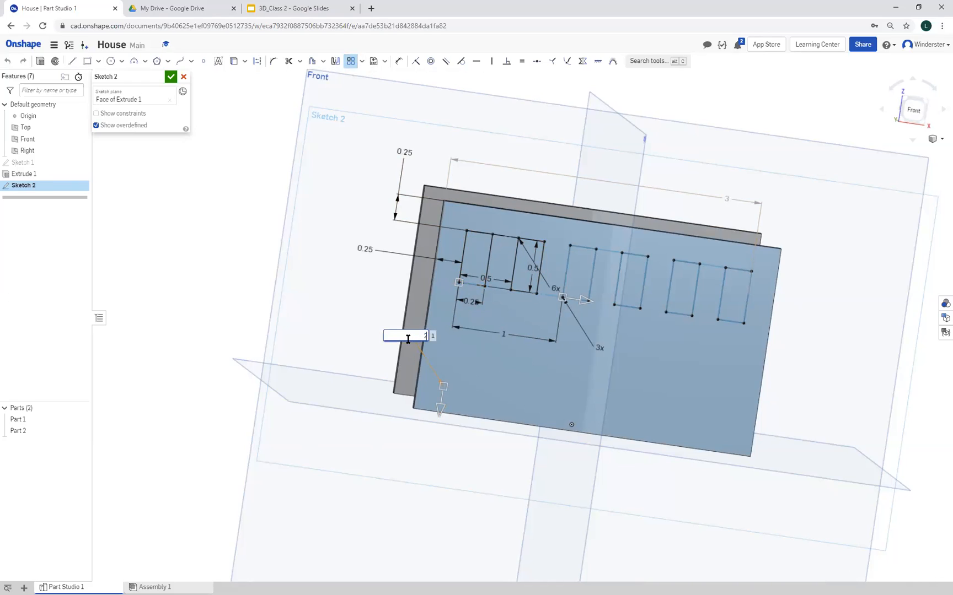
{"action": "type", "text": "2"}
{"action": "key", "text": "Return"}
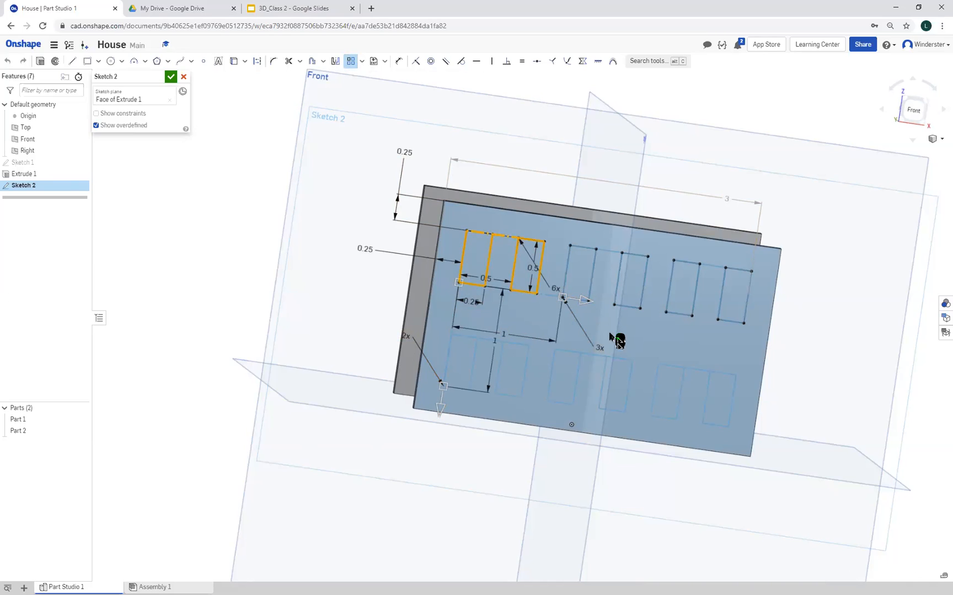
{"action": "left_click", "coordinate": [600, 347]}
{"action": "type", "text": "1"}
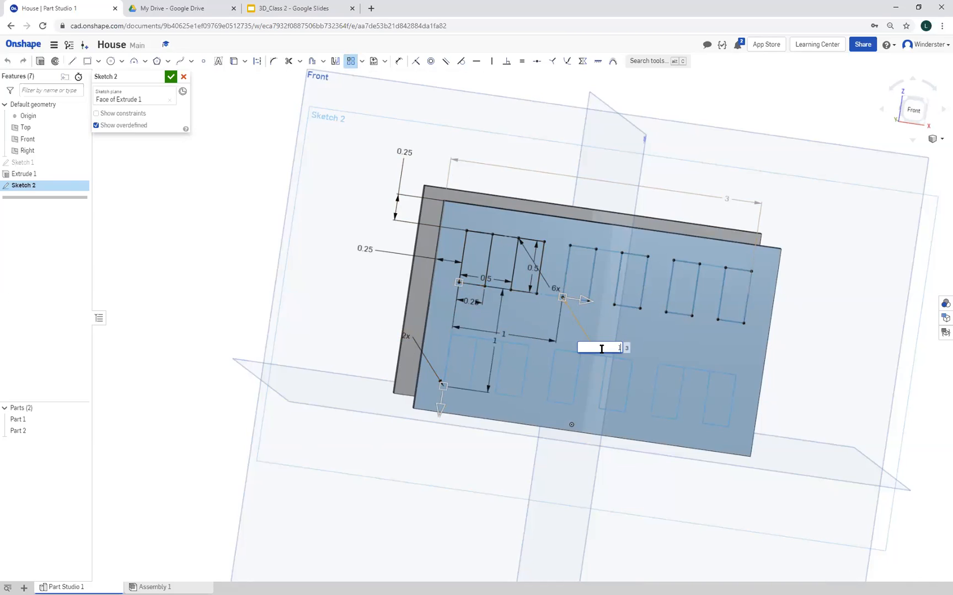
{"action": "key", "text": "Return"}
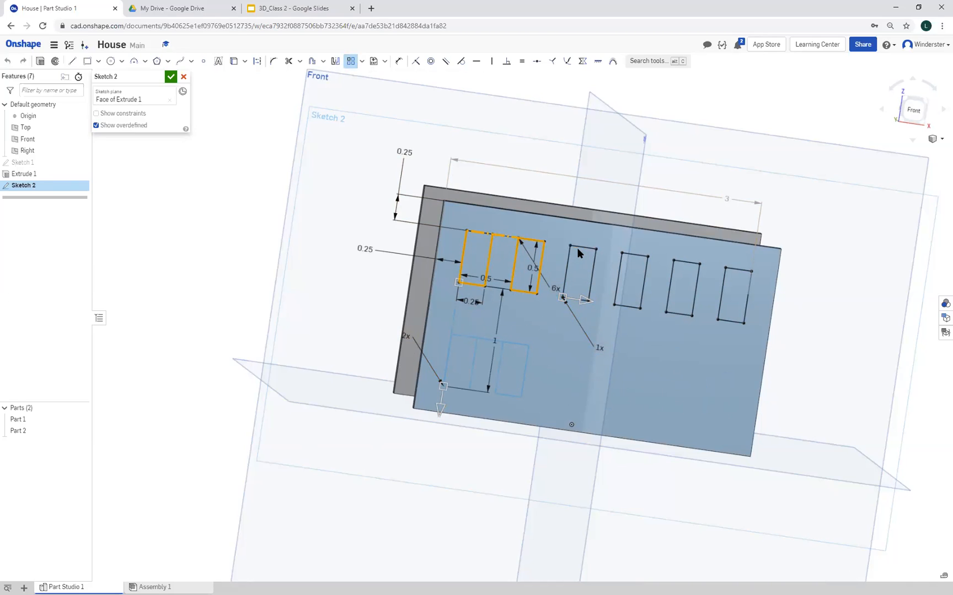
Add the third window rectangle and the first window's missed top edge to the pattern selection
{"action": "left_click", "coordinate": [592, 267]}
{"action": "scroll", "coordinate": [580, 299], "scroll_direction": "up", "scroll_amount": 5}
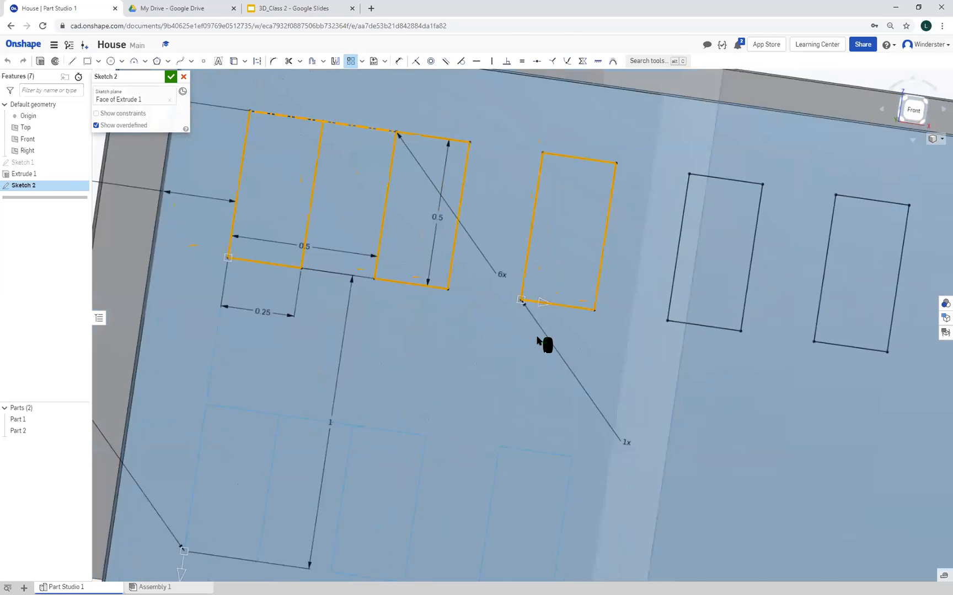
{"action": "scroll", "coordinate": [436, 248], "scroll_direction": "down", "scroll_amount": 5}
{"action": "scroll", "coordinate": [449, 222], "scroll_direction": "up", "scroll_amount": 5}
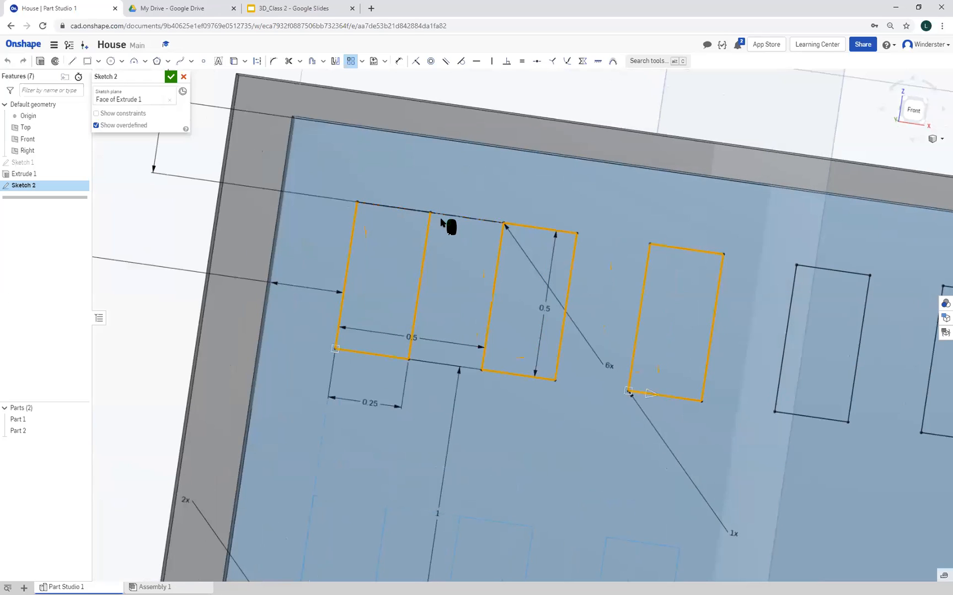
{"action": "scroll", "coordinate": [394, 212], "scroll_direction": "up", "scroll_amount": 5}
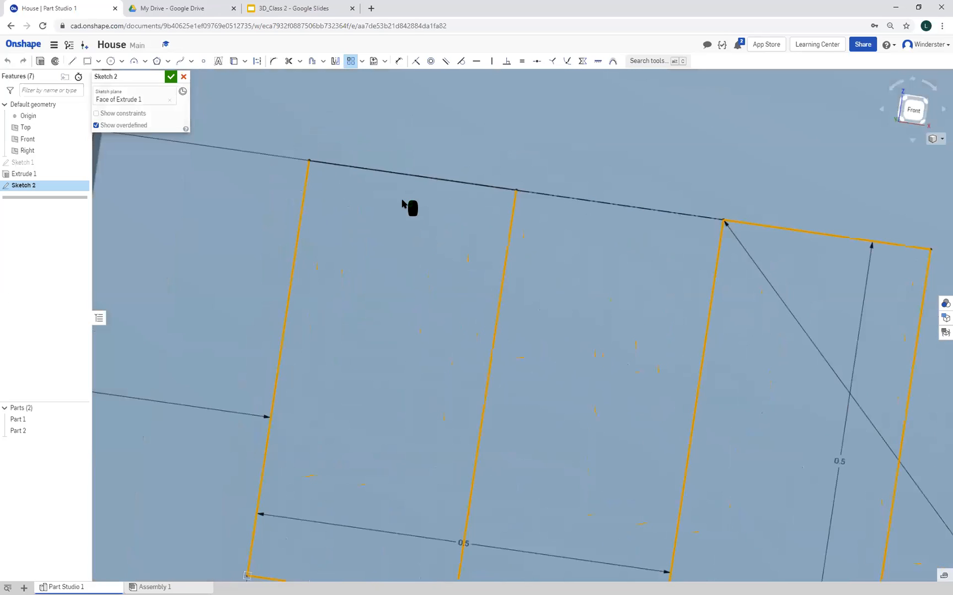
{"action": "left_click", "coordinate": [417, 176]}
{"action": "scroll", "coordinate": [629, 366], "scroll_direction": "down", "scroll_amount": 1}
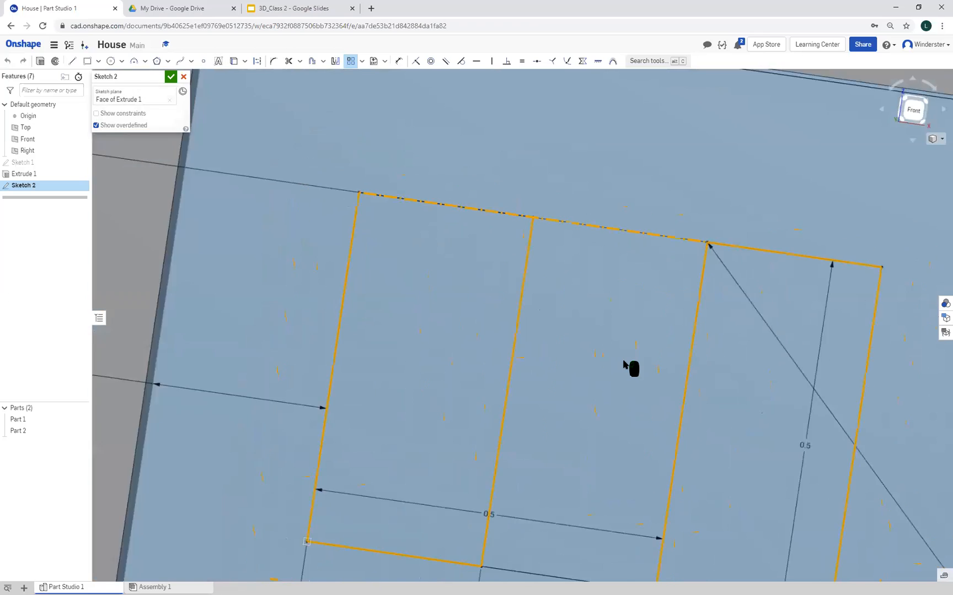
{"action": "scroll", "coordinate": [629, 366], "scroll_direction": "down", "scroll_amount": 5}
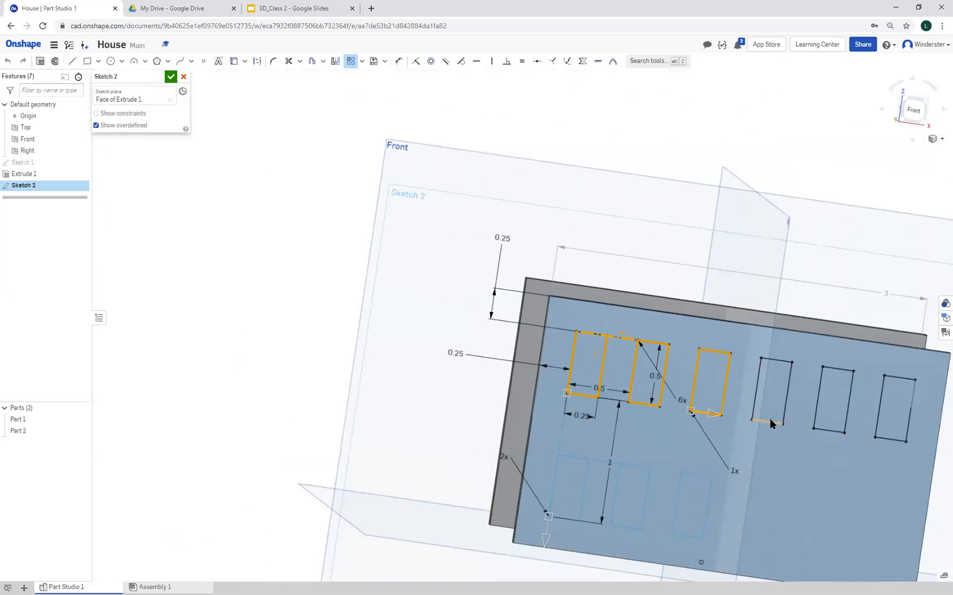
Add the remaining three window rectangles to the pattern selection and finish the pattern to create a lower row of windows
{"action": "left_click", "coordinate": [774, 423]}
{"action": "left_click", "coordinate": [785, 392]}
{"action": "left_click", "coordinate": [775, 359]}
{"action": "left_click", "coordinate": [756, 372]}
{"action": "left_click", "coordinate": [818, 393]}
{"action": "left_click", "coordinate": [847, 398]}
{"action": "left_click", "coordinate": [835, 368]}
{"action": "left_click", "coordinate": [831, 431]}
{"action": "left_click", "coordinate": [889, 440]}
{"action": "left_click", "coordinate": [910, 405]}
{"action": "left_click", "coordinate": [878, 406]}
{"action": "left_click", "coordinate": [892, 376]}
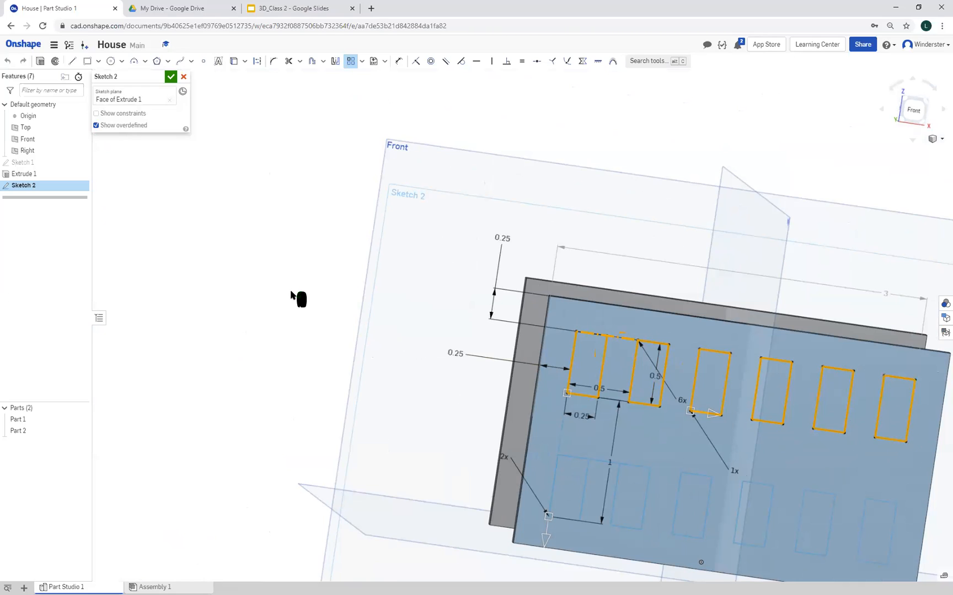
{"action": "key", "text": "Return"}
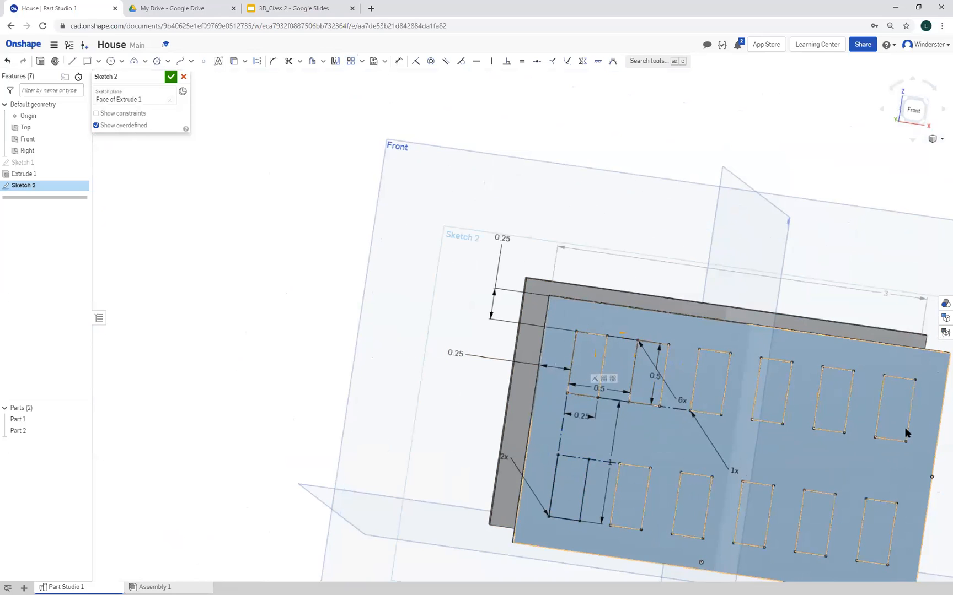
Delete the two middle window rectangles in the lower row
{"action": "middle_click_drag", "start_coordinate": [180, 234], "coordinate": [156, 216]}
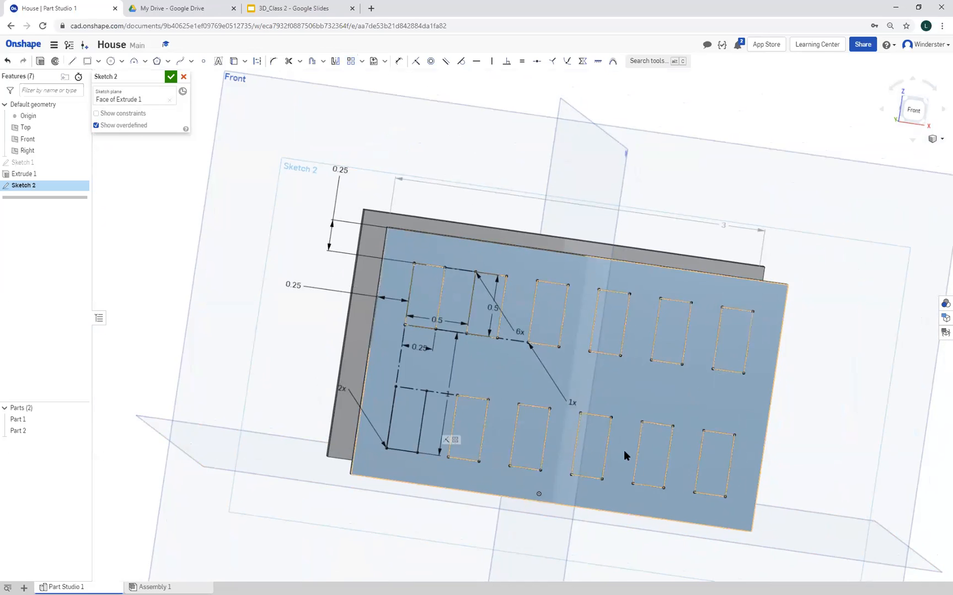
{"action": "left_click", "coordinate": [539, 406]}
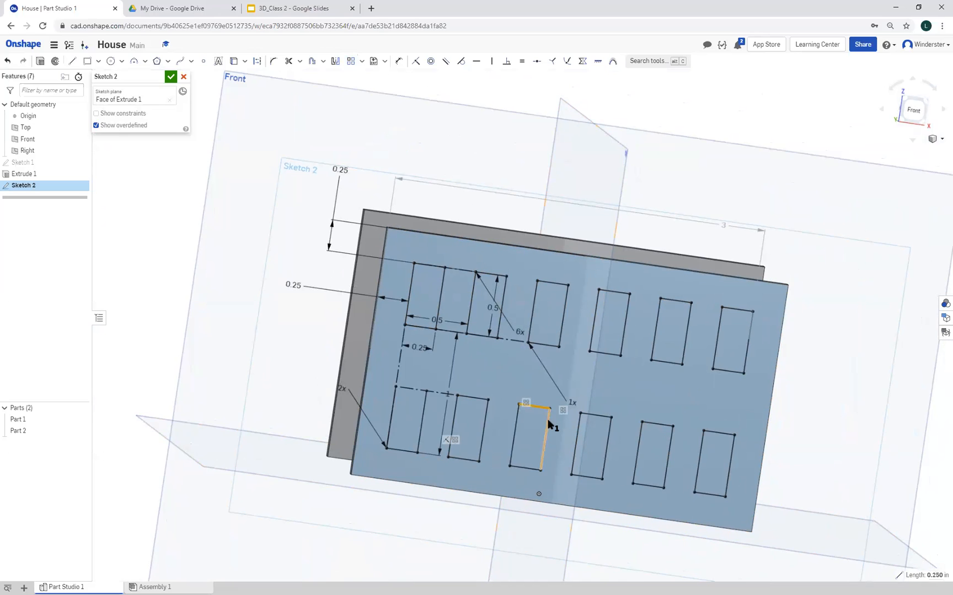
{"action": "left_click", "coordinate": [542, 448]}
{"action": "left_click", "coordinate": [528, 467]}
{"action": "left_click", "coordinate": [591, 413]}
{"action": "left_click", "coordinate": [605, 442]}
{"action": "left_click", "coordinate": [588, 475]}
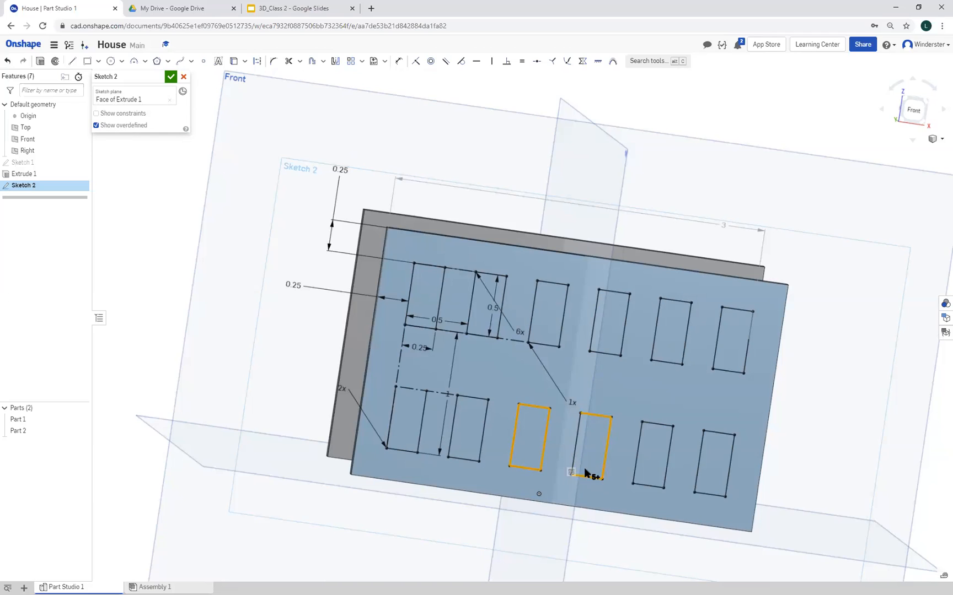
{"action": "left_click", "coordinate": [574, 451]}
{"action": "key", "text": "Delete"}
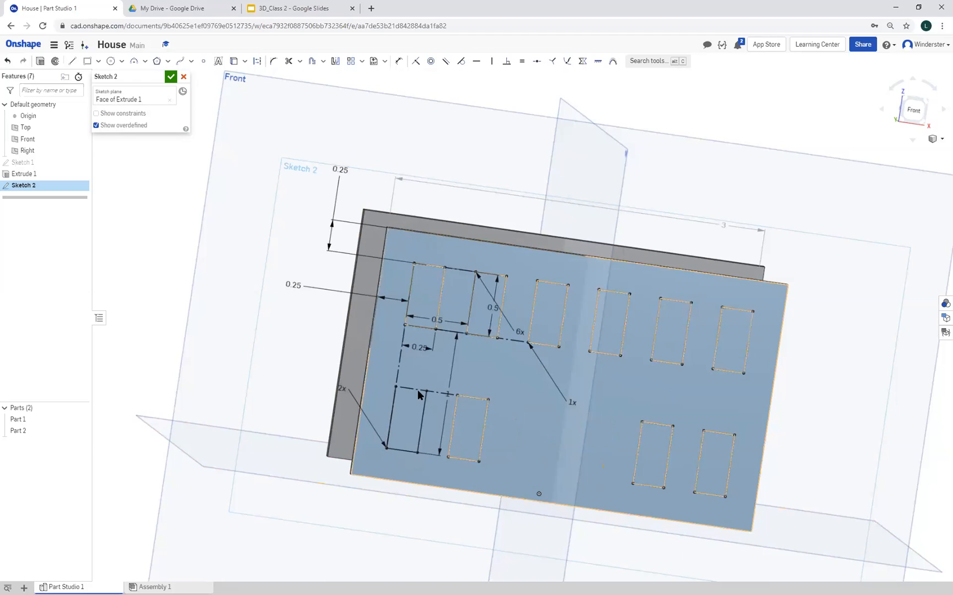
{"action": "left_click", "coordinate": [72, 62]}
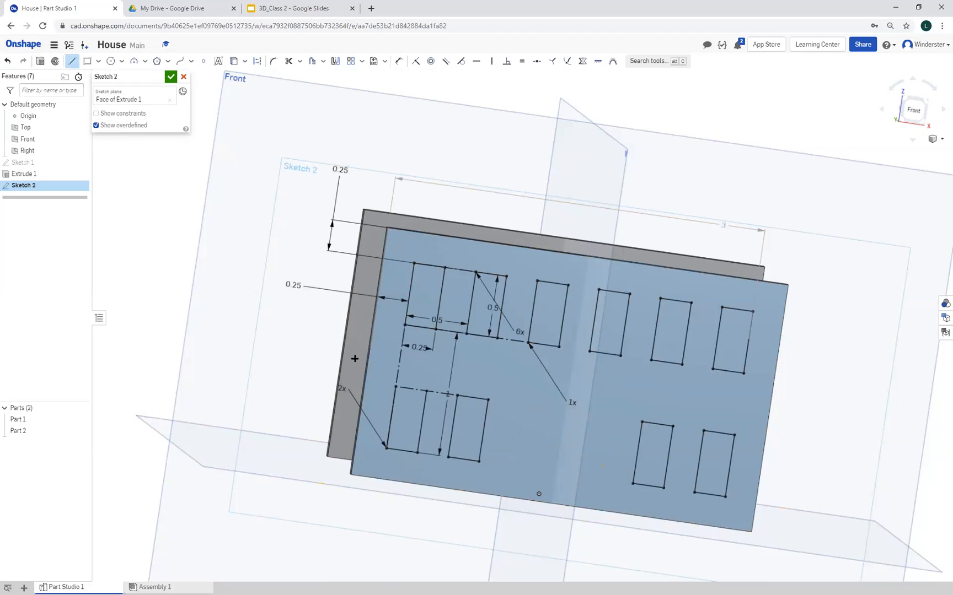
{"action": "left_click", "coordinate": [426, 391]}
{"action": "left_click", "coordinate": [75, 62]}
Undo the lower window row and select all four edges of the last upper window for a new linear pattern
{"action": "left_click", "coordinate": [8, 62]}
{"action": "left_click", "coordinate": [8, 61]}
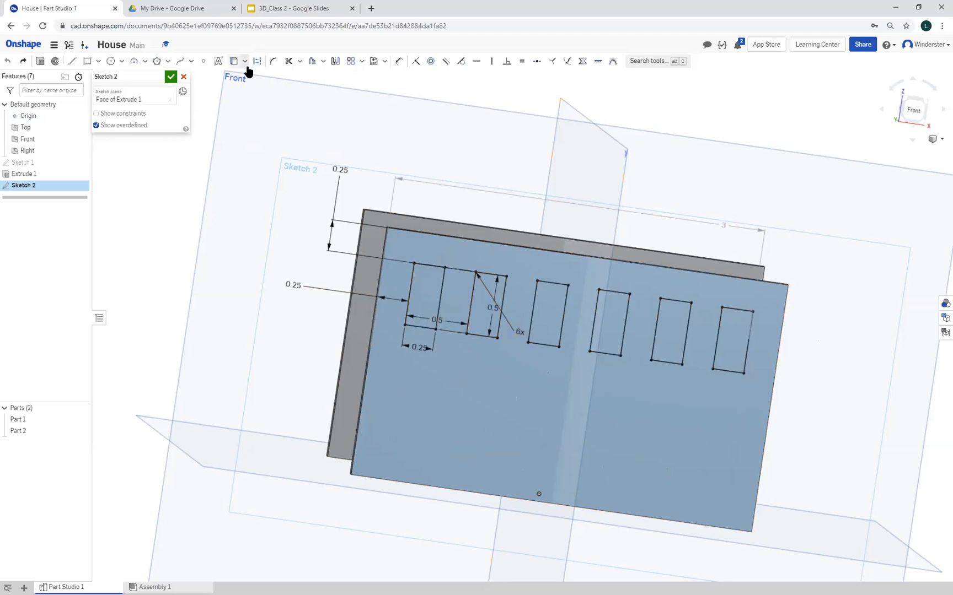
{"action": "left_click", "coordinate": [353, 62]}
{"action": "left_click", "coordinate": [731, 372]}
{"action": "left_click", "coordinate": [745, 348]}
{"action": "left_click", "coordinate": [738, 310]}
{"action": "left_click", "coordinate": [717, 331]}
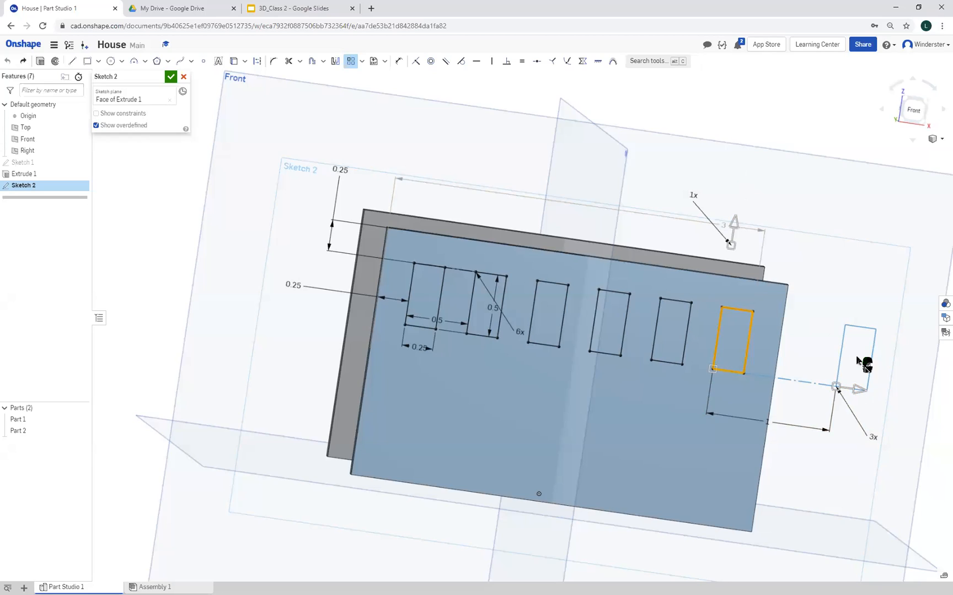
Direct the pattern's second direction downward with 2 instances, set the count along the wall to 1, and accept the sketch
{"action": "left_click", "coordinate": [873, 438]}
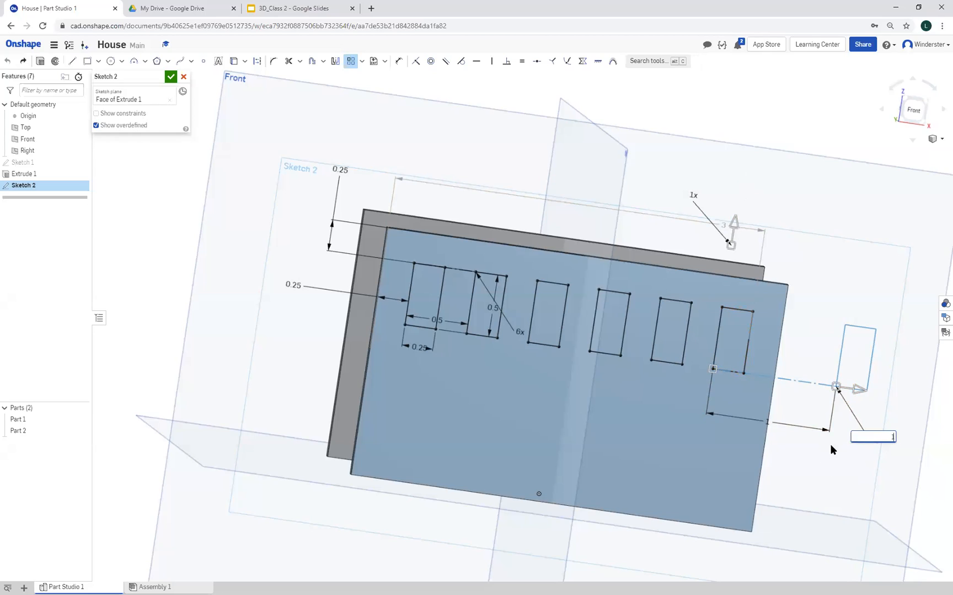
{"action": "left_click", "coordinate": [734, 219]}
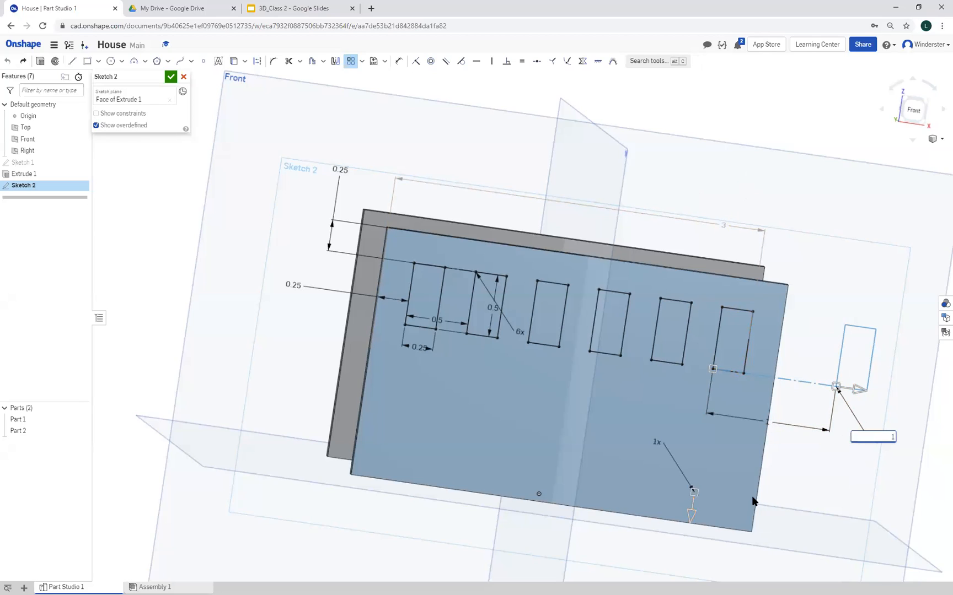
{"action": "type", "text": "3"}
{"action": "left_click", "coordinate": [659, 442]}
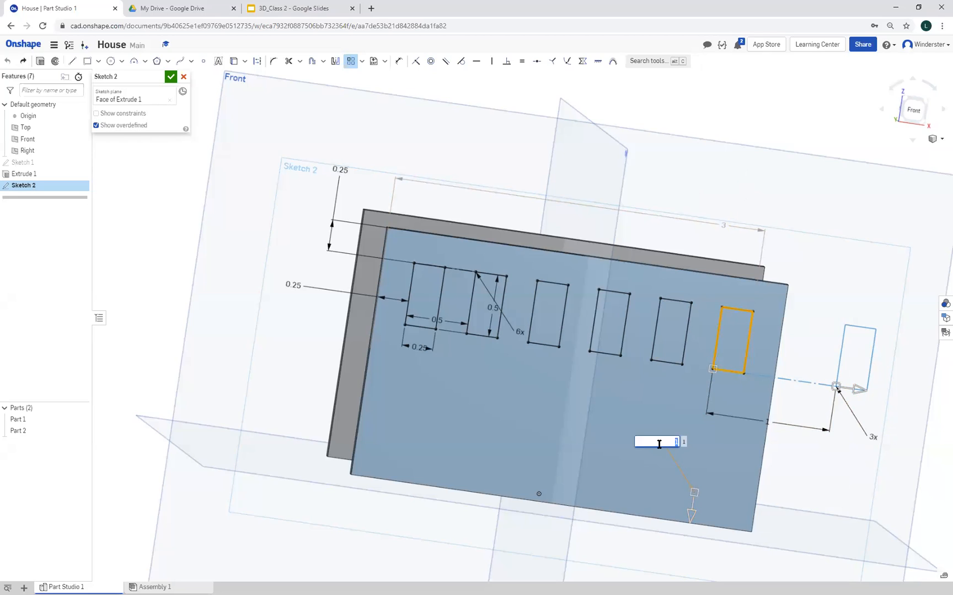
{"action": "type", "text": "2"}
{"action": "key", "text": "Return"}
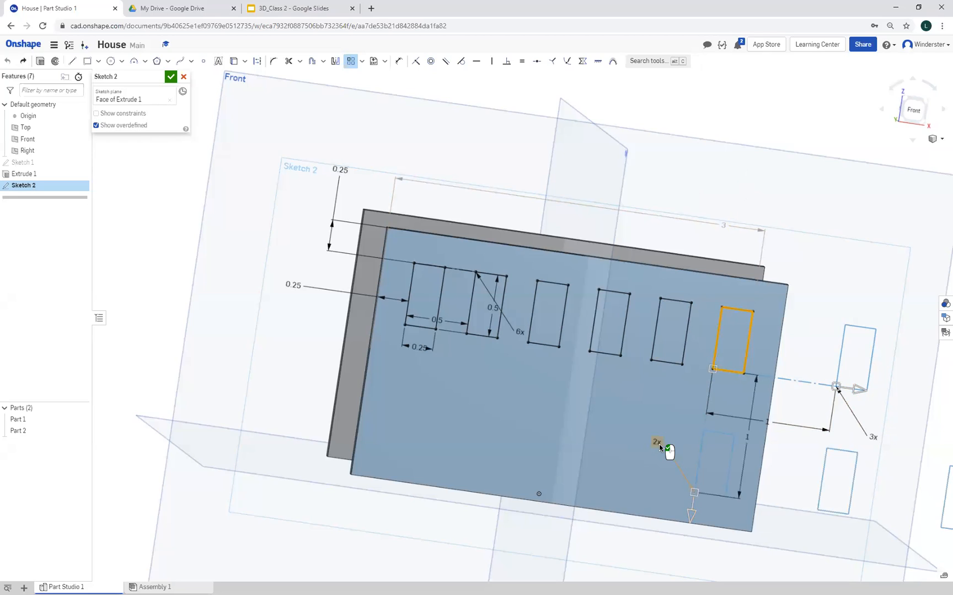
{"action": "left_click", "coordinate": [875, 436]}
{"action": "type", "text": "1"}
{"action": "key", "text": "Return"}
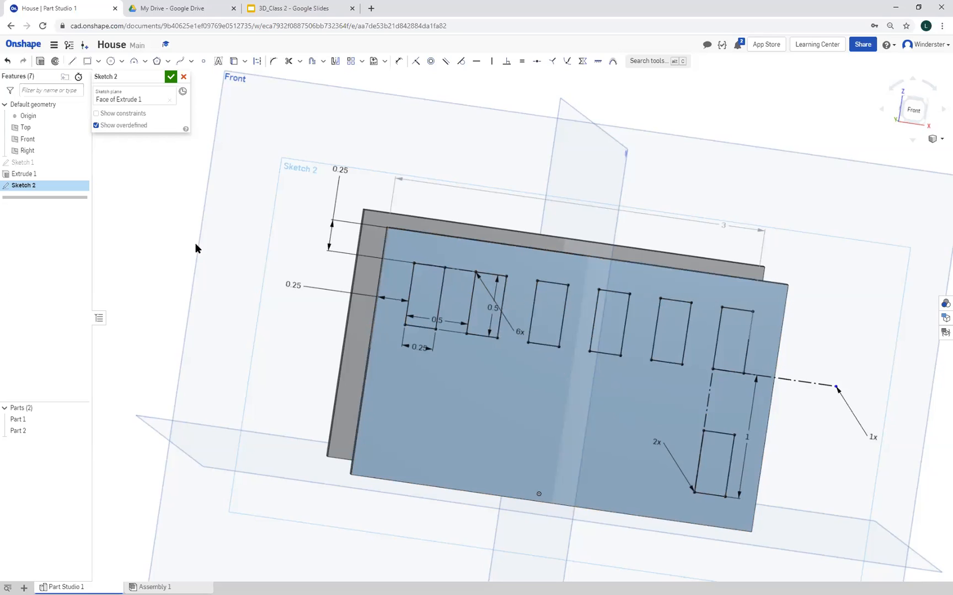
{"action": "left_click", "coordinate": [172, 77]}
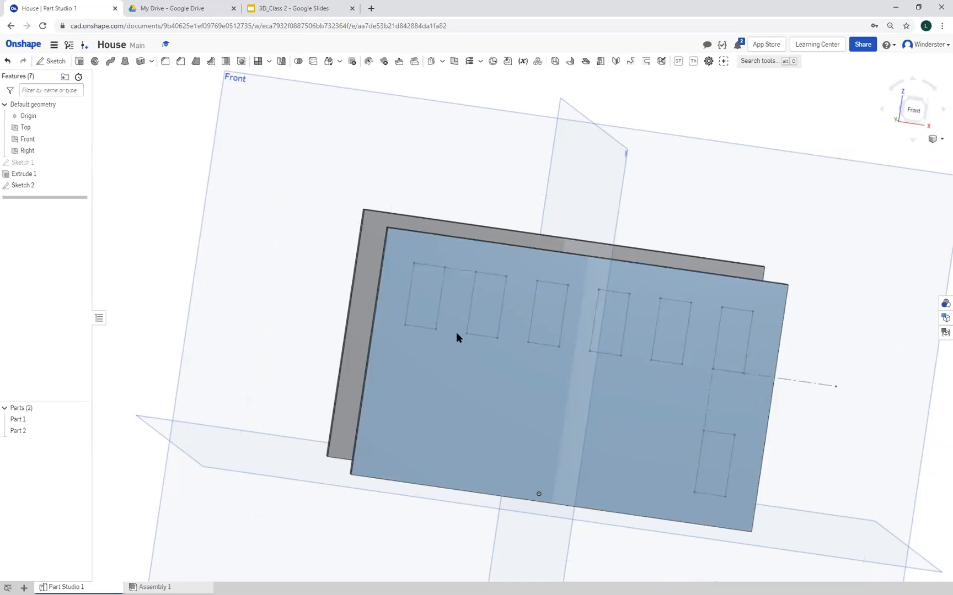
Open the wall base sketch to view its dimensions from above, and close it without changes
{"action": "double_click", "coordinate": [22, 163]}
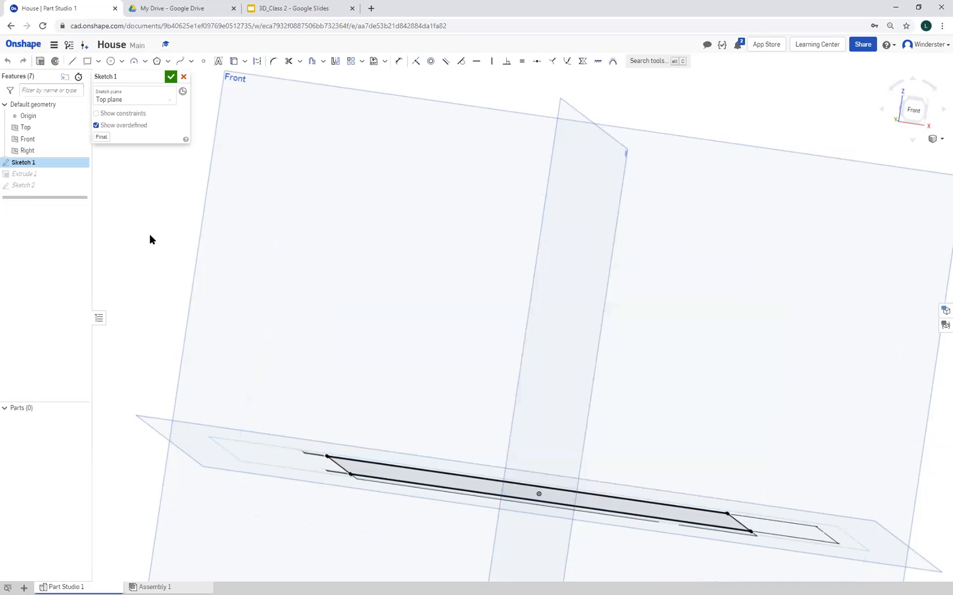
{"action": "mouse_move", "coordinate": [393, 314]}
{"action": "right_mouse_down"}
{"action": "mouse_move", "coordinate": [401, 321]}
{"action": "mouse_move", "coordinate": [417, 310]}
{"action": "mouse_move", "coordinate": [412, 333]}
{"action": "right_mouse_up"}
{"action": "scroll", "coordinate": [449, 366], "scroll_direction": "down", "scroll_amount": 5}
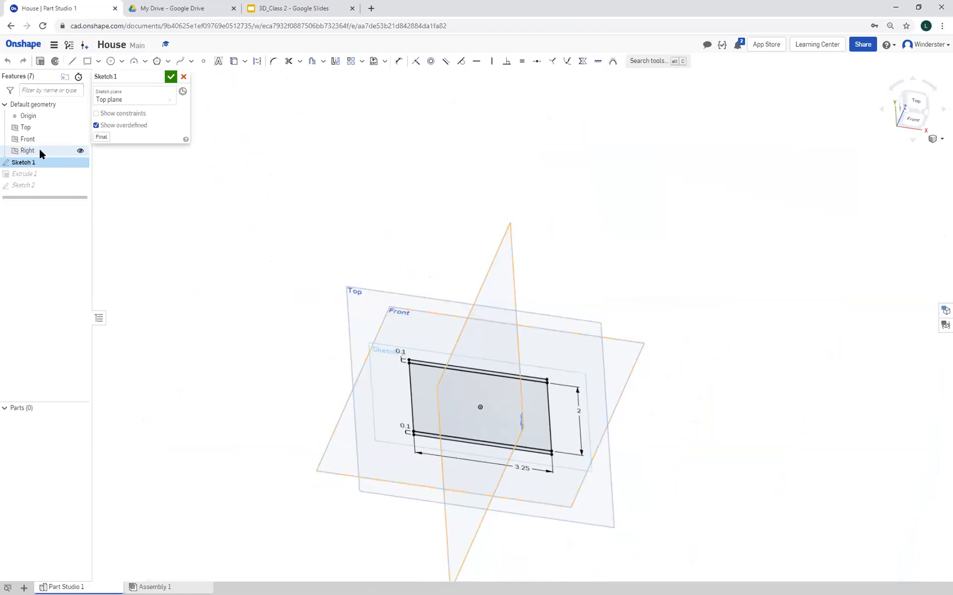
{"action": "left_click", "coordinate": [184, 77]}
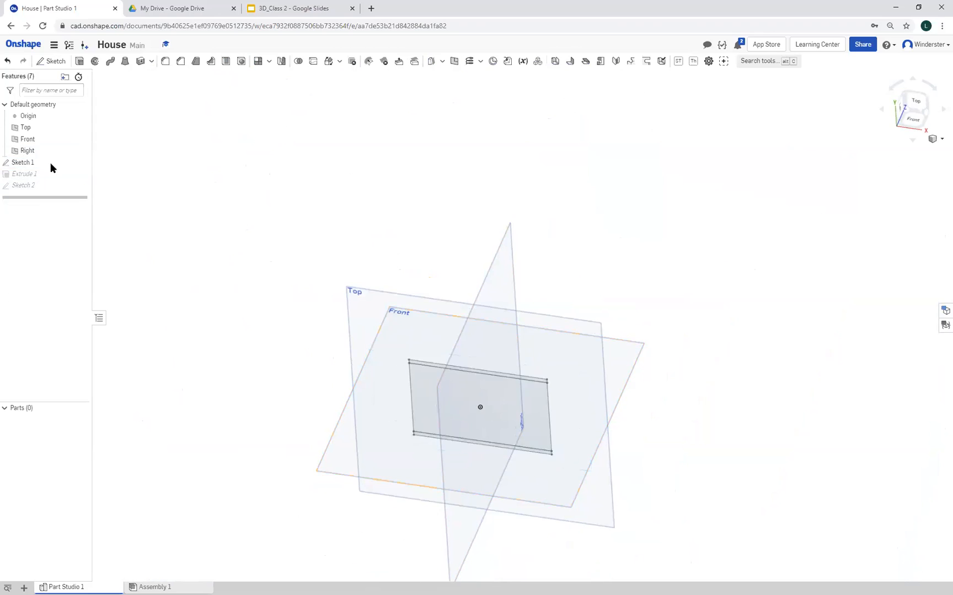
Reopen the window sketch, view it straight on to check the layout, and close it without changes
{"action": "left_click", "coordinate": [29, 186]}
{"action": "double_click", "coordinate": [28, 185]}
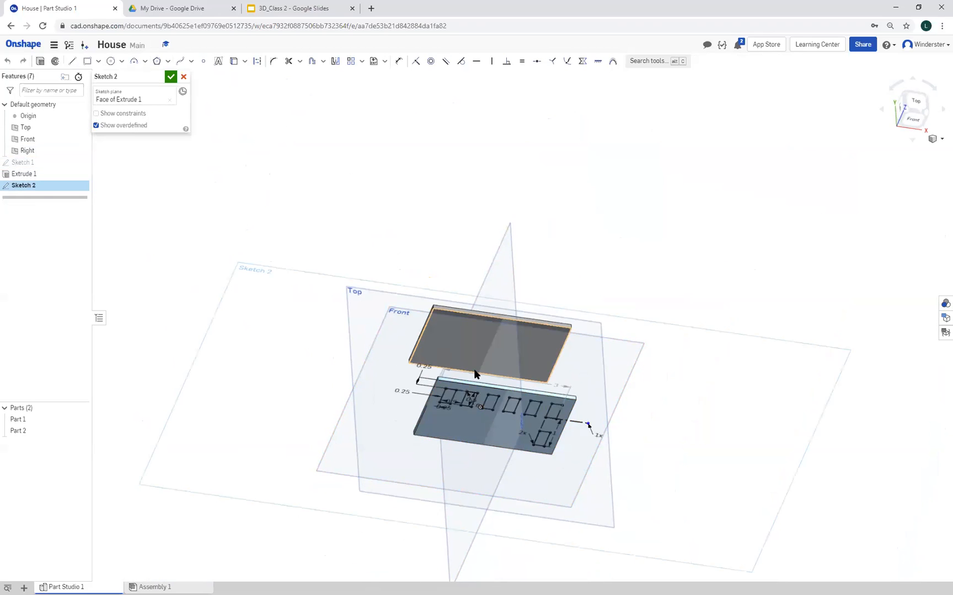
{"action": "scroll", "coordinate": [474, 371], "scroll_direction": "up", "scroll_amount": 4}
{"action": "right_click", "coordinate": [292, 461]}
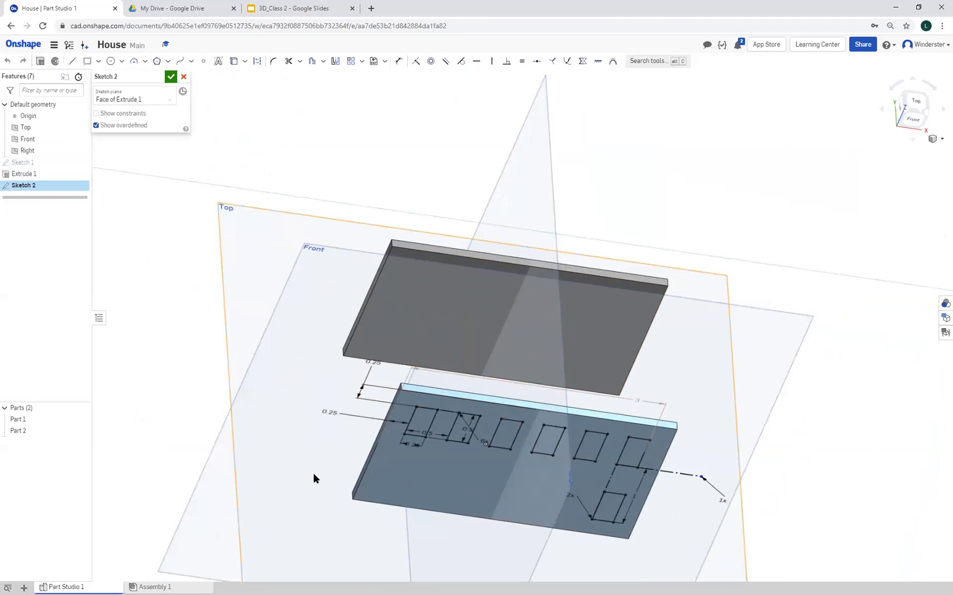
{"action": "left_click", "coordinate": [348, 583]}
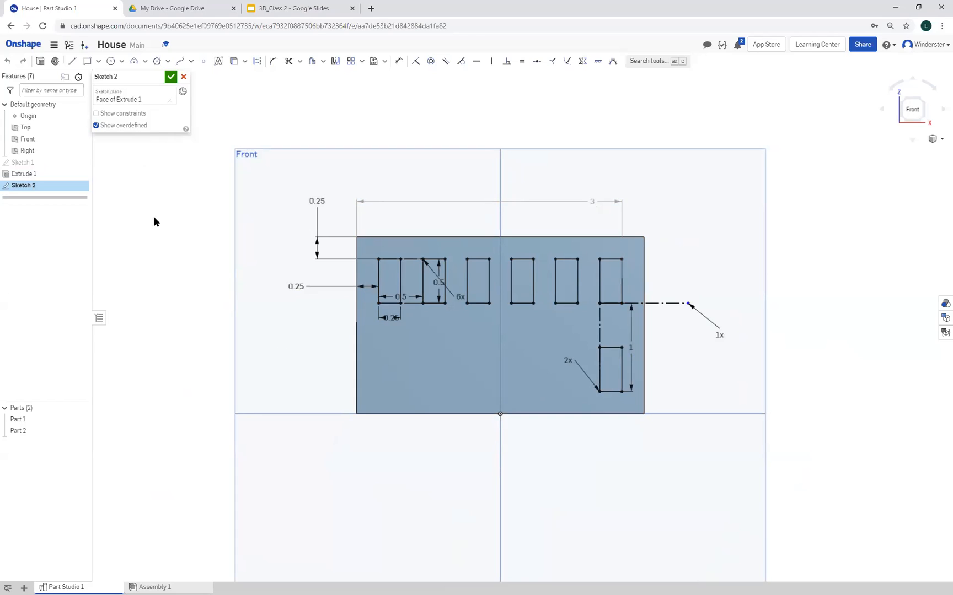
{"action": "left_click", "coordinate": [184, 78]}
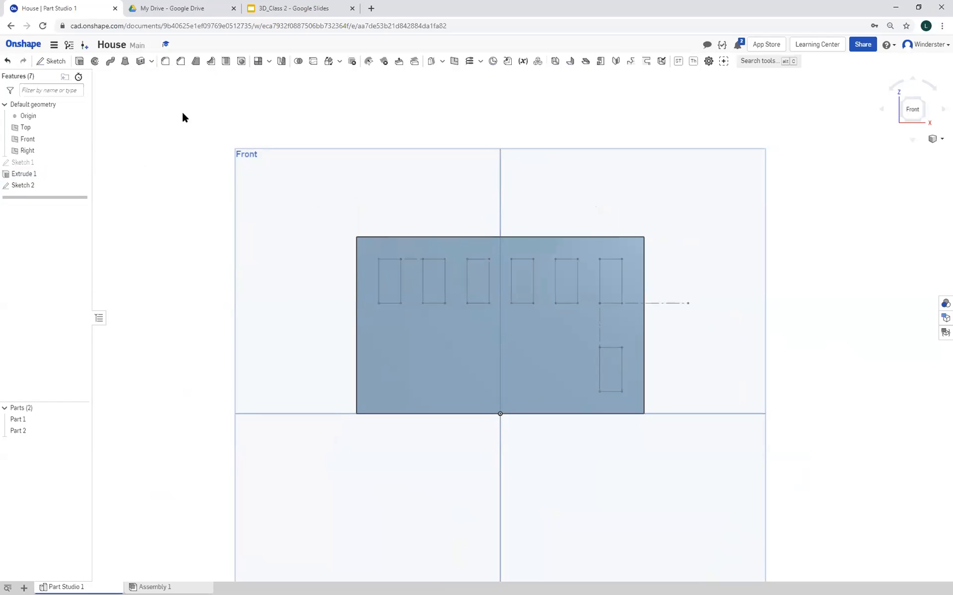
Inspect the wall length dimension in the base sketch, close it without changes, and view the walls from the front
{"action": "double_click", "coordinate": [27, 161]}
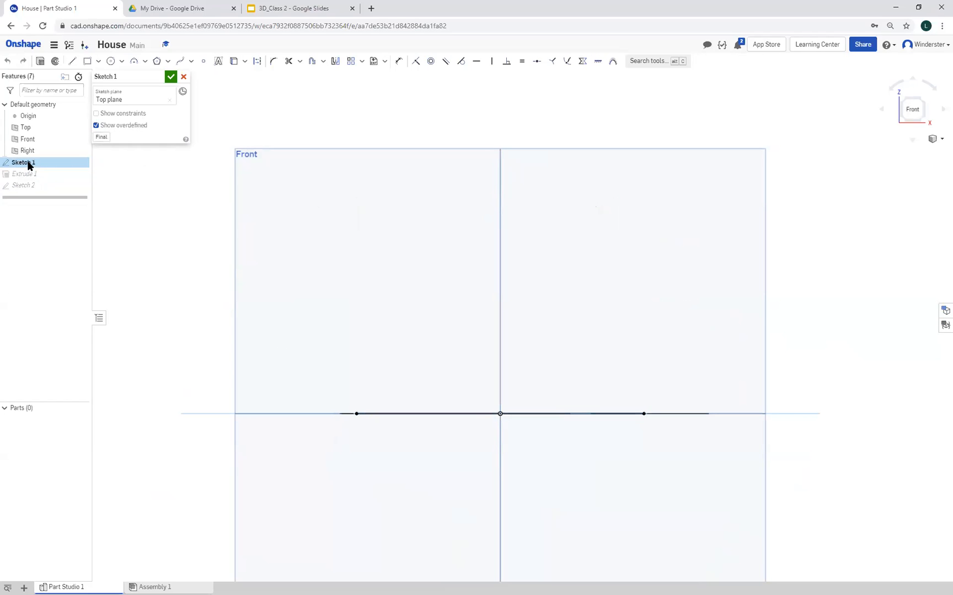
{"action": "right_click_drag", "start_coordinate": [175, 234], "coordinate": [179, 267]}
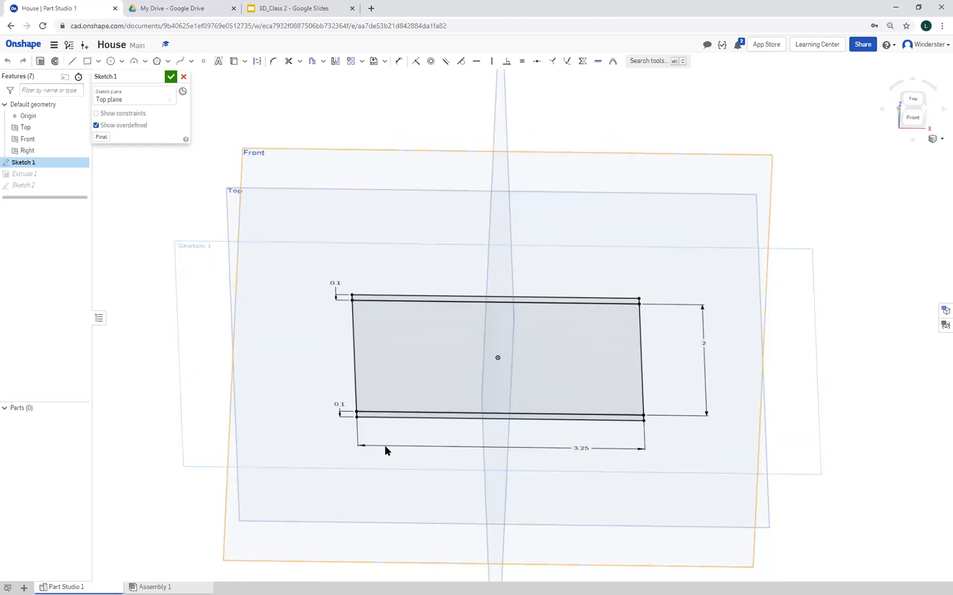
{"action": "double_click", "coordinate": [577, 450]}
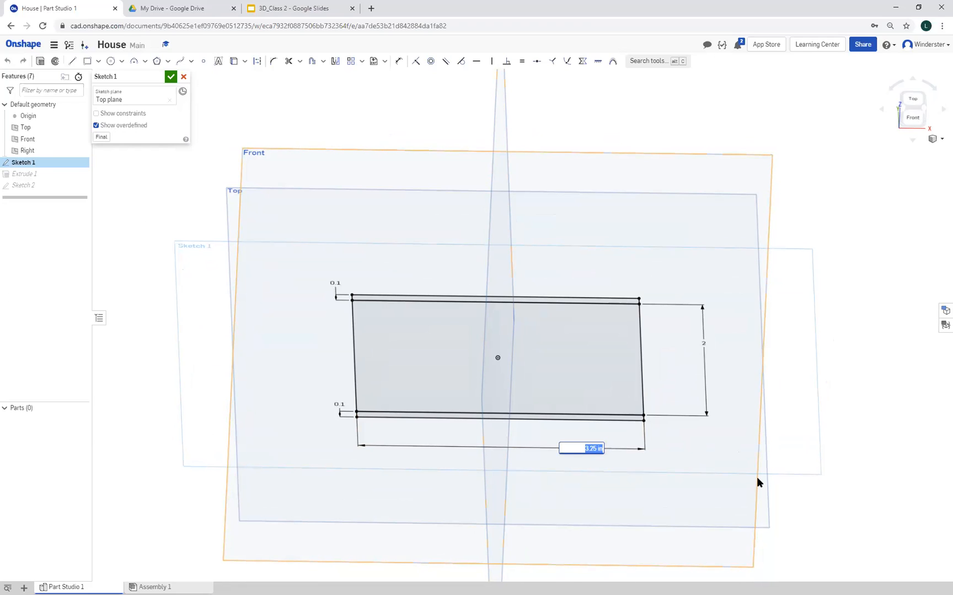
{"action": "left_click", "coordinate": [185, 79]}
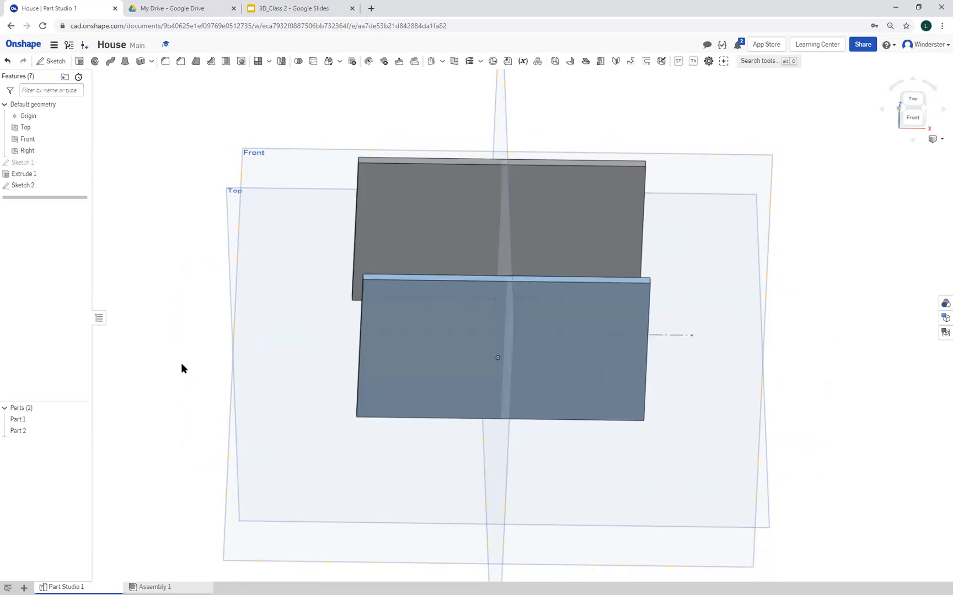
{"action": "mouse_move", "coordinate": [814, 433]}
{"action": "right_mouse_down"}
{"action": "mouse_move", "coordinate": [817, 395]}
{"action": "mouse_move", "coordinate": [826, 407]}
{"action": "mouse_move", "coordinate": [737, 360]}
{"action": "right_mouse_up"}
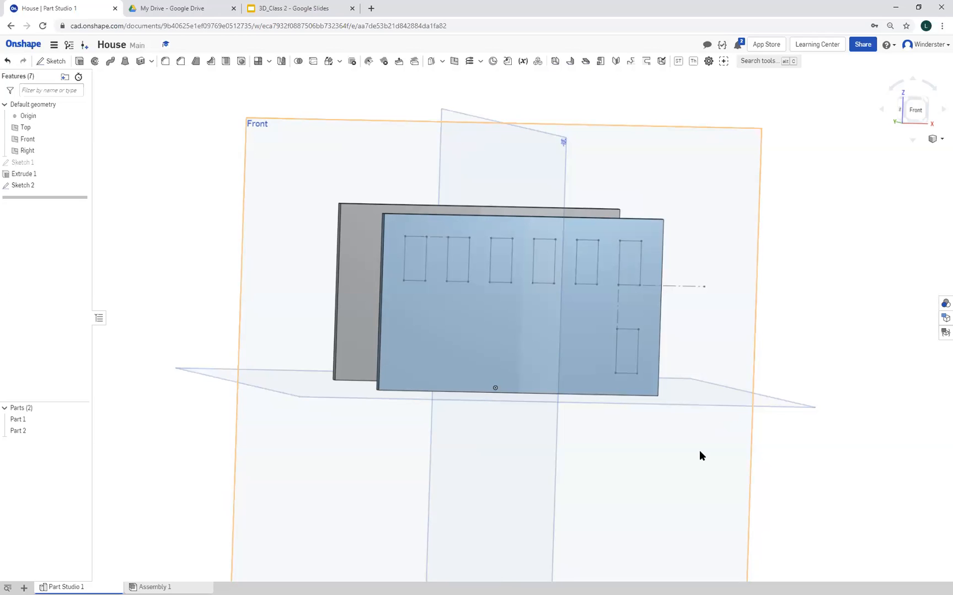
{"action": "mouse_move", "coordinate": [830, 461]}
{"action": "right_mouse_down"}
{"action": "mouse_move", "coordinate": [814, 461]}
{"action": "mouse_move", "coordinate": [830, 461]}
{"action": "right_mouse_up"}
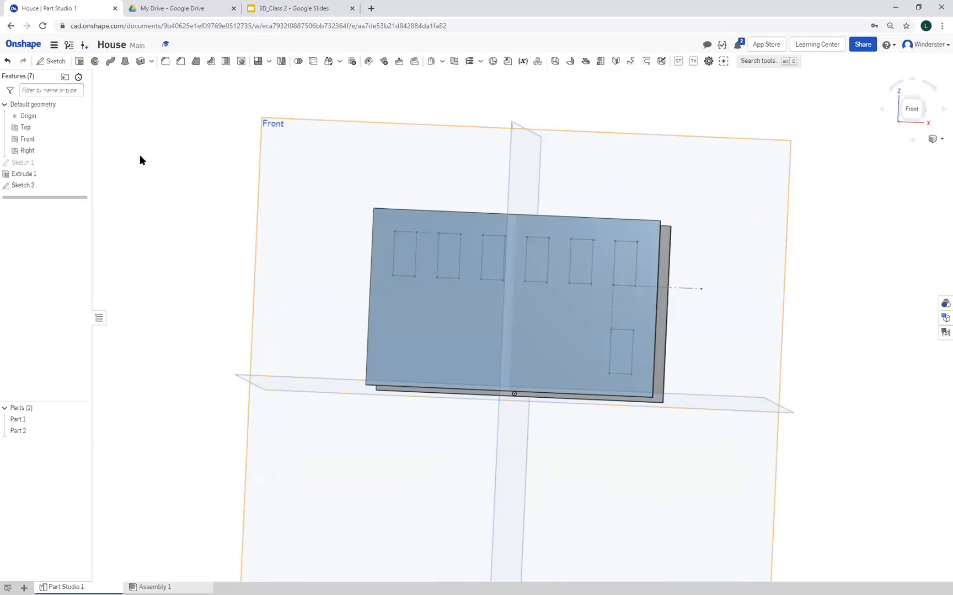
Reopen the window sketch and select the four edges of the fifth window in the upper row
{"action": "left_click", "coordinate": [39, 184]}
{"action": "double_click", "coordinate": [38, 185]}
{"action": "mouse_move", "coordinate": [100, 300]}
{"action": "right_mouse_down"}
{"action": "mouse_move", "coordinate": [118, 307]}
{"action": "mouse_move", "coordinate": [113, 301]}
{"action": "right_mouse_up"}
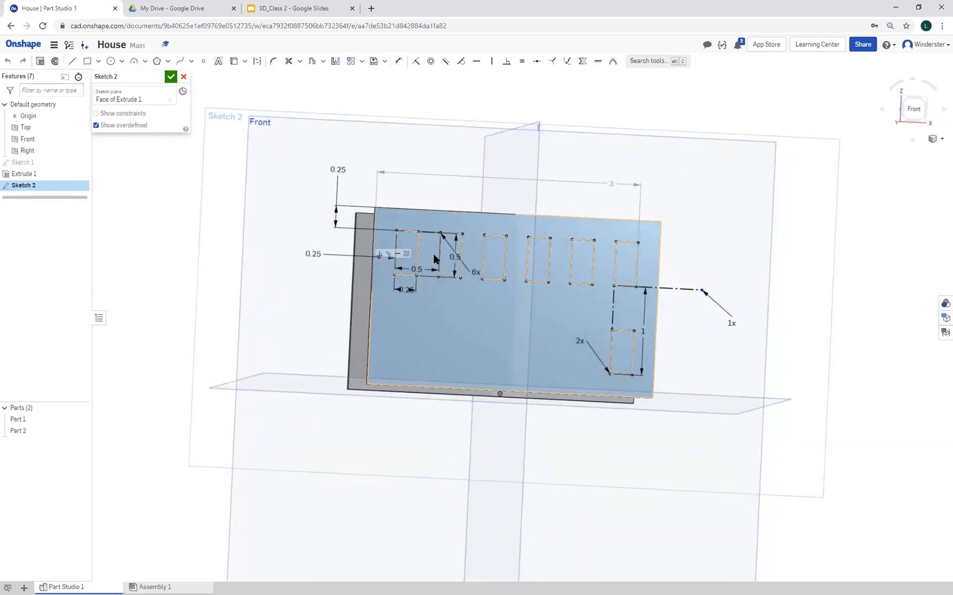
{"action": "left_click", "coordinate": [570, 262]}
{"action": "left_click", "coordinate": [592, 264]}
{"action": "left_click", "coordinate": [579, 239]}
{"action": "left_click", "coordinate": [581, 284]}
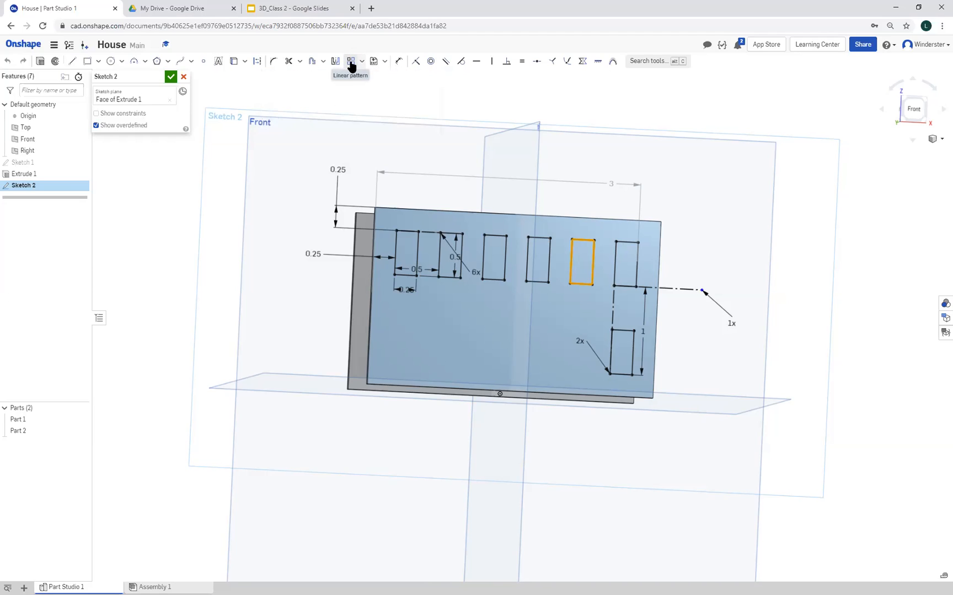
Linear-pattern the fifth window with 1 instance along the wall and 2 instances downward
{"action": "left_click", "coordinate": [351, 62]}
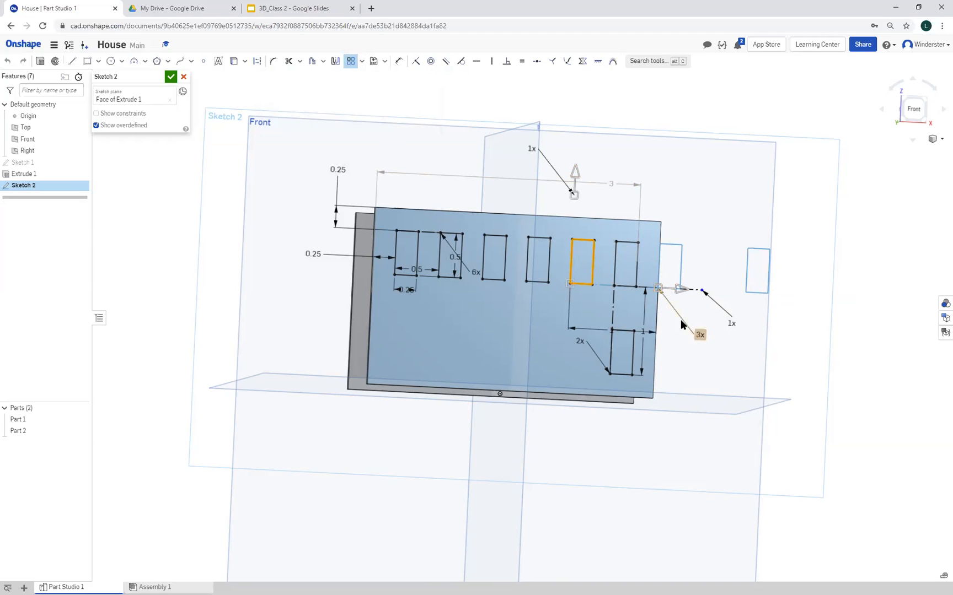
{"action": "left_click", "coordinate": [701, 334]}
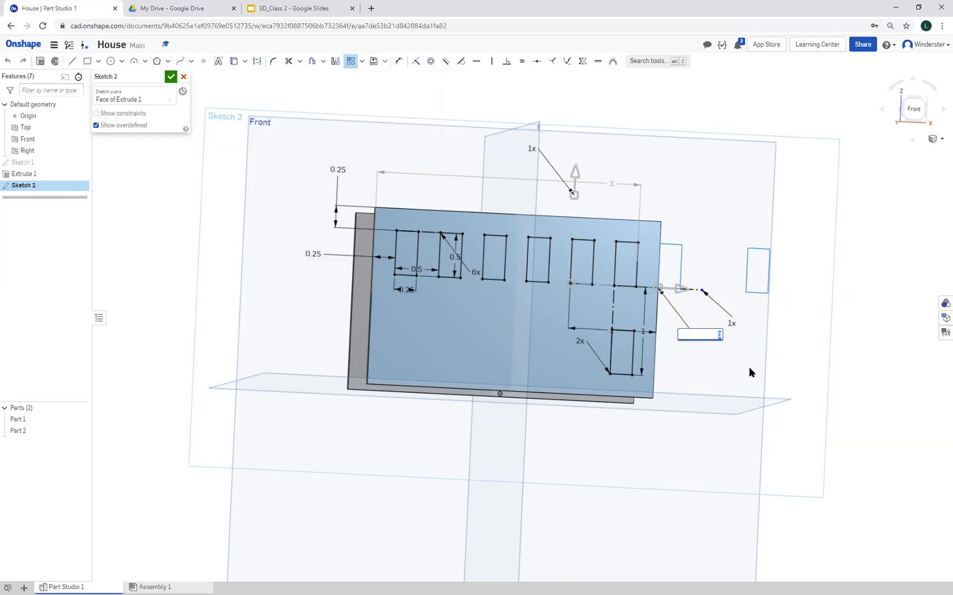
{"action": "type", "text": "1"}
{"action": "key", "text": "Return"}
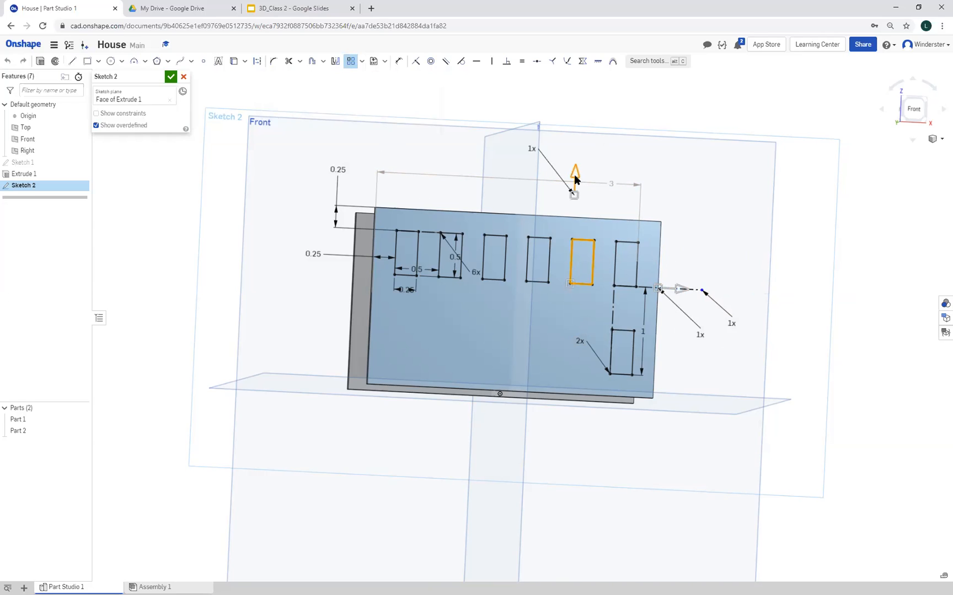
{"action": "left_click_drag", "start_coordinate": [575, 175], "coordinate": [523, 325]}
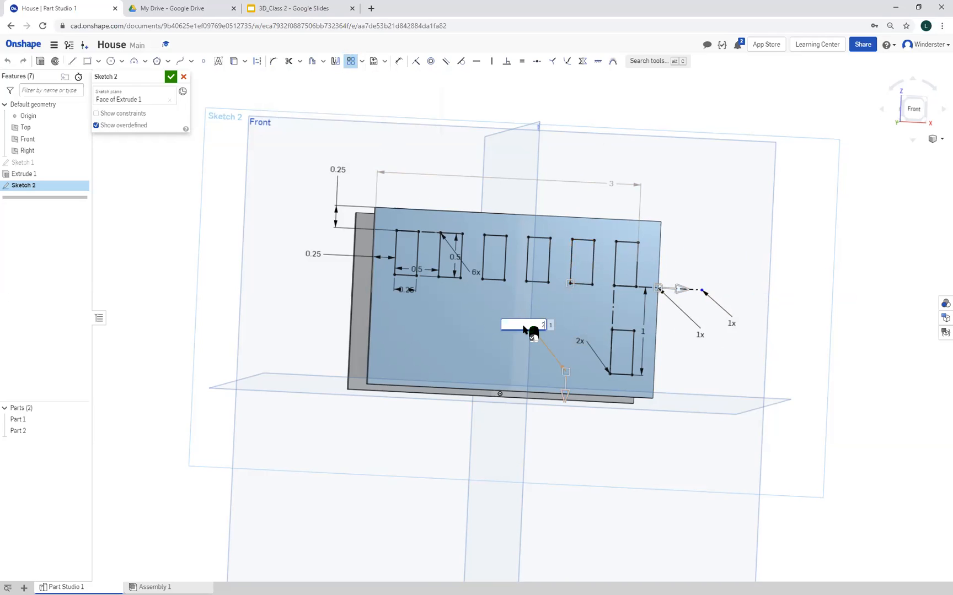
{"action": "key", "text": "Return"}
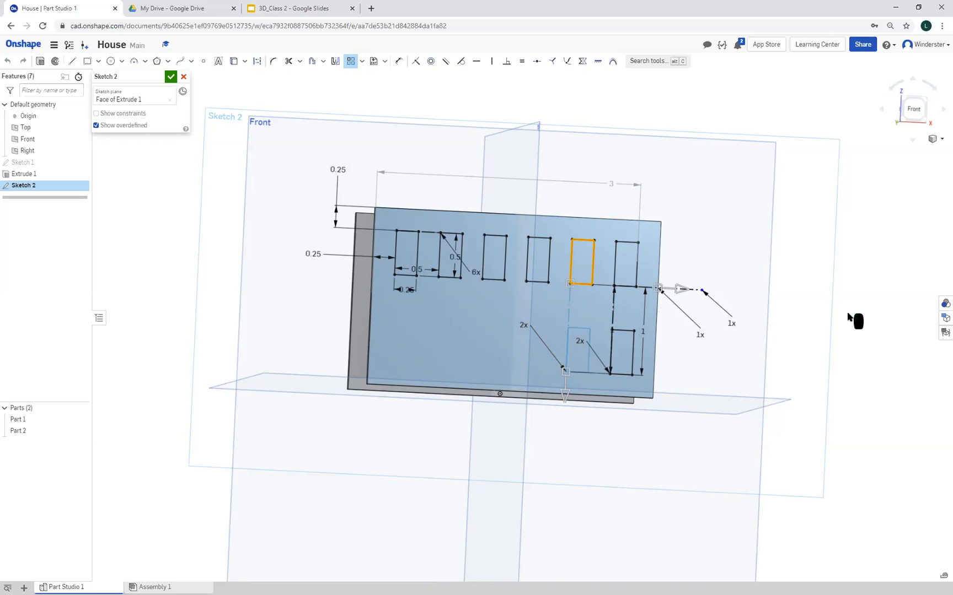
{"action": "left_click", "coordinate": [878, 310]}
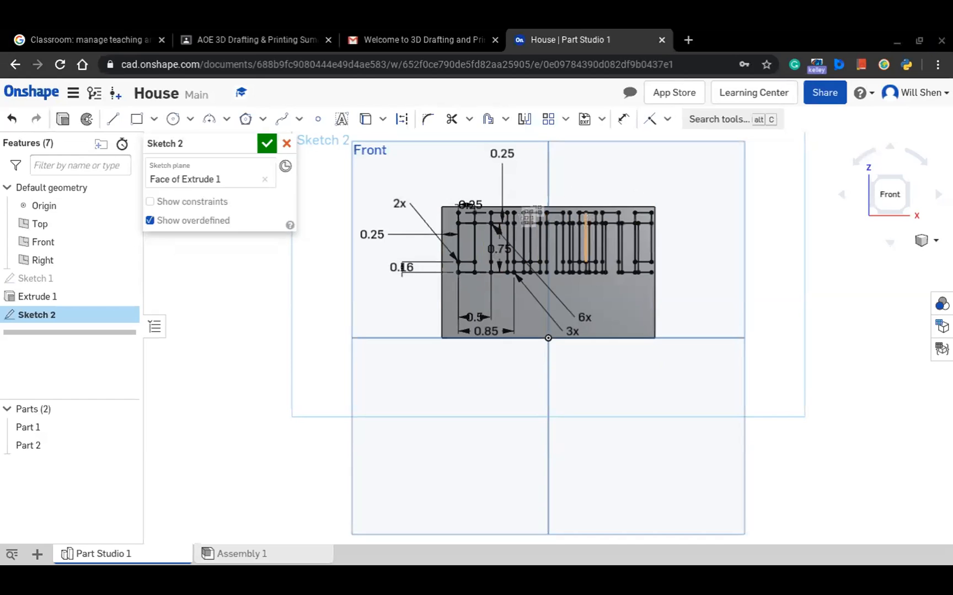
Discard and delete the cluttered window sketch, and start a new sketch on the front wall's face
{"action": "key", "text": "Delete"}
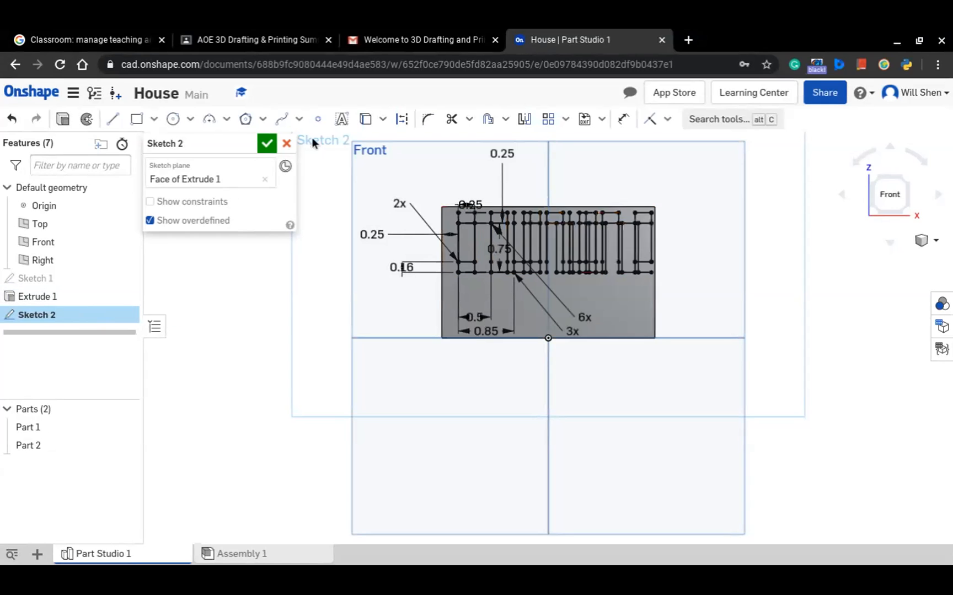
{"action": "left_click", "coordinate": [287, 143]}
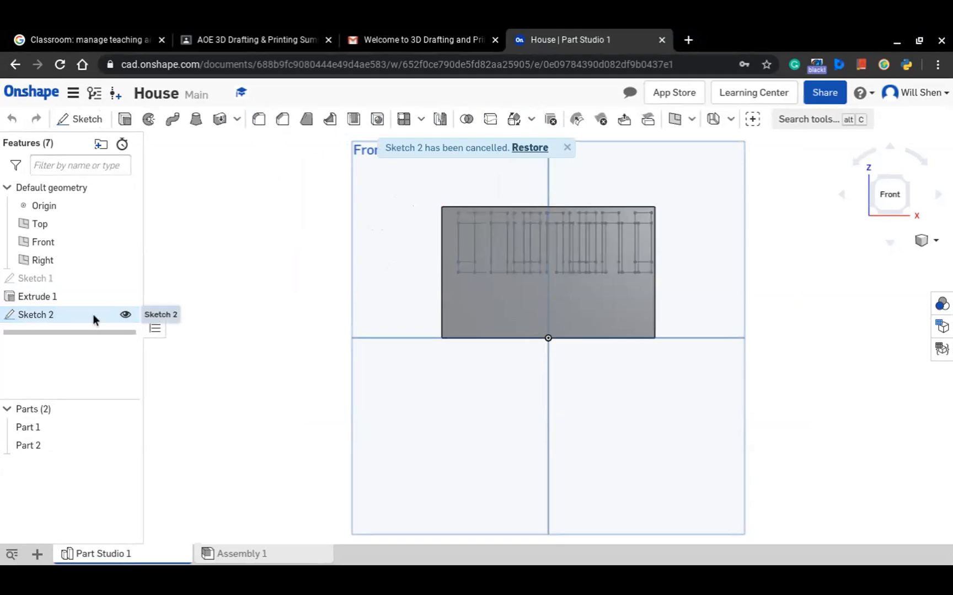
{"action": "key", "text": "Delete"}
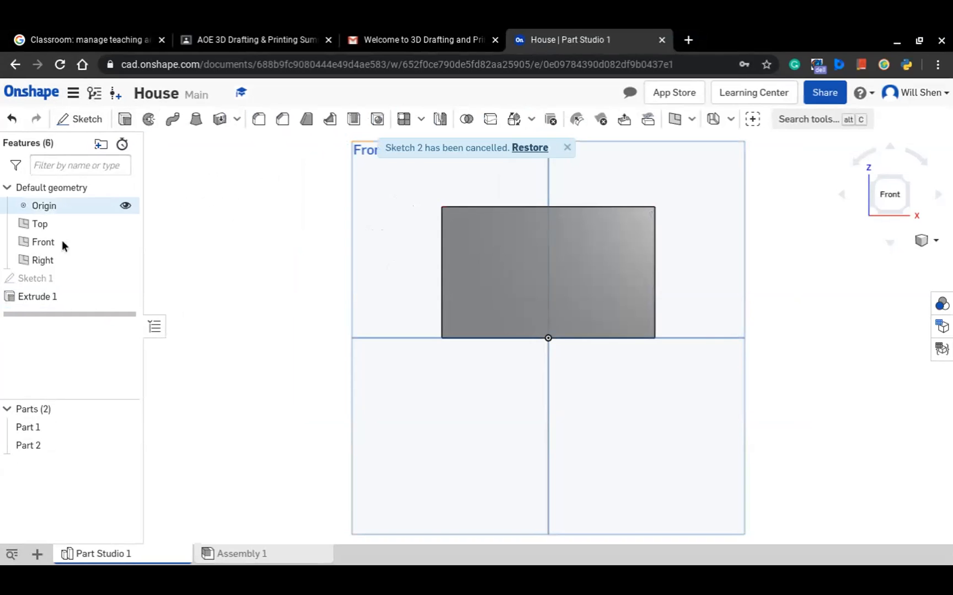
{"action": "left_click", "coordinate": [89, 119]}
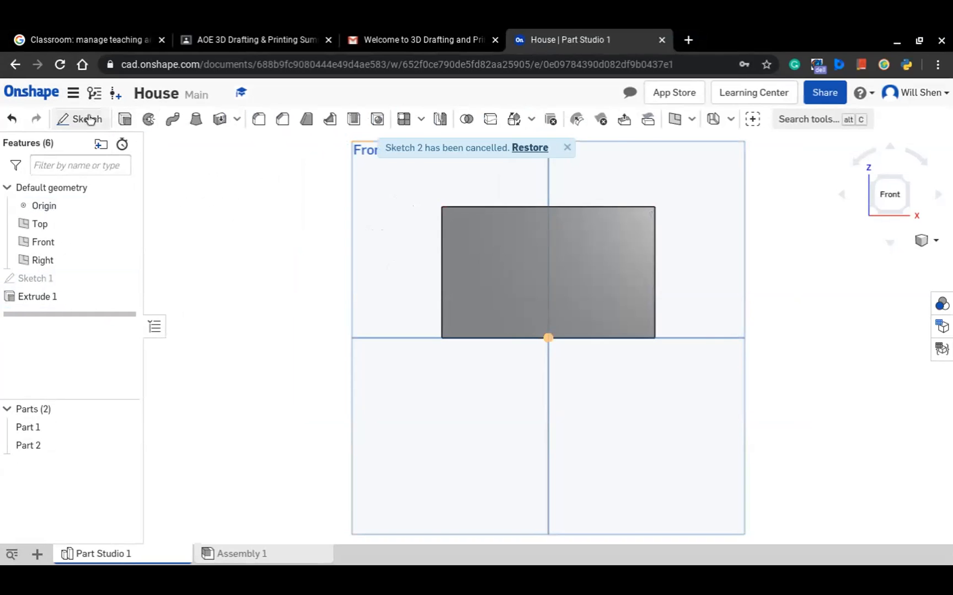
{"action": "left_click", "coordinate": [569, 276]}
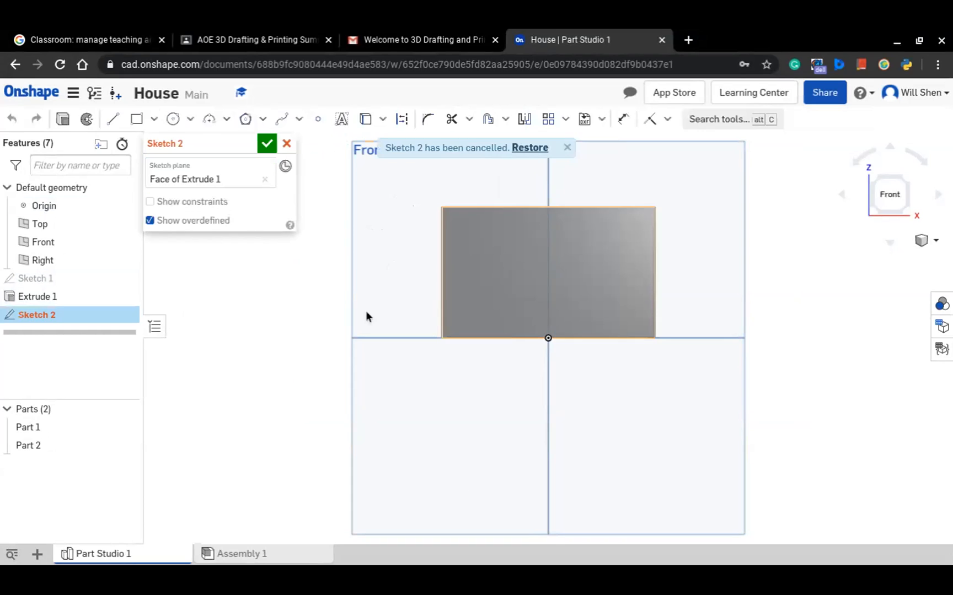
Sketch a window rectangle near the upper-left corner of the front wall's face and set its width to 0.25 in
{"action": "left_click", "coordinate": [136, 119]}
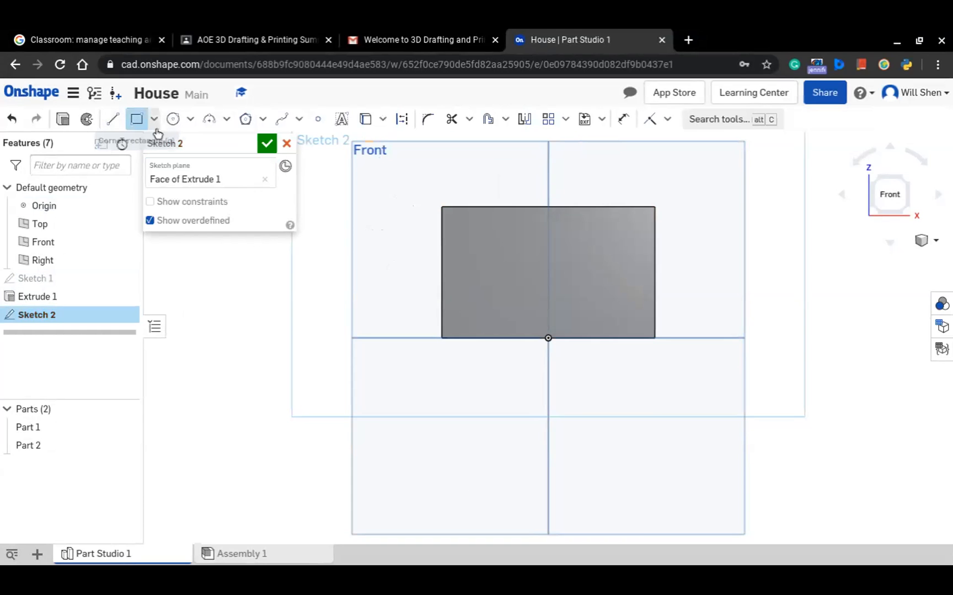
{"action": "left_click", "coordinate": [457, 223]}
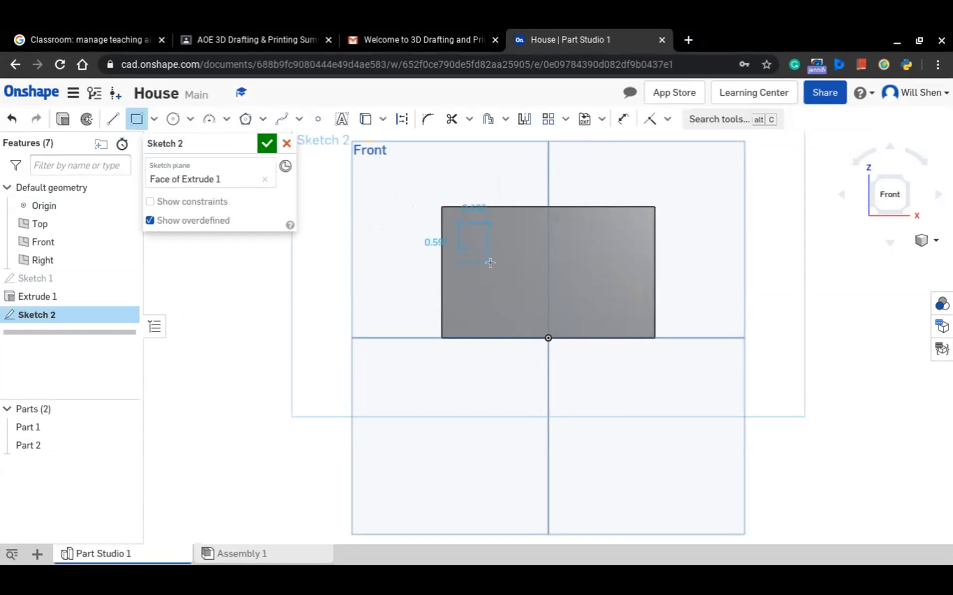
{"action": "left_click", "coordinate": [490, 262]}
{"action": "left_click", "coordinate": [623, 119]}
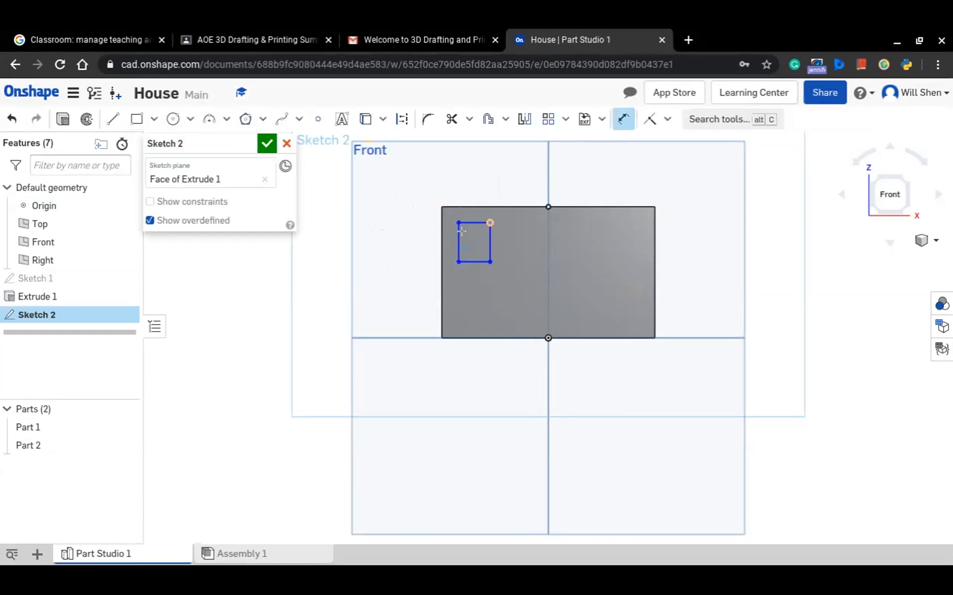
{"action": "left_click", "coordinate": [478, 262]}
{"action": "left_click", "coordinate": [480, 282]}
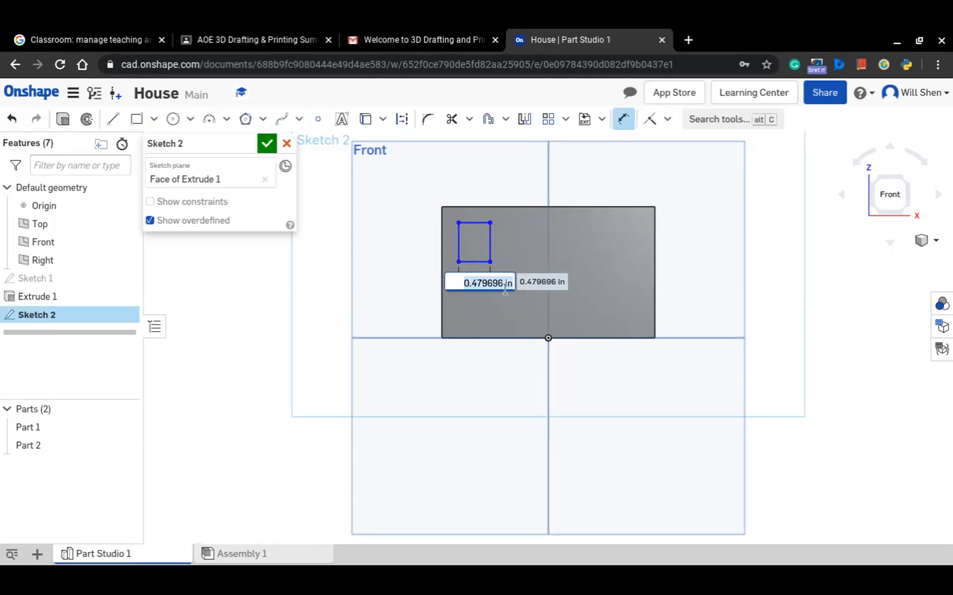
{"action": "type", "text": "0.25"}
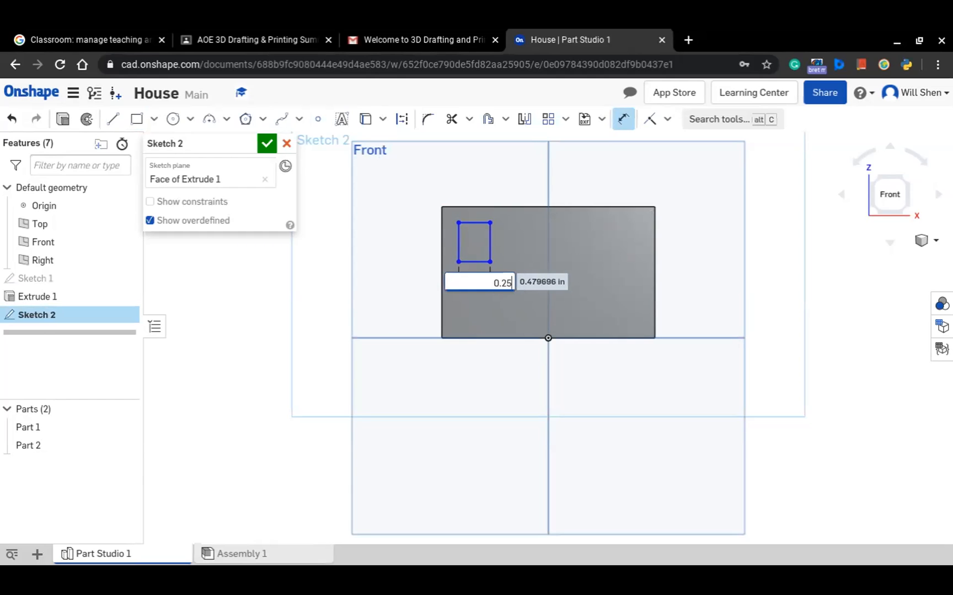
{"action": "key", "text": "Return"}
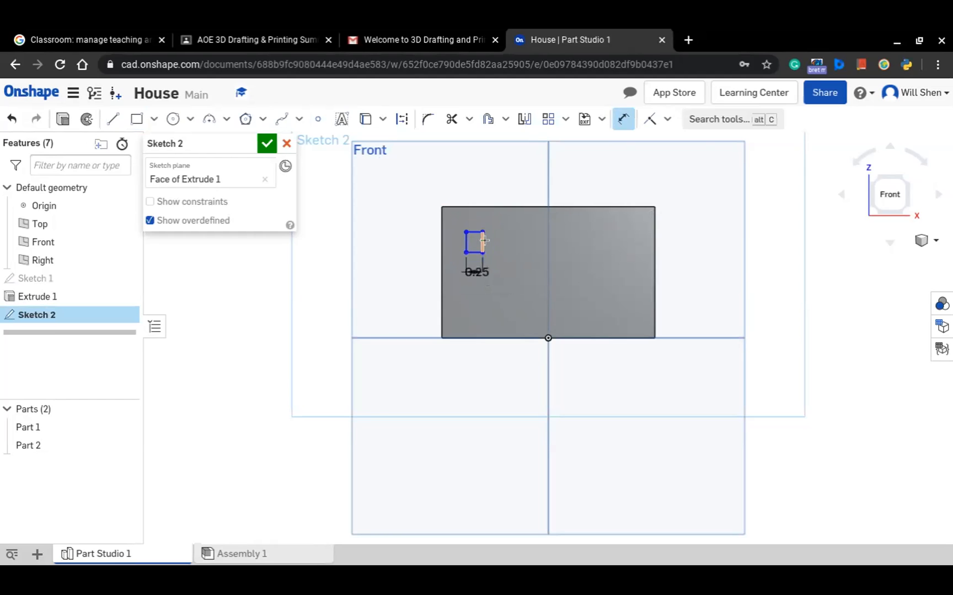
Set the window rectangle's height to 0.5 in
{"action": "left_click", "coordinate": [483, 241]}
{"action": "left_click", "coordinate": [517, 240]}
{"action": "key", "text": "BackSpace"}
{"action": "type", "text": ".5"}
{"action": "key", "text": "Return"}
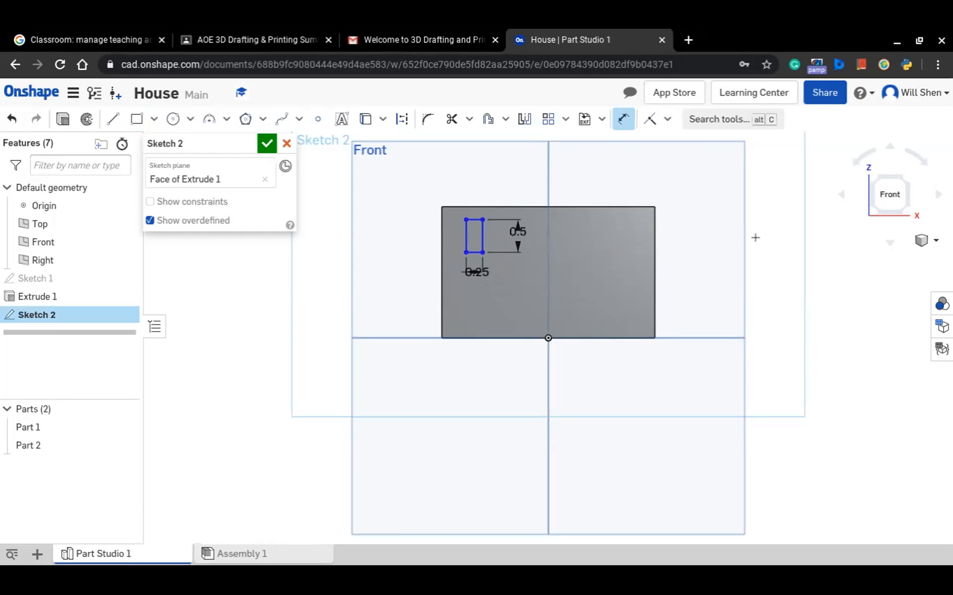
Position the window rectangle 0.25 in from the wall's left edge and 0.25 in from its top edge
{"action": "left_click", "coordinate": [481, 241]}
{"action": "left_click", "coordinate": [441, 235]}
{"action": "left_click", "coordinate": [406, 233]}
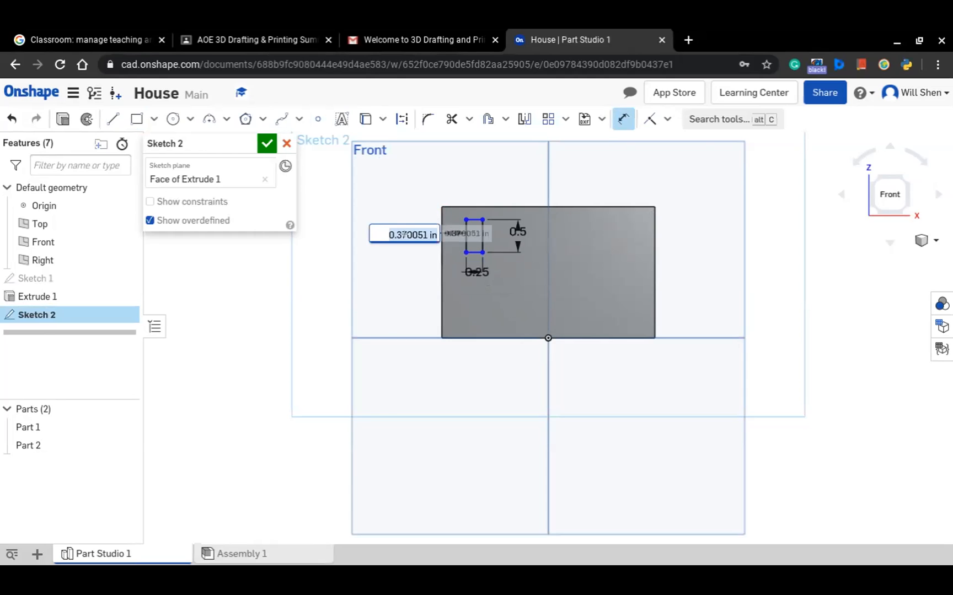
{"action": "type", "text": ".2"}
{"action": "key", "text": "Return"}
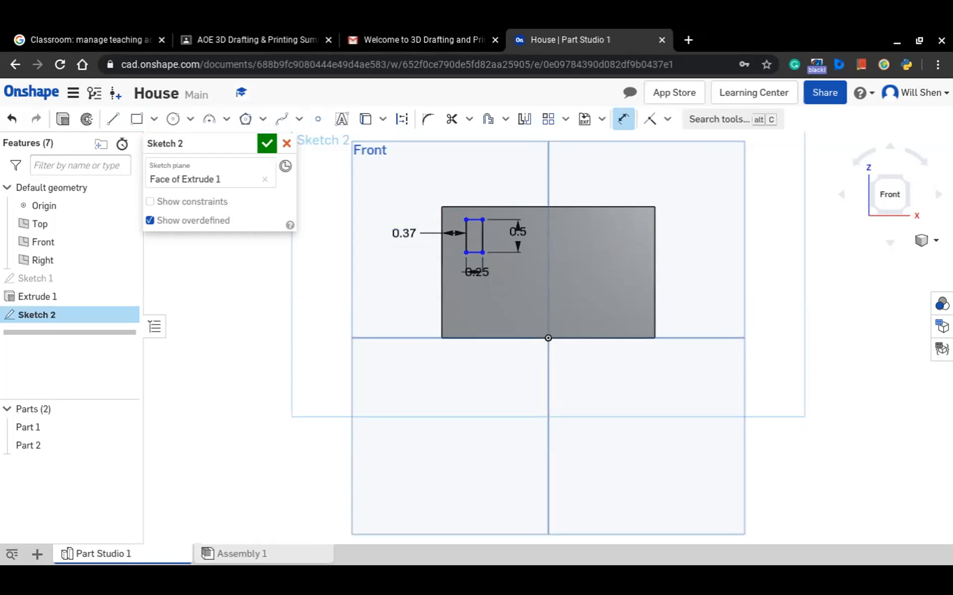
{"action": "left_click", "coordinate": [468, 219]}
{"action": "left_click", "coordinate": [466, 208]}
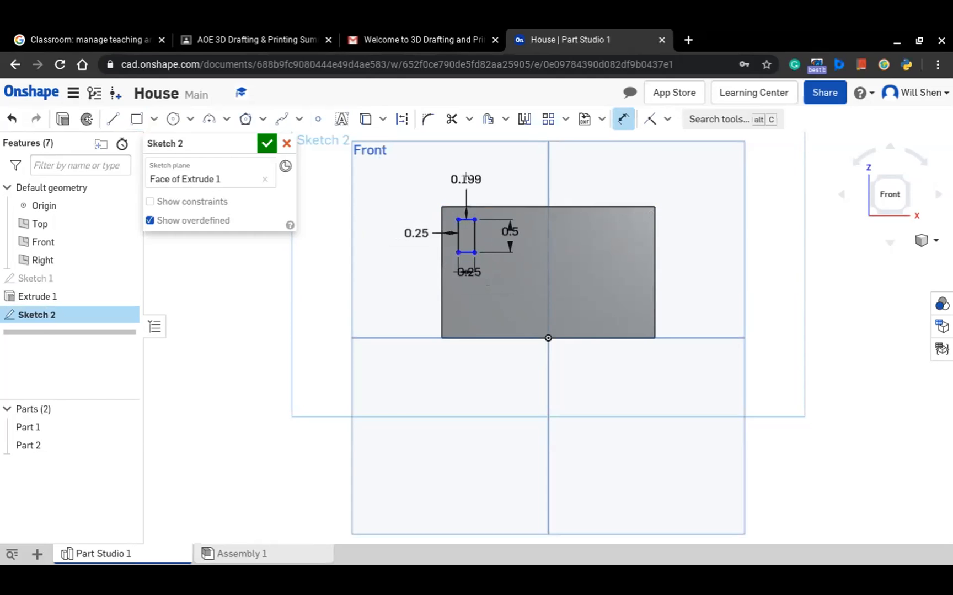
{"action": "left_click", "coordinate": [465, 171]}
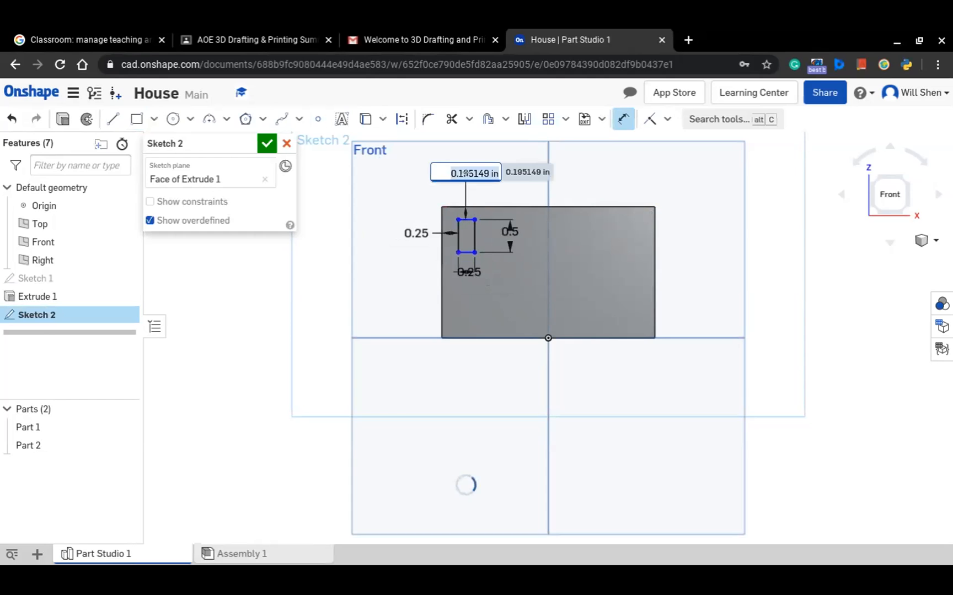
{"action": "key", "text": "Return"}
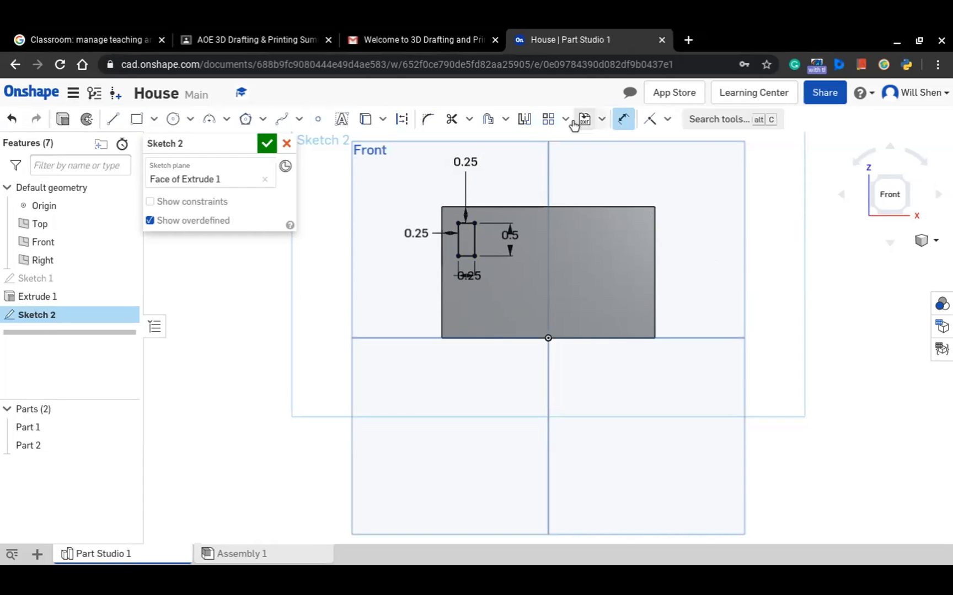
Create a linear pattern from the window rectangle's four edges along the wall with 6 instances
{"action": "left_click", "coordinate": [548, 121]}
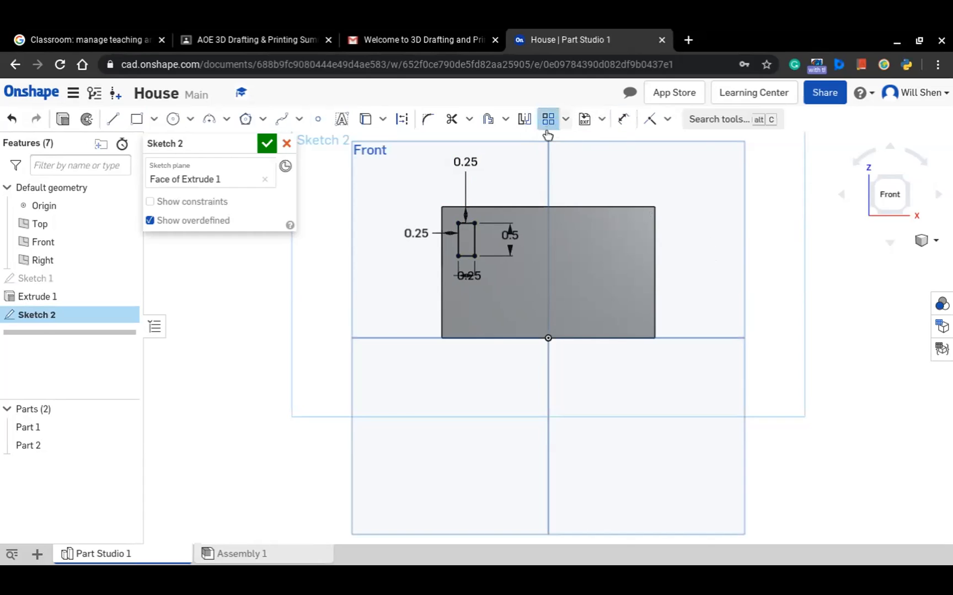
{"action": "left_click", "coordinate": [458, 240]}
{"action": "left_click", "coordinate": [475, 239]}
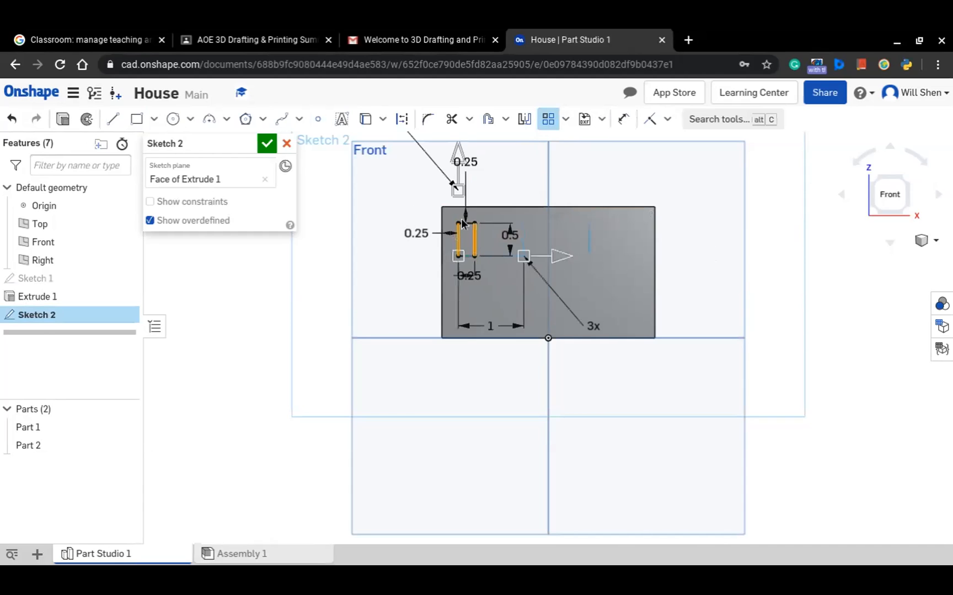
{"action": "left_click", "coordinate": [467, 223]}
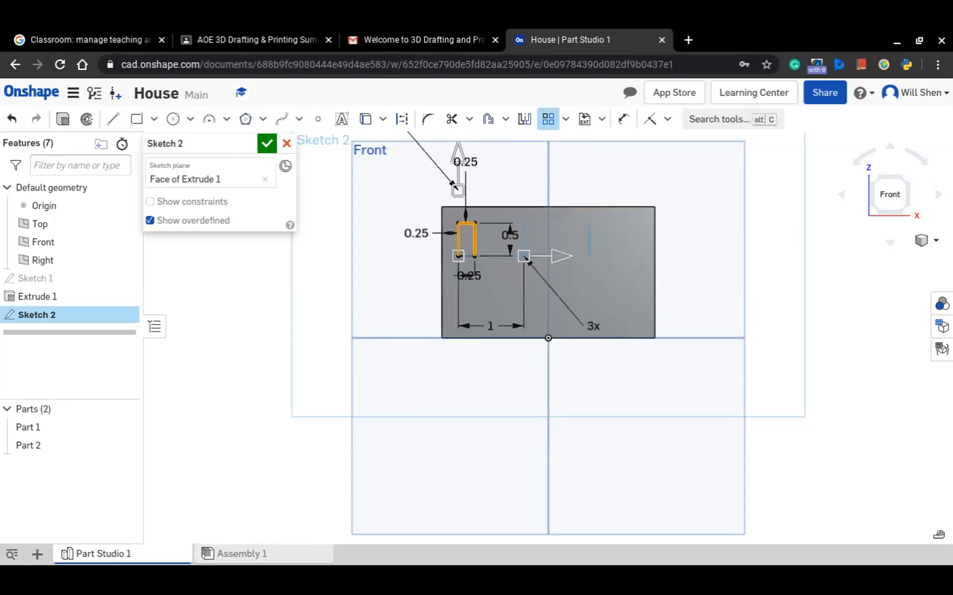
{"action": "left_click", "coordinate": [469, 257]}
{"action": "left_click", "coordinate": [489, 325]}
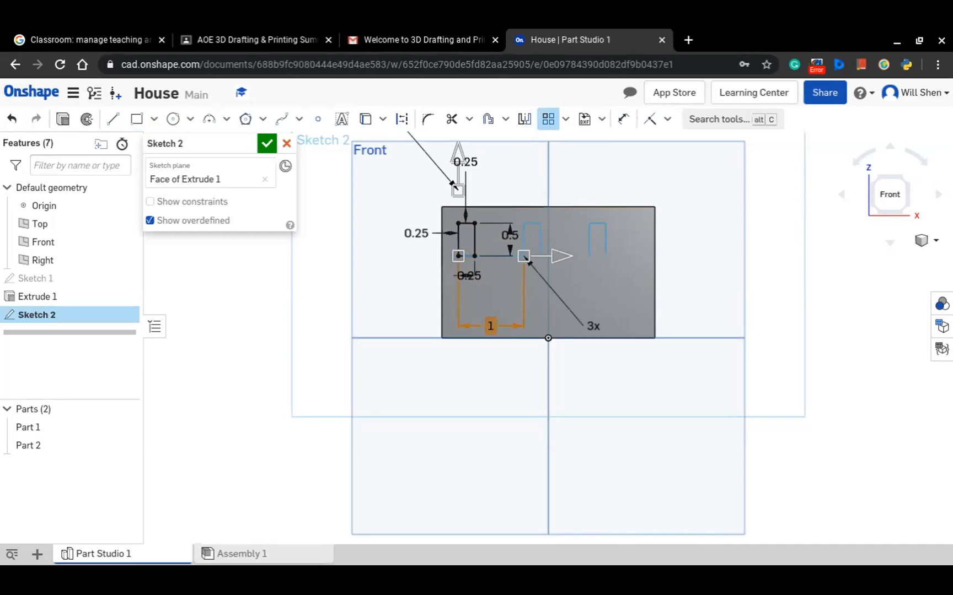
{"action": "double_click", "coordinate": [490, 324]}
{"action": "type", "text": "0.5"}
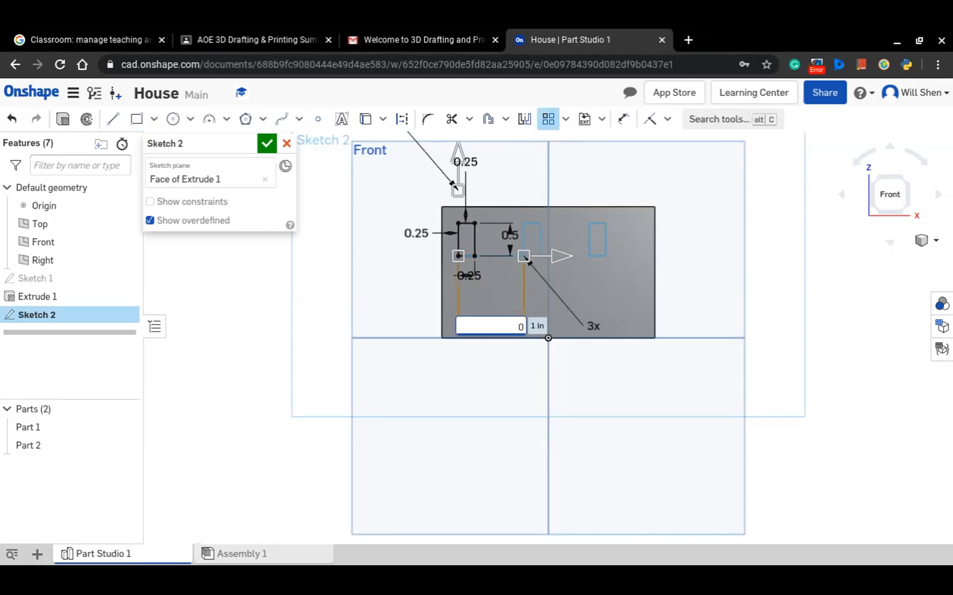
{"action": "double_click", "coordinate": [592, 325]}
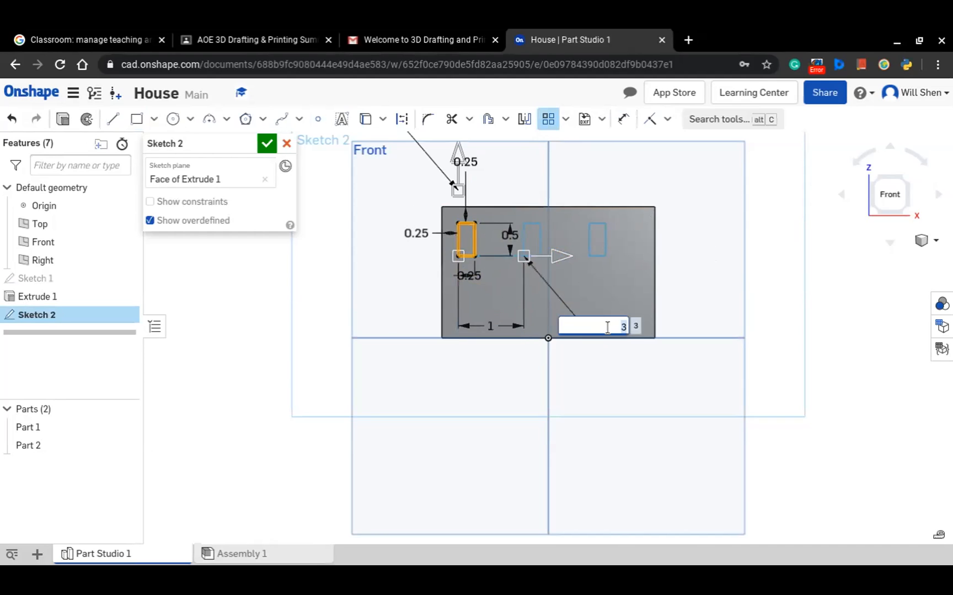
{"action": "type", "text": "6"}
{"action": "key", "text": "Return"}
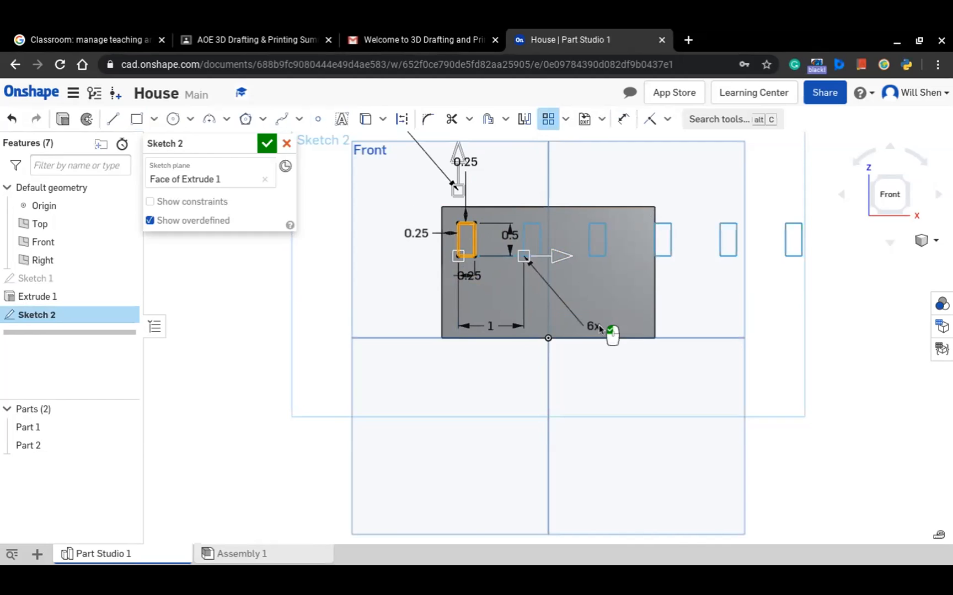
Set the window pattern's spacing to 0.5 in and finish the pattern
{"action": "double_click", "coordinate": [490, 327]}
{"action": "type", "text": ".5"}
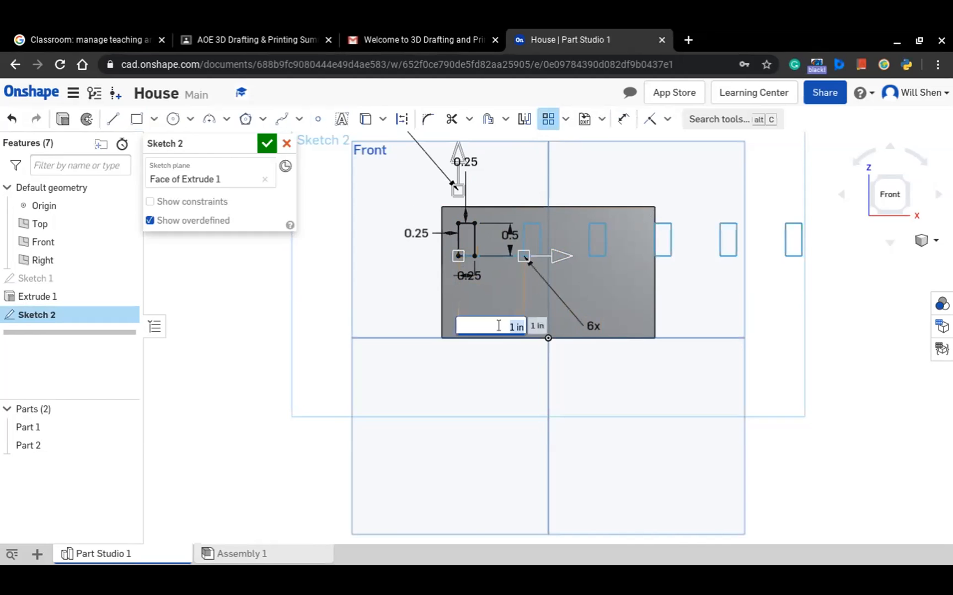
{"action": "key", "text": "Return"}
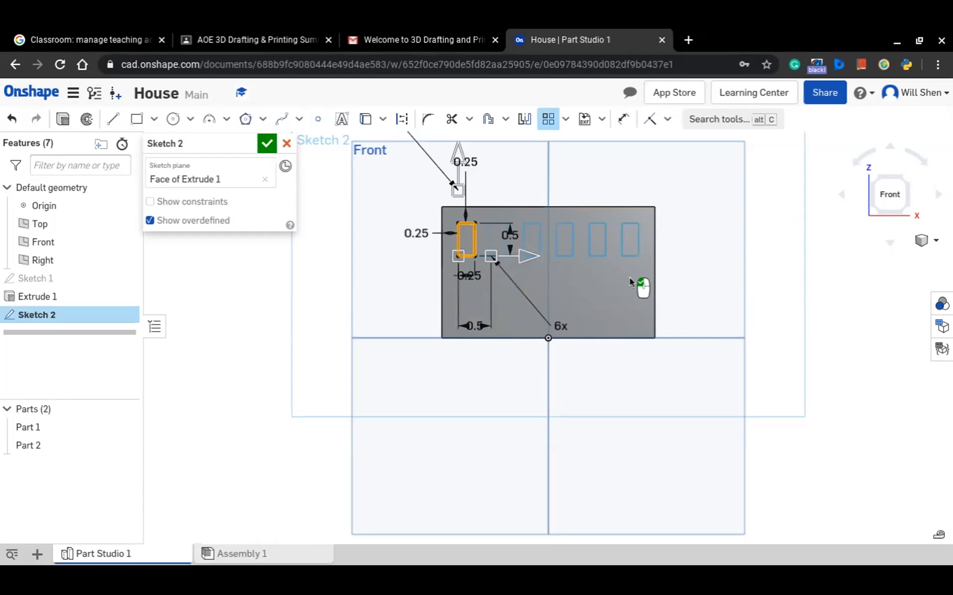
{"action": "left_click", "coordinate": [597, 303]}
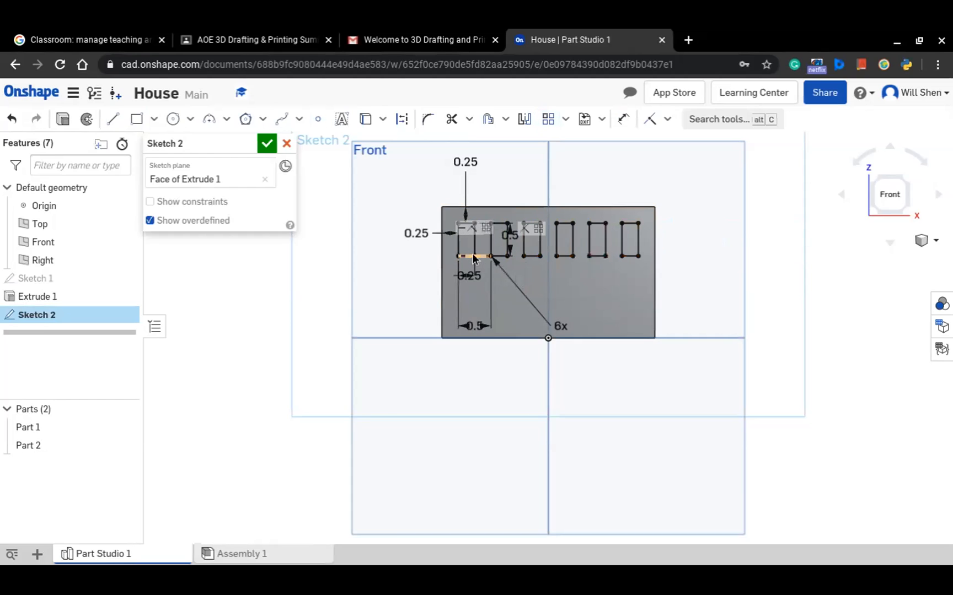
Start a second linear pattern using the four edges of the first window in the row
{"action": "left_click", "coordinate": [549, 121]}
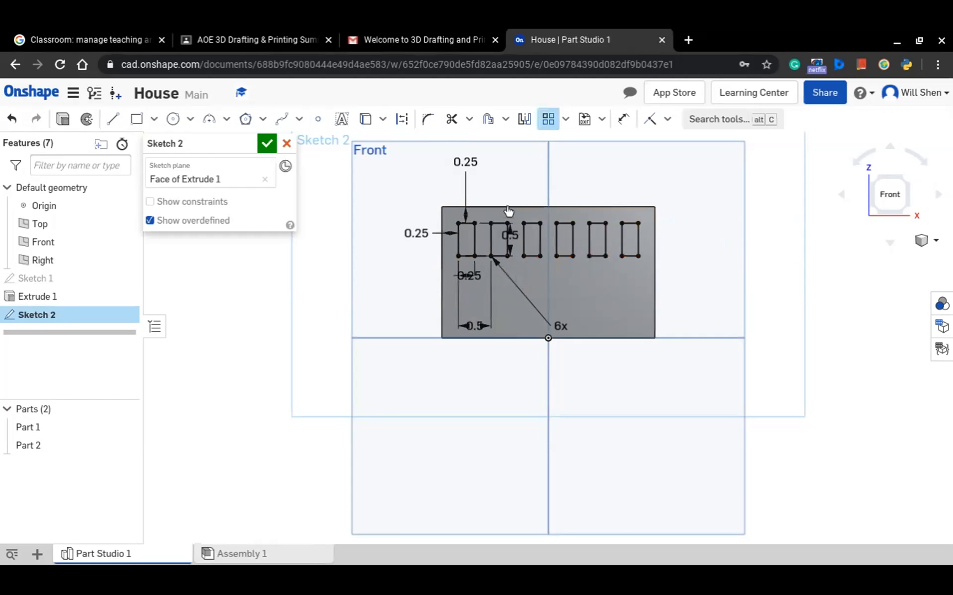
{"action": "left_click", "coordinate": [457, 242]}
{"action": "left_click", "coordinate": [475, 240]}
{"action": "left_click", "coordinate": [466, 224]}
{"action": "left_click", "coordinate": [470, 256]}
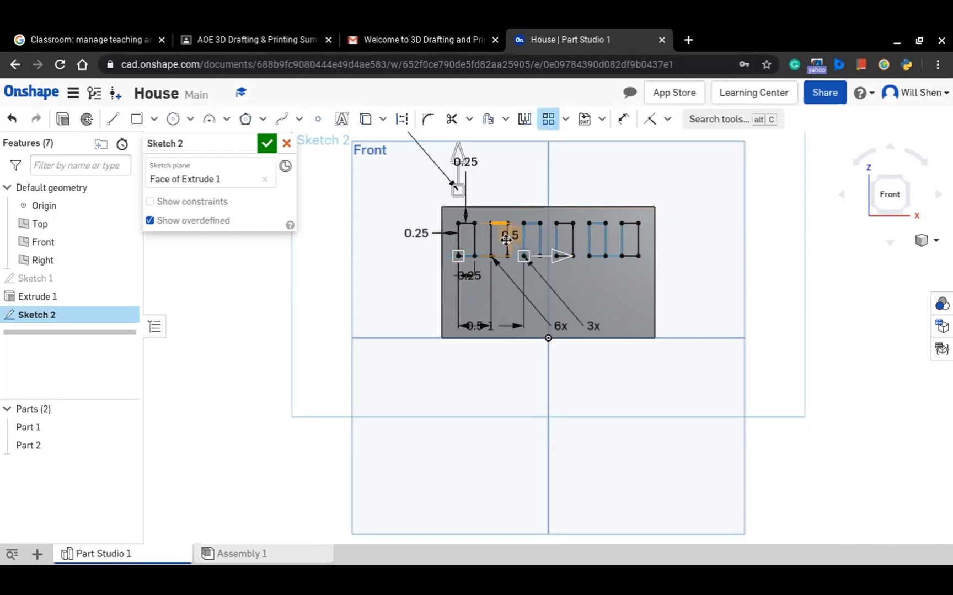
Select the second window's four edges for the pattern and pick the first window's edges again
{"action": "scroll", "coordinate": [506, 239], "scroll_direction": "up", "scroll_amount": 8}
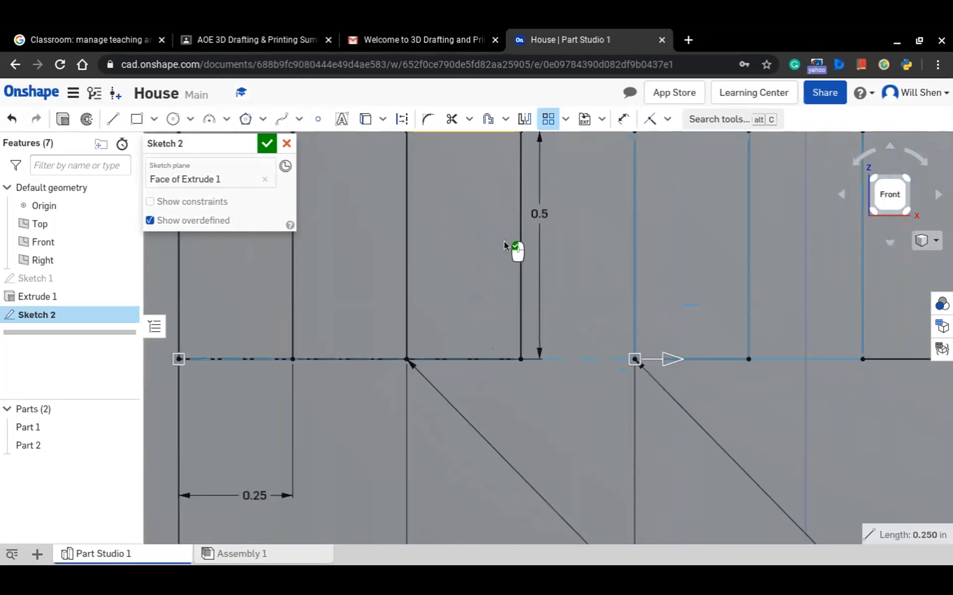
{"action": "scroll", "coordinate": [504, 241], "scroll_direction": "down", "scroll_amount": 1}
{"action": "left_click", "coordinate": [519, 251]}
{"action": "left_click", "coordinate": [435, 255]}
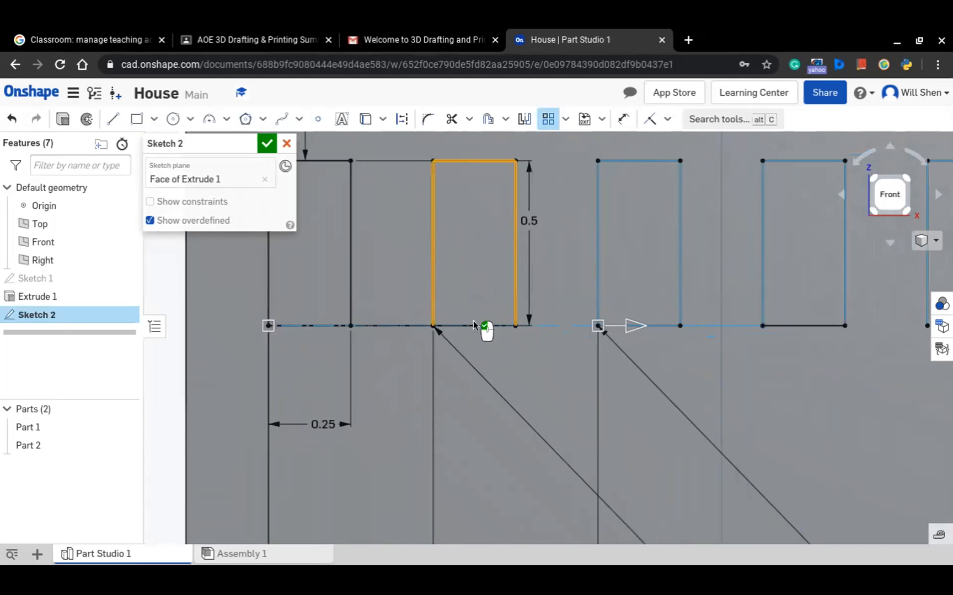
{"action": "left_click", "coordinate": [478, 328]}
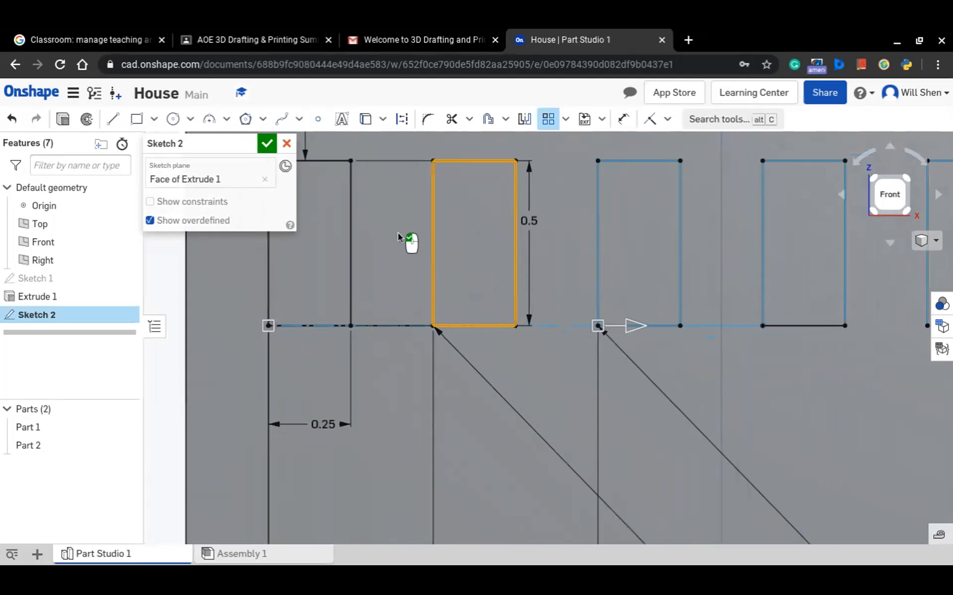
{"action": "left_click", "coordinate": [332, 161]}
{"action": "left_click", "coordinate": [352, 193]}
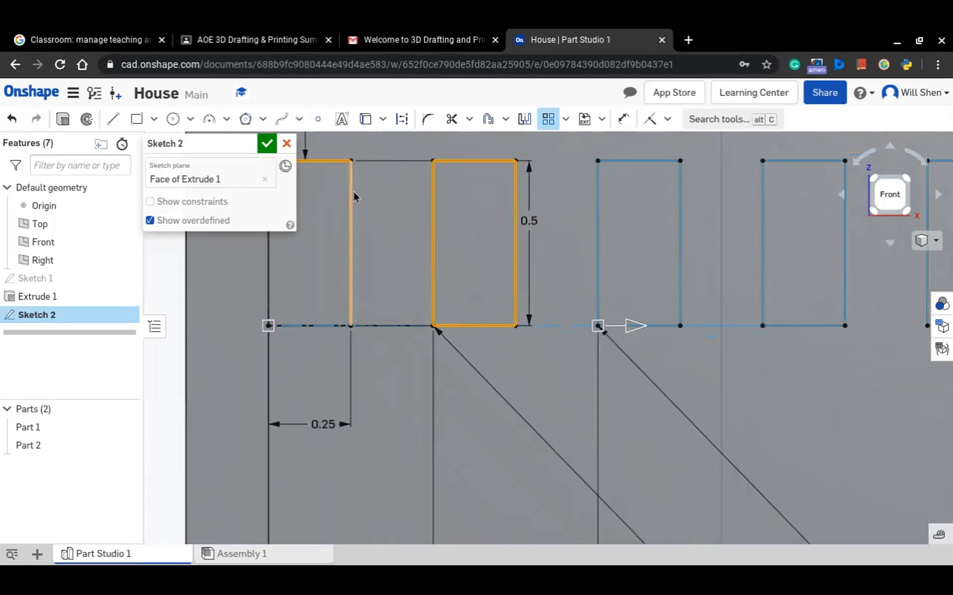
{"action": "left_click", "coordinate": [268, 270]}
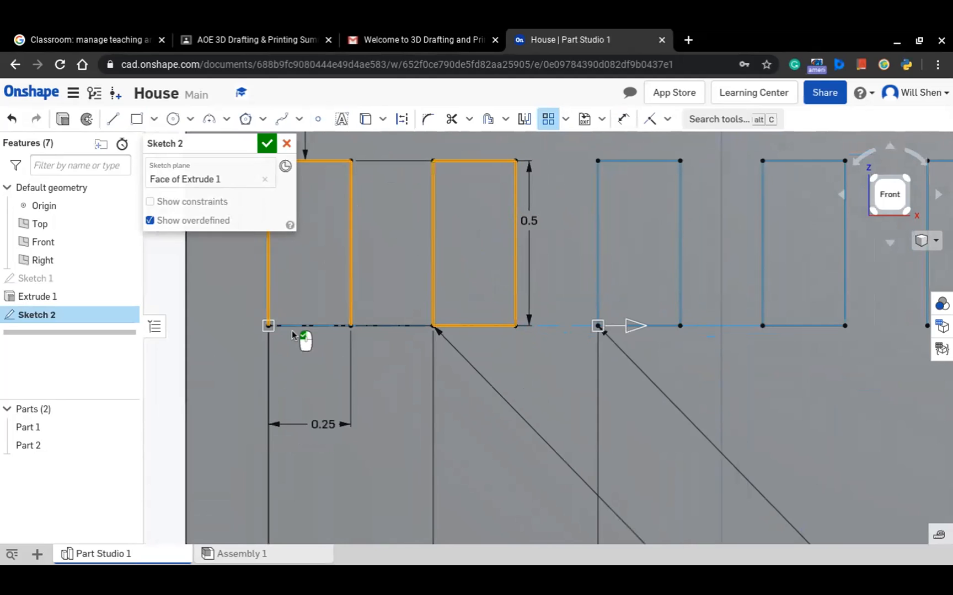
{"action": "left_click", "coordinate": [308, 327]}
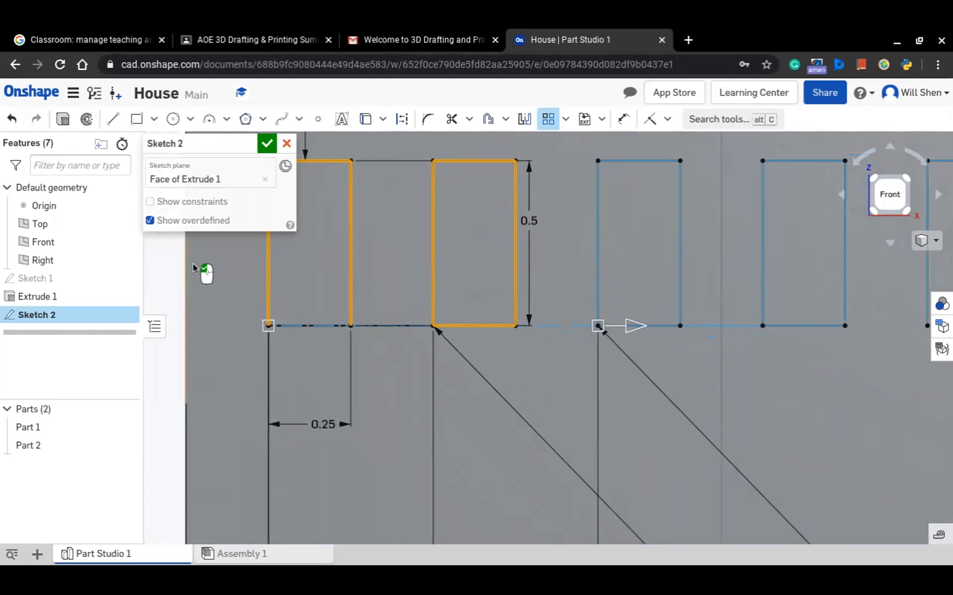
Add the third window's edges to the pattern selection and accept the pattern with 3 instances spaced 1 in
{"action": "scroll", "coordinate": [291, 319], "scroll_direction": "down", "scroll_amount": 3}
{"action": "left_click", "coordinate": [367, 319]}
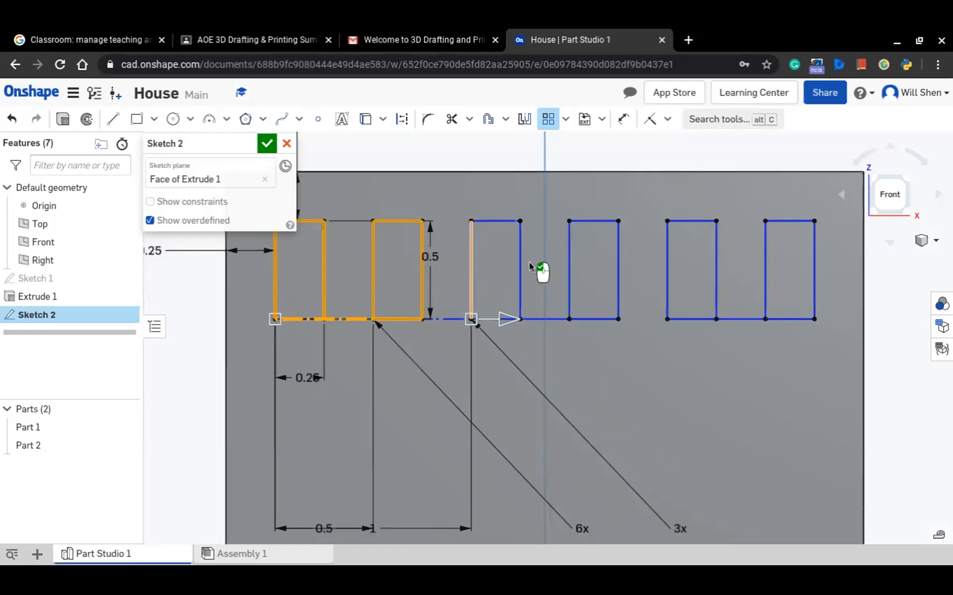
{"action": "left_click", "coordinate": [471, 259]}
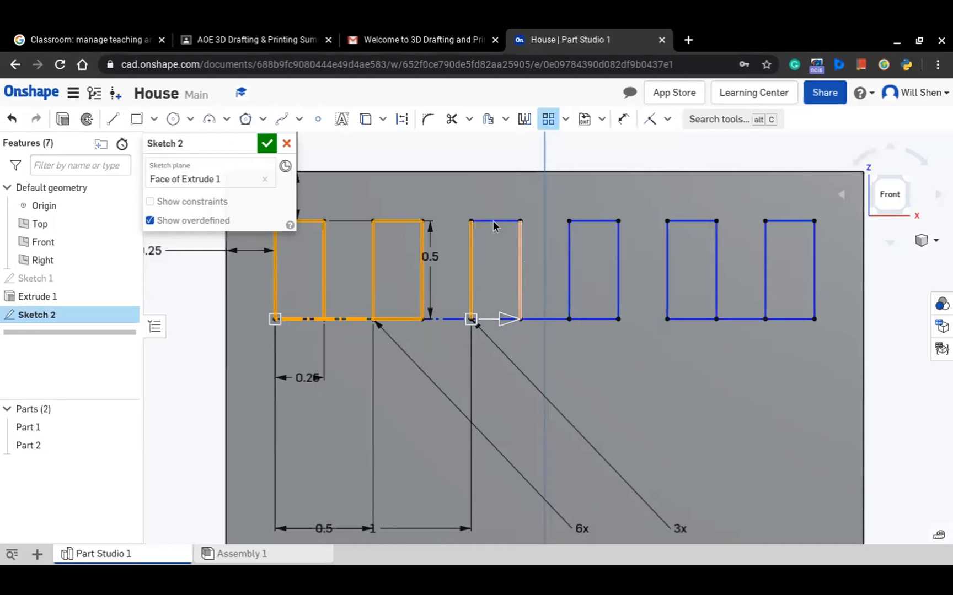
{"action": "left_click", "coordinate": [492, 221]}
{"action": "scroll", "coordinate": [491, 320], "scroll_direction": "up", "scroll_amount": 2}
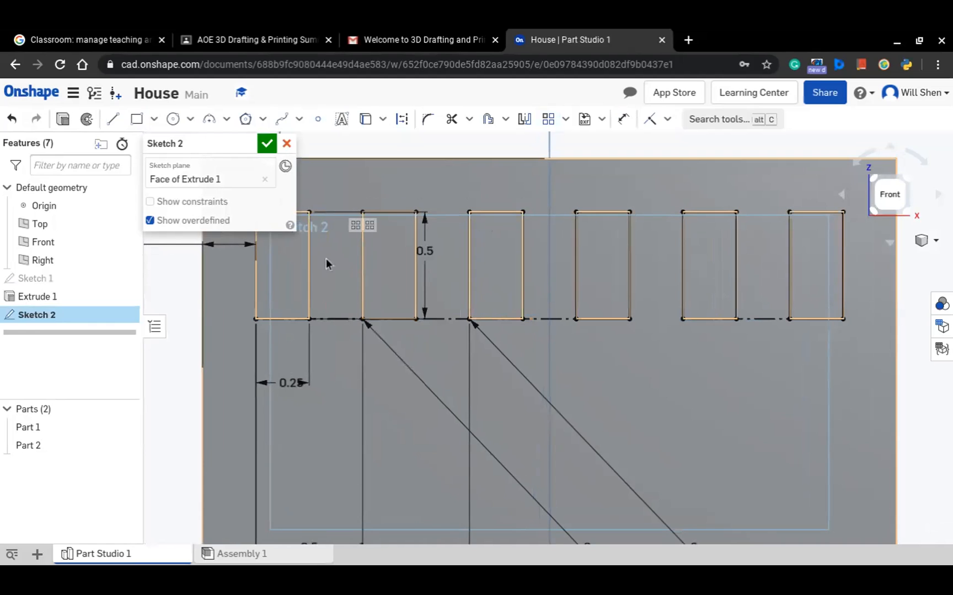
{"action": "scroll", "coordinate": [633, 310], "scroll_direction": "down", "scroll_amount": 1}
{"action": "left_click", "coordinate": [633, 310]}
{"action": "scroll", "coordinate": [633, 310], "scroll_direction": "down", "scroll_amount": 3}
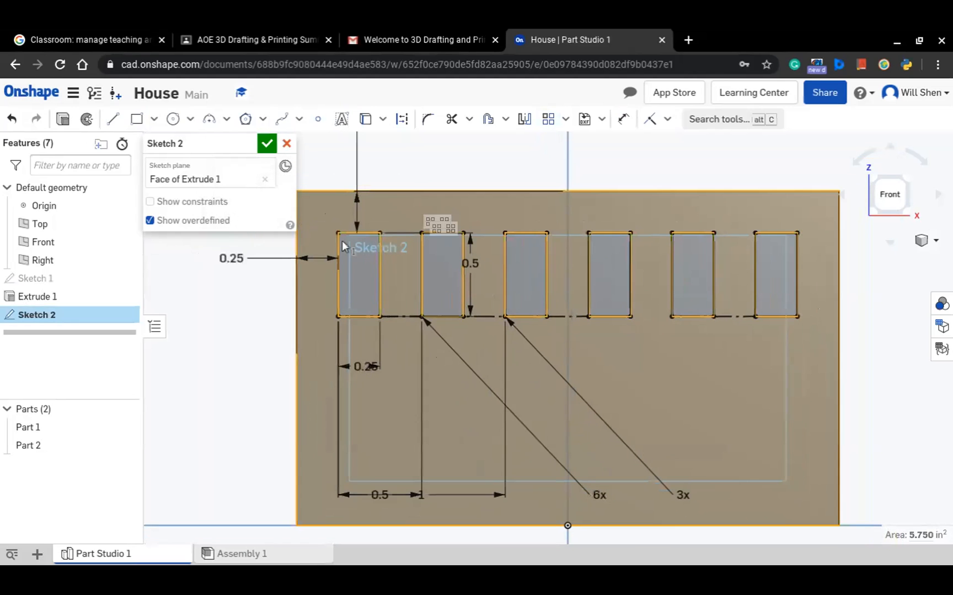
{"action": "left_click", "coordinate": [496, 217]}
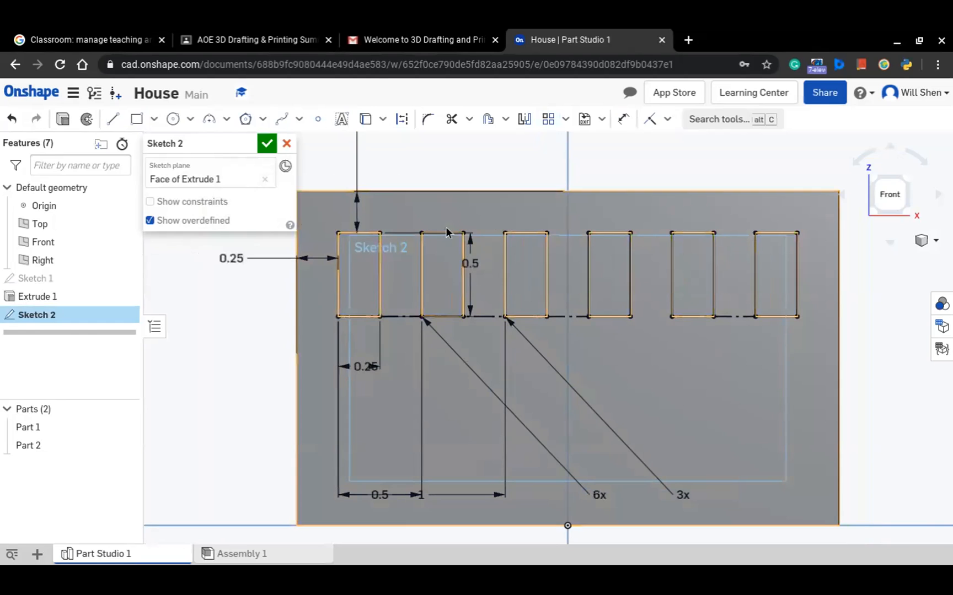
{"action": "left_click", "coordinate": [341, 282]}
{"action": "left_click", "coordinate": [380, 276]}
{"action": "left_click", "coordinate": [366, 233]}
{"action": "left_click", "coordinate": [367, 316]}
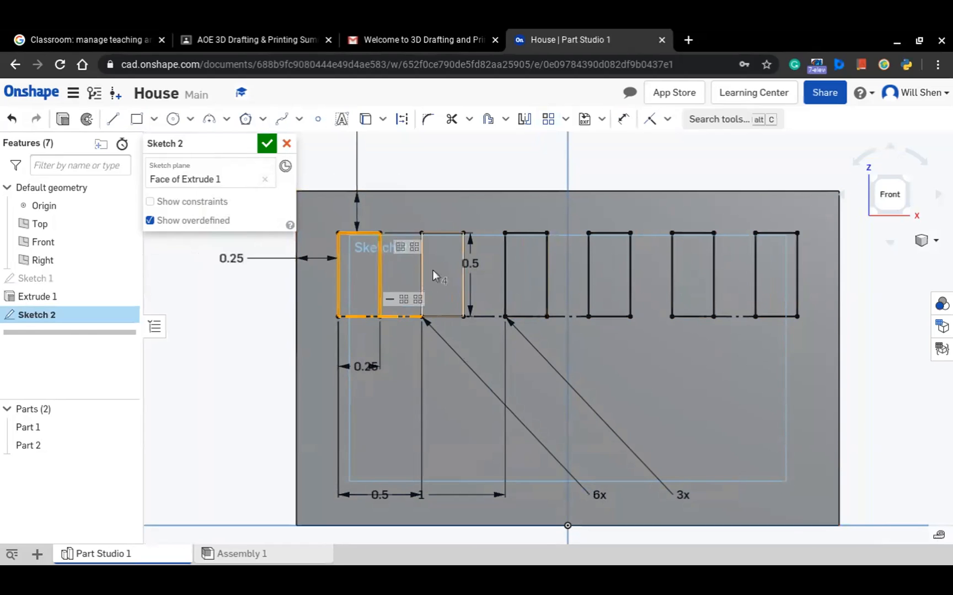
{"action": "left_click", "coordinate": [422, 269]}
{"action": "left_click", "coordinate": [459, 283]}
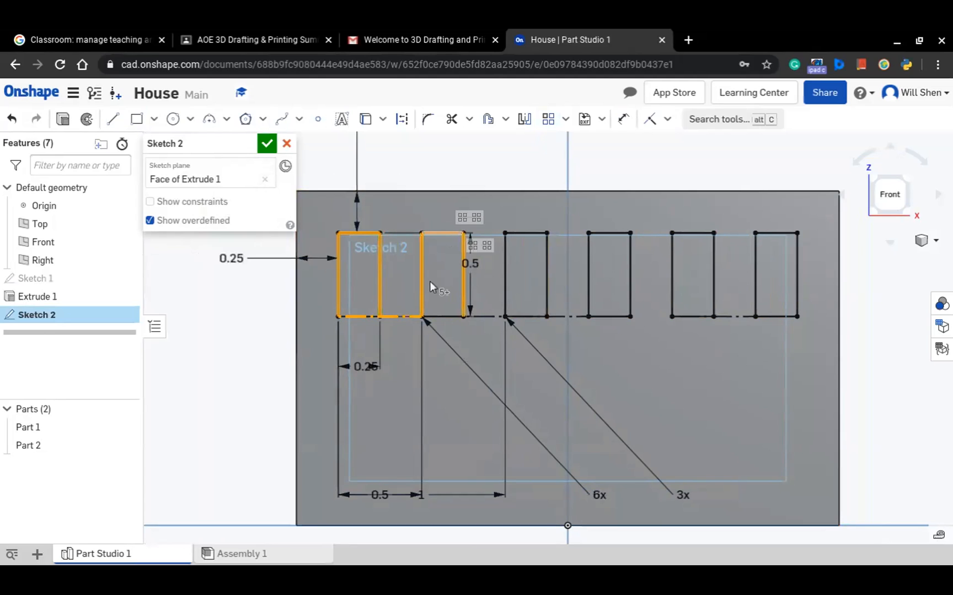
{"action": "left_click", "coordinate": [443, 317]}
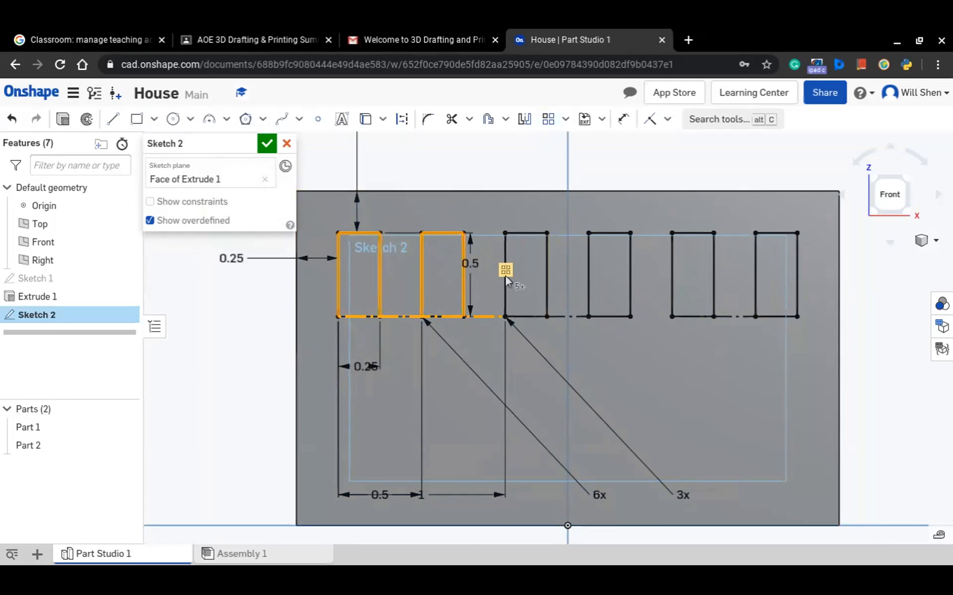
{"action": "key", "text": "Escape"}
Pattern the third window's two vertical edges horizontally with 3 instances spaced 1 in
{"action": "left_click", "coordinate": [507, 285]}
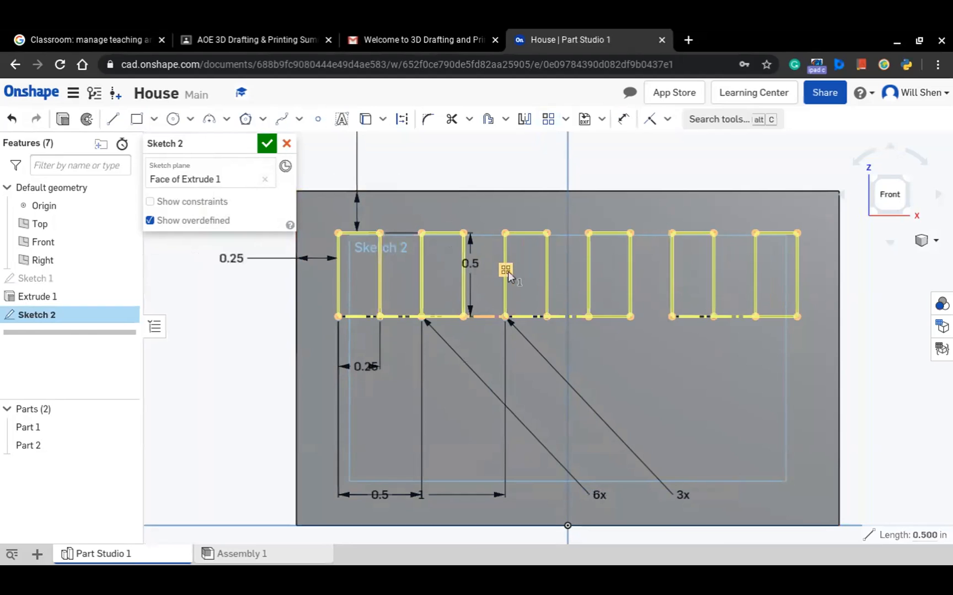
{"action": "left_click", "coordinate": [548, 266]}
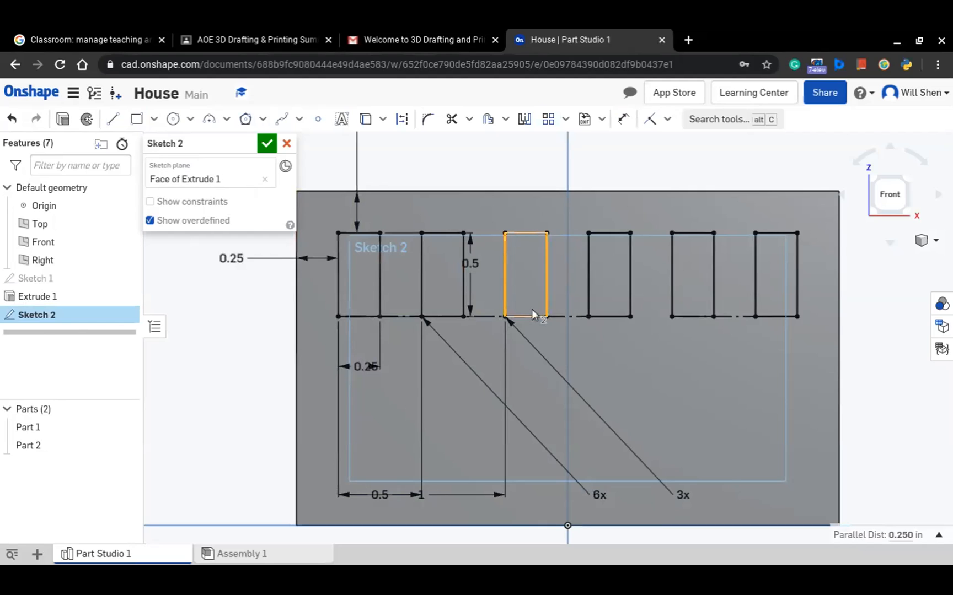
{"action": "left_click", "coordinate": [531, 309]}
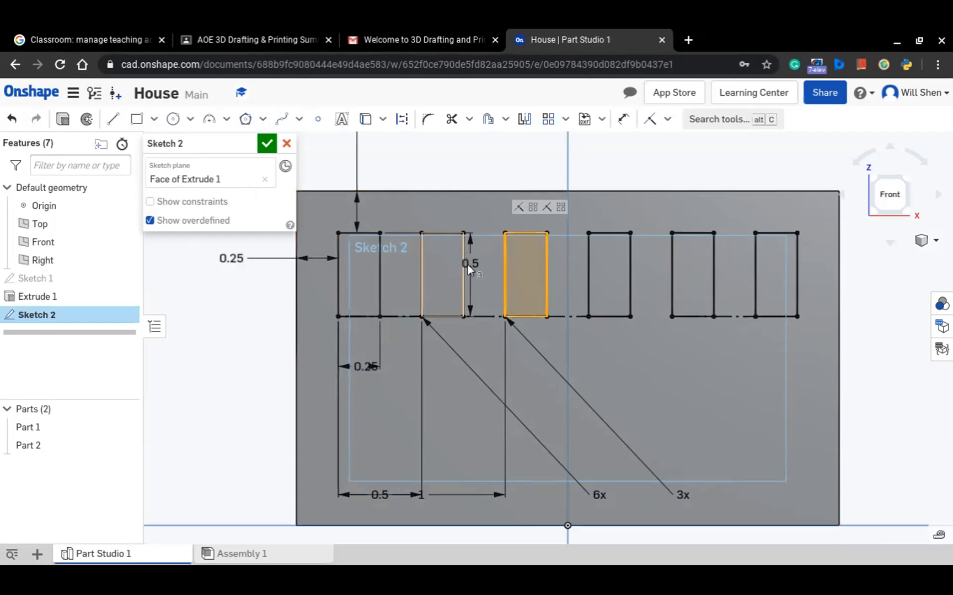
{"action": "left_click", "coordinate": [548, 123]}
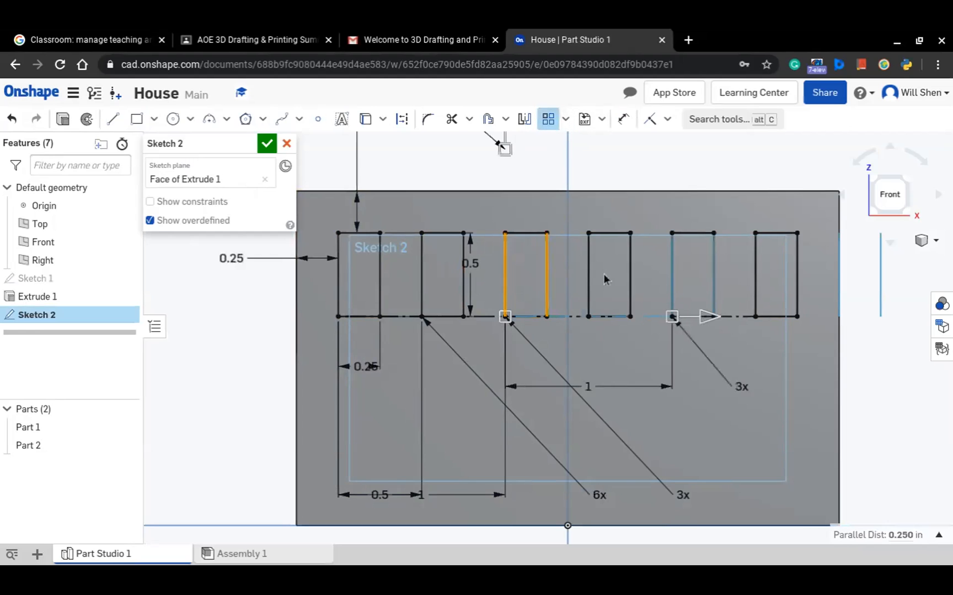
{"action": "scroll", "coordinate": [755, 317], "scroll_direction": "down", "scroll_amount": 1}
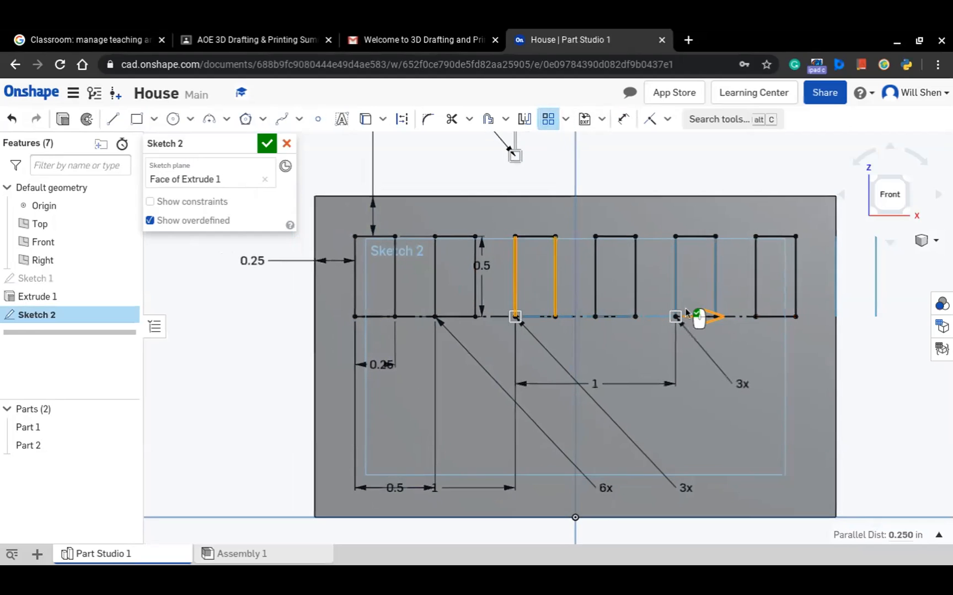
{"action": "scroll", "coordinate": [688, 314], "scroll_direction": "down", "scroll_amount": 1}
{"action": "left_click", "coordinate": [551, 241]}
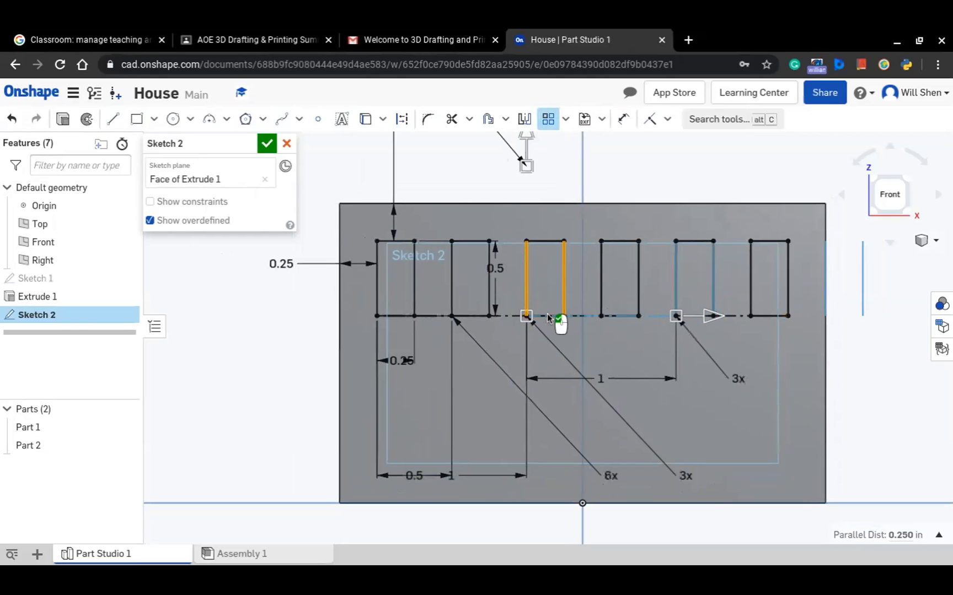
{"action": "left_click", "coordinate": [542, 291]}
{"action": "key", "text": "Escape"}
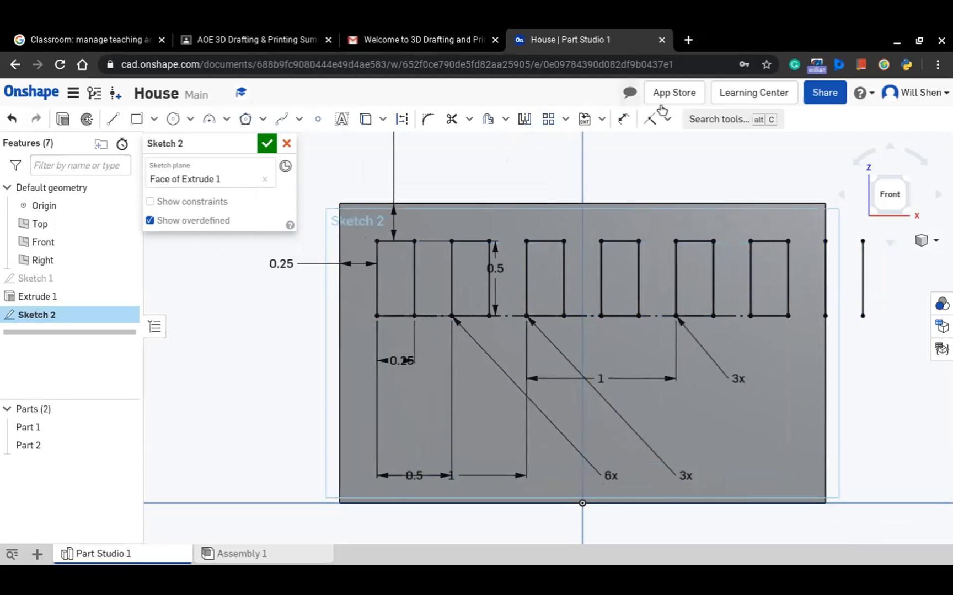
Start another linear pattern using all four edges of the third window
{"action": "left_click", "coordinate": [547, 120]}
{"action": "left_click", "coordinate": [547, 241]}
{"action": "left_click", "coordinate": [527, 273]}
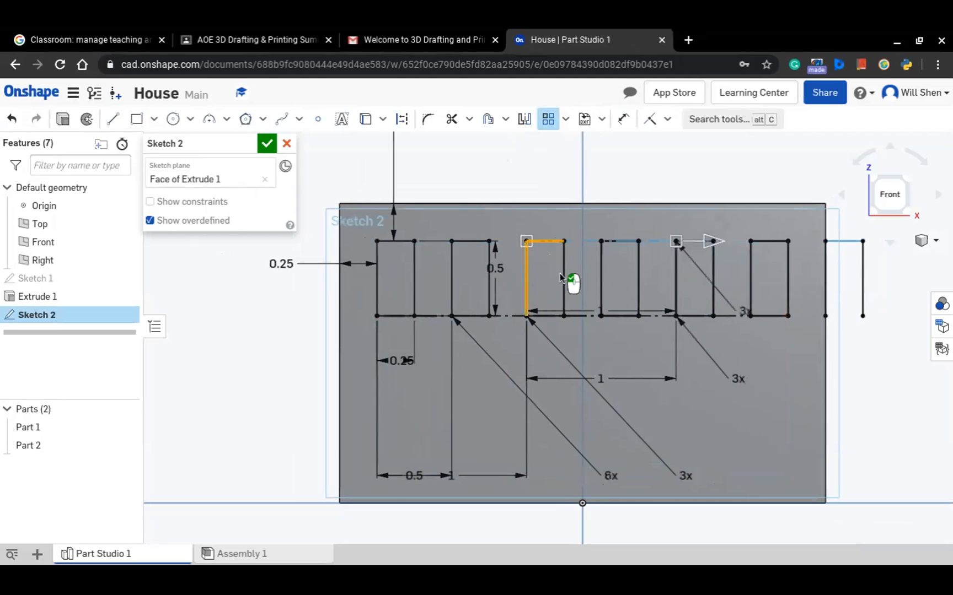
{"action": "left_click", "coordinate": [562, 281]}
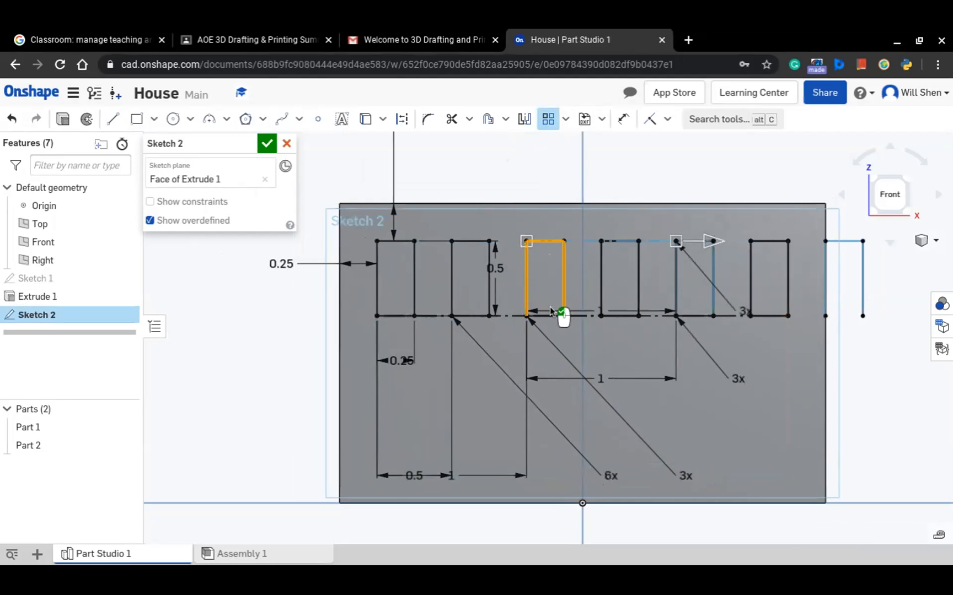
{"action": "left_click", "coordinate": [549, 316]}
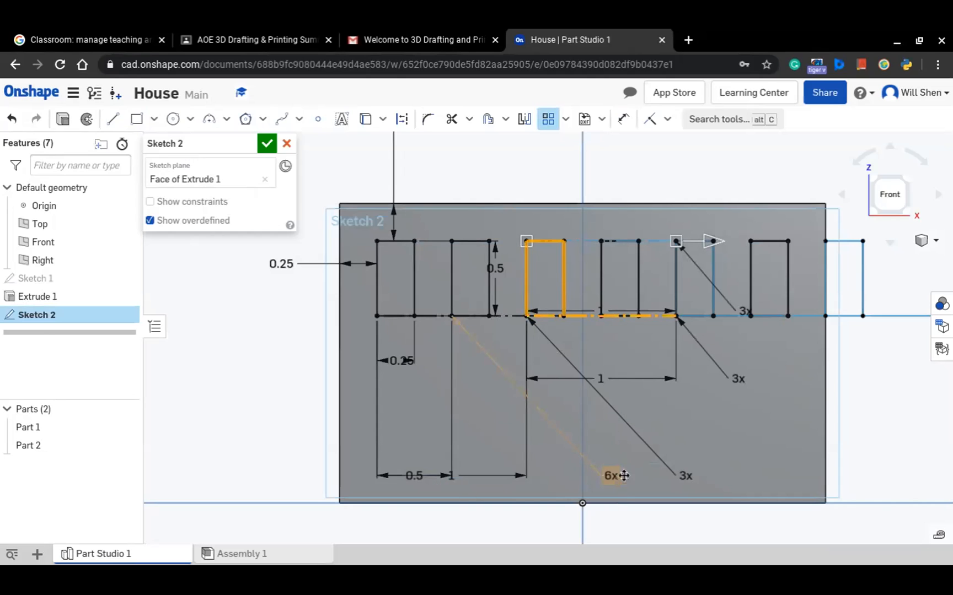
Set the instance count of the third window's previously accepted edge pattern to 1
{"action": "left_click", "coordinate": [685, 475]}
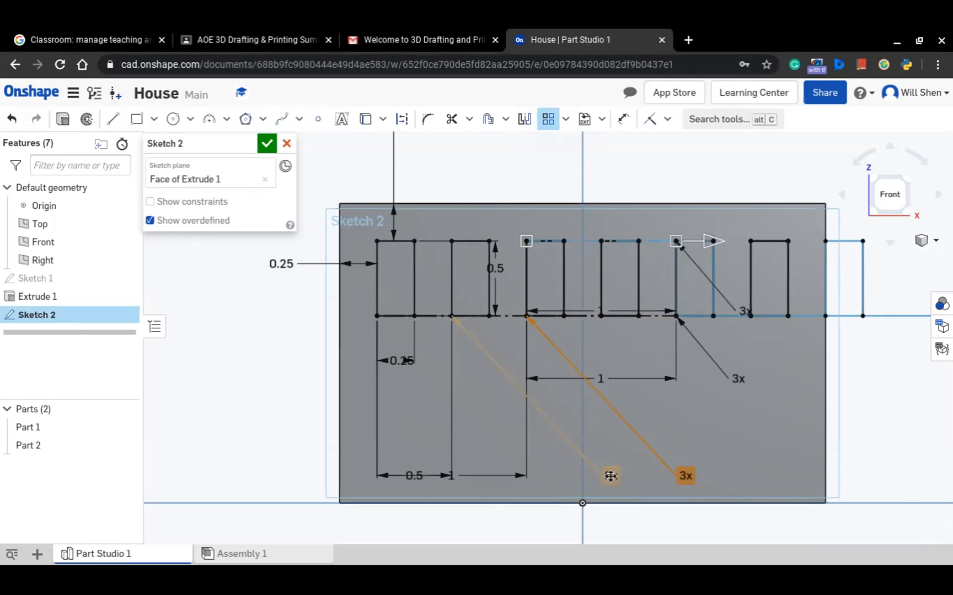
{"action": "left_click", "coordinate": [738, 378]}
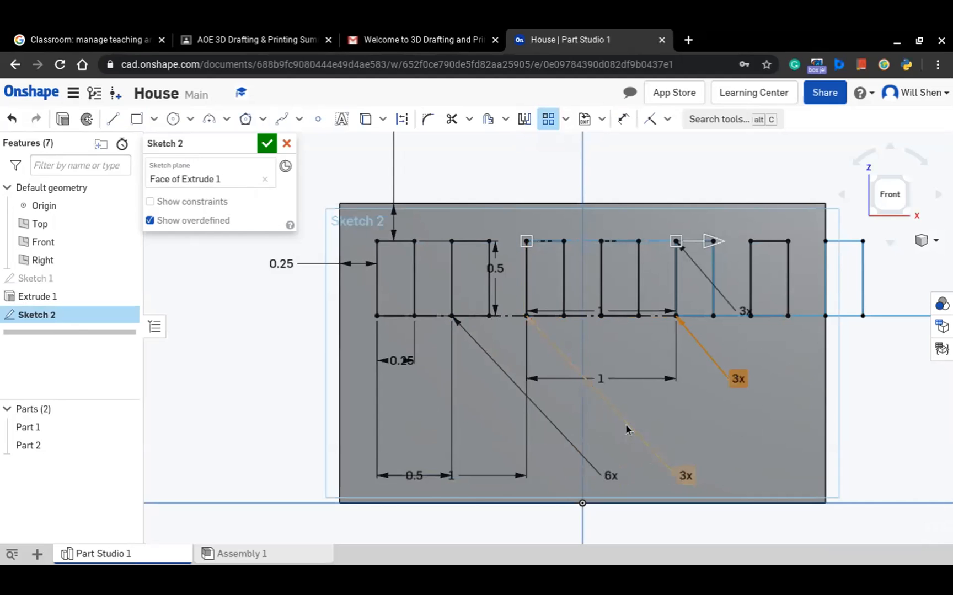
{"action": "double_click", "coordinate": [734, 380]}
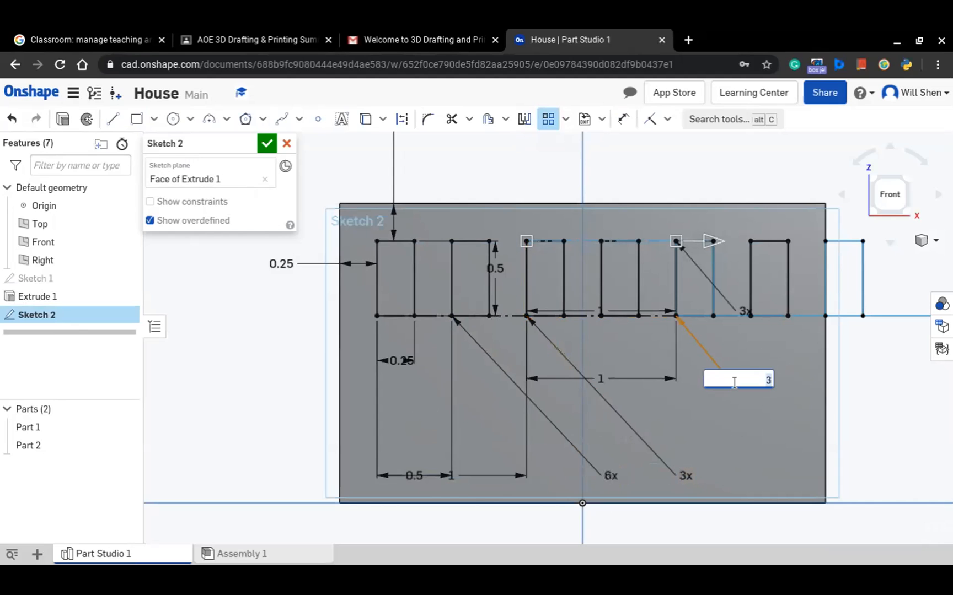
{"action": "type", "text": "1"}
{"action": "key", "text": "Return"}
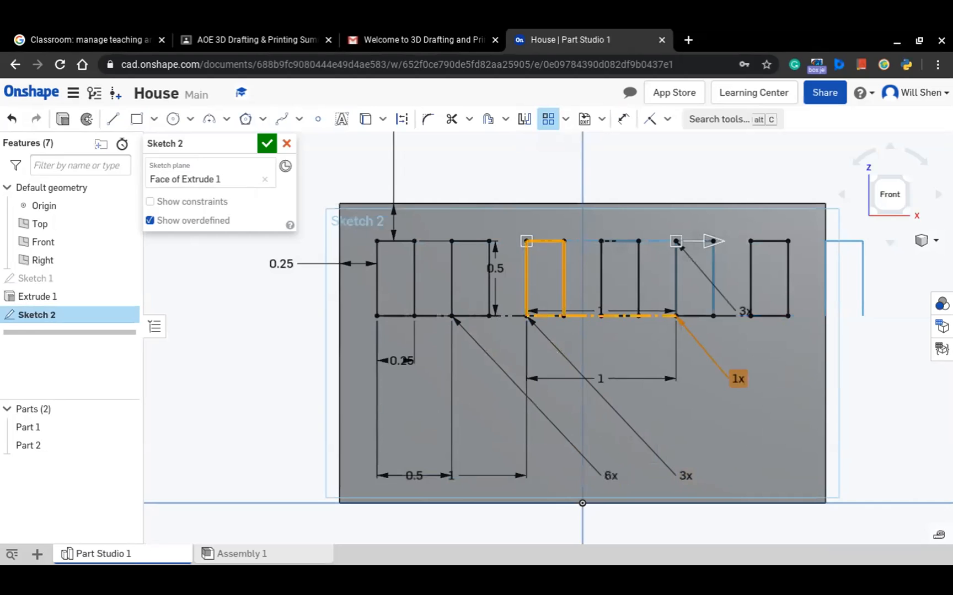
Delete the 3x, 6x and 1x pattern counts from the window row
{"action": "left_click", "coordinate": [524, 241]}
{"action": "scroll", "coordinate": [600, 209], "scroll_direction": "down", "scroll_amount": 1}
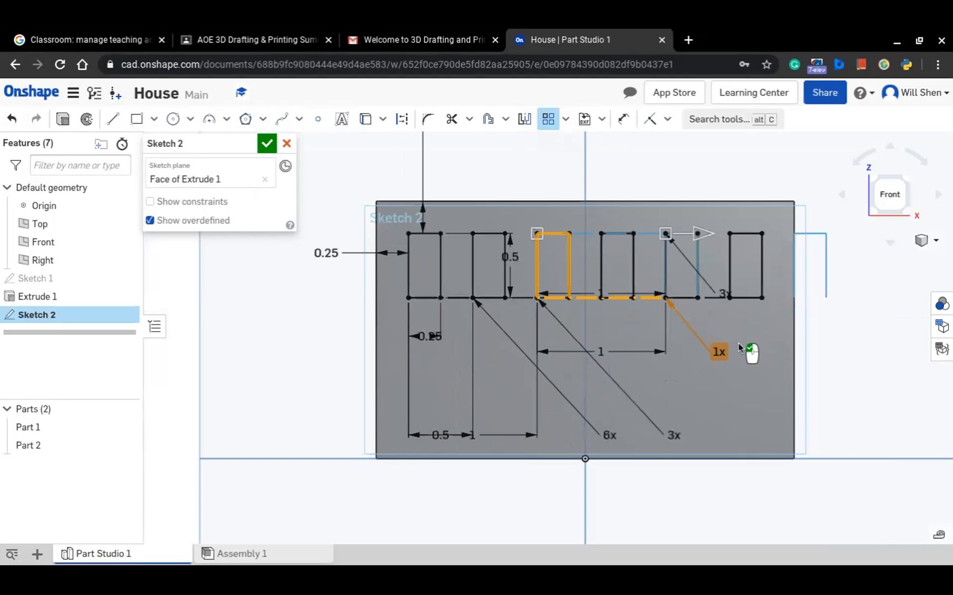
{"action": "left_click", "coordinate": [556, 324]}
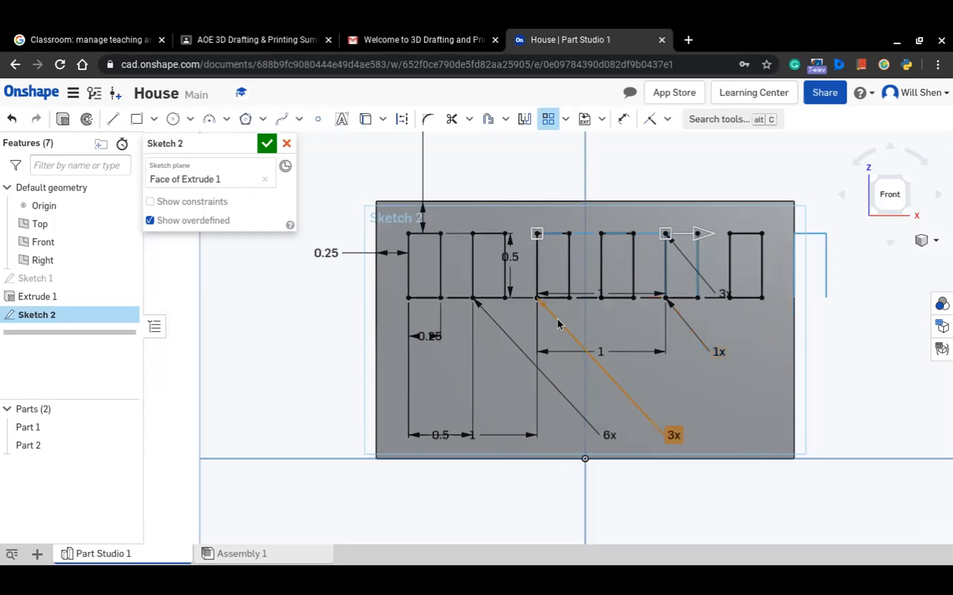
{"action": "key", "text": "Delete"}
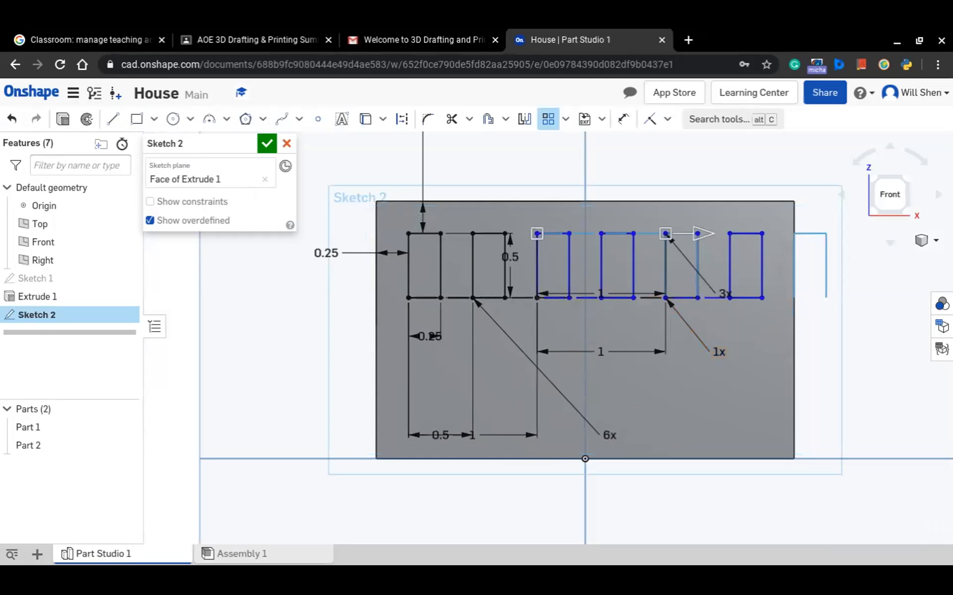
{"action": "left_click", "coordinate": [527, 366]}
{"action": "key", "text": "Delete"}
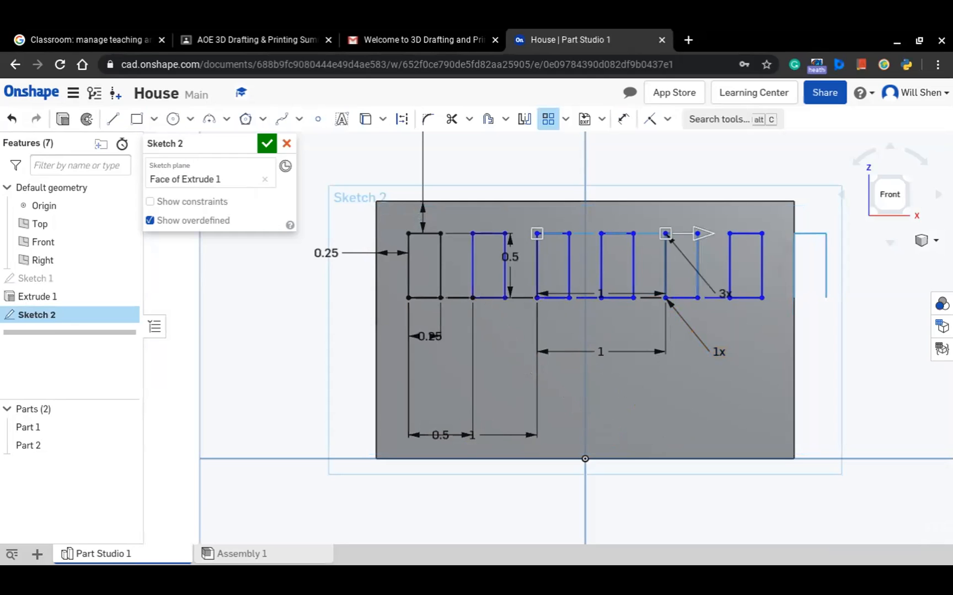
{"action": "left_click", "coordinate": [696, 329]}
{"action": "key", "text": "Delete"}
Start a linear pattern of the first window's edges and point its vertical direction downward, about 1.2 in
{"action": "left_click", "coordinate": [547, 119]}
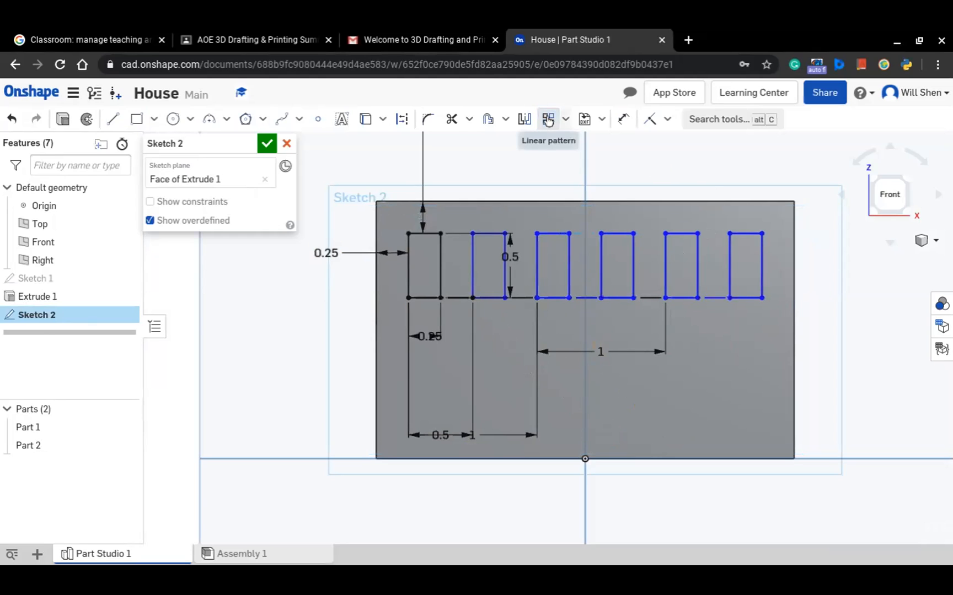
{"action": "left_click", "coordinate": [409, 273]}
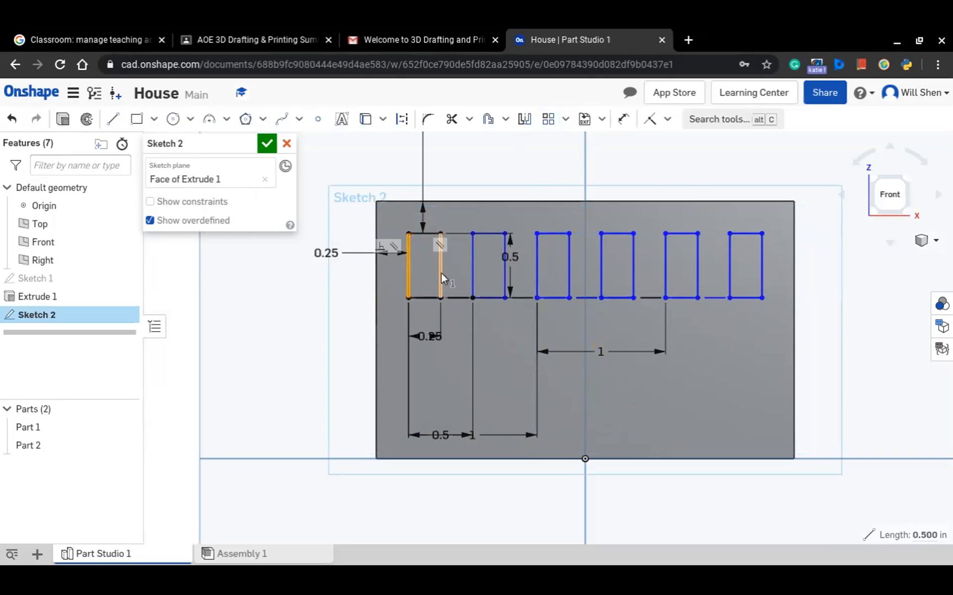
{"action": "left_click", "coordinate": [440, 272]}
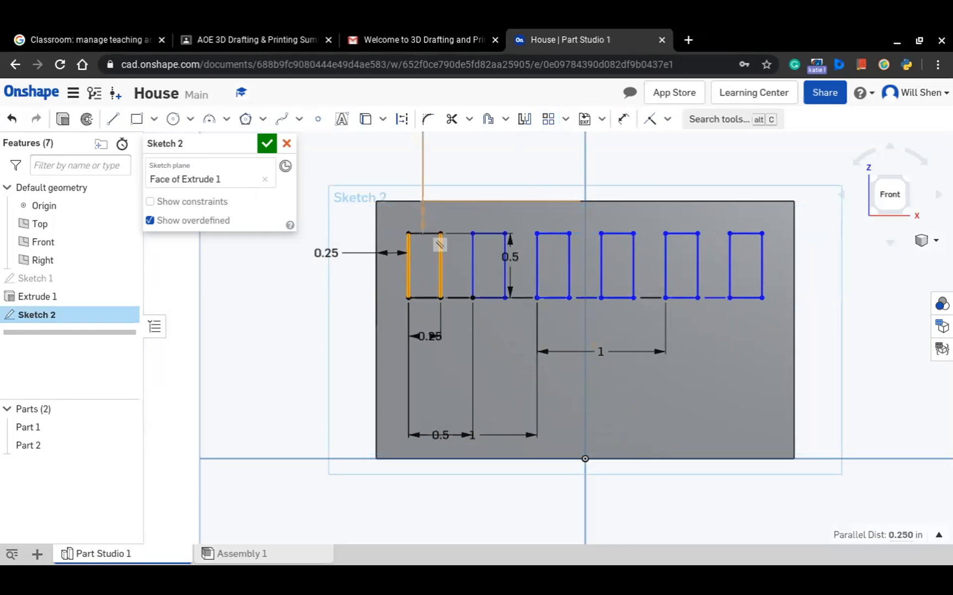
{"action": "left_click", "coordinate": [424, 235]}
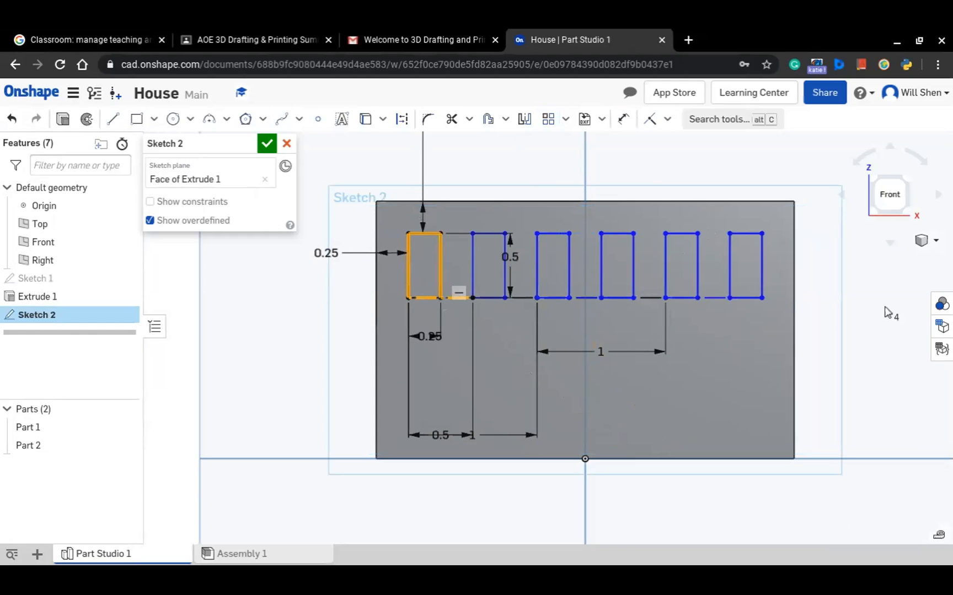
{"action": "left_click", "coordinate": [548, 119]}
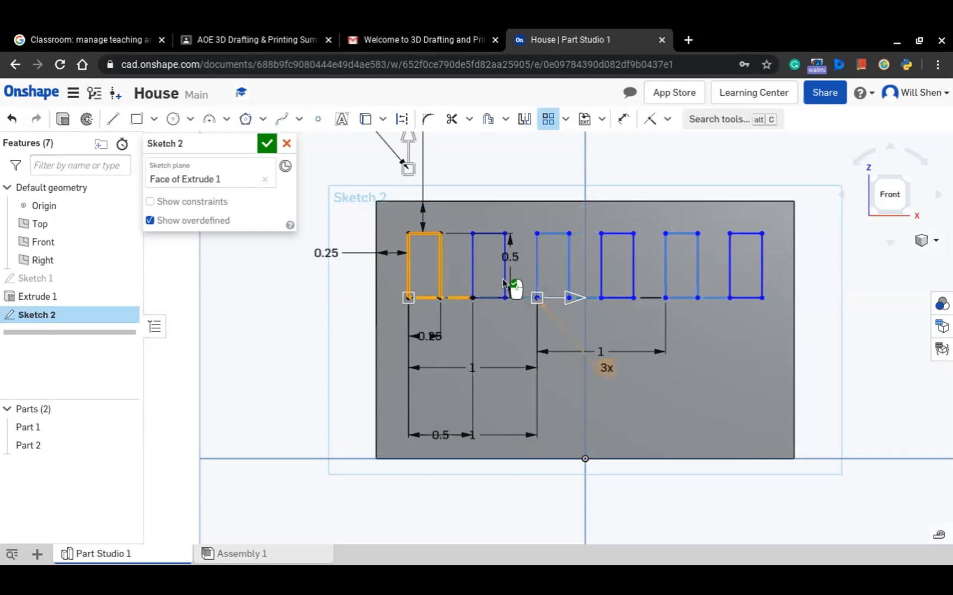
{"action": "left_click_drag", "start_coordinate": [408, 168], "coordinate": [396, 418]}
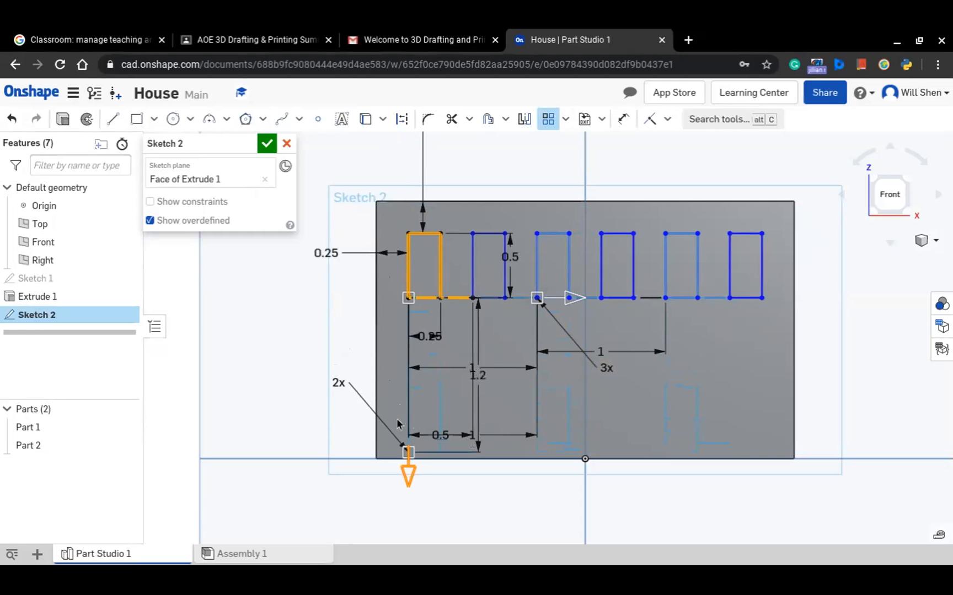
Set the pattern's horizontal instance count to 1
{"action": "left_click", "coordinate": [606, 368]}
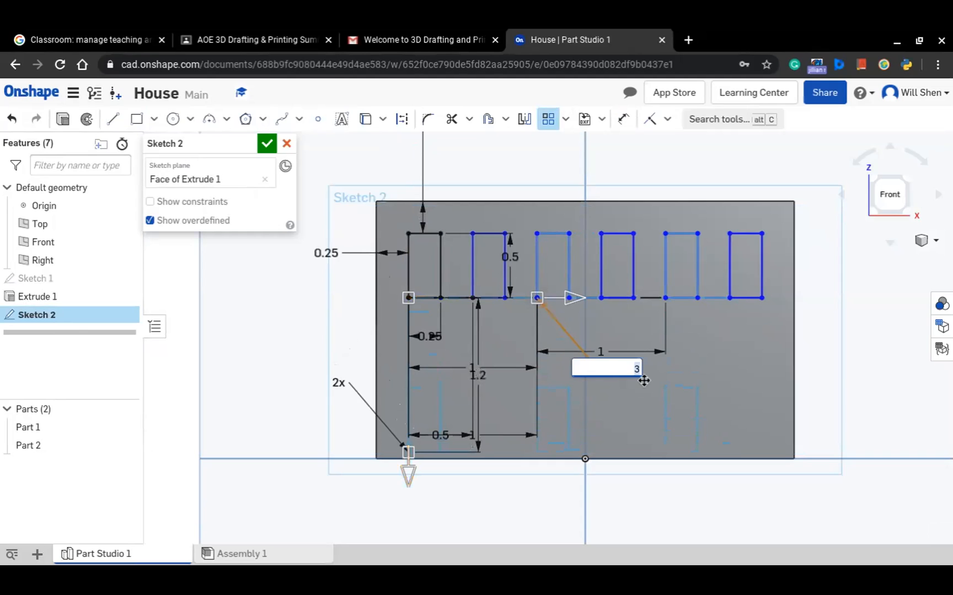
{"action": "type", "text": "6"}
{"action": "key", "text": "BackSpace"}
{"action": "type", "text": "1"}
{"action": "key", "text": "Return"}
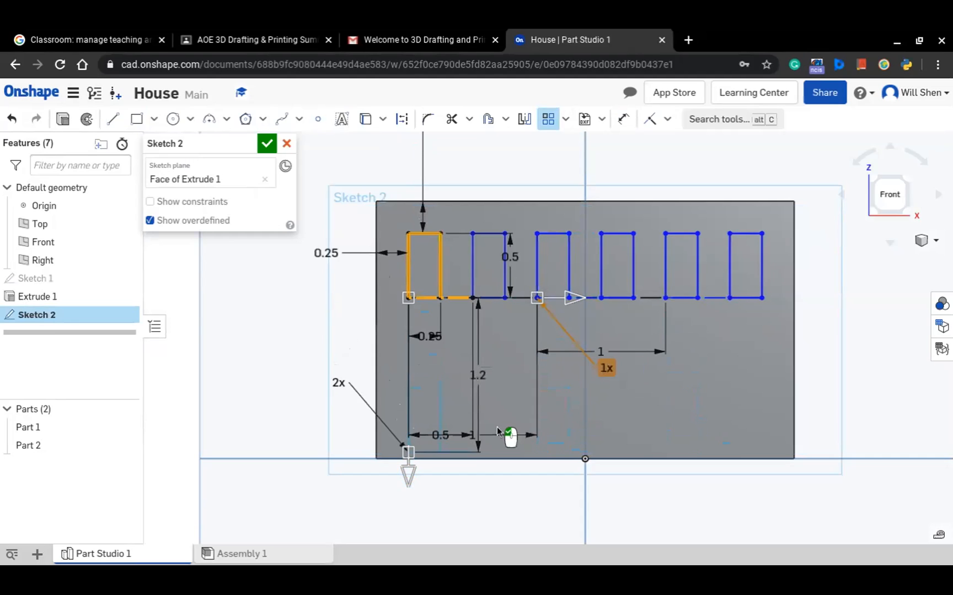
{"action": "left_click", "coordinate": [659, 431]}
Try to set the pattern's vertical spacing to 1 in
{"action": "double_click", "coordinate": [478, 375]}
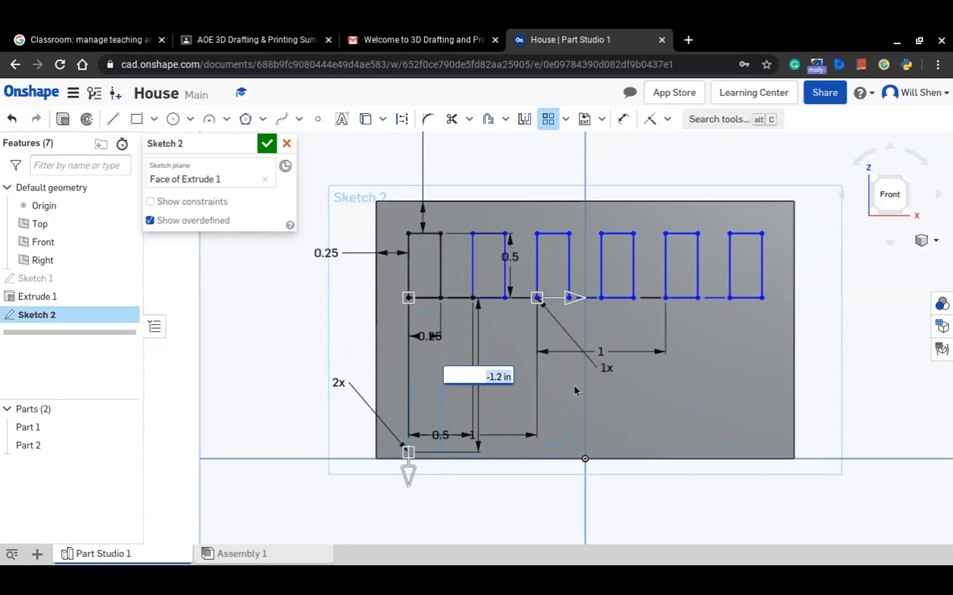
{"action": "type", "text": "1"}
{"action": "key", "text": "Return"}
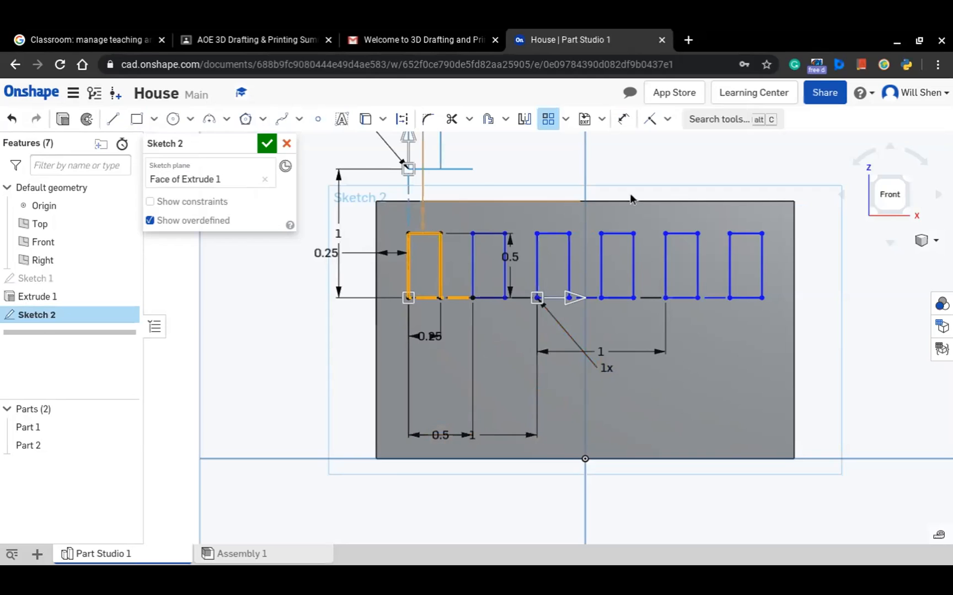
{"action": "left_click", "coordinate": [468, 166]}
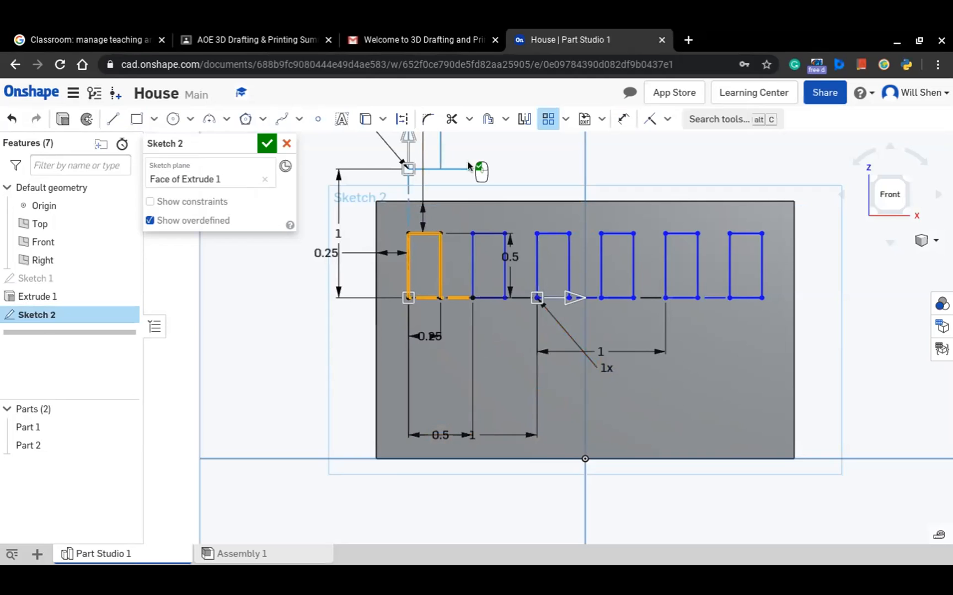
{"action": "left_click_drag", "start_coordinate": [405, 162], "coordinate": [384, 412]}
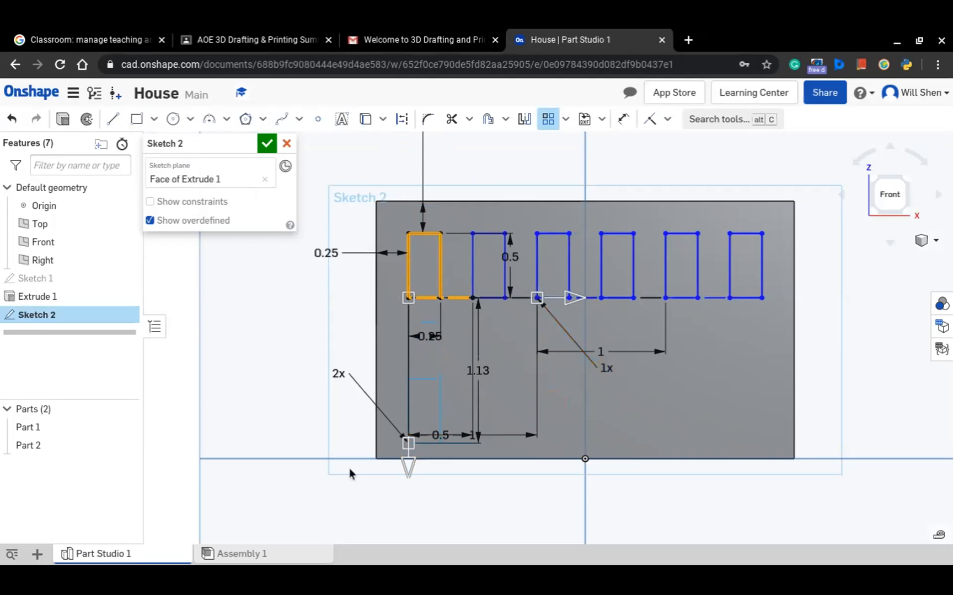
{"action": "left_click_drag", "start_coordinate": [399, 462], "coordinate": [411, 435]}
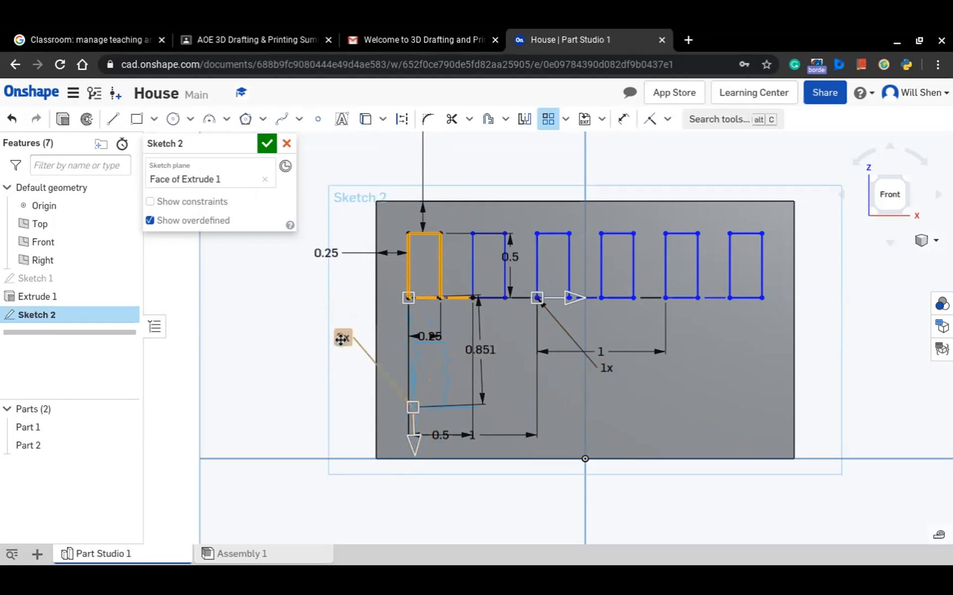
{"action": "scroll", "coordinate": [692, 387], "scroll_direction": "down", "scroll_amount": 1}
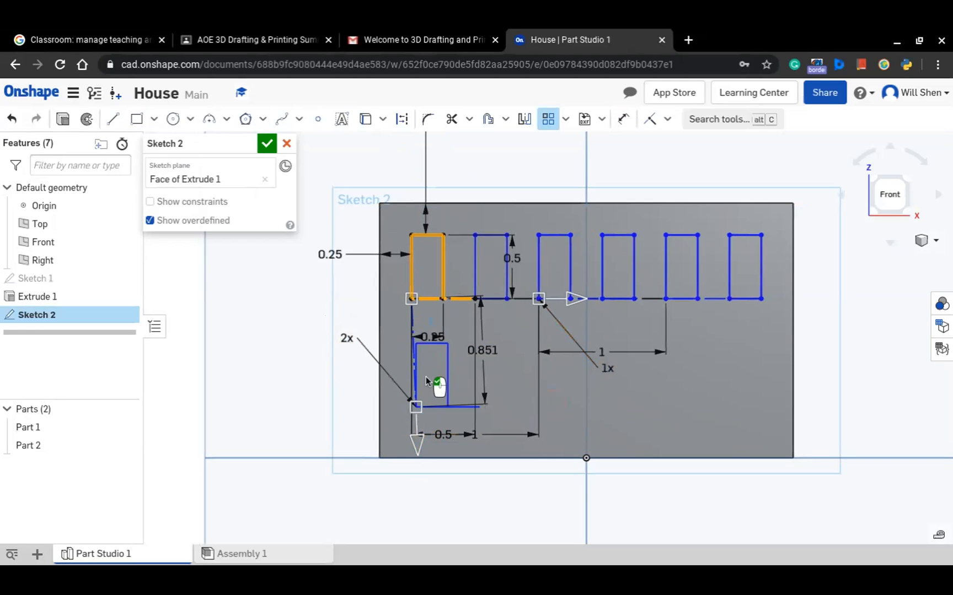
{"action": "left_click", "coordinate": [468, 368]}
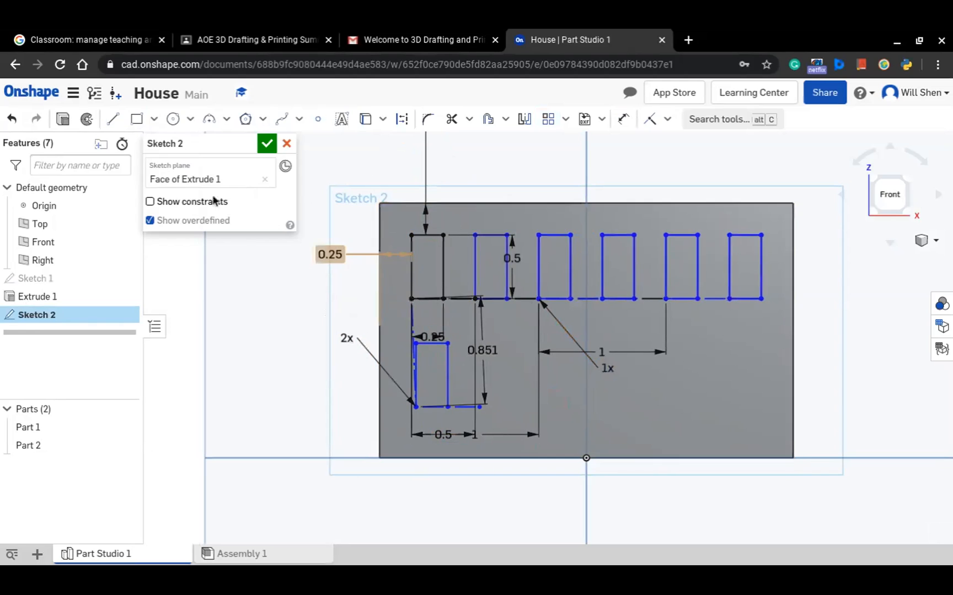
{"action": "left_click", "coordinate": [13, 119]}
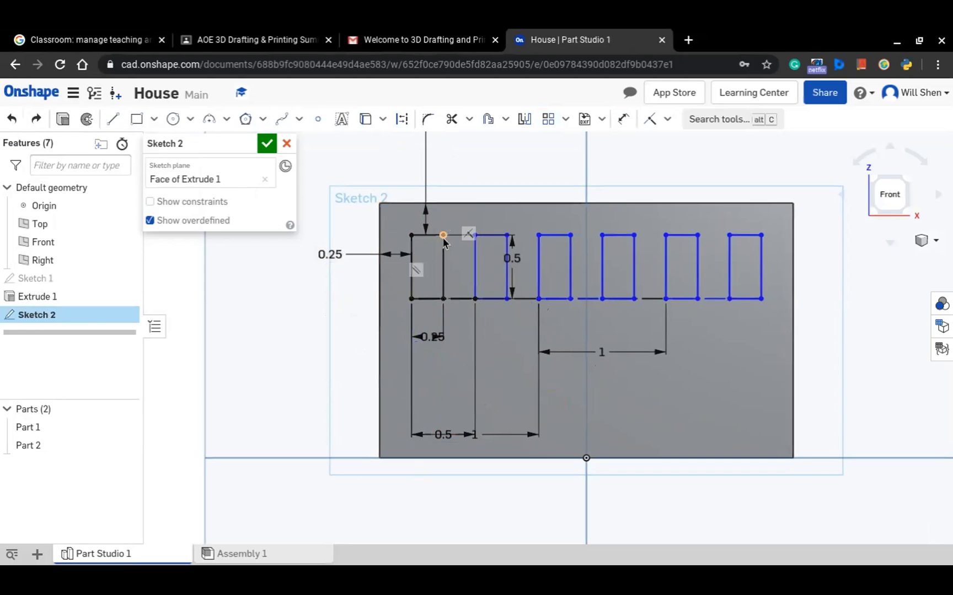
Create a linear pattern of the first window's edges with one horizontal and two vertical instances, spaced about 1.1 in downward
{"action": "left_click", "coordinate": [549, 119]}
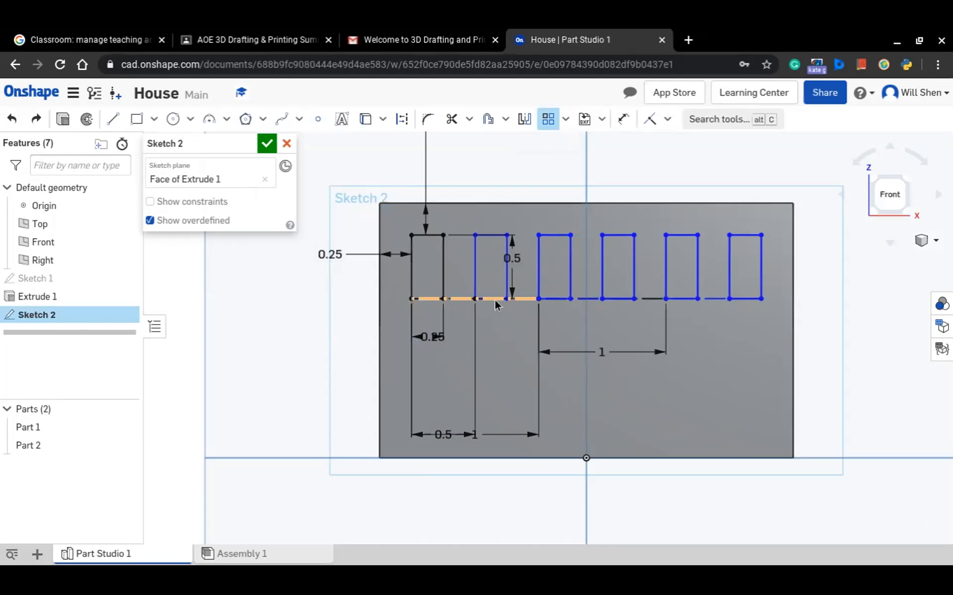
{"action": "left_click", "coordinate": [494, 299]}
{"action": "left_click", "coordinate": [424, 236]}
{"action": "left_click", "coordinate": [412, 263]}
{"action": "left_click", "coordinate": [444, 270]}
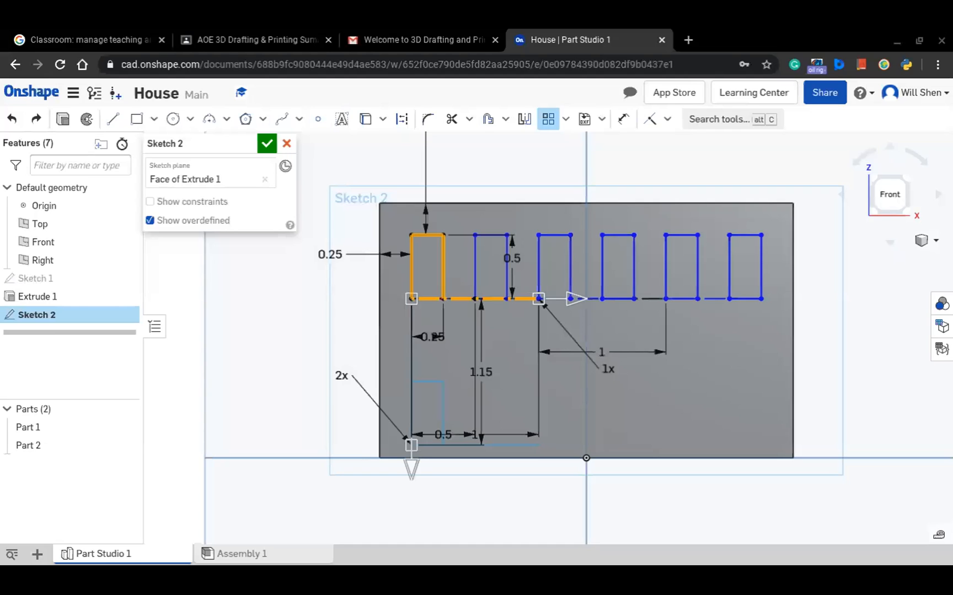
{"action": "left_click_drag", "start_coordinate": [411, 471], "coordinate": [411, 466]}
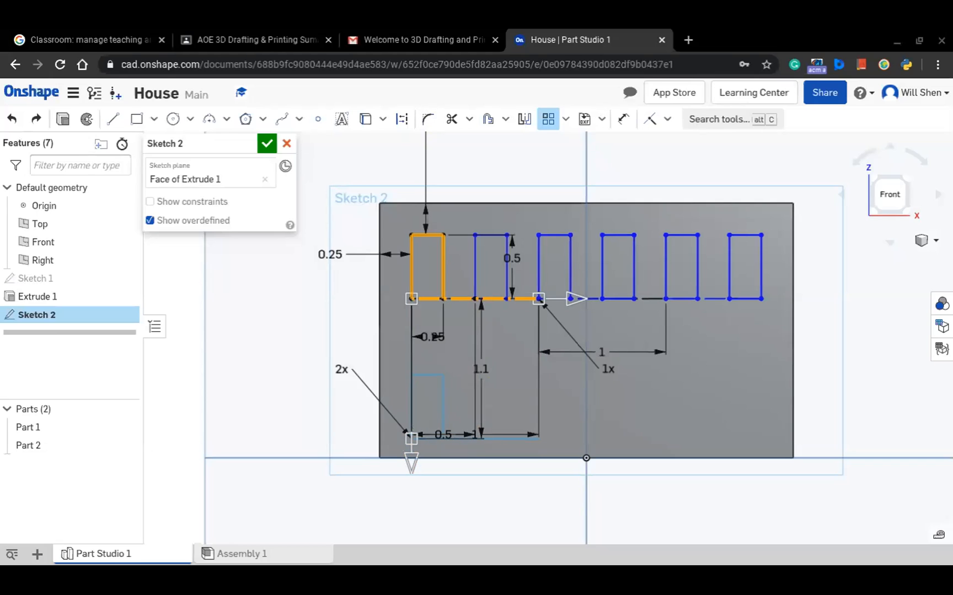
{"action": "left_click", "coordinate": [635, 443]}
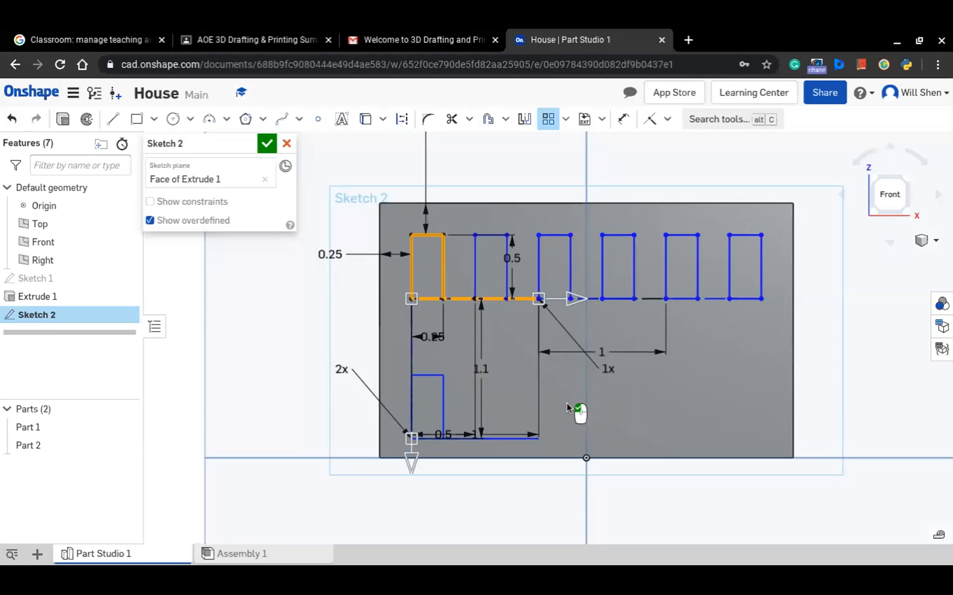
{"action": "left_click", "coordinate": [567, 407]}
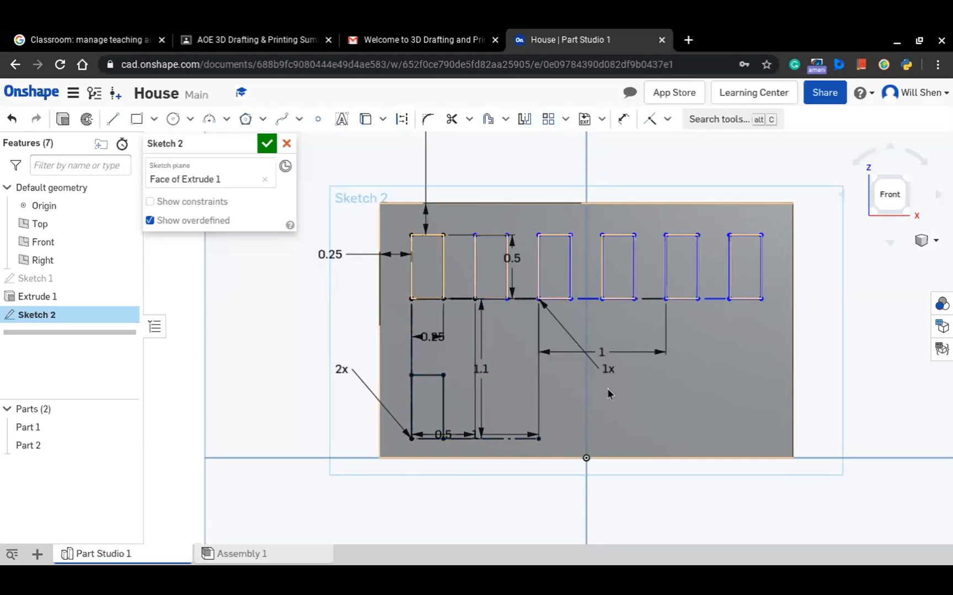
Set the vertical spacing of the window pattern to 1 in
{"action": "double_click", "coordinate": [481, 370]}
{"action": "type", "text": "1"}
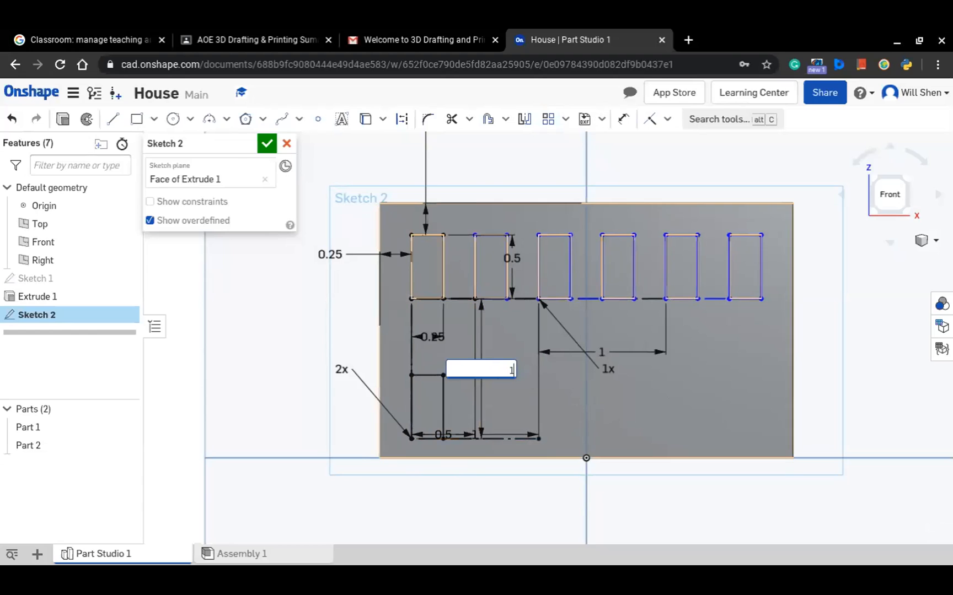
{"action": "key", "text": "Return"}
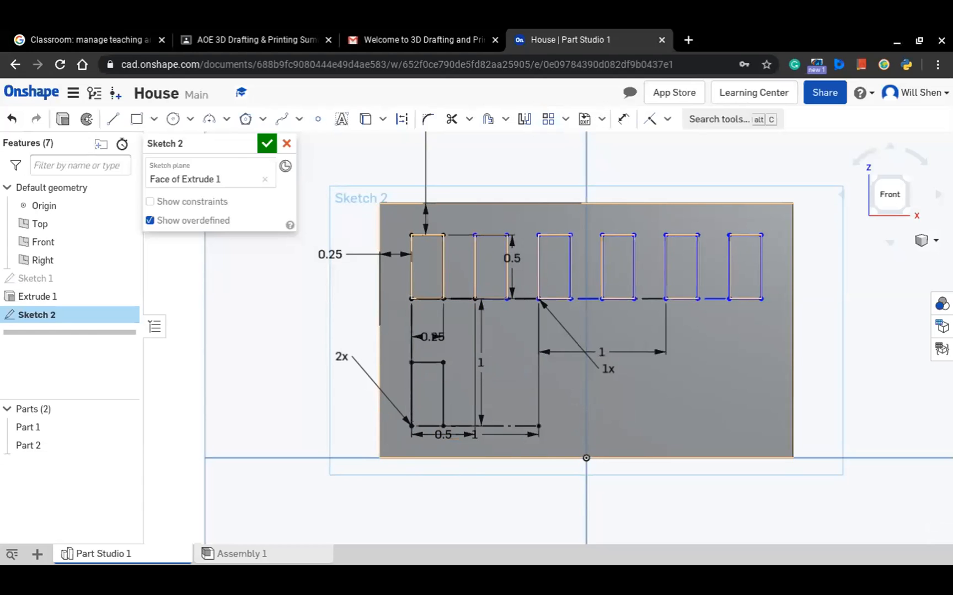
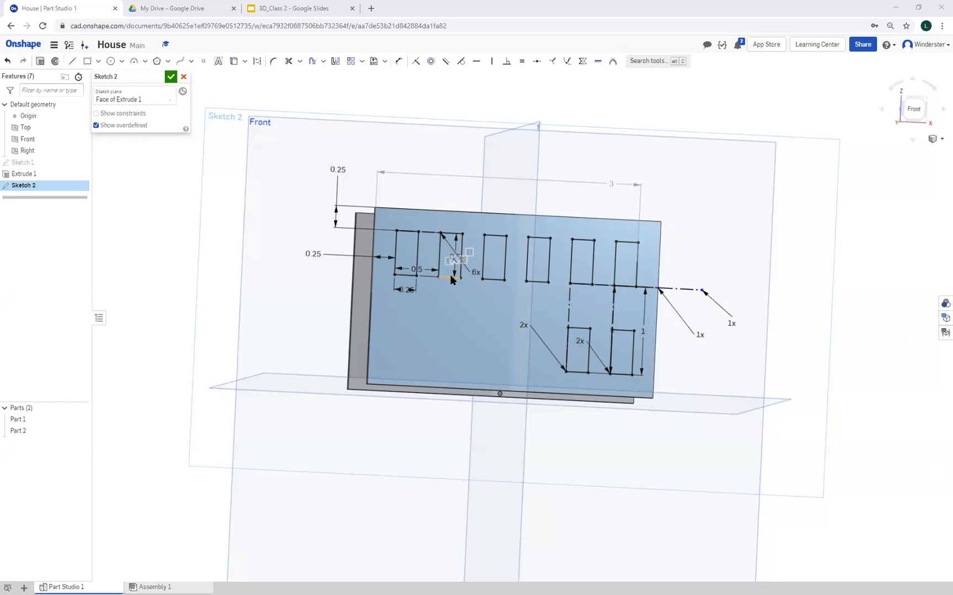
Undo the last window pattern change, discard the sketch edits, and delete Sketch 2
{"action": "left_click", "coordinate": [8, 62]}
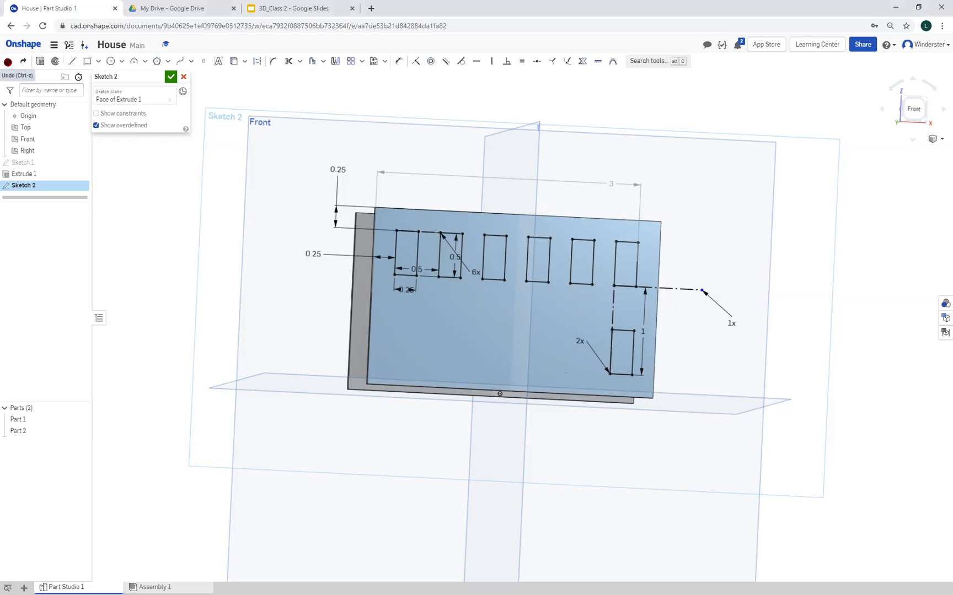
{"action": "left_click", "coordinate": [440, 246]}
{"action": "left_click", "coordinate": [461, 252]}
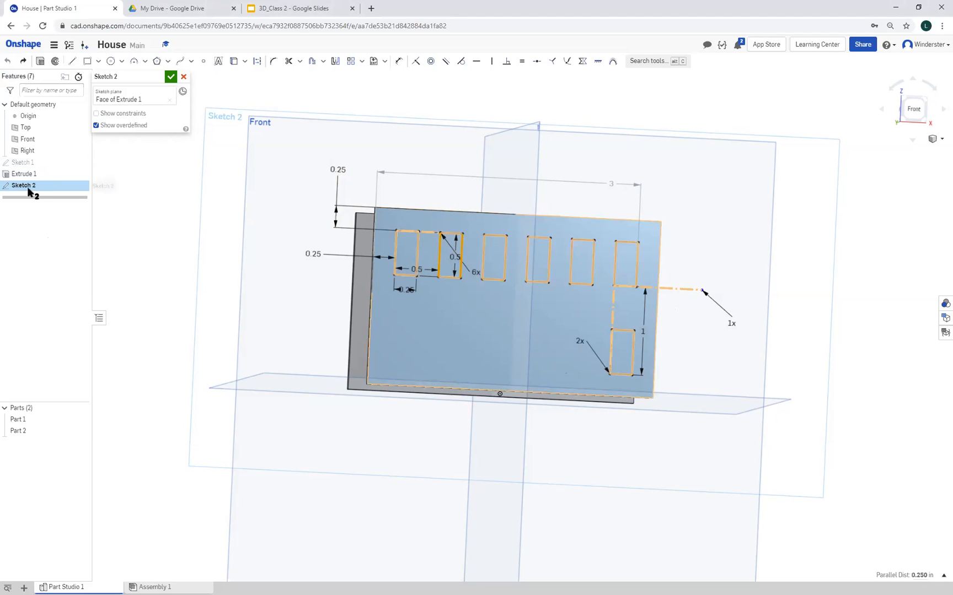
{"action": "left_click", "coordinate": [184, 78]}
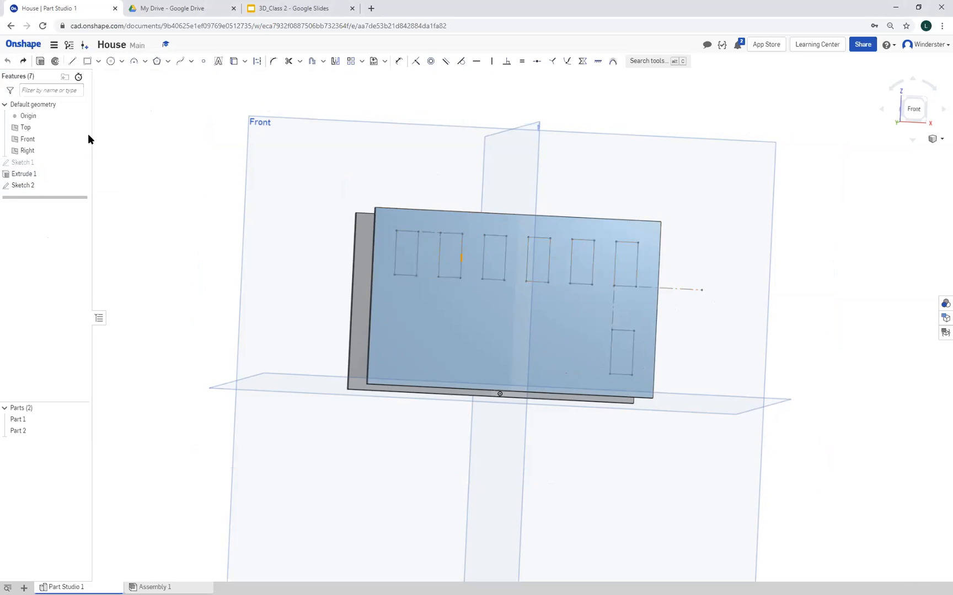
{"action": "right_click", "coordinate": [28, 184]}
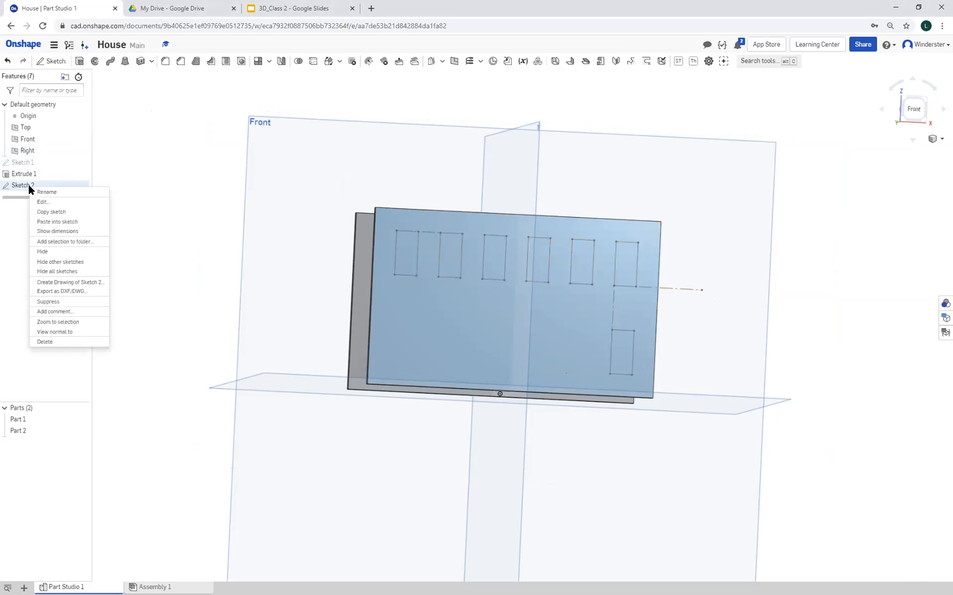
{"action": "left_click", "coordinate": [46, 342]}
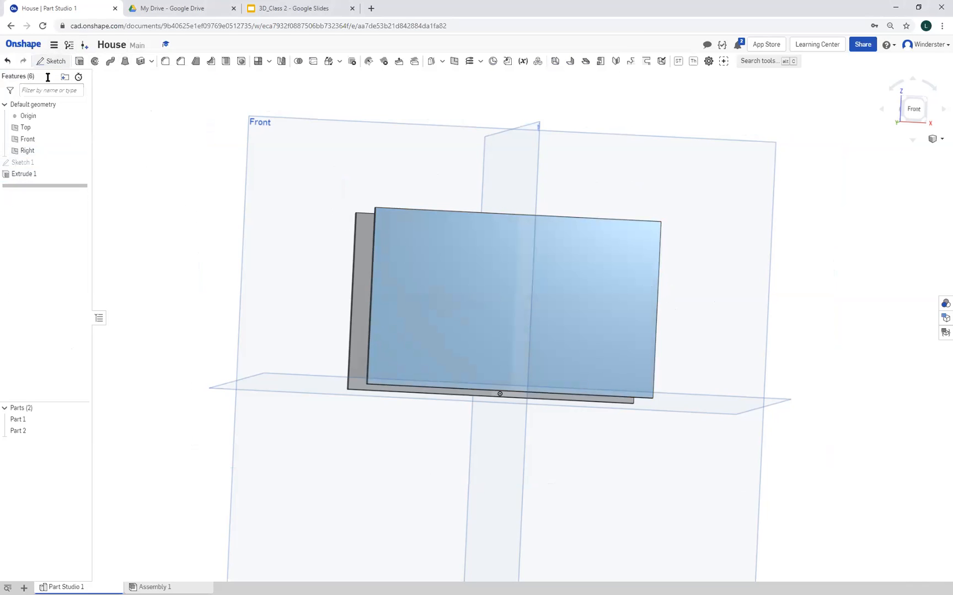
Start a sketch on the front wall's outer face and draw a window rectangle about 0.32 by 0.36 in near its upper-left corner
{"action": "left_click", "coordinate": [41, 61]}
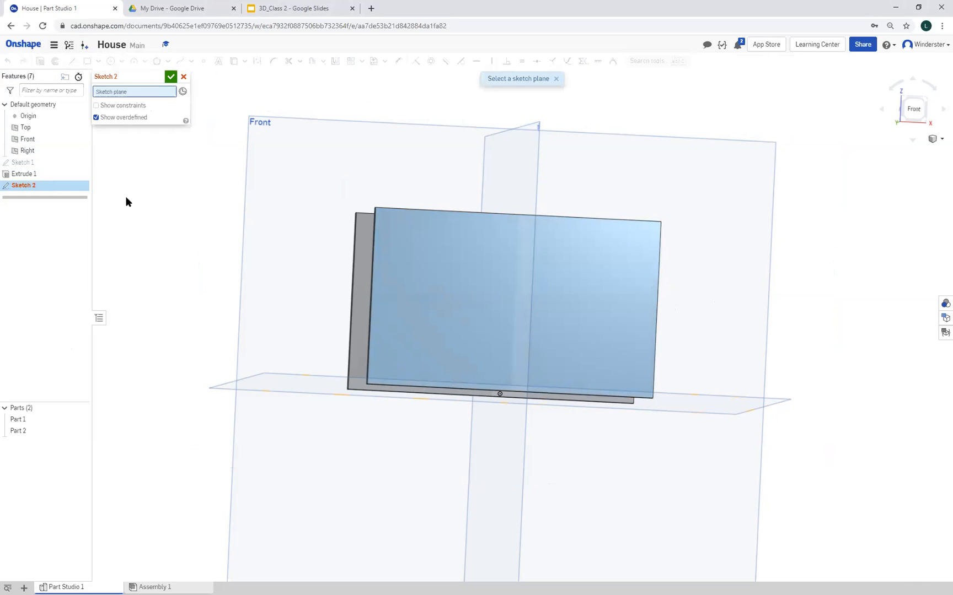
{"action": "left_click", "coordinate": [425, 286]}
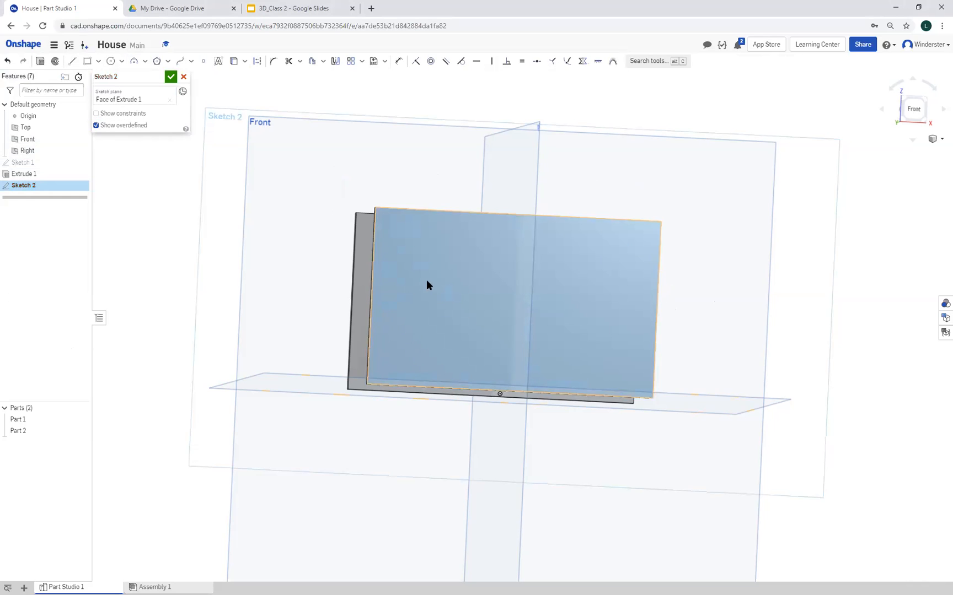
{"action": "left_click", "coordinate": [87, 61]}
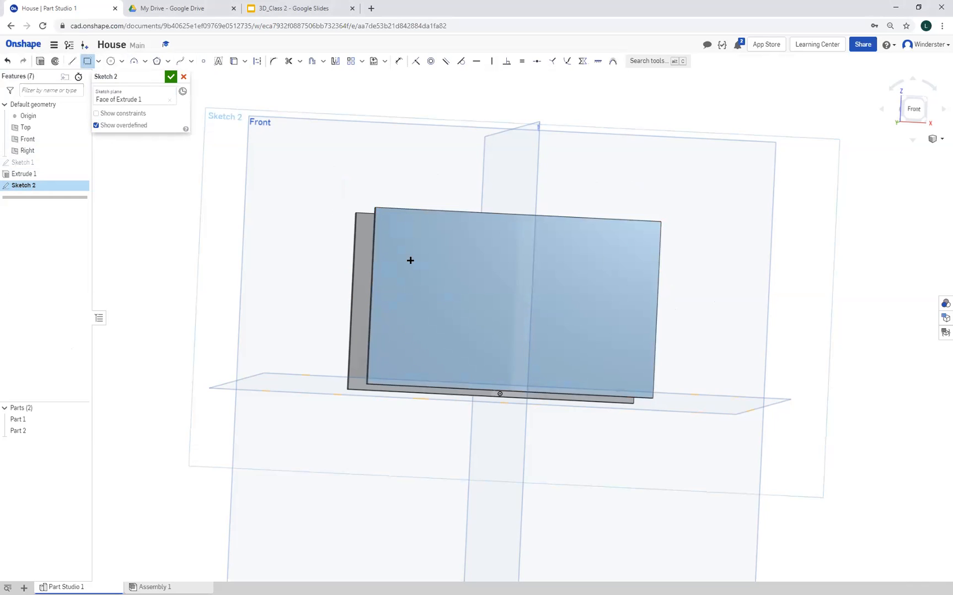
{"action": "left_click", "coordinate": [393, 223]}
{"action": "left_click", "coordinate": [422, 265]}
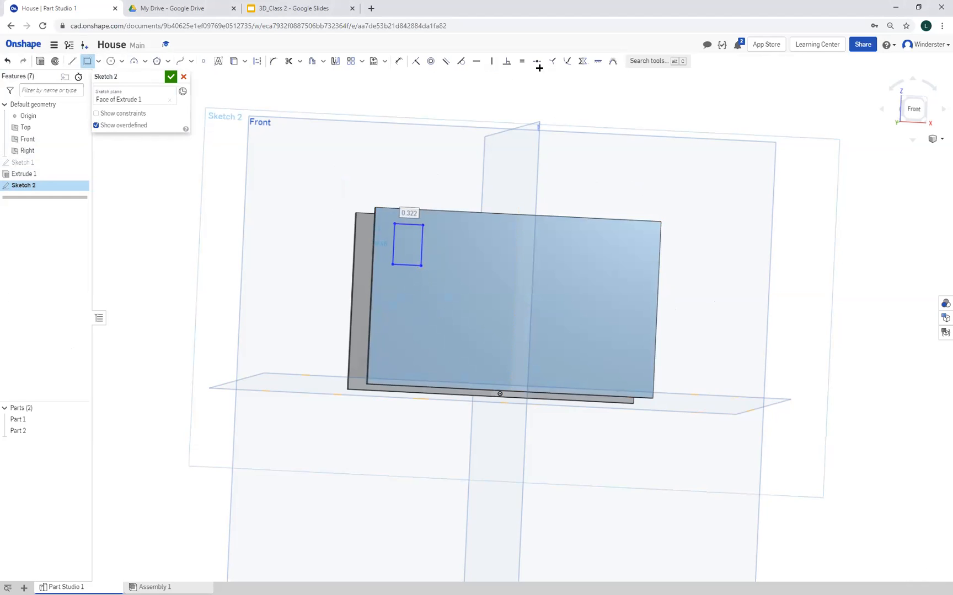
Dimension the window rectangle to 0.25 in wide and 0.5 in high
{"action": "left_click", "coordinate": [398, 61]}
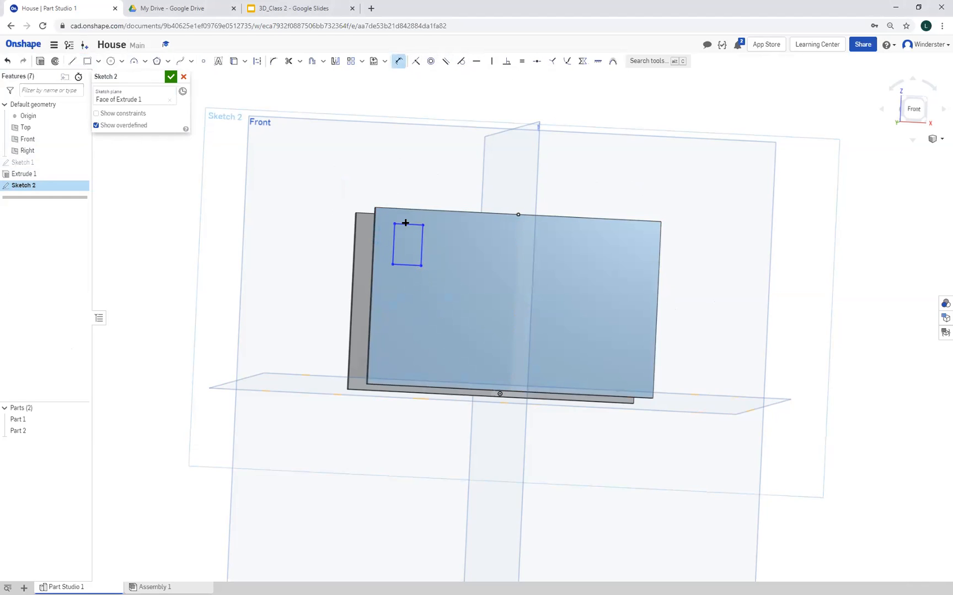
{"action": "left_click", "coordinate": [405, 223]}
{"action": "left_click", "coordinate": [406, 216]}
{"action": "type", "text": "25"}
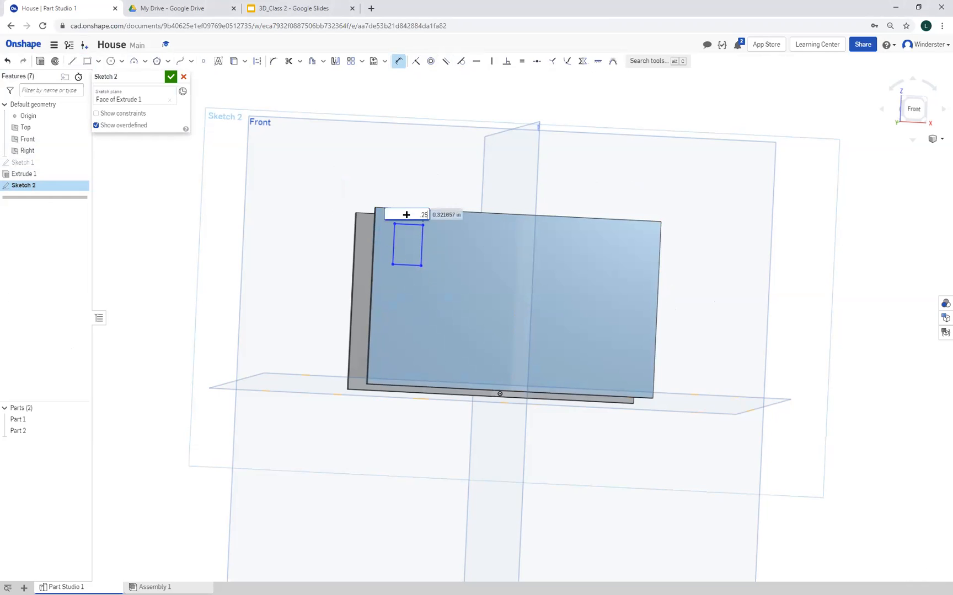
{"action": "key", "text": "Return"}
{"action": "left_click", "coordinate": [419, 244]}
{"action": "left_click", "coordinate": [437, 245]}
{"action": "type", "text": "0.5"}
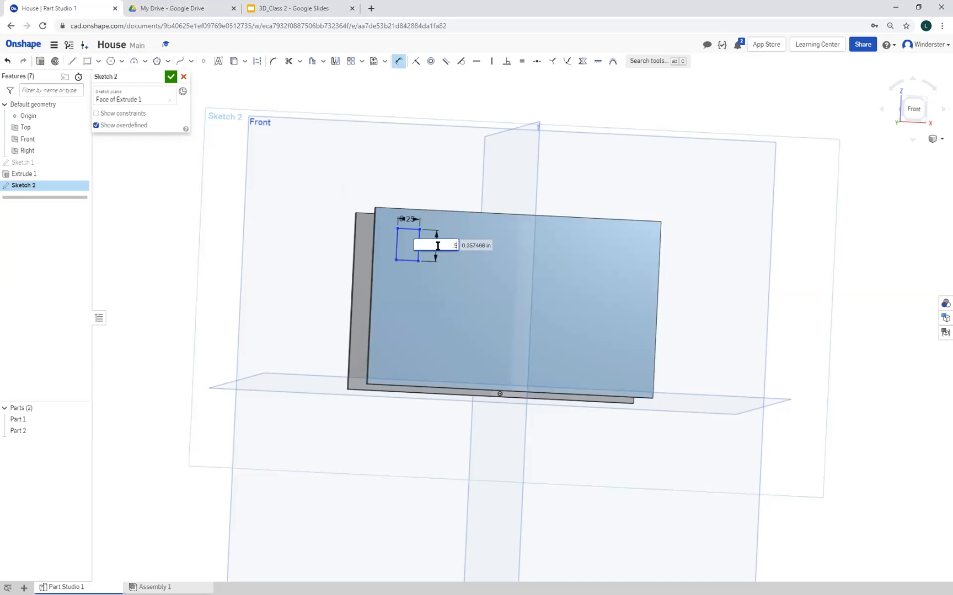
{"action": "key", "text": "Return"}
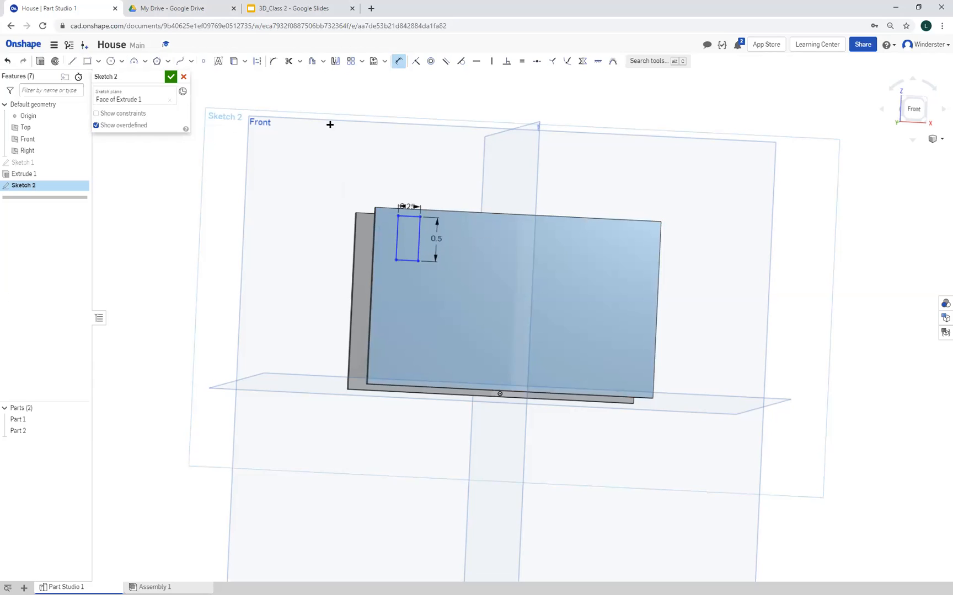
Dimension the window's left side to 0.25 in from the wall's left edge
{"action": "left_click", "coordinate": [398, 234]}
{"action": "left_click", "coordinate": [370, 226]}
{"action": "left_click", "coordinate": [338, 189]}
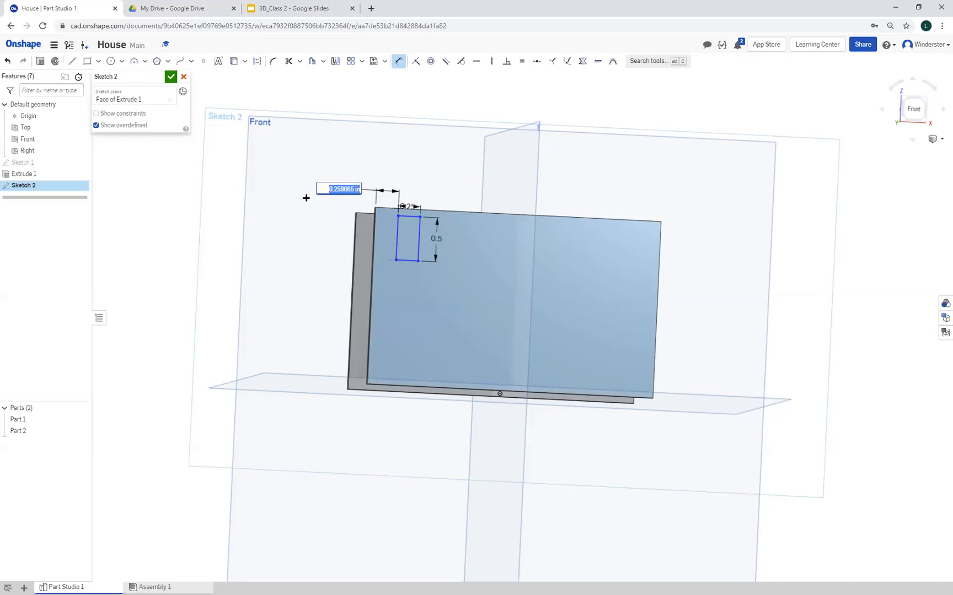
{"action": "key", "text": "BackSpace"}
{"action": "type", "text": ".25"}
{"action": "key", "text": "Return"}
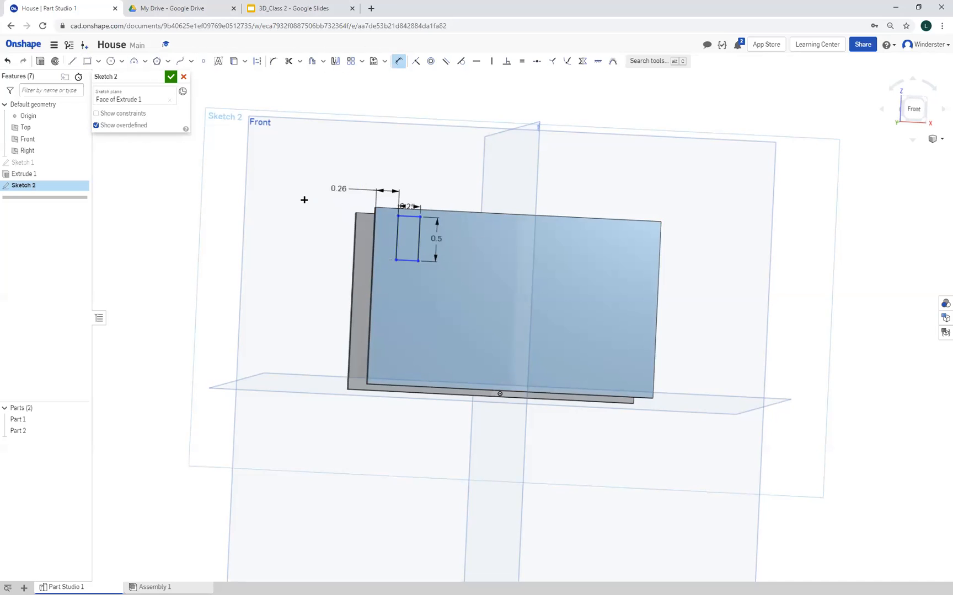
Dimension the window's top side to 0.25 in below the wall's top edge and place that dimension closer to the wall
{"action": "left_click", "coordinate": [411, 216]}
{"action": "left_click", "coordinate": [410, 209]}
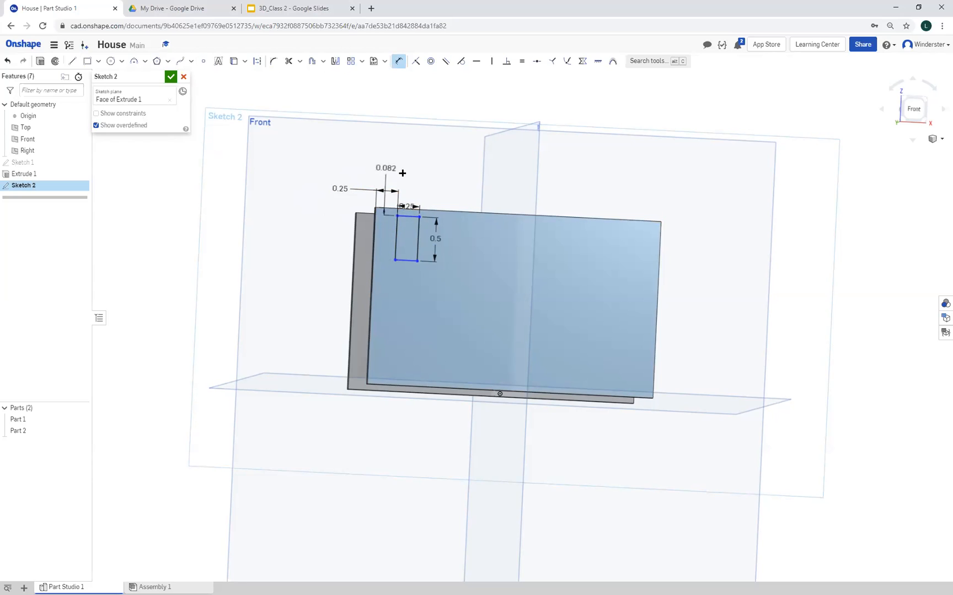
{"action": "left_click", "coordinate": [429, 185]}
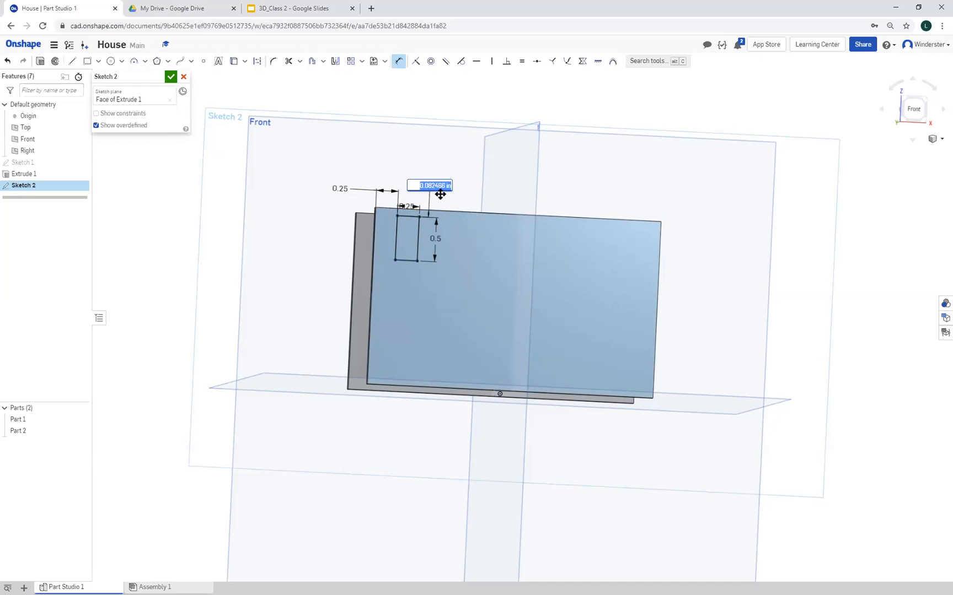
{"action": "type", "text": ".2"}
{"action": "key", "text": "Return"}
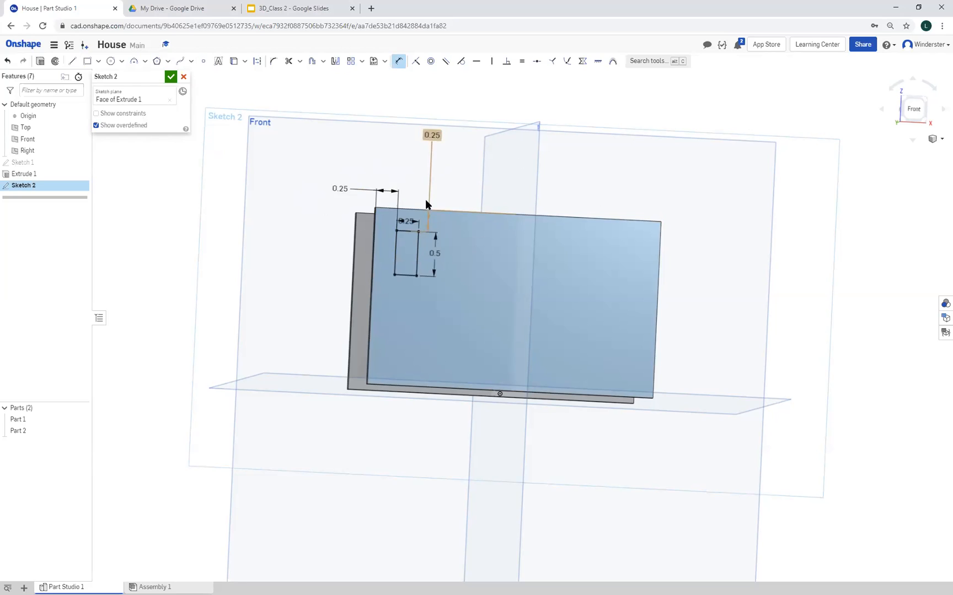
{"action": "left_click_drag", "start_coordinate": [432, 132], "coordinate": [430, 183]}
{"action": "left_click", "coordinate": [646, 106]}
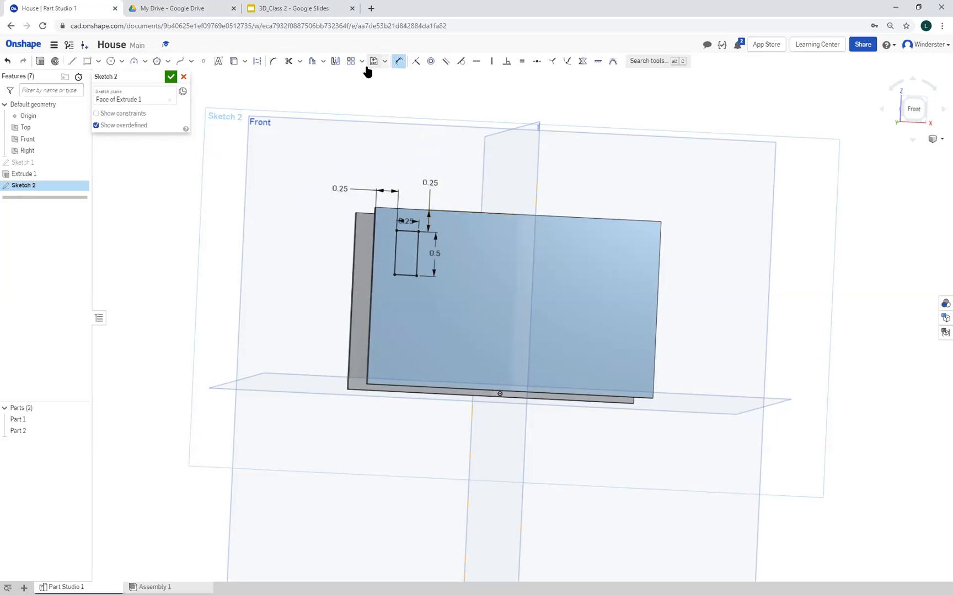
Start a linear pattern of the window's four edges, directed downward with two vertical instances
{"action": "left_click", "coordinate": [351, 61]}
{"action": "left_click", "coordinate": [394, 242]}
{"action": "left_click", "coordinate": [404, 230]}
{"action": "left_click", "coordinate": [418, 251]}
{"action": "left_click", "coordinate": [402, 275]}
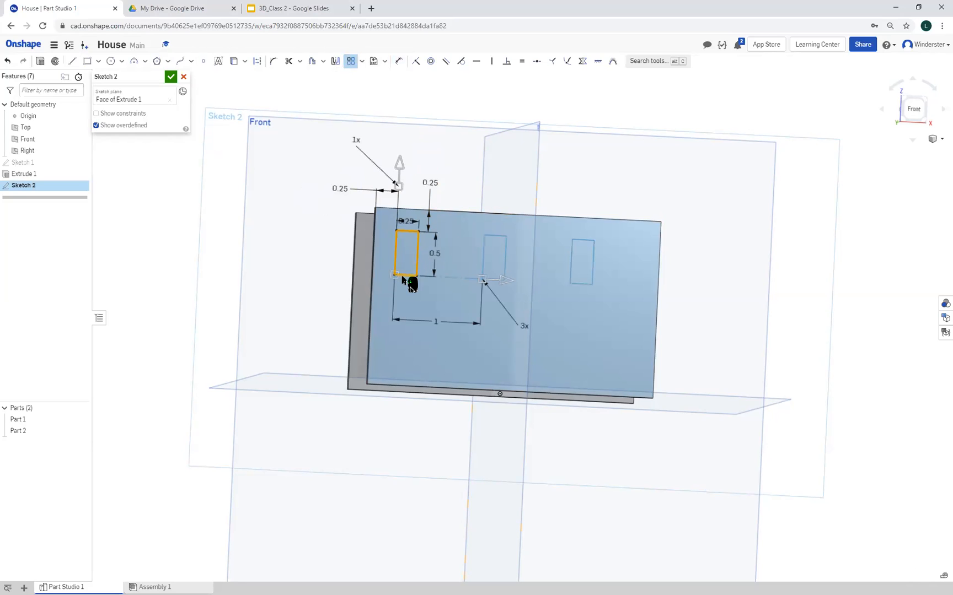
{"action": "left_click", "coordinate": [401, 169]}
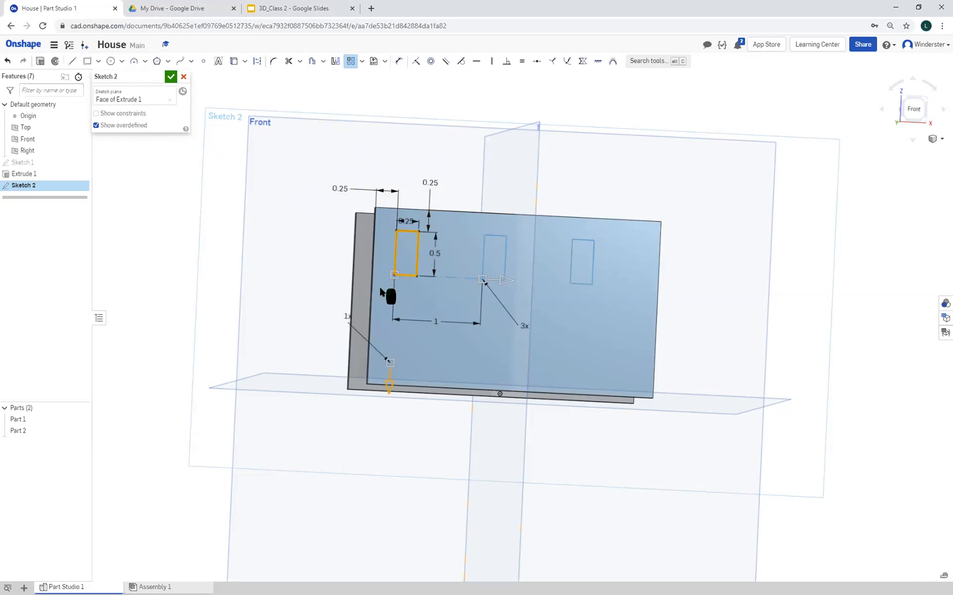
{"action": "left_click", "coordinate": [347, 317]}
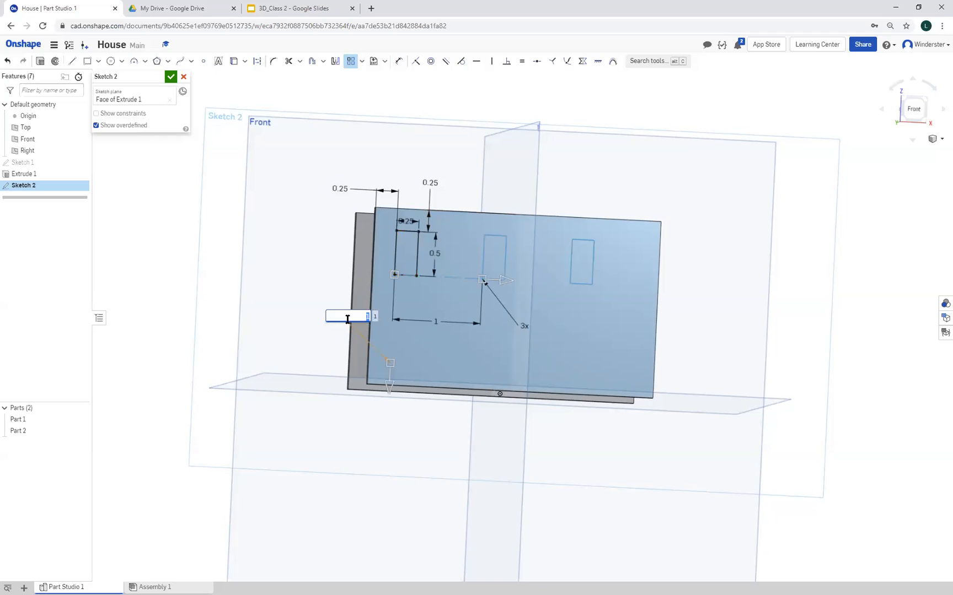
{"action": "type", "text": "2"}
{"action": "key", "text": "Return"}
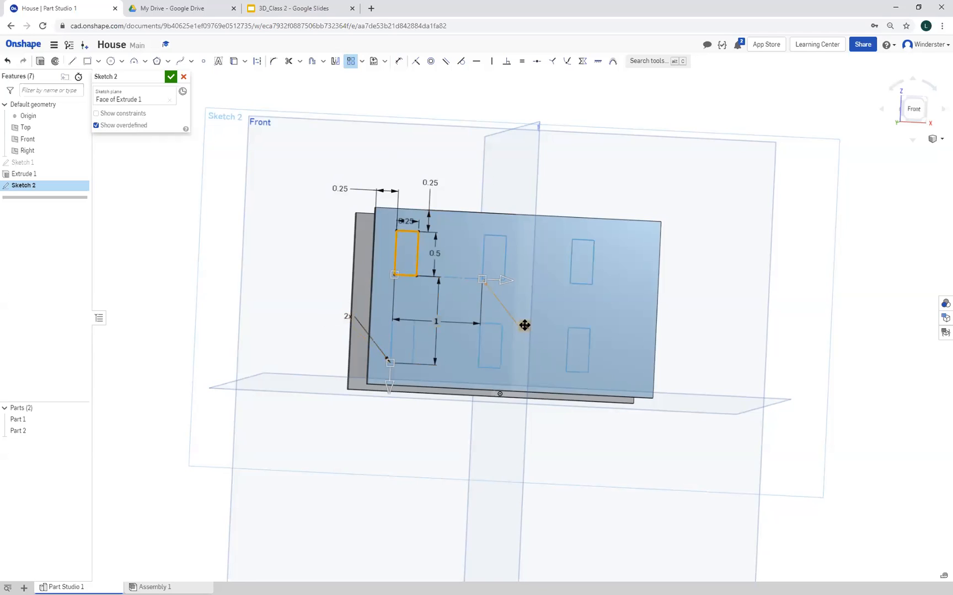
Complete the pattern with six horizontal instances spaced 0.5 in apart, and reposition its horizontal count and spacing labels
{"action": "left_click", "coordinate": [524, 326]}
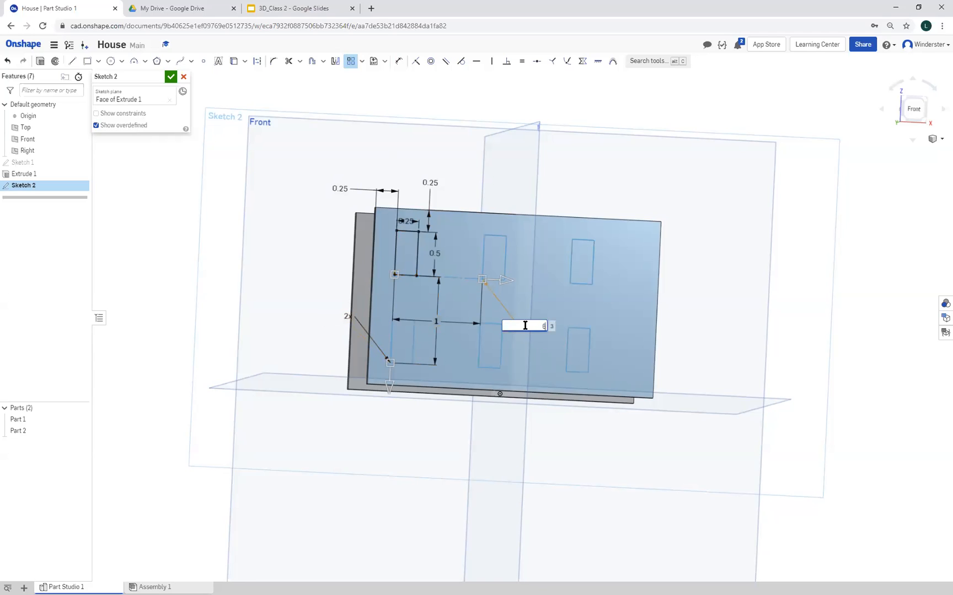
{"action": "key", "text": "Return"}
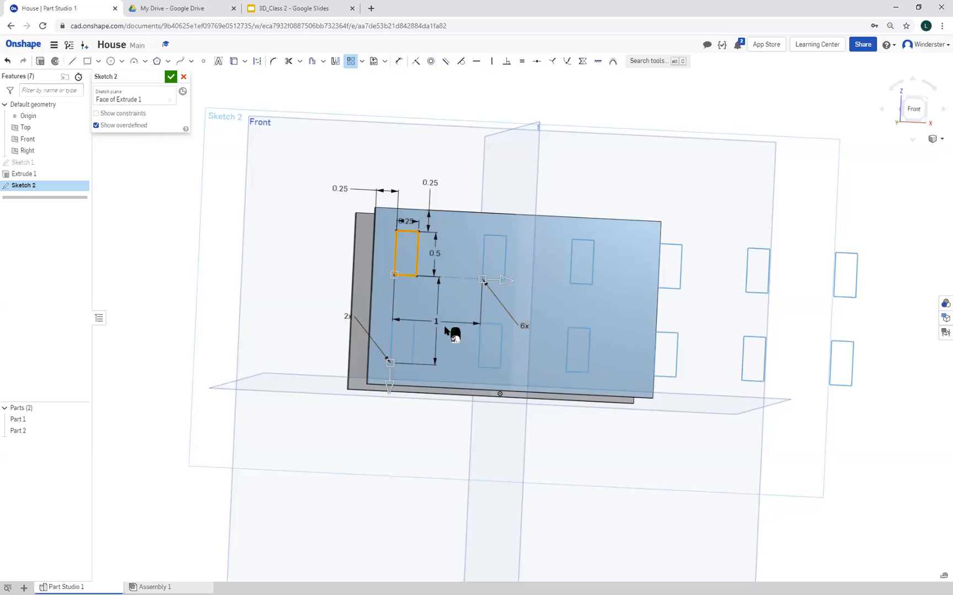
{"action": "left_click", "coordinate": [442, 321]}
{"action": "double_click", "coordinate": [444, 322]}
{"action": "type", "text": "0.5"}
{"action": "key", "text": "Return"}
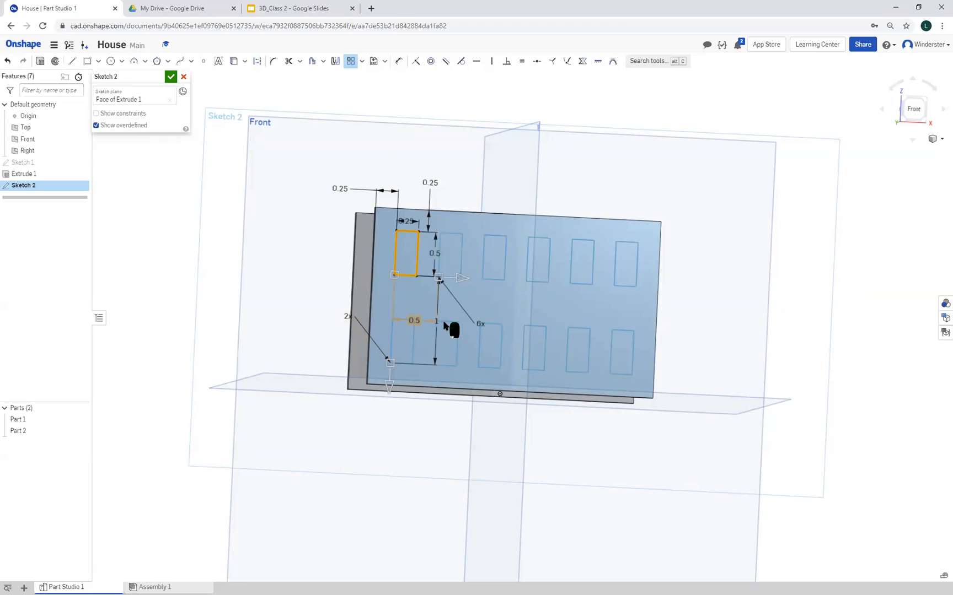
{"action": "left_click", "coordinate": [850, 292]}
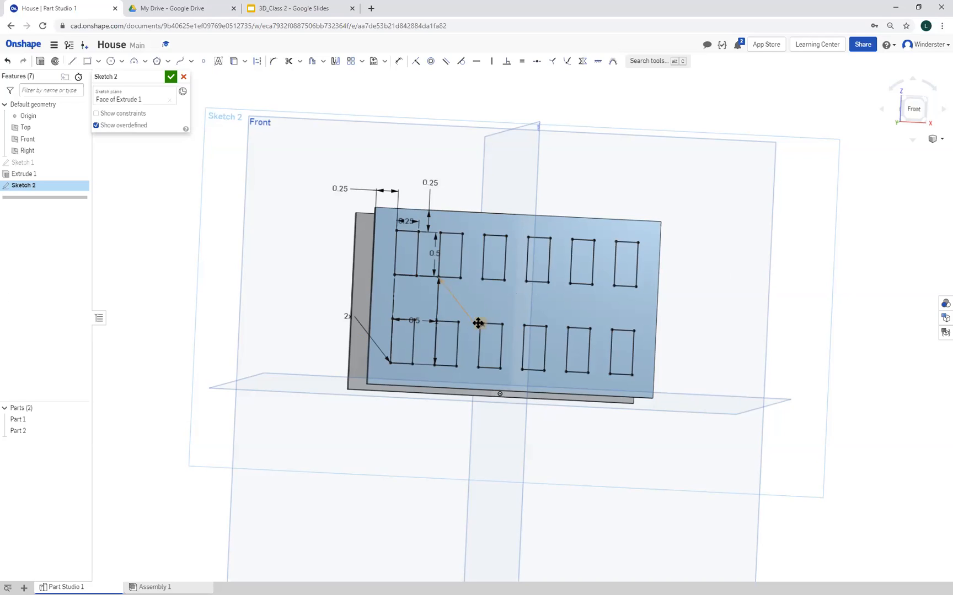
{"action": "left_click_drag", "start_coordinate": [477, 318], "coordinate": [453, 290]}
{"action": "left_click_drag", "start_coordinate": [415, 320], "coordinate": [419, 299]}
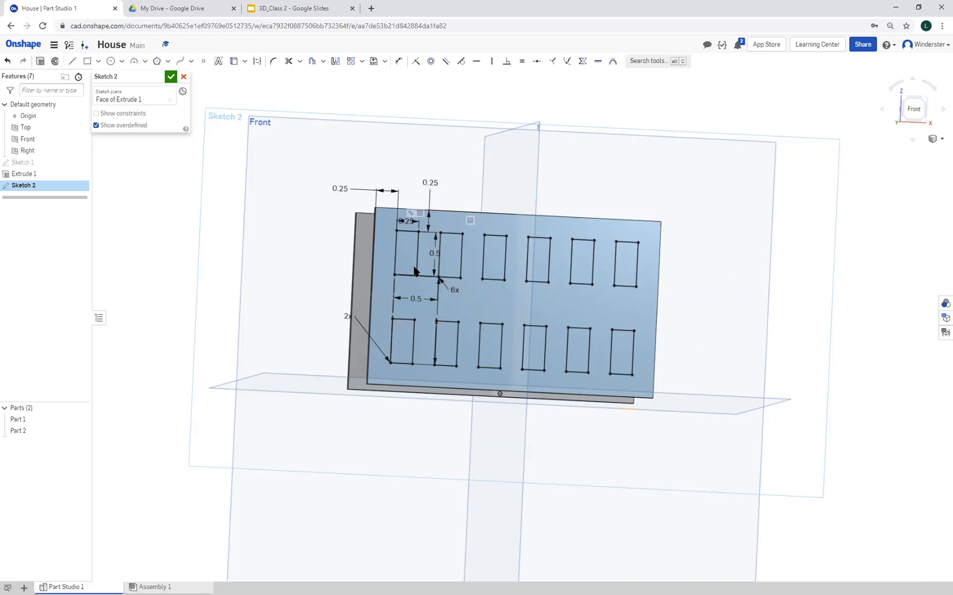
Delete the third and fourth windows of the lower row
{"action": "left_click", "coordinate": [489, 323]}
{"action": "left_click", "coordinate": [500, 344]}
{"action": "left_click", "coordinate": [488, 366]}
{"action": "left_click", "coordinate": [479, 350]}
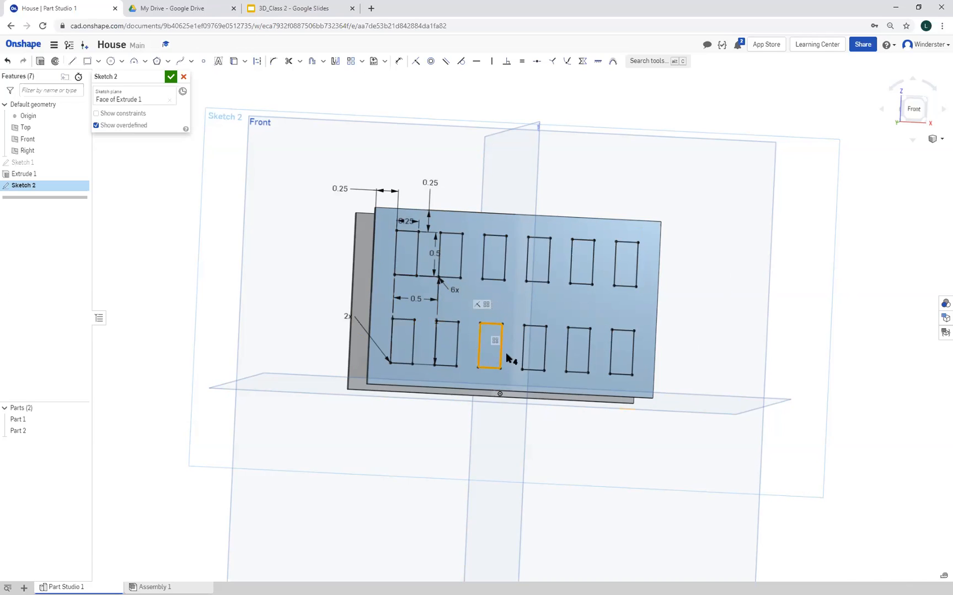
{"action": "left_click", "coordinate": [523, 350]}
{"action": "left_click", "coordinate": [534, 325]}
{"action": "left_click", "coordinate": [545, 349]}
{"action": "left_click", "coordinate": [535, 370]}
{"action": "key", "text": "Delete"}
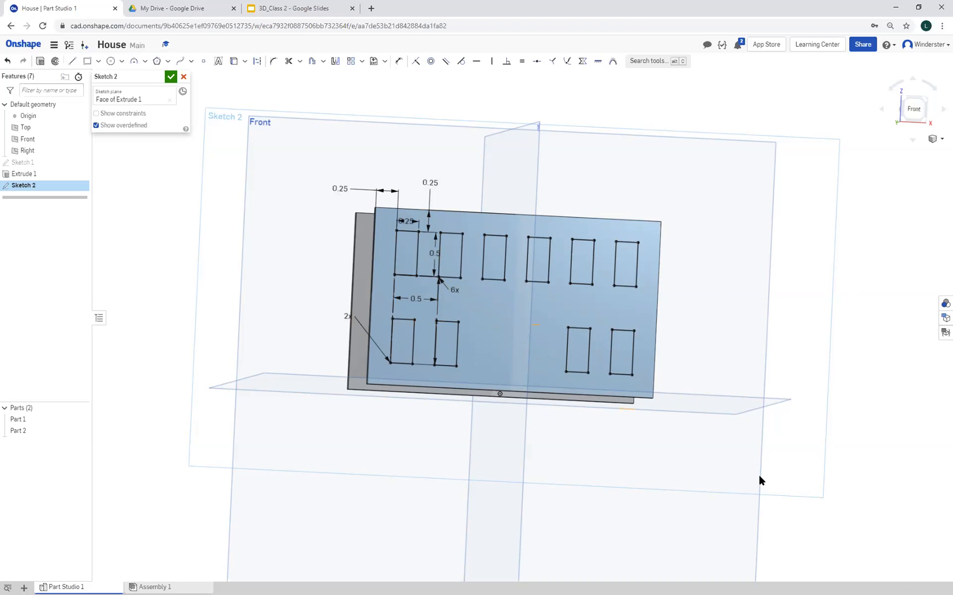
{"action": "mouse_move", "coordinate": [880, 445]}
{"action": "right_mouse_down"}
{"action": "mouse_move", "coordinate": [859, 438]}
{"action": "mouse_move", "coordinate": [900, 435]}
{"action": "mouse_move", "coordinate": [897, 466]}
{"action": "mouse_move", "coordinate": [882, 466]}
{"action": "mouse_move", "coordinate": [895, 469]}
{"action": "mouse_move", "coordinate": [891, 440]}
{"action": "mouse_move", "coordinate": [901, 464]}
{"action": "right_mouse_up"}
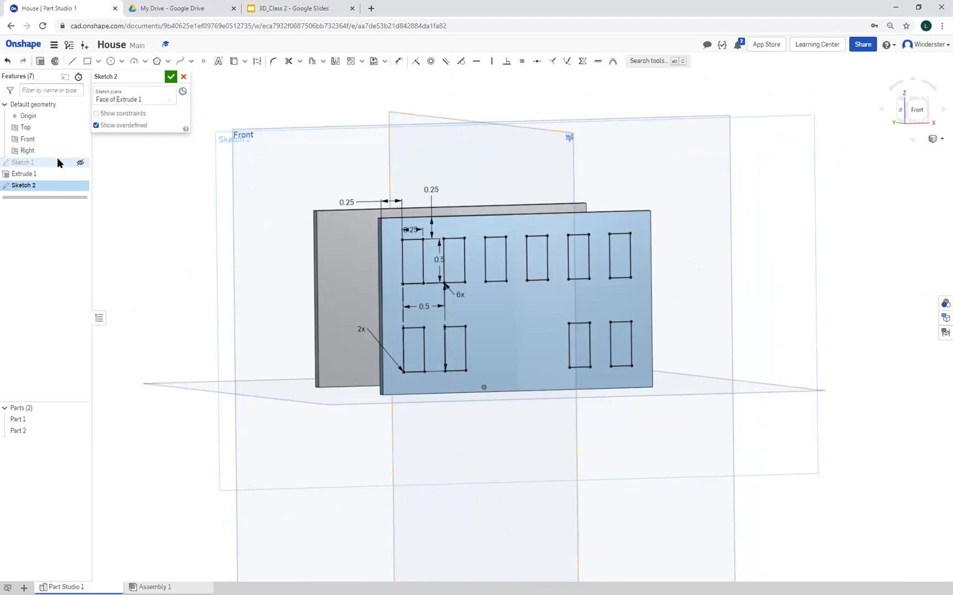
{"action": "left_click", "coordinate": [40, 62]}
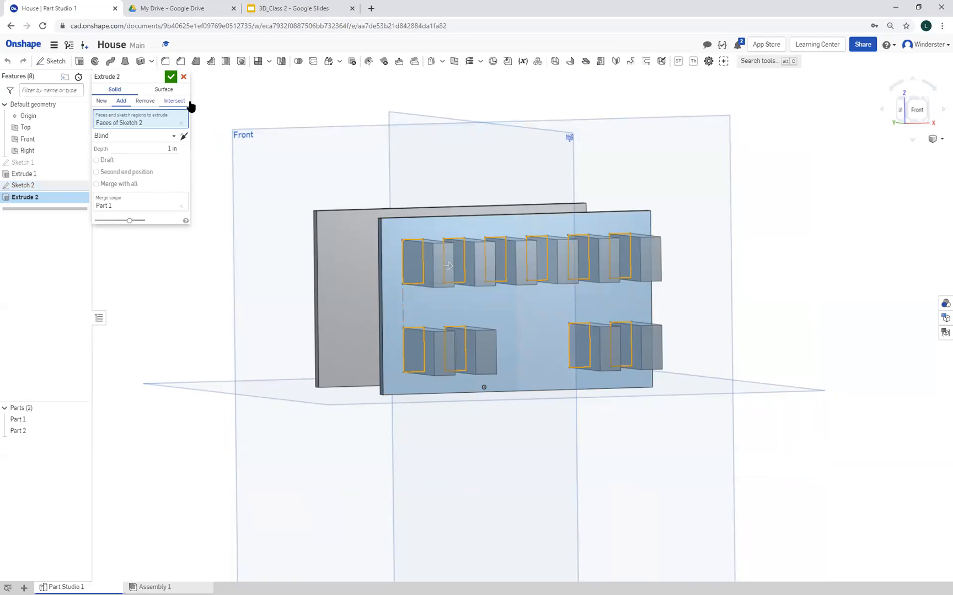
{"action": "left_click", "coordinate": [146, 102]}
{"action": "right_click_drag", "start_coordinate": [178, 263], "coordinate": [225, 264]}
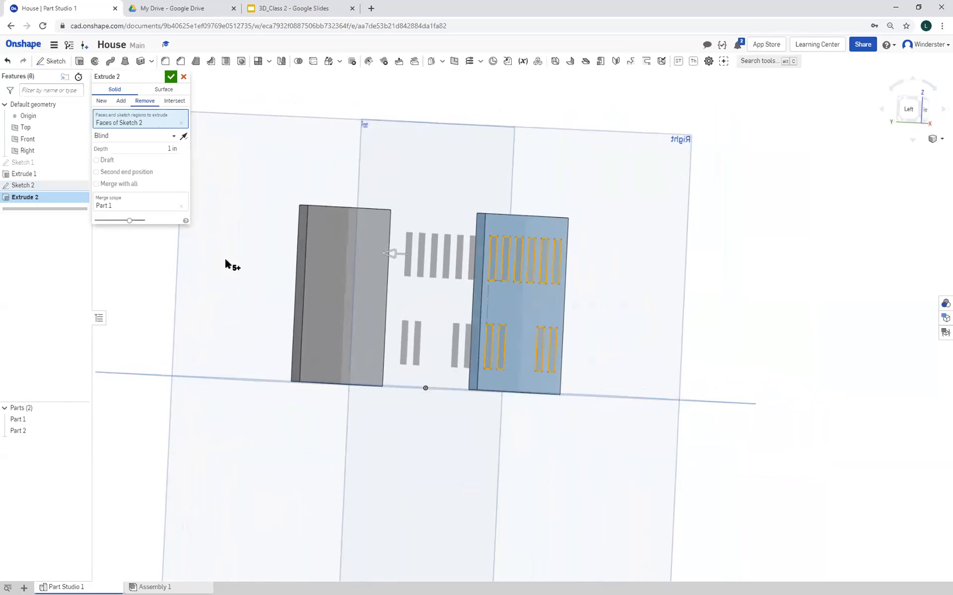
{"action": "left_click", "coordinate": [171, 149]}
{"action": "type", "text": "3"}
{"action": "key", "text": "Return"}
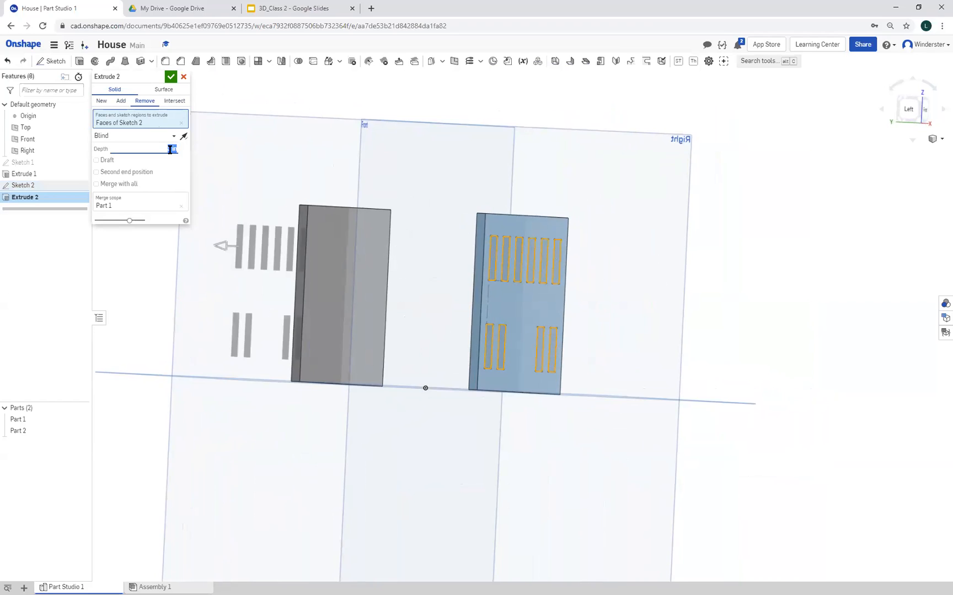
{"action": "left_click", "coordinate": [142, 206]}
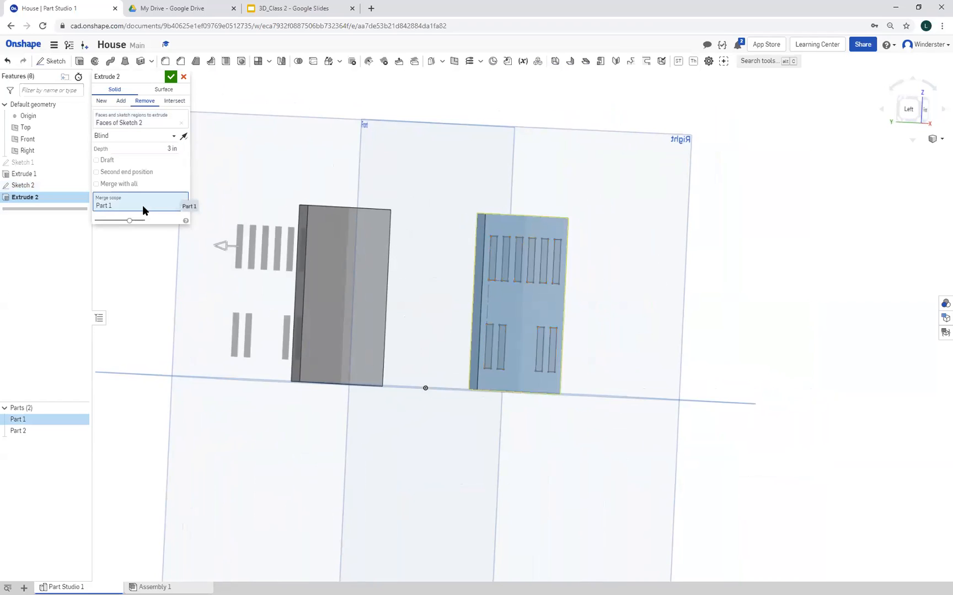
{"action": "left_click", "coordinate": [310, 283]}
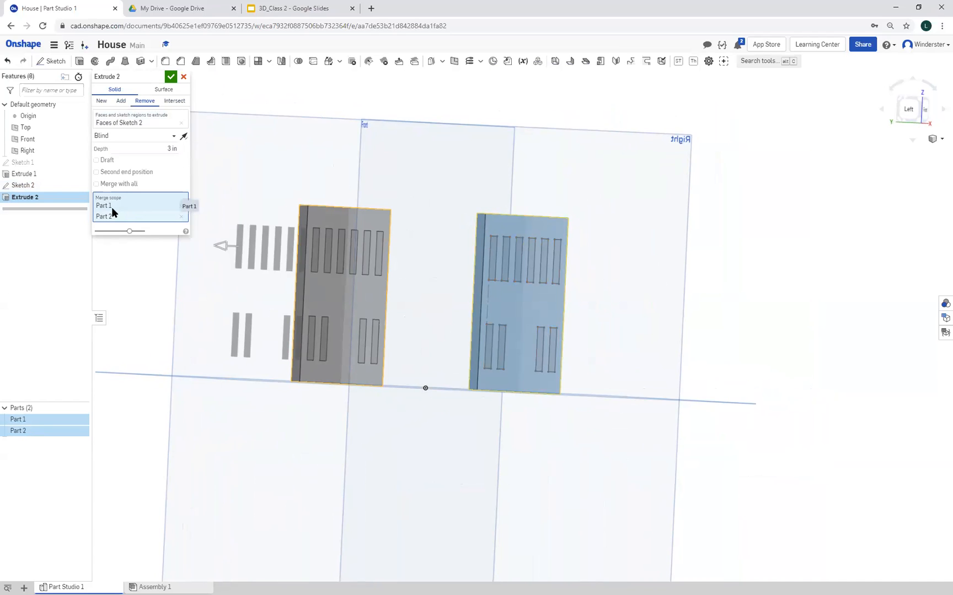
{"action": "left_click", "coordinate": [185, 77]}
Start a Remove extrude using all ten window regions sketched on the front wall
{"action": "right_click_drag", "start_coordinate": [155, 380], "coordinate": [127, 392]}
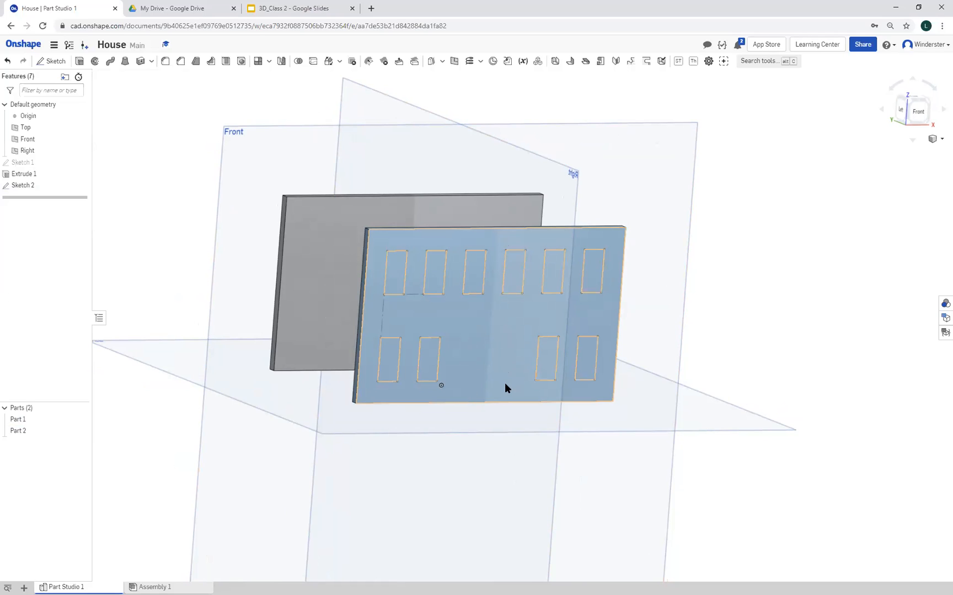
{"action": "left_click", "coordinate": [80, 62]}
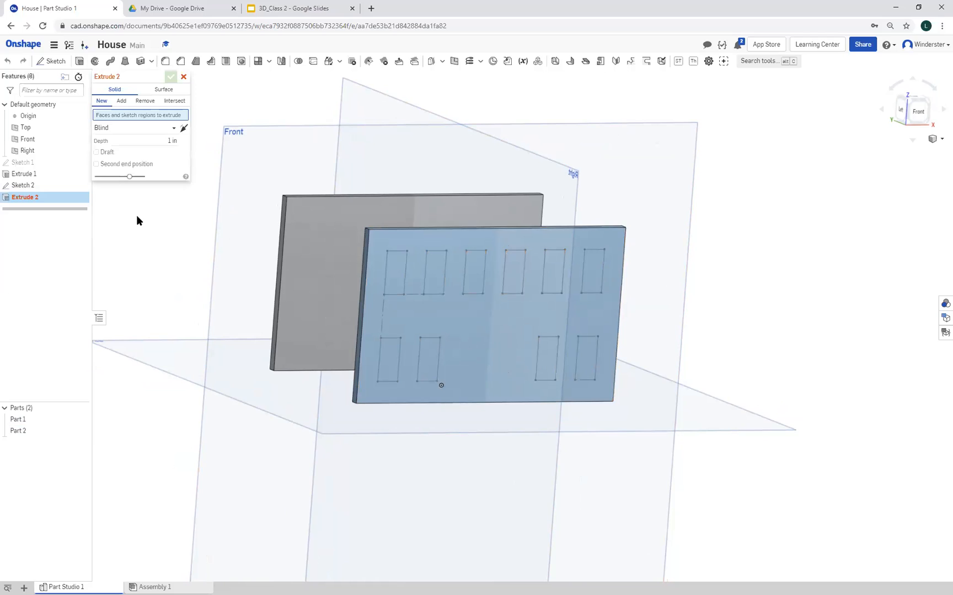
{"action": "left_click", "coordinate": [145, 101]}
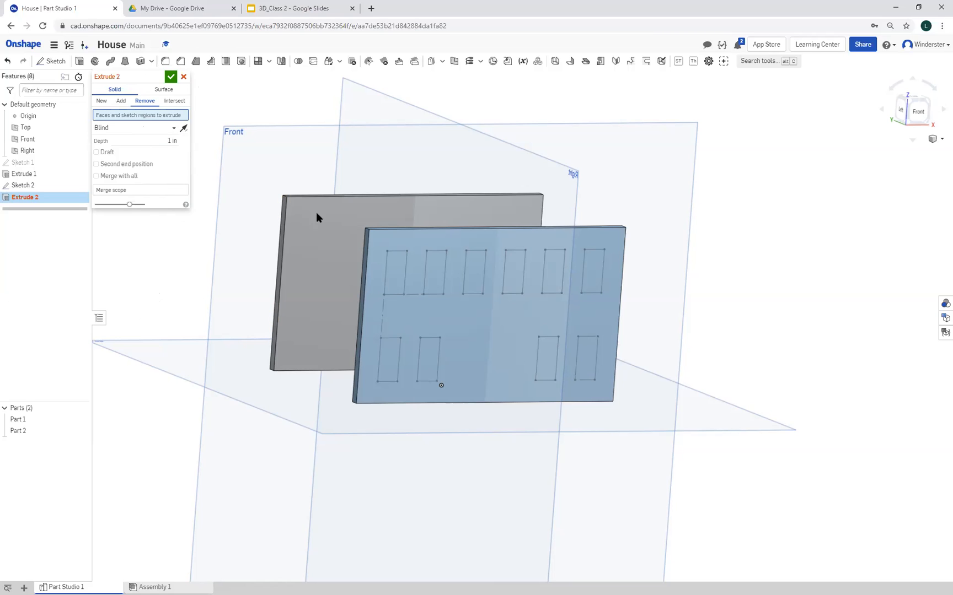
{"action": "left_click", "coordinate": [394, 266]}
{"action": "left_click", "coordinate": [435, 270]}
{"action": "left_click", "coordinate": [473, 271]}
{"action": "left_click", "coordinate": [547, 276]}
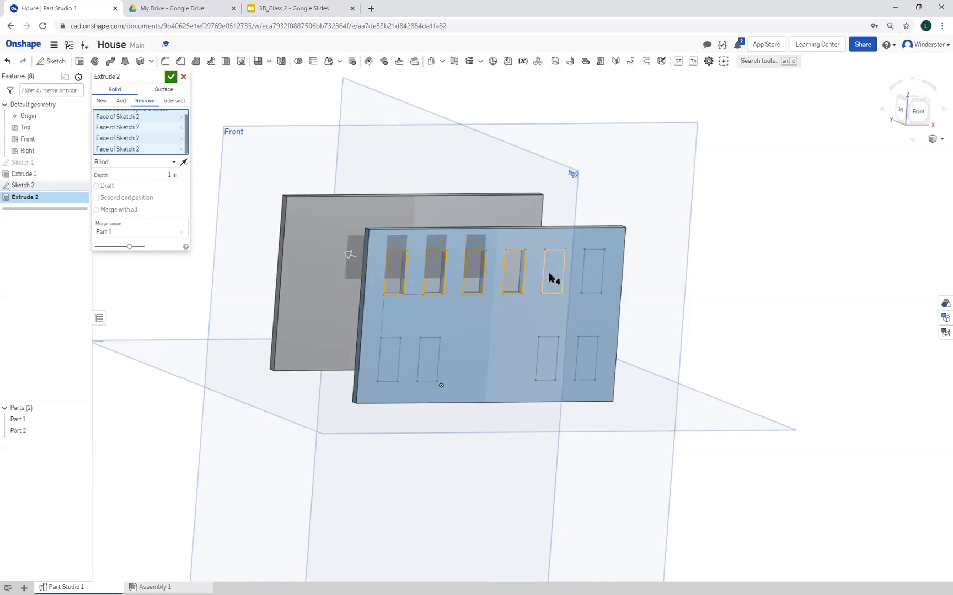
{"action": "left_click", "coordinate": [600, 281]}
{"action": "left_click", "coordinate": [588, 359]}
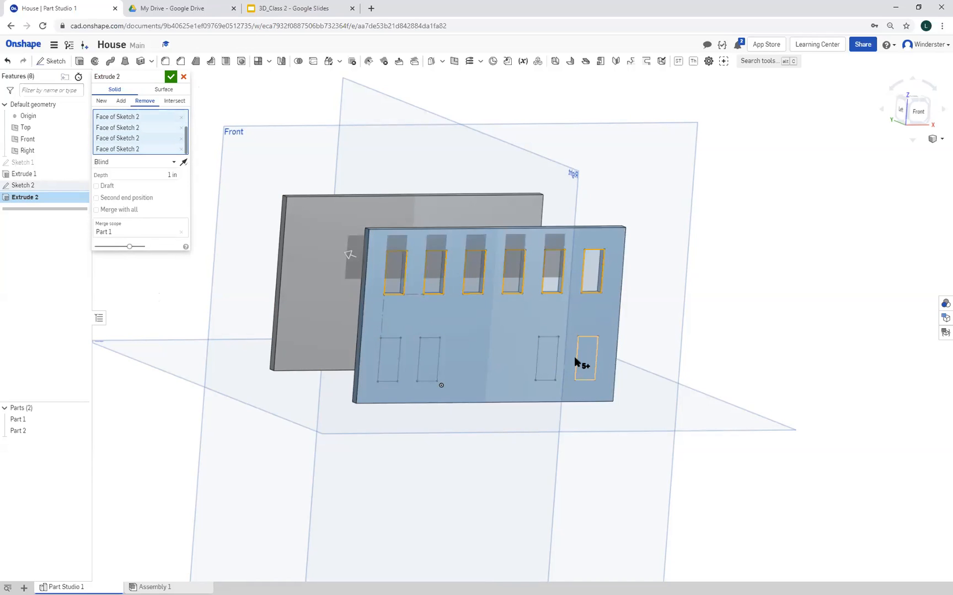
{"action": "left_click", "coordinate": [547, 361]}
{"action": "left_click", "coordinate": [429, 358]}
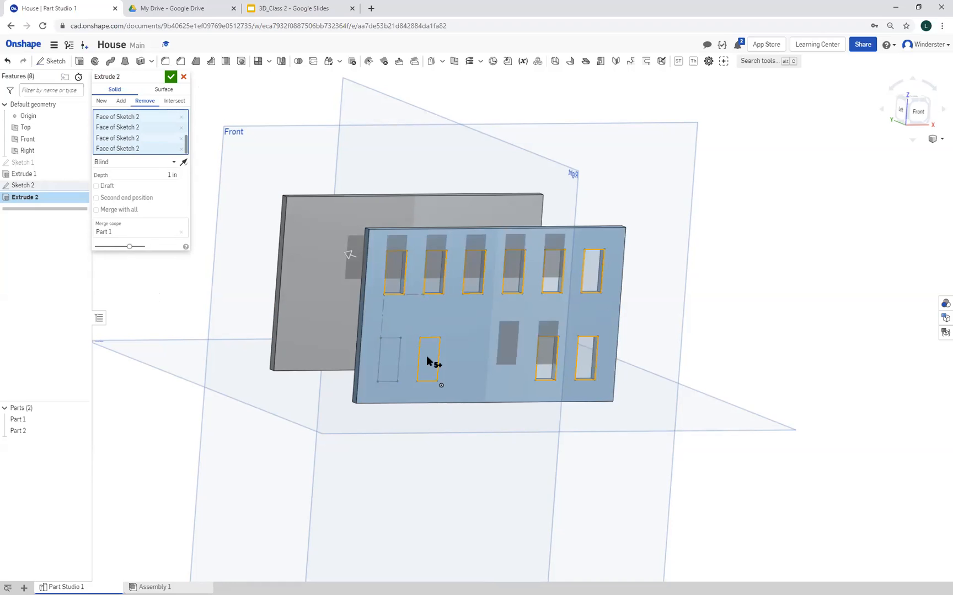
{"action": "left_click", "coordinate": [391, 361]}
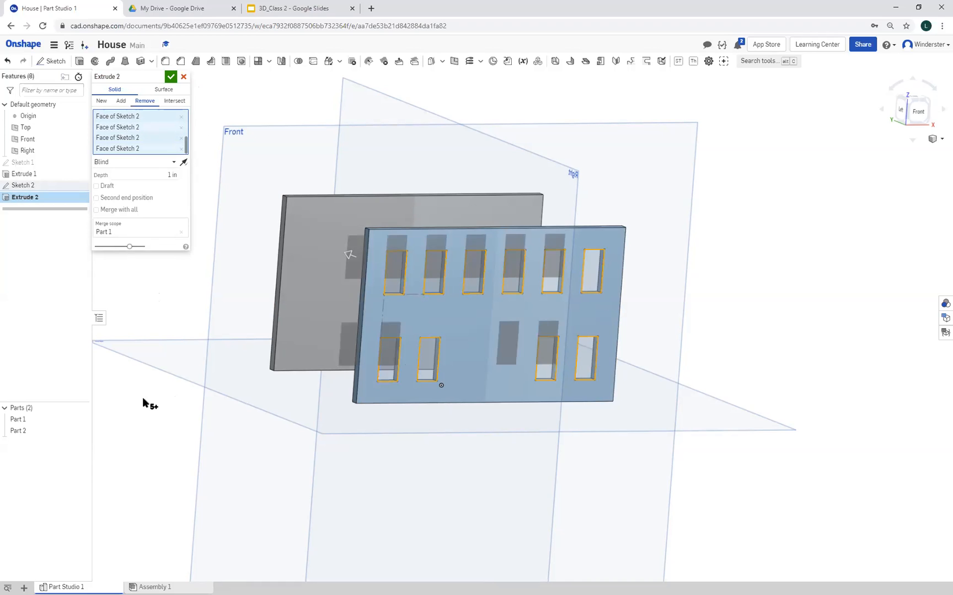
Add the back wall to the window cut's merge scope alongside the front wall
{"action": "right_click_drag", "start_coordinate": [142, 417], "coordinate": [184, 409]}
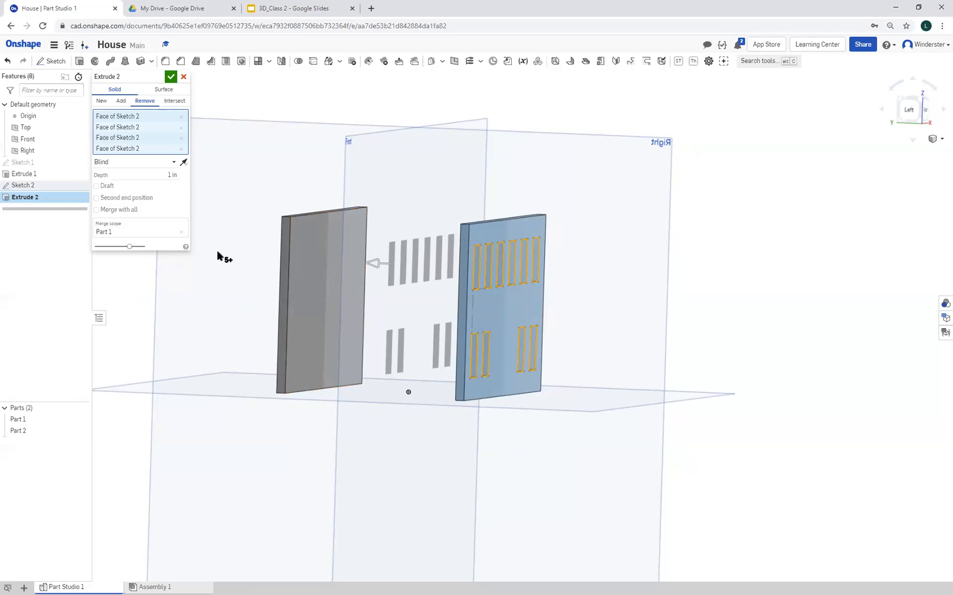
{"action": "left_click", "coordinate": [112, 237]}
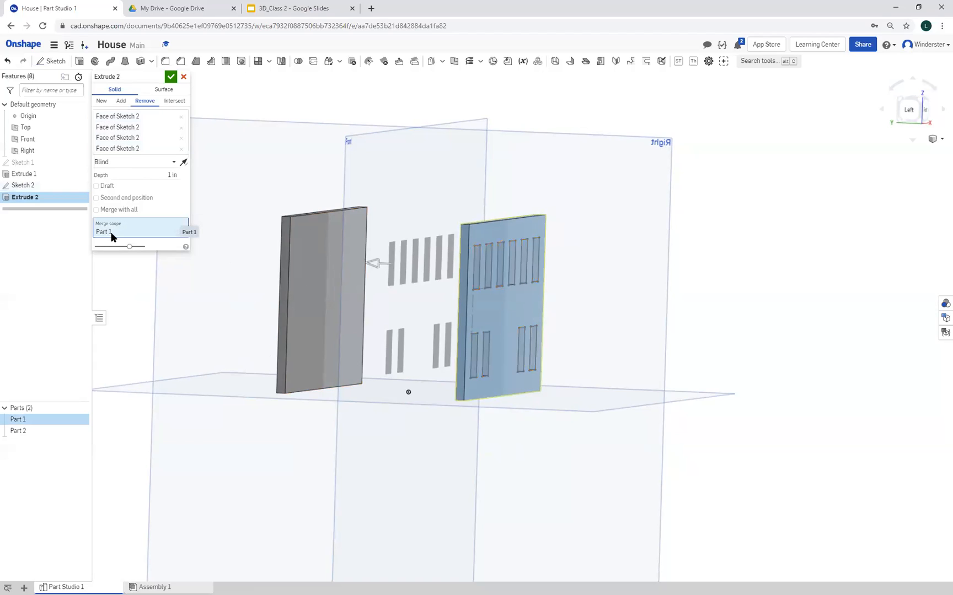
{"action": "left_click", "coordinate": [293, 349]}
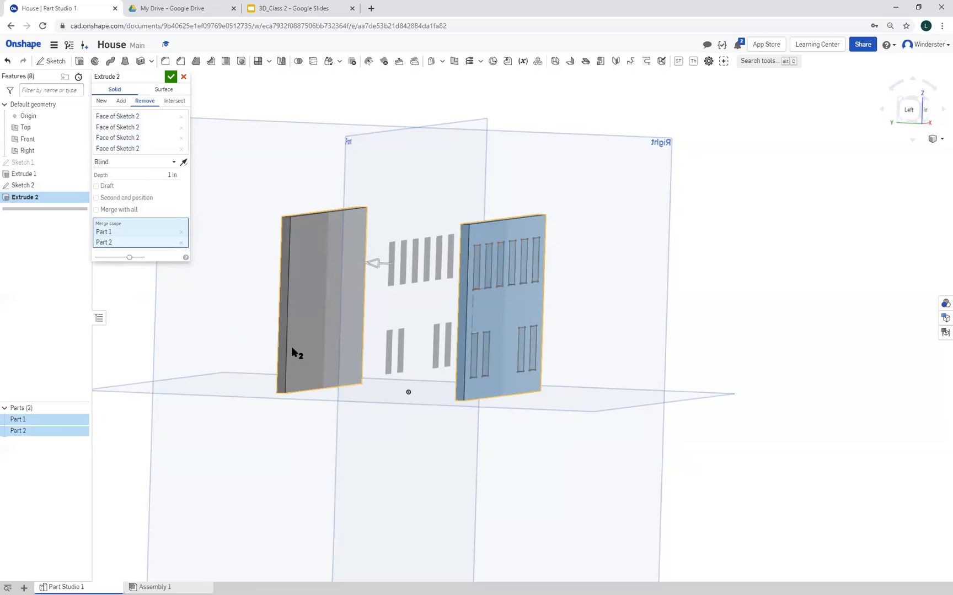
{"action": "mouse_move", "coordinate": [213, 457]}
{"action": "right_mouse_down"}
{"action": "mouse_move", "coordinate": [235, 453]}
{"action": "mouse_move", "coordinate": [228, 461]}
{"action": "right_mouse_up"}
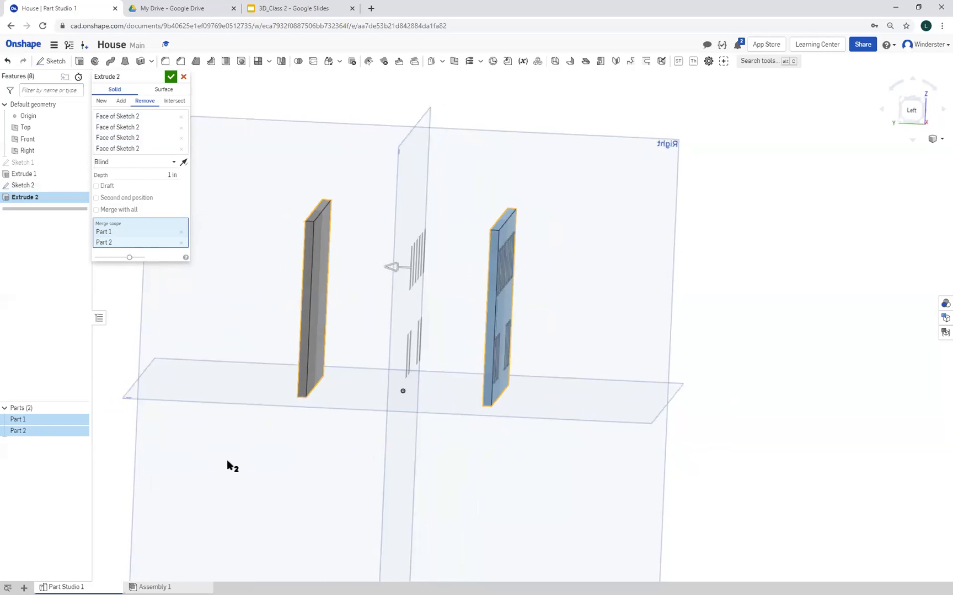
Set the window cut's depth to 3 in and accept the extrude
{"action": "left_click", "coordinate": [173, 179]}
{"action": "type", "text": "3"}
{"action": "key", "text": "Return"}
{"action": "key", "text": "shift+1"}
{"action": "key", "text": "shift+3"}
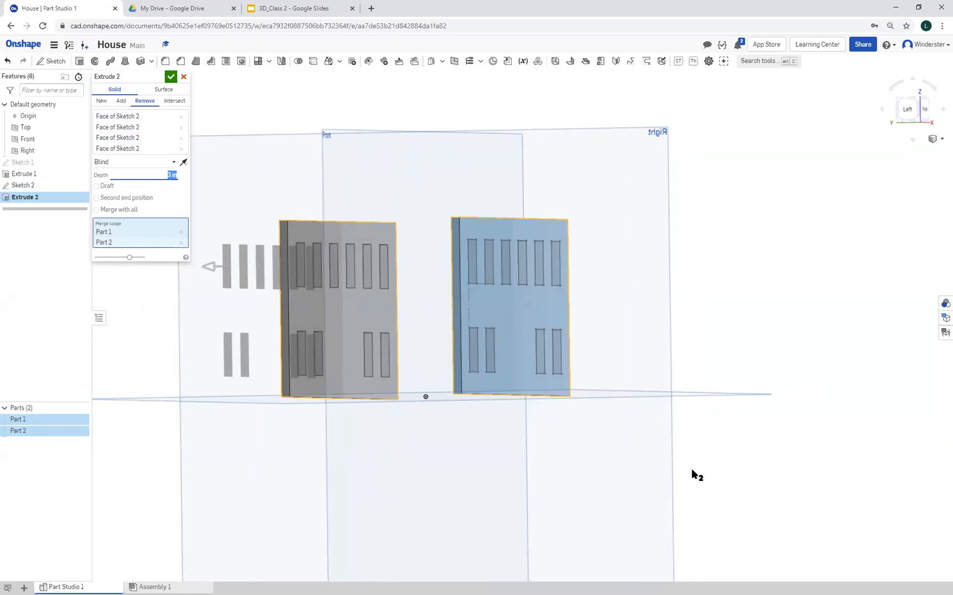
{"action": "left_click", "coordinate": [169, 78]}
{"action": "mouse_move", "coordinate": [736, 499]}
{"action": "right_mouse_down"}
{"action": "mouse_move", "coordinate": [546, 483]}
{"action": "mouse_move", "coordinate": [595, 488]}
{"action": "mouse_move", "coordinate": [587, 495]}
{"action": "mouse_move", "coordinate": [641, 486]}
{"action": "mouse_move", "coordinate": [646, 498]}
{"action": "mouse_move", "coordinate": [635, 493]}
{"action": "mouse_move", "coordinate": [738, 485]}
{"action": "mouse_move", "coordinate": [750, 470]}
{"action": "mouse_move", "coordinate": [735, 486]}
{"action": "right_mouse_up"}
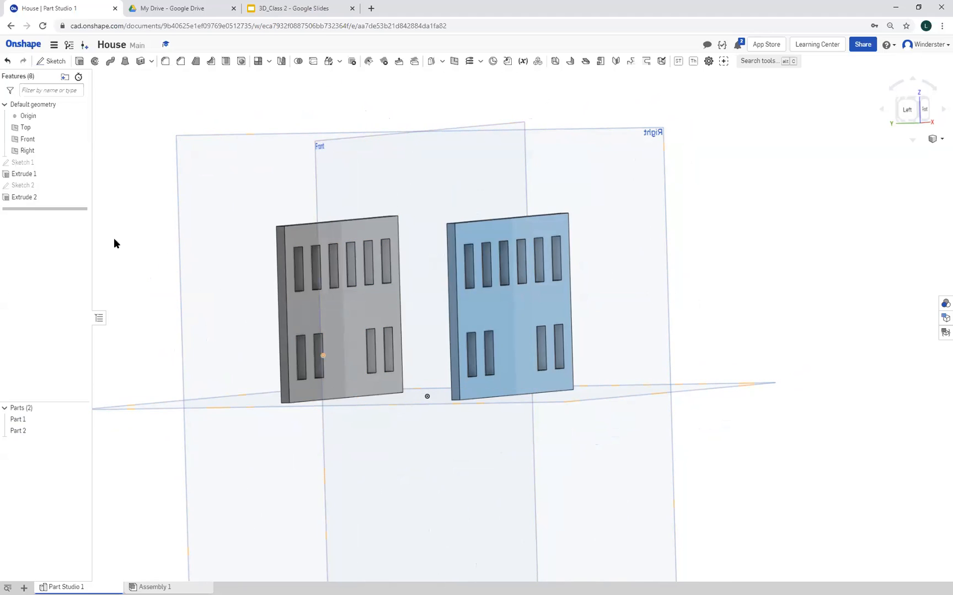
Reopen the window cut, try a depth of 1 in, and restore the depth to 3 in
{"action": "double_click", "coordinate": [30, 197]}
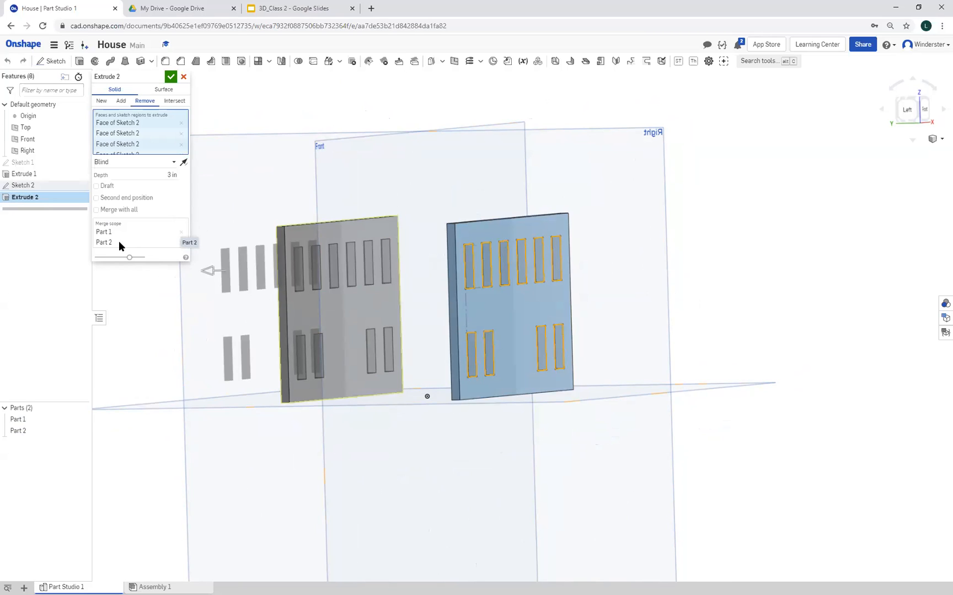
{"action": "left_click", "coordinate": [173, 176]}
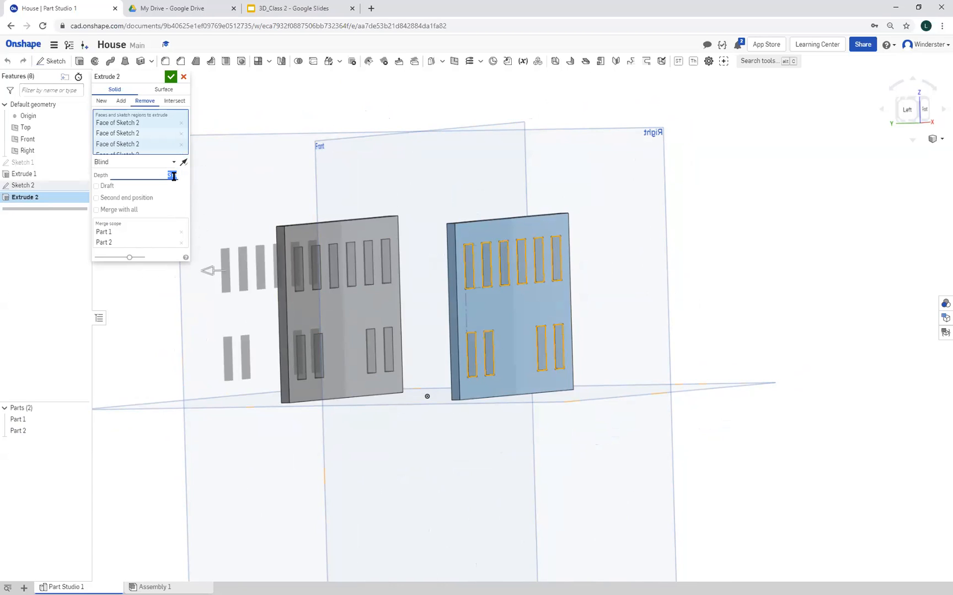
{"action": "type", "text": "1"}
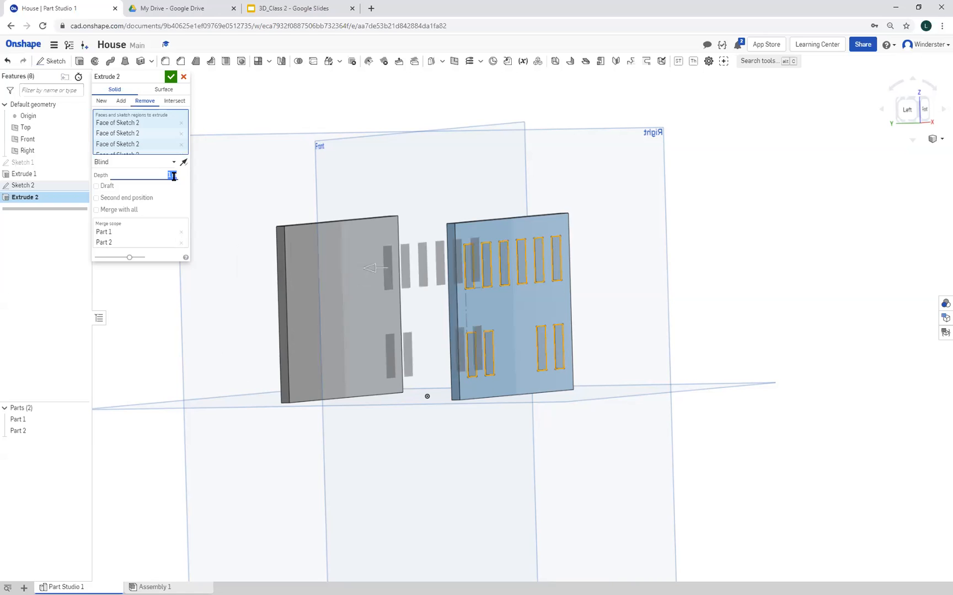
{"action": "mouse_move", "coordinate": [176, 374]}
{"action": "right_mouse_down"}
{"action": "mouse_move", "coordinate": [192, 373]}
{"action": "mouse_move", "coordinate": [166, 364]}
{"action": "mouse_move", "coordinate": [187, 374]}
{"action": "right_mouse_up"}
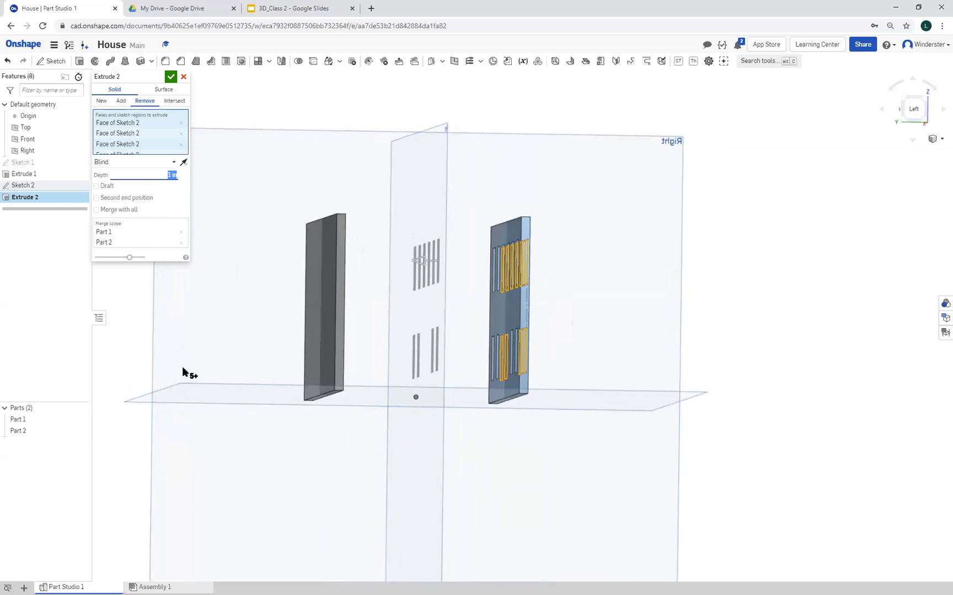
{"action": "type", "text": "3"}
{"action": "key", "text": "Return"}
{"action": "right_click_drag", "start_coordinate": [254, 392], "coordinate": [228, 392]}
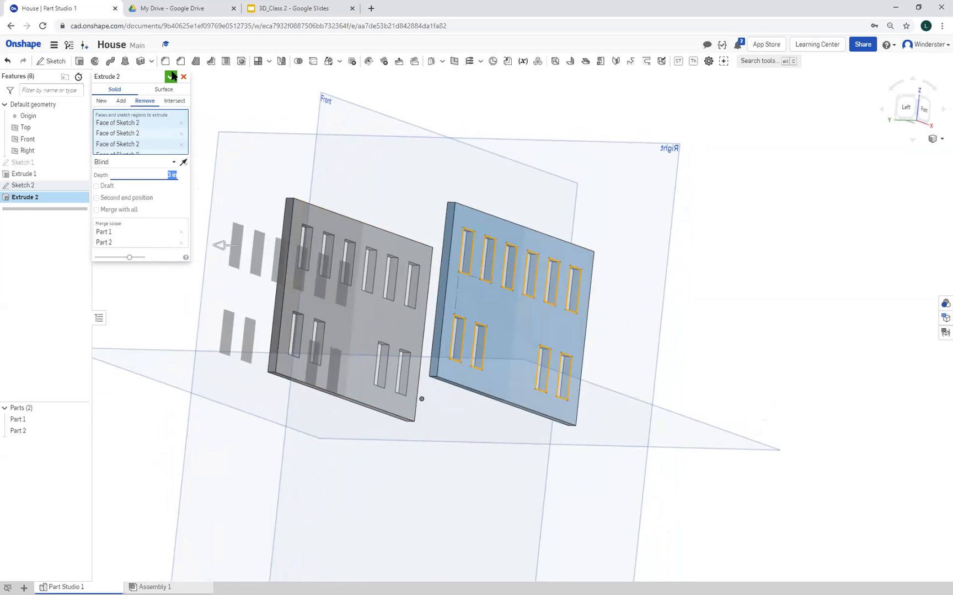
Remove the back wall from the window cut's merge scope, add it back, and accept the extrude
{"action": "left_click", "coordinate": [115, 226]}
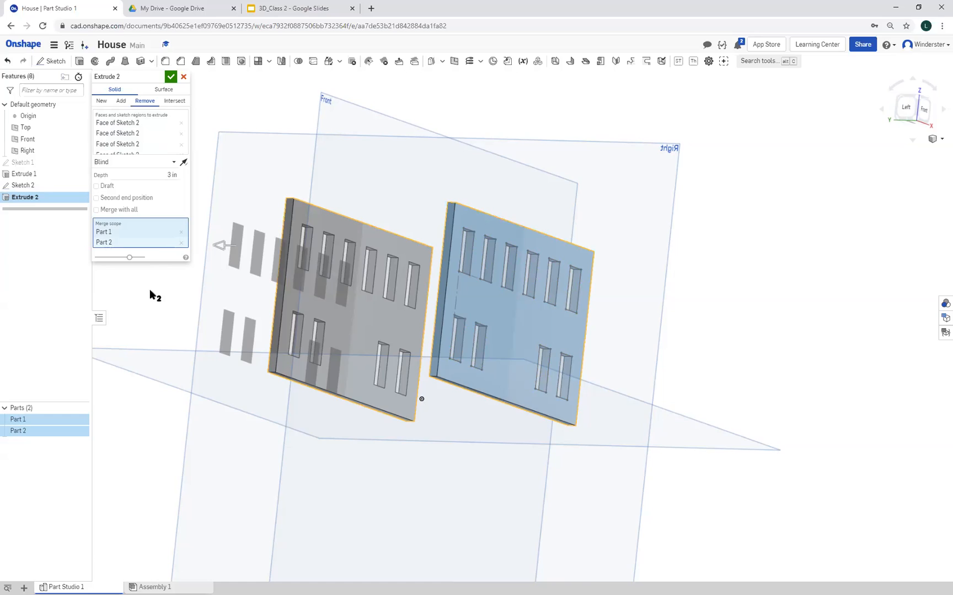
{"action": "left_click", "coordinate": [181, 242]}
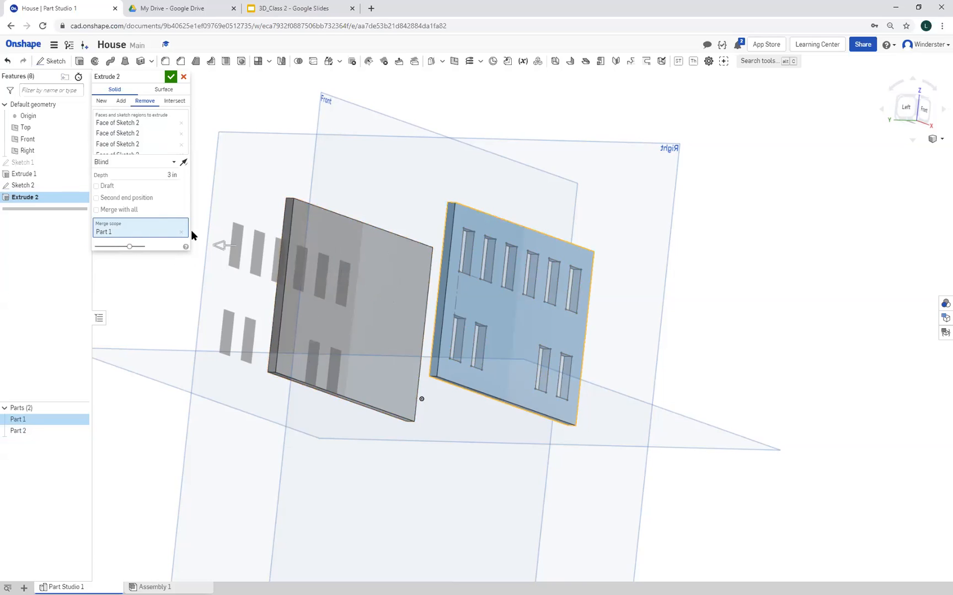
{"action": "left_click", "coordinate": [365, 241]}
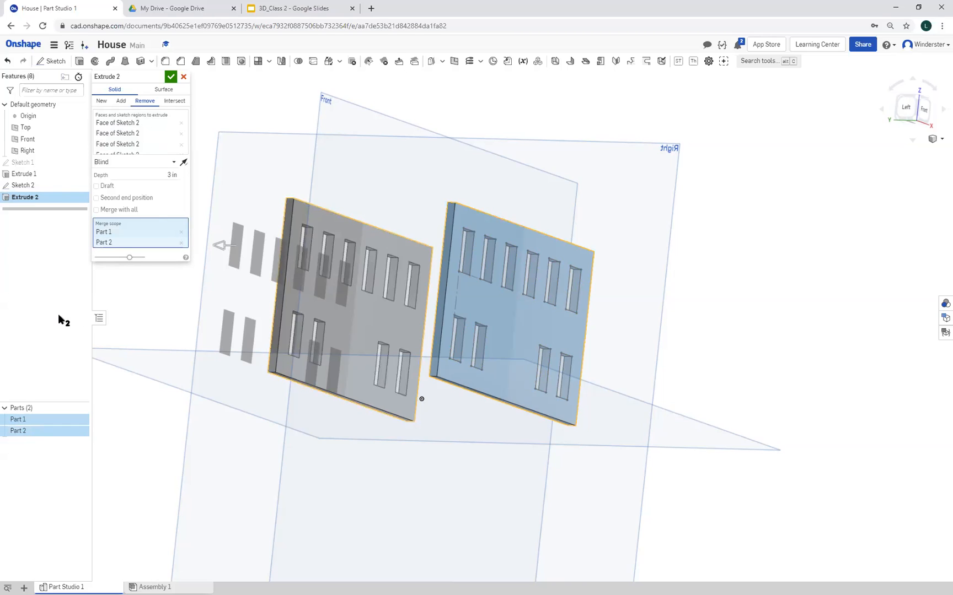
{"action": "left_click", "coordinate": [169, 78]}
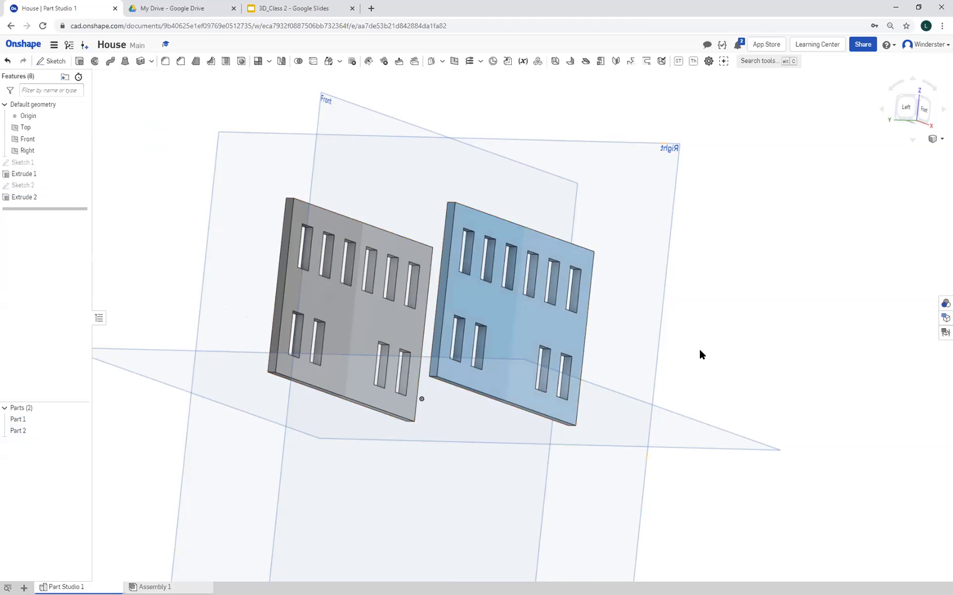
{"action": "right_click_drag", "start_coordinate": [733, 362], "coordinate": [714, 352]}
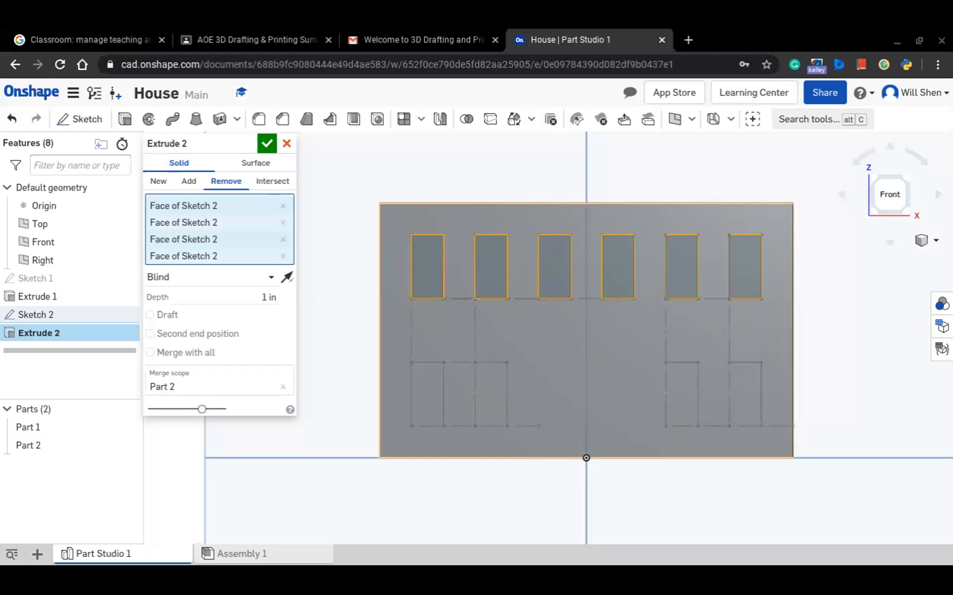
Try adding the last window of the lower row to the cut's regions, and deselect it again
{"action": "left_click", "coordinate": [746, 383]}
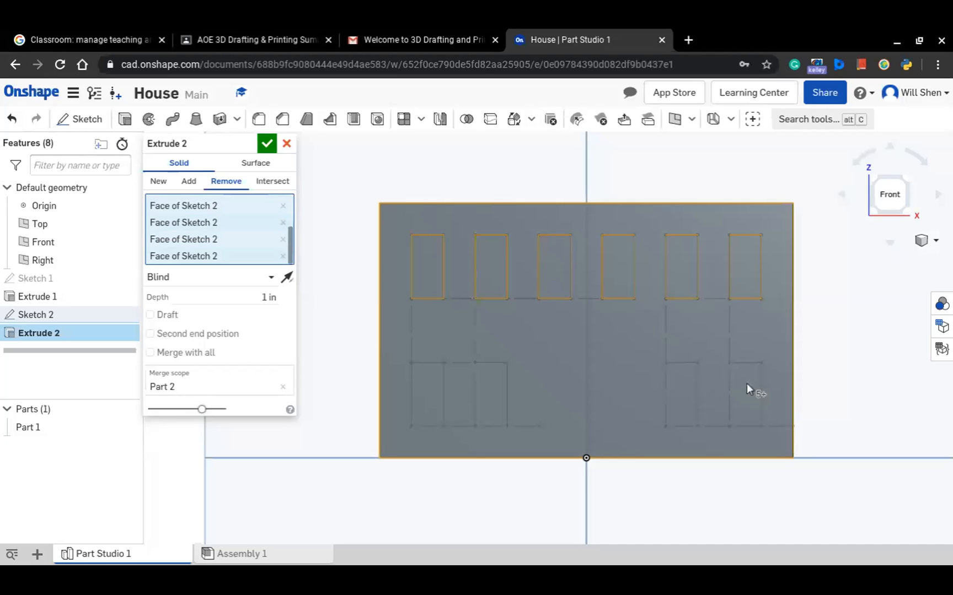
{"action": "left_click", "coordinate": [745, 383]}
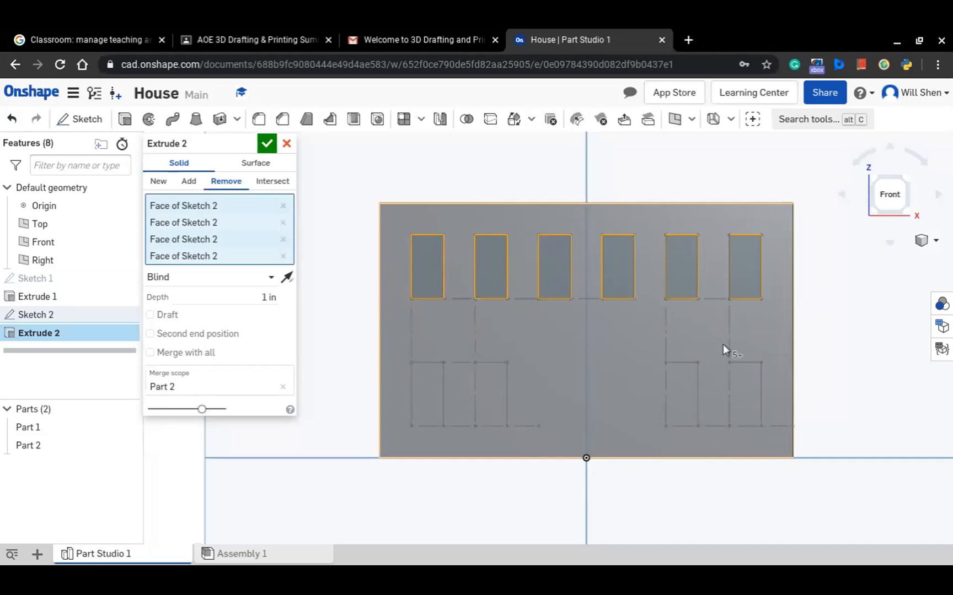
{"action": "right_click_drag", "start_coordinate": [827, 331], "coordinate": [672, 410]}
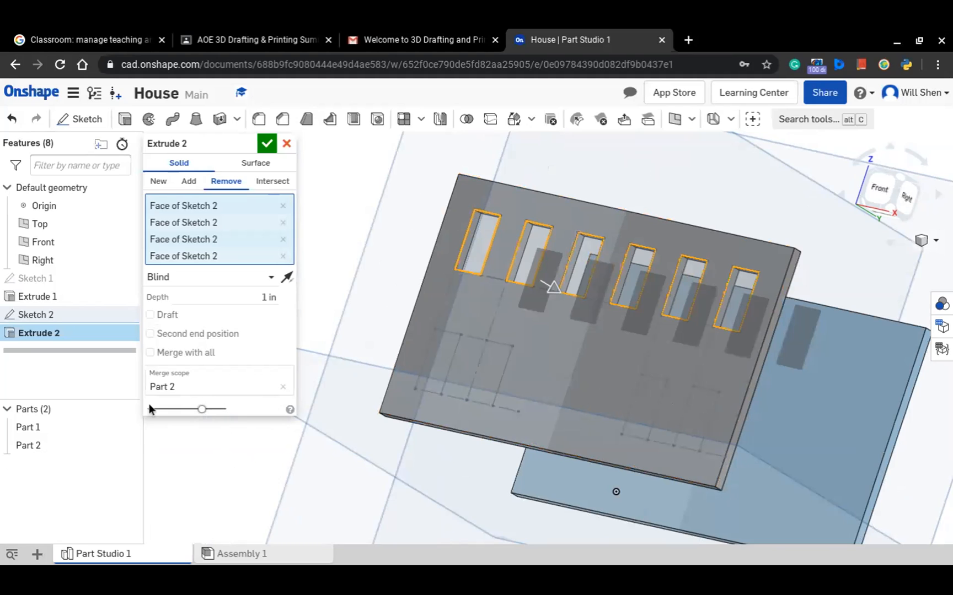
Add Part 1 to the window cut's merge scope alongside Part 2, leaving Merge with all off
{"action": "left_click", "coordinate": [209, 357]}
{"action": "left_click", "coordinate": [209, 357]}
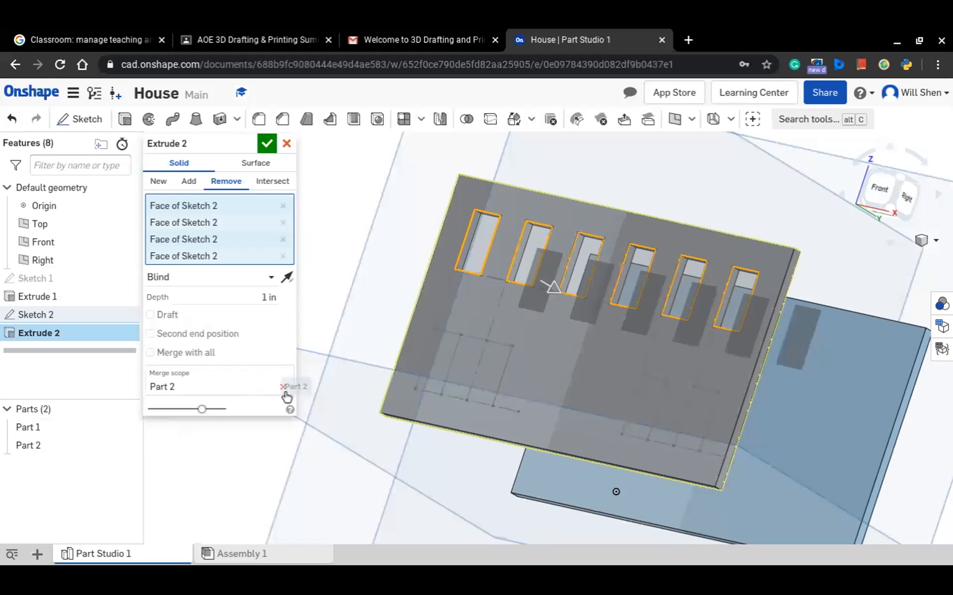
{"action": "left_click", "coordinate": [179, 372]}
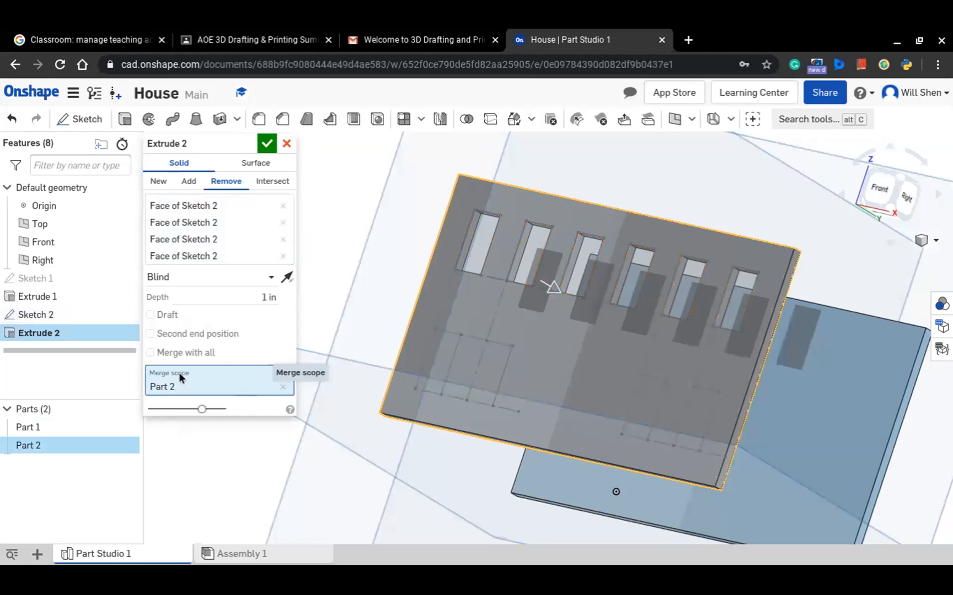
{"action": "left_click", "coordinate": [84, 430]}
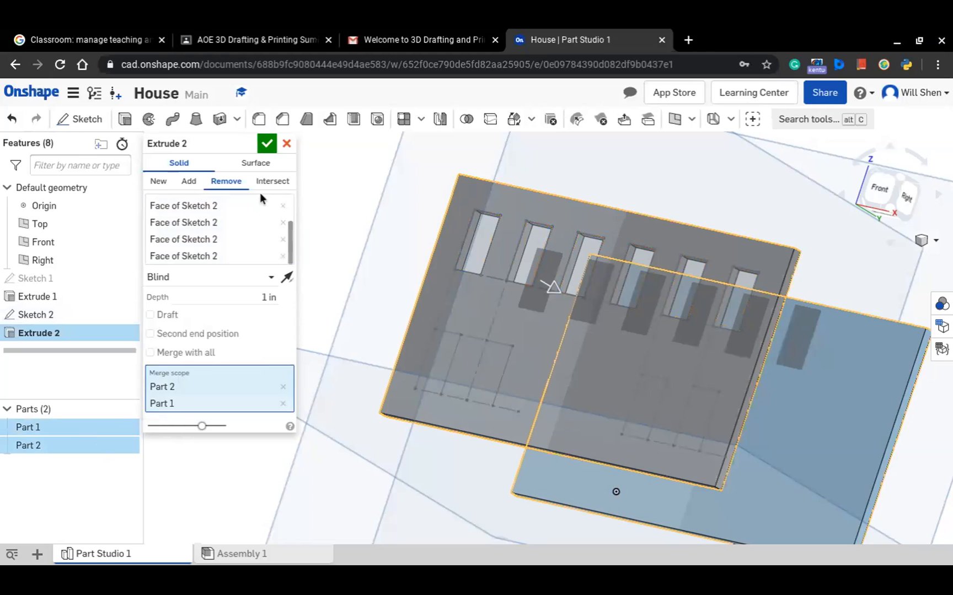
Set the window cut's blind depth to 3 in
{"action": "left_click", "coordinate": [269, 297]}
{"action": "type", "text": "3"}
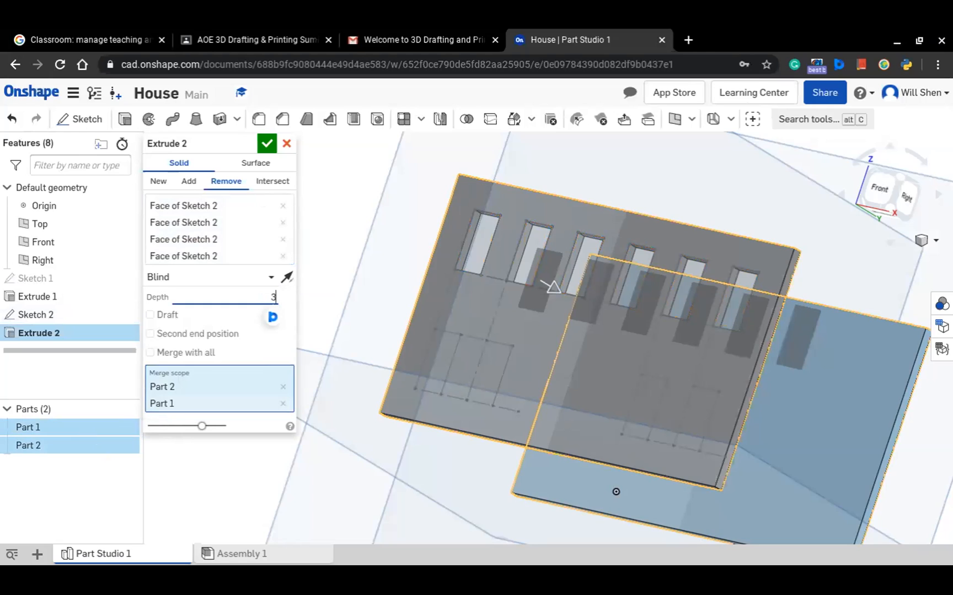
{"action": "key", "text": "Return"}
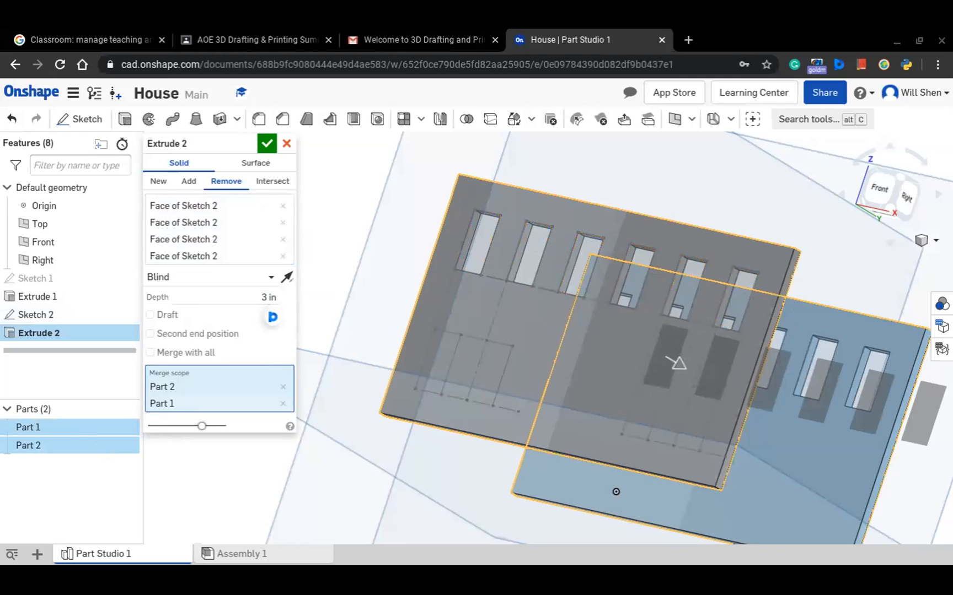
{"action": "left_click", "coordinate": [402, 435]}
{"action": "right_click_drag", "start_coordinate": [402, 435], "coordinate": [429, 459]}
Reopen Sketch 2 and draw lines over the construction geometry to close the outlines of the first two lower-row windows
{"action": "left_click", "coordinate": [885, 194]}
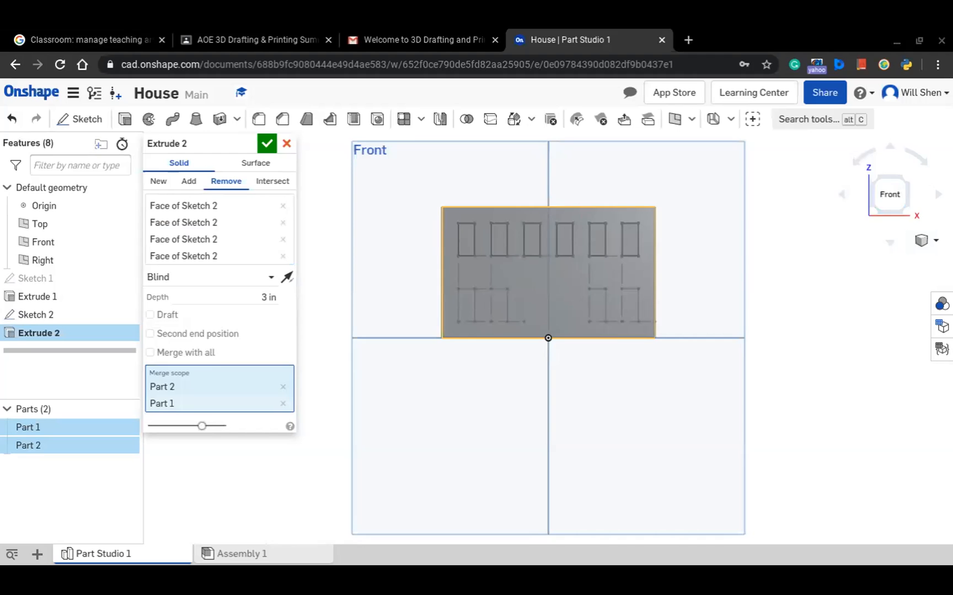
{"action": "scroll", "coordinate": [509, 310], "scroll_direction": "up", "scroll_amount": 3}
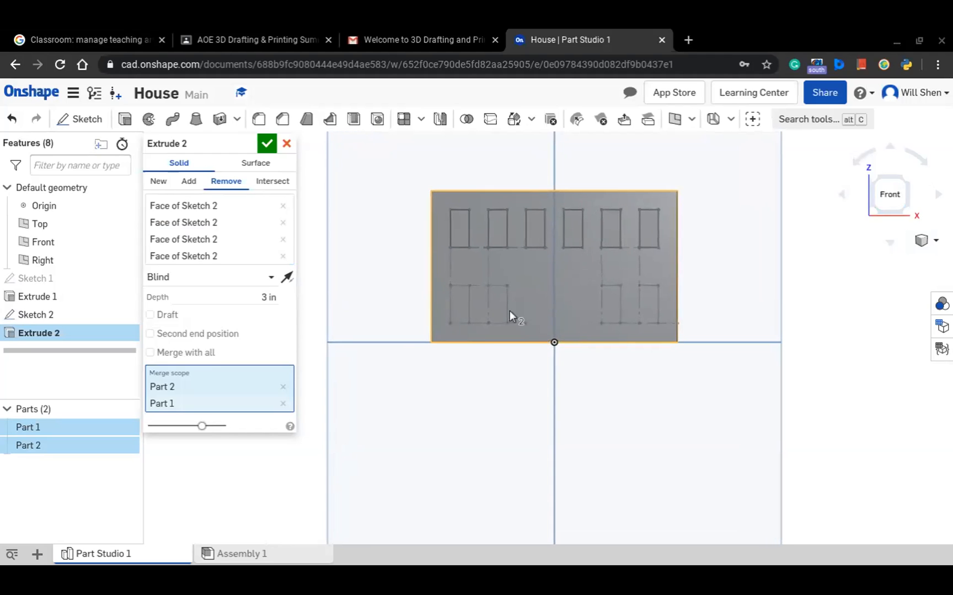
{"action": "left_click", "coordinate": [65, 318]}
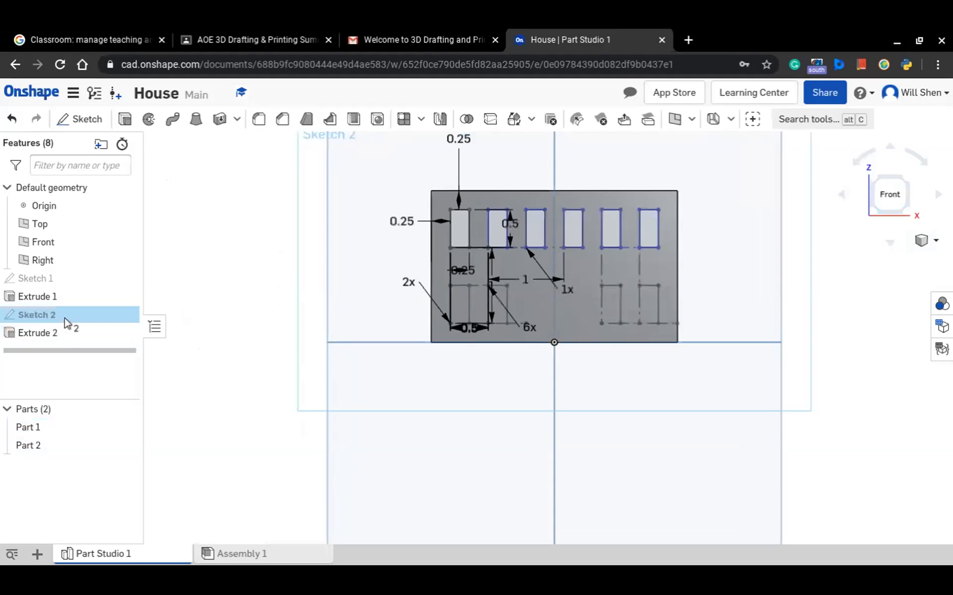
{"action": "double_click", "coordinate": [68, 320]}
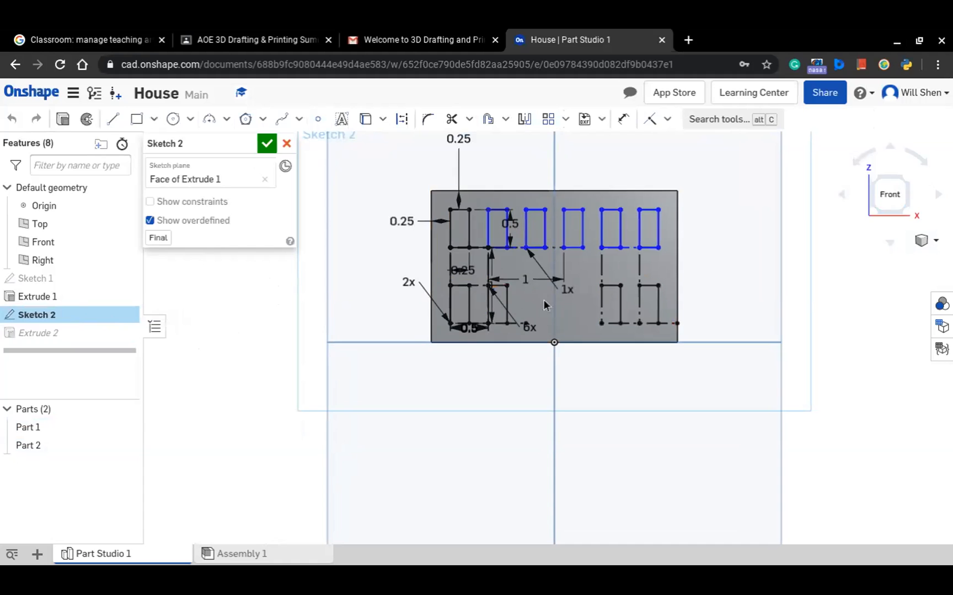
{"action": "scroll", "coordinate": [529, 309], "scroll_direction": "up", "scroll_amount": 1}
{"action": "scroll", "coordinate": [529, 308], "scroll_direction": "up", "scroll_amount": 3}
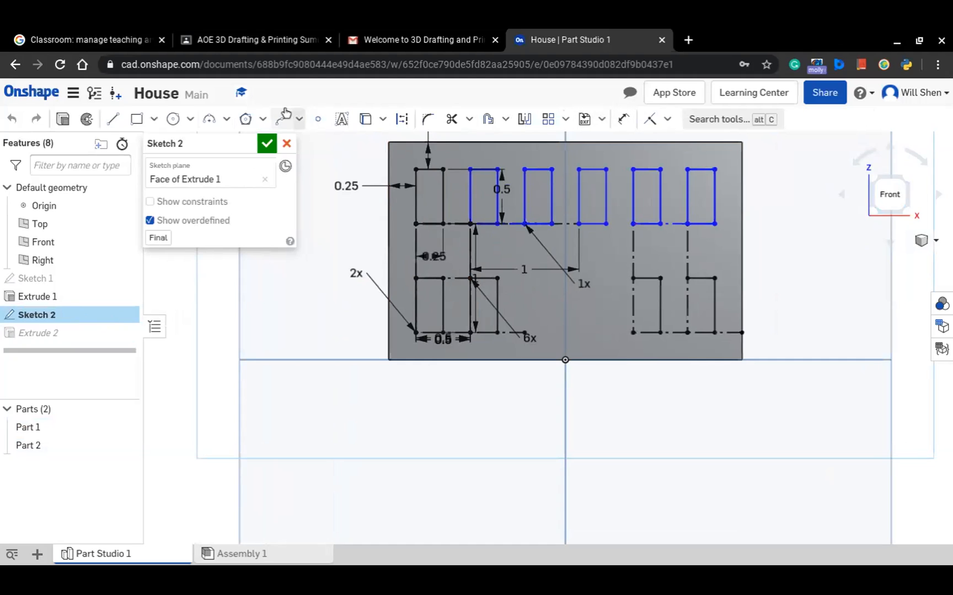
{"action": "left_click", "coordinate": [113, 120]}
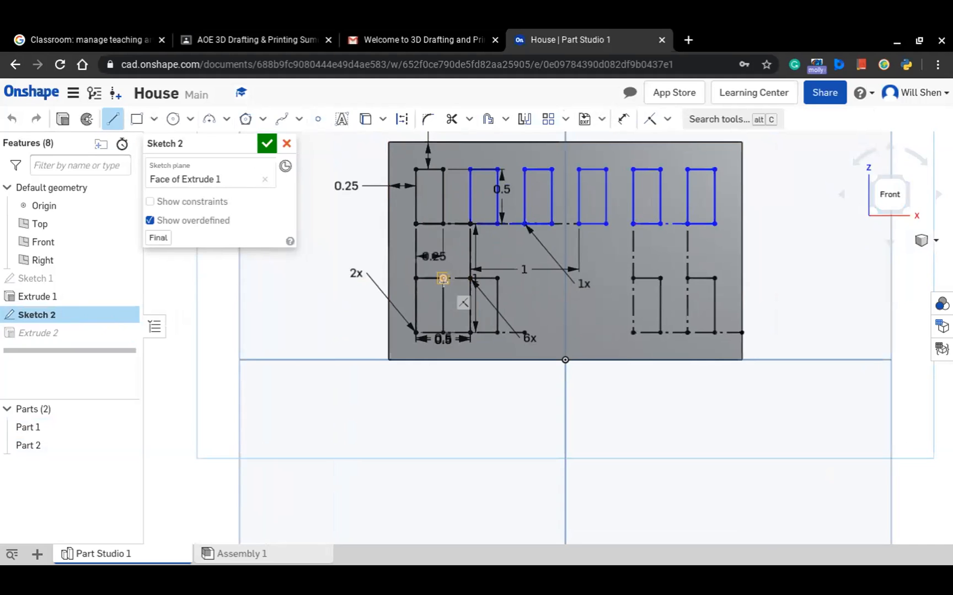
{"action": "left_click", "coordinate": [443, 279]}
{"action": "left_click", "coordinate": [470, 279]}
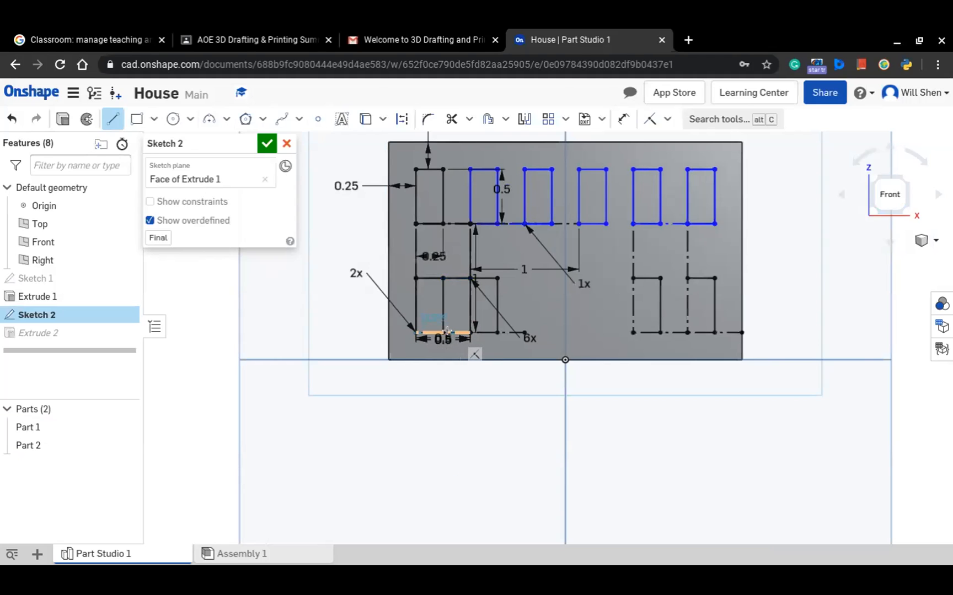
{"action": "left_click", "coordinate": [443, 333]}
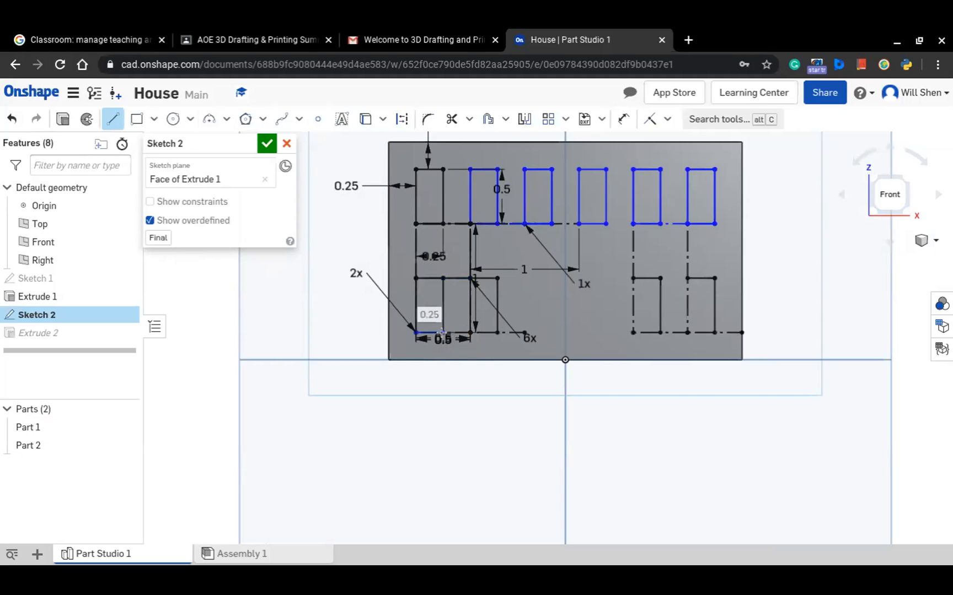
{"action": "left_click", "coordinate": [470, 332]}
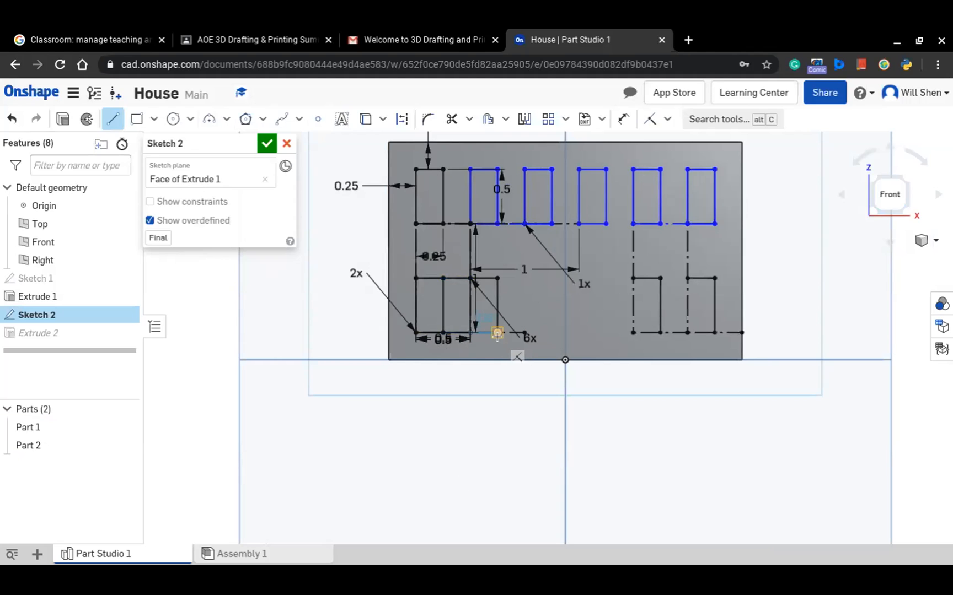
{"action": "left_click", "coordinate": [496, 333]}
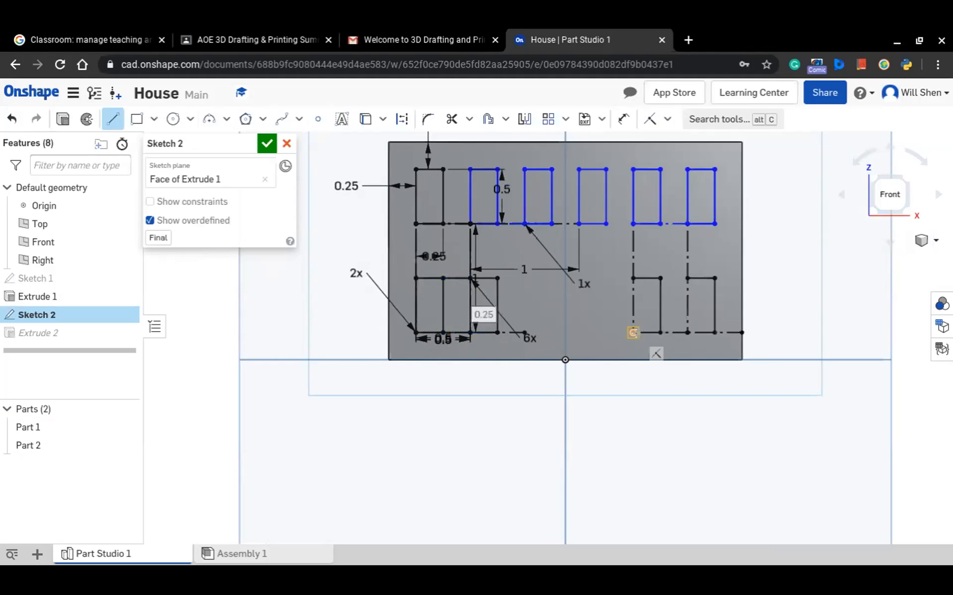
Draw the missing left and bottom edges of the third lower-row window, and undo the extra line beside it
{"action": "left_click", "coordinate": [633, 333]}
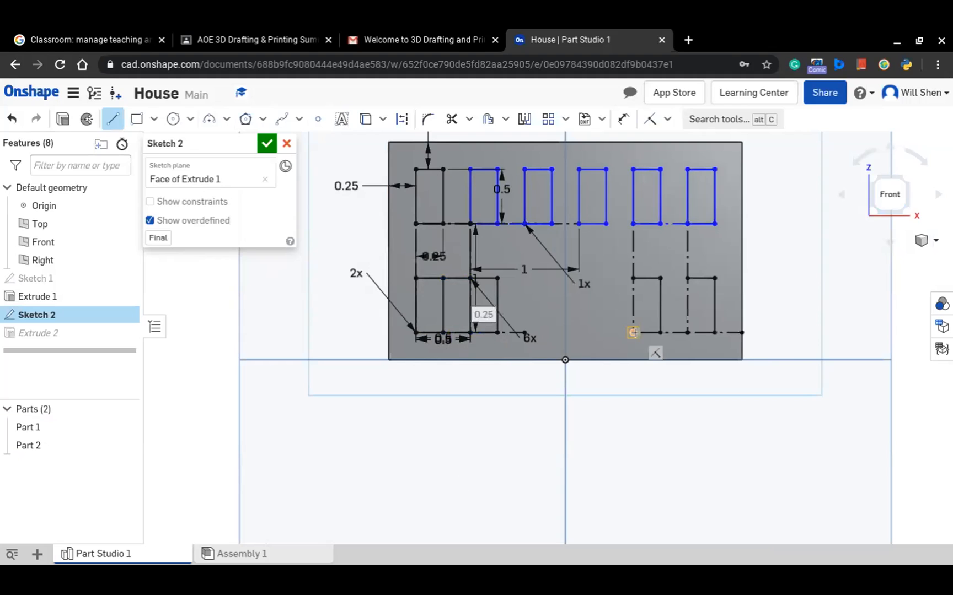
{"action": "left_click", "coordinate": [632, 279]}
{"action": "left_click", "coordinate": [633, 332]}
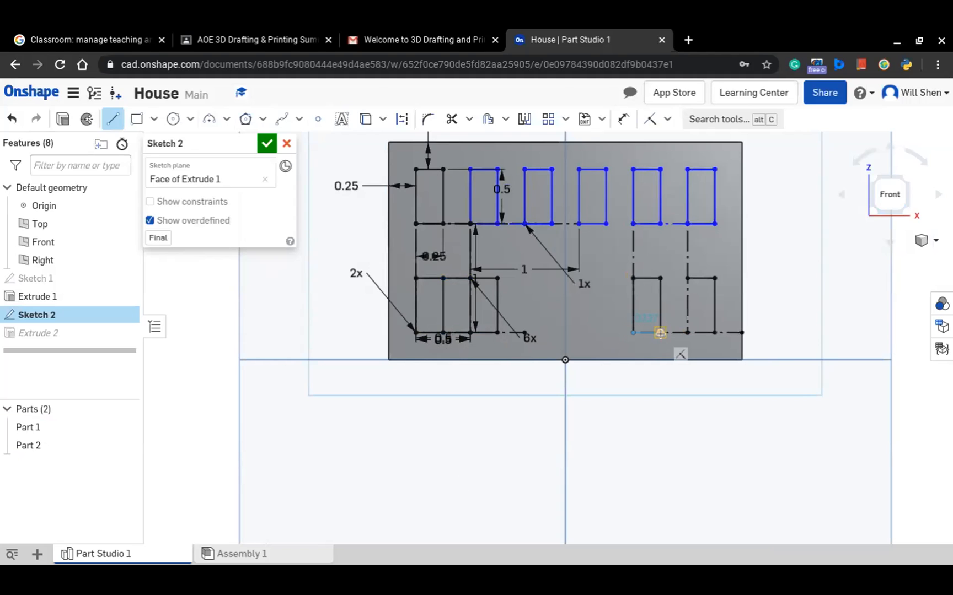
{"action": "left_click", "coordinate": [660, 332]}
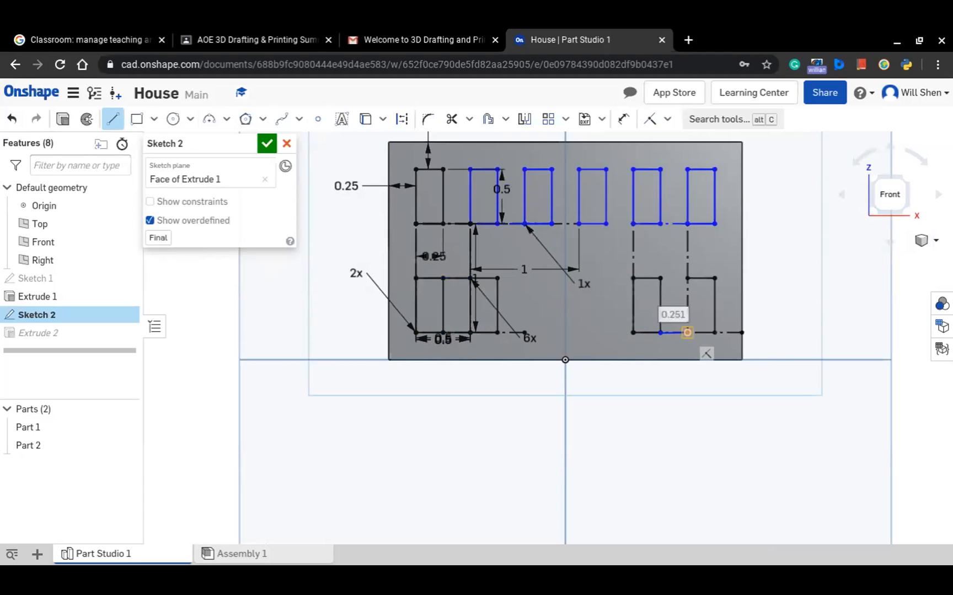
{"action": "left_click", "coordinate": [686, 342]}
{"action": "key", "text": "Escape"}
{"action": "key", "text": "ctrl+z"}
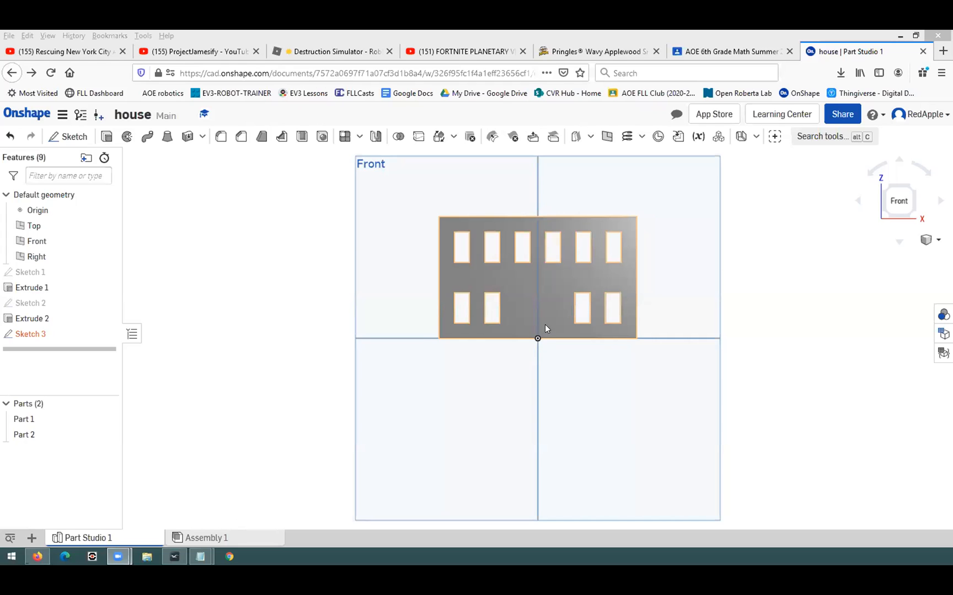
Inspect the six-window sketch on the back wall and accept Sketch 2
{"action": "right_click_drag", "start_coordinate": [489, 389], "coordinate": [486, 347]}
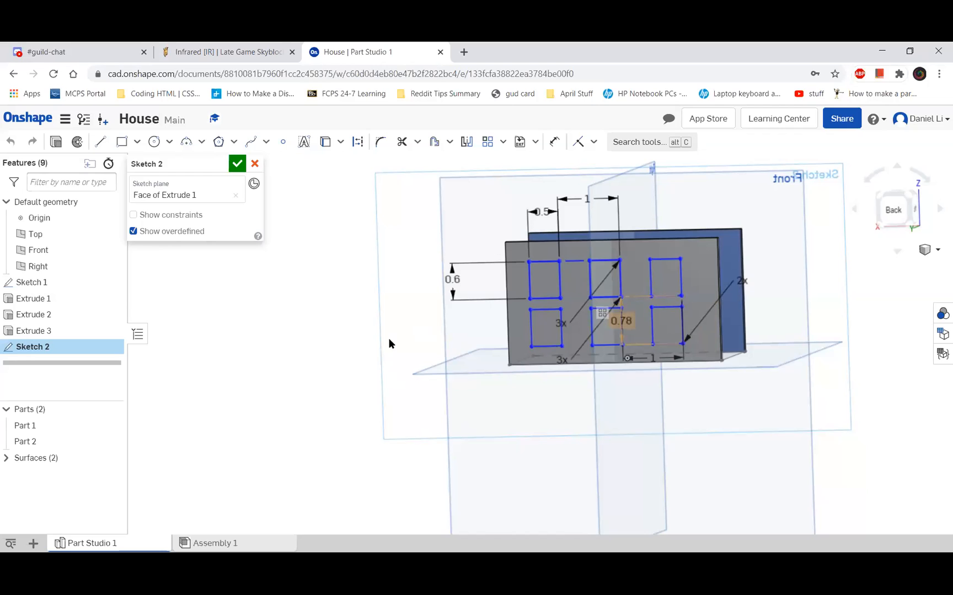
{"action": "right_click_drag", "start_coordinate": [282, 316], "coordinate": [498, 76]}
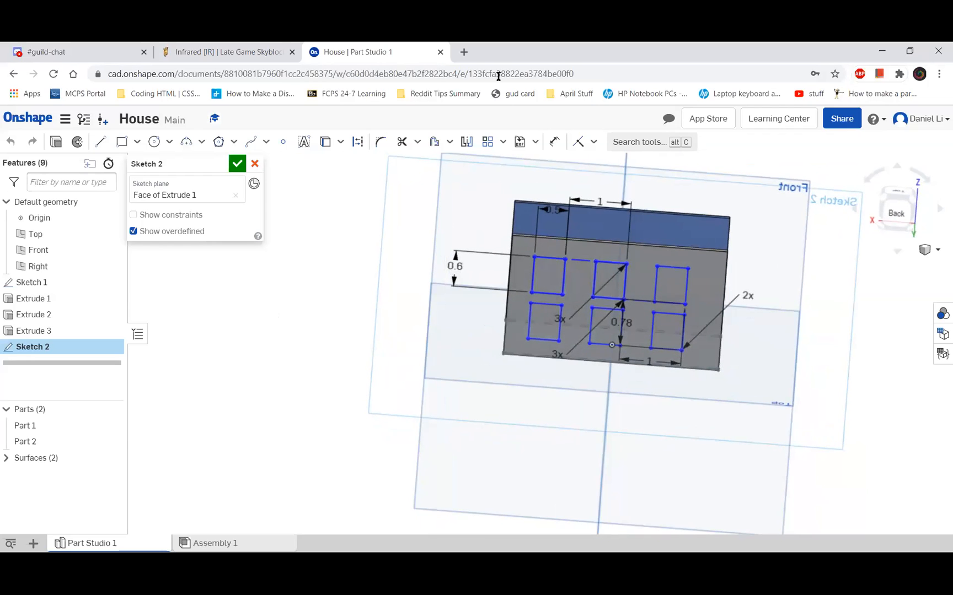
{"action": "left_click", "coordinate": [592, 318]}
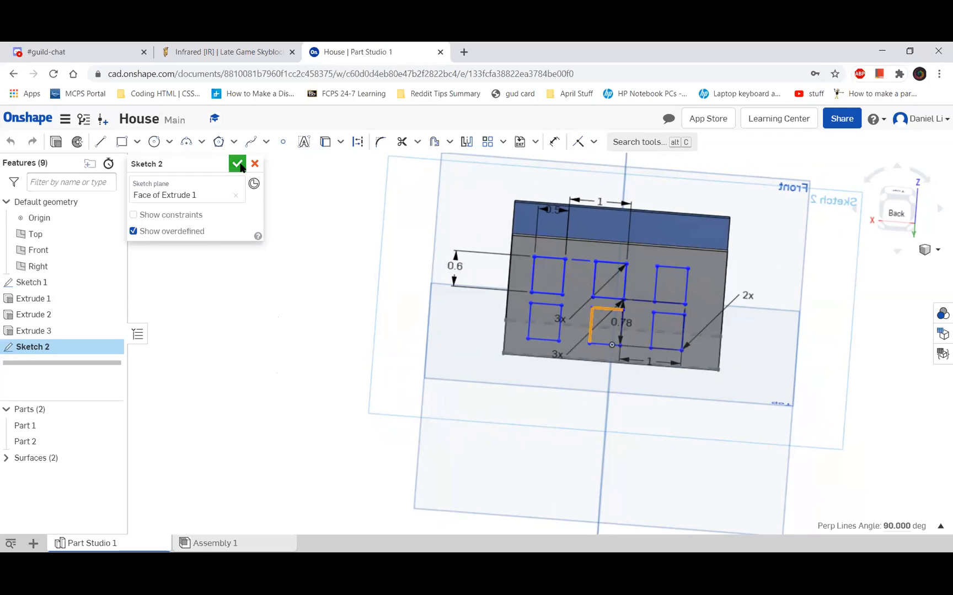
{"action": "left_click", "coordinate": [237, 164]}
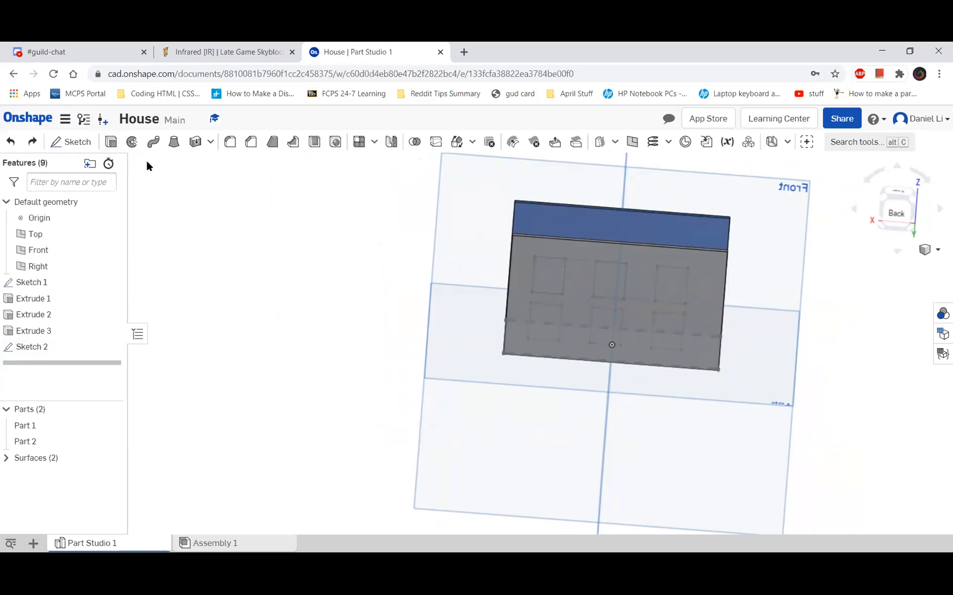
Start a blind Remove extrude 1 in deep with the corner window regions of Sketch 2, and close the unrelated browser tabs
{"action": "left_click", "coordinate": [111, 142]}
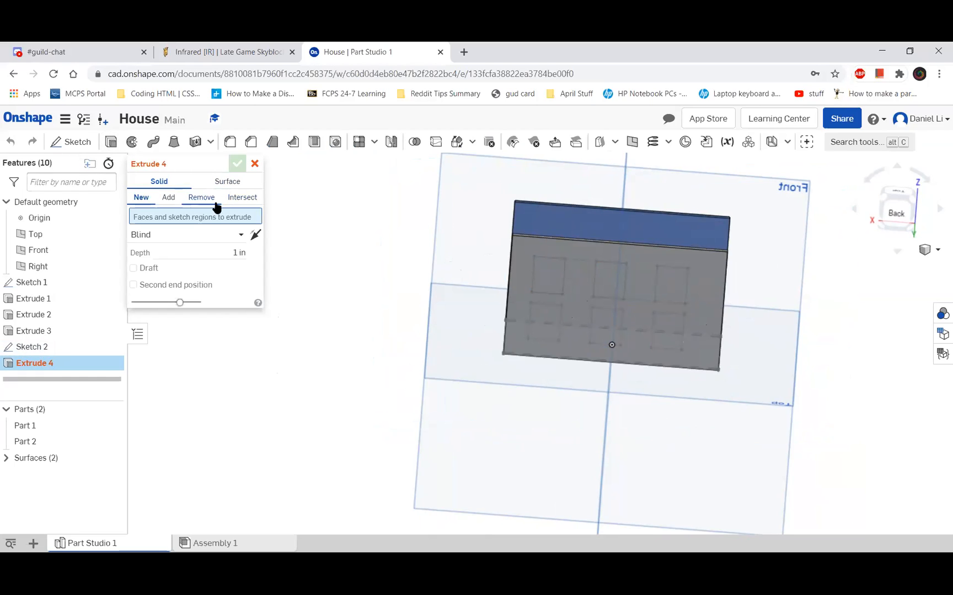
{"action": "left_click", "coordinate": [215, 203]}
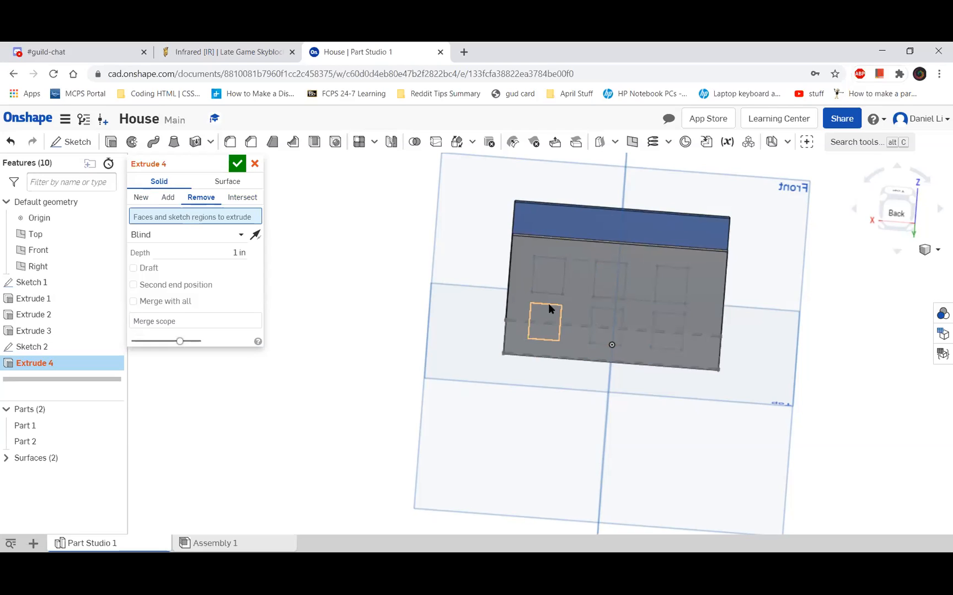
{"action": "left_click", "coordinate": [619, 280]}
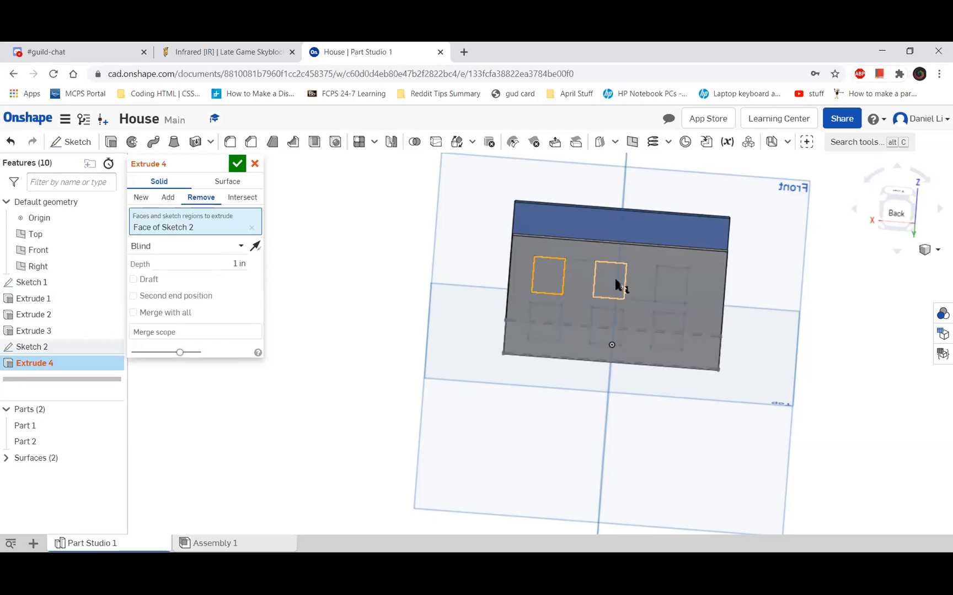
{"action": "left_click", "coordinate": [664, 335]}
{"action": "left_click", "coordinate": [542, 334]}
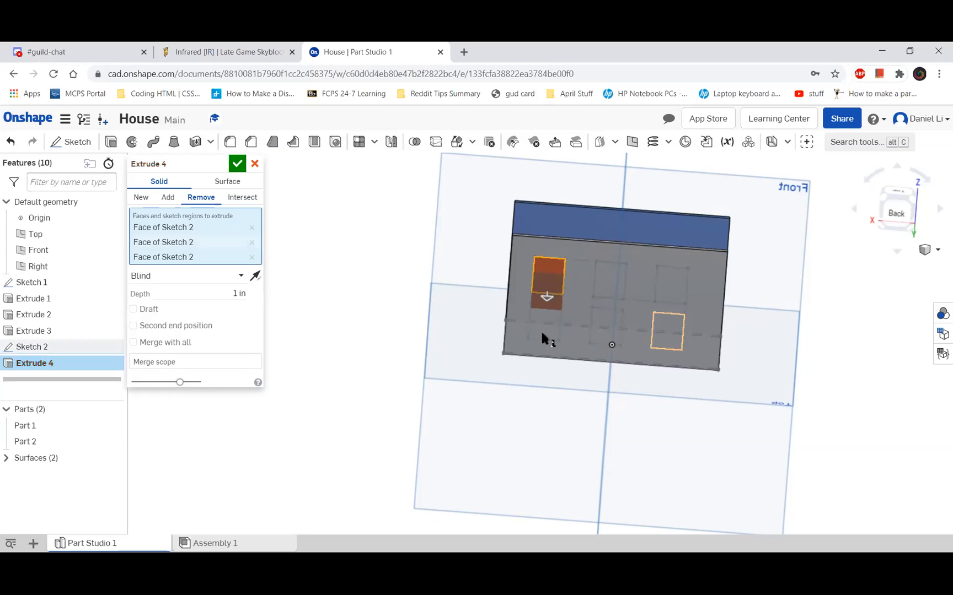
{"action": "left_click", "coordinate": [619, 280]}
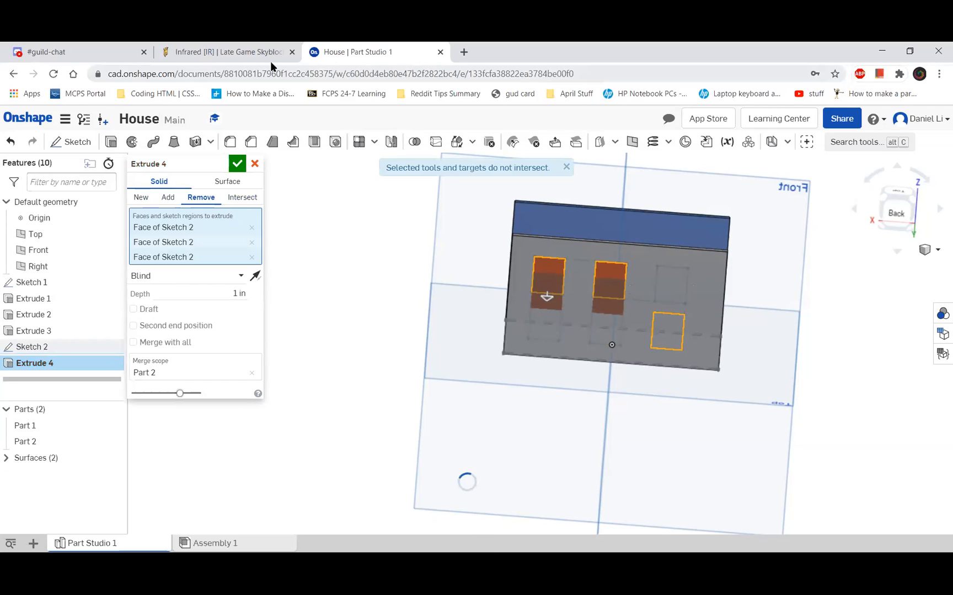
{"action": "left_click", "coordinate": [292, 52]}
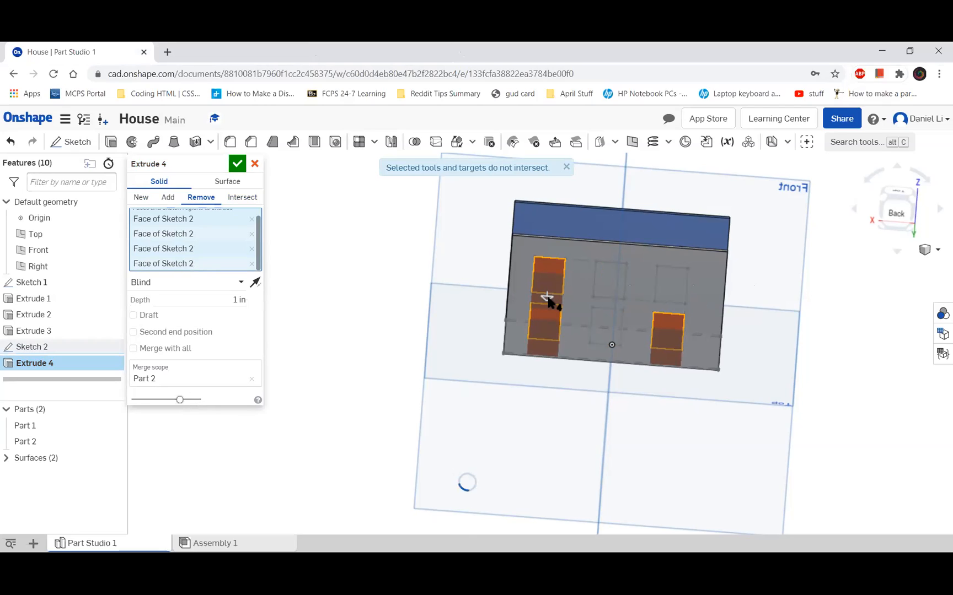
Reverse the cut into the wall, add the upper middle and upper right windows, and accept the extrude
{"action": "right_click_drag", "start_coordinate": [548, 300], "coordinate": [616, 372]}
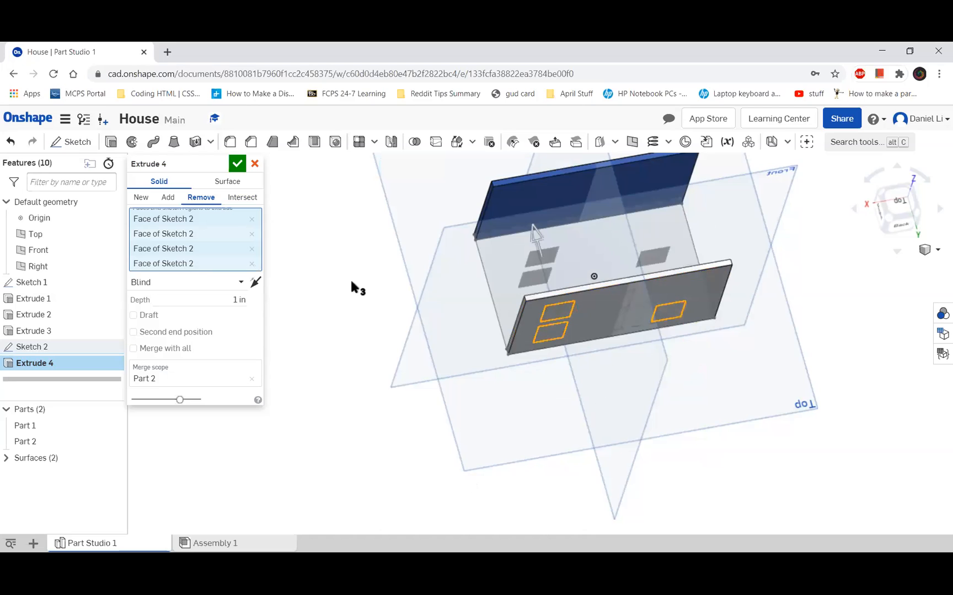
{"action": "right_click_drag", "start_coordinate": [365, 246], "coordinate": [344, 233]}
{"action": "left_click", "coordinate": [610, 225]}
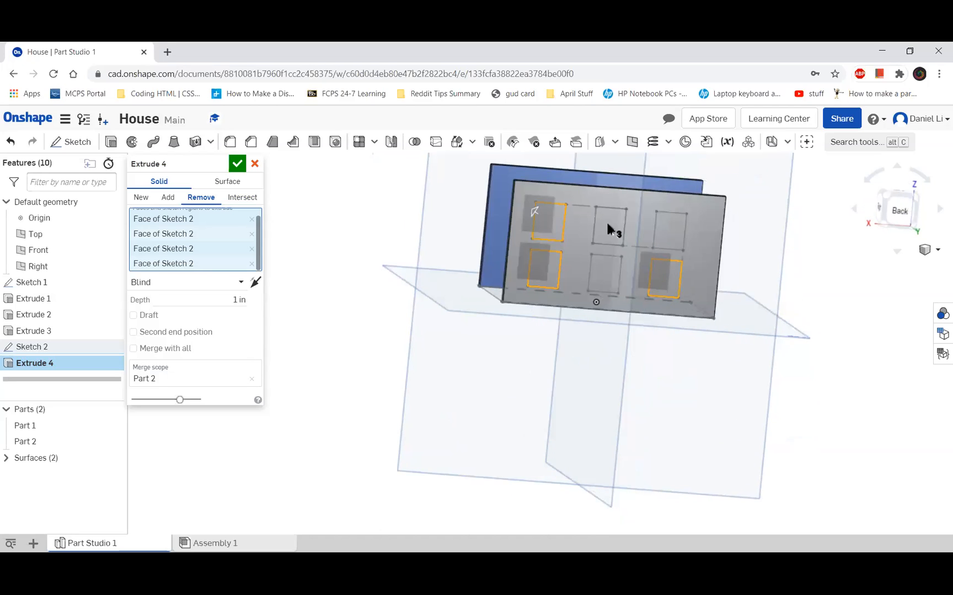
{"action": "left_click", "coordinate": [673, 228]}
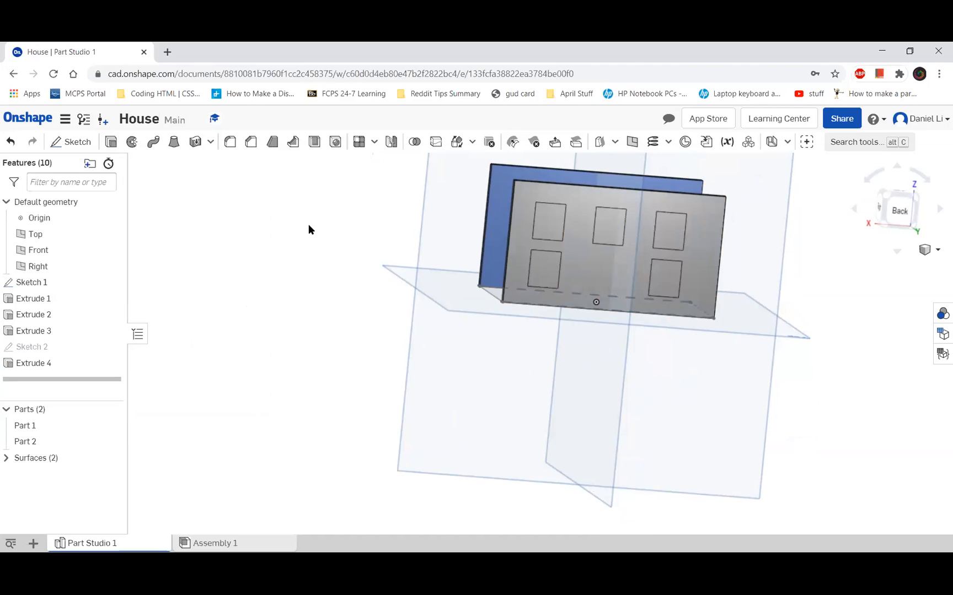
Examine the window openings from both sides of the wall and expand the list of surfaces
{"action": "right_click_drag", "start_coordinate": [266, 223], "coordinate": [310, 232]}
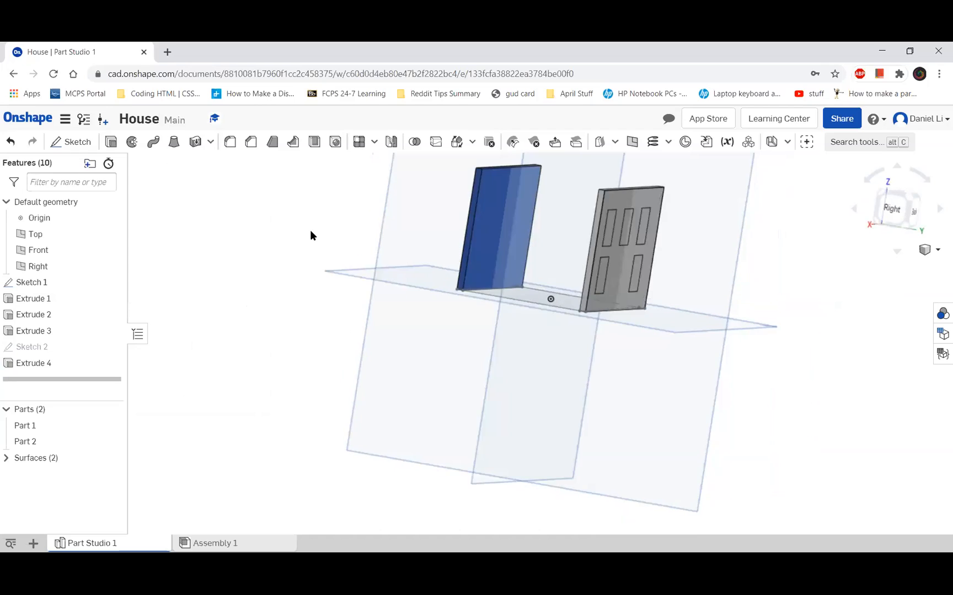
{"action": "mouse_move", "coordinate": [387, 240]}
{"action": "right_mouse_down"}
{"action": "mouse_move", "coordinate": [406, 247]}
{"action": "mouse_move", "coordinate": [390, 240]}
{"action": "right_mouse_up"}
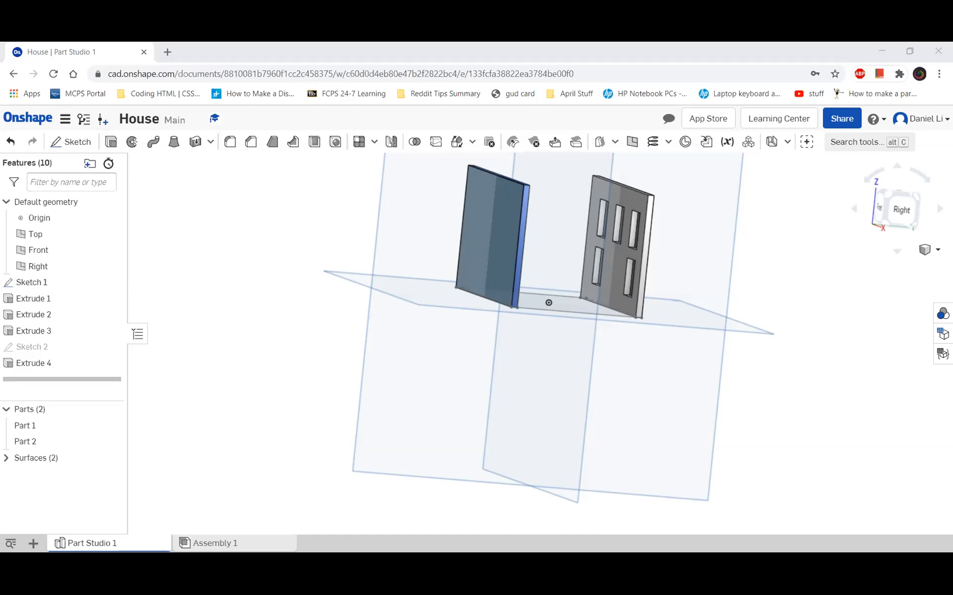
{"action": "left_click", "coordinate": [630, 223]}
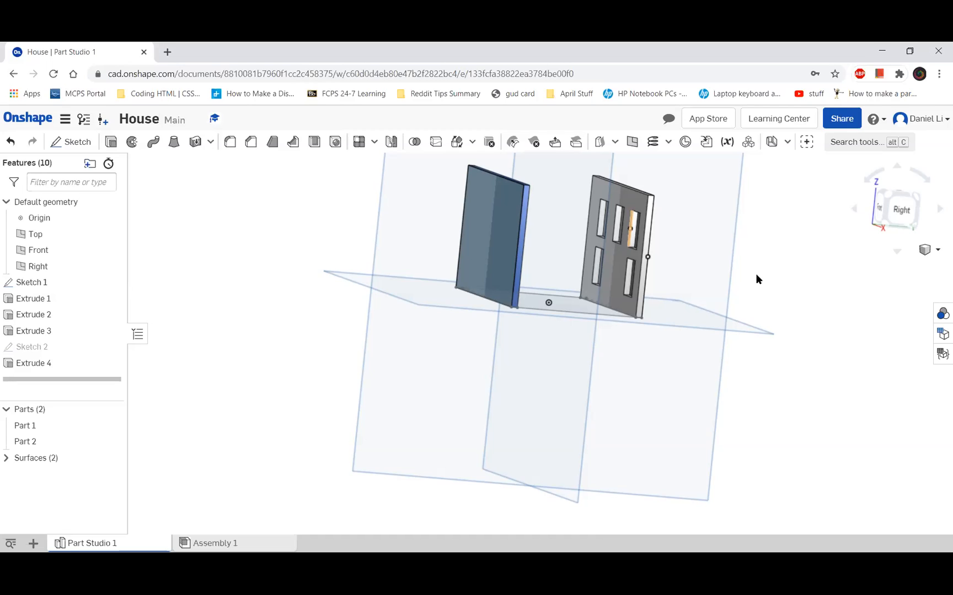
{"action": "left_click", "coordinate": [756, 273]}
{"action": "right_click_drag", "start_coordinate": [695, 275], "coordinate": [647, 273]}
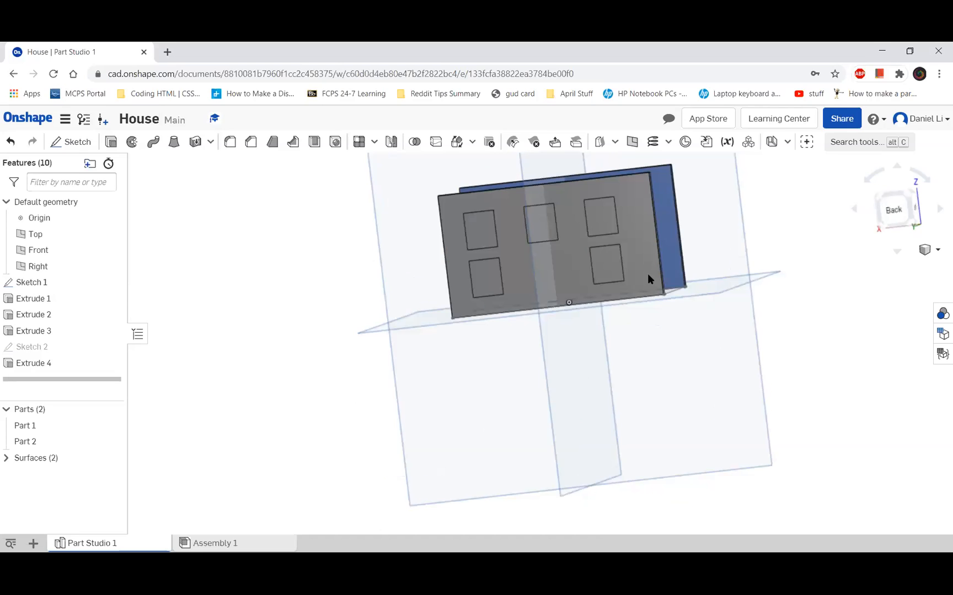
{"action": "right_click_drag", "start_coordinate": [749, 272], "coordinate": [620, 288]}
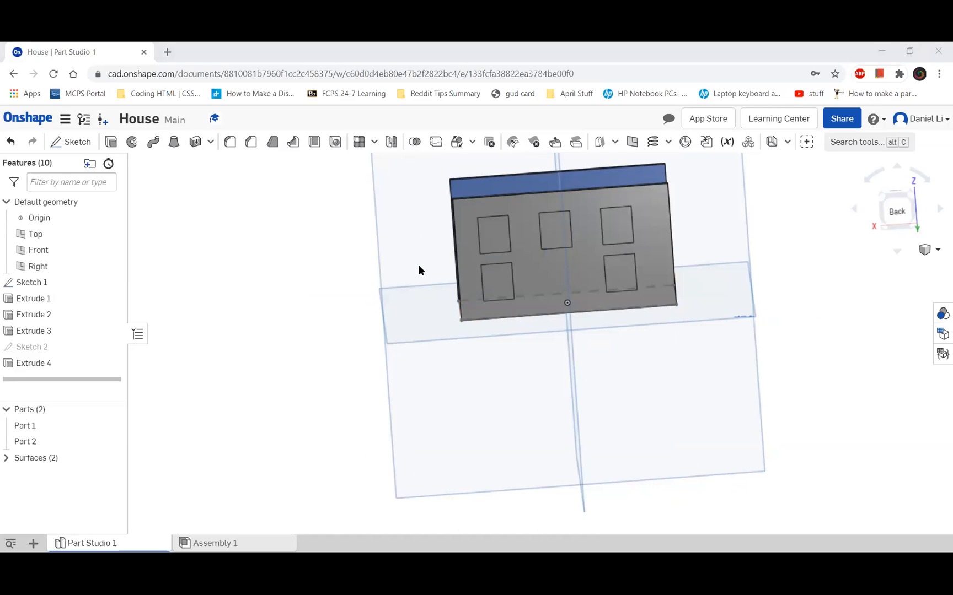
{"action": "left_click", "coordinate": [295, 284]}
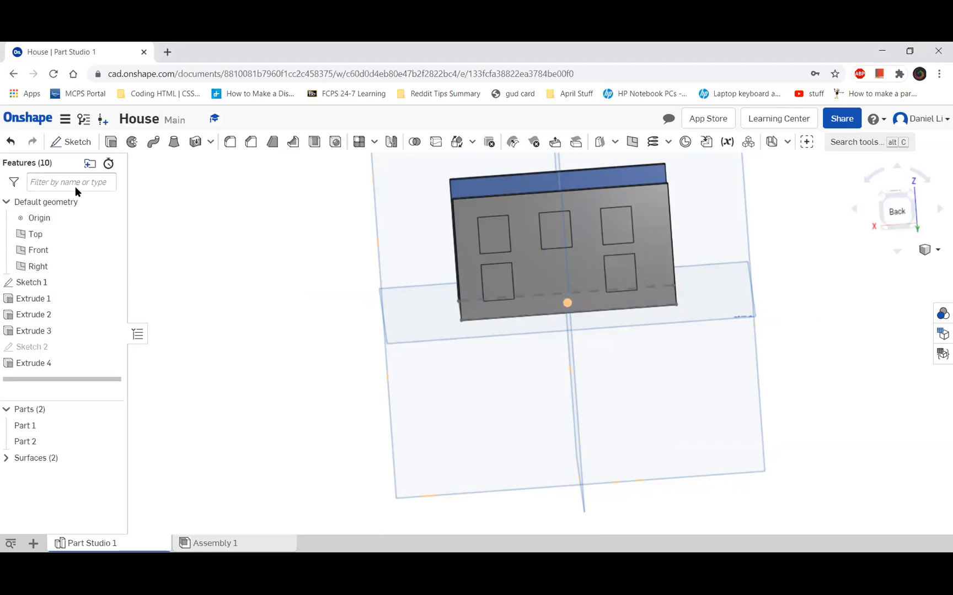
{"action": "left_click", "coordinate": [25, 458]}
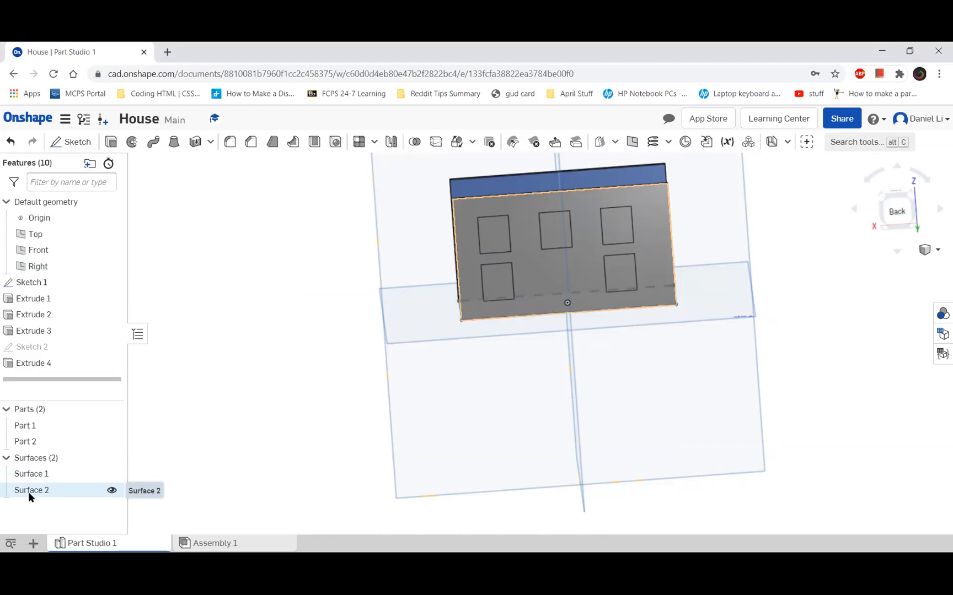
Delete Surface 2 covering the back wall's window openings and accept the deletion
{"action": "left_click", "coordinate": [47, 496]}
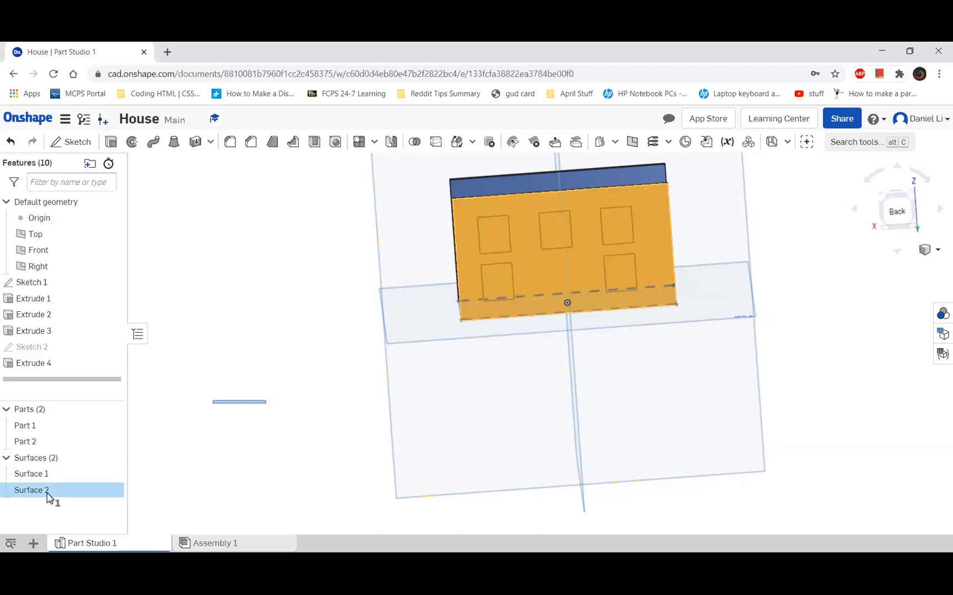
{"action": "right_click", "coordinate": [88, 496]}
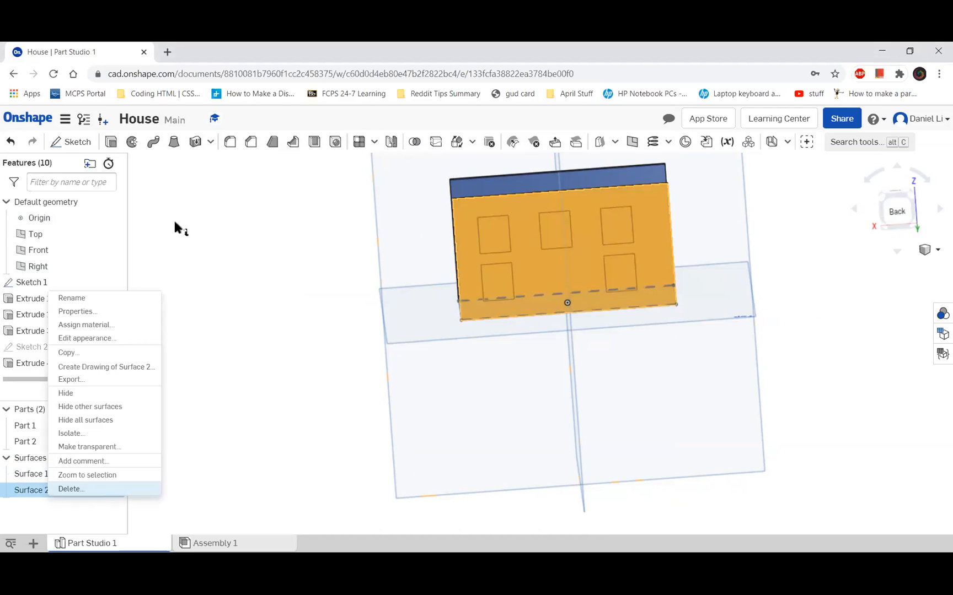
{"action": "key", "text": "Delete"}
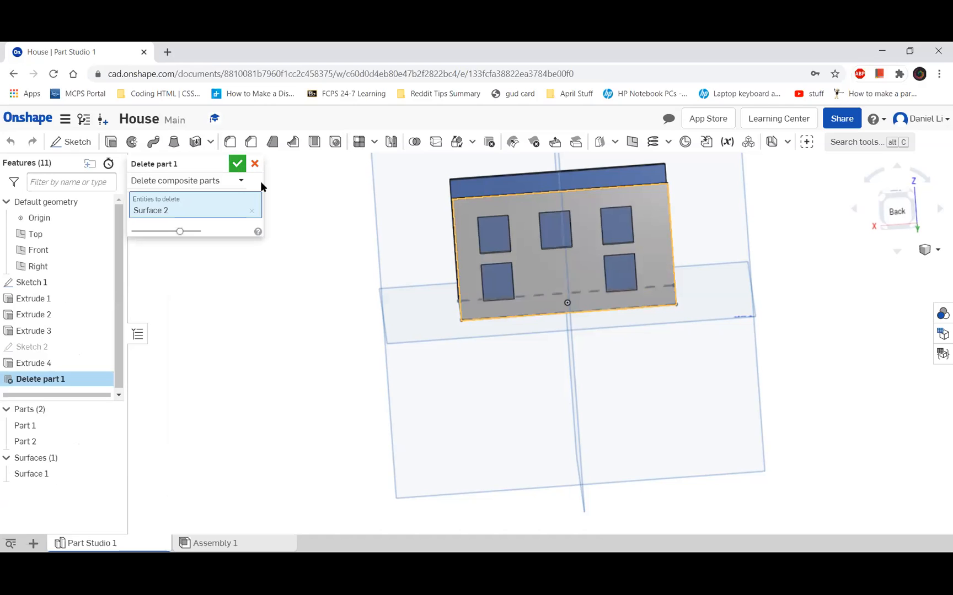
{"action": "right_click_drag", "start_coordinate": [353, 273], "coordinate": [297, 284]}
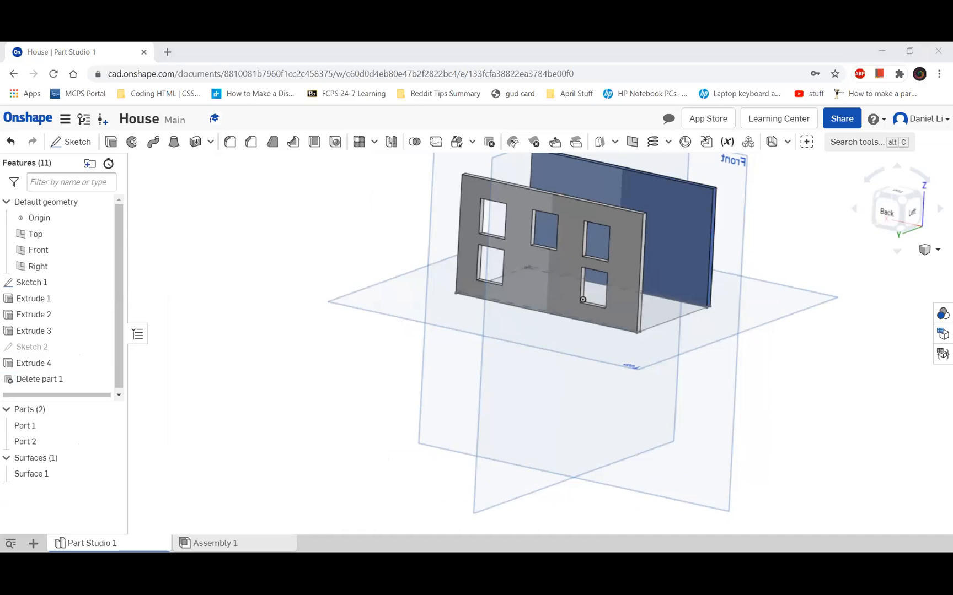
{"action": "left_click", "coordinate": [392, 337]}
{"action": "key", "text": "Right"}
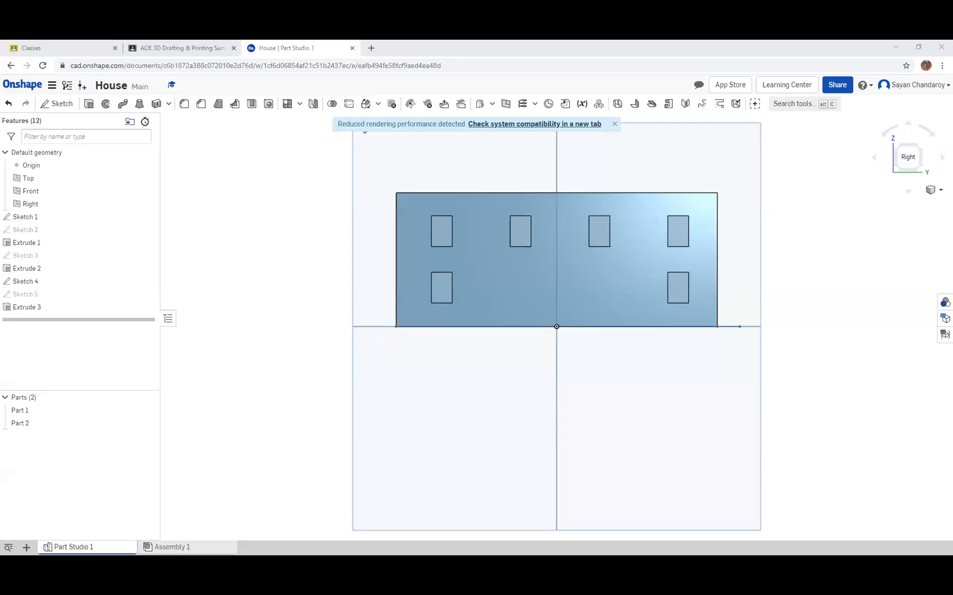
Edit Extrude 3, the window cut through one wall, and add Part 1 to its merge scope
{"action": "right_click_drag", "start_coordinate": [314, 291], "coordinate": [587, 269]}
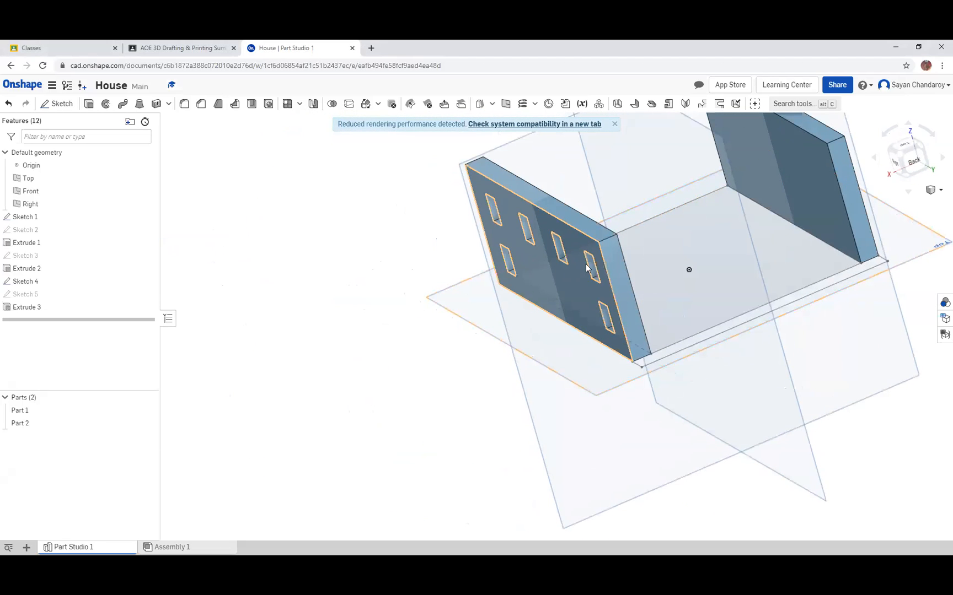
{"action": "left_click", "coordinate": [132, 308]}
{"action": "right_click_drag", "start_coordinate": [336, 314], "coordinate": [594, 206]}
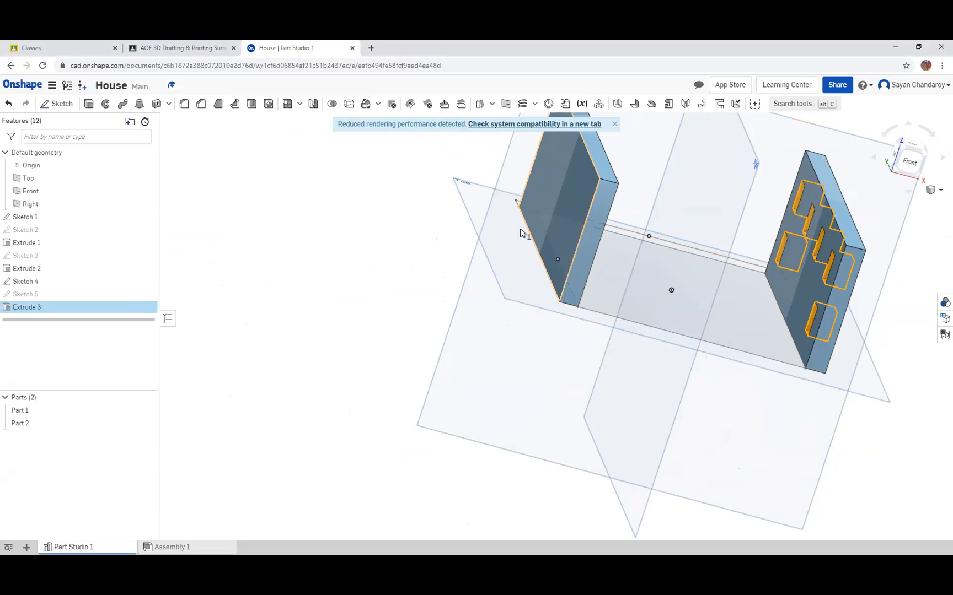
{"action": "right_click_drag", "start_coordinate": [452, 272], "coordinate": [163, 279]}
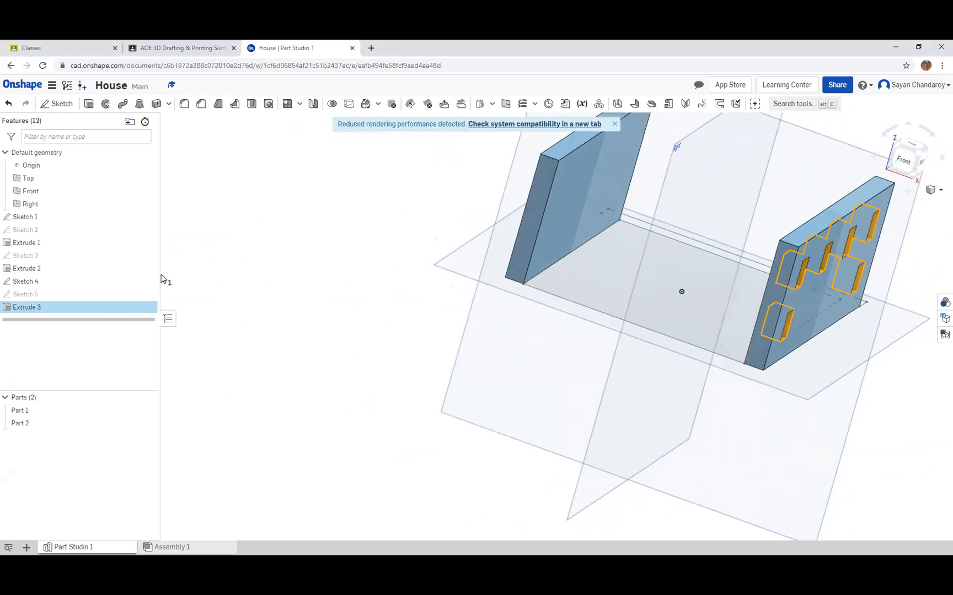
{"action": "right_click", "coordinate": [108, 312]}
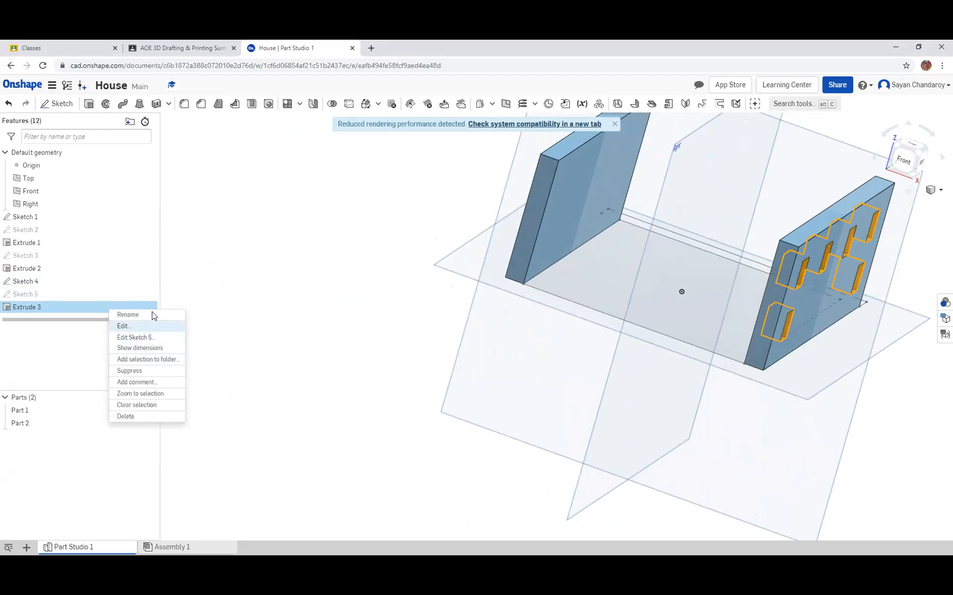
{"action": "left_click", "coordinate": [144, 326]}
{"action": "left_click", "coordinate": [169, 206]}
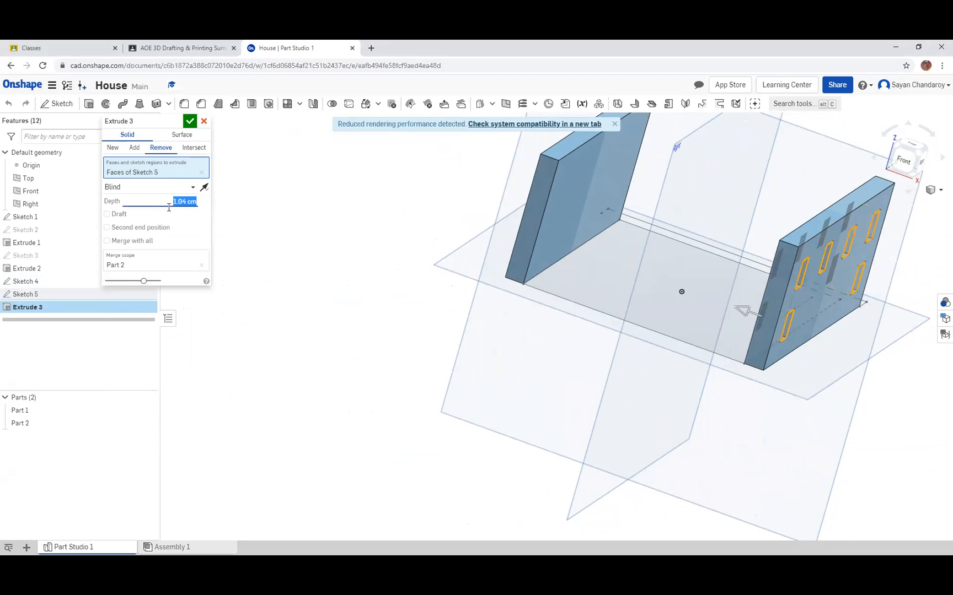
{"action": "left_click", "coordinate": [154, 206]}
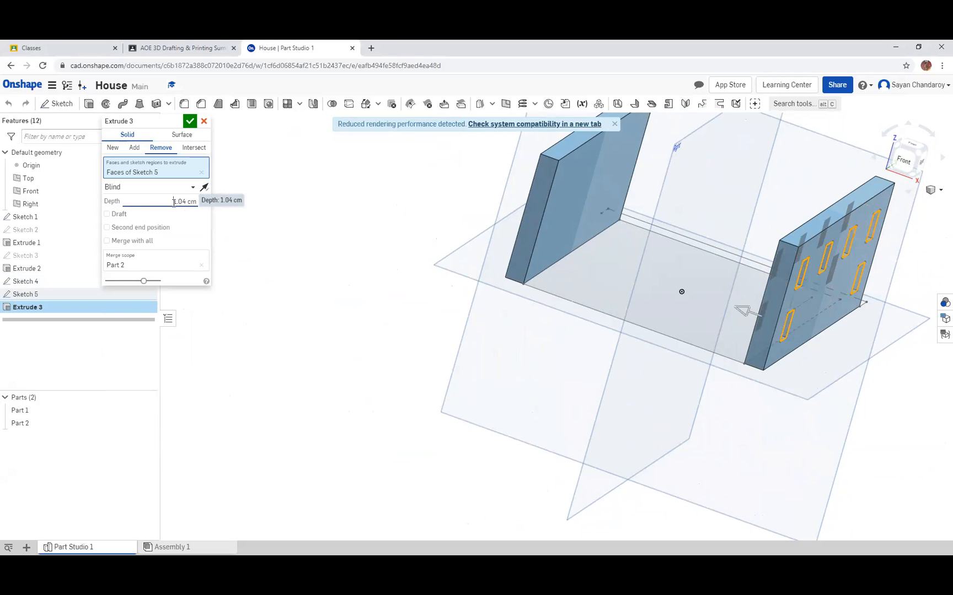
{"action": "left_click", "coordinate": [132, 268]}
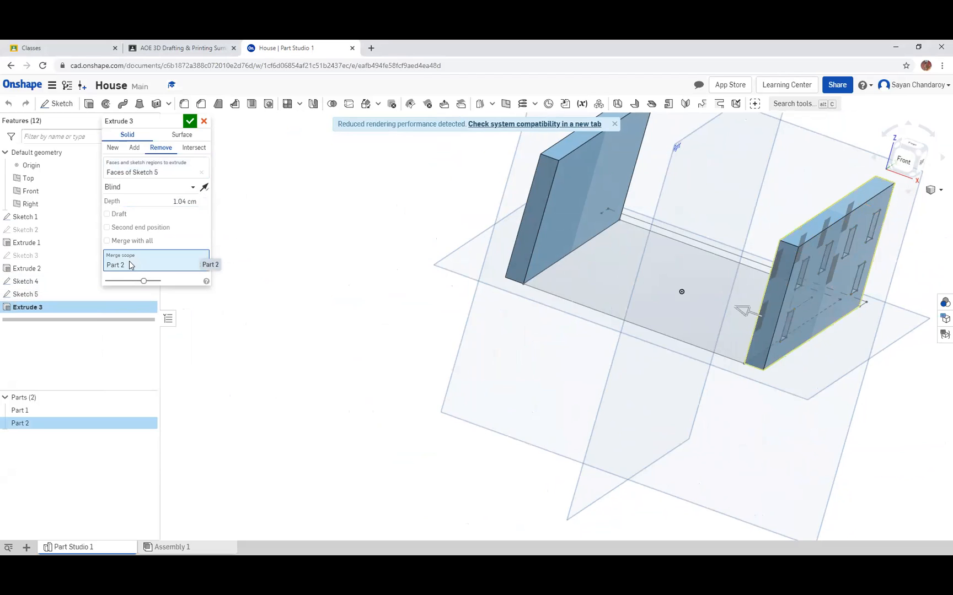
{"action": "left_click", "coordinate": [29, 409]}
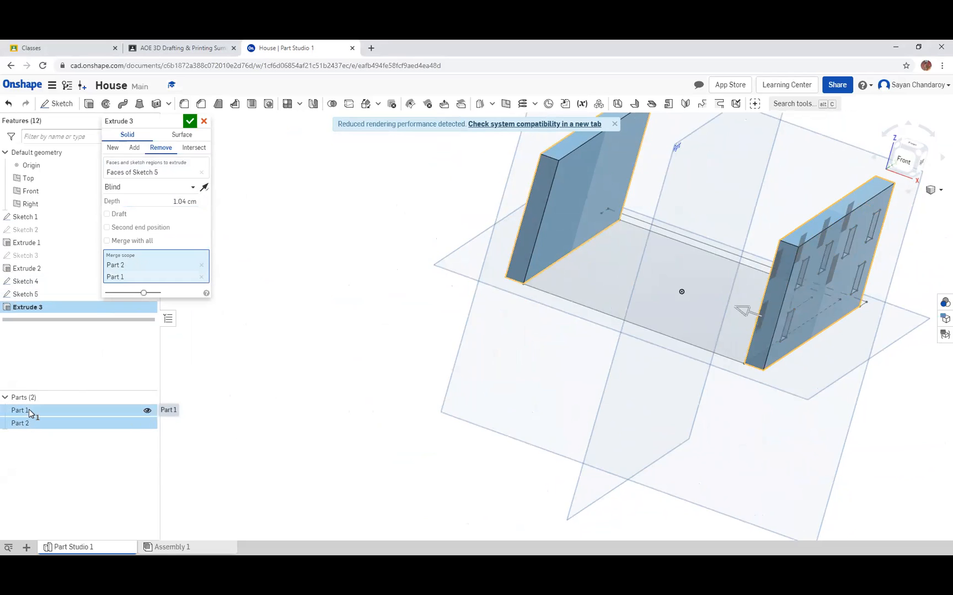
Set the window cut's depth to 12 cm so it passes through both walls, and accept the extrude
{"action": "double_click", "coordinate": [181, 202]}
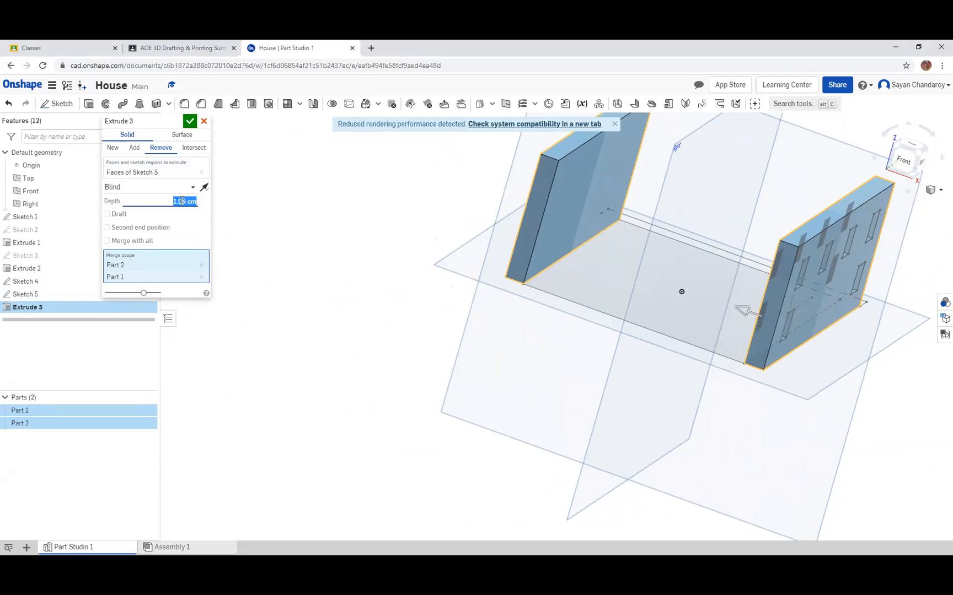
{"action": "double_click", "coordinate": [179, 201]}
{"action": "key", "text": "Return"}
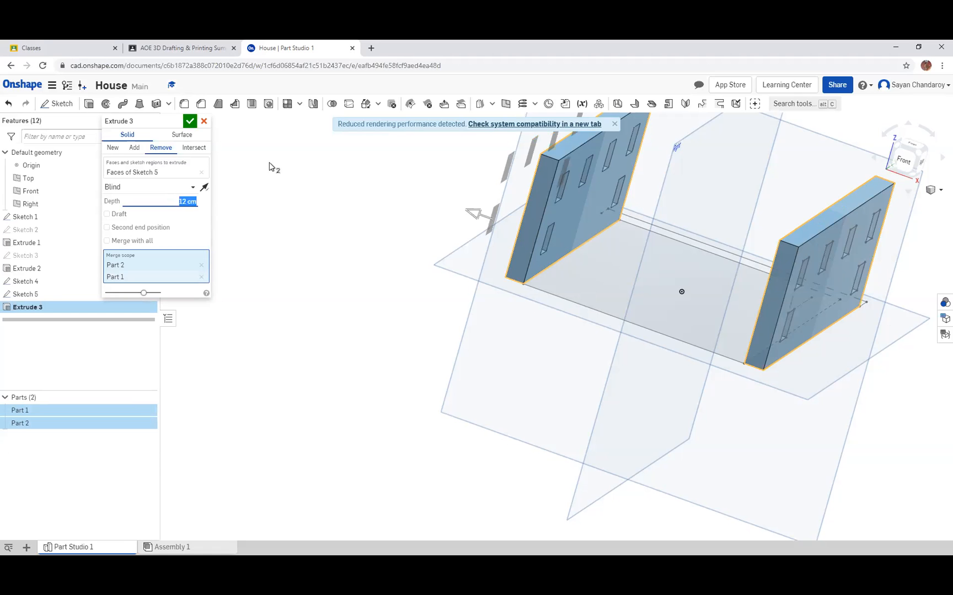
{"action": "left_click", "coordinate": [190, 122]}
{"action": "right_click_drag", "start_coordinate": [370, 202], "coordinate": [262, 364]}
{"action": "left_click", "coordinate": [891, 157]}
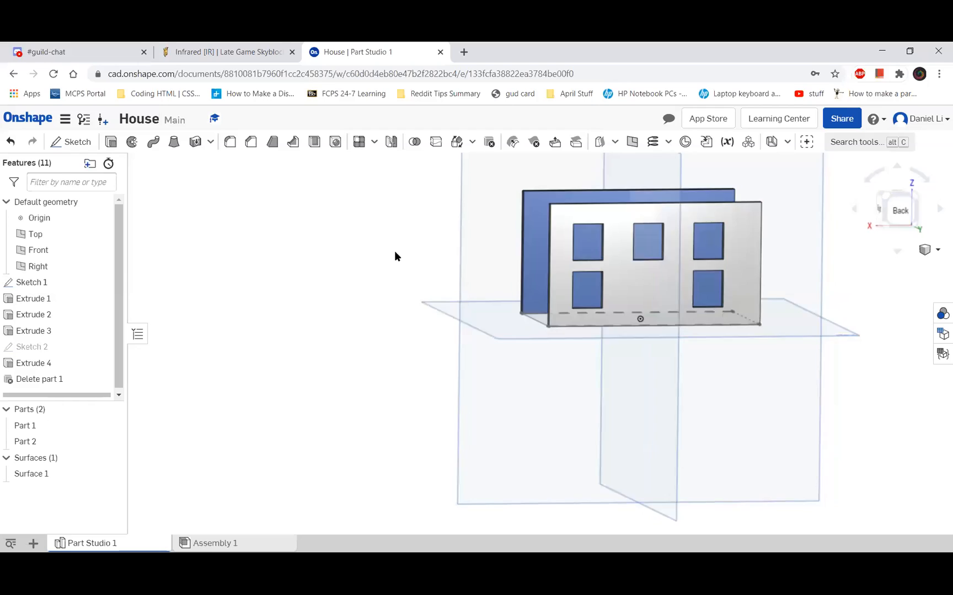
Delete the remaining Surface 1 in the inch-based house model and accept the deletion
{"action": "right_click_drag", "start_coordinate": [395, 251], "coordinate": [375, 256]}
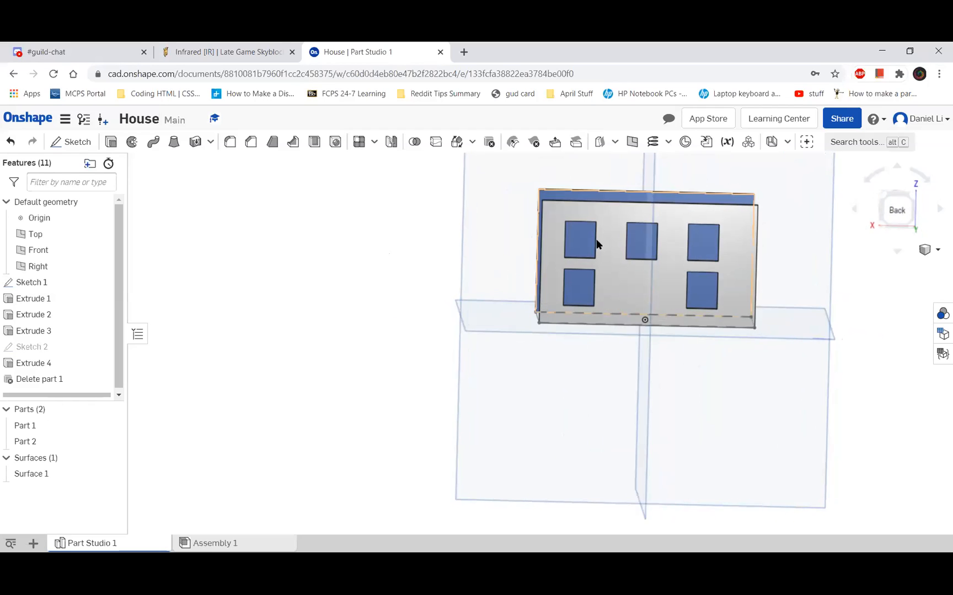
{"action": "right_click", "coordinate": [61, 478]}
{"action": "left_click", "coordinate": [104, 475]}
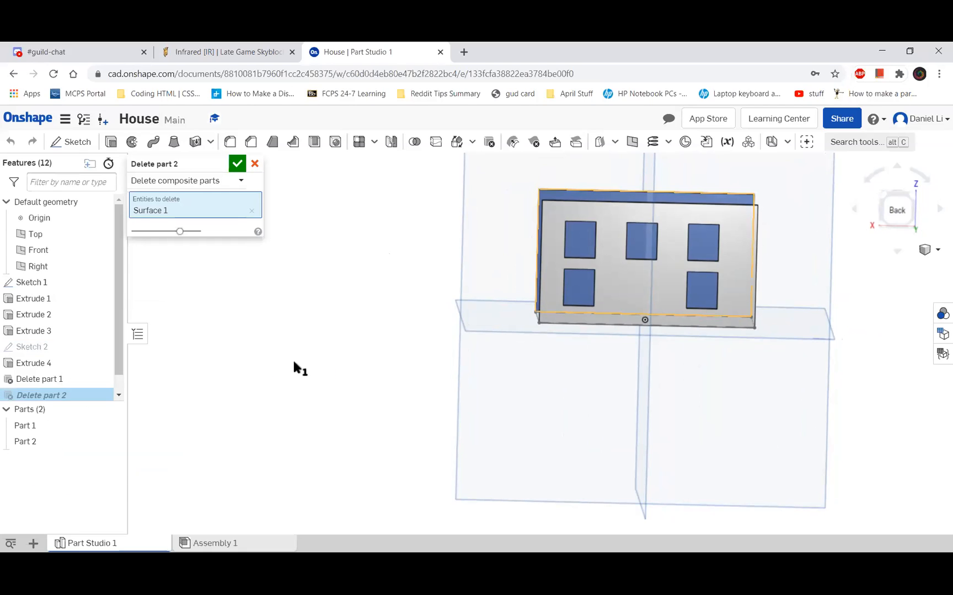
{"action": "left_click", "coordinate": [237, 164]}
{"action": "right_click_drag", "start_coordinate": [389, 329], "coordinate": [405, 316]}
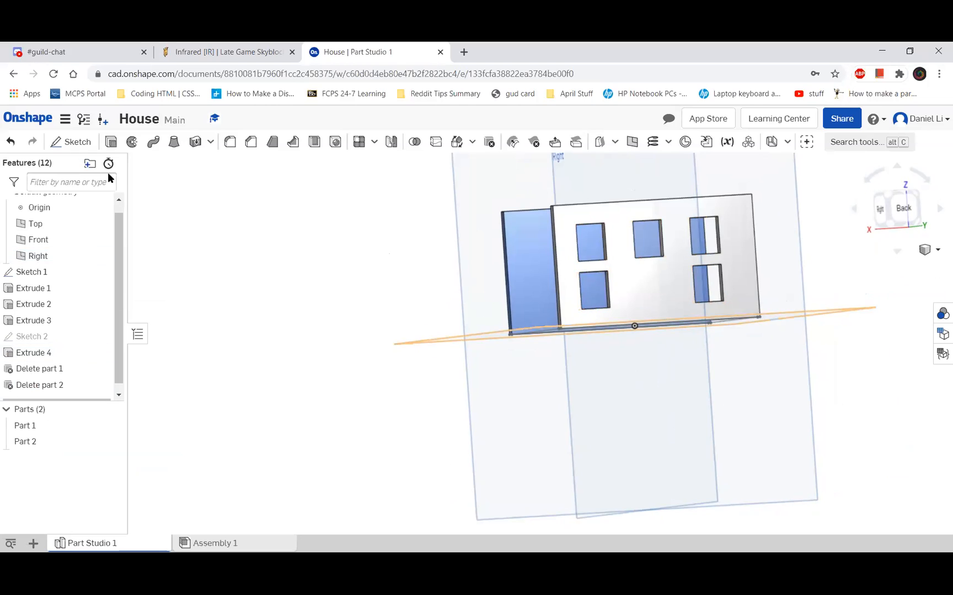
Edit Extrude 4, the five-window cut, and add Part 1 to its merge scope
{"action": "left_click", "coordinate": [52, 353]}
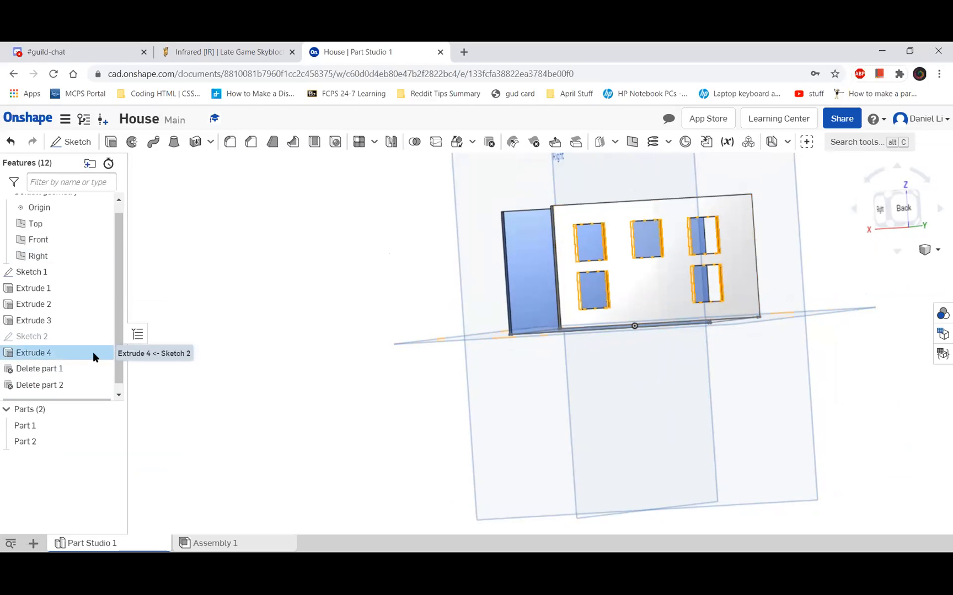
{"action": "double_click", "coordinate": [63, 353]}
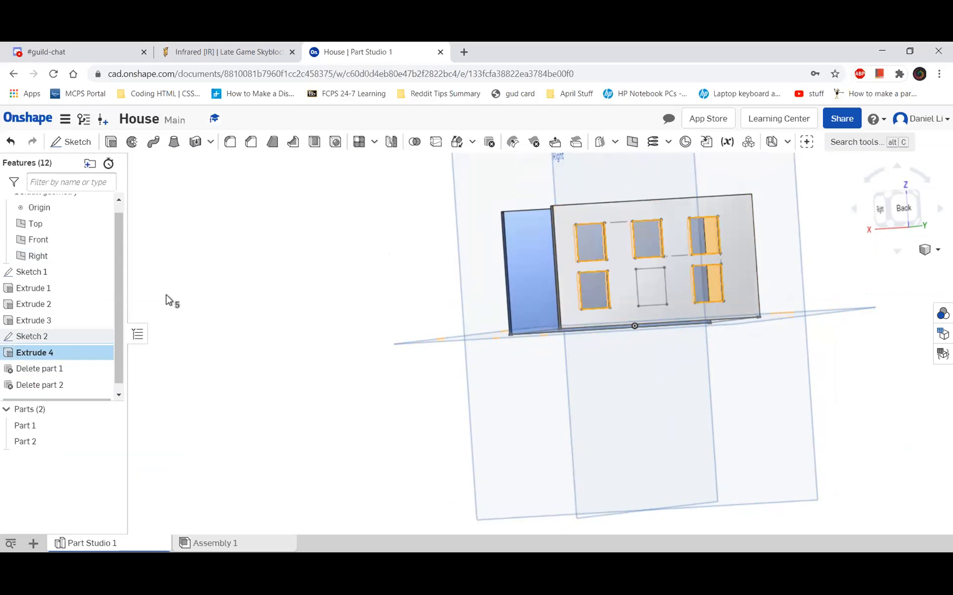
{"action": "right_click_drag", "start_coordinate": [451, 272], "coordinate": [198, 320]}
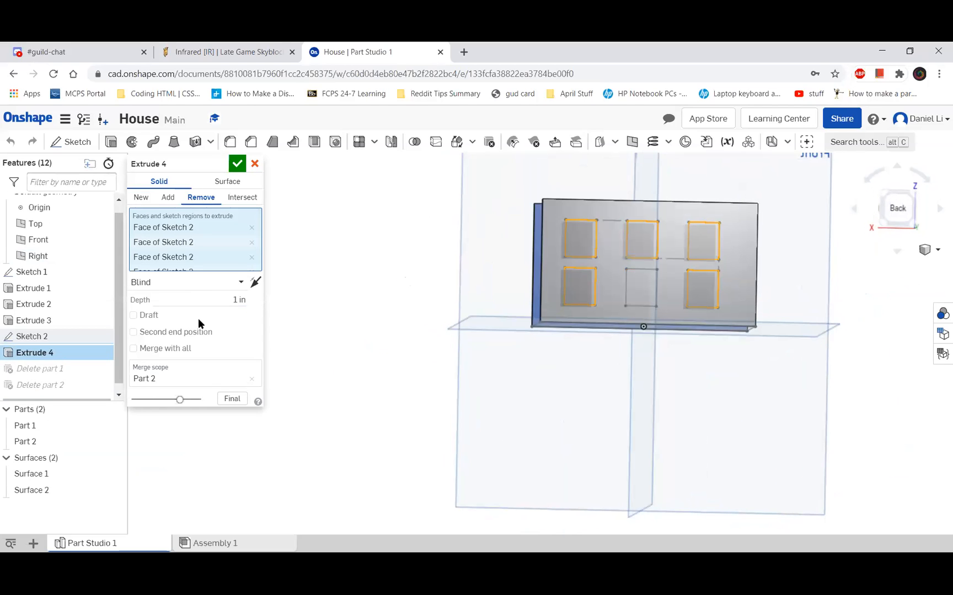
{"action": "left_click", "coordinate": [158, 375]}
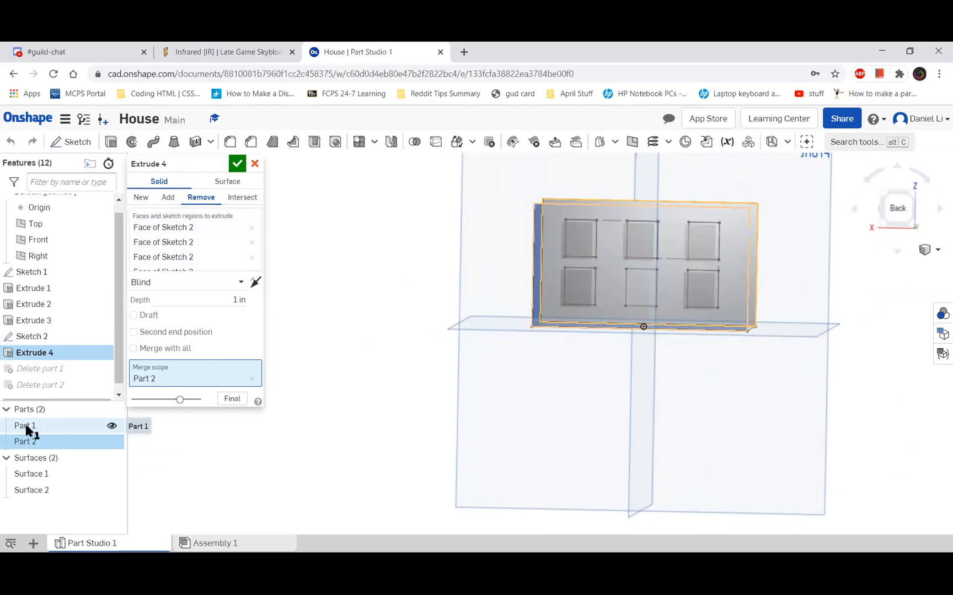
{"action": "left_click", "coordinate": [47, 425]}
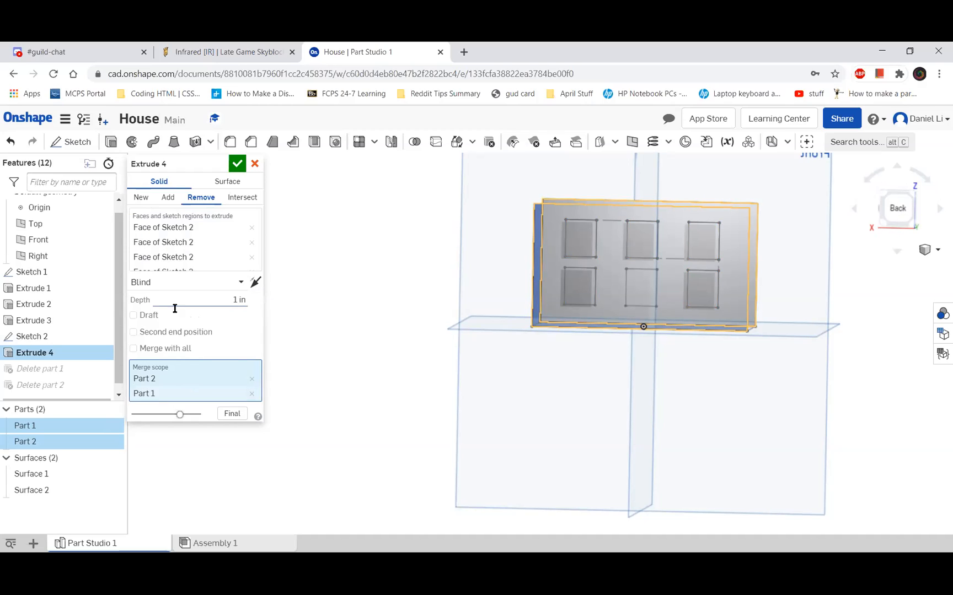
Try a depth of 3 in for the Extrude 4 window cut
{"action": "left_click", "coordinate": [238, 300]}
{"action": "right_click_drag", "start_coordinate": [398, 324], "coordinate": [236, 298]}
{"action": "type", "text": "3"}
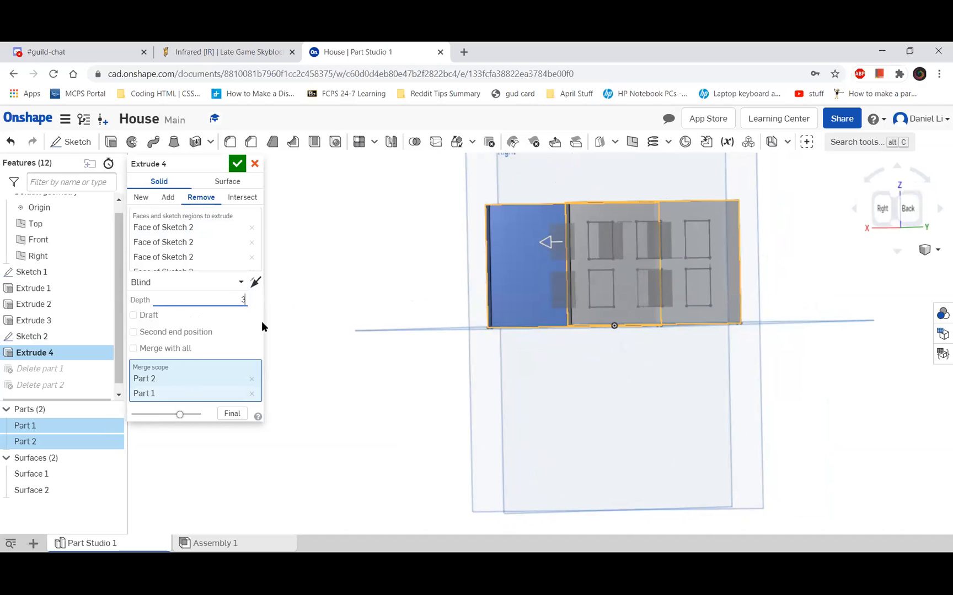
{"action": "type", "text": "in"}
{"action": "right_click_drag", "start_coordinate": [391, 349], "coordinate": [403, 354]}
Set the Extrude 4 cut depth to 5 in so it reaches through both walls, and accept the extrude
{"action": "left_click", "coordinate": [211, 313]}
{"action": "right_click_drag", "start_coordinate": [315, 352], "coordinate": [238, 311]}
{"action": "right_click_drag", "start_coordinate": [397, 314], "coordinate": [415, 330]}
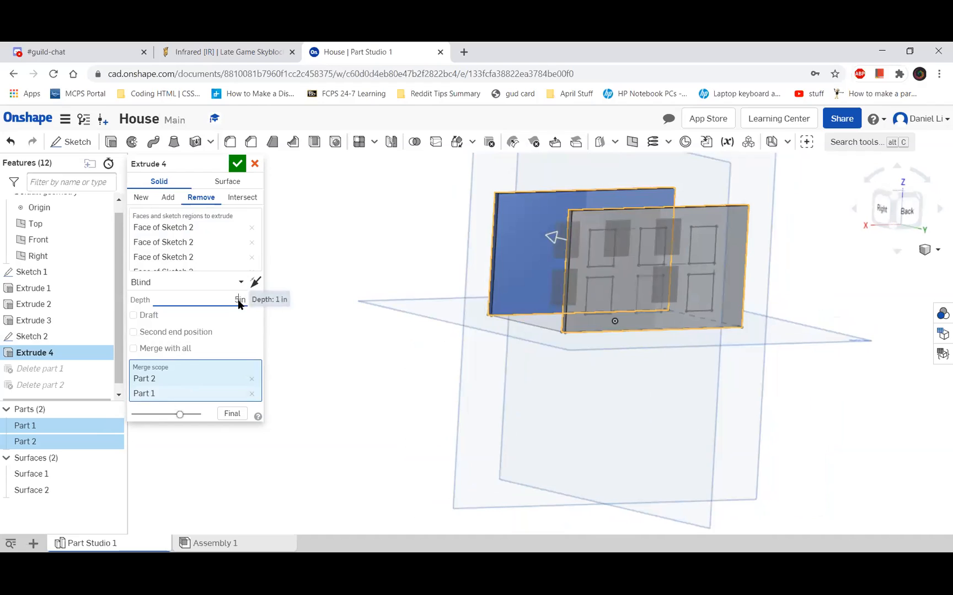
{"action": "type", "text": "5"}
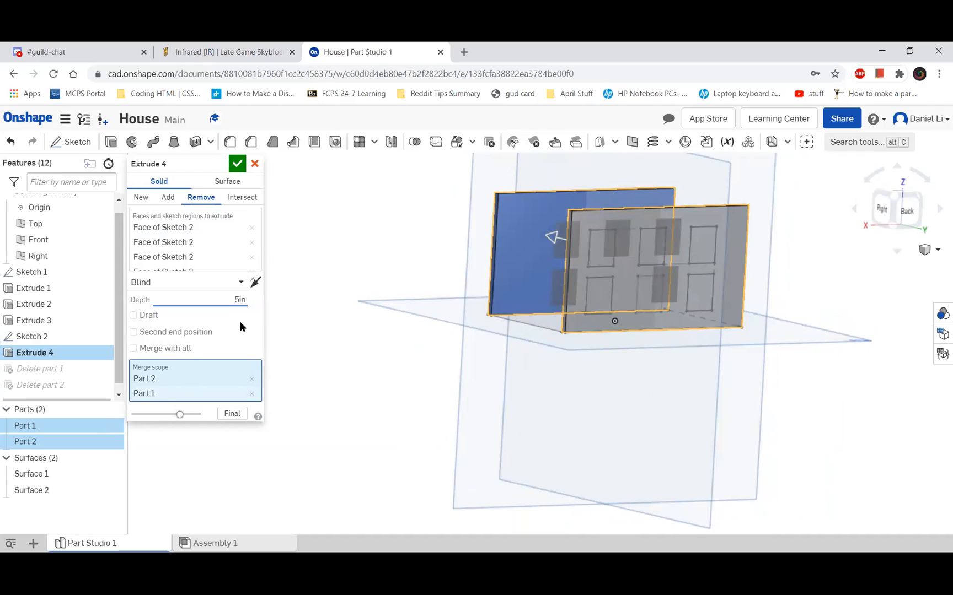
{"action": "key", "text": "Return"}
{"action": "right_click_drag", "start_coordinate": [340, 329], "coordinate": [225, 162]}
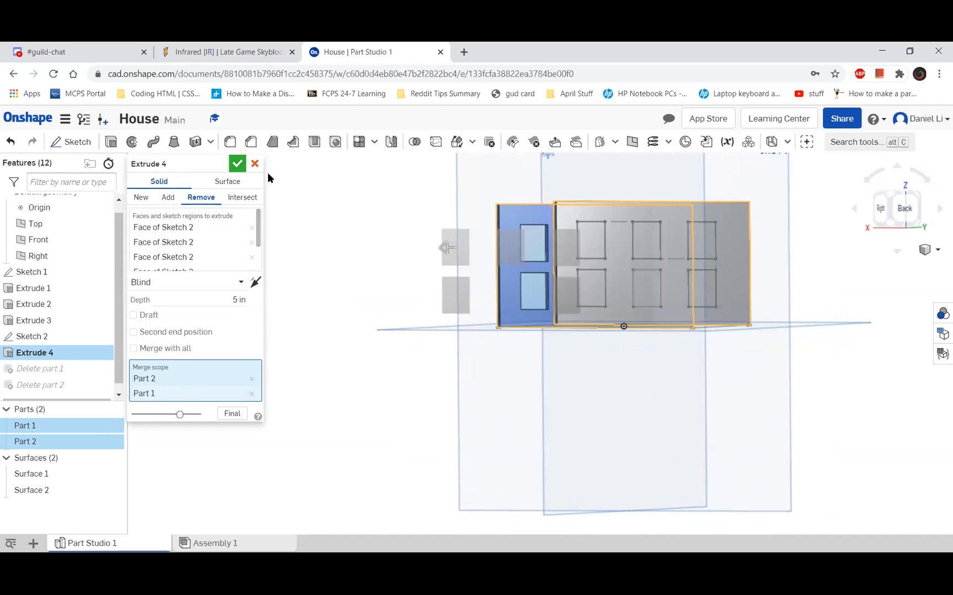
{"action": "left_click", "coordinate": [237, 164]}
{"action": "right_click_drag", "start_coordinate": [379, 254], "coordinate": [342, 223]}
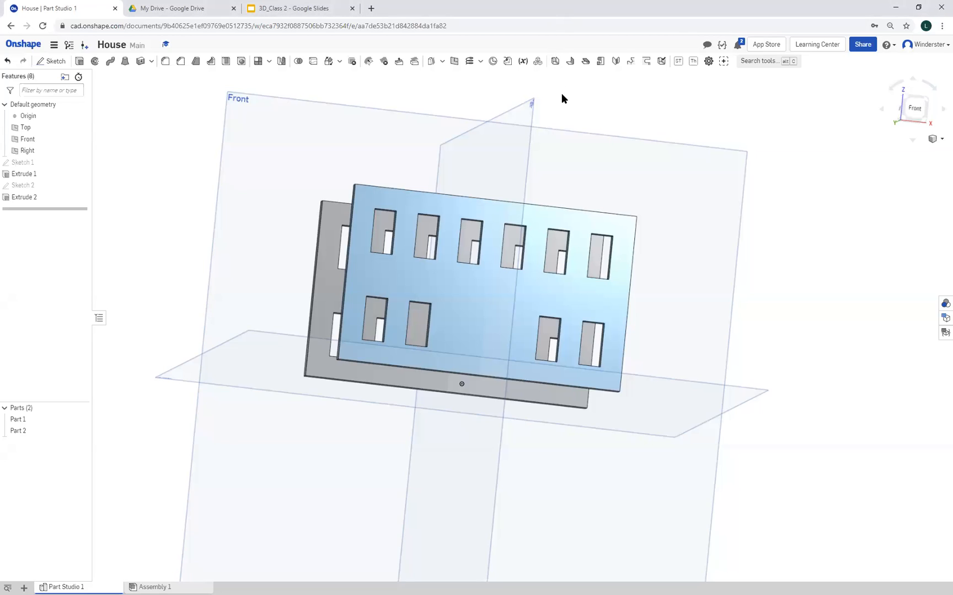
Start a new sketch on the outer face of the front wall, which has ten window openings
{"action": "right_click_drag", "start_coordinate": [249, 345], "coordinate": [284, 353]}
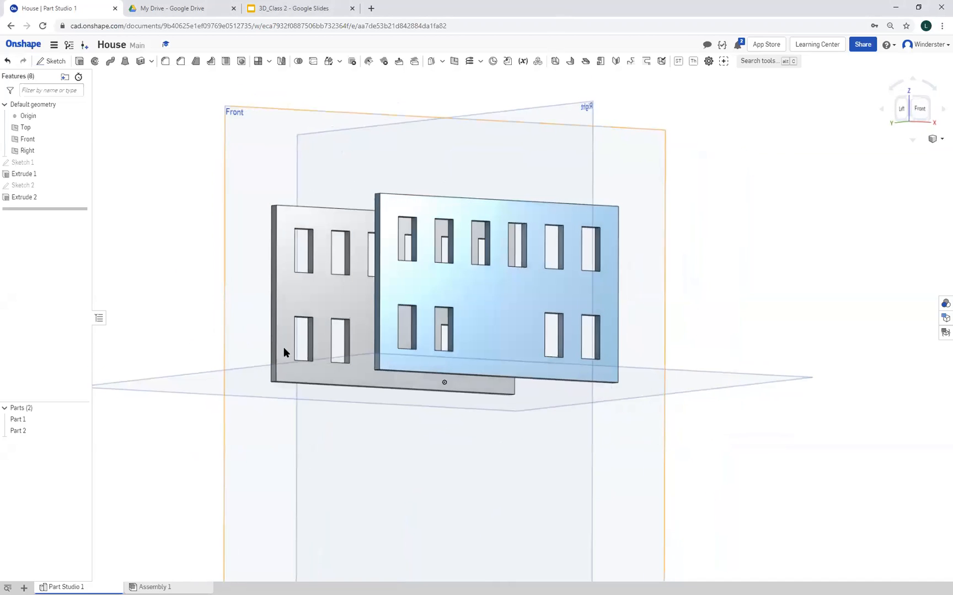
{"action": "left_click", "coordinate": [17, 421]}
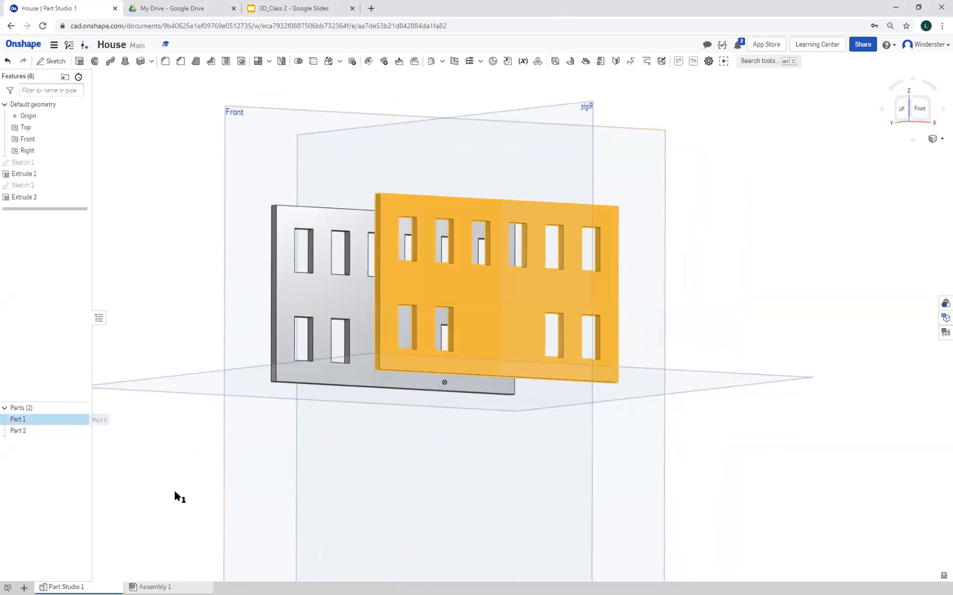
{"action": "left_click", "coordinate": [782, 437]}
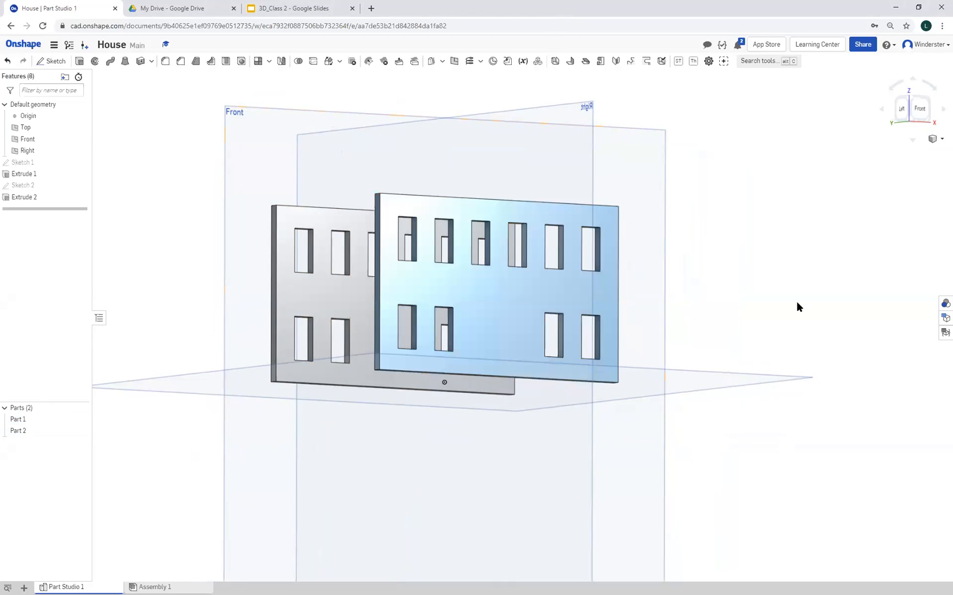
{"action": "scroll", "coordinate": [787, 295], "scroll_direction": "up", "scroll_amount": 1}
{"action": "right_click_drag", "start_coordinate": [808, 313], "coordinate": [798, 315]}
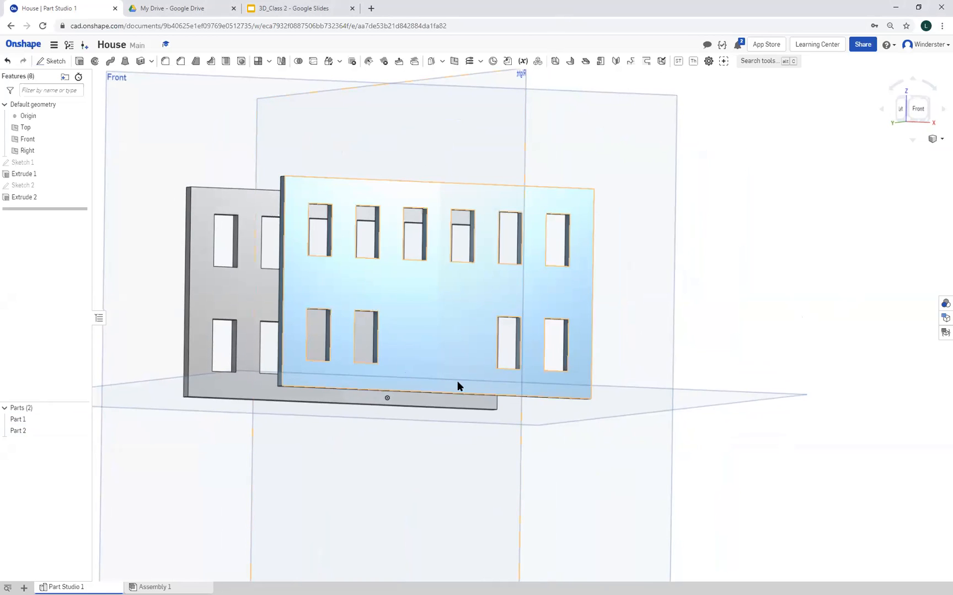
{"action": "left_click", "coordinate": [53, 65]}
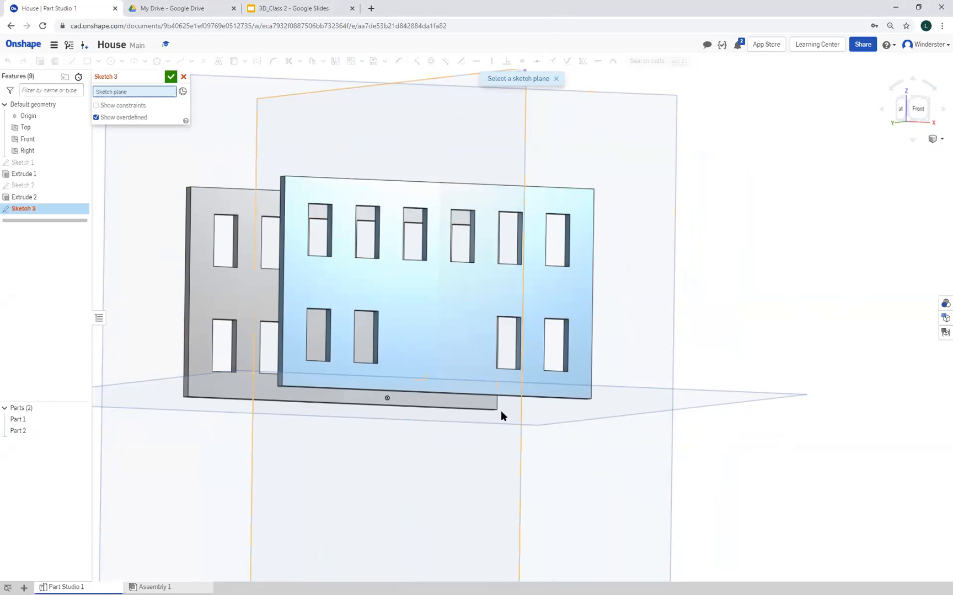
{"action": "left_click", "coordinate": [457, 356]}
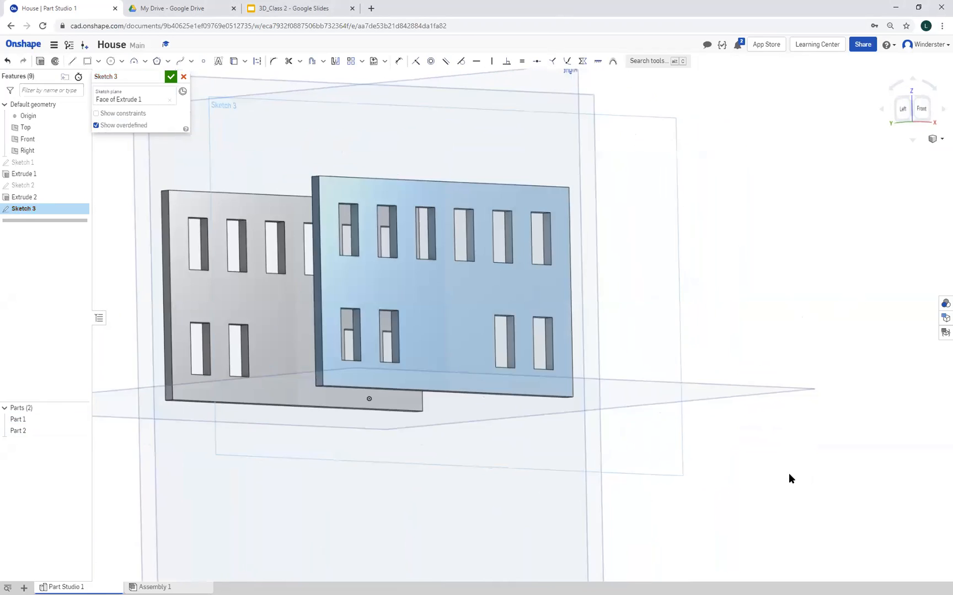
Face the sketch plane and draw half a door outline about 0.73 in tall and 0.28 in wide, from the wall's base edge to the vertical centreline
{"action": "right_click", "coordinate": [449, 367]}
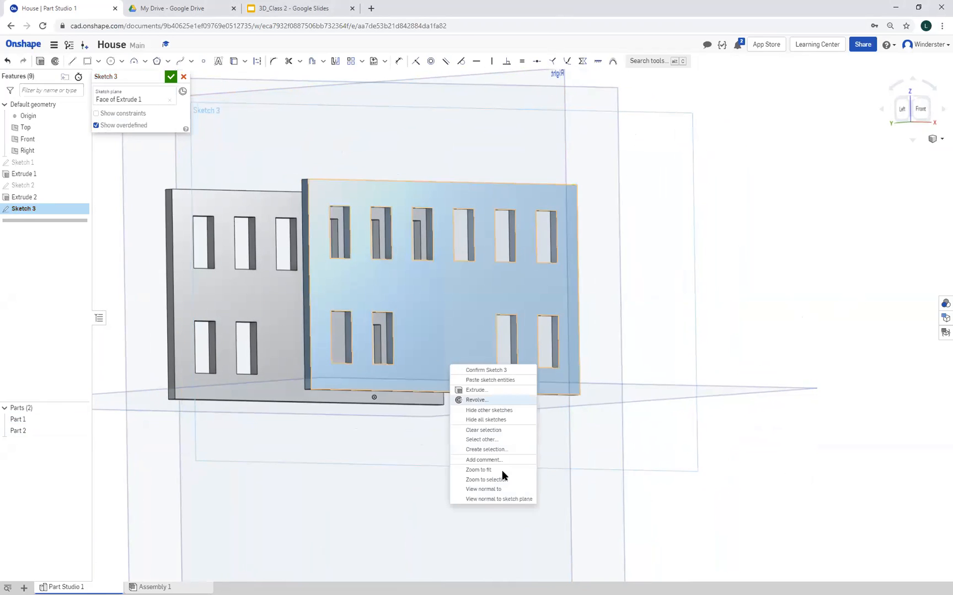
{"action": "left_click", "coordinate": [498, 500]}
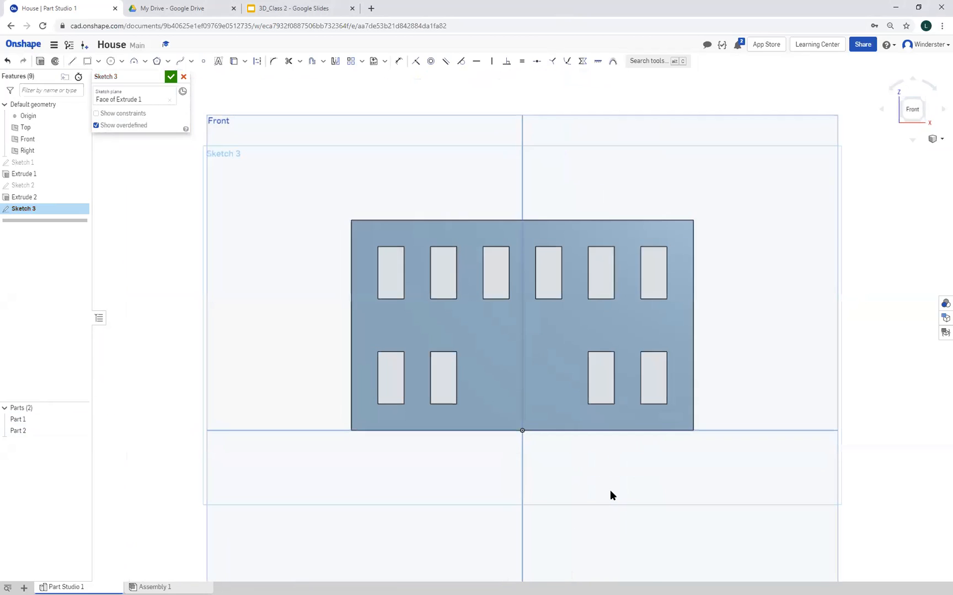
{"action": "scroll", "coordinate": [653, 470], "scroll_direction": "up", "scroll_amount": 3}
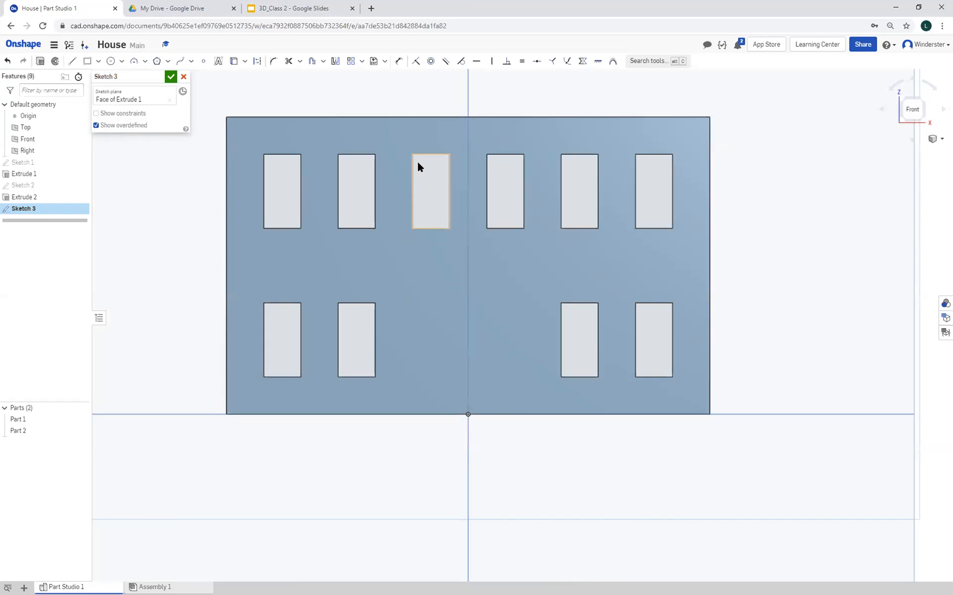
{"action": "left_click", "coordinate": [75, 65]}
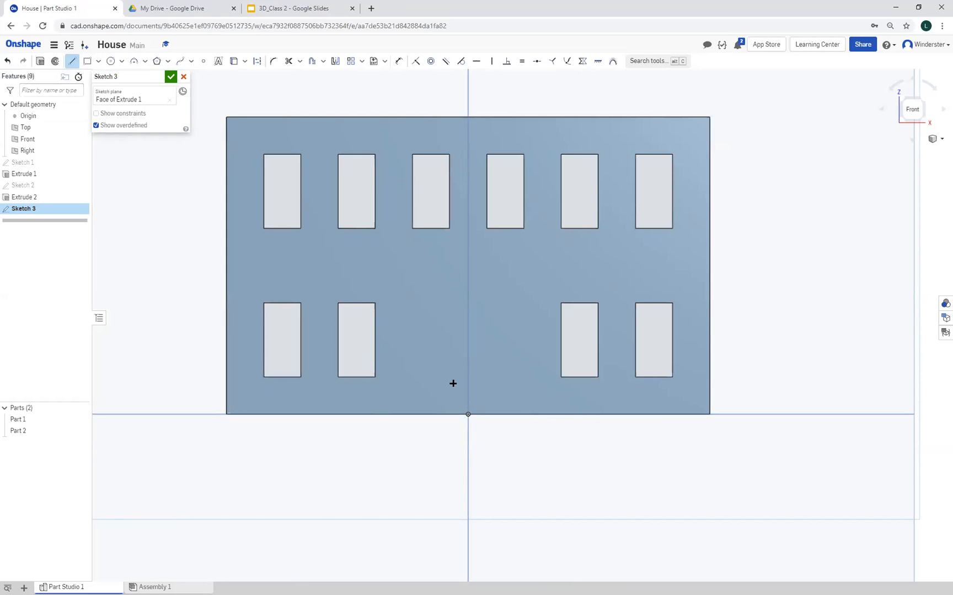
{"action": "left_click", "coordinate": [425, 413]}
{"action": "left_click", "coordinate": [425, 306]}
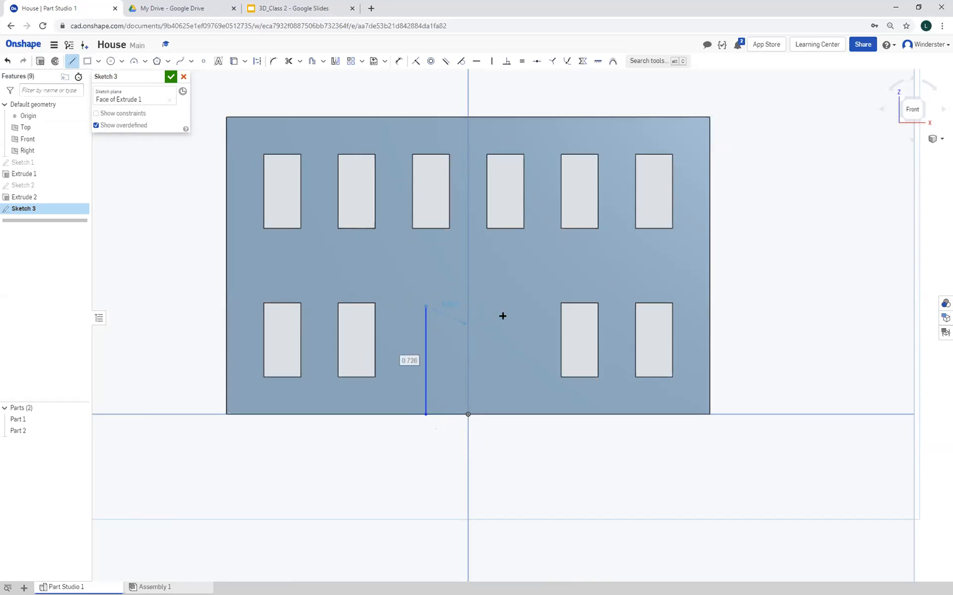
{"action": "left_click", "coordinate": [467, 306]}
{"action": "right_click", "coordinate": [465, 356]}
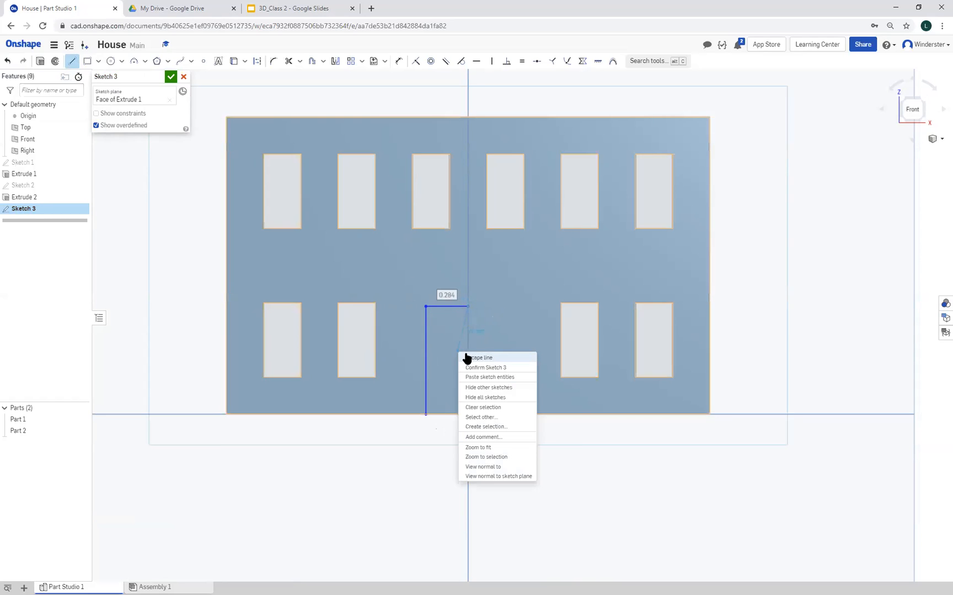
{"action": "left_click", "coordinate": [474, 358]}
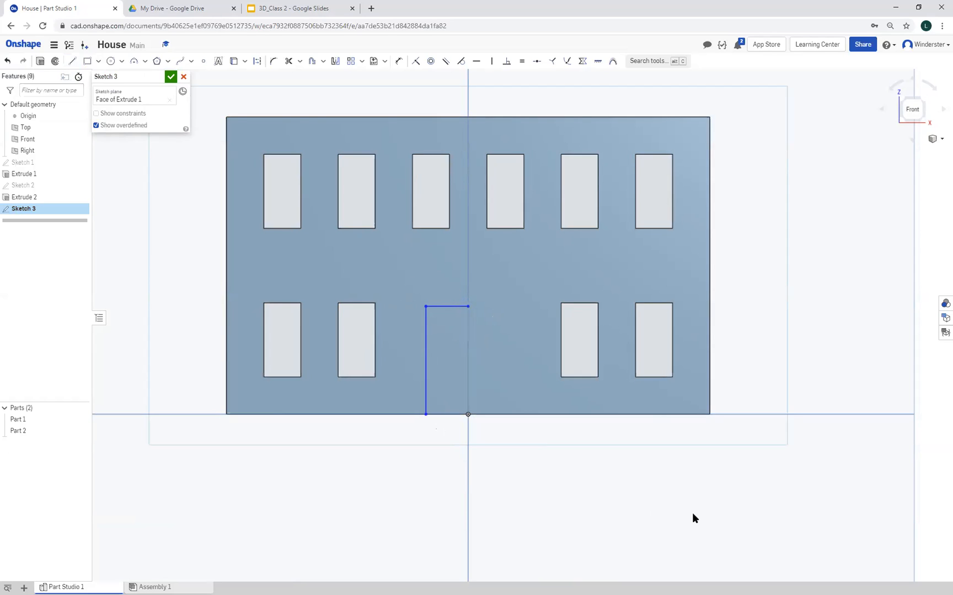
Dimension the half-door outline to 0.75 in high and 0.25 in wide
{"action": "left_click", "coordinate": [399, 61]}
{"action": "left_click", "coordinate": [426, 358]}
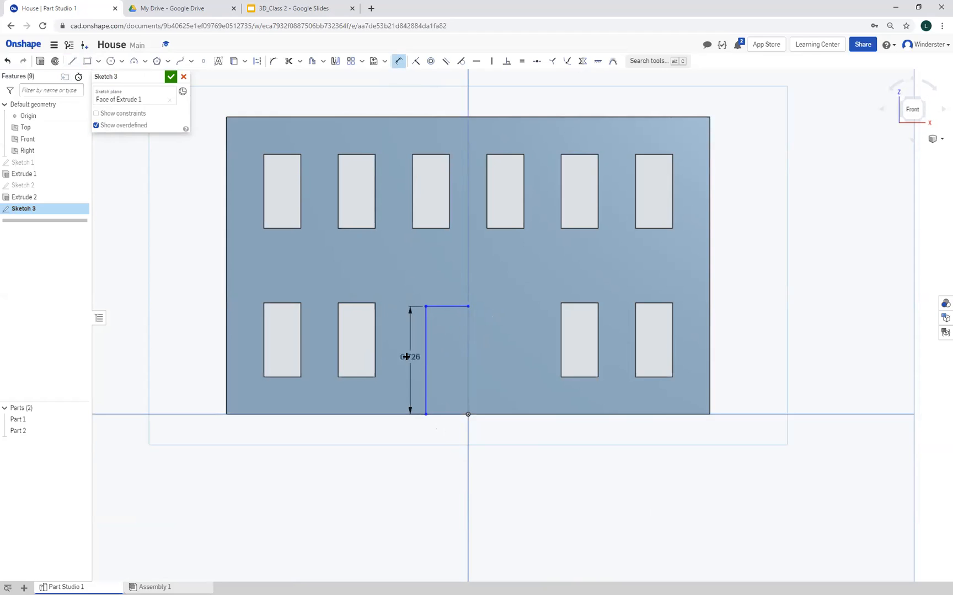
{"action": "left_click", "coordinate": [406, 357]}
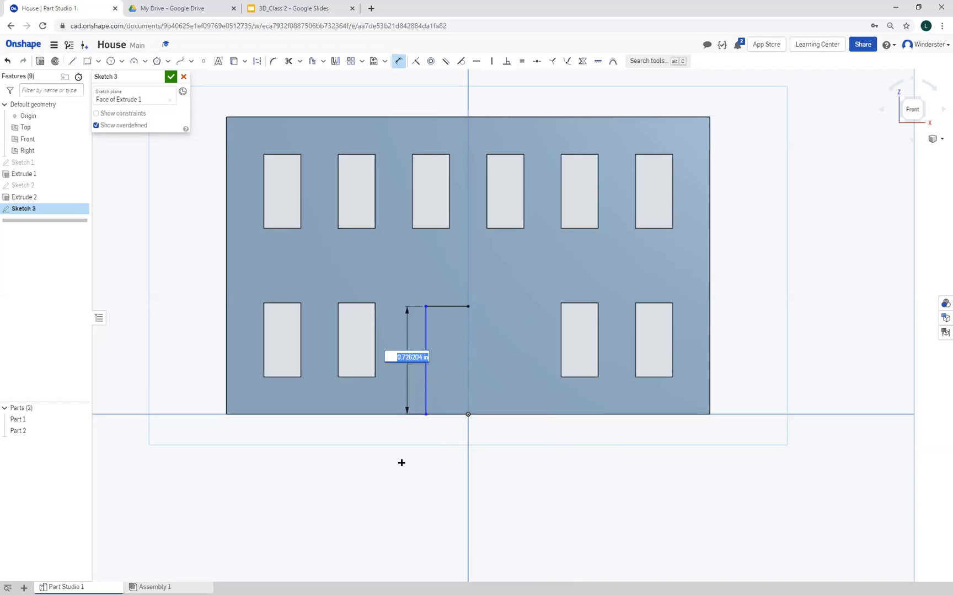
{"action": "type", "text": "75"}
{"action": "key", "text": "Return"}
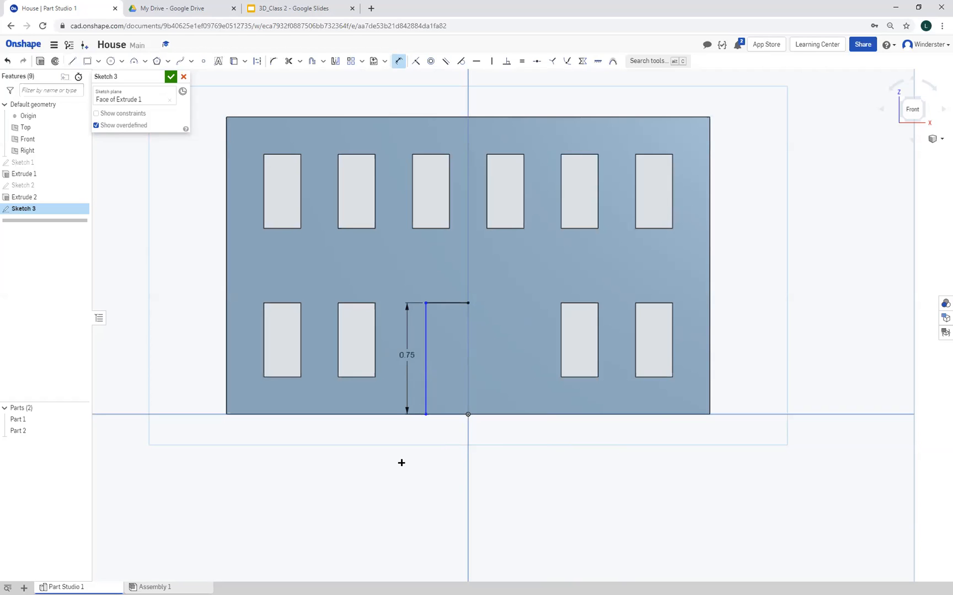
{"action": "left_click", "coordinate": [443, 303]}
{"action": "left_click", "coordinate": [445, 285]}
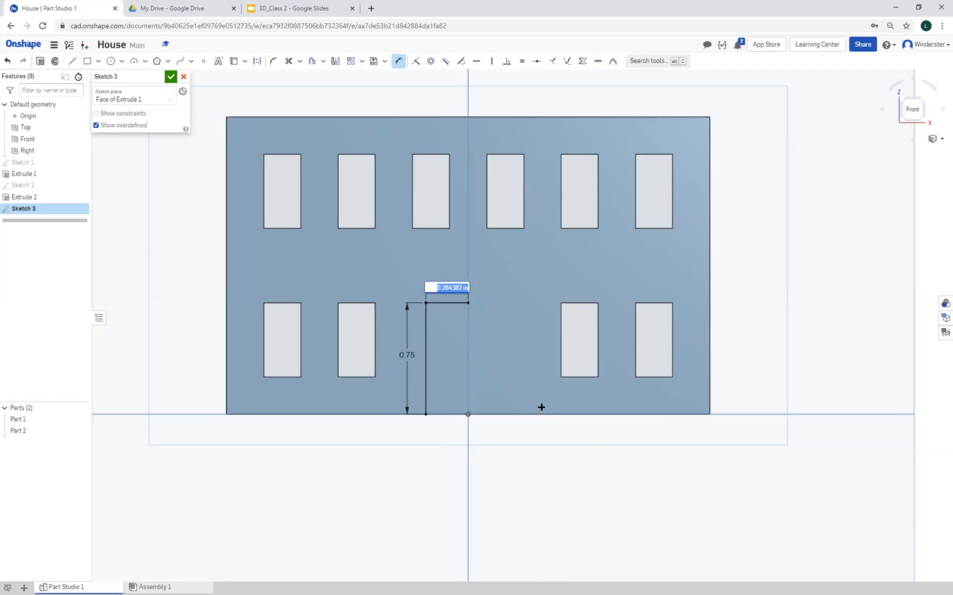
{"action": "type", "text": "0.25"}
{"action": "key", "text": "Return"}
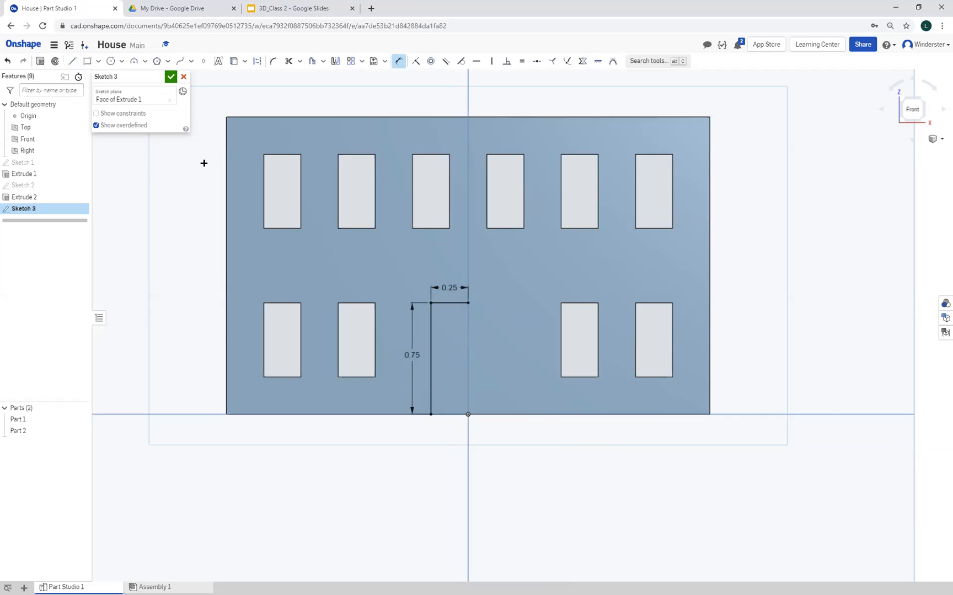
Draw a vertical construction line from the origin up to the inner end of the half-door's top line
{"action": "left_click", "coordinate": [72, 62]}
{"action": "left_click", "coordinate": [257, 63]}
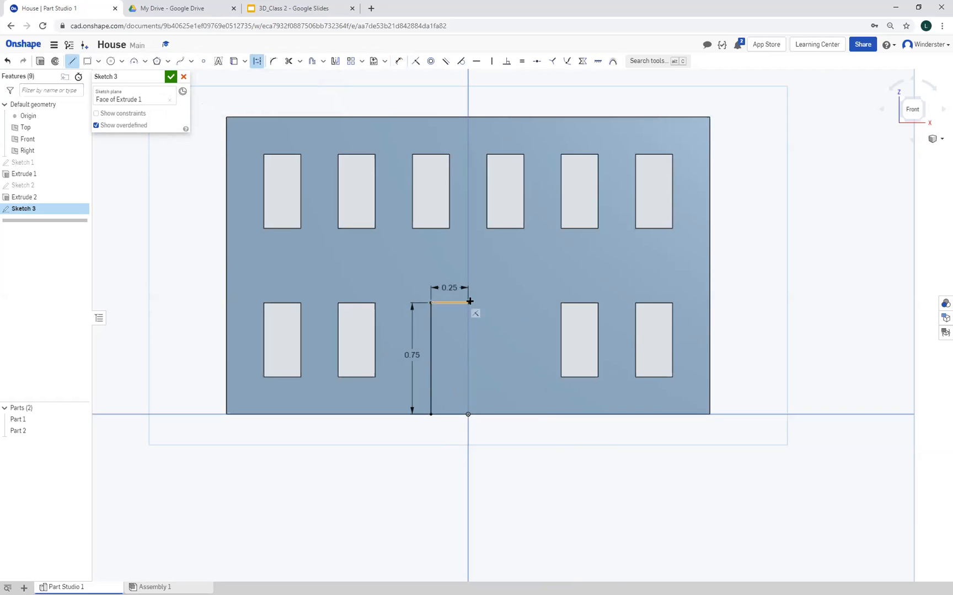
{"action": "left_click", "coordinate": [467, 415]}
{"action": "left_click", "coordinate": [484, 325]}
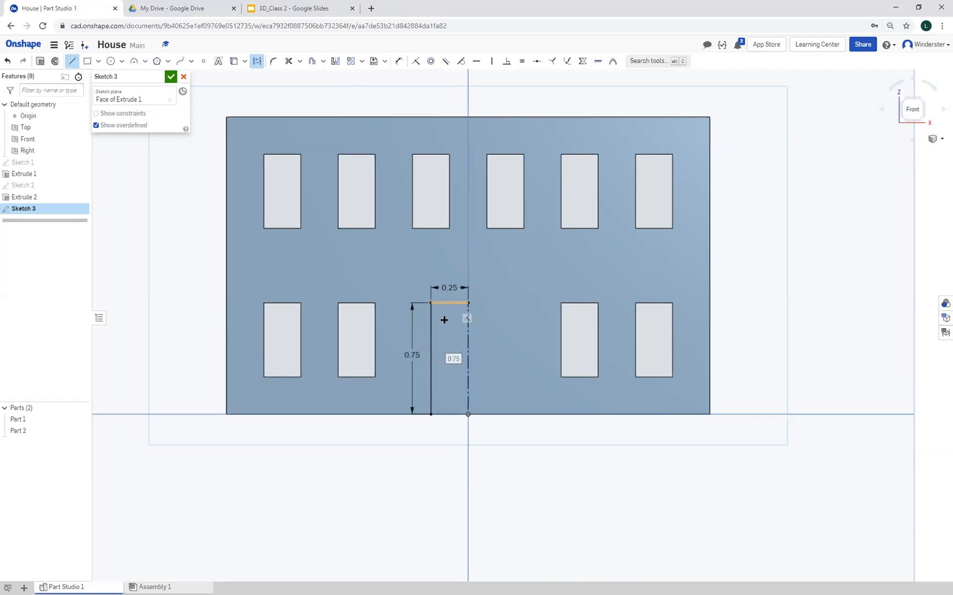
Mirror the half-door's top and side lines about the construction line, and accept the sketch
{"action": "left_click", "coordinate": [335, 61]}
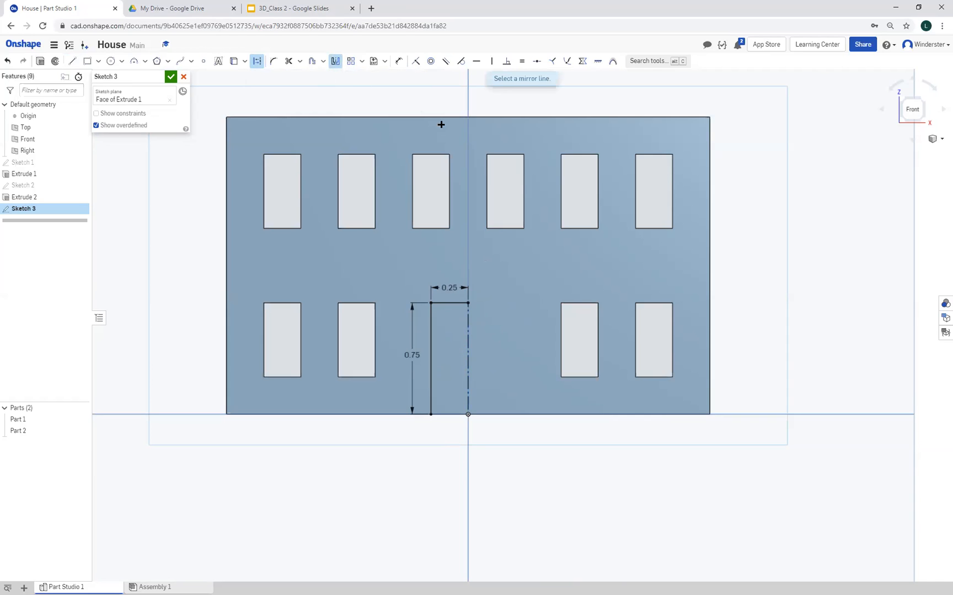
{"action": "left_click", "coordinate": [468, 353]}
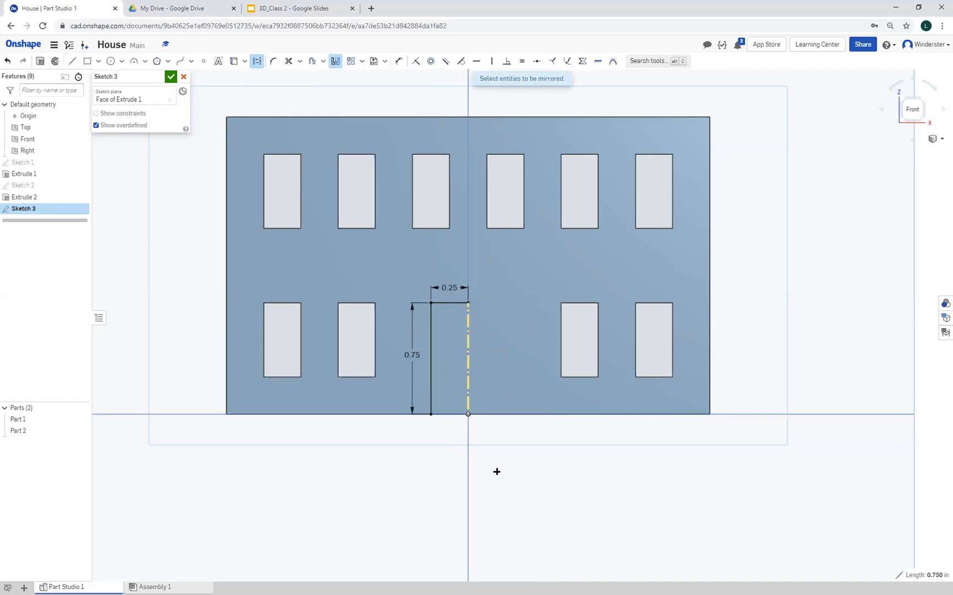
{"action": "left_click", "coordinate": [451, 303]}
{"action": "left_click", "coordinate": [430, 335]}
{"action": "left_click", "coordinate": [172, 78]}
Reopen the door sketch, discard the edit, and undo the sketch's creation
{"action": "double_click", "coordinate": [35, 208]}
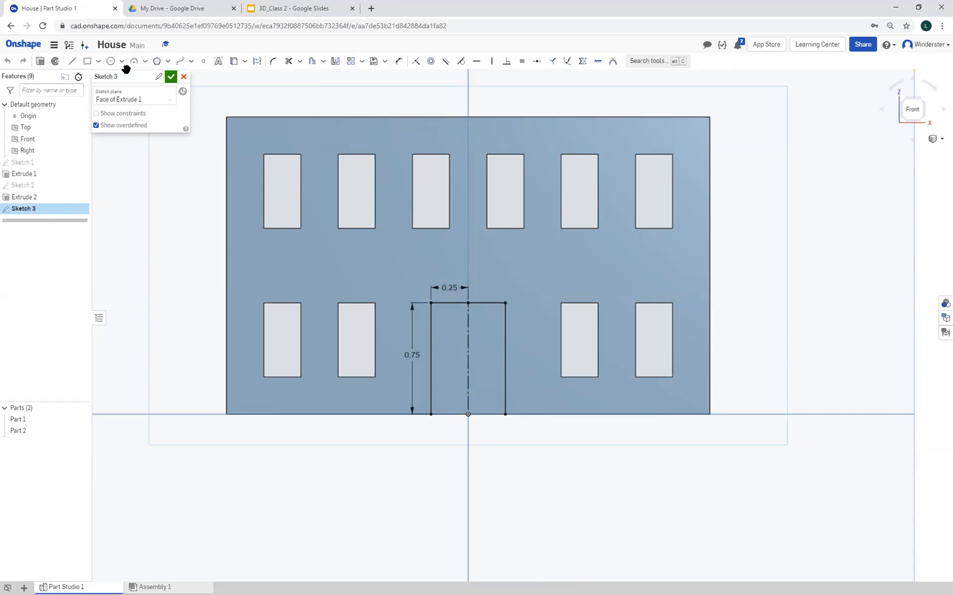
{"action": "left_click", "coordinate": [73, 64]}
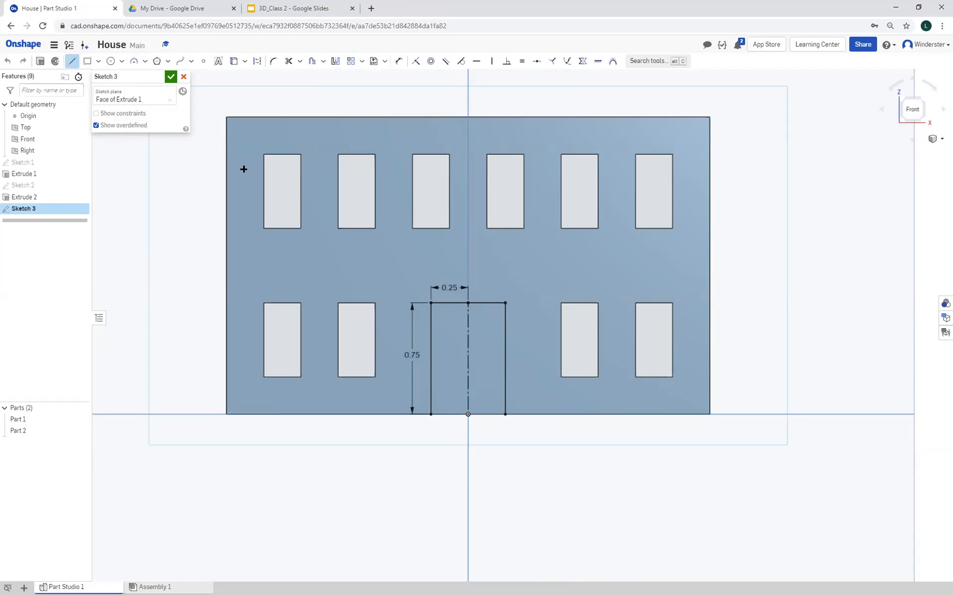
{"action": "left_click", "coordinate": [257, 62]}
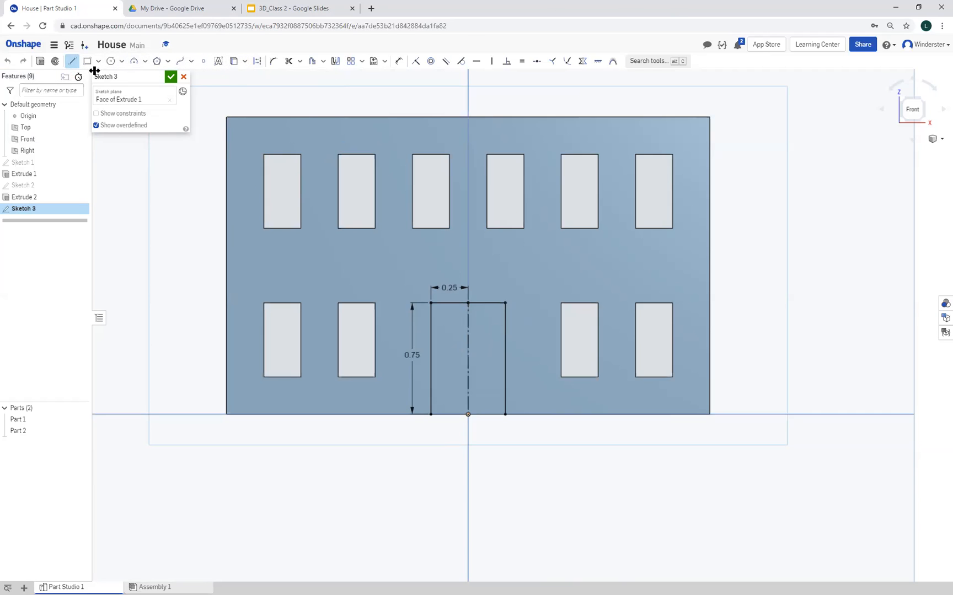
{"action": "left_click", "coordinate": [73, 62]}
{"action": "left_click", "coordinate": [182, 77]}
{"action": "left_click", "coordinate": [7, 62]}
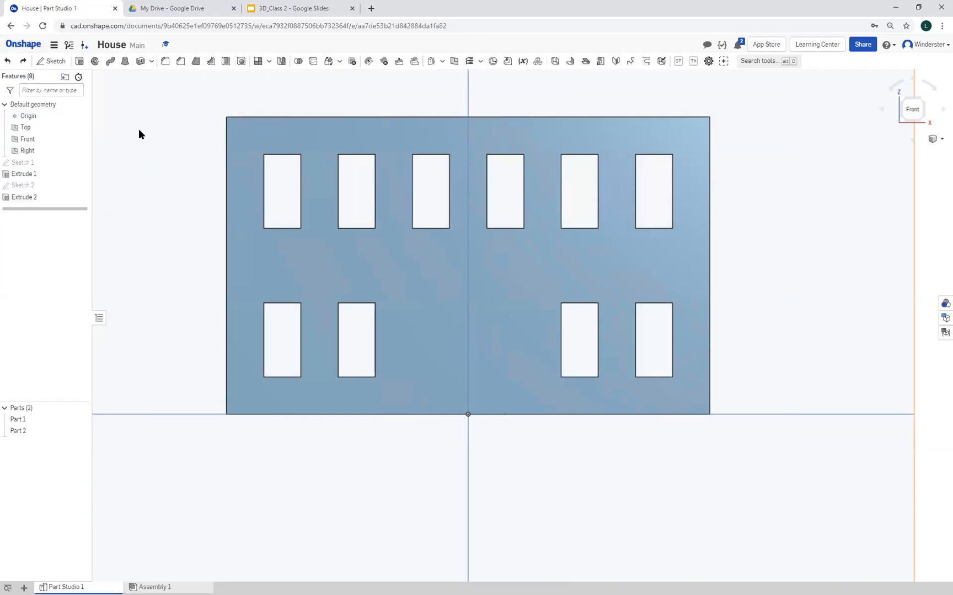
Start a new sketch on the front wall's outer face and draw half a door outline about 0.80 in tall and 0.29 in wide, ending above the origin
{"action": "left_click", "coordinate": [51, 61]}
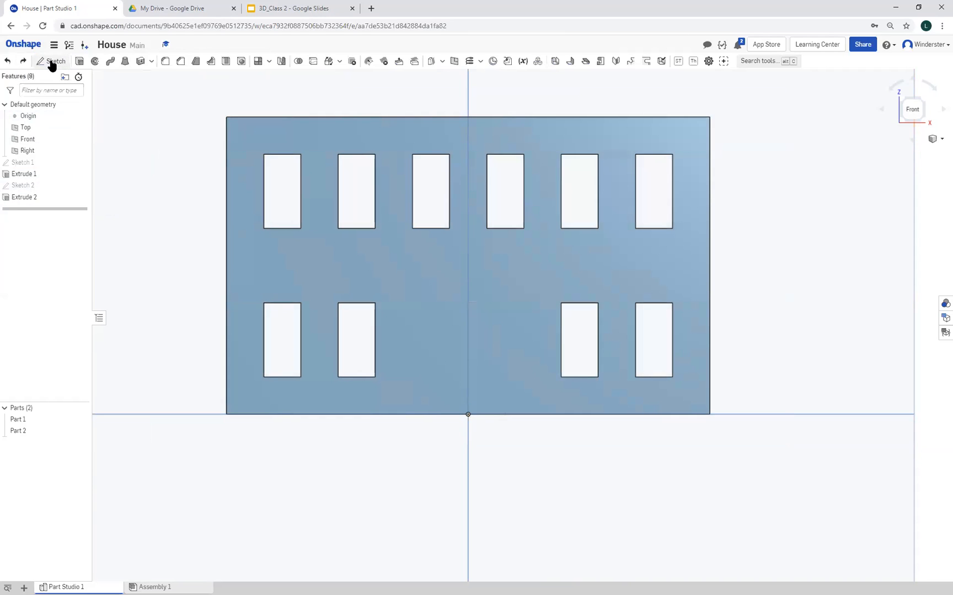
{"action": "left_click", "coordinate": [427, 358]}
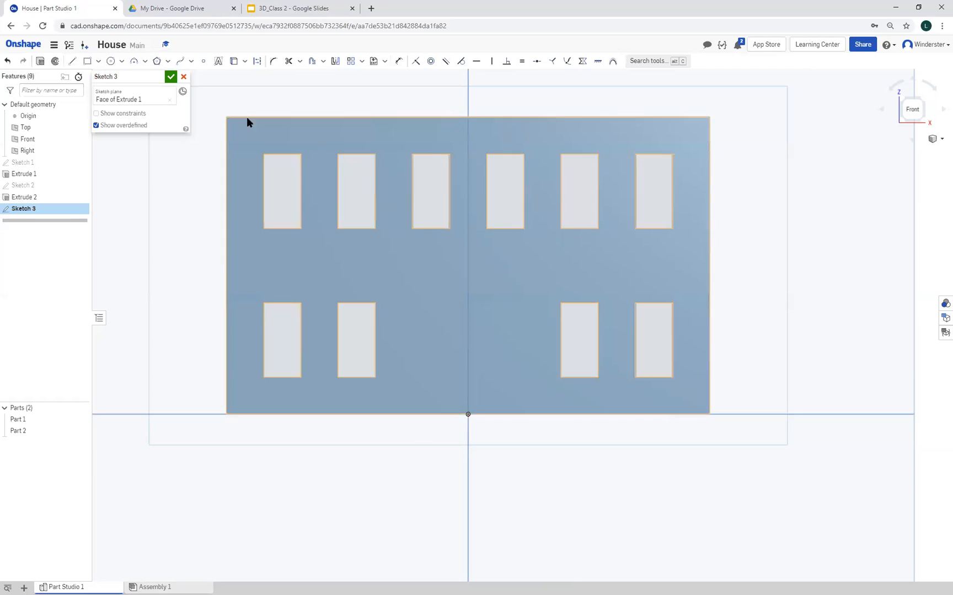
{"action": "left_click", "coordinate": [69, 62]}
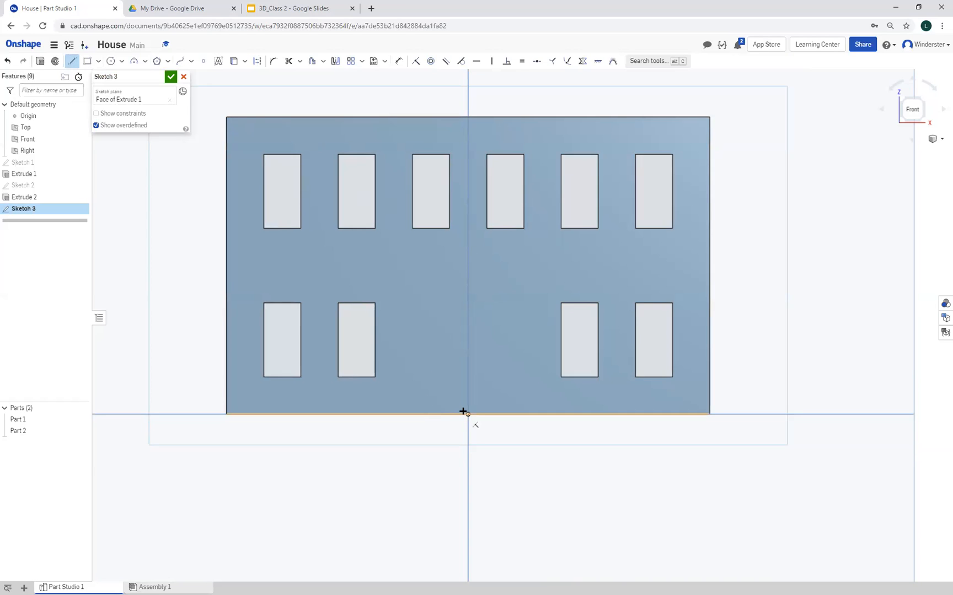
{"action": "left_click", "coordinate": [424, 414]}
{"action": "left_click", "coordinate": [424, 296]}
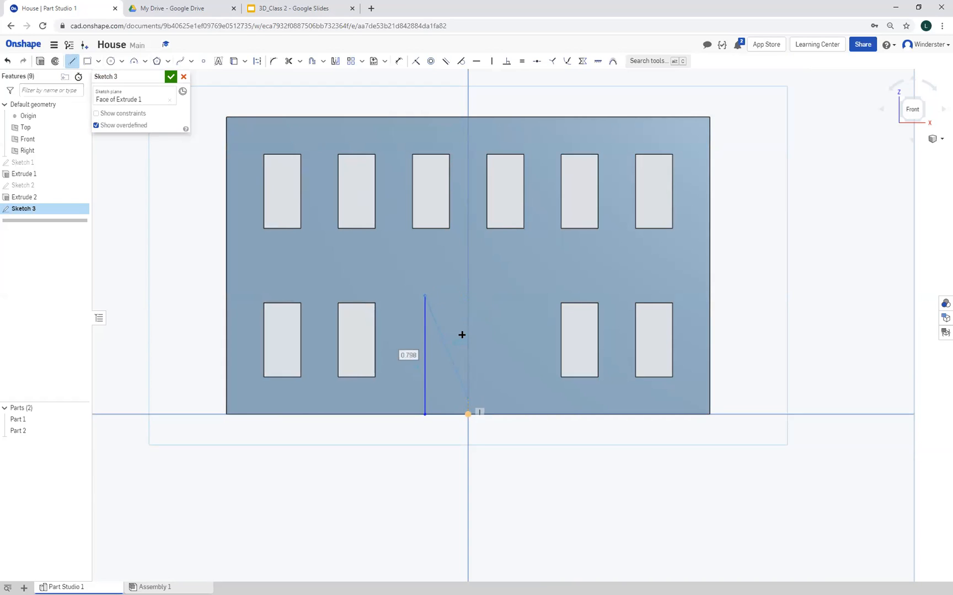
{"action": "left_click", "coordinate": [468, 295]}
{"action": "right_click", "coordinate": [533, 378]}
{"action": "key", "text": "Escape"}
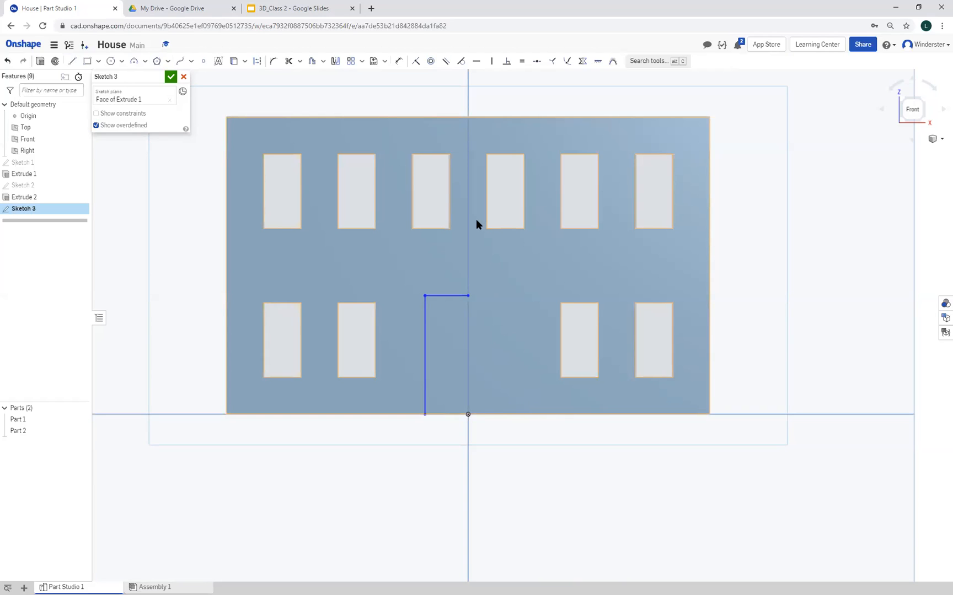
Dimension the new half-door outline, setting its side line to 0.75 in and its top line to 0.25 in
{"action": "left_click", "coordinate": [399, 61]}
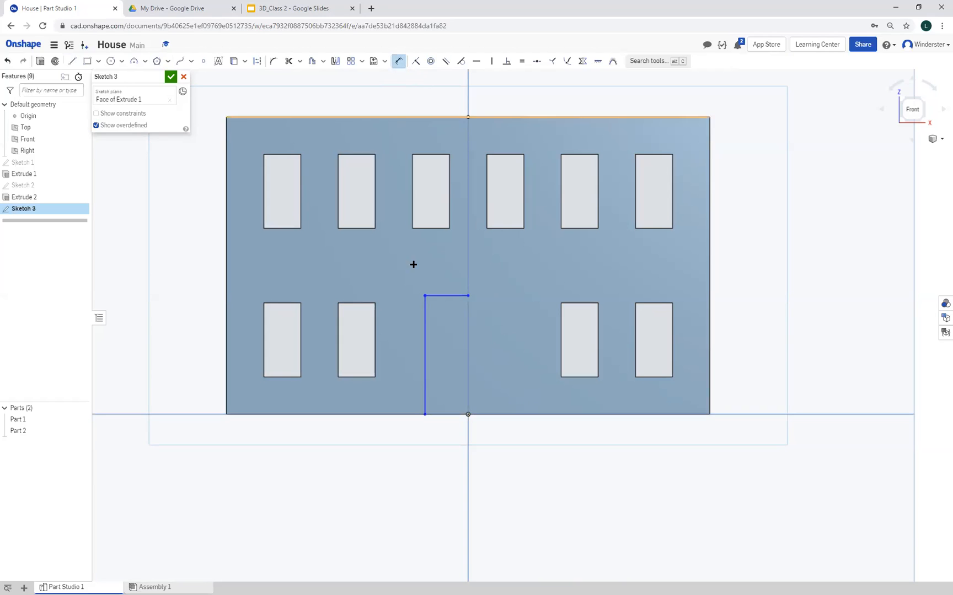
{"action": "left_click", "coordinate": [425, 334]}
{"action": "left_click", "coordinate": [407, 346]}
{"action": "type", "text": "7"}
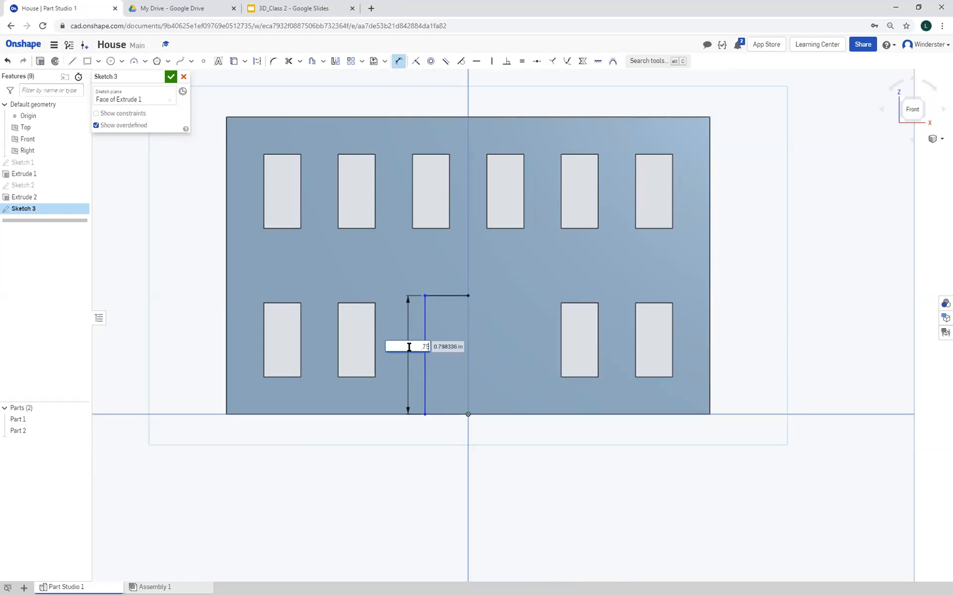
{"action": "type", "text": "5"}
{"action": "key", "text": "Return"}
{"action": "left_click", "coordinate": [439, 302]}
{"action": "left_click", "coordinate": [444, 282]}
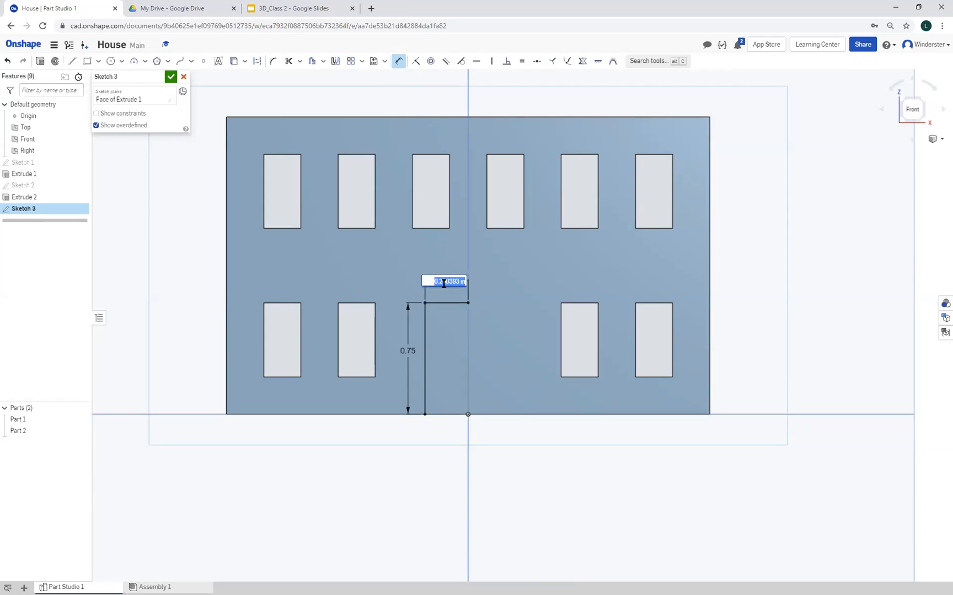
{"action": "type", "text": ".25"}
{"action": "key", "text": "Return"}
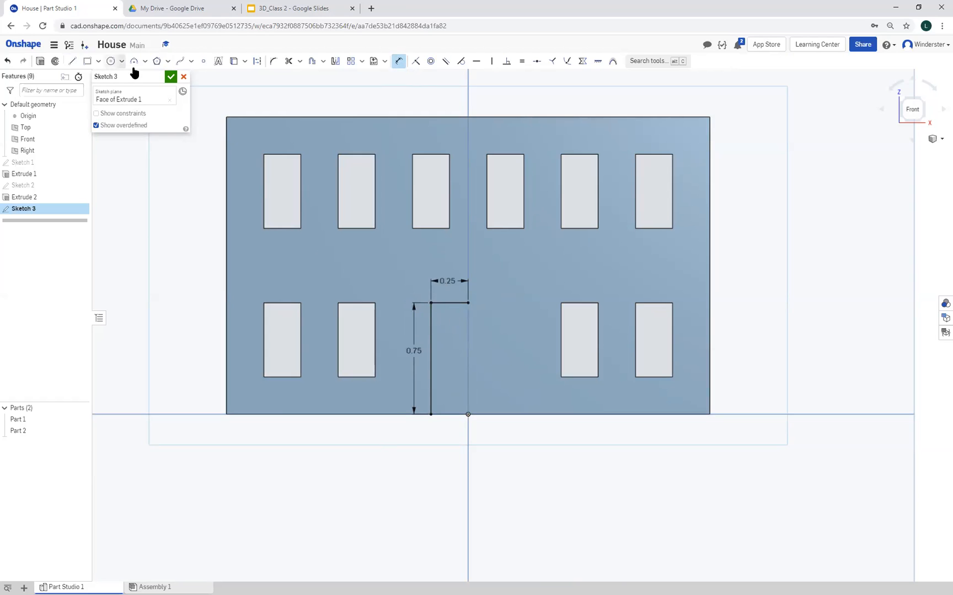
Draw a vertical construction line from the inner end of the half-door's top line down to the origin
{"action": "left_click", "coordinate": [74, 61]}
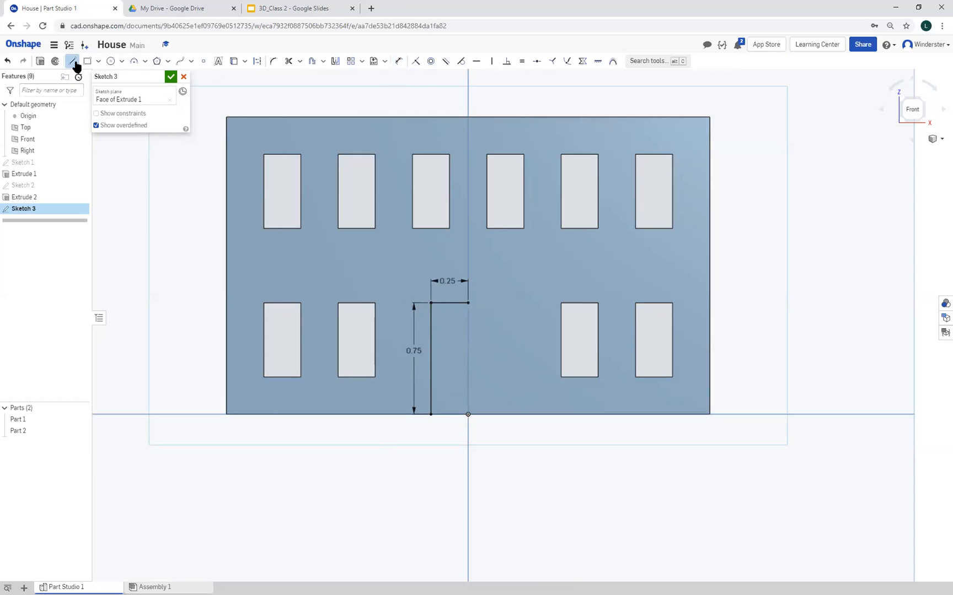
{"action": "left_click", "coordinate": [255, 62]}
{"action": "left_click", "coordinate": [467, 303]}
{"action": "left_click", "coordinate": [467, 413]}
{"action": "right_click", "coordinate": [530, 369]}
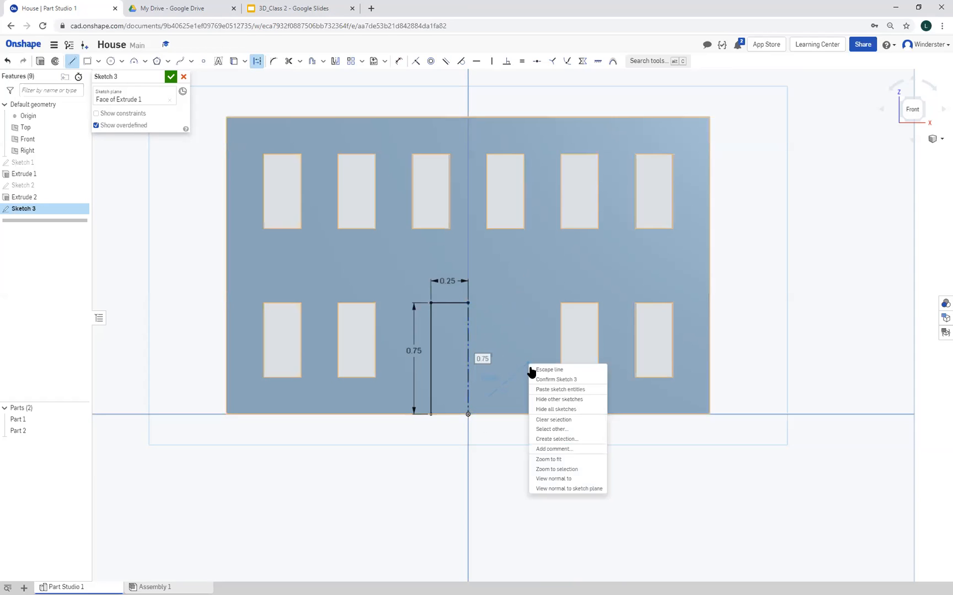
{"action": "left_click", "coordinate": [546, 370]}
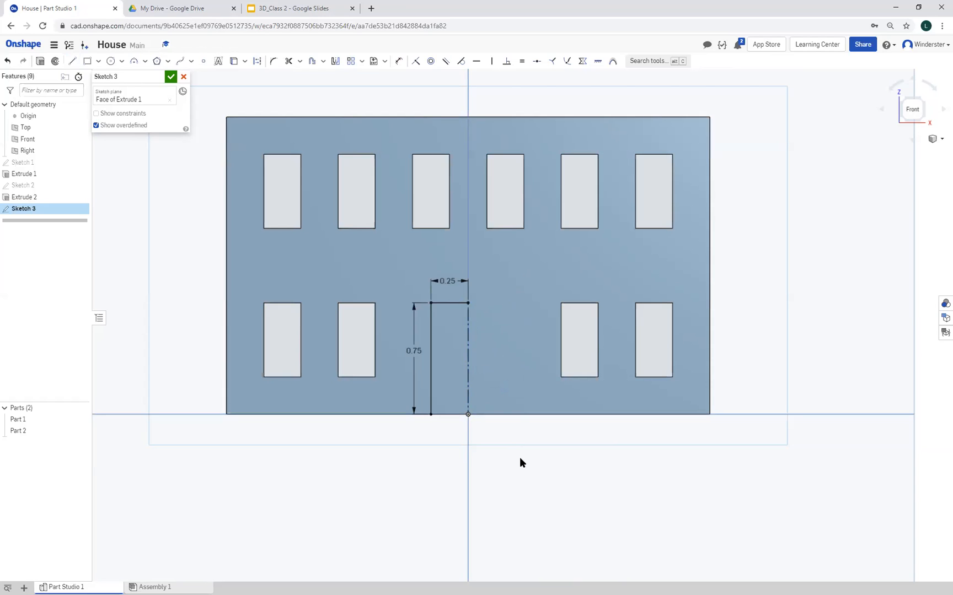
Mirror the half-door's top and side lines about the vertical construction line to complete the door outline
{"action": "left_click", "coordinate": [335, 62]}
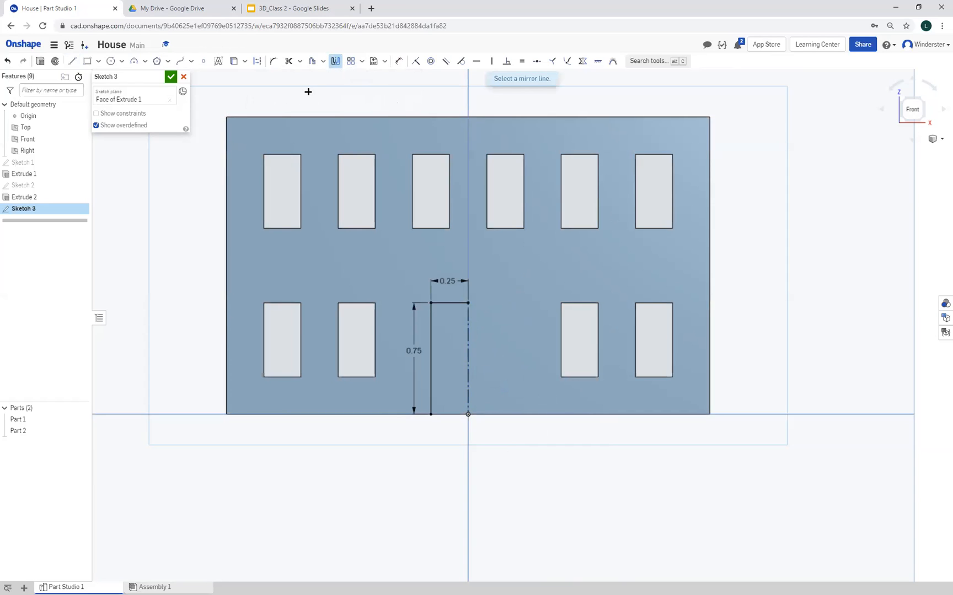
{"action": "left_click", "coordinate": [468, 356]}
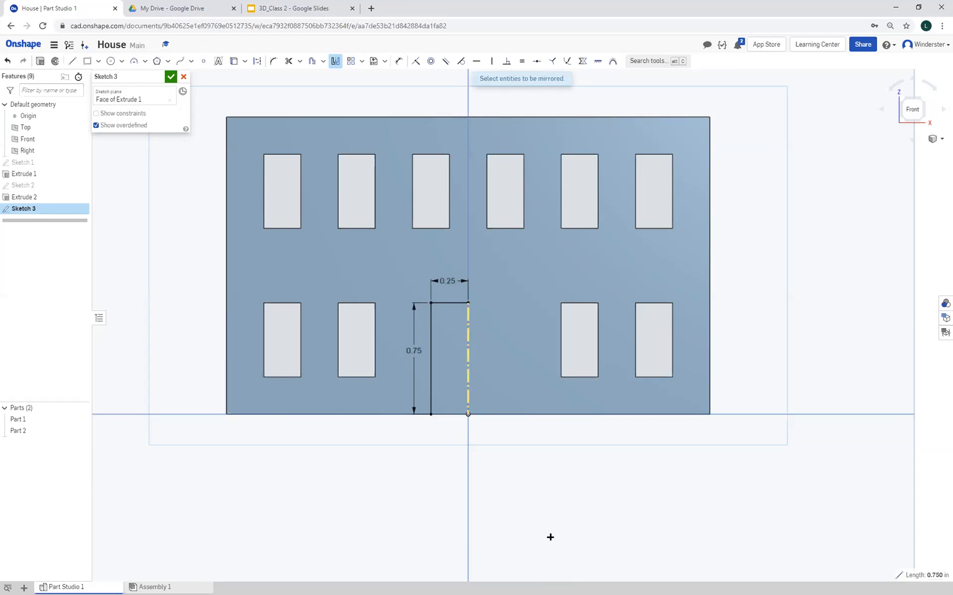
{"action": "left_click", "coordinate": [447, 303]}
{"action": "left_click", "coordinate": [430, 331]}
{"action": "right_click", "coordinate": [553, 467]}
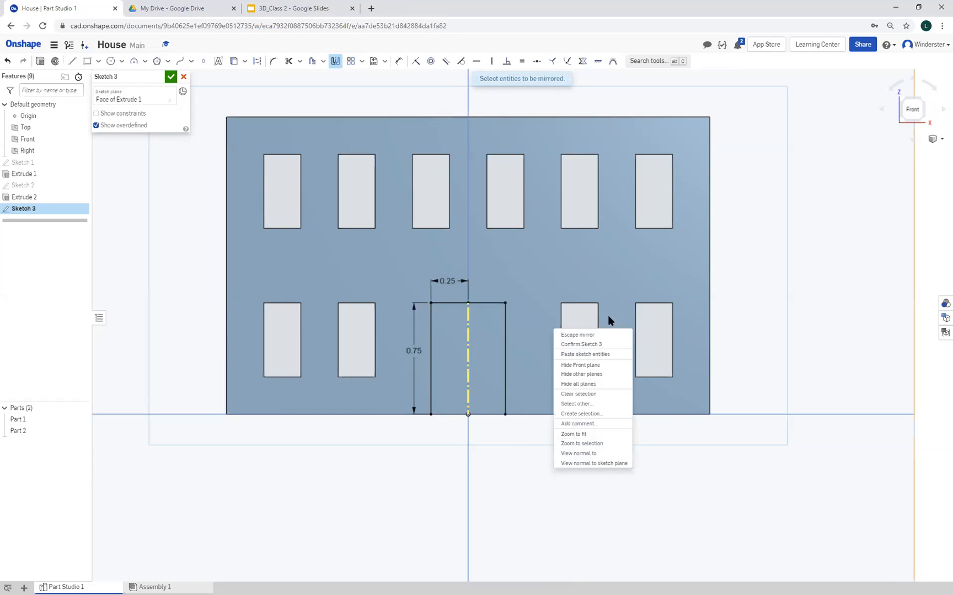
{"action": "left_click", "coordinate": [576, 334]}
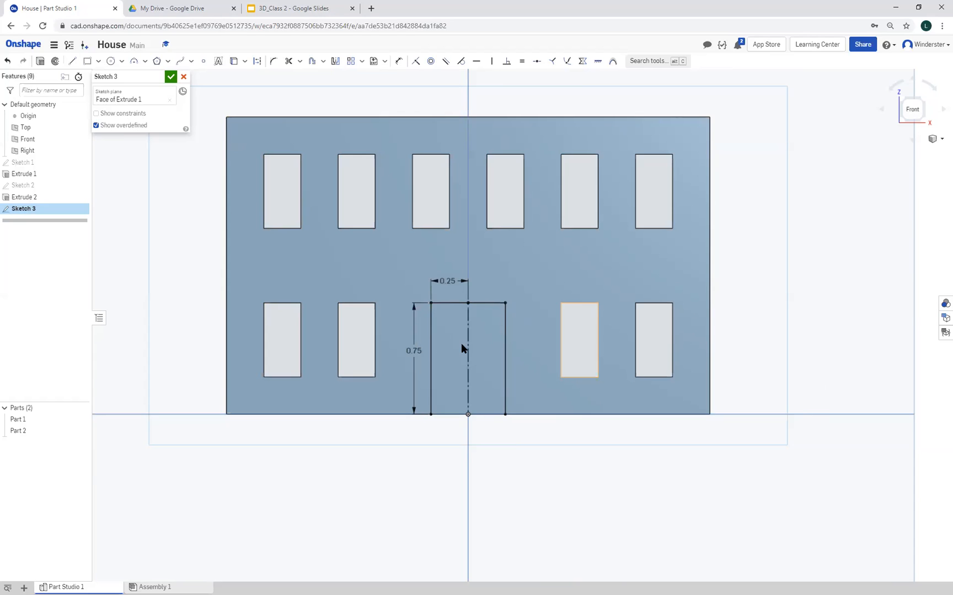
Cut the door opening out of the front wall with a 1 in blind Remove extrude of only the door region, with Part 1 as merge scope
{"action": "left_click", "coordinate": [40, 61]}
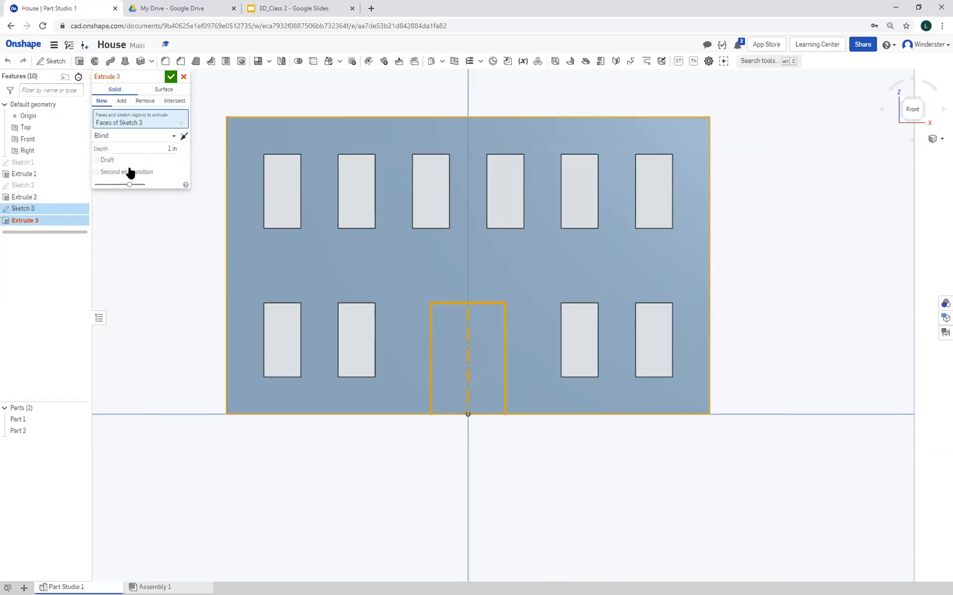
{"action": "left_click", "coordinate": [144, 101]}
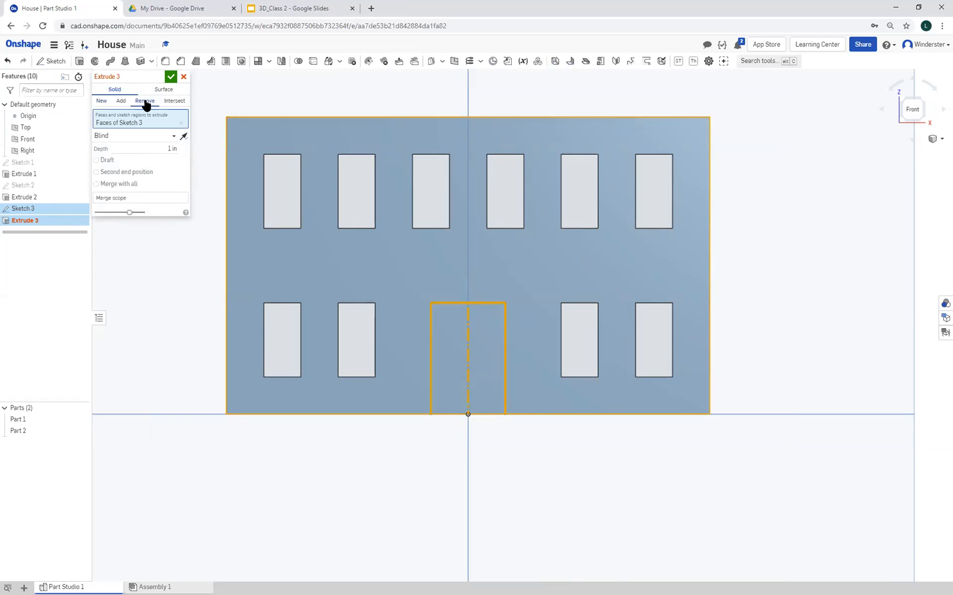
{"action": "left_click", "coordinate": [119, 198]}
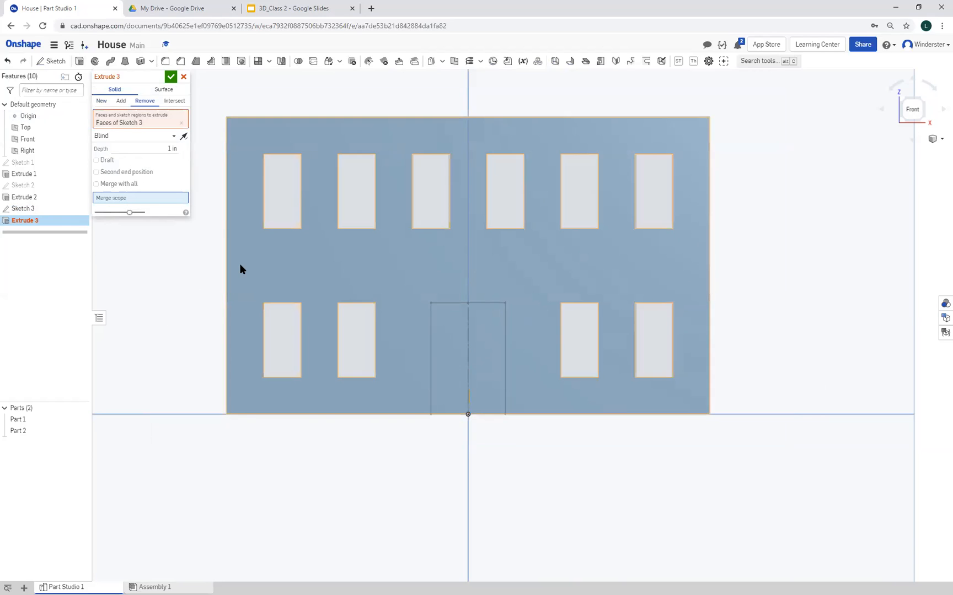
{"action": "left_click", "coordinate": [239, 267]}
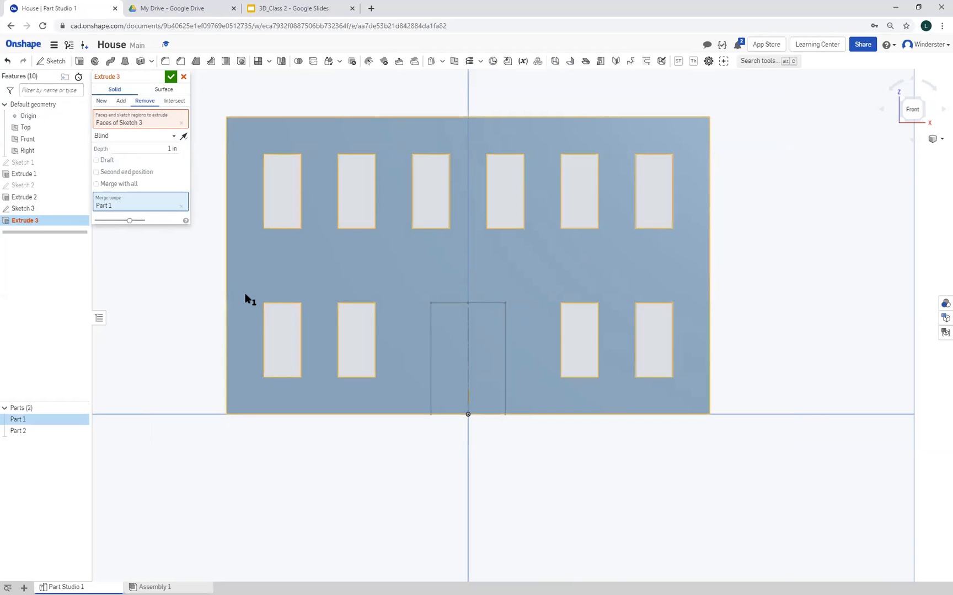
{"action": "left_click", "coordinate": [151, 120]}
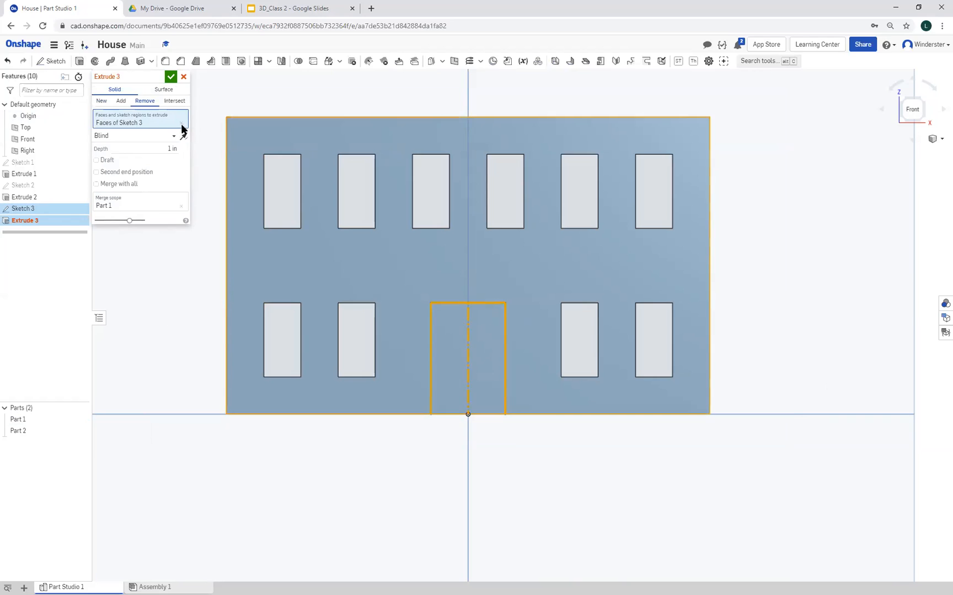
{"action": "left_click", "coordinate": [181, 122]}
{"action": "left_click", "coordinate": [463, 355]}
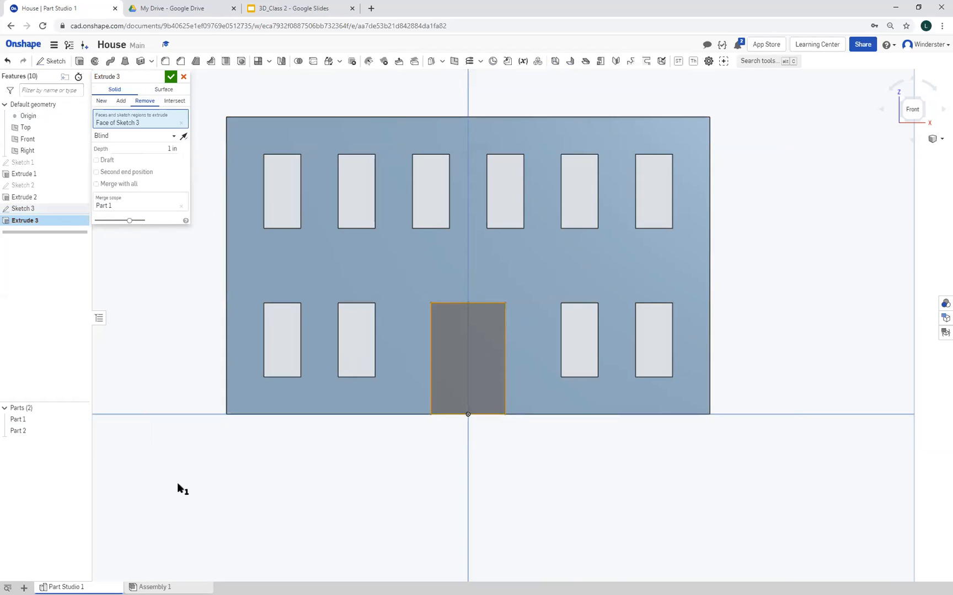
{"action": "right_click_drag", "start_coordinate": [206, 487], "coordinate": [226, 484]}
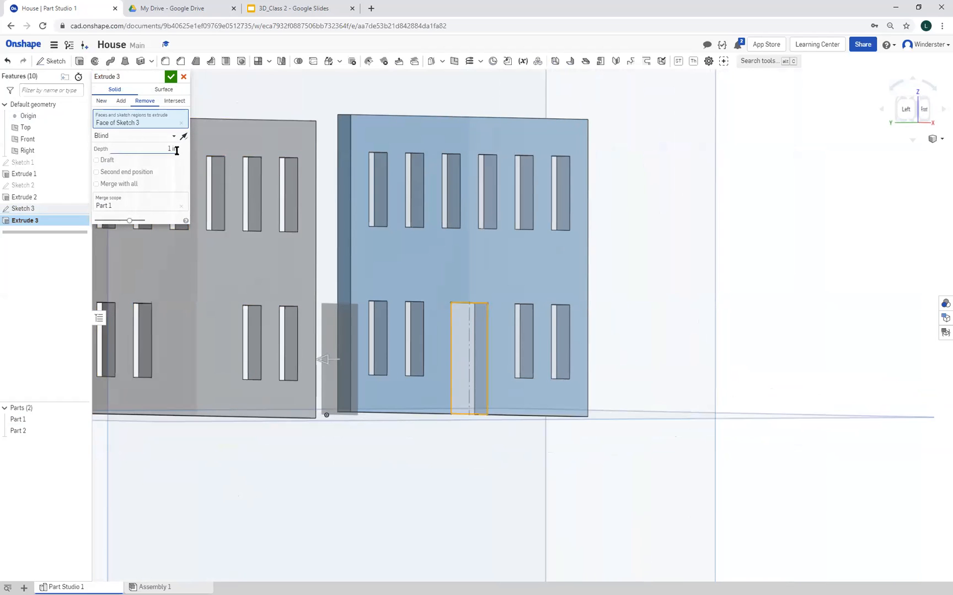
{"action": "left_click", "coordinate": [172, 76]}
Inspect the door opening and both walls from several angles, including the isometric view
{"action": "right_click_drag", "start_coordinate": [440, 448], "coordinate": [400, 481]}
{"action": "scroll", "coordinate": [430, 452], "scroll_direction": "down", "scroll_amount": 3}
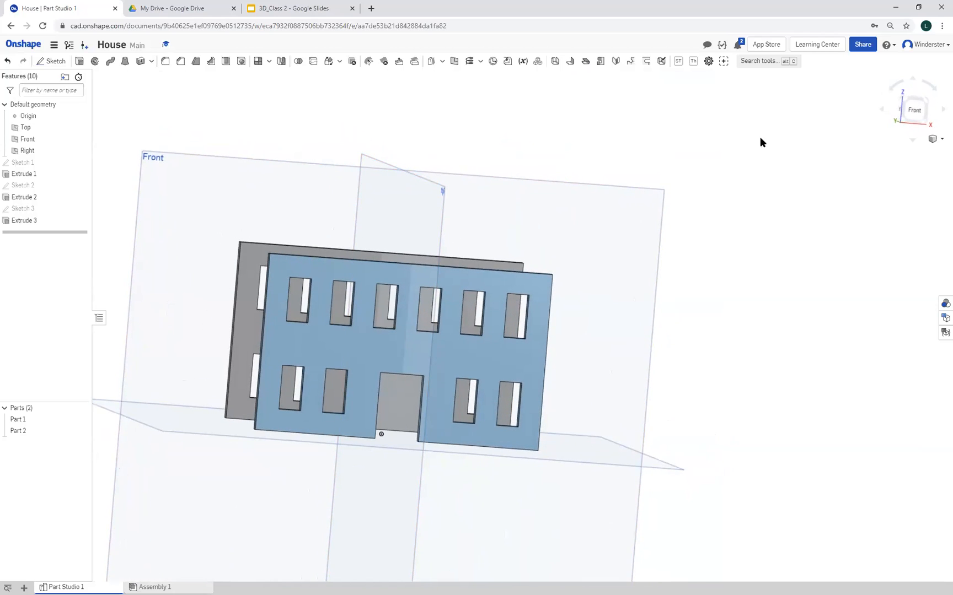
{"action": "left_click", "coordinate": [933, 139]}
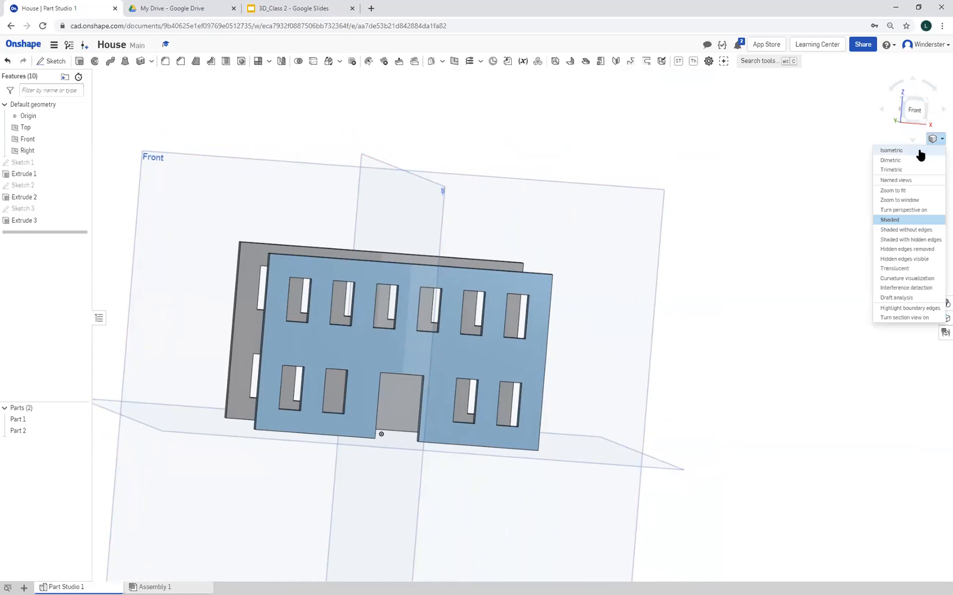
{"action": "left_click", "coordinate": [917, 150]}
{"action": "scroll", "coordinate": [786, 410], "scroll_direction": "up", "scroll_amount": 3}
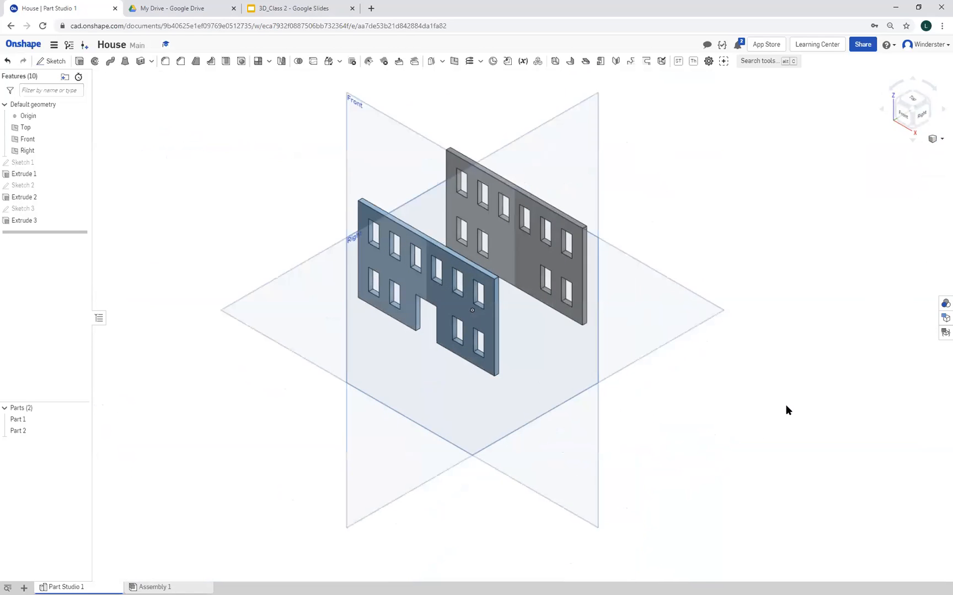
{"action": "middle_click_drag", "start_coordinate": [745, 415], "coordinate": [866, 455]}
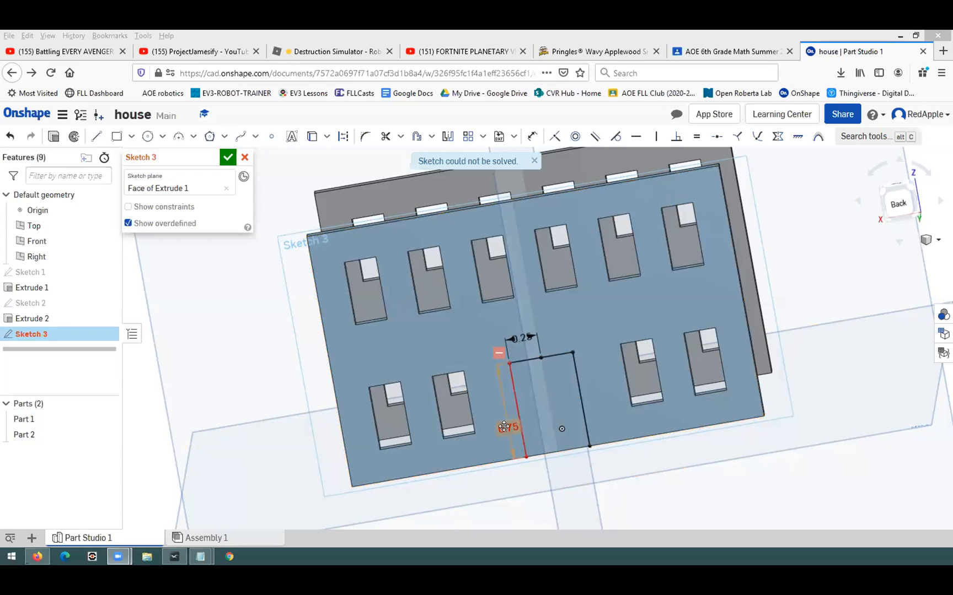
{"action": "left_click_drag", "start_coordinate": [503, 427], "coordinate": [496, 414]}
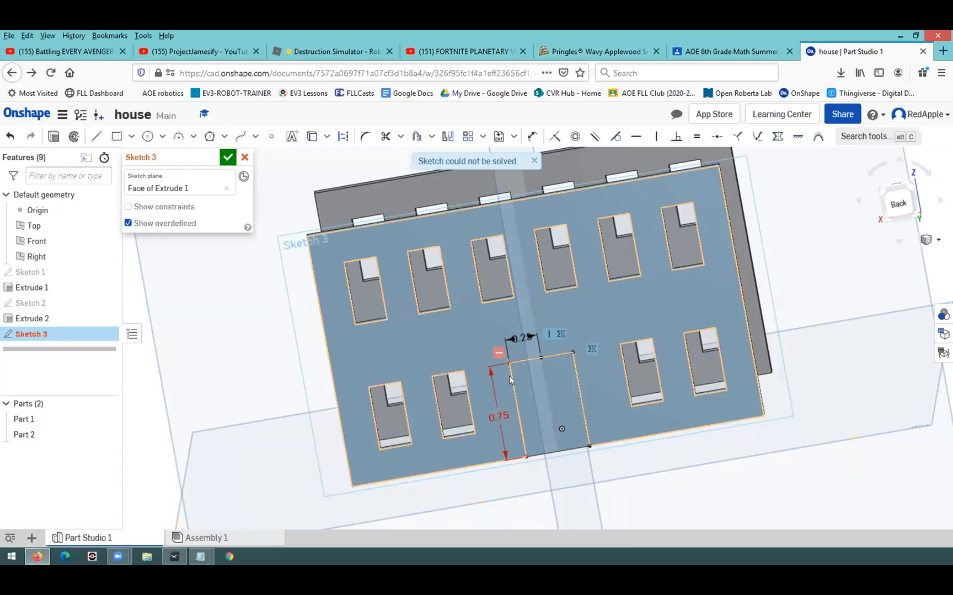
{"action": "left_click", "coordinate": [515, 401]}
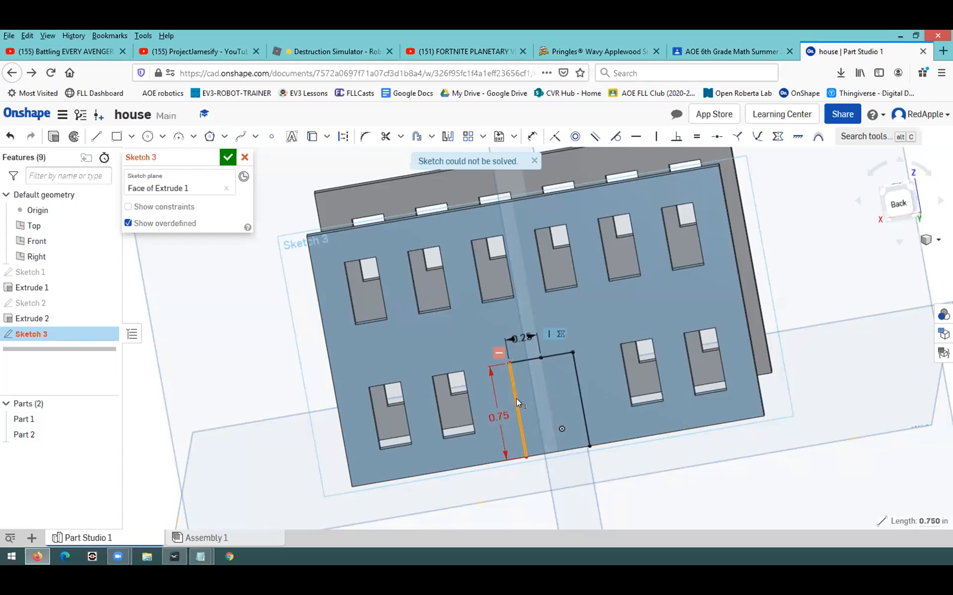
{"action": "key", "text": "Delete"}
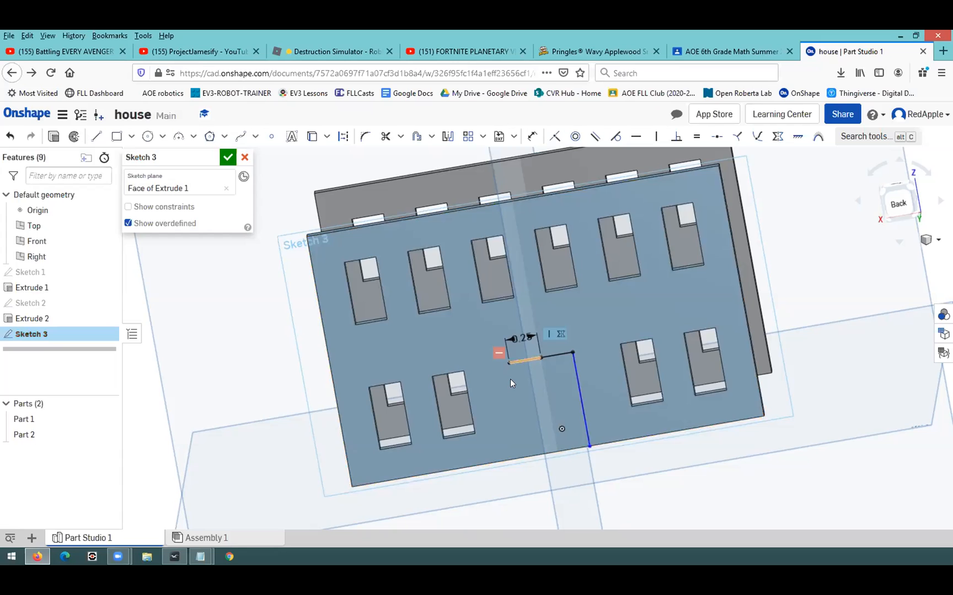
{"action": "left_click", "coordinate": [10, 136]}
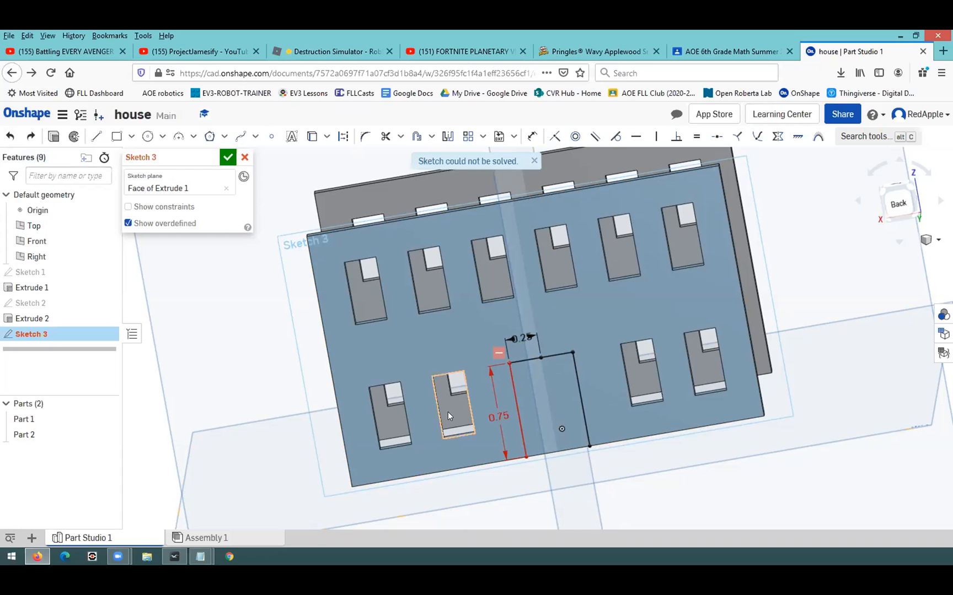
Delete the conflicting horizontal constraint between the door outline's upper corner and the neighbouring window's top corner
{"action": "left_click", "coordinate": [499, 351]}
{"action": "key", "text": "Delete"}
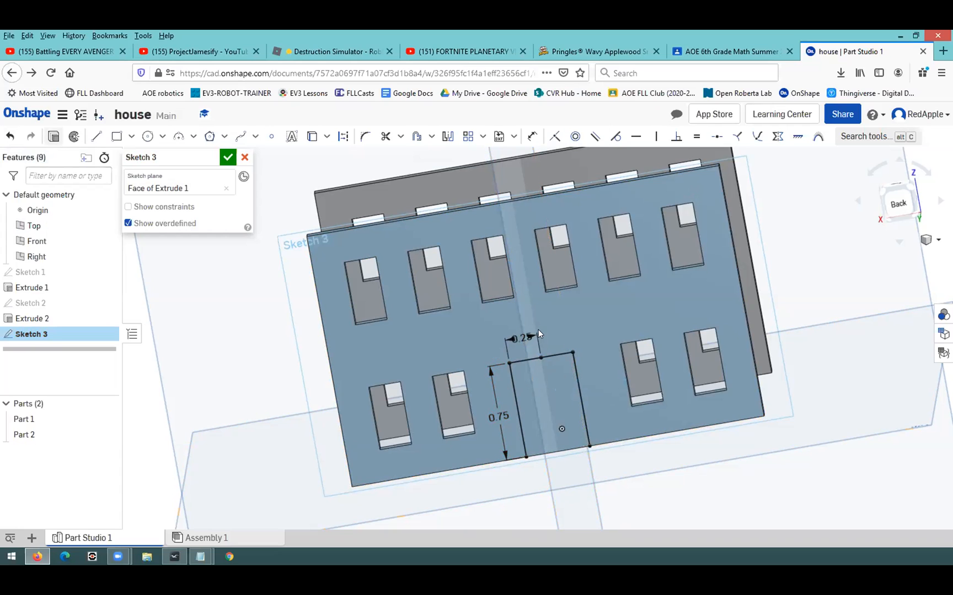
Cut the door opening through the wall with a 1 in Remove extrude on Part 1, keeping only the door region selected
{"action": "key", "text": "shift+e"}
{"action": "right_click_drag", "start_coordinate": [670, 494], "coordinate": [672, 484]}
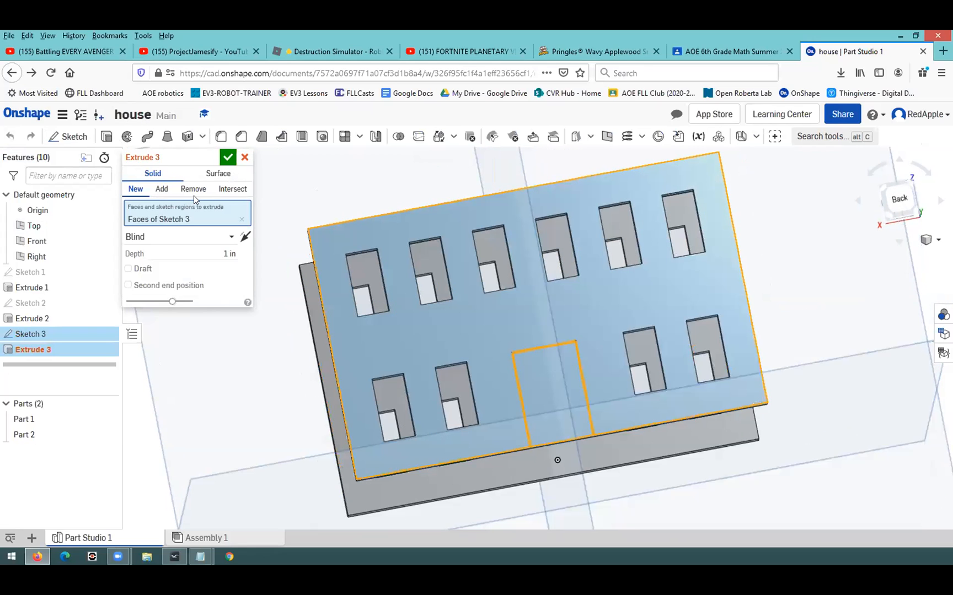
{"action": "left_click", "coordinate": [192, 189]}
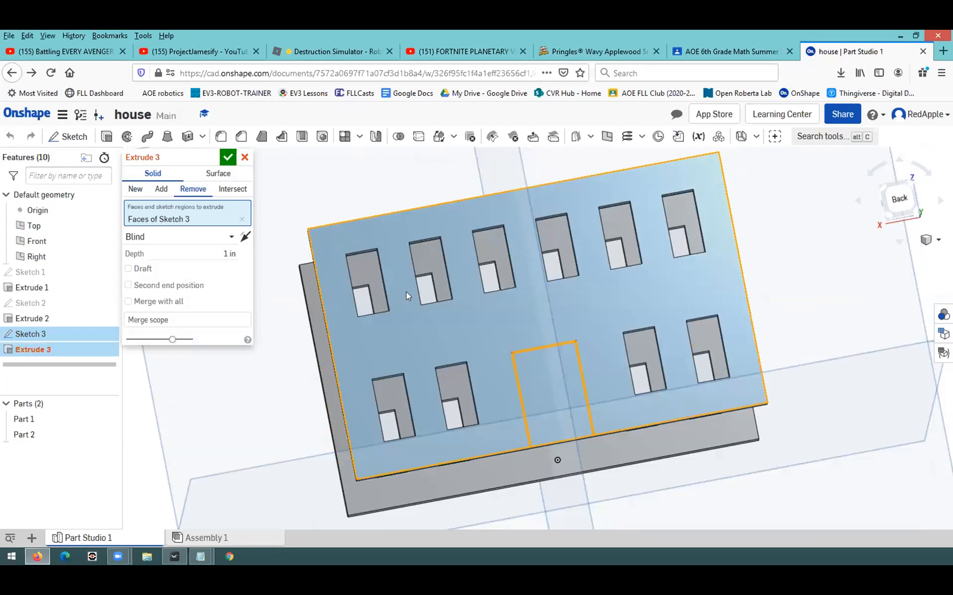
{"action": "left_click", "coordinate": [540, 373]}
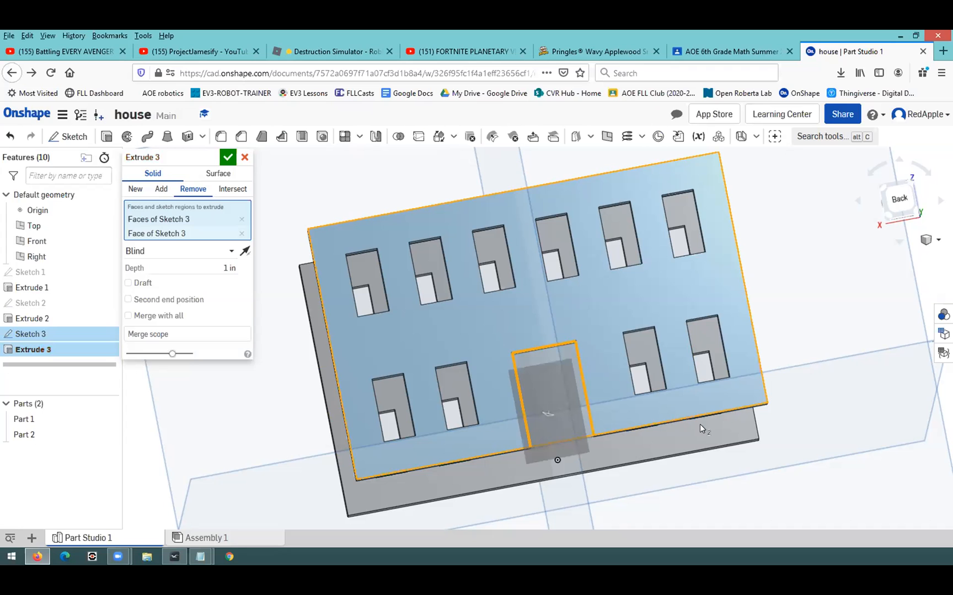
{"action": "right_click_drag", "start_coordinate": [733, 427], "coordinate": [223, 160]}
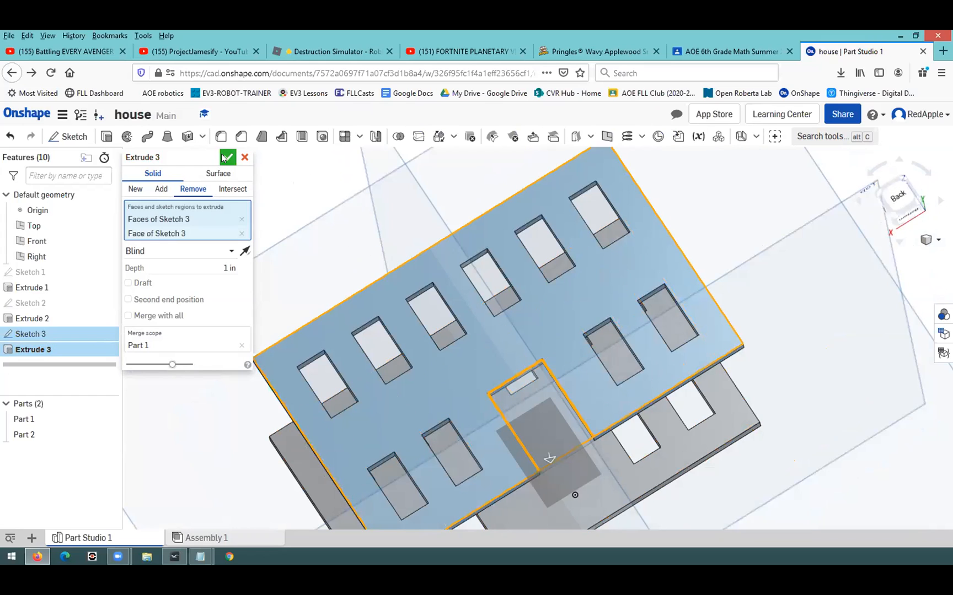
{"action": "left_click", "coordinate": [242, 220]}
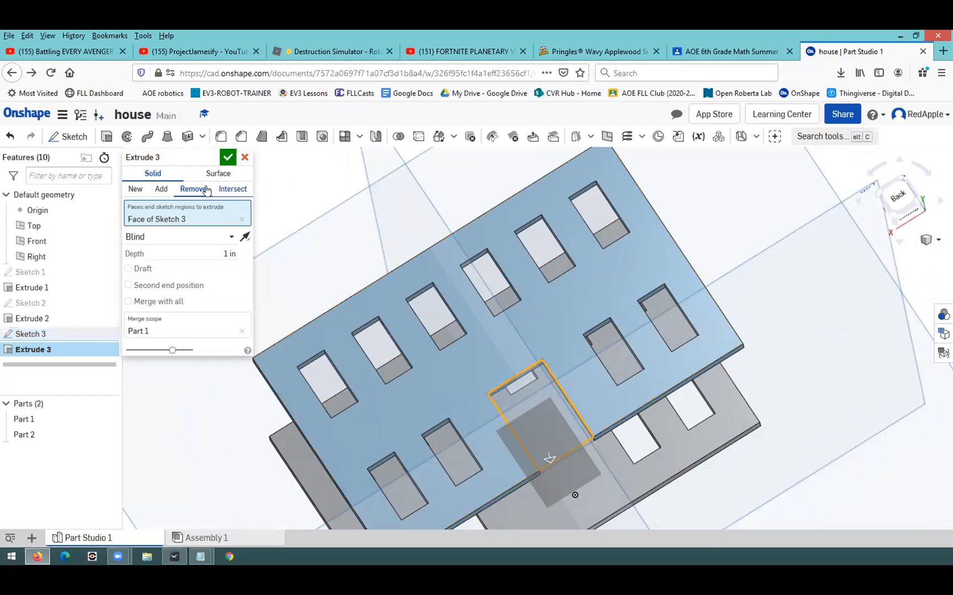
{"action": "left_click", "coordinate": [228, 157]}
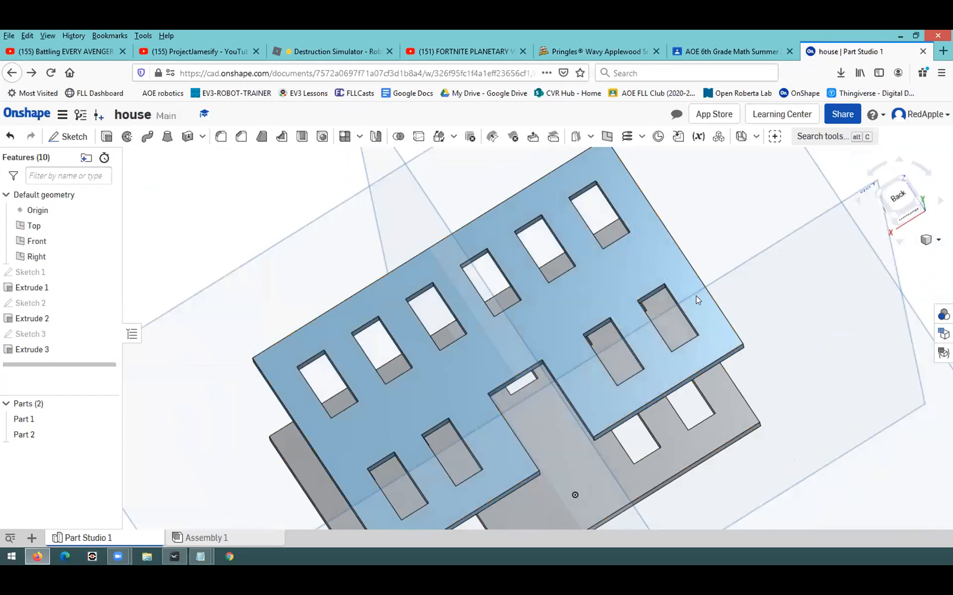
{"action": "right_click_drag", "start_coordinate": [844, 334], "coordinate": [518, 94]}
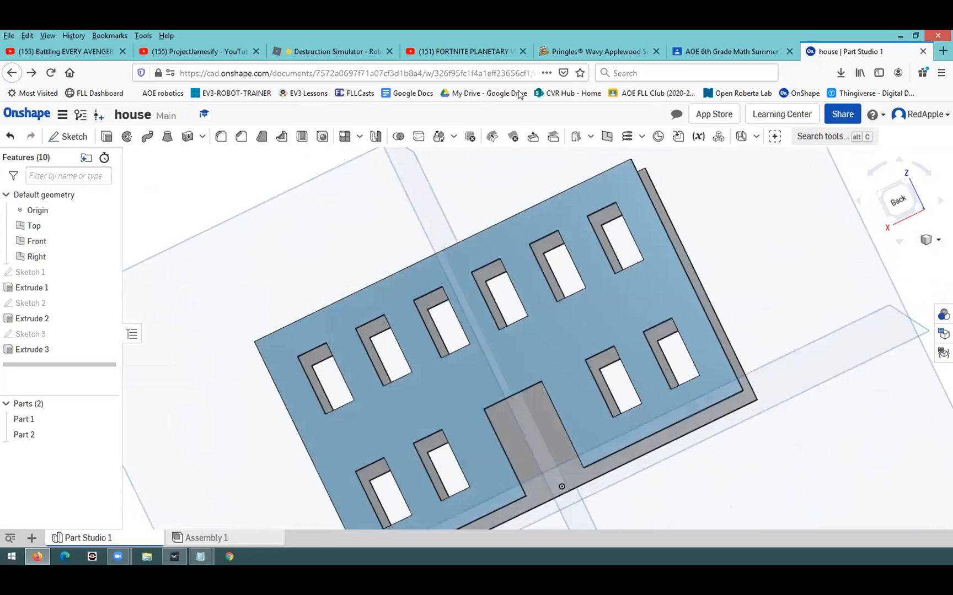
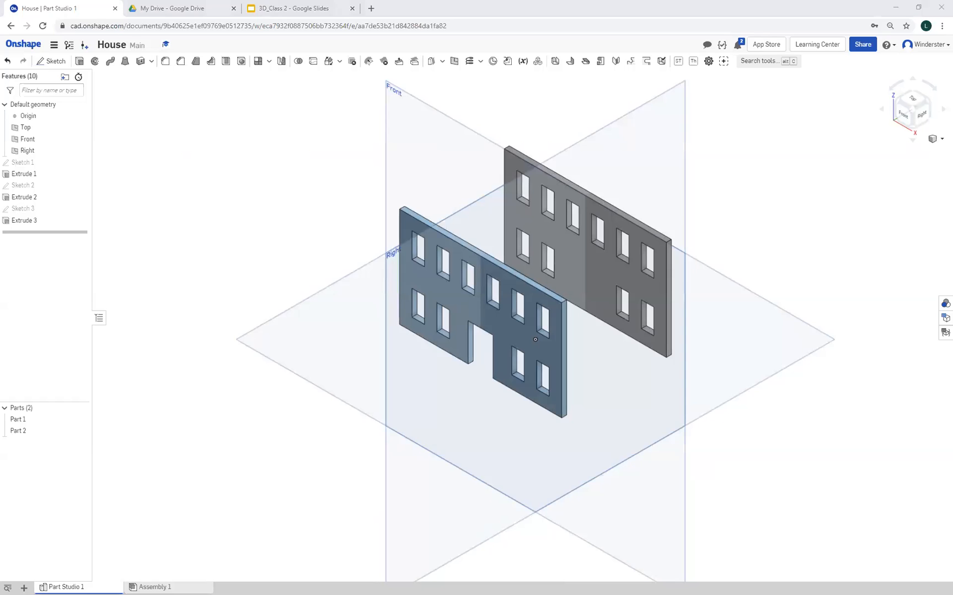
Start a new sketch on the left end face of the back wall and view it normal to the sketch plane
{"action": "right_click_drag", "start_coordinate": [485, 221], "coordinate": [719, 132]}
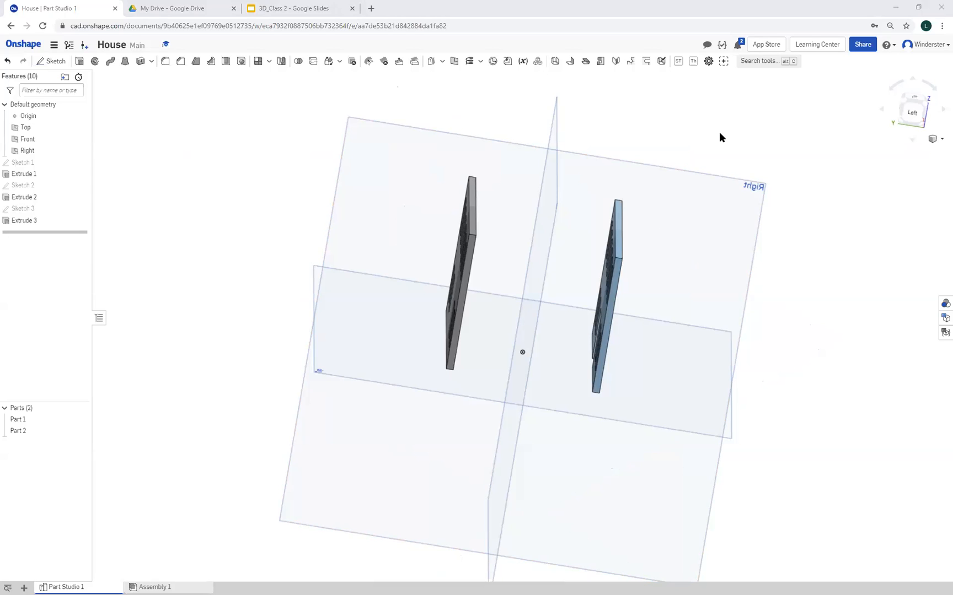
{"action": "right_click_drag", "start_coordinate": [719, 137], "coordinate": [826, 340]}
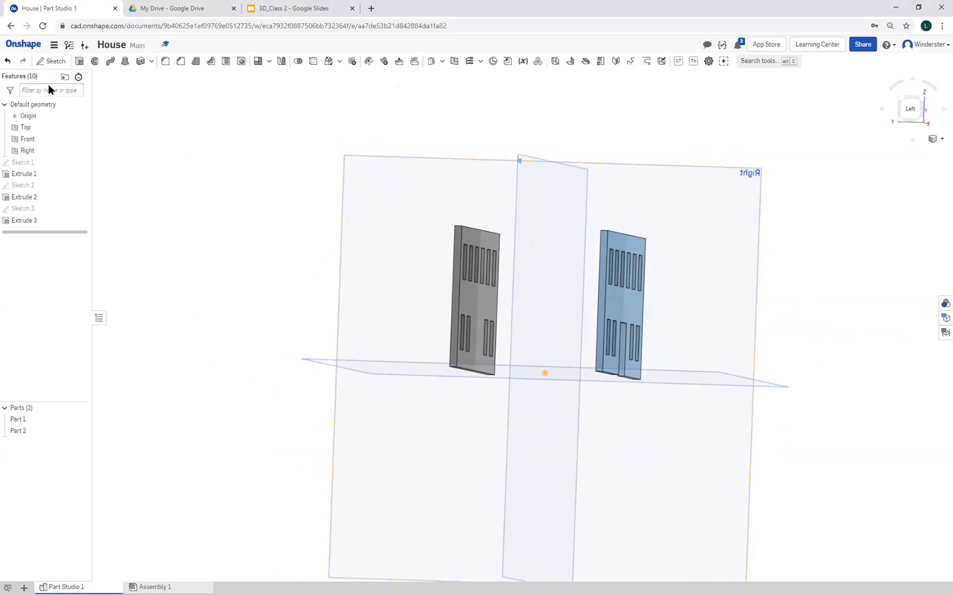
{"action": "left_click", "coordinate": [49, 61]}
{"action": "scroll", "coordinate": [194, 237], "scroll_direction": "down", "scroll_amount": 4}
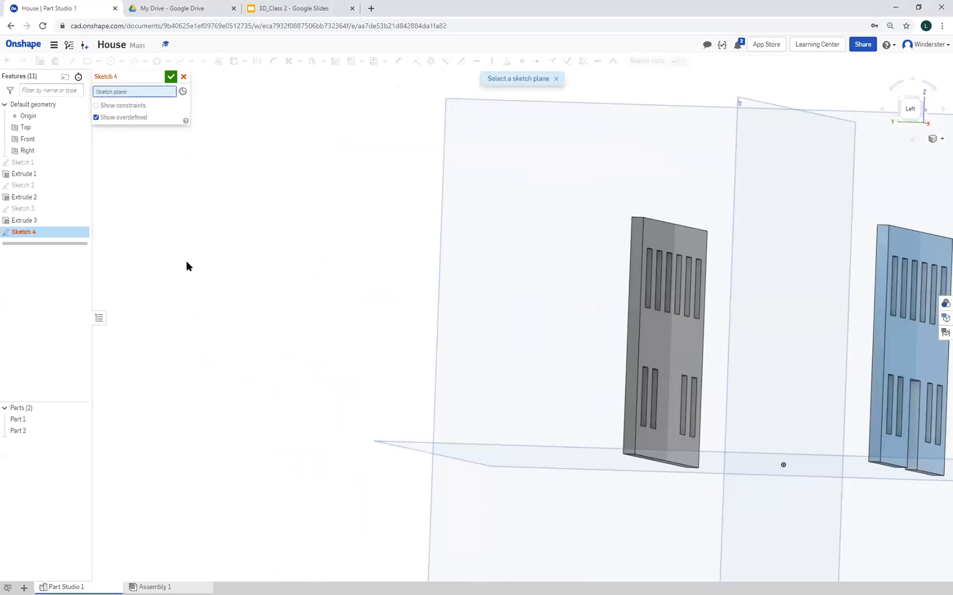
{"action": "right_click_drag", "start_coordinate": [175, 284], "coordinate": [298, 291]}
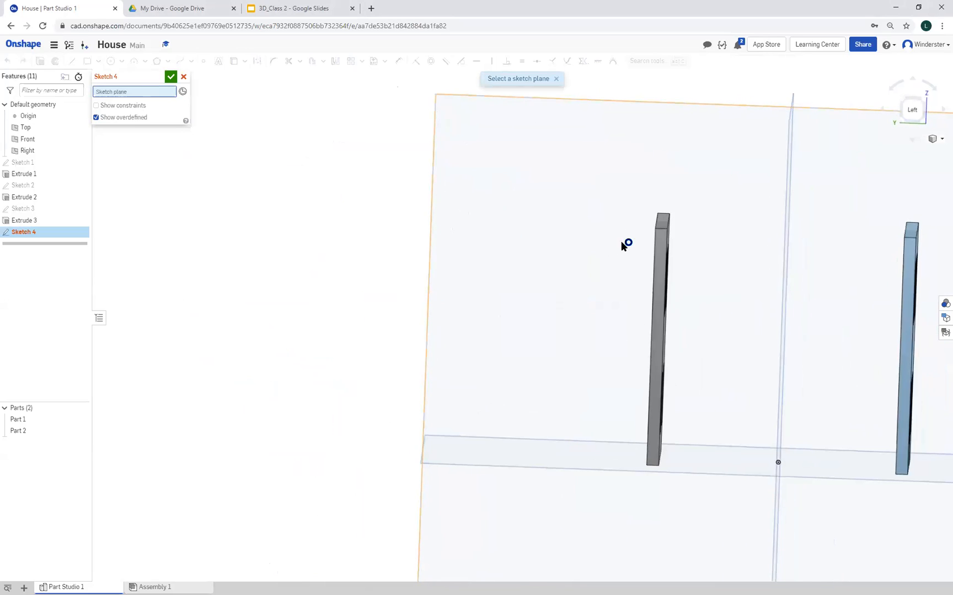
{"action": "left_click", "coordinate": [659, 249]}
{"action": "right_click", "coordinate": [385, 266]}
{"action": "left_click", "coordinate": [431, 341]}
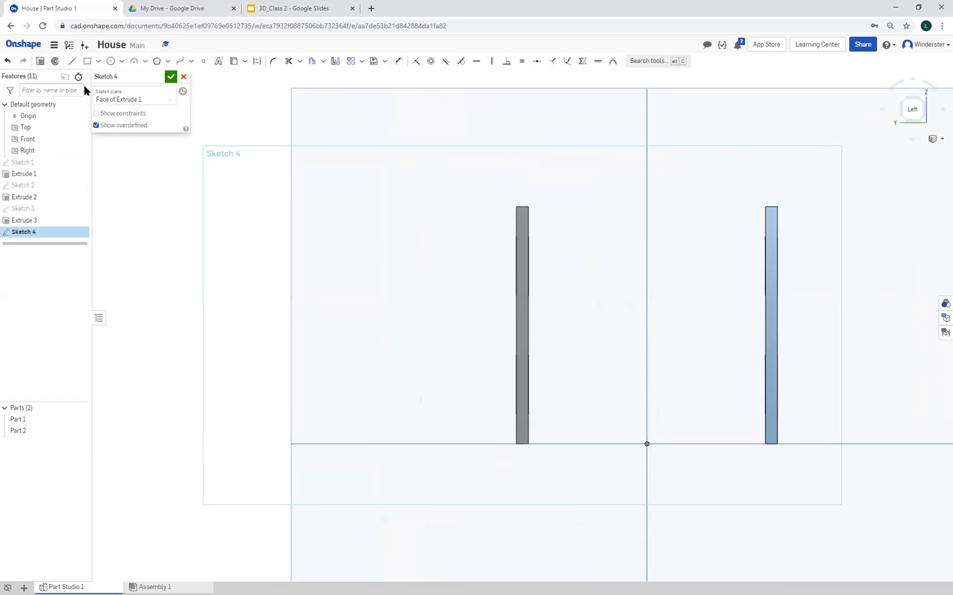
Draw a 2.2 by 2 in rectangle from the back wall's outer bottom corner to the front wall's outer top corner
{"action": "left_click", "coordinate": [87, 61]}
{"action": "left_click", "coordinate": [516, 445]}
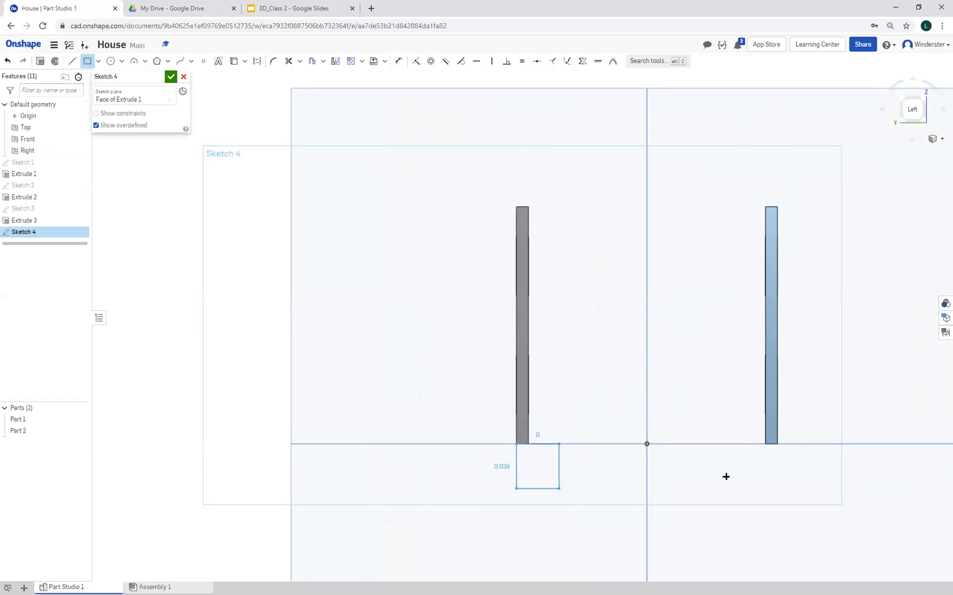
{"action": "left_click", "coordinate": [776, 207]}
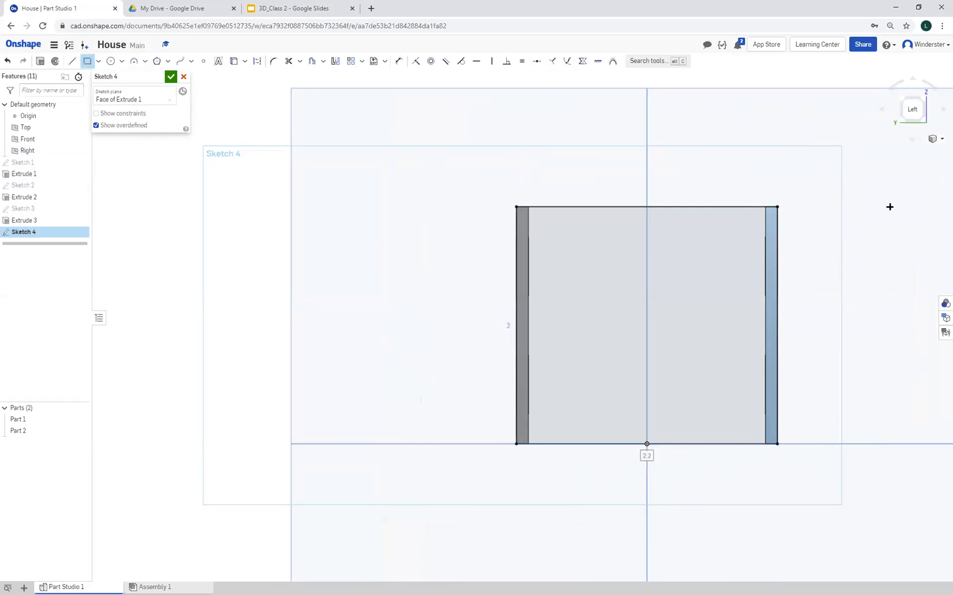
Draw a vertical construction centreline about 3.21 in long from the midpoint of the rectangle's bottom edge up past its top edge
{"action": "middle_click_drag", "start_coordinate": [472, 177], "coordinate": [366, 276]}
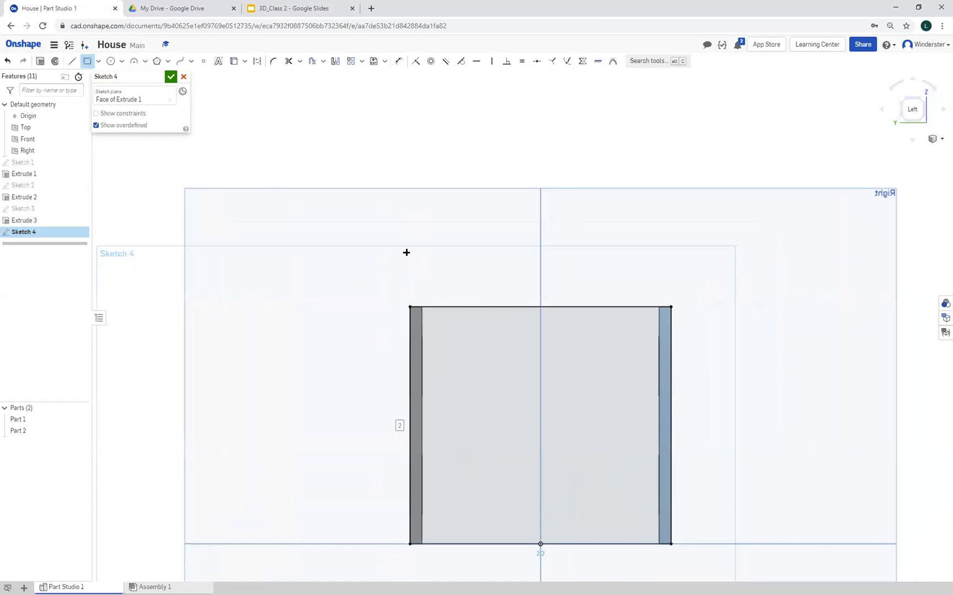
{"action": "left_click", "coordinate": [72, 61]}
{"action": "left_click", "coordinate": [257, 61]}
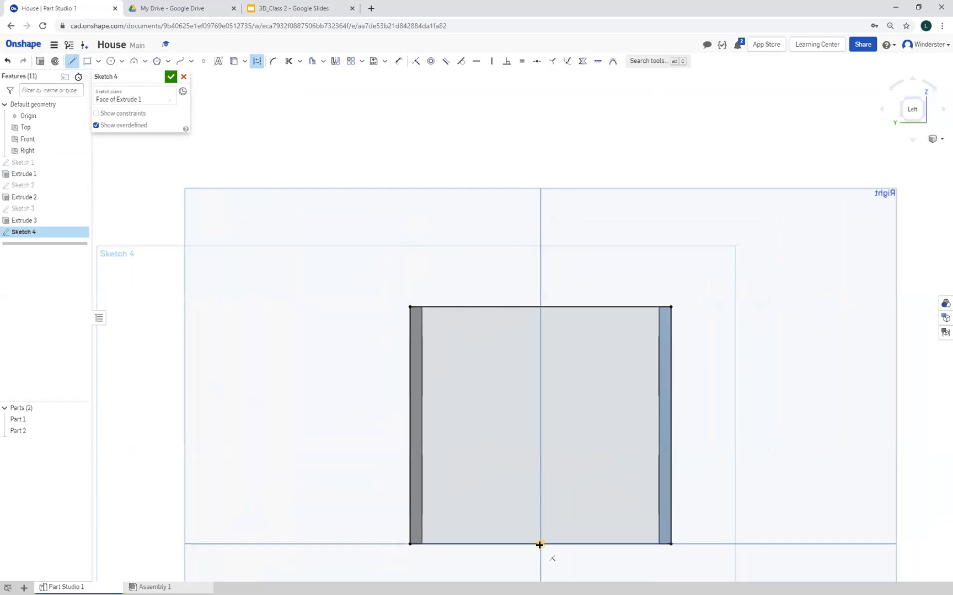
{"action": "left_click", "coordinate": [539, 545]}
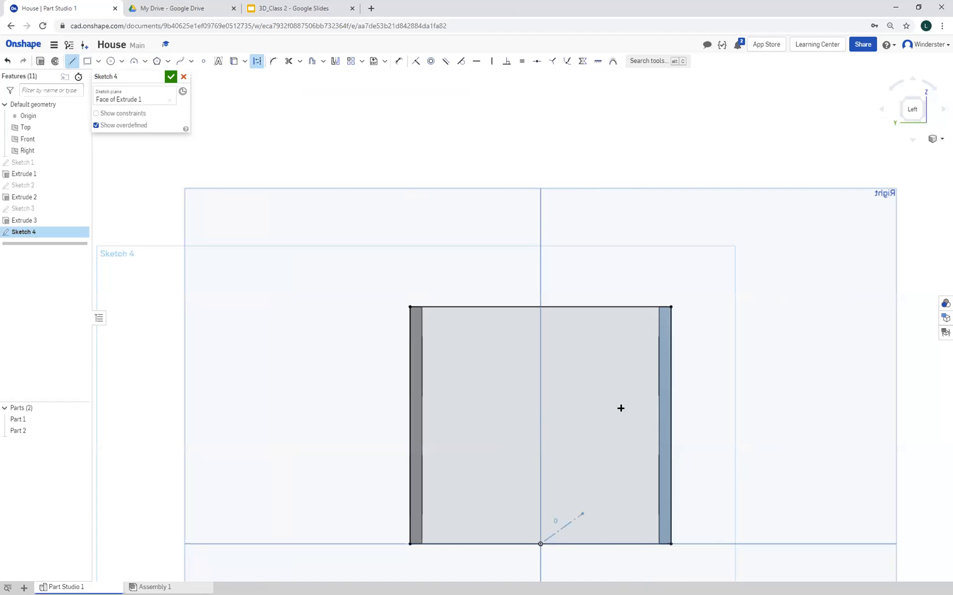
{"action": "left_click", "coordinate": [537, 164]}
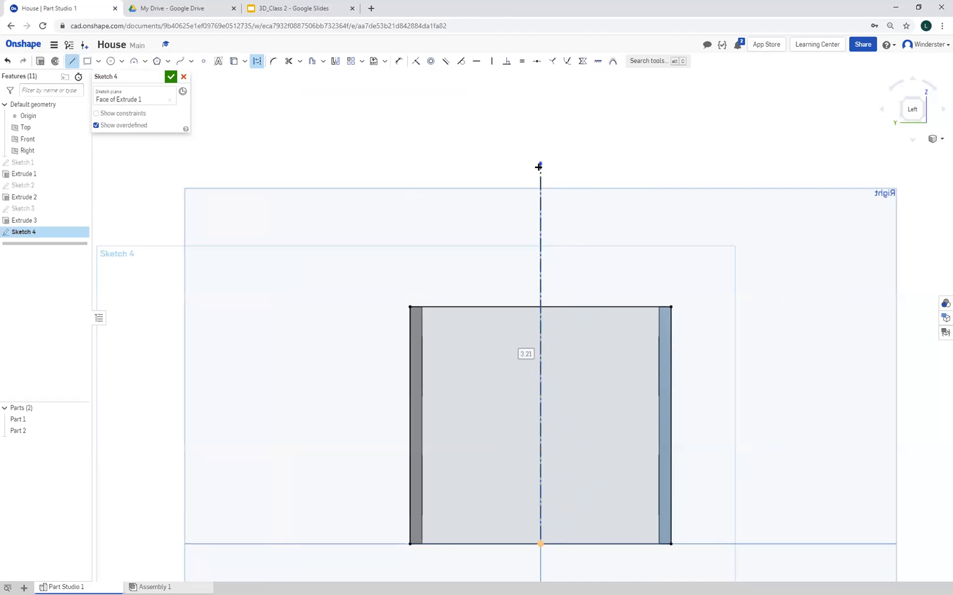
{"action": "right_click", "coordinate": [606, 199]}
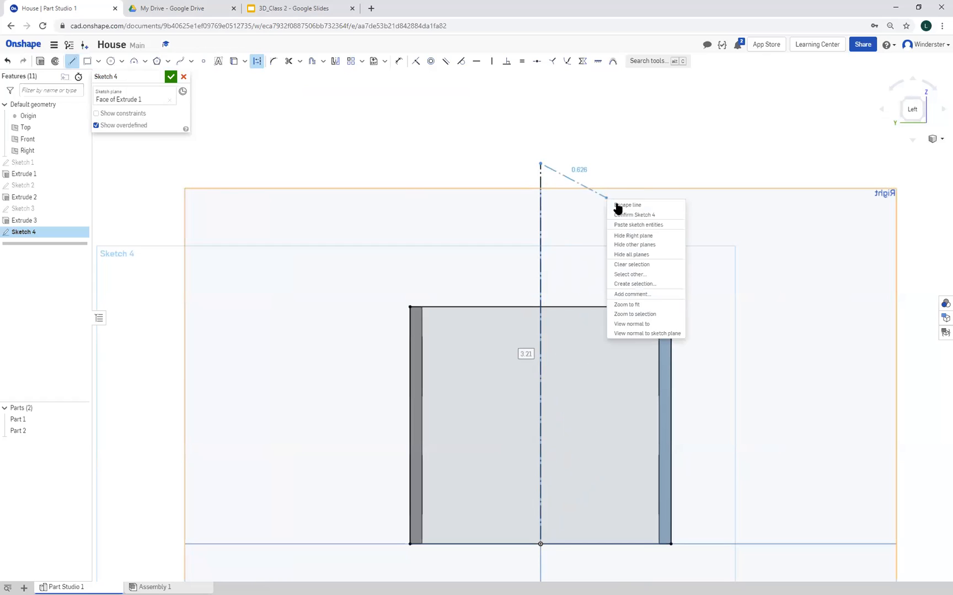
{"action": "left_click", "coordinate": [617, 205]}
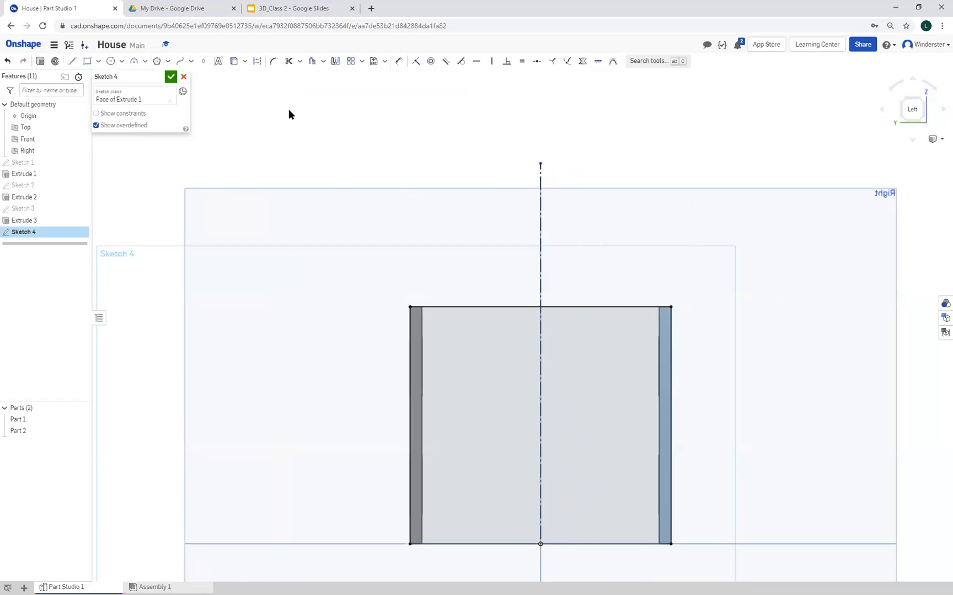
Draw two sloping roof lines from the walls' inner top corners to the centreline's upper end and start dimensioning the angle between them
{"action": "left_click", "coordinate": [72, 62]}
{"action": "left_click", "coordinate": [422, 307]}
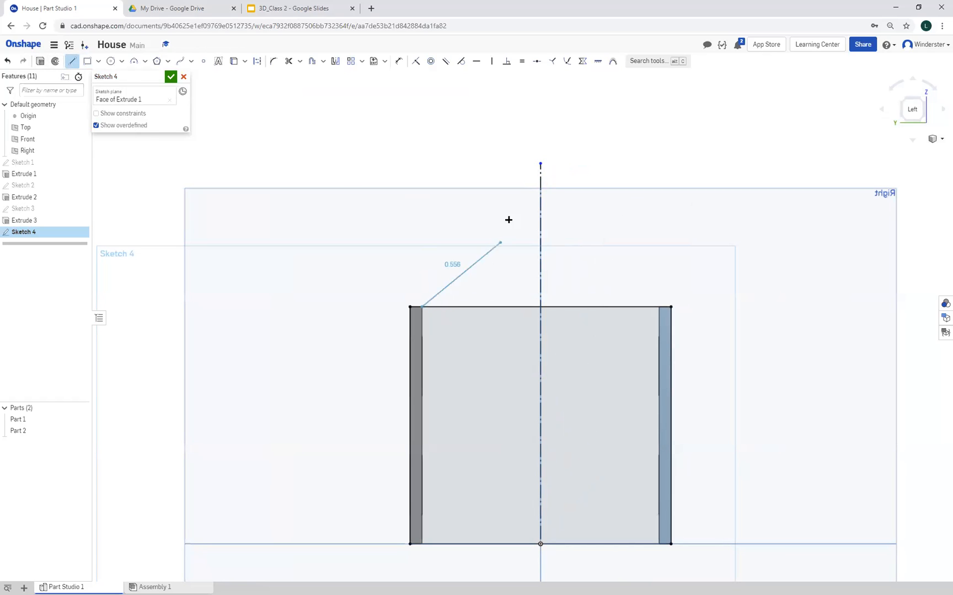
{"action": "left_click", "coordinate": [539, 164]}
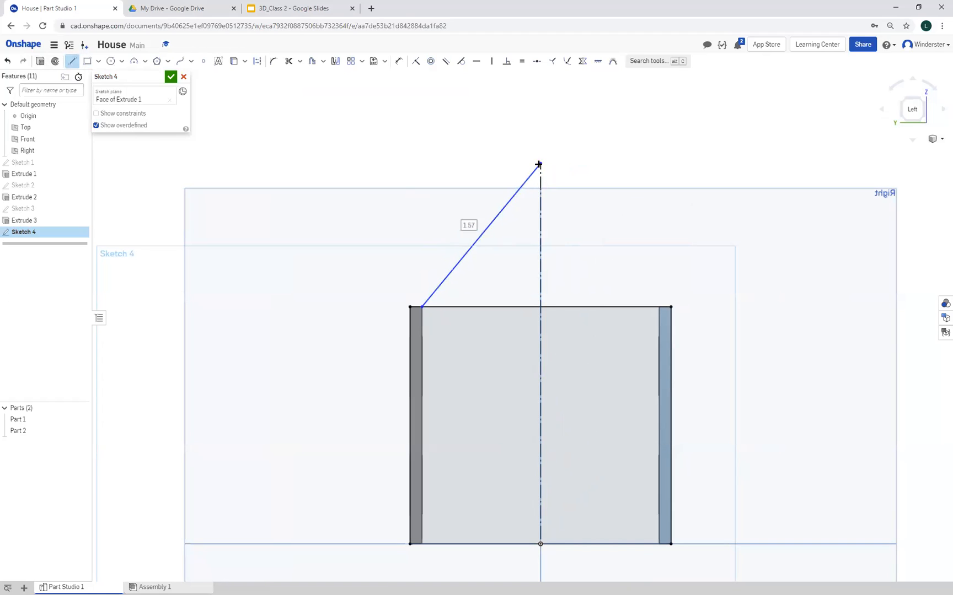
{"action": "left_click", "coordinate": [659, 306]}
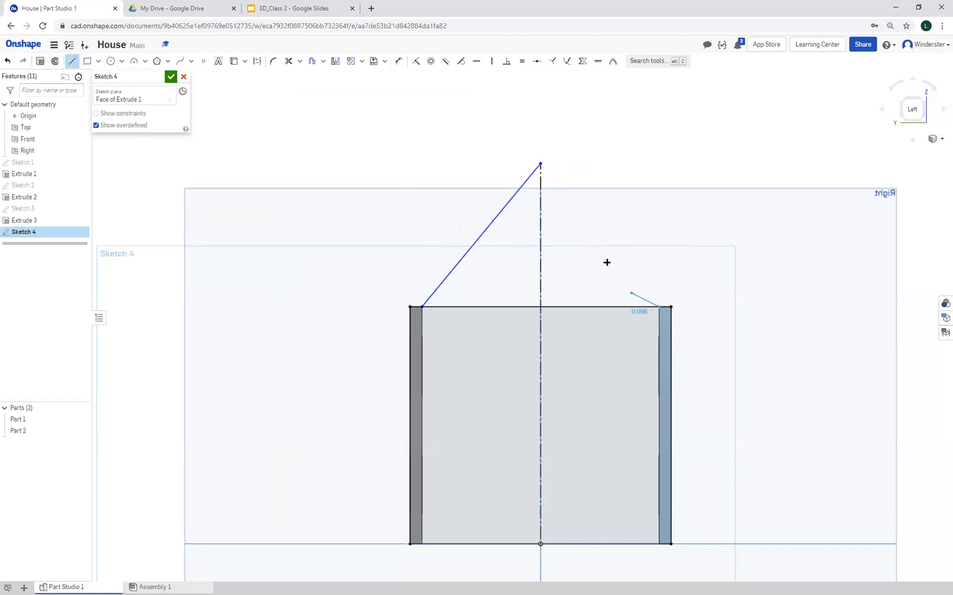
{"action": "left_click", "coordinate": [541, 165]}
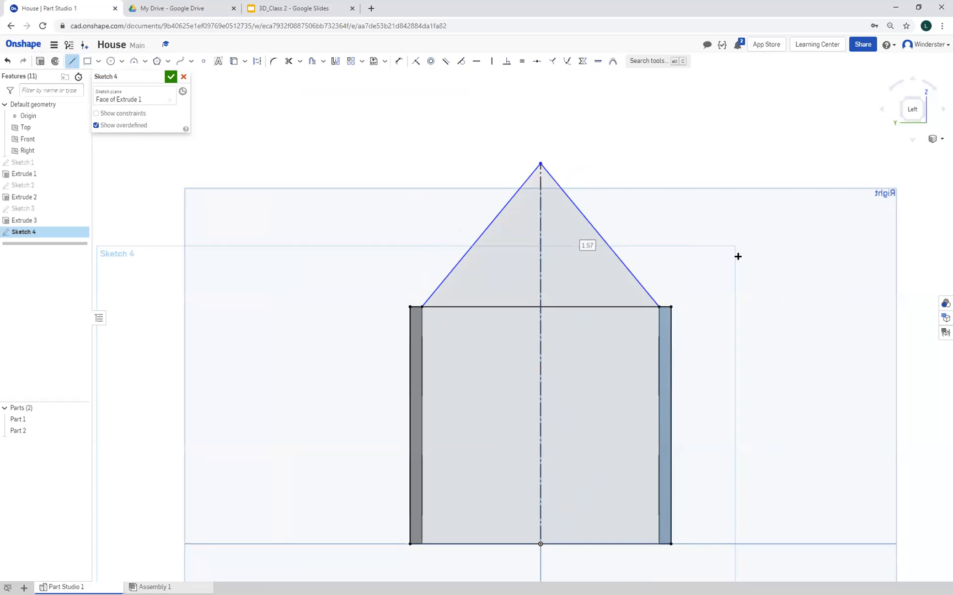
{"action": "left_click", "coordinate": [399, 60]}
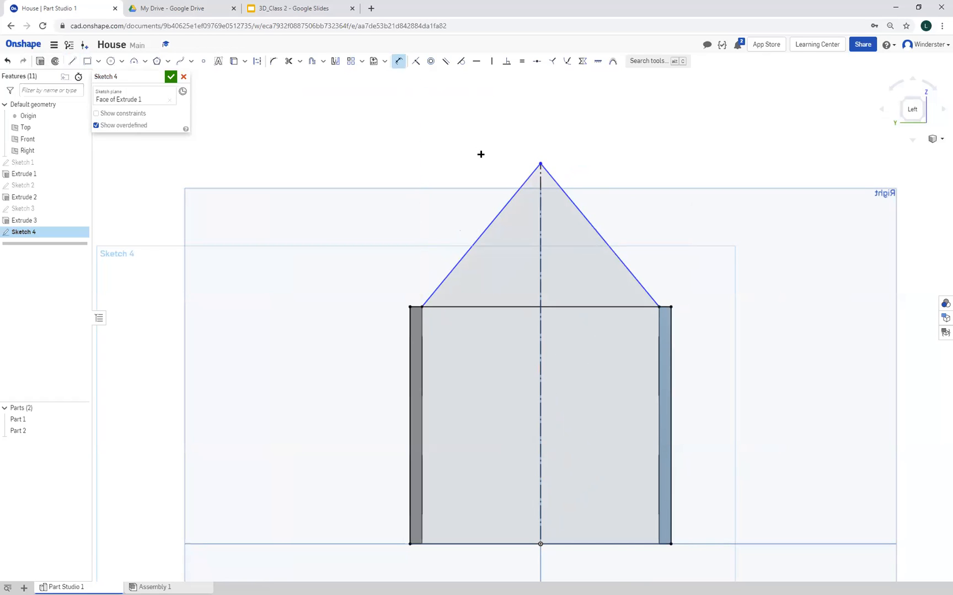
{"action": "left_click", "coordinate": [529, 178]}
{"action": "left_click", "coordinate": [559, 188]}
{"action": "left_click", "coordinate": [559, 231]}
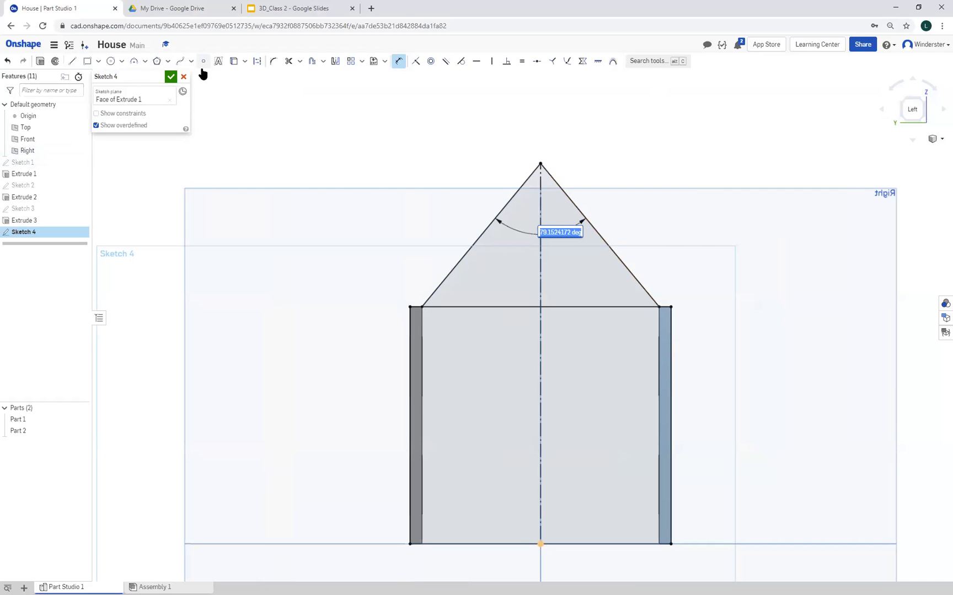
Undo the apex angle dimension and both roof lines drawn from the walls' inner corners
{"action": "left_click", "coordinate": [7, 61]}
{"action": "left_click", "coordinate": [7, 61]}
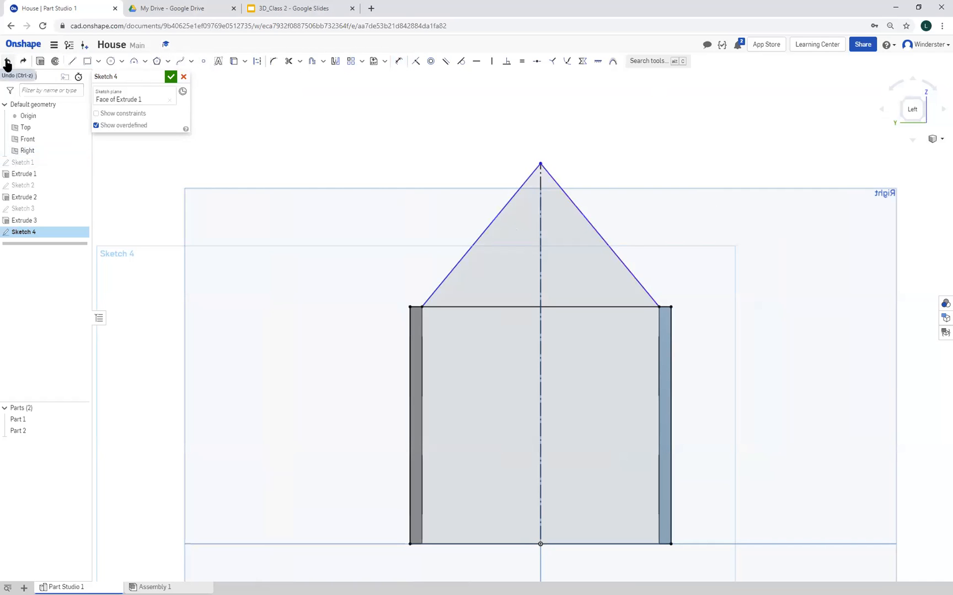
{"action": "left_click", "coordinate": [7, 61]}
{"action": "left_click", "coordinate": [7, 61]}
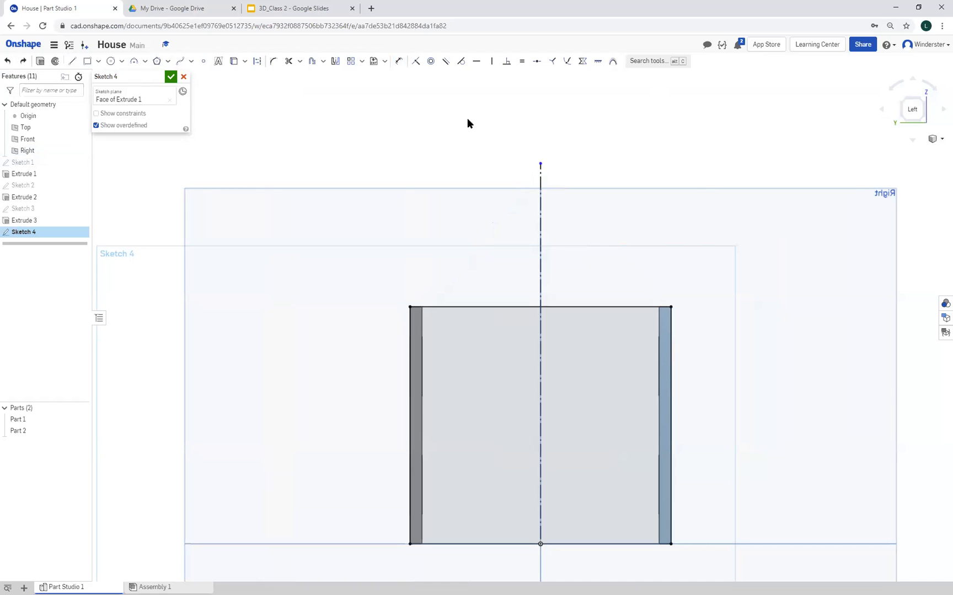
Draw two sloping roof lines from the walls' outer top corners to the upper end of the centreline
{"action": "left_click", "coordinate": [72, 62]}
{"action": "left_click", "coordinate": [410, 307]}
{"action": "left_click", "coordinate": [540, 163]}
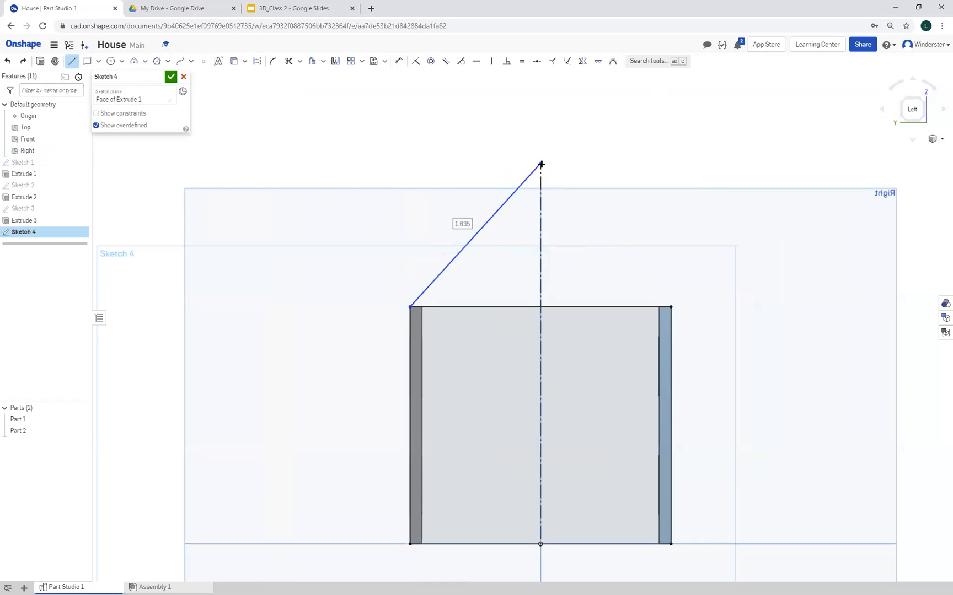
{"action": "left_click", "coordinate": [671, 307]}
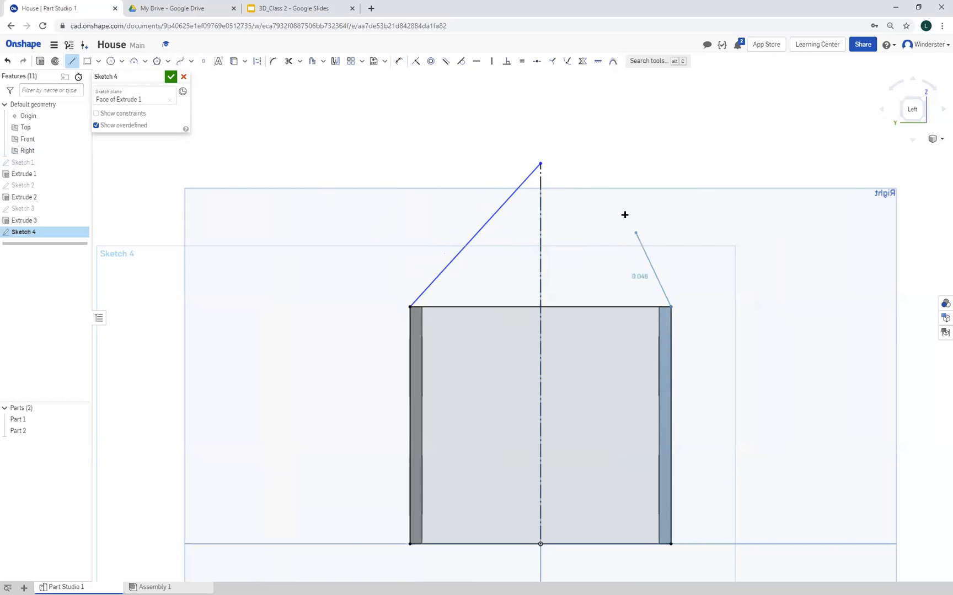
{"action": "left_click", "coordinate": [540, 163]}
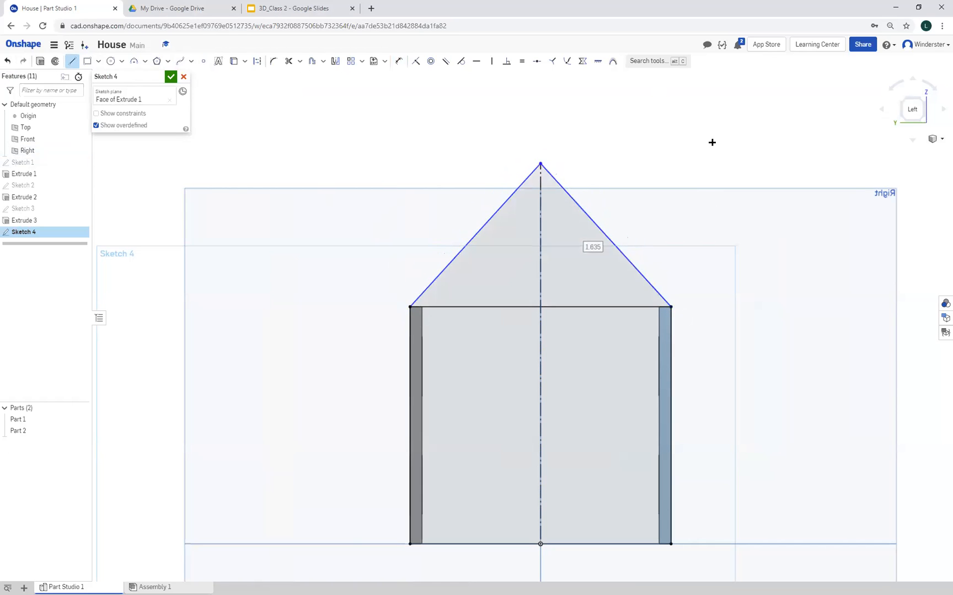
Dimension the apex angle between the two sloping roof lines as 90 degrees
{"action": "left_click", "coordinate": [398, 62]}
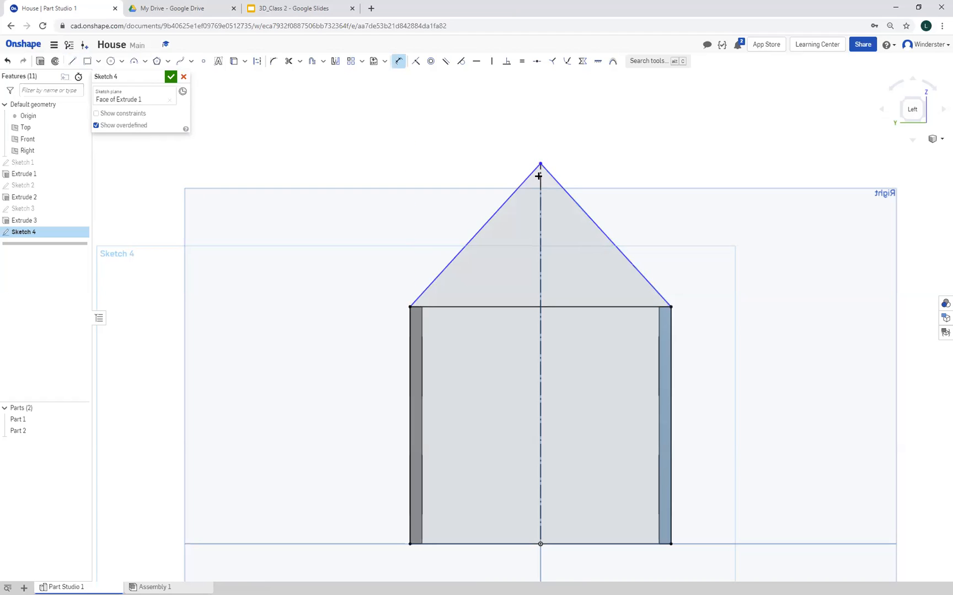
{"action": "left_click", "coordinate": [528, 177]}
{"action": "left_click", "coordinate": [556, 182]}
{"action": "left_click", "coordinate": [561, 215]}
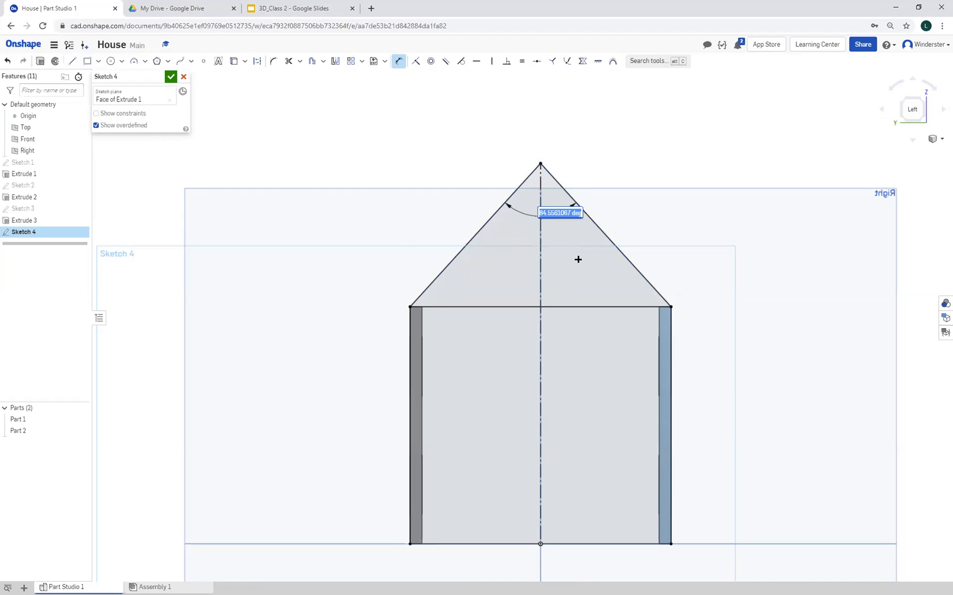
{"action": "type", "text": "90"}
{"action": "key", "text": "Return"}
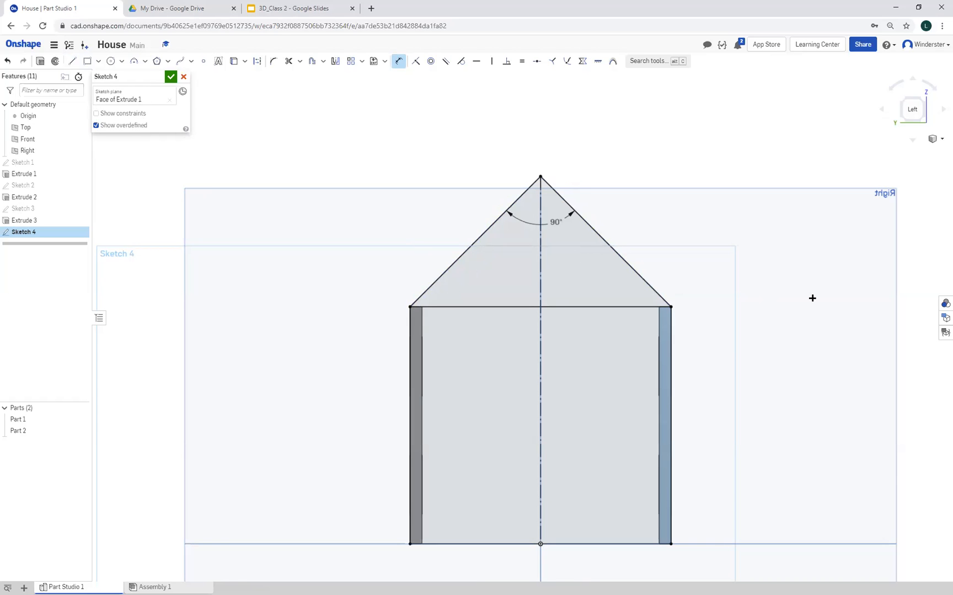
Undo the 90 degree apex angle and both sloping roof lines, keeping the rectangle and centreline
{"action": "mouse_move", "coordinate": [808, 342]}
{"action": "right_mouse_down"}
{"action": "mouse_move", "coordinate": [781, 349]}
{"action": "mouse_move", "coordinate": [765, 376]}
{"action": "mouse_move", "coordinate": [772, 364]}
{"action": "mouse_move", "coordinate": [831, 343]}
{"action": "mouse_move", "coordinate": [893, 340]}
{"action": "mouse_move", "coordinate": [857, 347]}
{"action": "mouse_move", "coordinate": [744, 336]}
{"action": "mouse_move", "coordinate": [840, 336]}
{"action": "mouse_move", "coordinate": [842, 349]}
{"action": "mouse_move", "coordinate": [846, 340]}
{"action": "mouse_move", "coordinate": [823, 328]}
{"action": "mouse_move", "coordinate": [842, 342]}
{"action": "mouse_move", "coordinate": [782, 346]}
{"action": "right_mouse_up"}
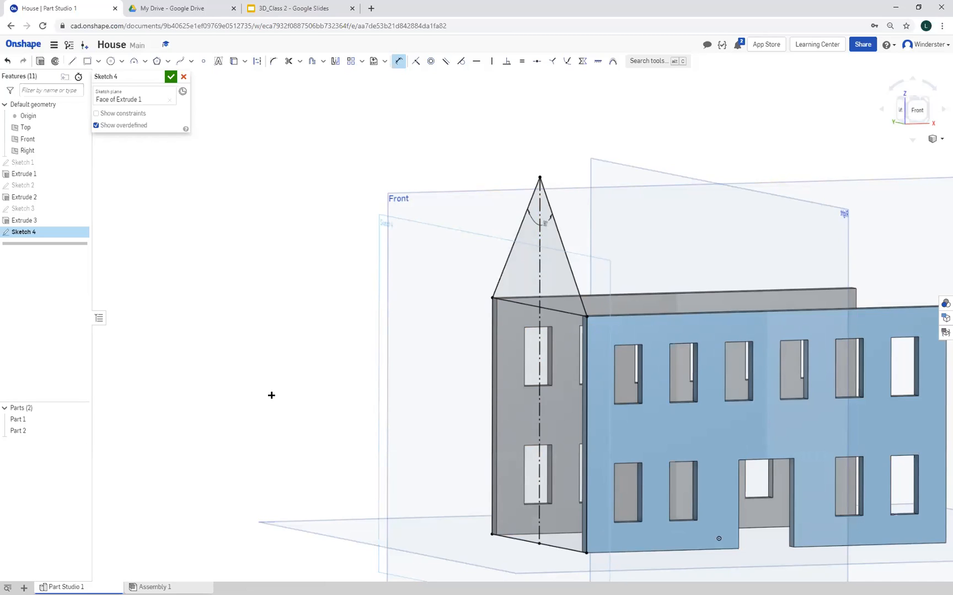
{"action": "left_click", "coordinate": [8, 61]}
{"action": "left_click", "coordinate": [7, 61]}
{"action": "left_click", "coordinate": [7, 61]}
{"action": "left_click", "coordinate": [8, 61]}
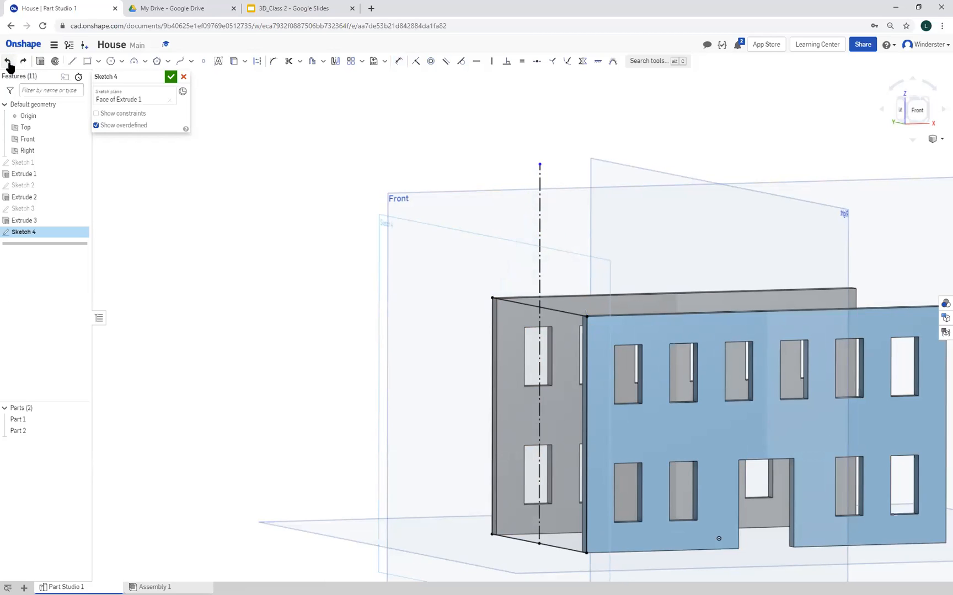
Redraw the gable by joining the rectangle's two upper corners to the centreline's upper end with sloping lines
{"action": "right_click_drag", "start_coordinate": [323, 374], "coordinate": [351, 374]}
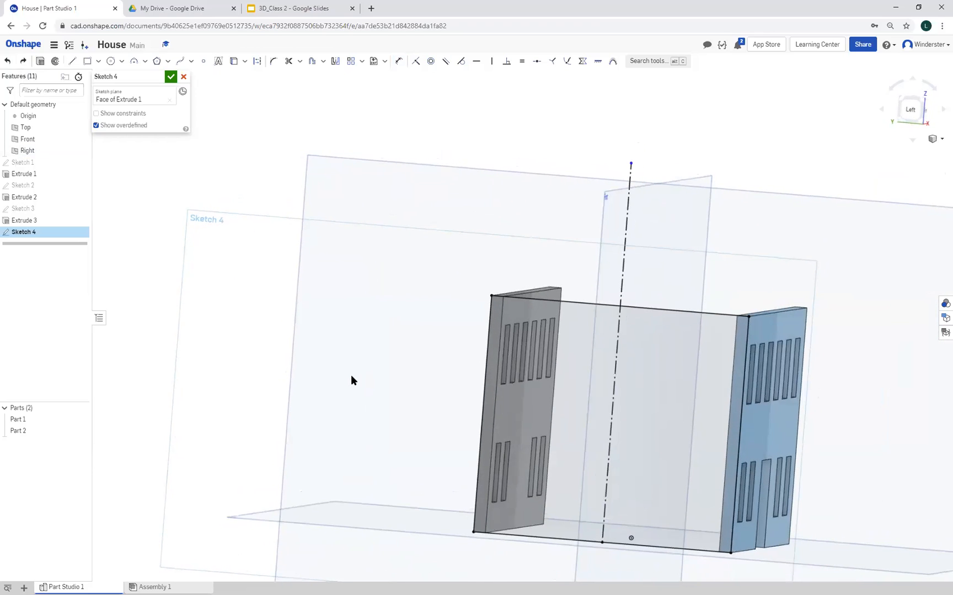
{"action": "left_click", "coordinate": [73, 60]}
{"action": "left_click", "coordinate": [489, 296]}
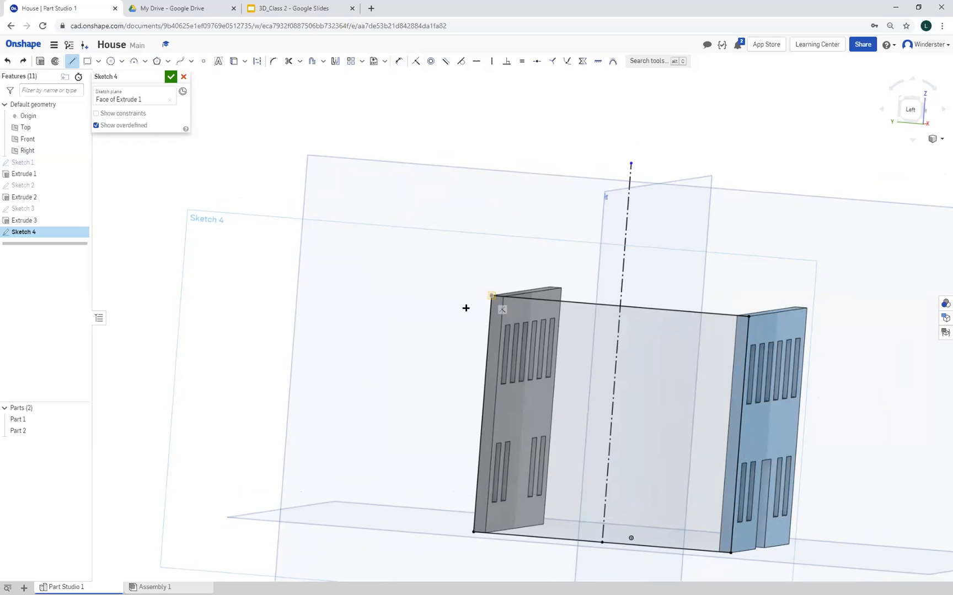
{"action": "left_click", "coordinate": [630, 163]}
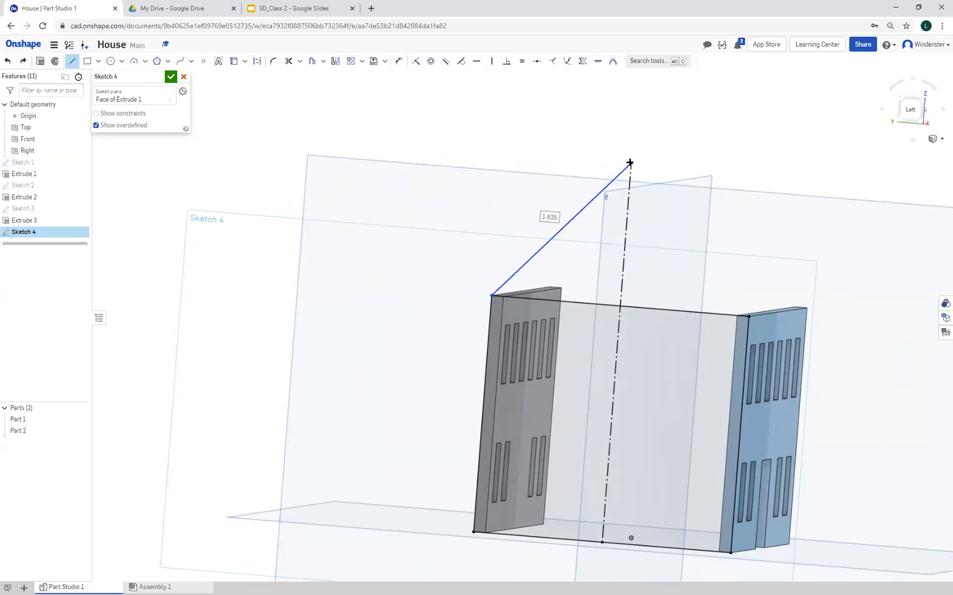
{"action": "left_click", "coordinate": [749, 316]}
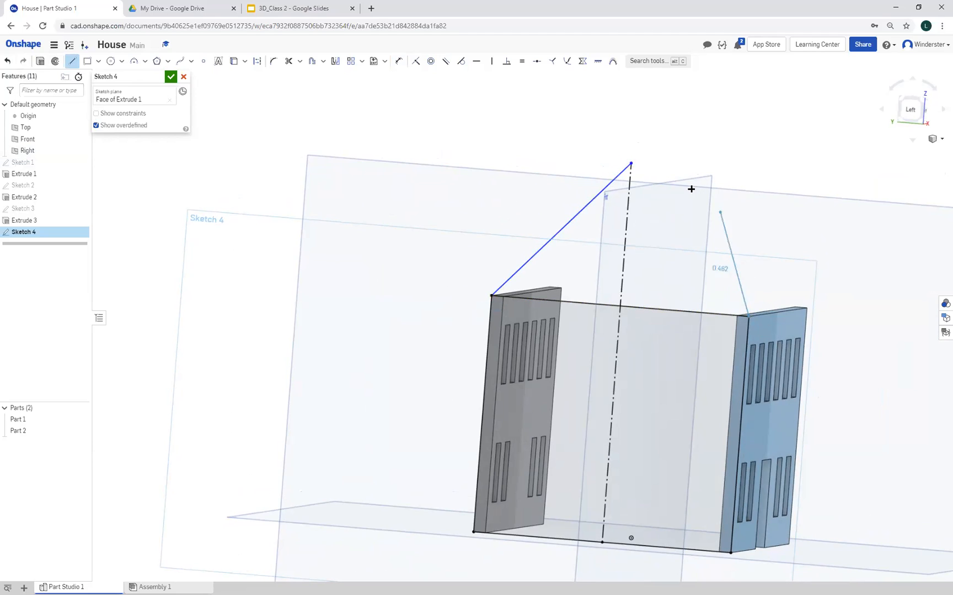
{"action": "left_click", "coordinate": [631, 163]}
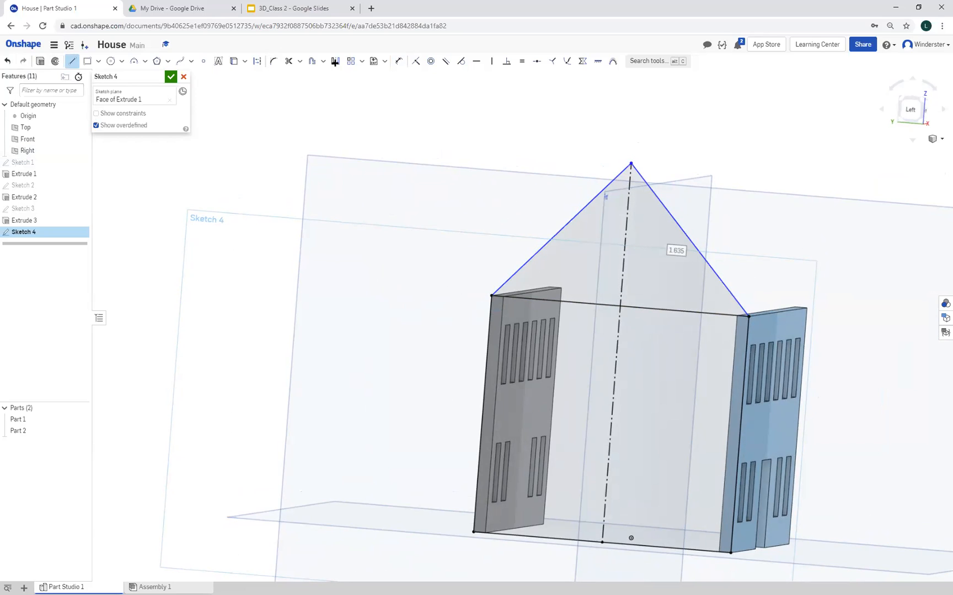
Dimension the apex angle between the two sloping roof lines as 90 degrees
{"action": "left_click", "coordinate": [398, 62]}
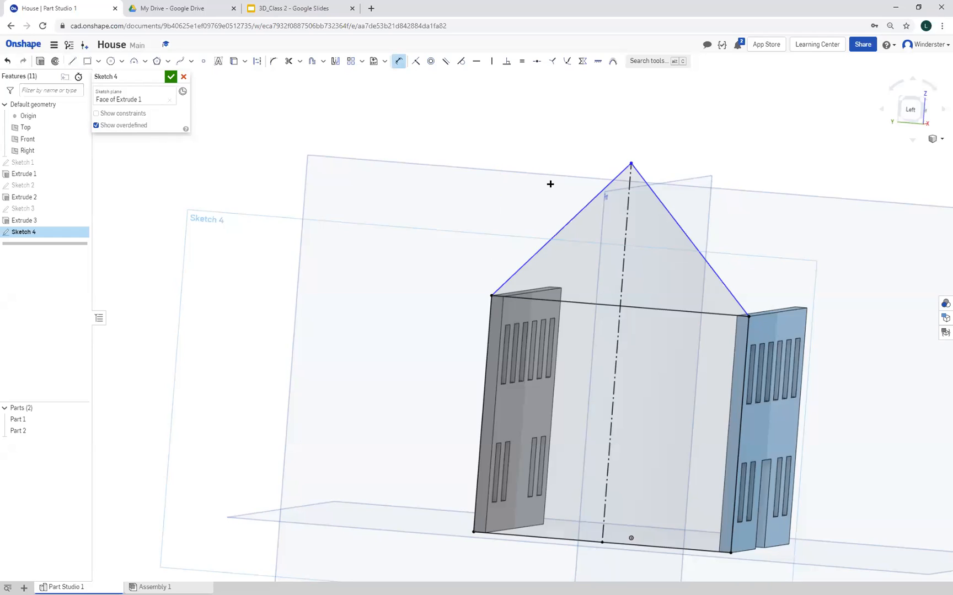
{"action": "left_click", "coordinate": [574, 212]}
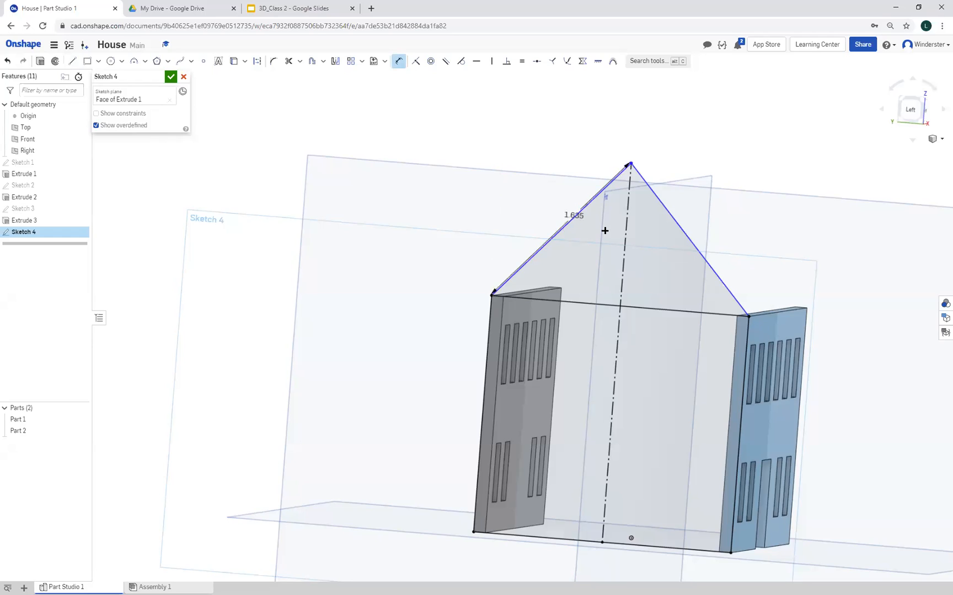
{"action": "left_click", "coordinate": [680, 227]}
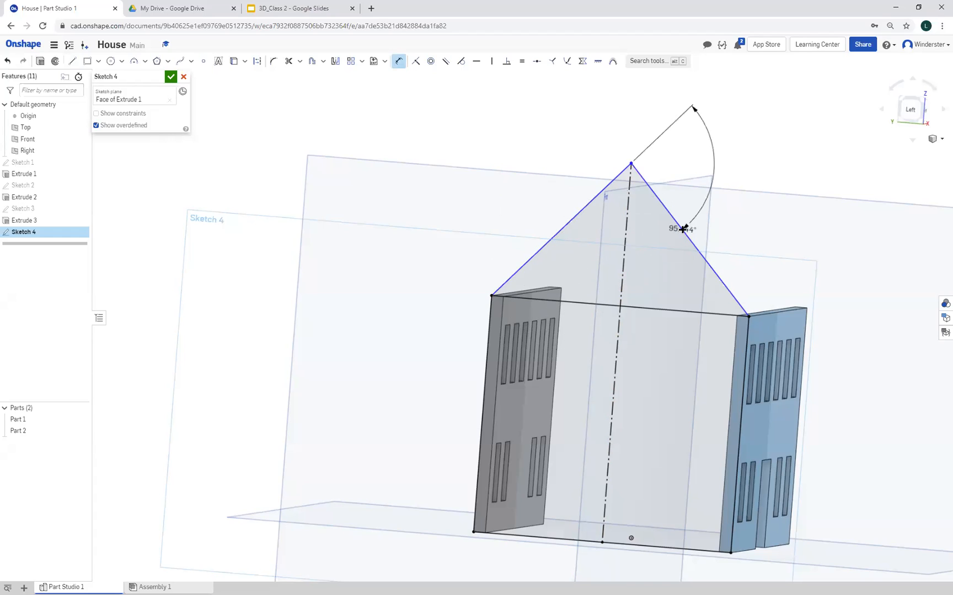
{"action": "left_click", "coordinate": [646, 218]}
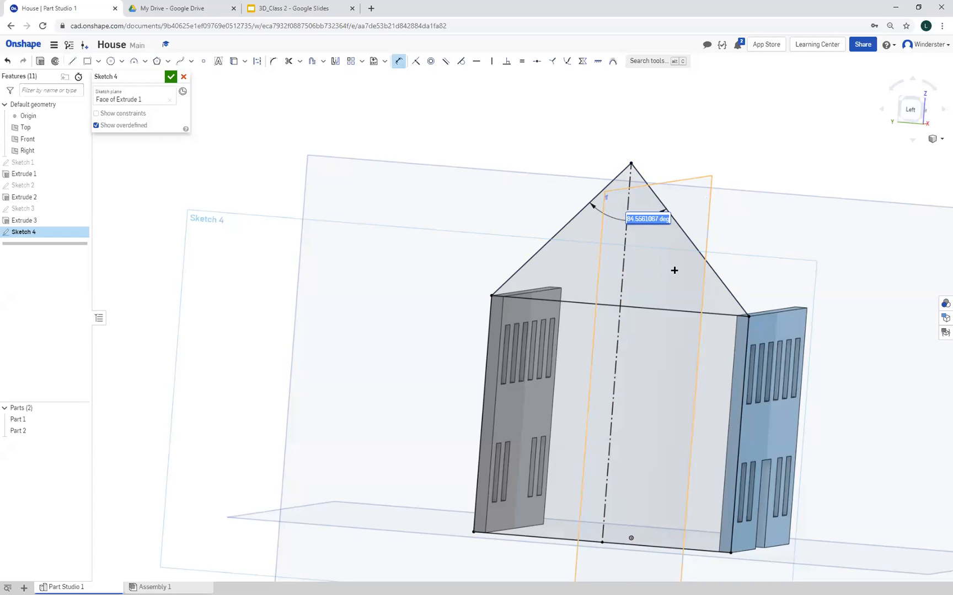
{"action": "type", "text": "9"}
{"action": "key", "text": "Return"}
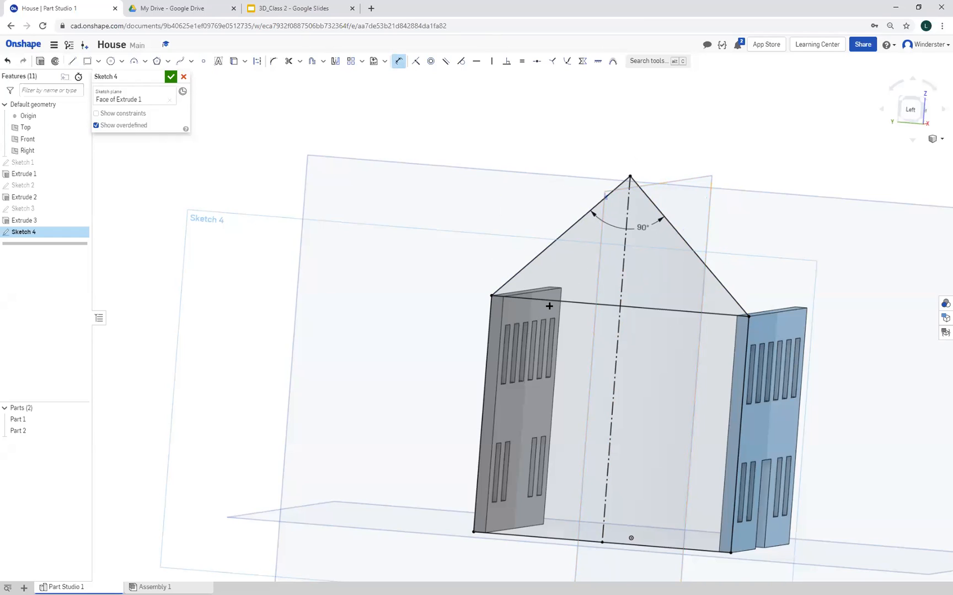
Extrude the gabled side wall profile outward as a new part with a depth of 0.1 in
{"action": "left_click", "coordinate": [41, 62]}
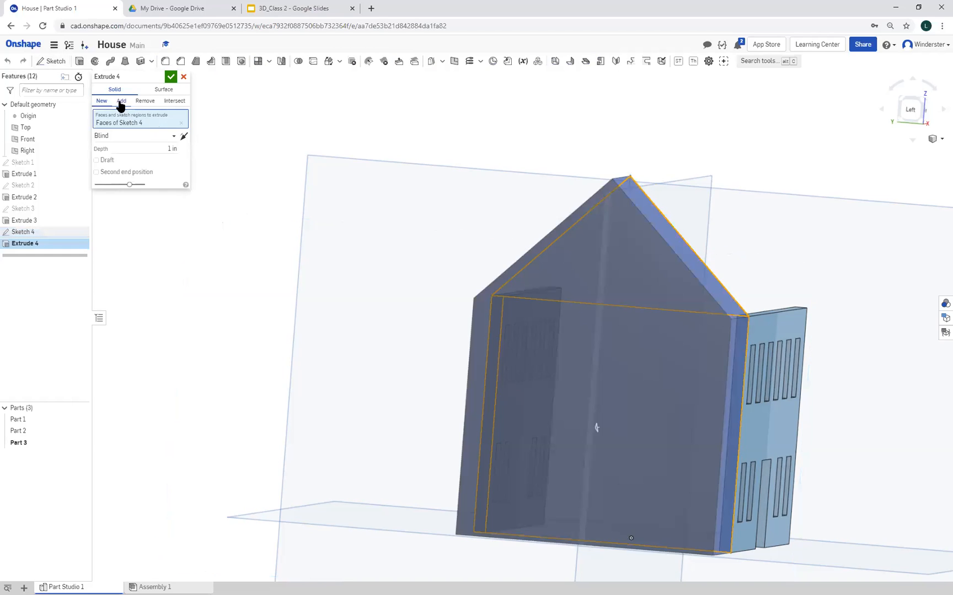
{"action": "right_click_drag", "start_coordinate": [278, 117], "coordinate": [219, 114]}
{"action": "left_click", "coordinate": [172, 148]}
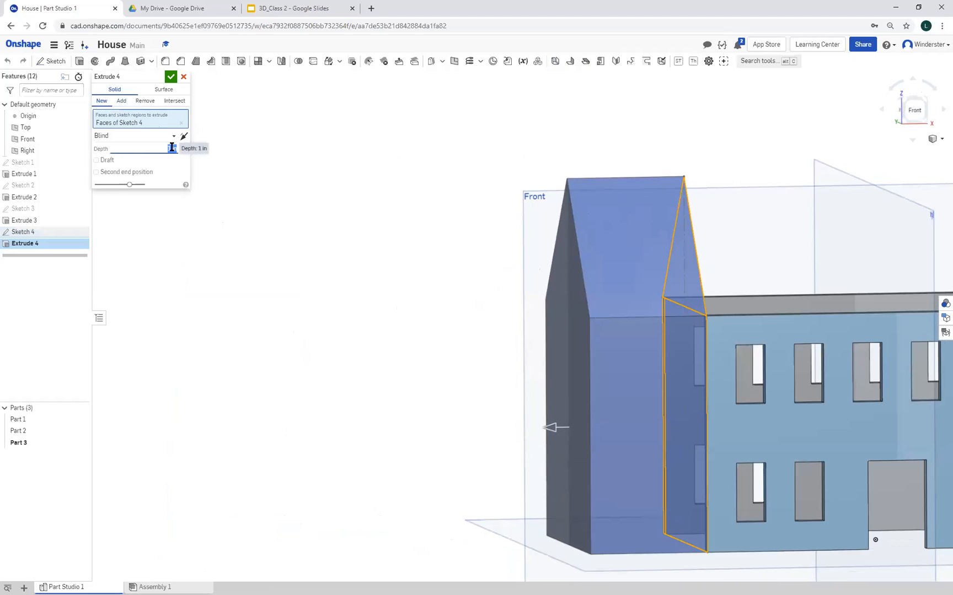
{"action": "type", "text": "0.1"}
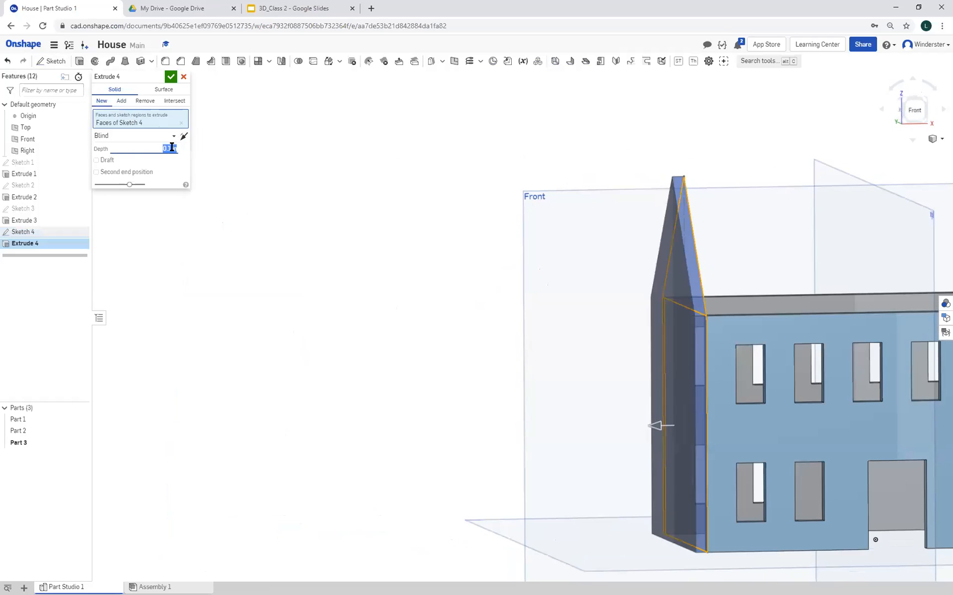
{"action": "left_click", "coordinate": [169, 77]}
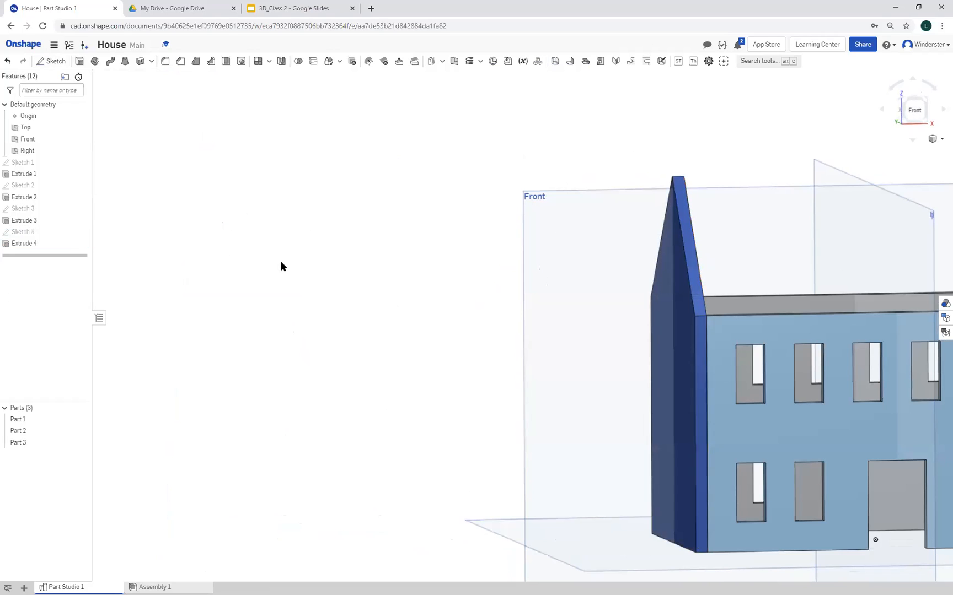
Mirror the gabled side wall across the Right plane as a new part at the house's opposite end
{"action": "middle_click_drag", "start_coordinate": [331, 317], "coordinate": [5, 280]}
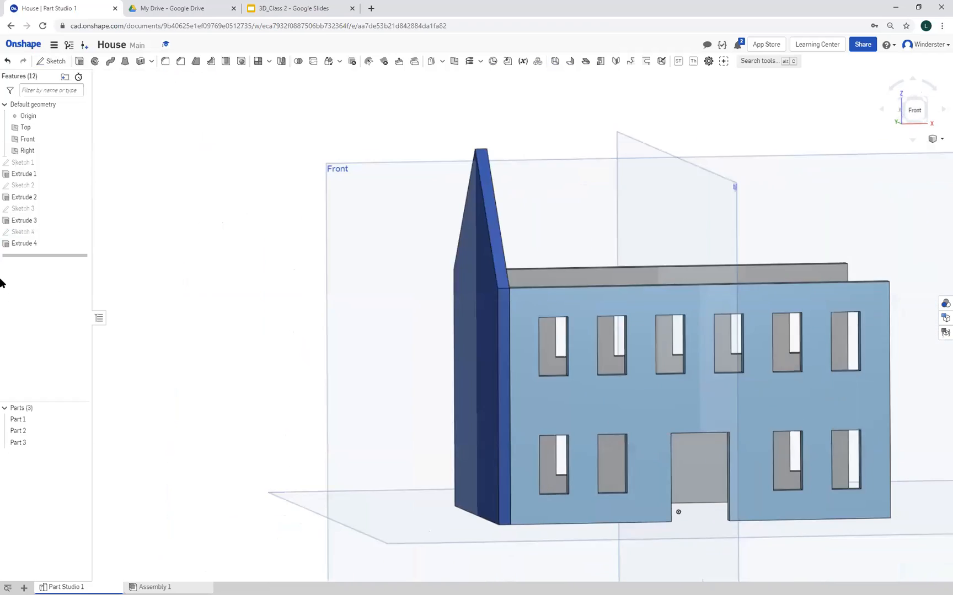
{"action": "mouse_move", "coordinate": [134, 379]}
{"action": "right_mouse_down"}
{"action": "mouse_move", "coordinate": [55, 365]}
{"action": "mouse_move", "coordinate": [91, 386]}
{"action": "mouse_move", "coordinate": [166, 376]}
{"action": "mouse_move", "coordinate": [117, 374]}
{"action": "mouse_move", "coordinate": [138, 389]}
{"action": "mouse_move", "coordinate": [120, 384]}
{"action": "mouse_move", "coordinate": [143, 382]}
{"action": "right_mouse_up"}
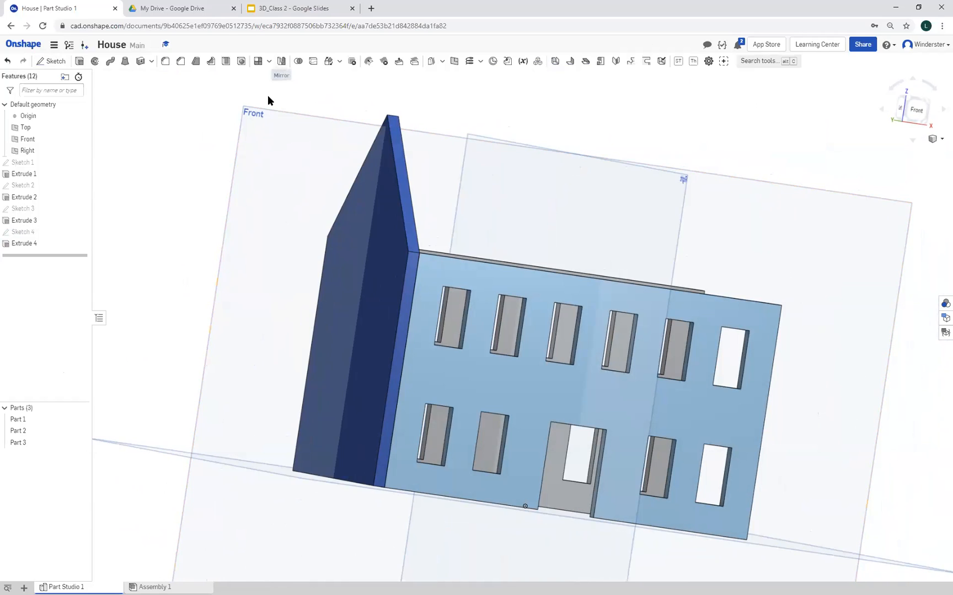
{"action": "left_click", "coordinate": [282, 62]}
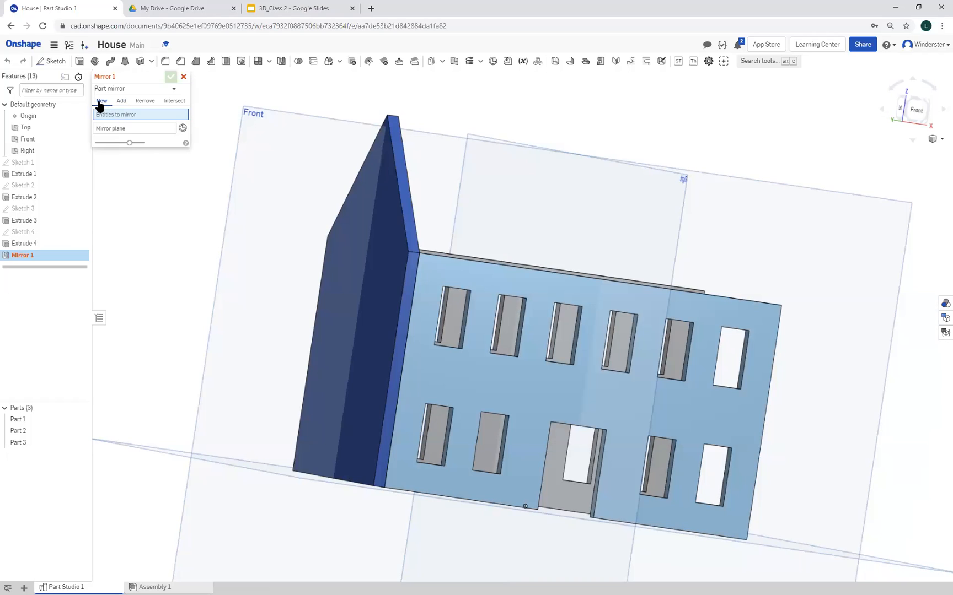
{"action": "left_click", "coordinate": [17, 443]}
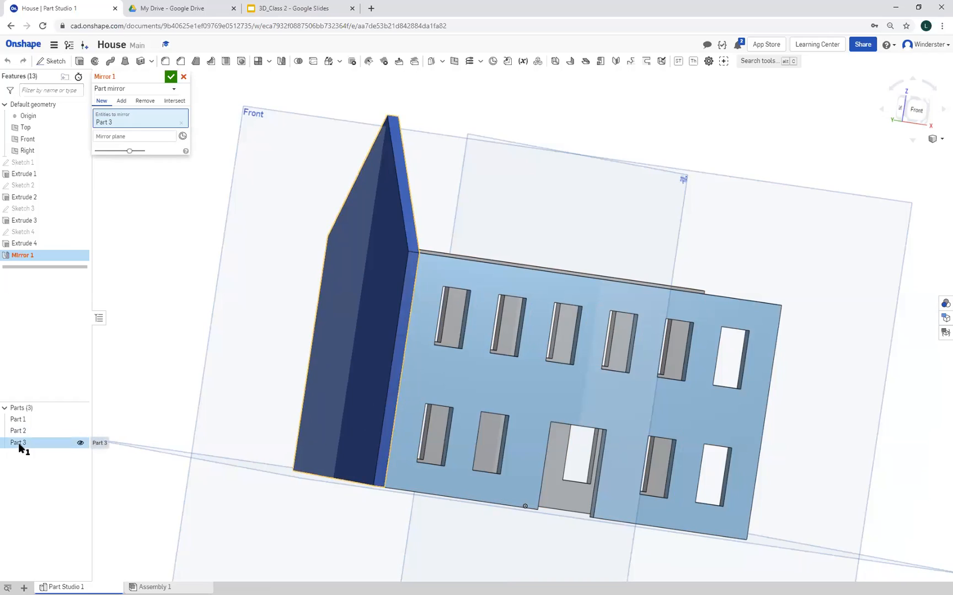
{"action": "left_click", "coordinate": [132, 137]}
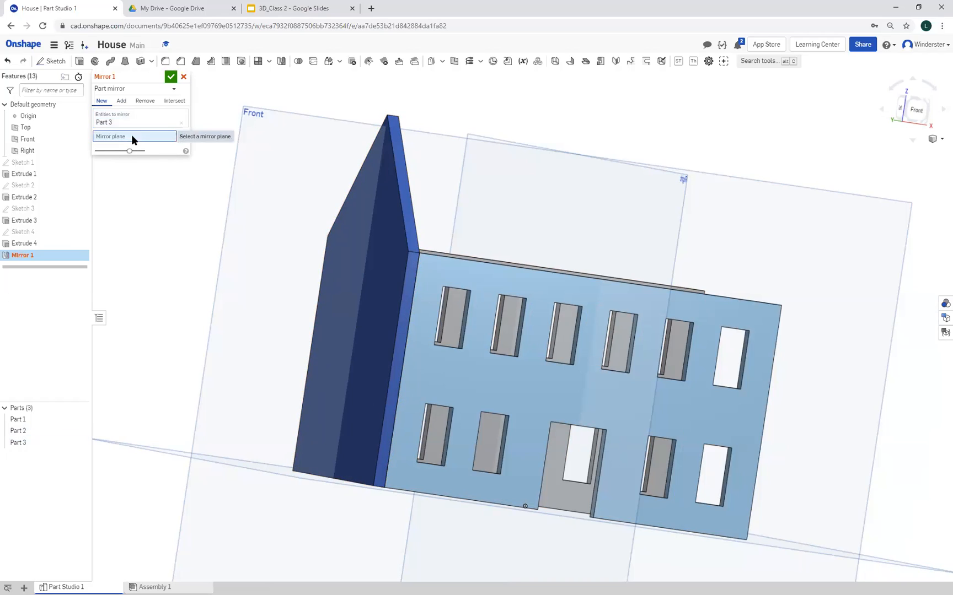
{"action": "left_click", "coordinate": [678, 206]}
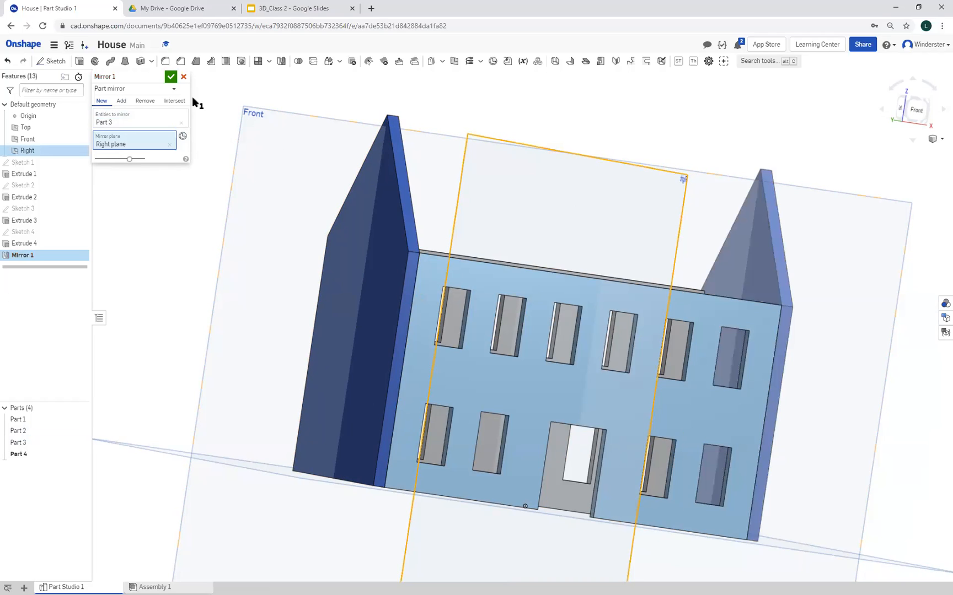
{"action": "left_click", "coordinate": [171, 78]}
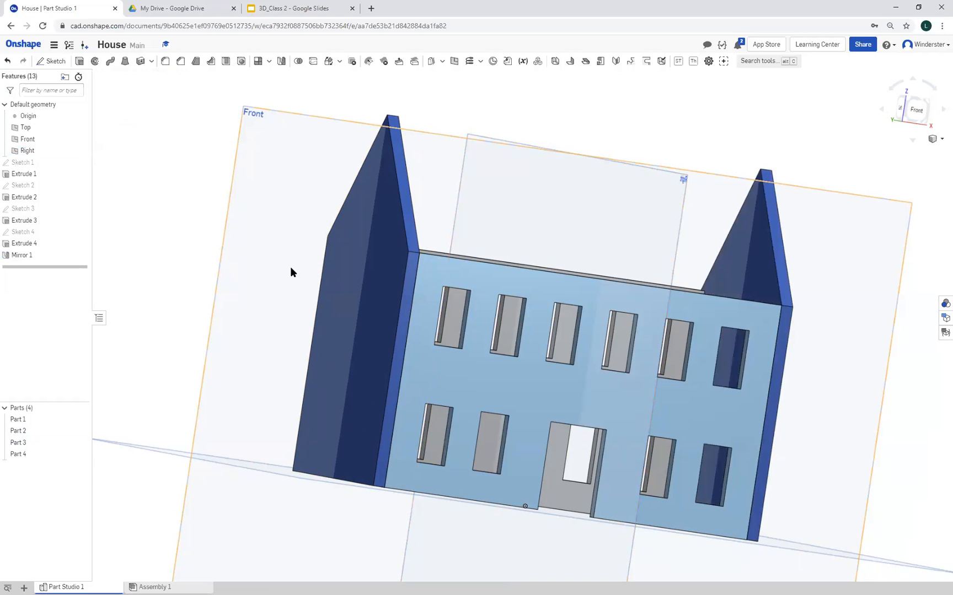
Delete the gabled side wall's sketch, its extrusion and the mirror feature, keeping the front and back walls
{"action": "mouse_move", "coordinate": [291, 268]}
{"action": "right_mouse_down"}
{"action": "mouse_move", "coordinate": [154, 275]}
{"action": "mouse_move", "coordinate": [279, 269]}
{"action": "mouse_move", "coordinate": [291, 287]}
{"action": "right_mouse_up"}
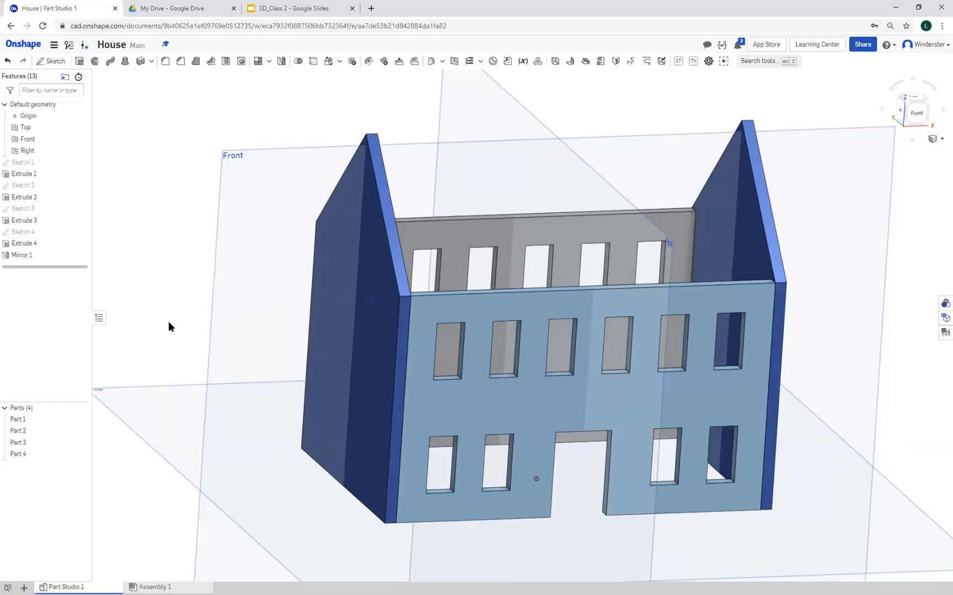
{"action": "left_click", "coordinate": [26, 244]}
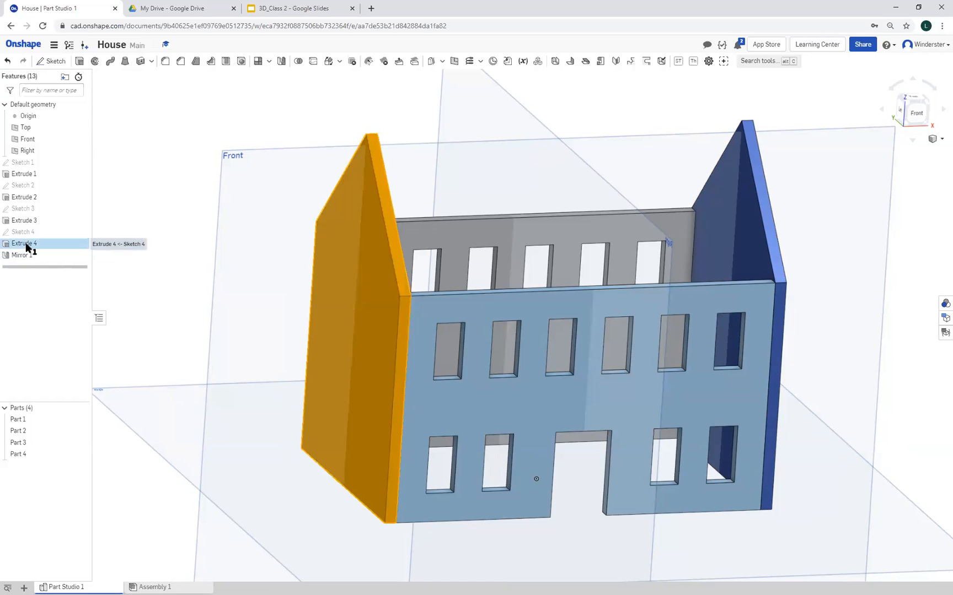
{"action": "right_click", "coordinate": [25, 244]}
{"action": "left_click", "coordinate": [17, 279]}
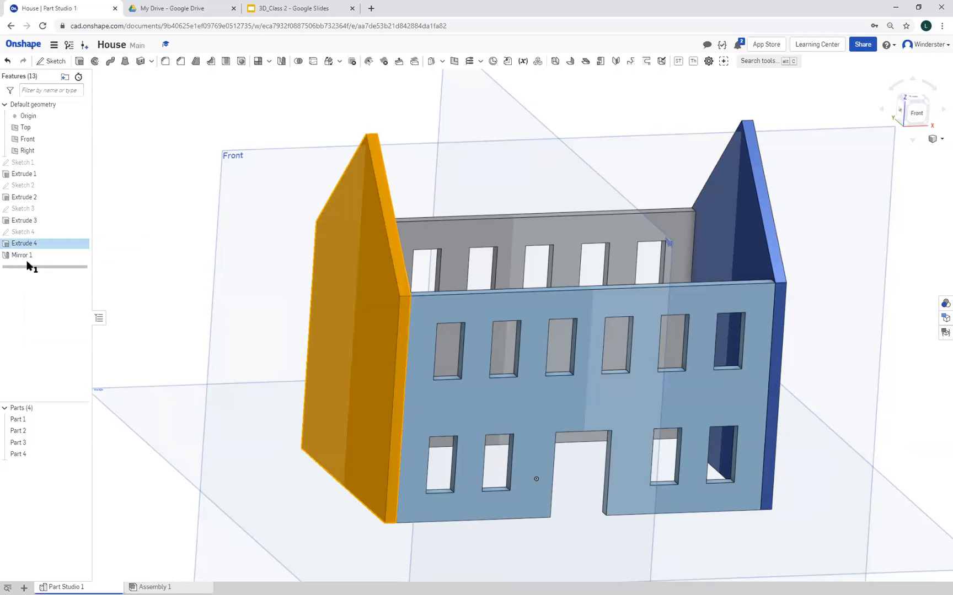
{"action": "left_click", "coordinate": [32, 230]}
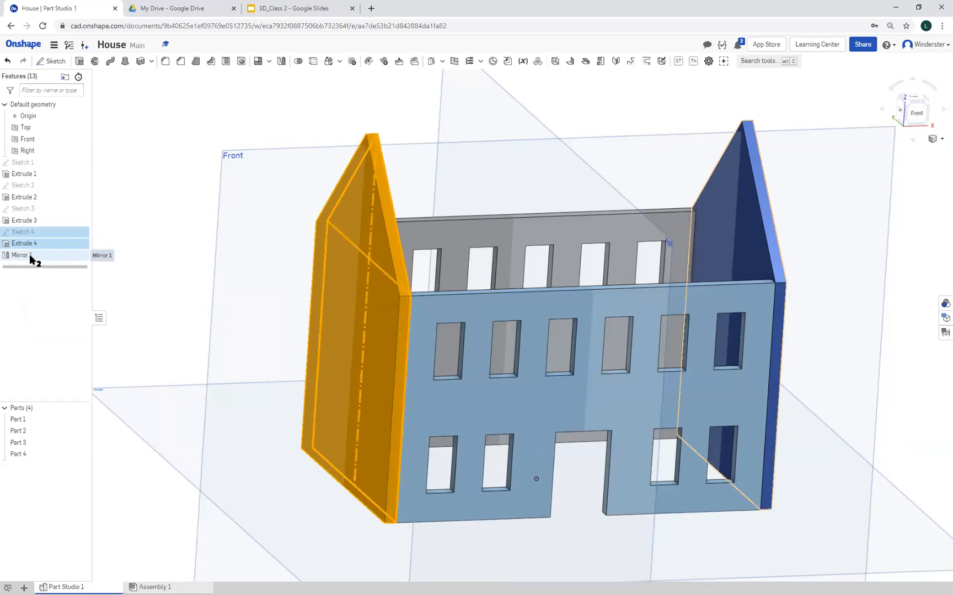
{"action": "left_click", "coordinate": [29, 255]}
{"action": "right_click", "coordinate": [30, 255]}
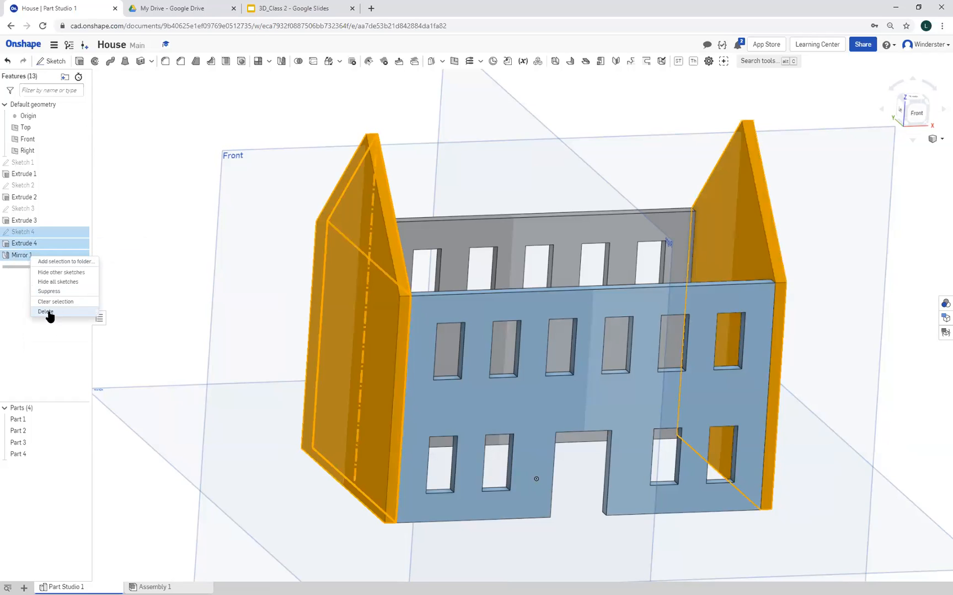
{"action": "left_click", "coordinate": [47, 315]}
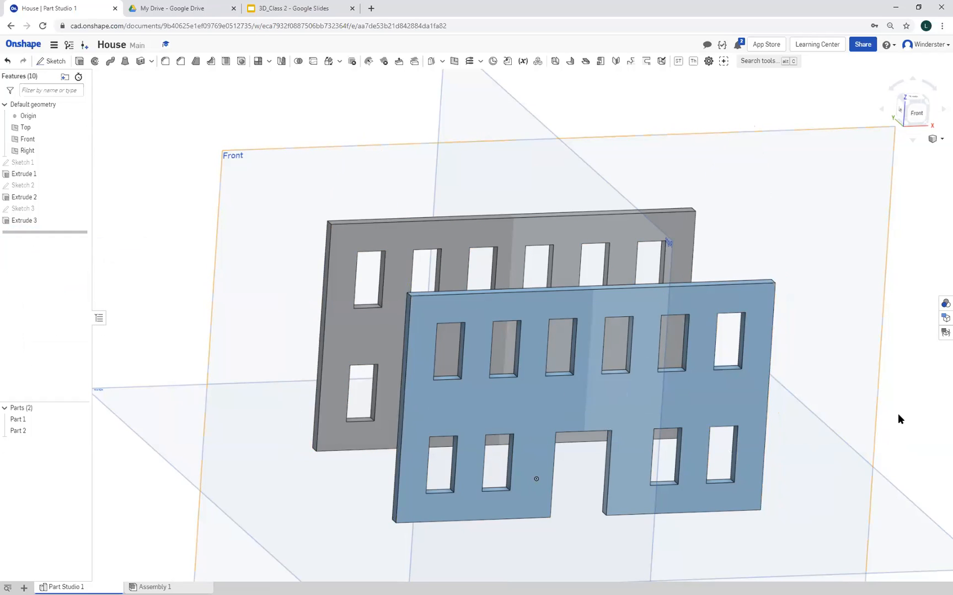
Start a new sketch on the narrow end face of the grey wall and view it normal to the sketch plane
{"action": "right_click_drag", "start_coordinate": [913, 457], "coordinate": [948, 452]}
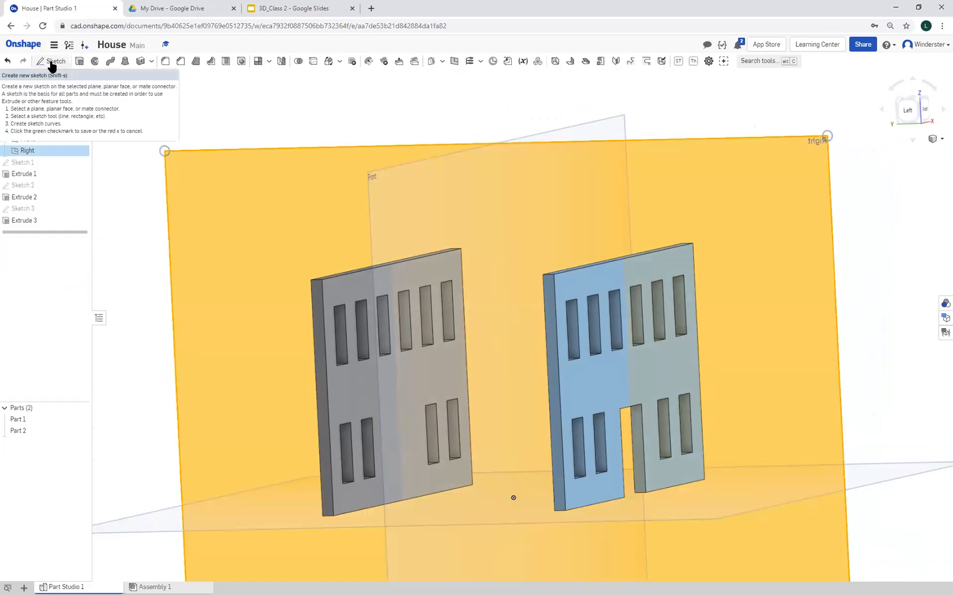
{"action": "left_click", "coordinate": [51, 63]}
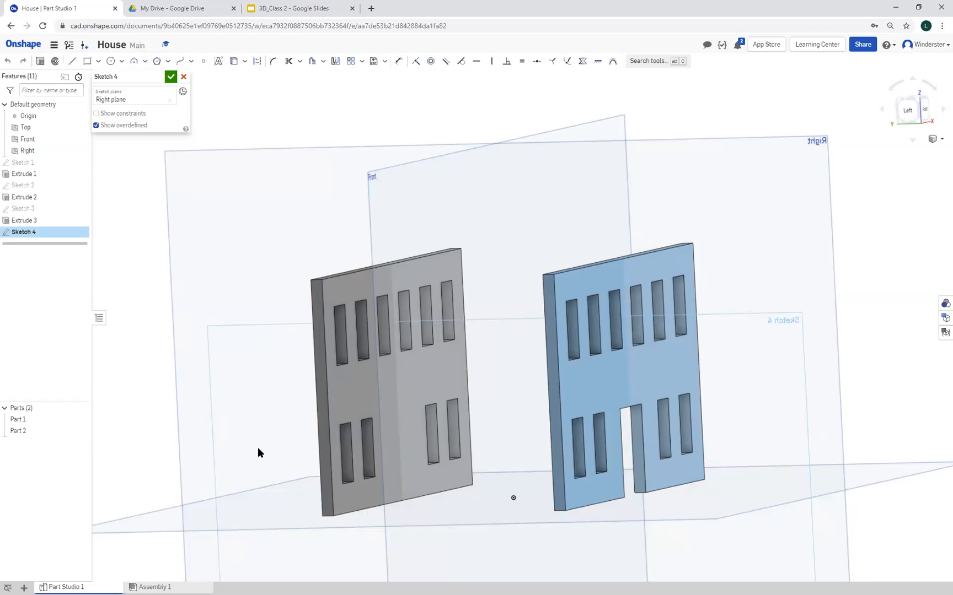
{"action": "left_click", "coordinate": [169, 102]}
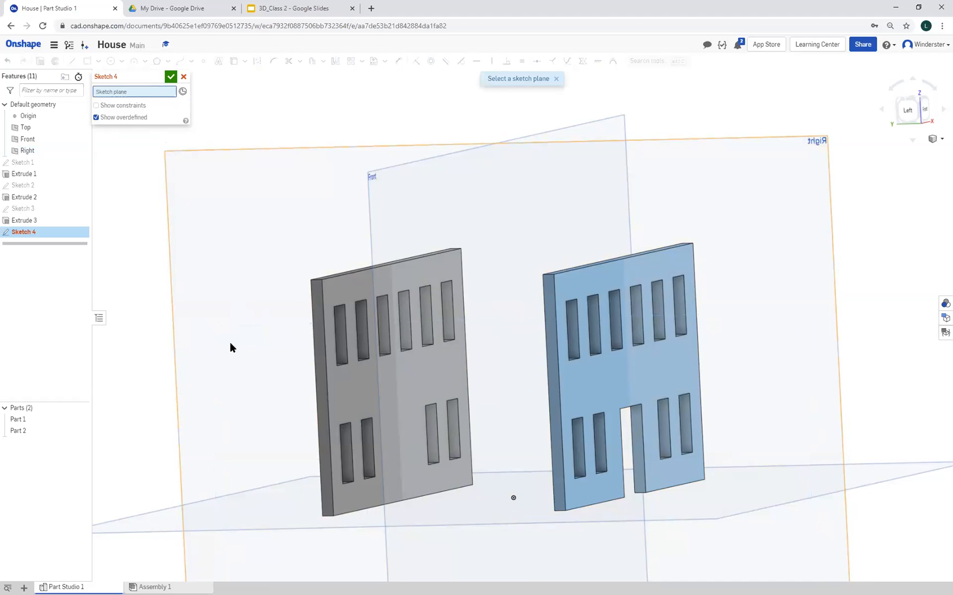
{"action": "right_click_drag", "start_coordinate": [230, 343], "coordinate": [240, 334]}
{"action": "left_click", "coordinate": [400, 319]}
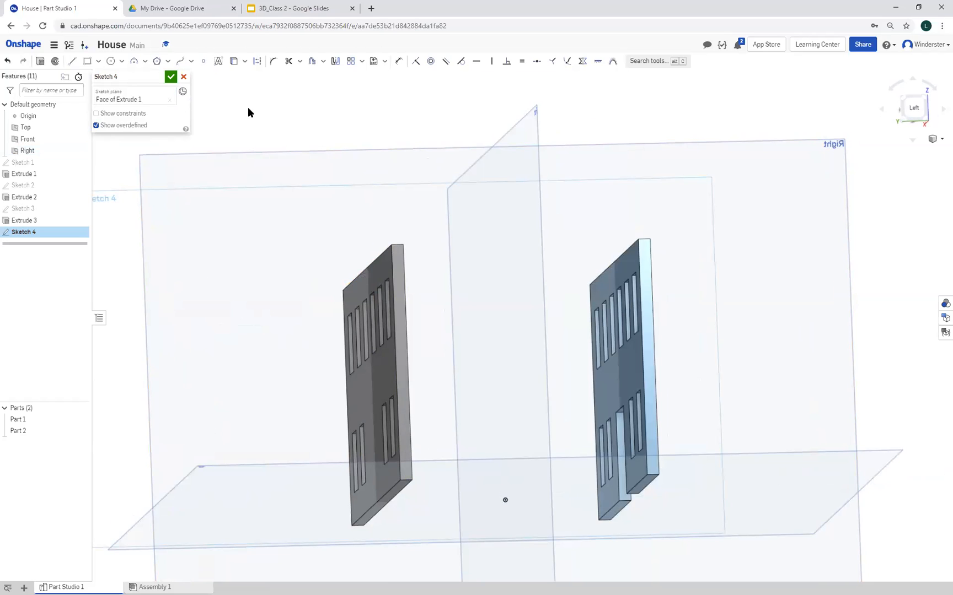
{"action": "right_click", "coordinate": [122, 370]}
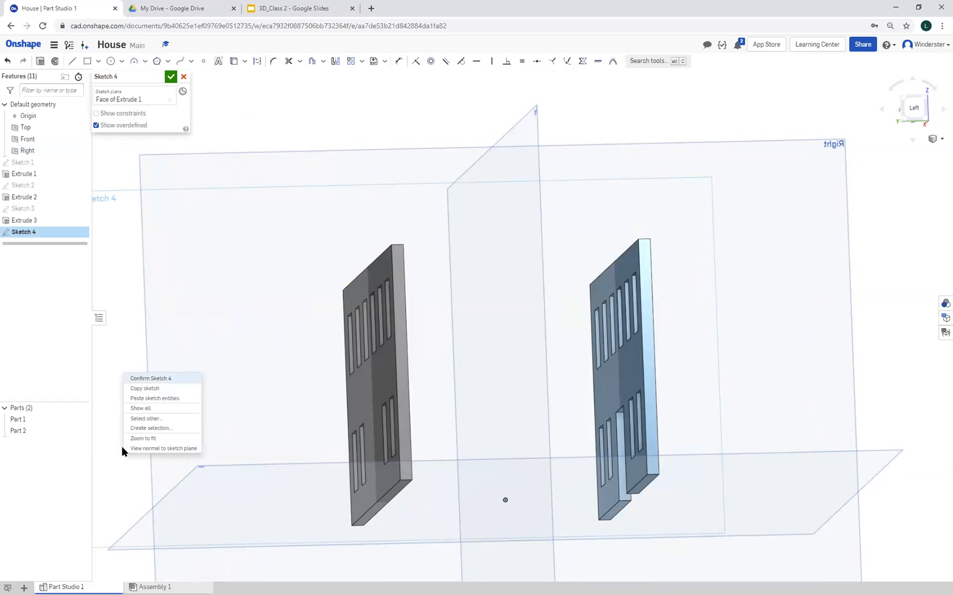
{"action": "left_click", "coordinate": [153, 451]}
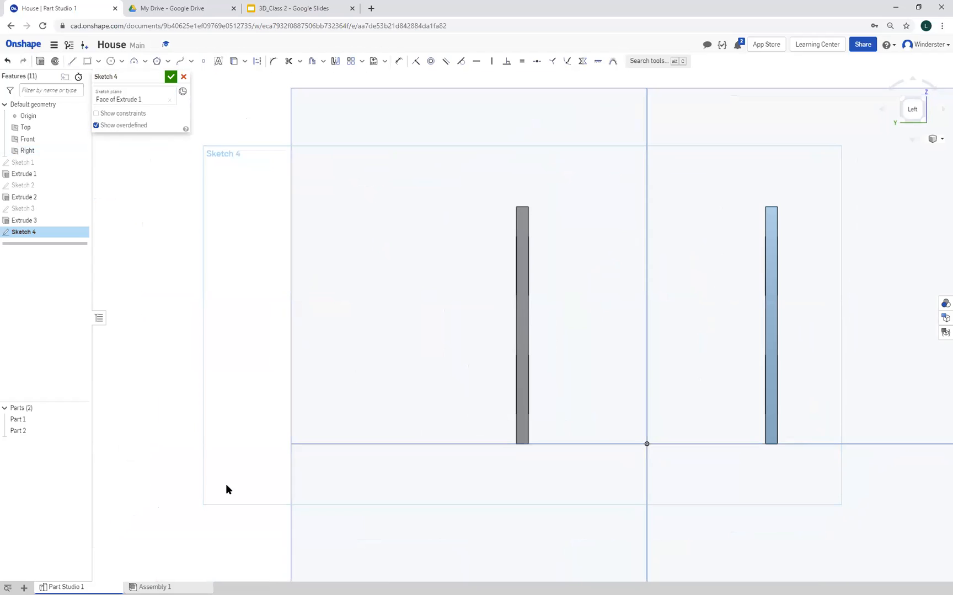
Draw a corner rectangle from the grey wall's outer top corner to the blue wall's outer bottom corner, 2.2 by 2 in
{"action": "left_click", "coordinate": [87, 61]}
{"action": "left_click", "coordinate": [514, 206]}
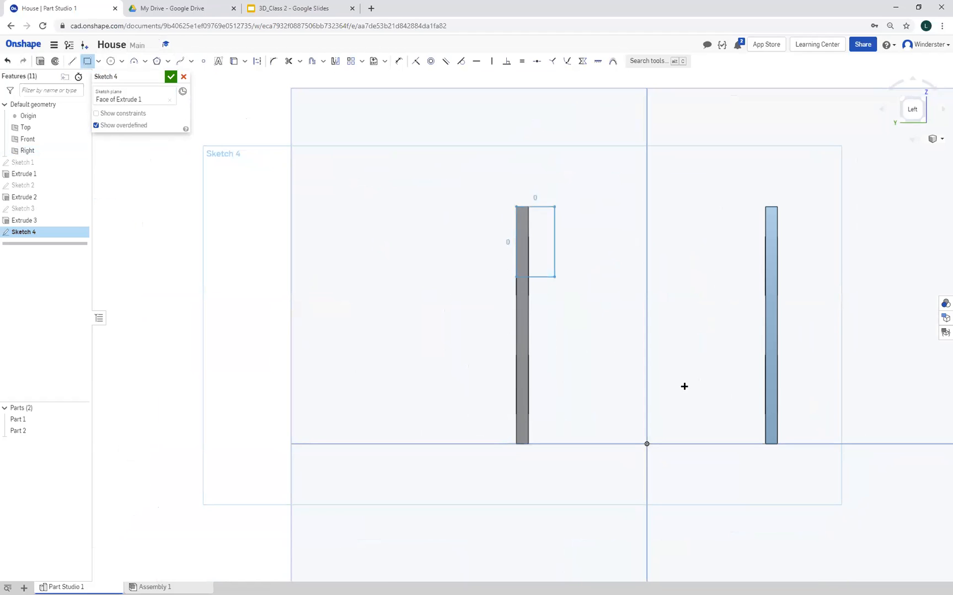
{"action": "left_click", "coordinate": [777, 443]}
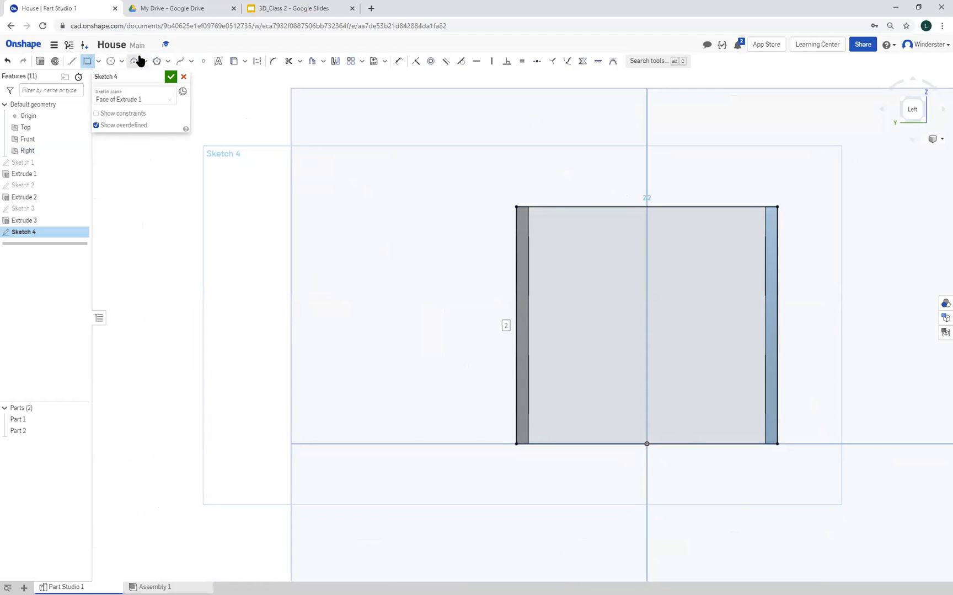
Draw a vertical construction centreline about 3.04 in long from the origin up past the rectangle's top edge
{"action": "left_click", "coordinate": [74, 61]}
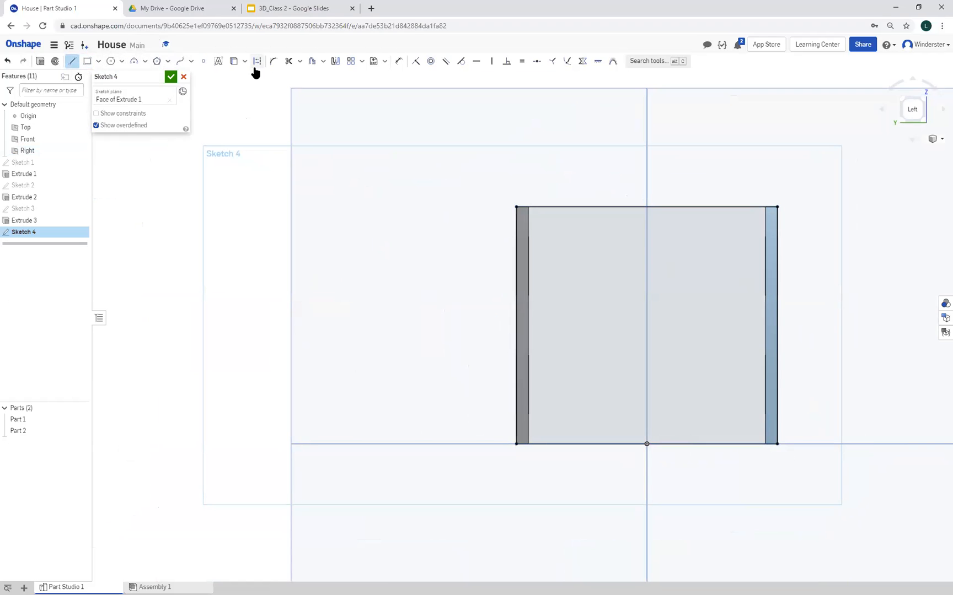
{"action": "middle_click_drag", "start_coordinate": [266, 127], "coordinate": [160, 200]}
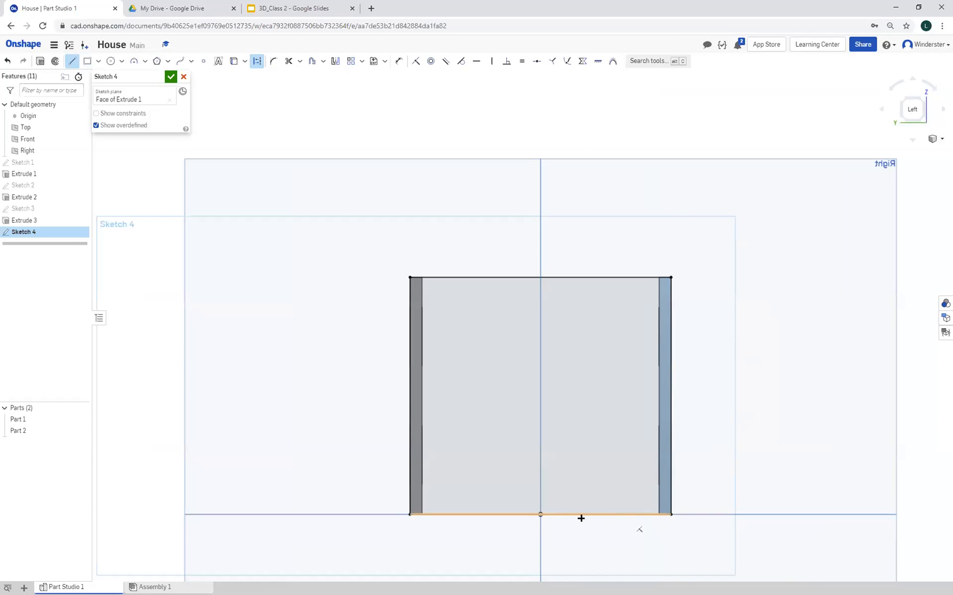
{"action": "left_click", "coordinate": [540, 515]}
{"action": "left_click", "coordinate": [540, 154]}
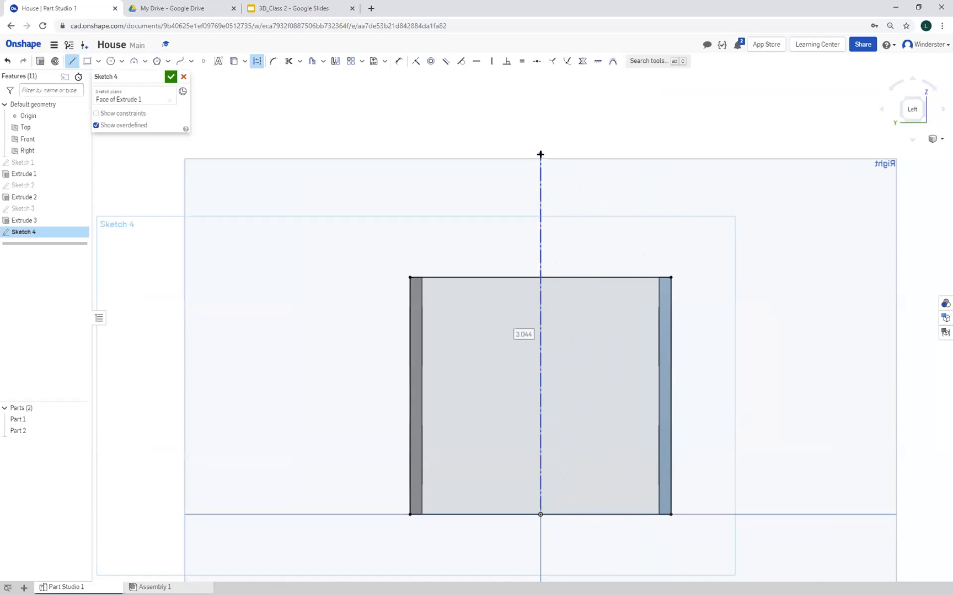
Finish the vertical construction centreline at its upper end and switch back to the Line tool
{"action": "right_click", "coordinate": [671, 208]}
{"action": "left_click", "coordinate": [679, 215]}
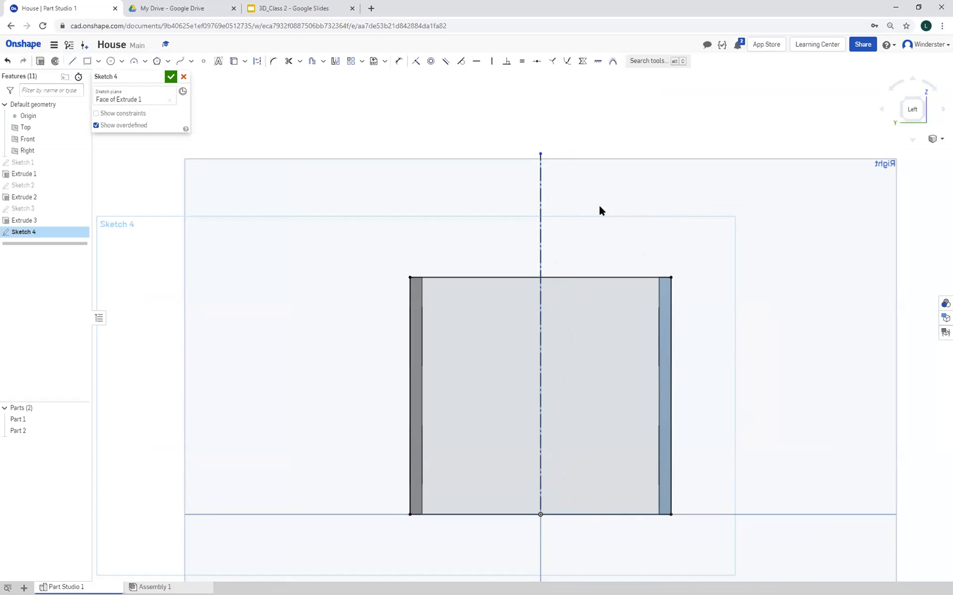
{"action": "left_click", "coordinate": [74, 61]}
{"action": "left_click", "coordinate": [73, 61]}
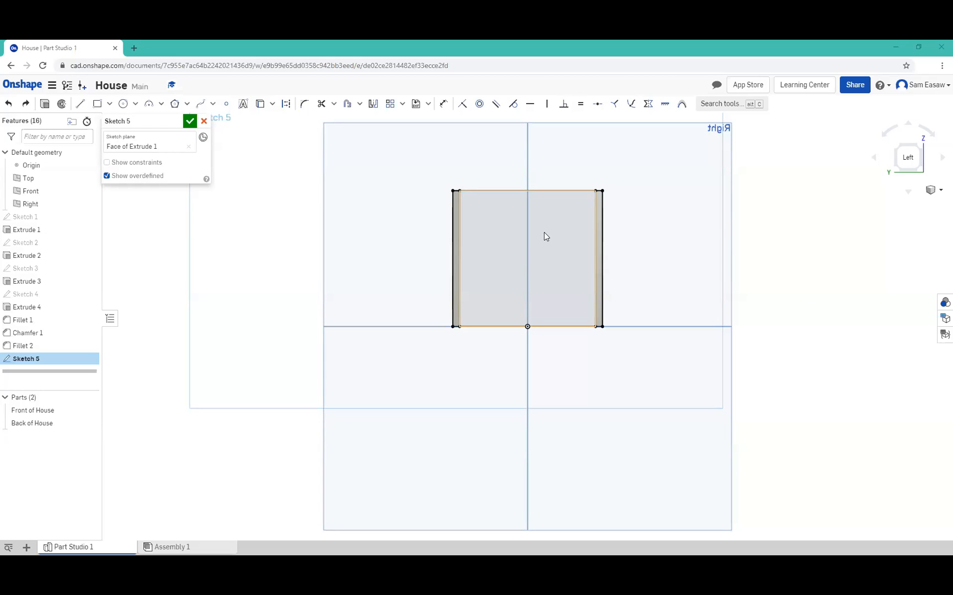
{"action": "left_click", "coordinate": [525, 325]}
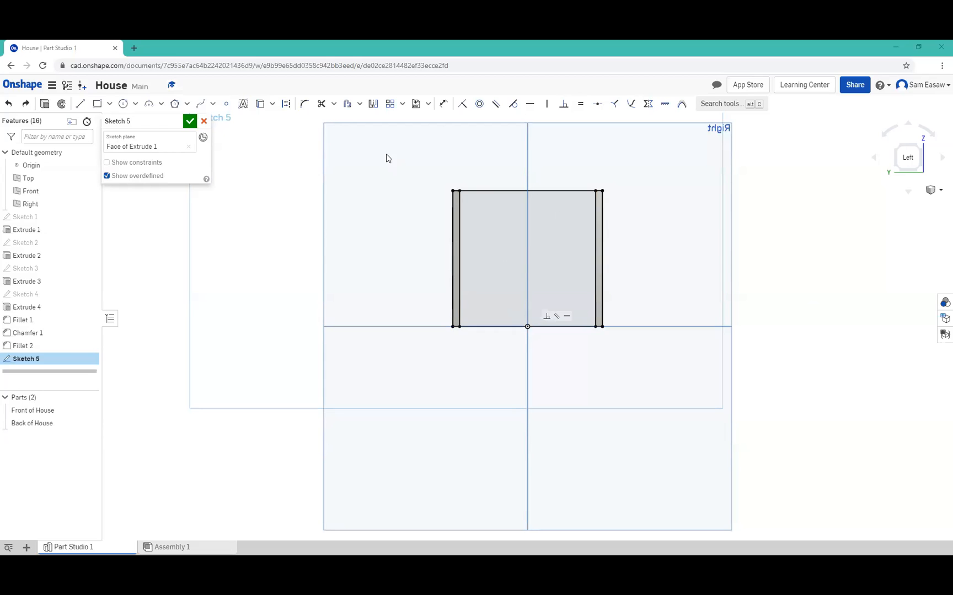
{"action": "left_click", "coordinate": [282, 105]}
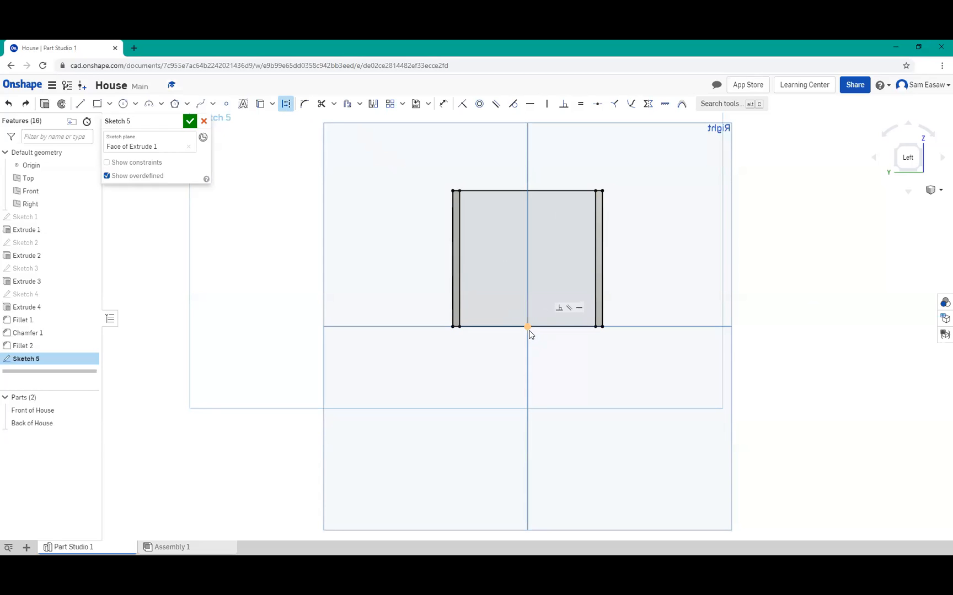
{"action": "left_click", "coordinate": [528, 327]}
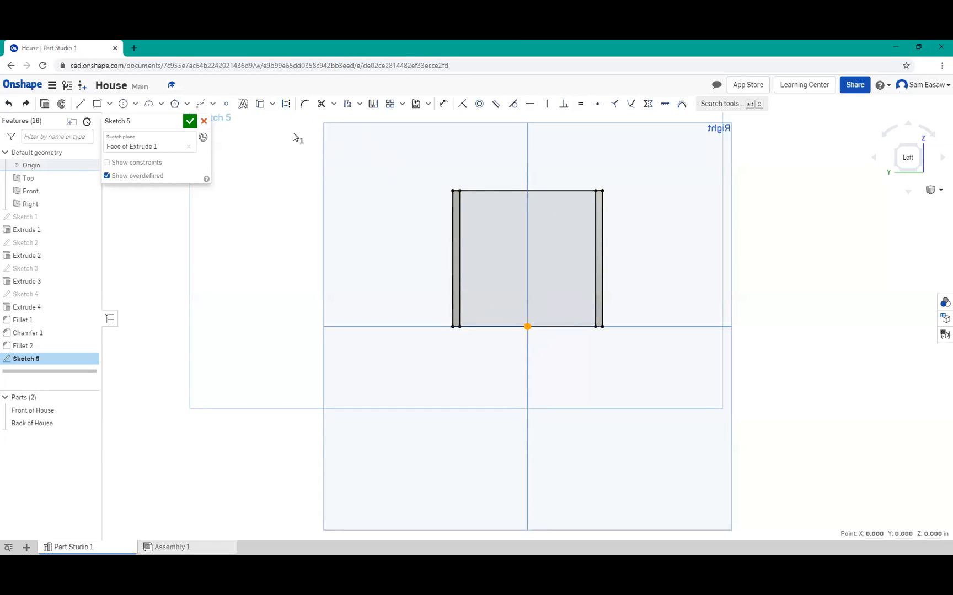
Draw a vertical construction centreline from the origin to the rectangle's top edge, extend it about 1 in above, and accept the sketch
{"action": "left_click", "coordinate": [79, 104]}
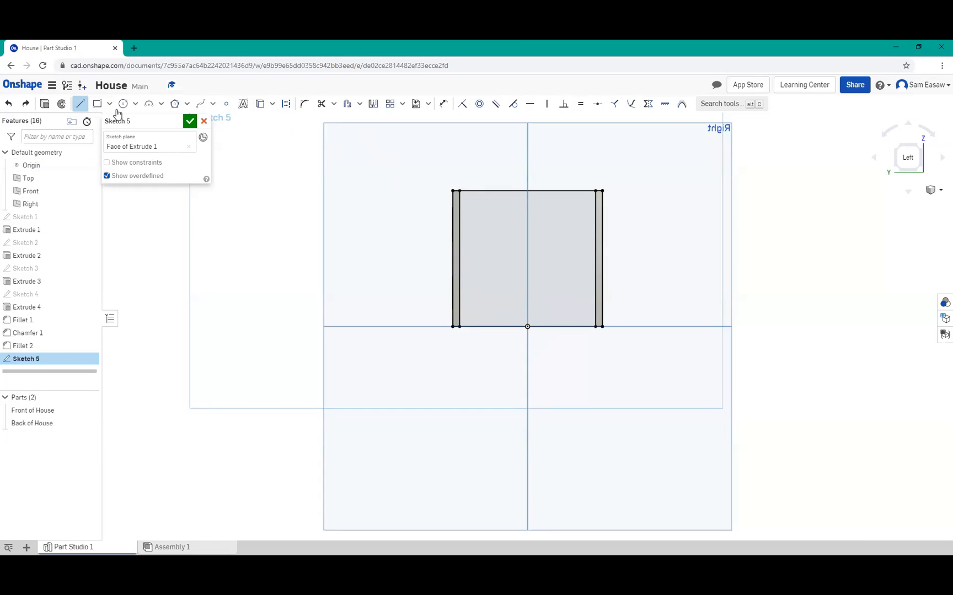
{"action": "left_click", "coordinate": [286, 104]}
{"action": "left_click", "coordinate": [528, 326]}
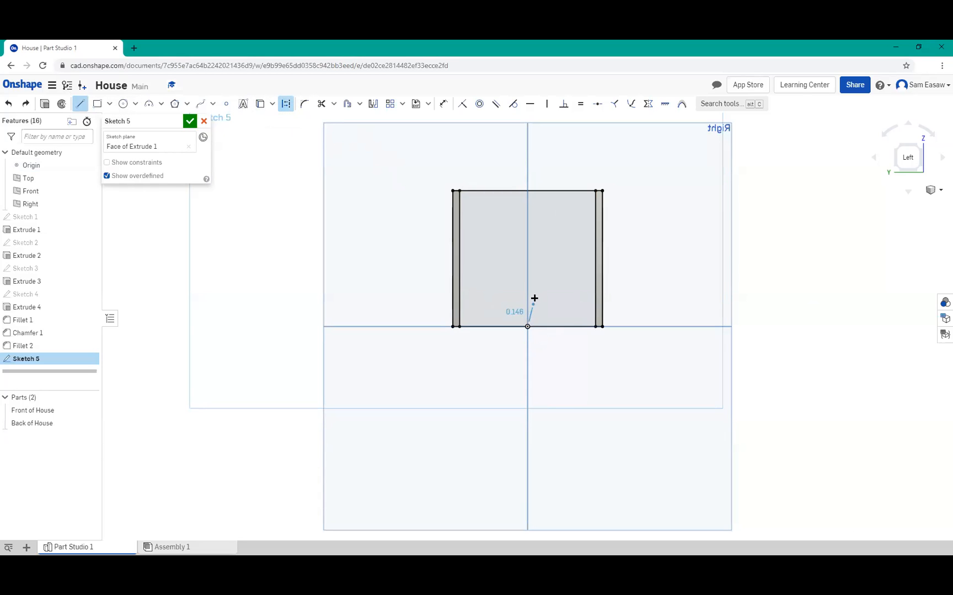
{"action": "left_click", "coordinate": [528, 190]}
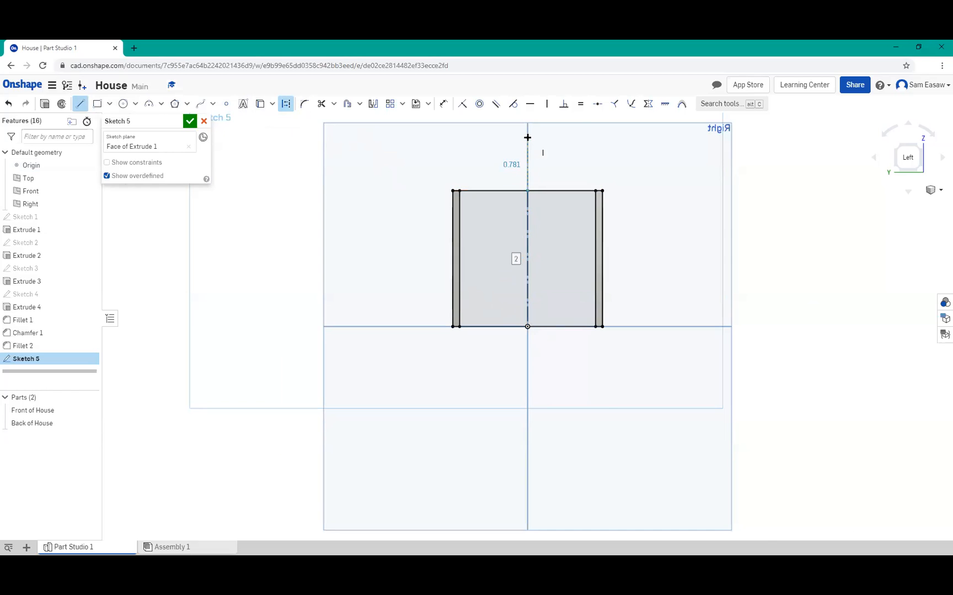
{"action": "scroll", "coordinate": [527, 139], "scroll_direction": "up", "scroll_amount": 1}
{"action": "scroll", "coordinate": [528, 142], "scroll_direction": "down", "scroll_amount": 1}
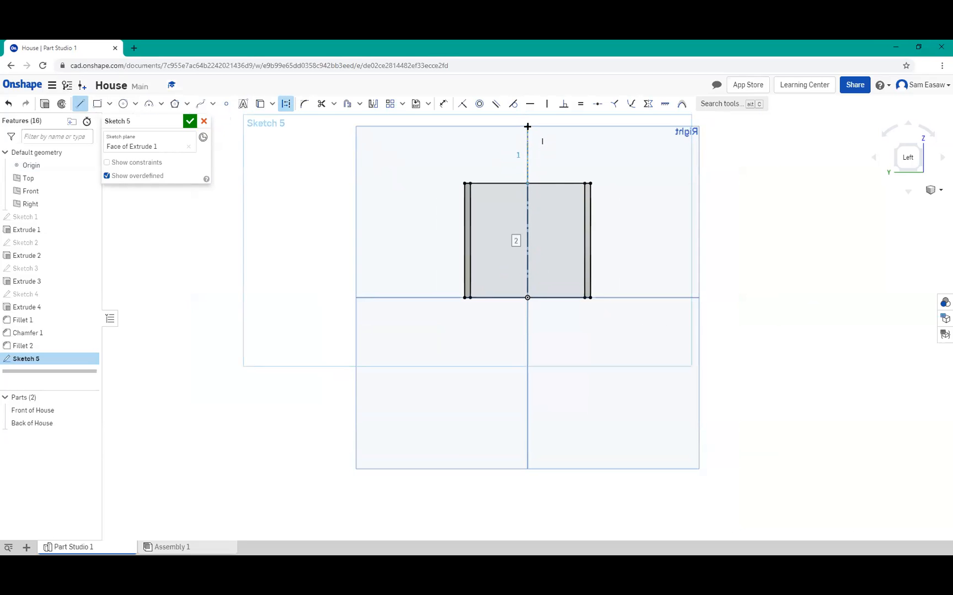
{"action": "left_click", "coordinate": [527, 127]}
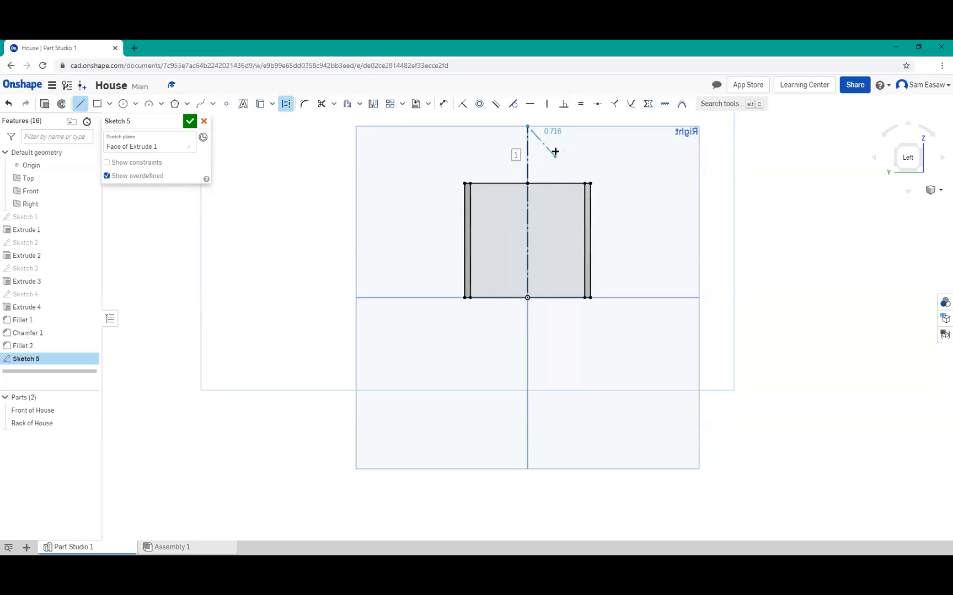
{"action": "left_click", "coordinate": [189, 121]}
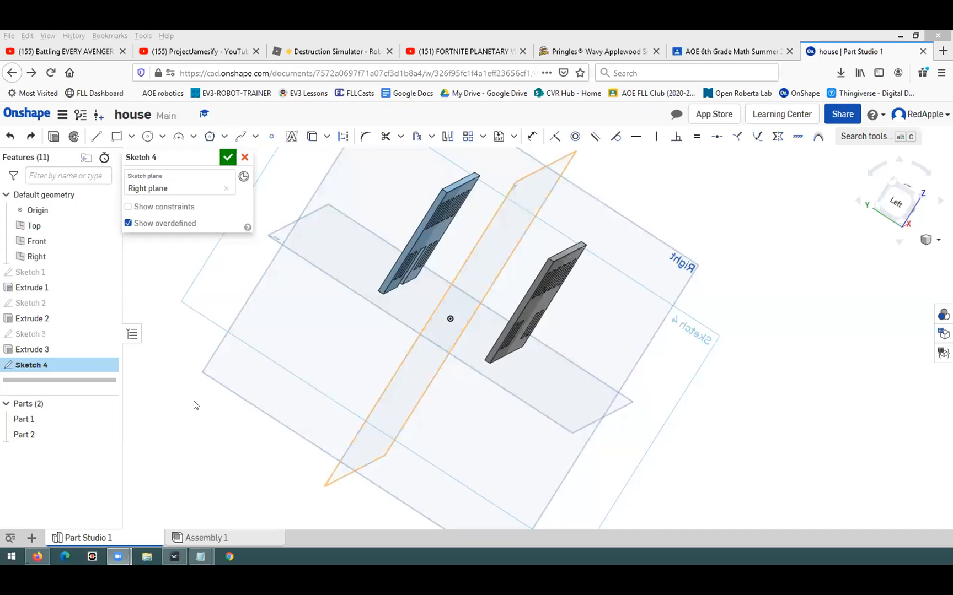
Try to draw a corner rectangle on the Right plane from the blue wall's top corner to the grey wall's bottom corner
{"action": "right_click_drag", "start_coordinate": [194, 401], "coordinate": [202, 445]}
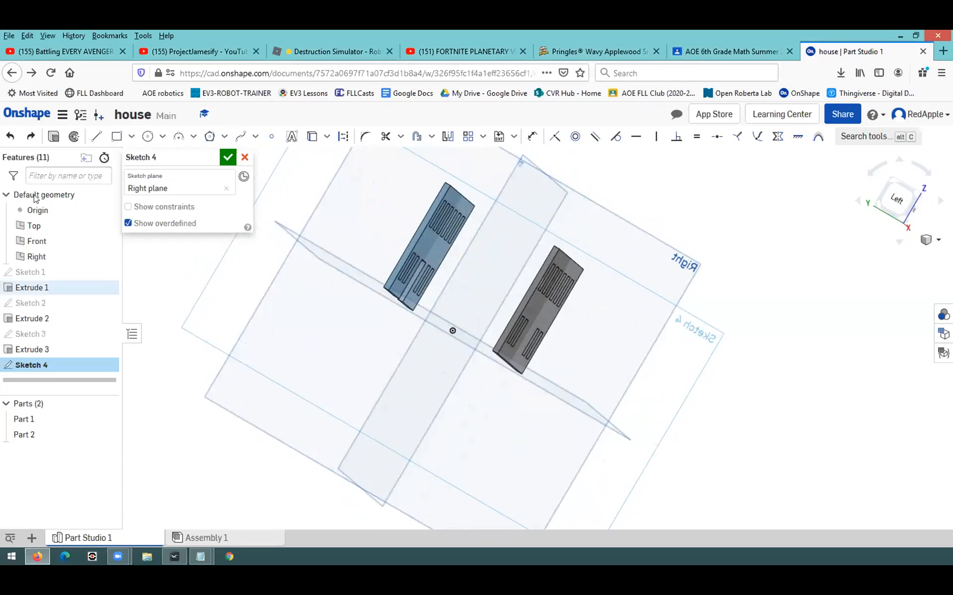
{"action": "left_click", "coordinate": [116, 136]}
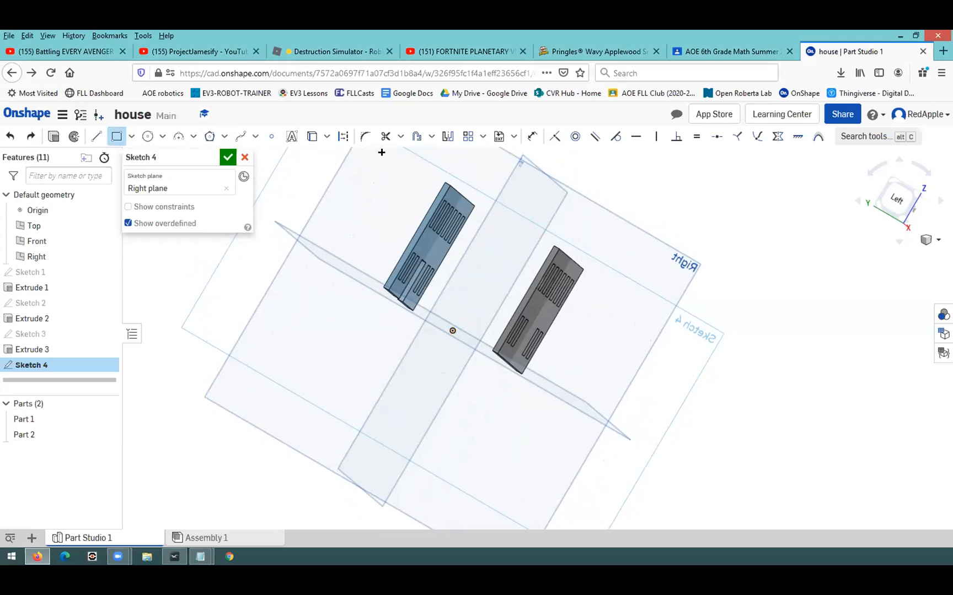
{"action": "left_click", "coordinate": [445, 185]}
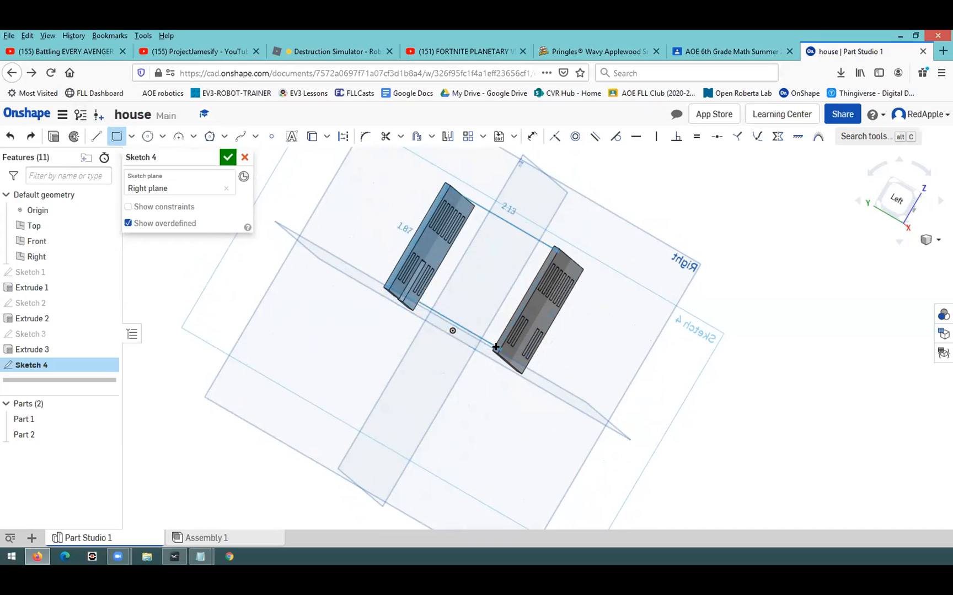
Leave and reopen the house document, and delete Sketch 4 on the Right plane
{"action": "left_click", "coordinate": [13, 73]}
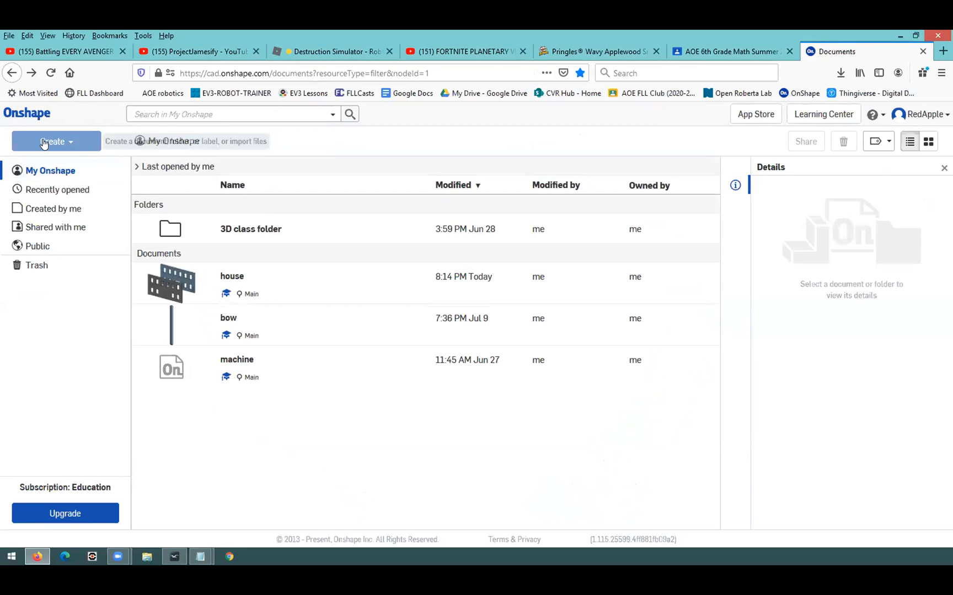
{"action": "left_click", "coordinate": [229, 280]}
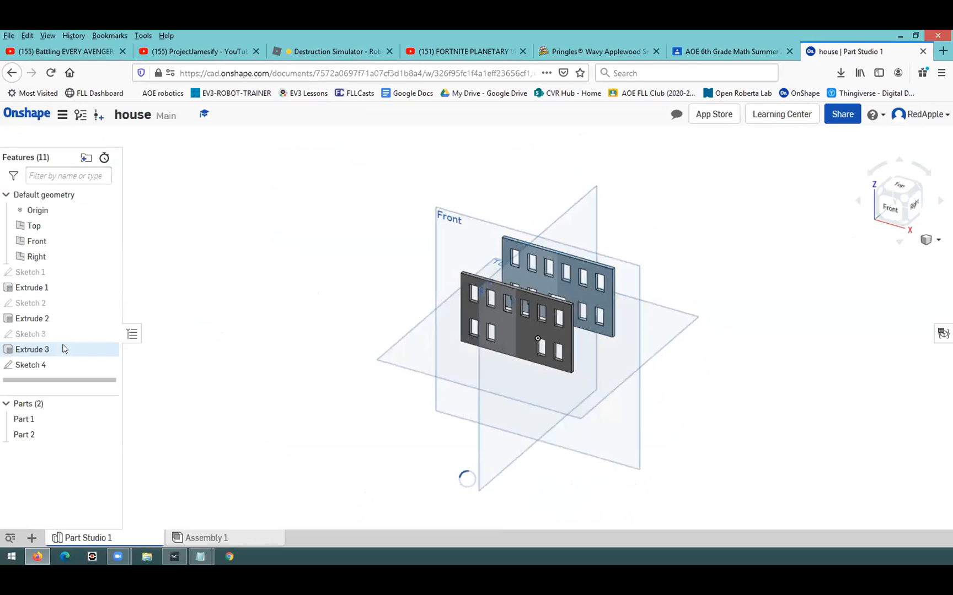
{"action": "right_click", "coordinate": [44, 365]}
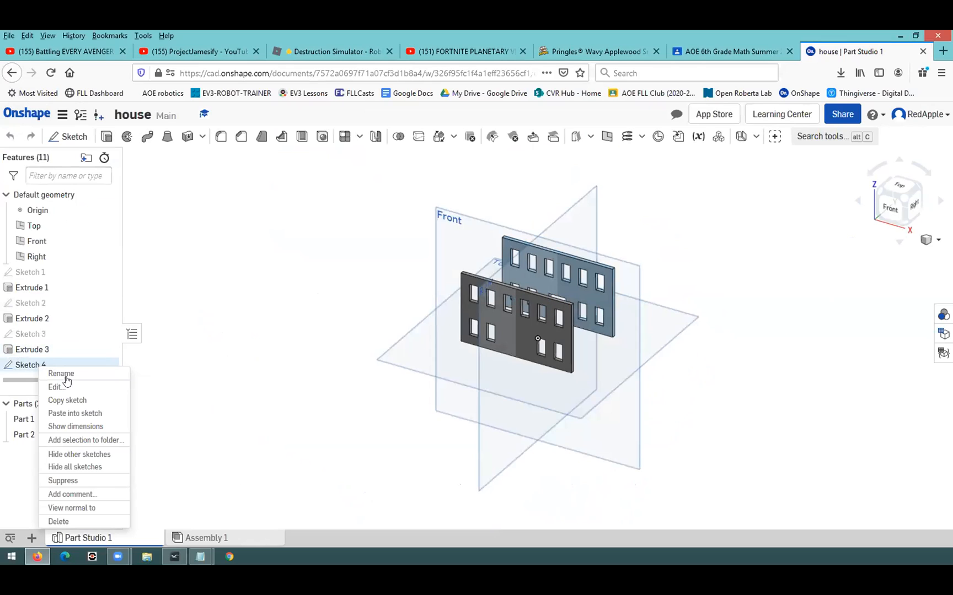
{"action": "left_click", "coordinate": [93, 521]}
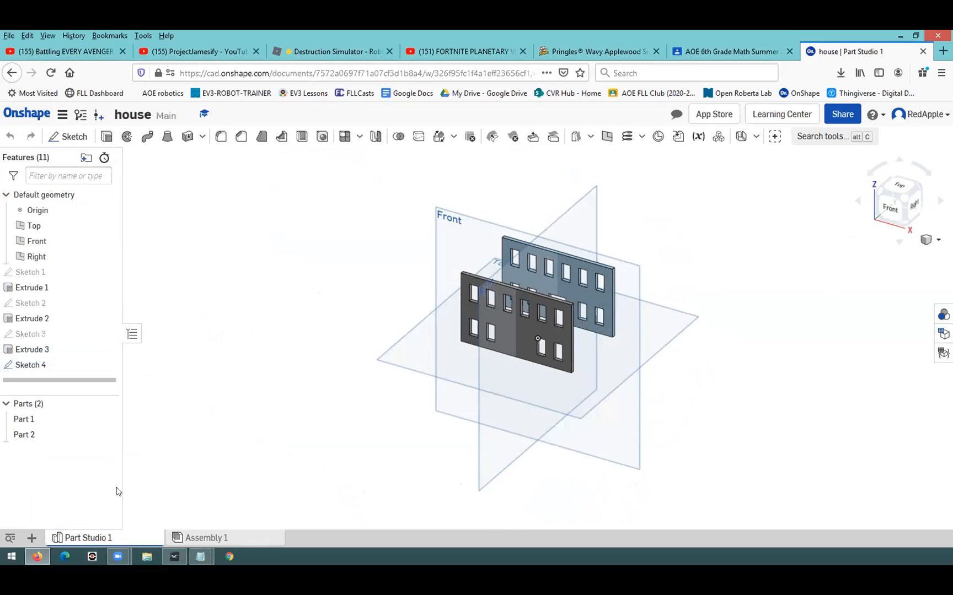
Start a new sketch on the narrow end face of the grey wall
{"action": "mouse_move", "coordinate": [261, 449]}
{"action": "right_mouse_down"}
{"action": "mouse_move", "coordinate": [313, 457]}
{"action": "mouse_move", "coordinate": [304, 471]}
{"action": "mouse_move", "coordinate": [310, 459]}
{"action": "right_mouse_up"}
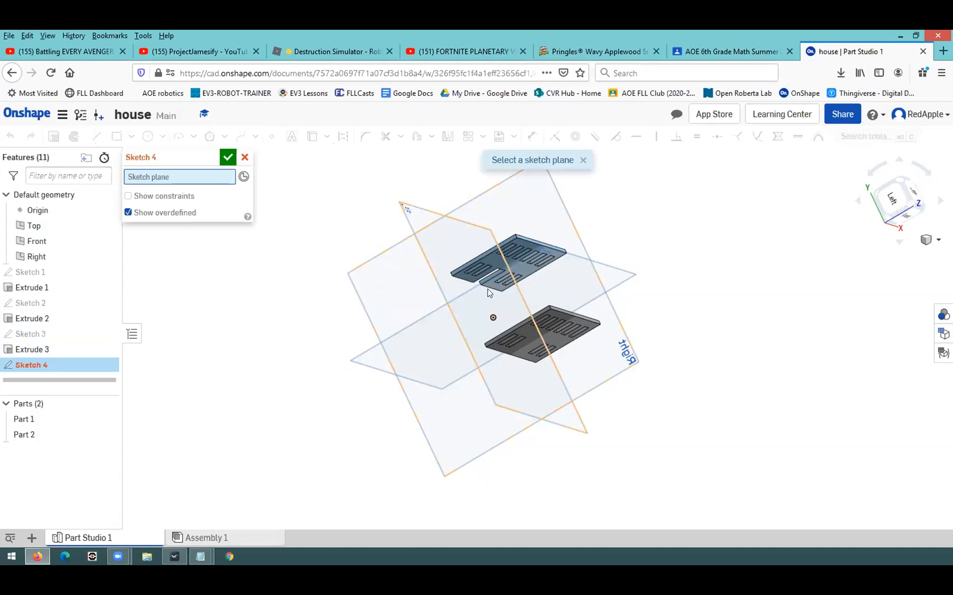
{"action": "scroll", "coordinate": [499, 323], "scroll_direction": "up", "scroll_amount": 6}
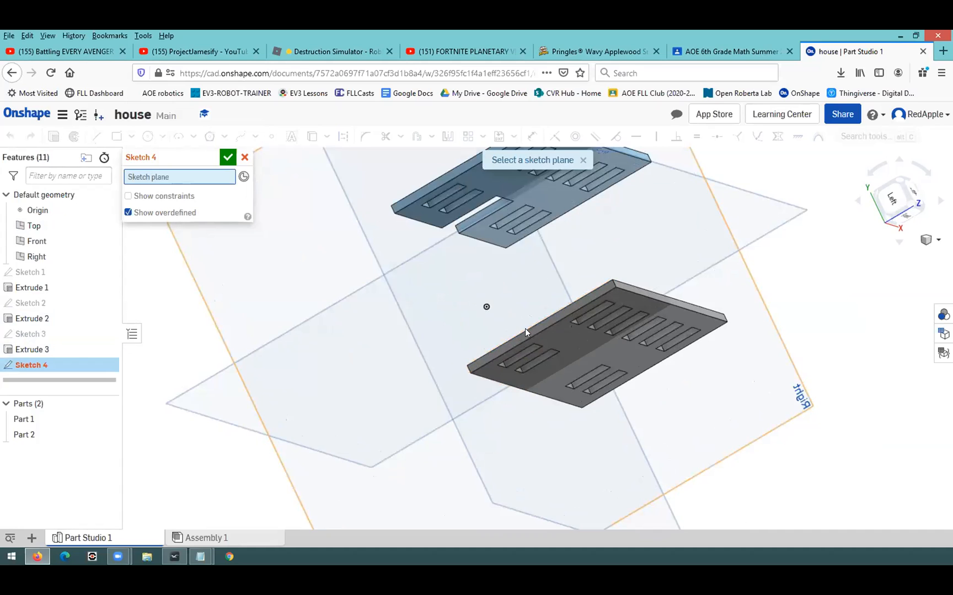
{"action": "left_click", "coordinate": [525, 328]}
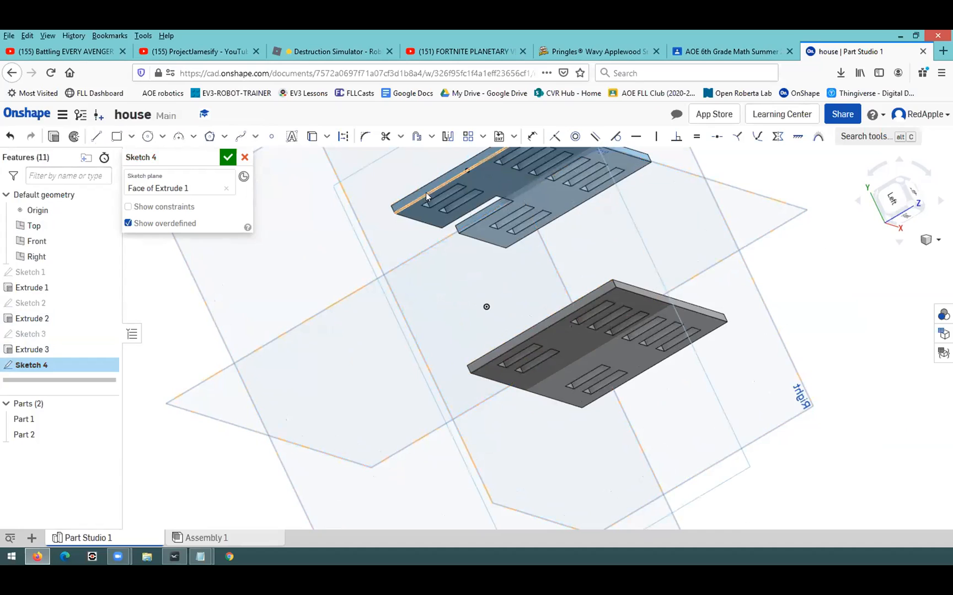
Draw a 2.2 in wide corner rectangle from the grey wall's outer edge, short of its top, to the blue wall's outer bottom corner
{"action": "left_click", "coordinate": [110, 141]}
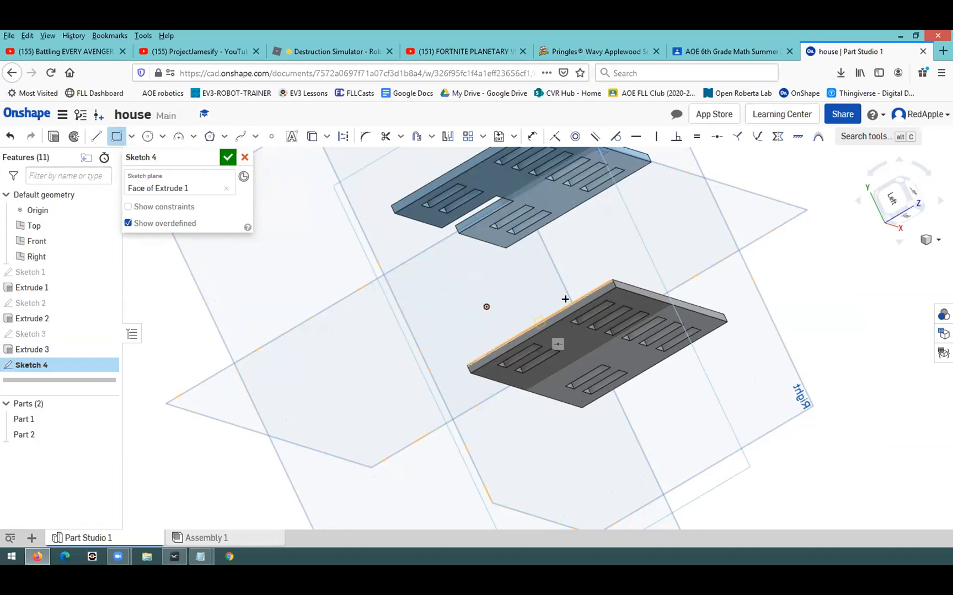
{"action": "left_click", "coordinate": [594, 295]}
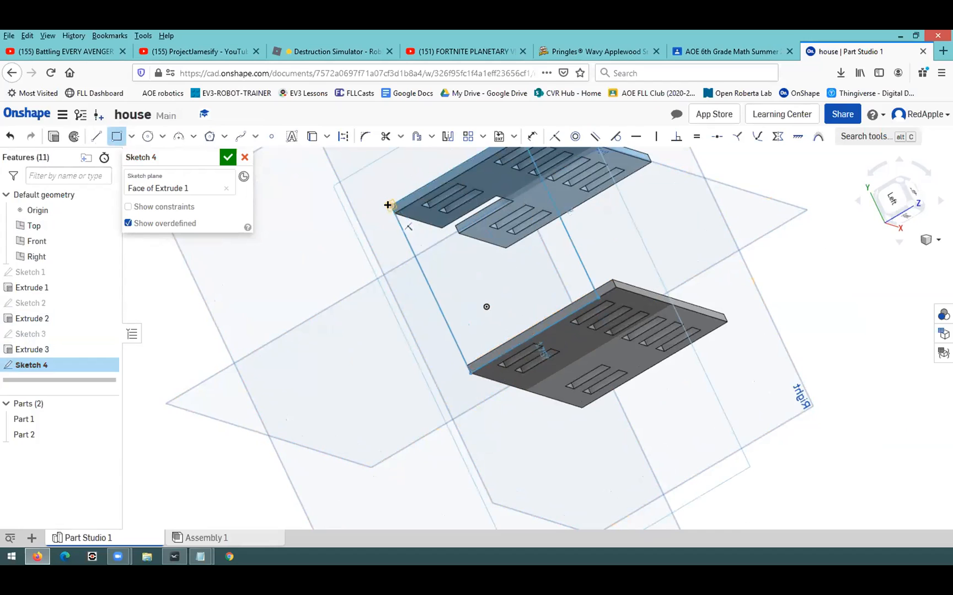
{"action": "left_click", "coordinate": [389, 206]}
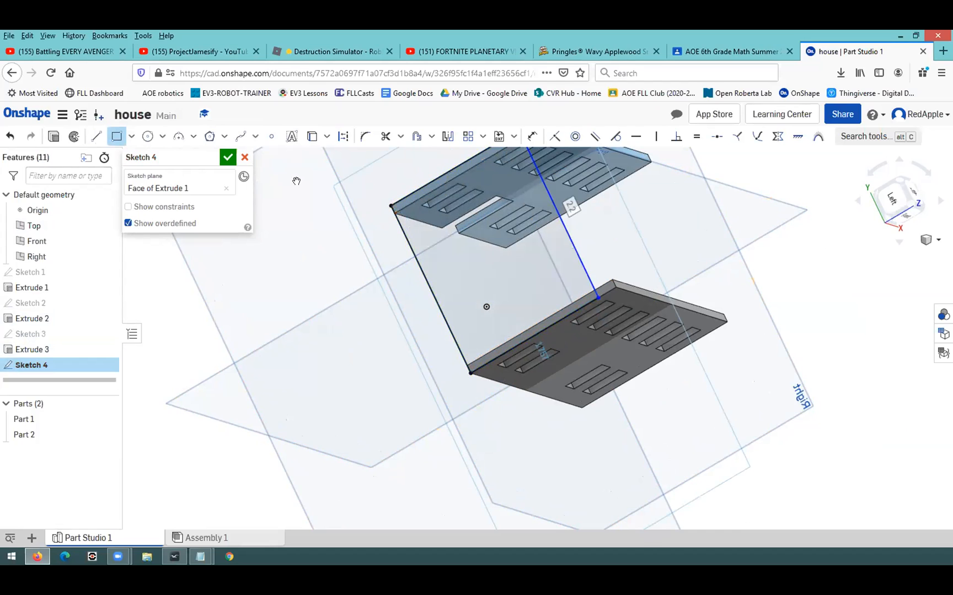
Leave and return to the house document, reopen Sketch 4 for editing, and view it normal to the sketch plane
{"action": "left_click", "coordinate": [11, 79]}
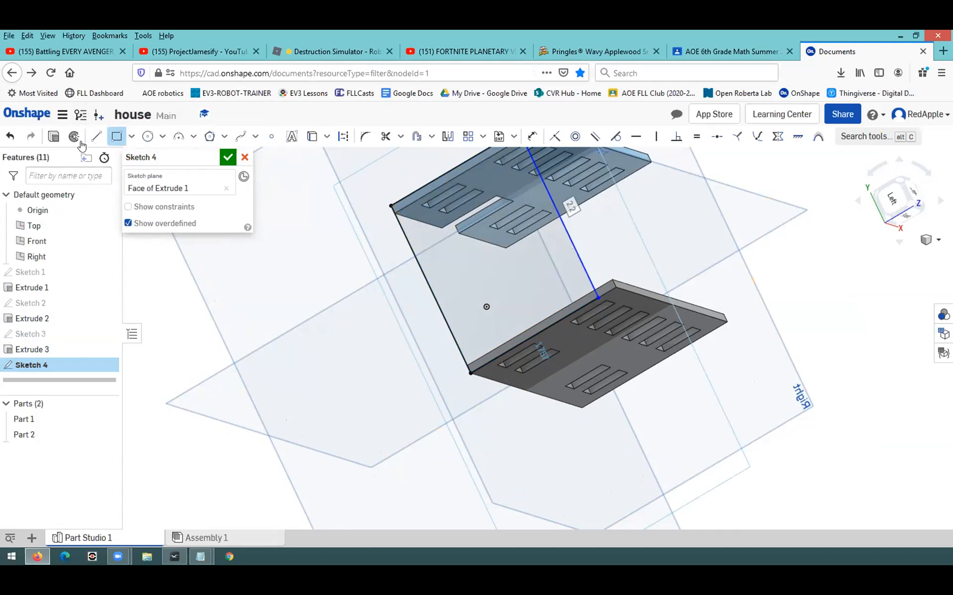
{"action": "left_click", "coordinate": [31, 73]}
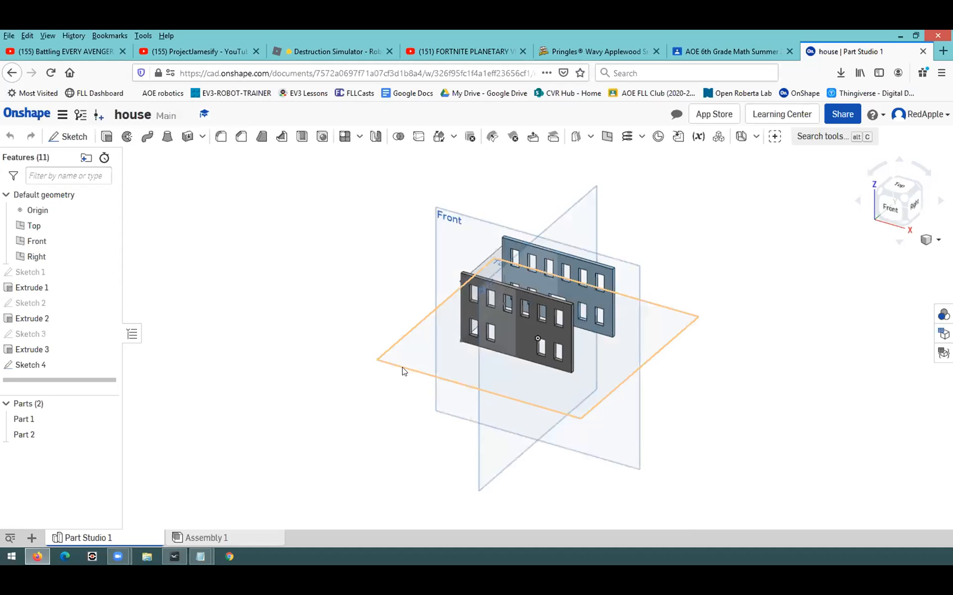
{"action": "right_click_drag", "start_coordinate": [401, 367], "coordinate": [479, 385]}
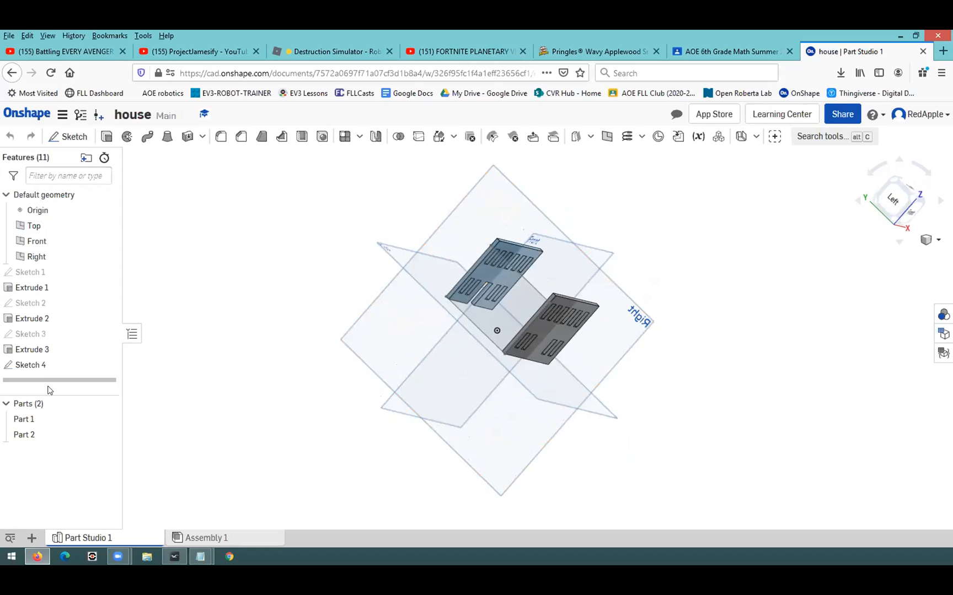
{"action": "left_click", "coordinate": [34, 365]}
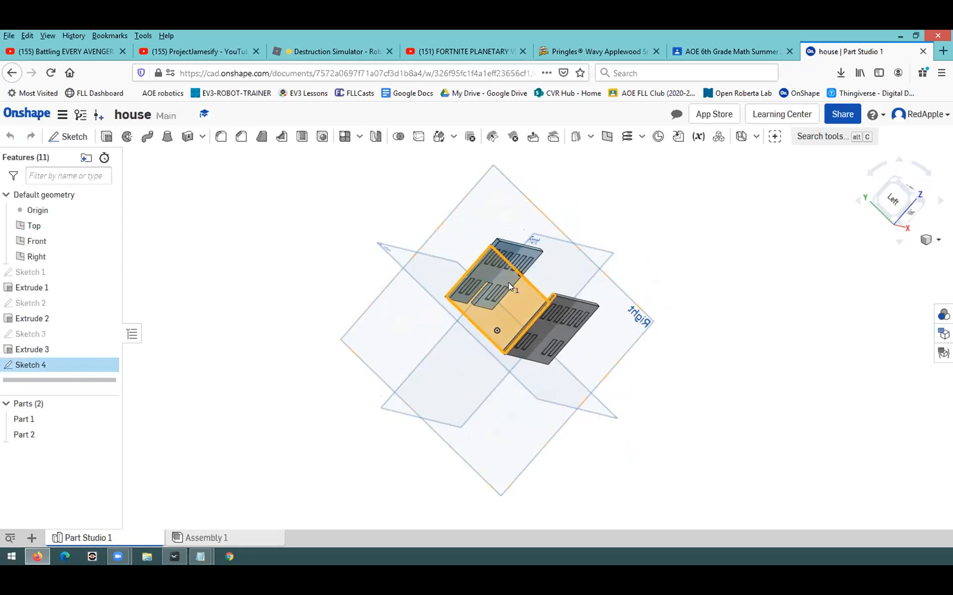
{"action": "double_click", "coordinate": [77, 365]}
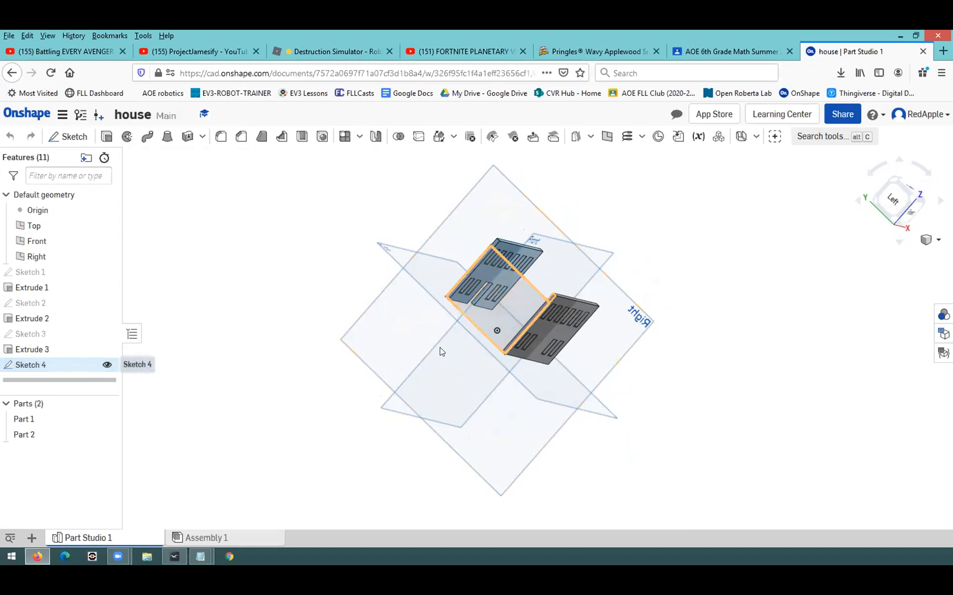
{"action": "right_click", "coordinate": [666, 400]}
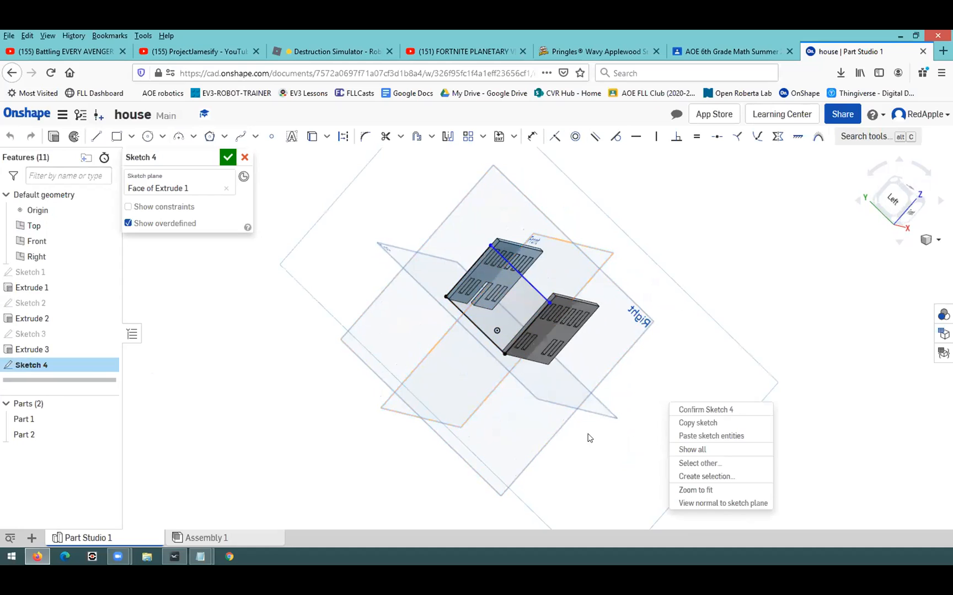
{"action": "left_click", "coordinate": [703, 504]}
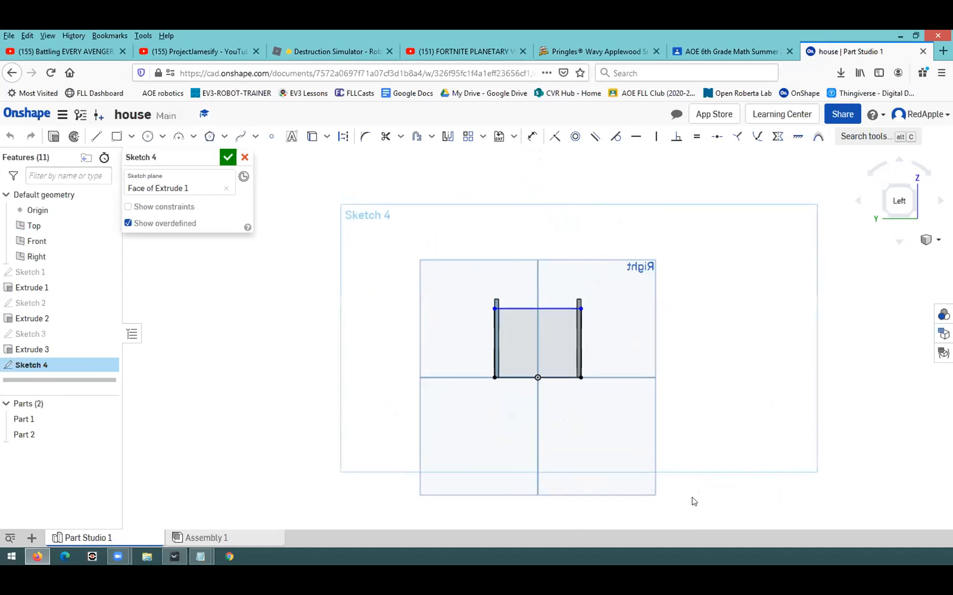
Move the rectangle's upper corner up to the blue wall's outer top corner so the top edge meets the wall tops
{"action": "scroll", "coordinate": [587, 392], "scroll_direction": "up", "scroll_amount": 2}
{"action": "scroll", "coordinate": [589, 386], "scroll_direction": "up", "scroll_amount": 2}
{"action": "scroll", "coordinate": [495, 328], "scroll_direction": "up", "scroll_amount": 4}
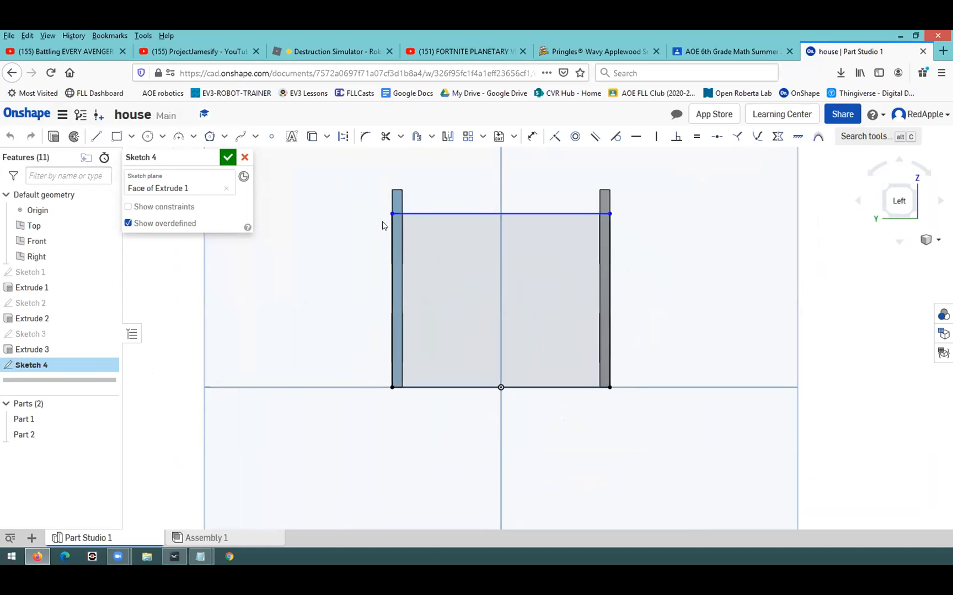
{"action": "left_click_drag", "start_coordinate": [392, 215], "coordinate": [391, 191]}
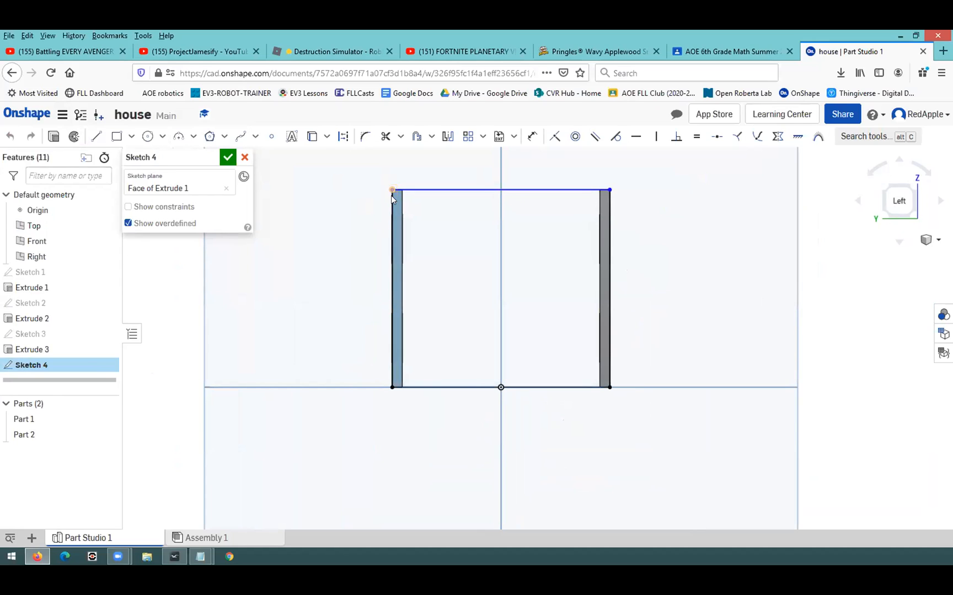
Draw a vertical construction centreline about 2.46 in long from the origin up past the rectangle's top edge, and turn construction mode off
{"action": "left_click", "coordinate": [96, 136]}
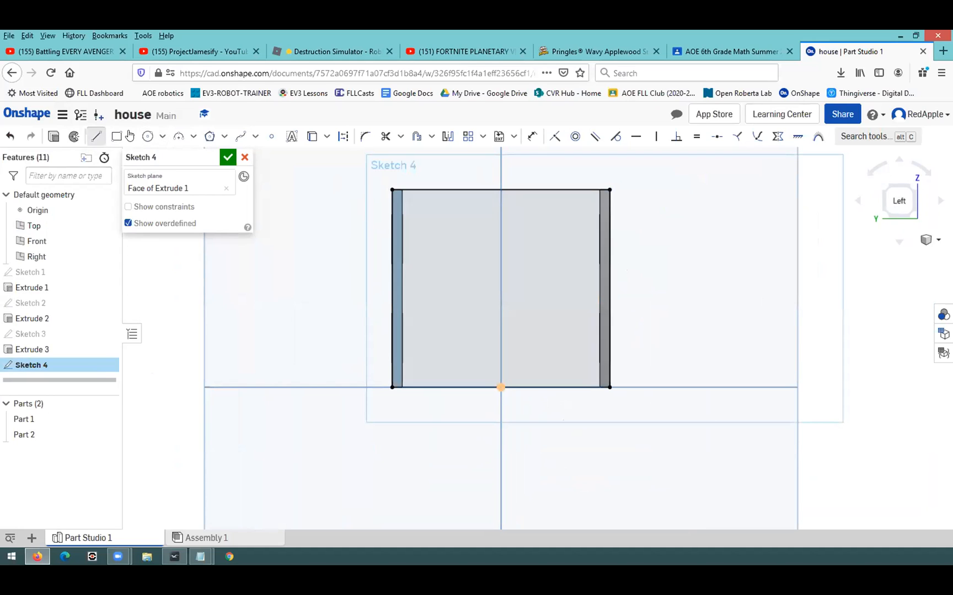
{"action": "left_click", "coordinate": [342, 136]}
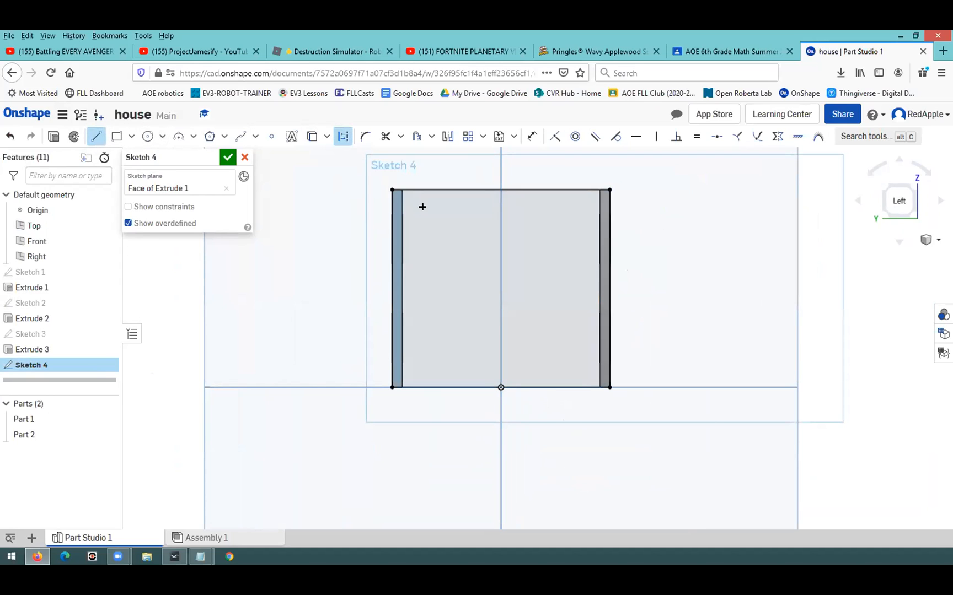
{"action": "left_click", "coordinate": [500, 387]}
{"action": "scroll", "coordinate": [489, 150], "scroll_direction": "up", "scroll_amount": 3}
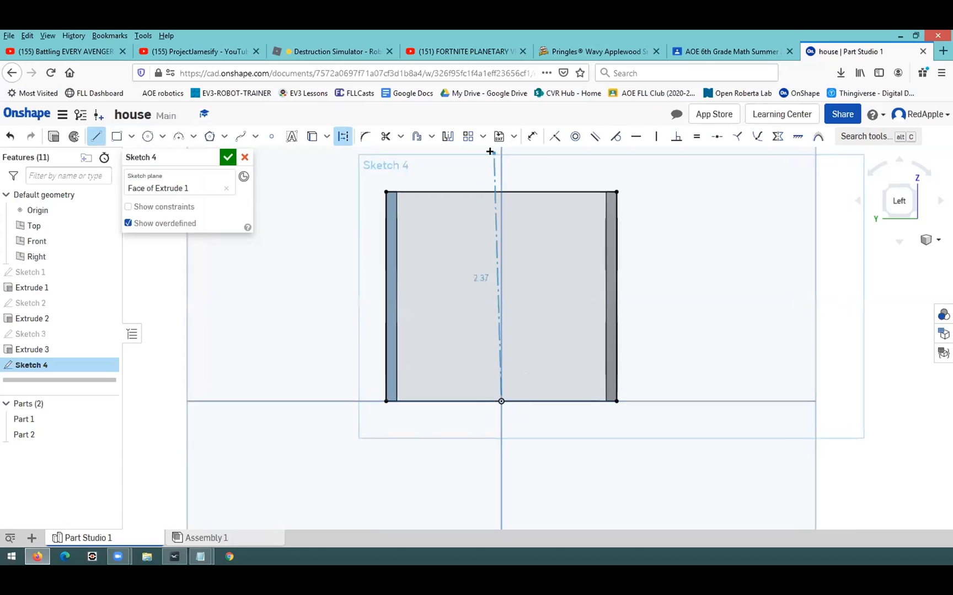
{"action": "scroll", "coordinate": [489, 150], "scroll_direction": "down", "scroll_amount": 4}
{"action": "scroll", "coordinate": [489, 151], "scroll_direction": "down", "scroll_amount": 2}
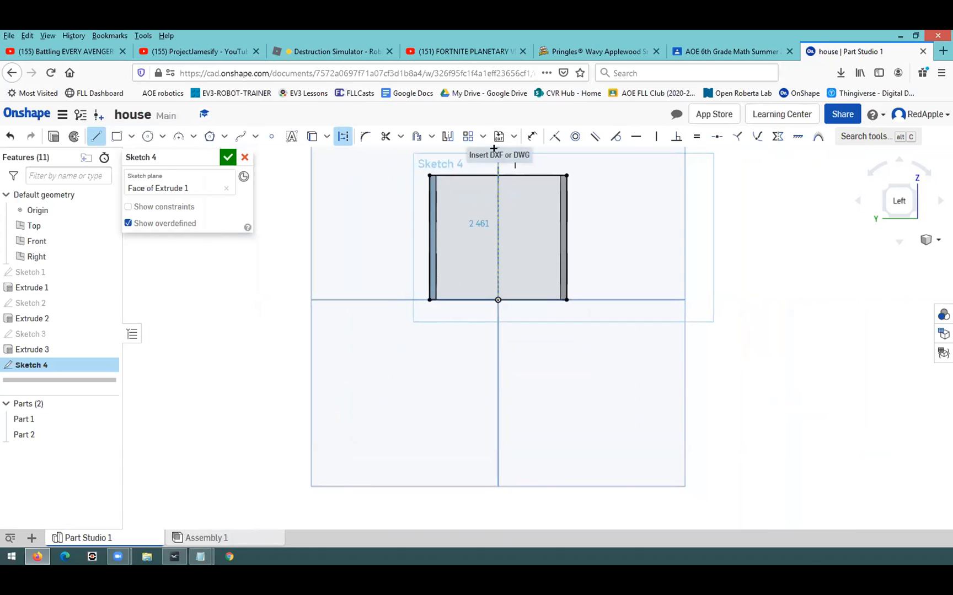
{"action": "scroll", "coordinate": [492, 148], "scroll_direction": "down", "scroll_amount": 4}
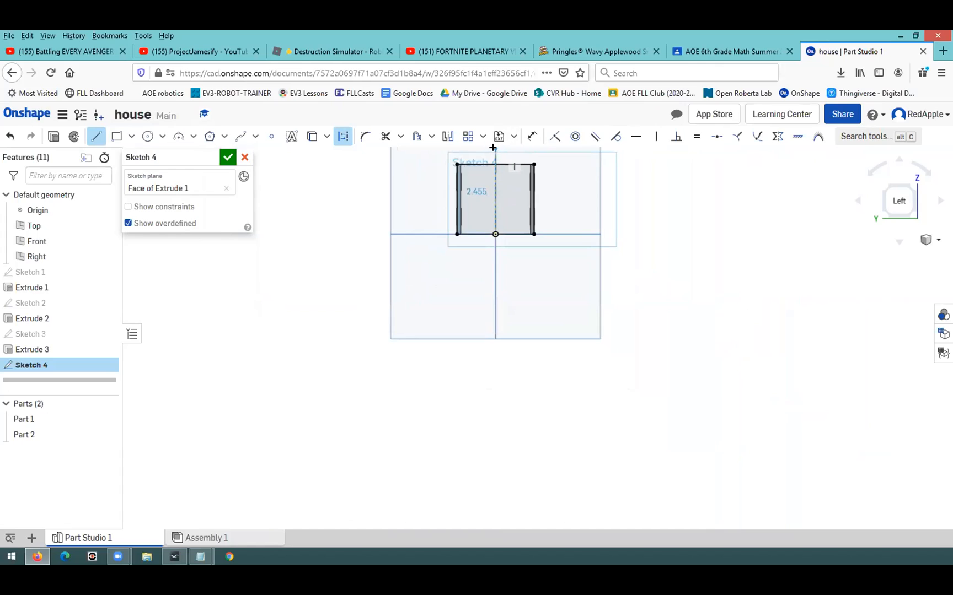
{"action": "left_click", "coordinate": [494, 147]}
{"action": "scroll", "coordinate": [484, 223], "scroll_direction": "up", "scroll_amount": 4}
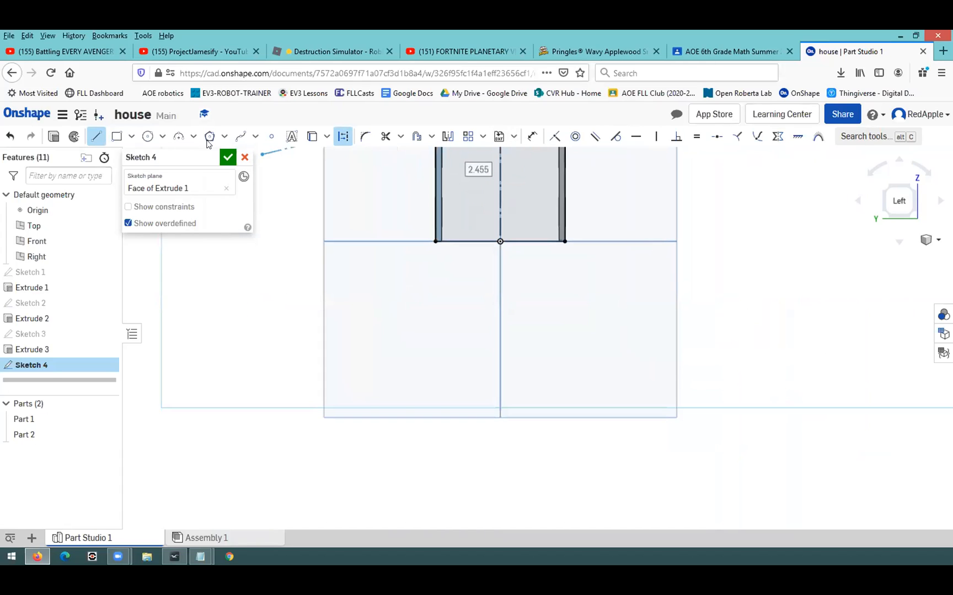
{"action": "left_click", "coordinate": [342, 137]}
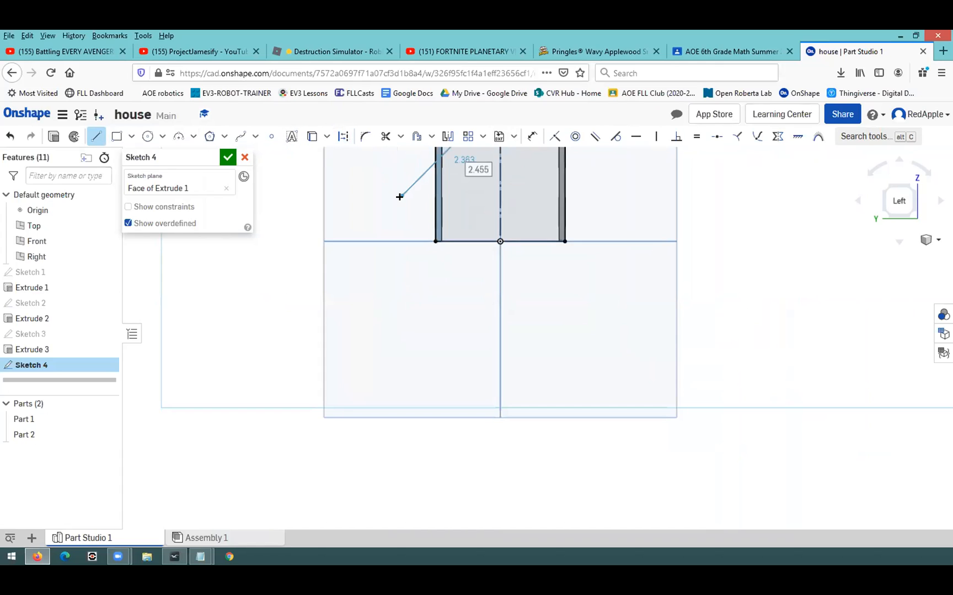
{"action": "scroll", "coordinate": [404, 197], "scroll_direction": "down", "scroll_amount": 3}
{"action": "left_click", "coordinate": [416, 218]}
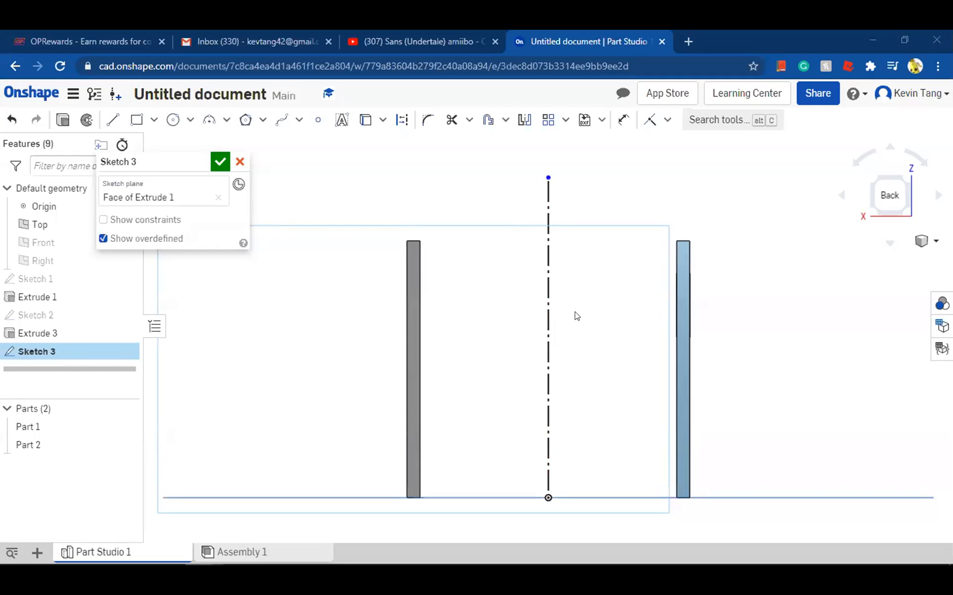
{"action": "left_click", "coordinate": [138, 117]}
{"action": "left_click", "coordinate": [417, 237]}
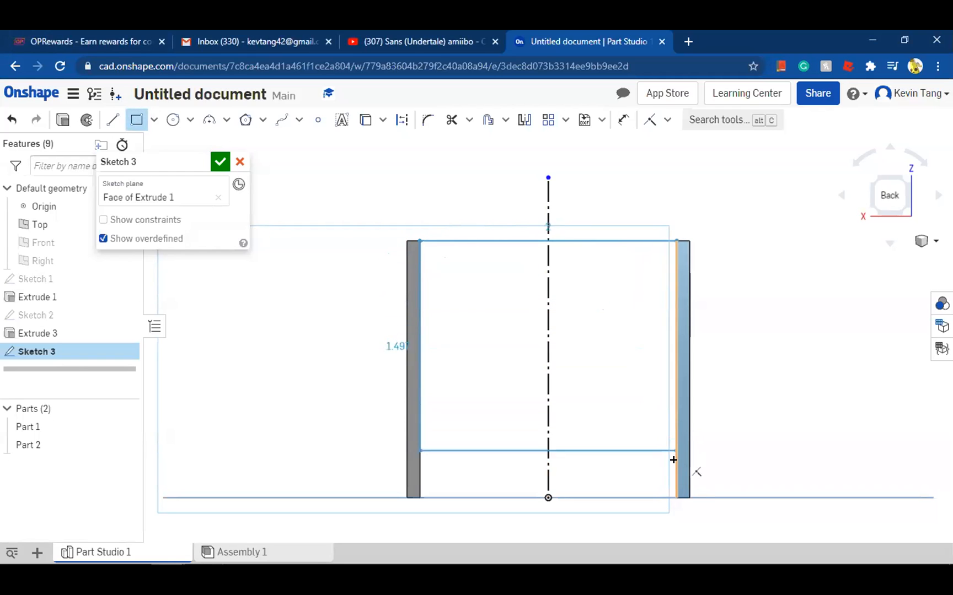
{"action": "left_click", "coordinate": [673, 496]}
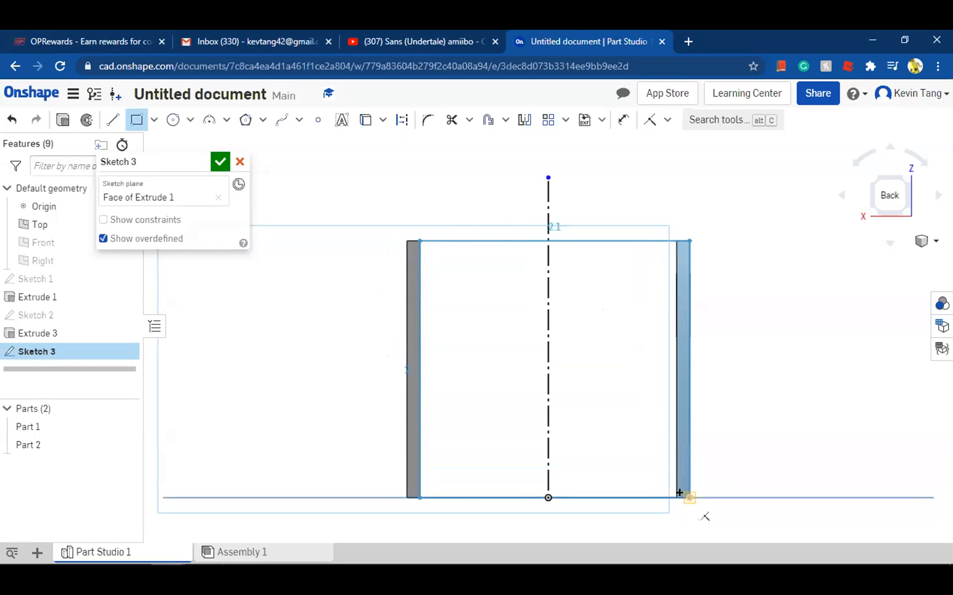
{"action": "key", "text": "Escape"}
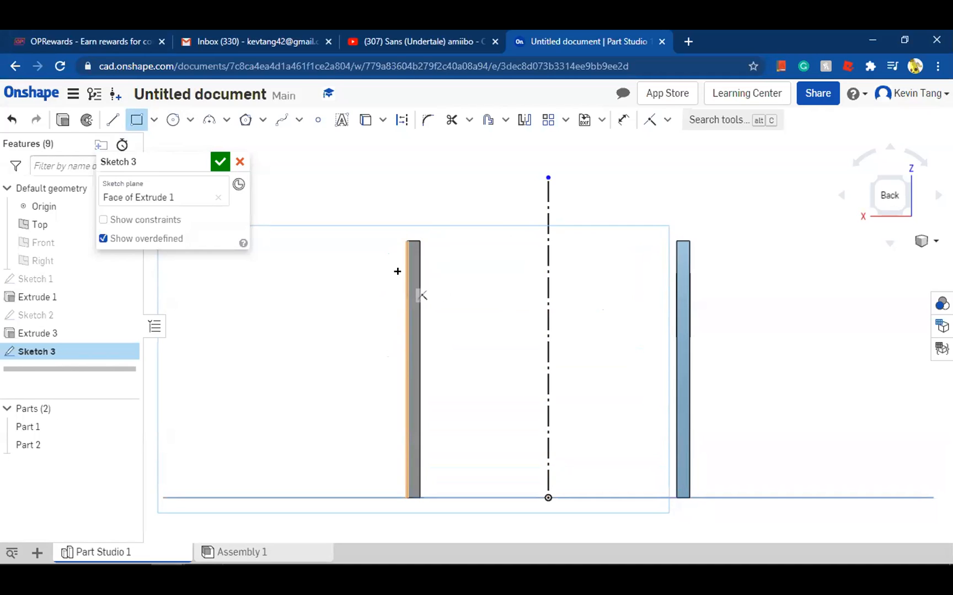
Draw a 2.2 by 2 in corner rectangle from the grey wall's outer top corner to the blue wall's outer bottom corner
{"action": "left_click", "coordinate": [405, 240]}
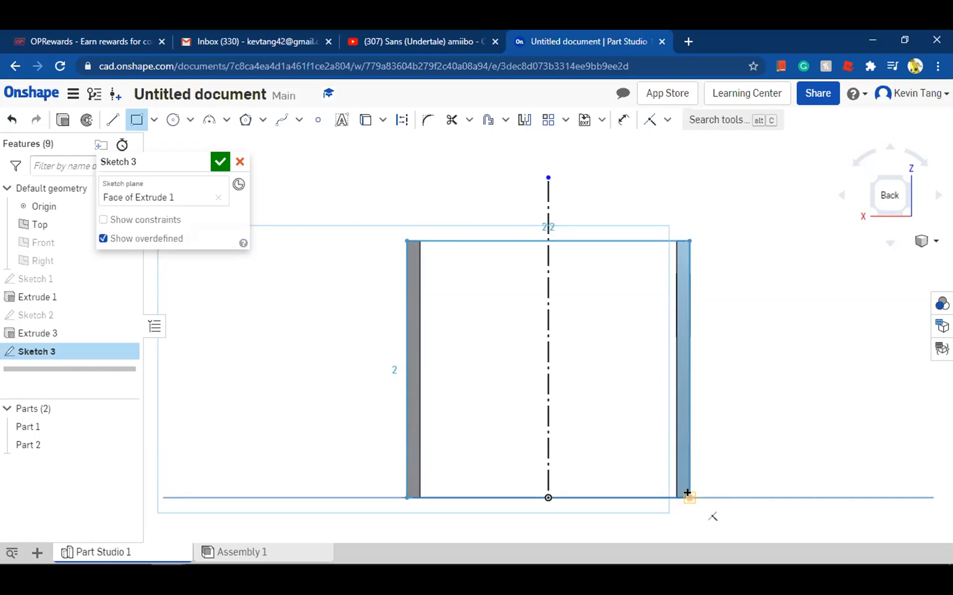
{"action": "left_click", "coordinate": [687, 495]}
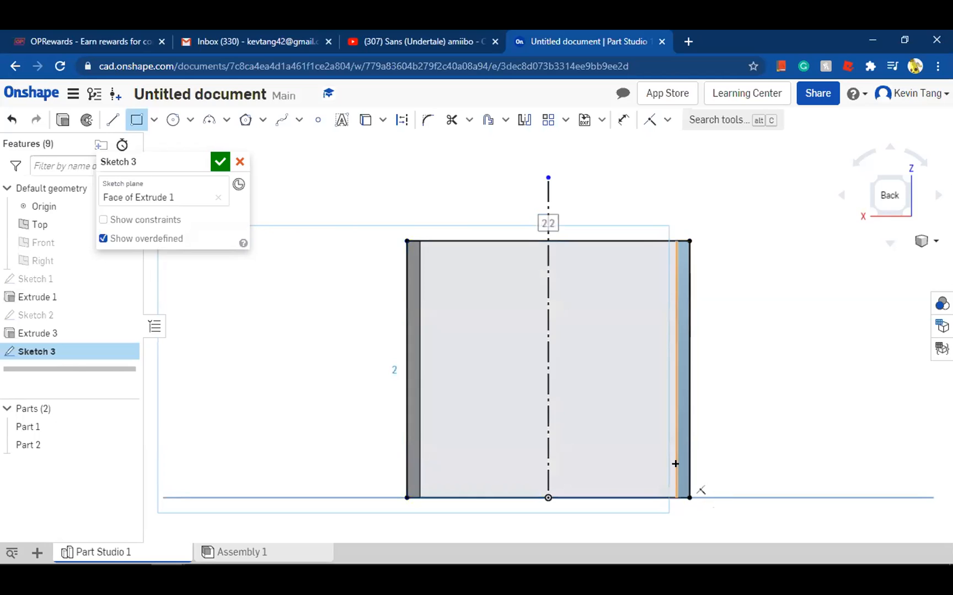
{"action": "key", "text": "Escape"}
{"action": "left_click", "coordinate": [427, 304]}
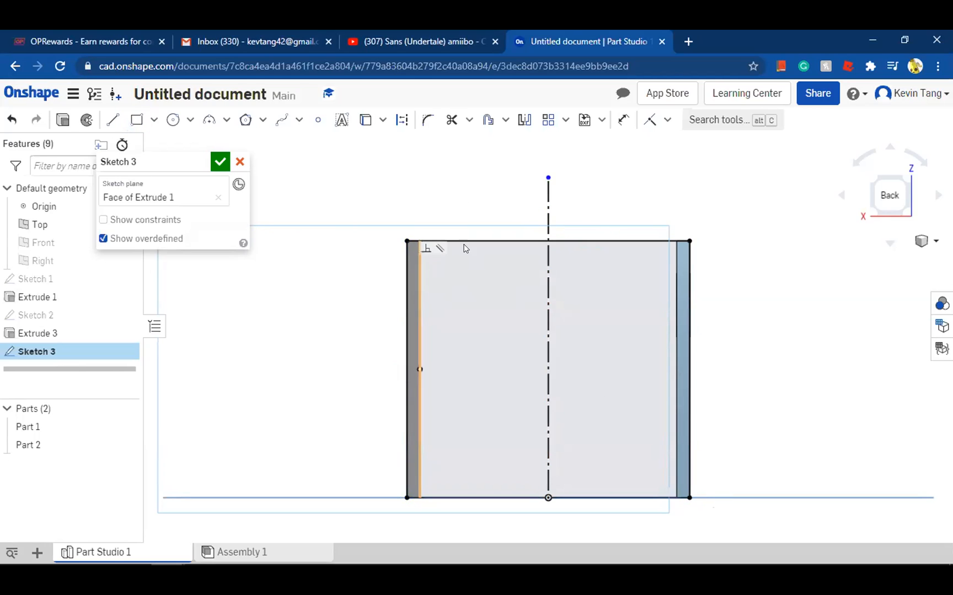
Draw two sloping gable lines from the rectangle's upper corners, meeting at the top end of the construction centreline
{"action": "scroll", "coordinate": [577, 502], "scroll_direction": "down", "scroll_amount": 3}
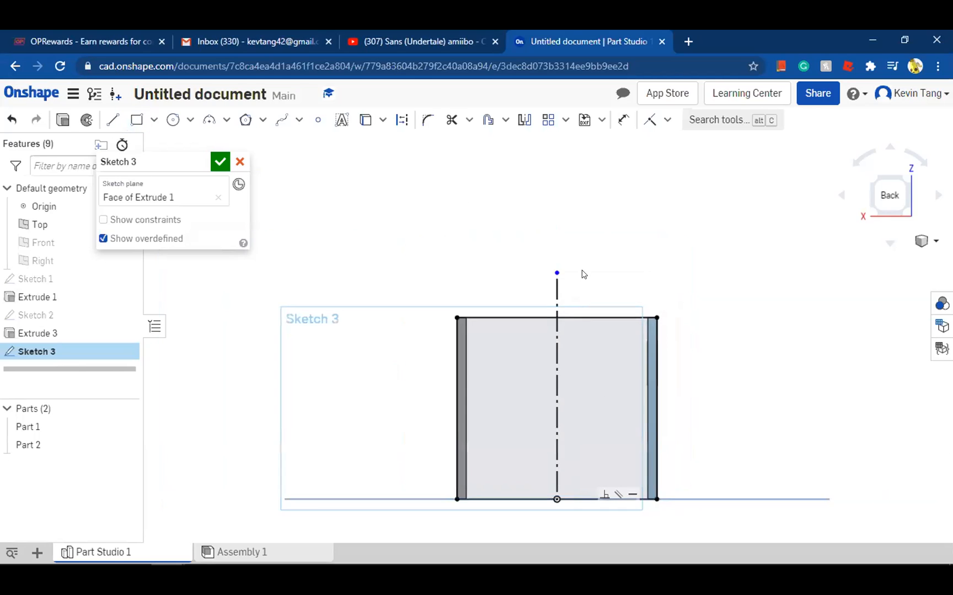
{"action": "left_click", "coordinate": [111, 120]}
{"action": "key", "text": "Escape"}
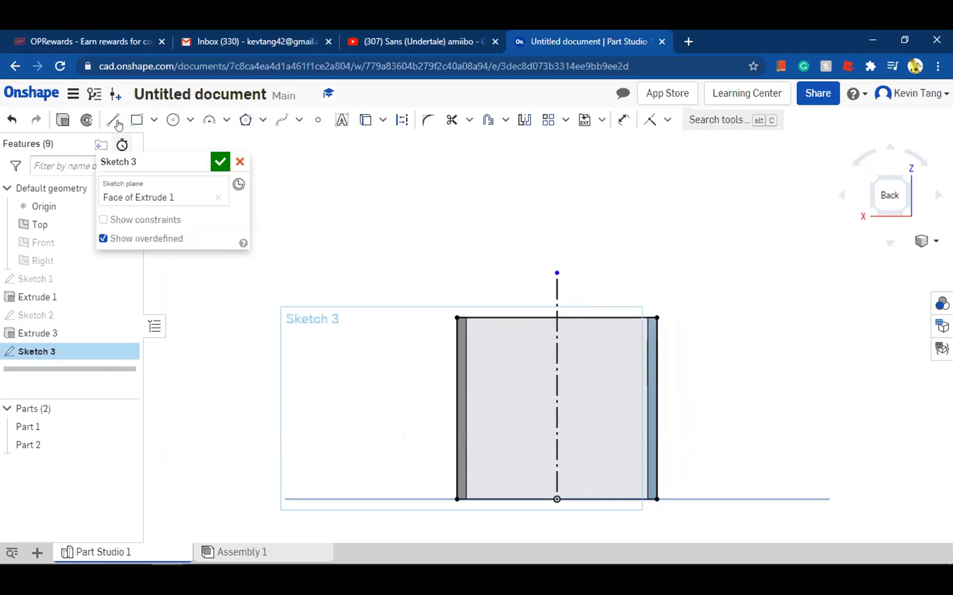
{"action": "key", "text": "l"}
{"action": "left_click", "coordinate": [457, 318]}
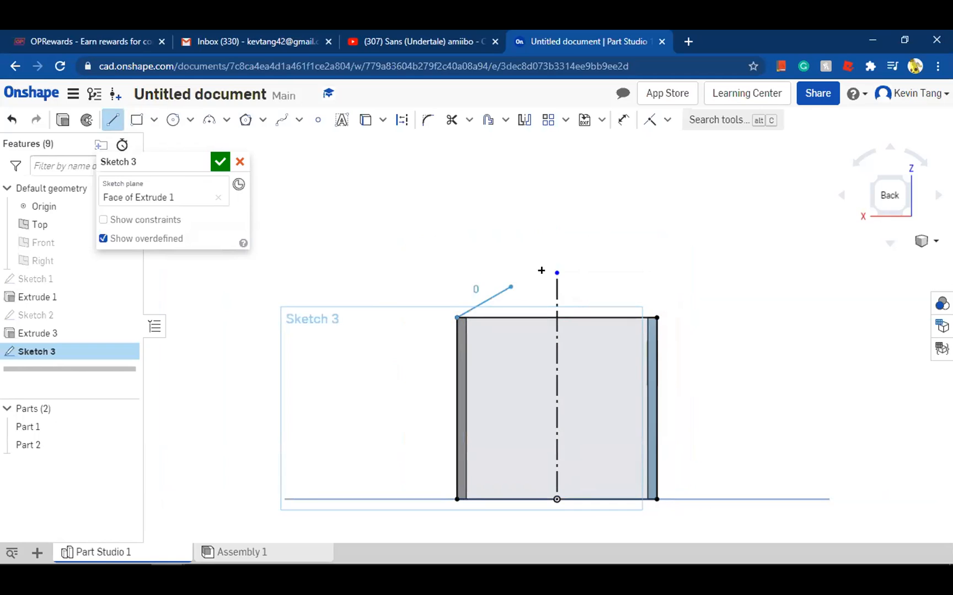
{"action": "left_click", "coordinate": [578, 274]}
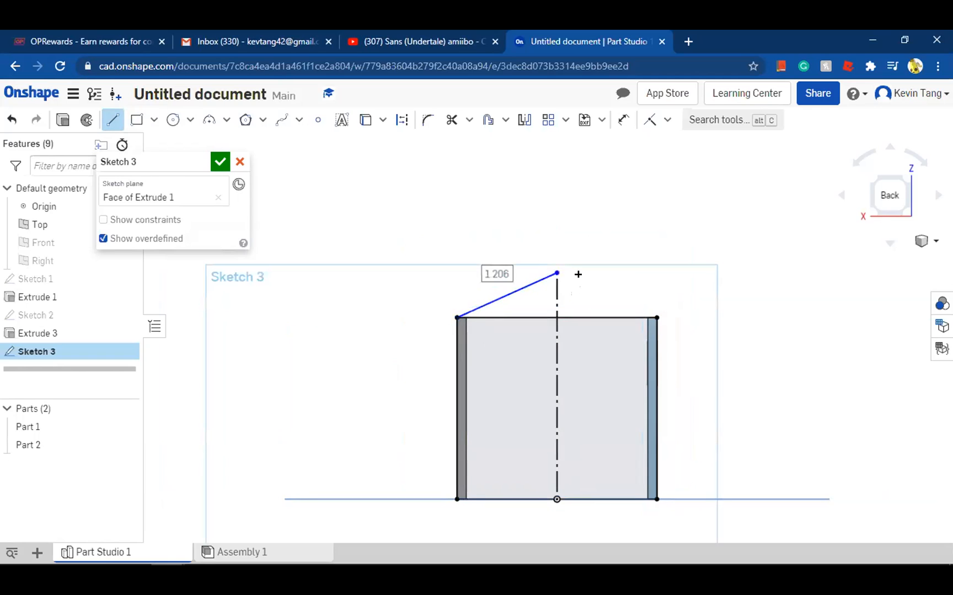
{"action": "left_click", "coordinate": [655, 317]}
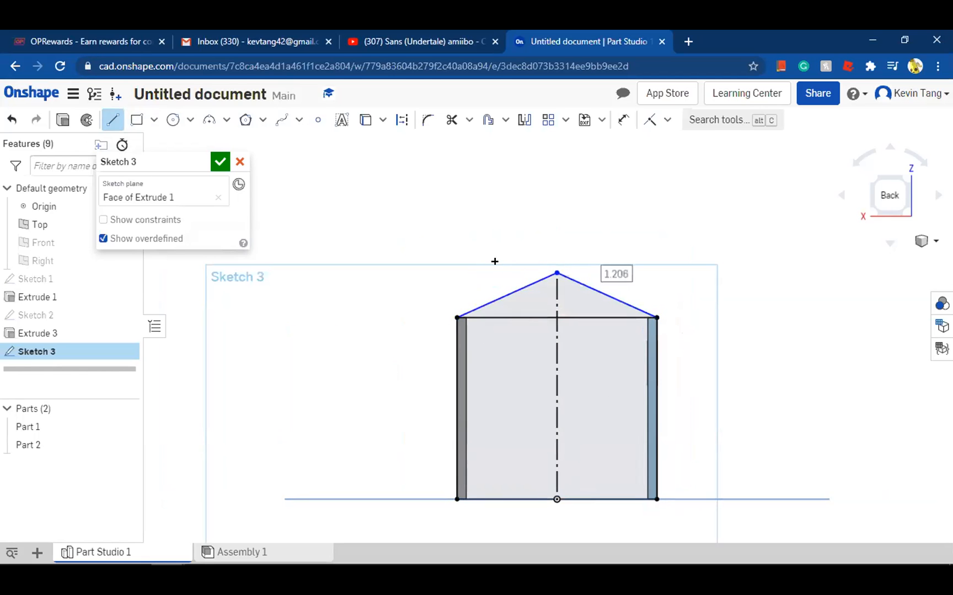
{"action": "key", "text": "Escape"}
Dimension the angle between the two gable lines and set it to 90°
{"action": "mouse_move", "coordinate": [405, 289]}
{"action": "right_mouse_down"}
{"action": "mouse_move", "coordinate": [548, 305]}
{"action": "mouse_move", "coordinate": [309, 276]}
{"action": "mouse_move", "coordinate": [670, 301]}
{"action": "right_mouse_up"}
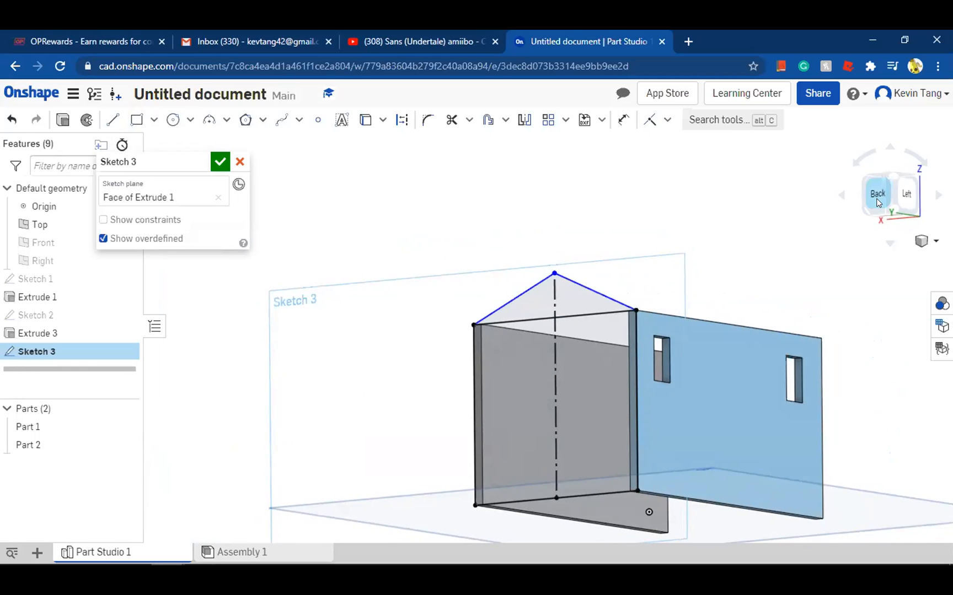
{"action": "left_click", "coordinate": [624, 117]}
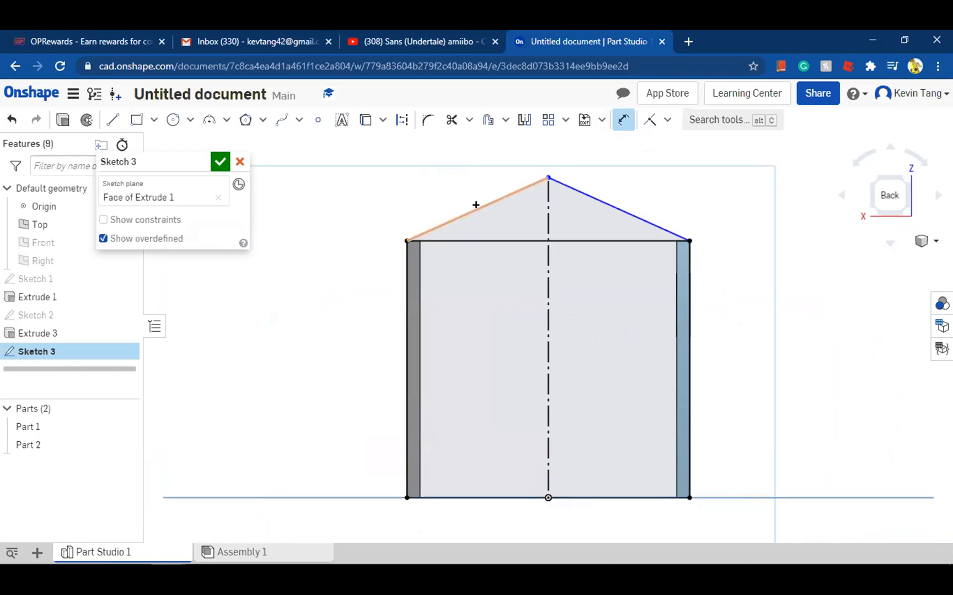
{"action": "left_click", "coordinate": [521, 200]}
{"action": "left_click", "coordinate": [612, 206]}
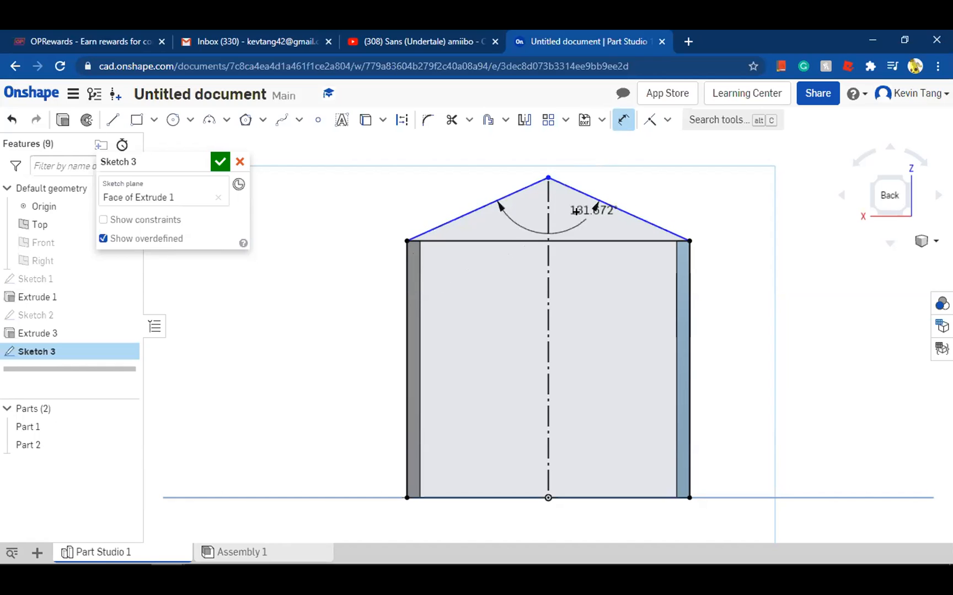
{"action": "left_click", "coordinate": [564, 231]}
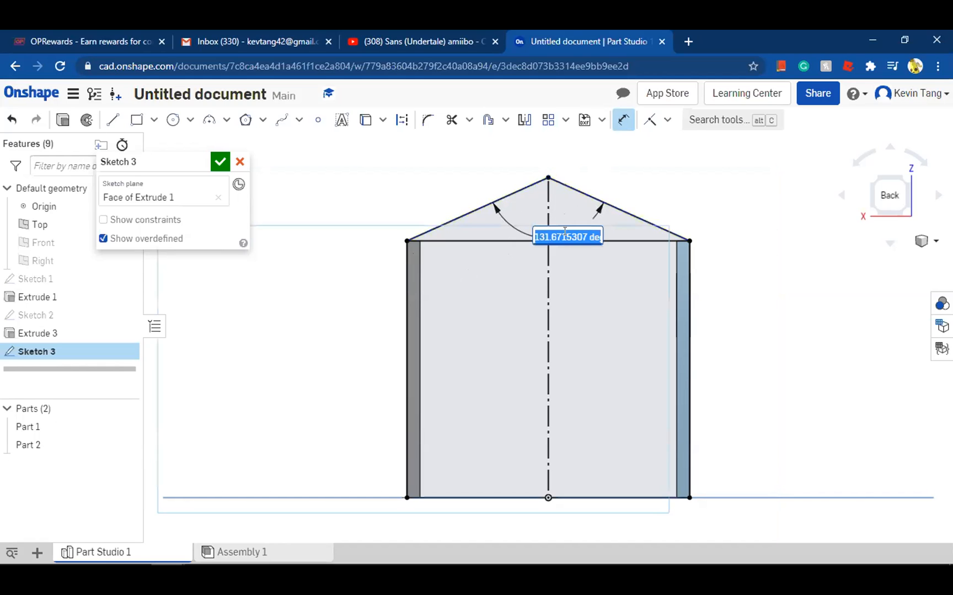
{"action": "key", "text": "BackSpace"}
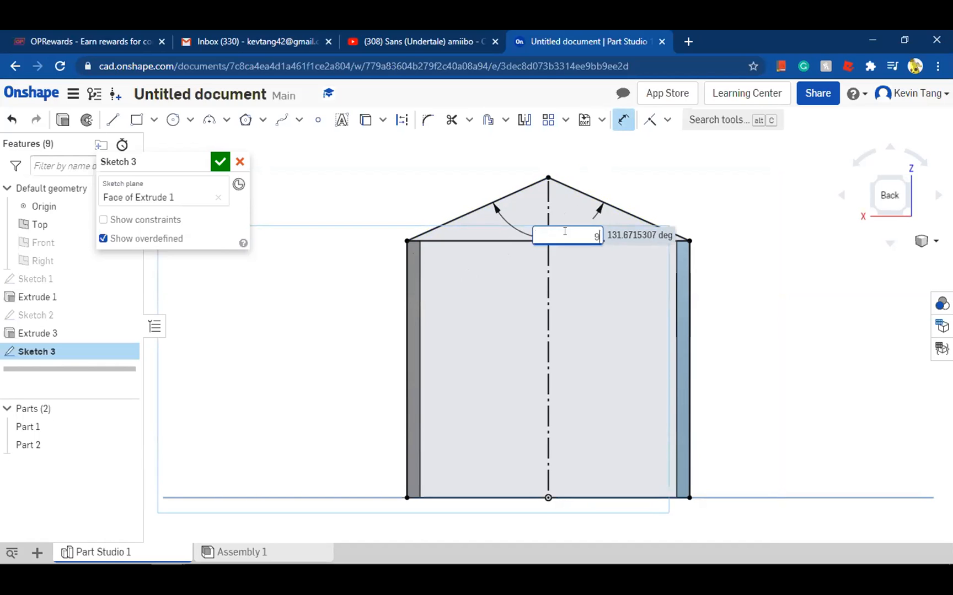
{"action": "key", "text": "Return"}
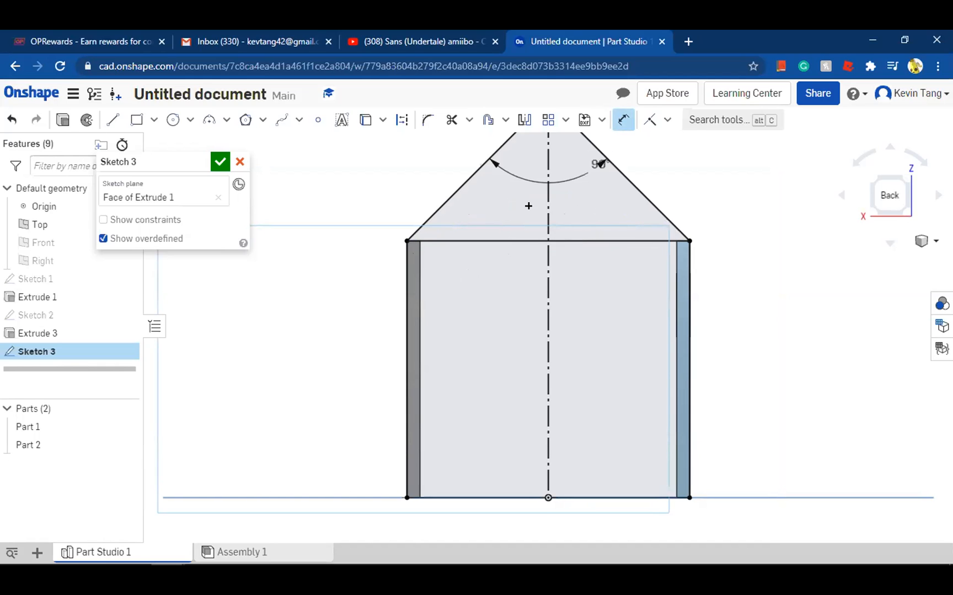
{"action": "scroll", "coordinate": [528, 206], "scroll_direction": "down", "scroll_amount": 2}
{"action": "scroll", "coordinate": [567, 424], "scroll_direction": "down", "scroll_amount": 1}
{"action": "mouse_move", "coordinate": [472, 196]}
{"action": "right_mouse_down"}
{"action": "mouse_move", "coordinate": [585, 202]}
{"action": "mouse_move", "coordinate": [504, 281]}
{"action": "mouse_move", "coordinate": [582, 415]}
{"action": "right_mouse_up"}
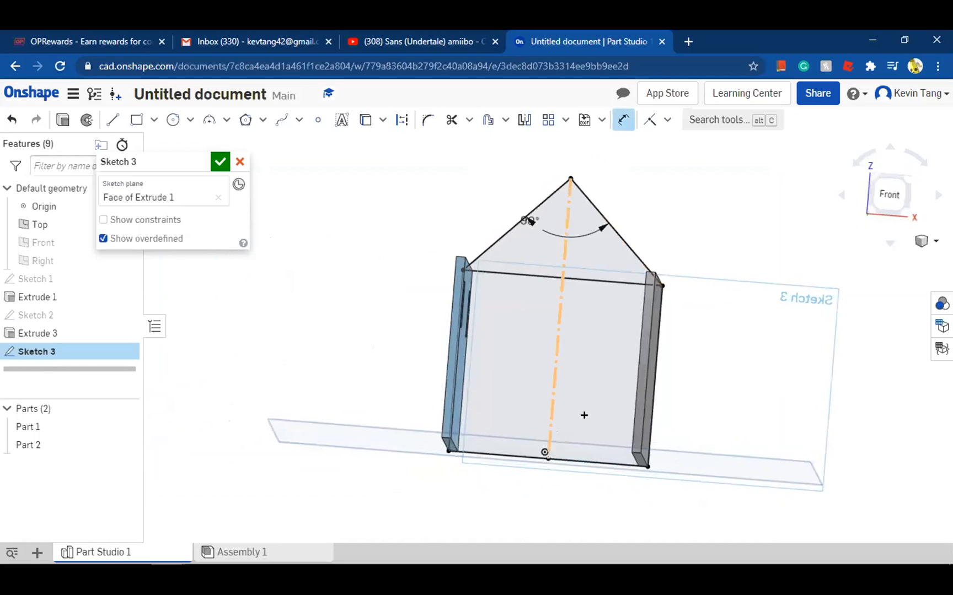
{"action": "right_click_drag", "start_coordinate": [428, 358], "coordinate": [700, 290]}
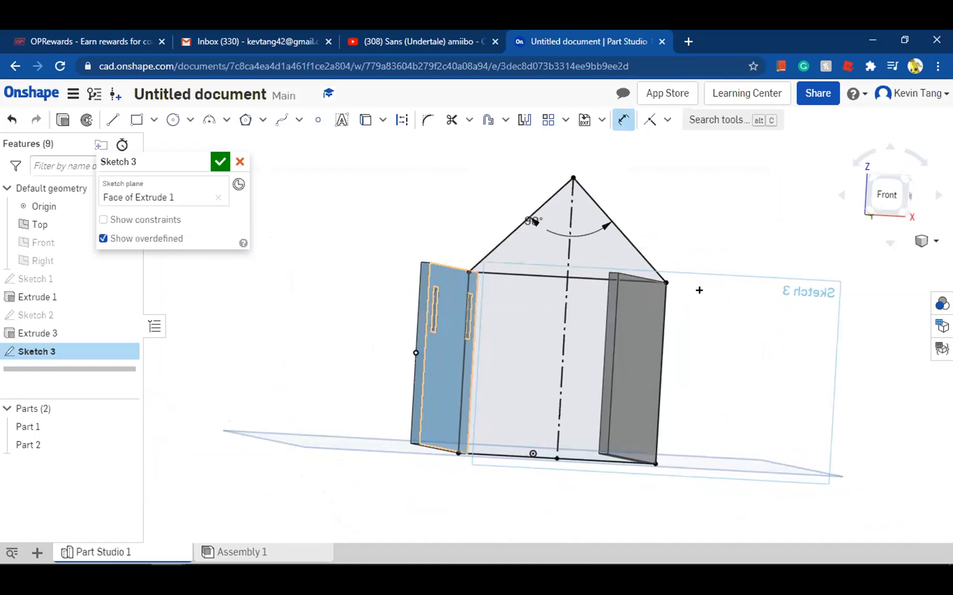
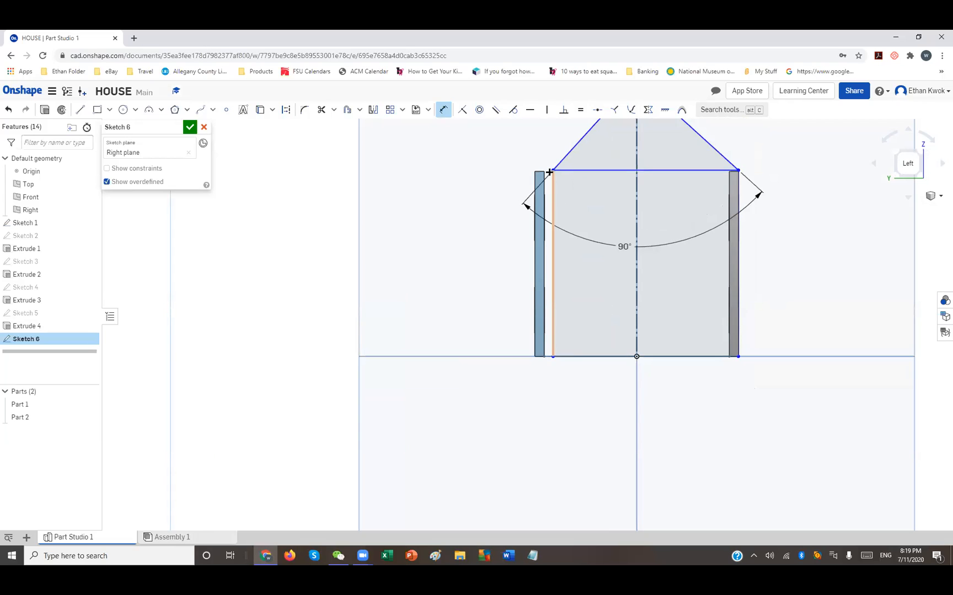
Make the rectangle's two upper corners coincident with the outer top corners of the blue and grey walls
{"action": "left_click", "coordinate": [444, 115]}
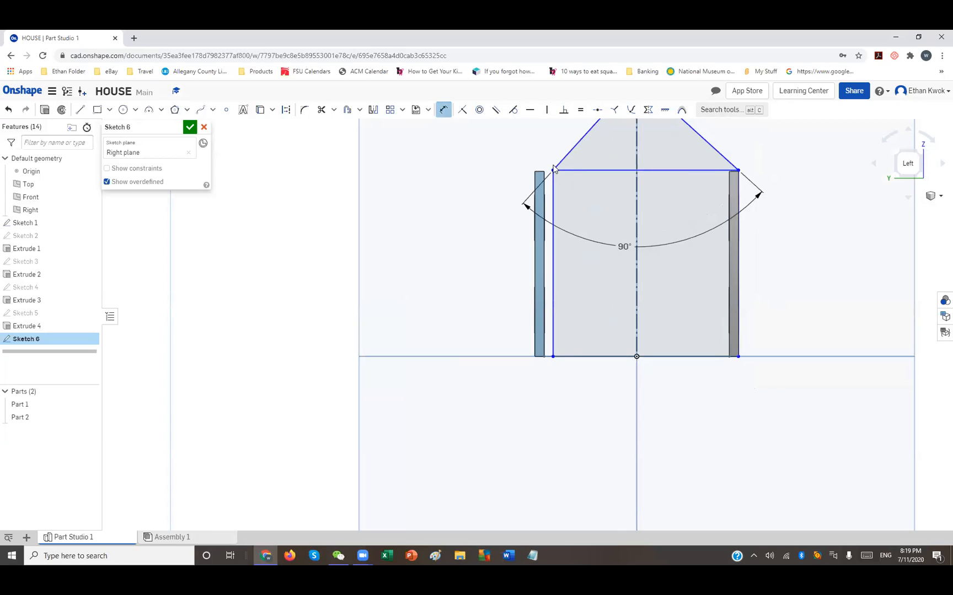
{"action": "key", "text": "Escape"}
{"action": "left_click", "coordinate": [553, 171]}
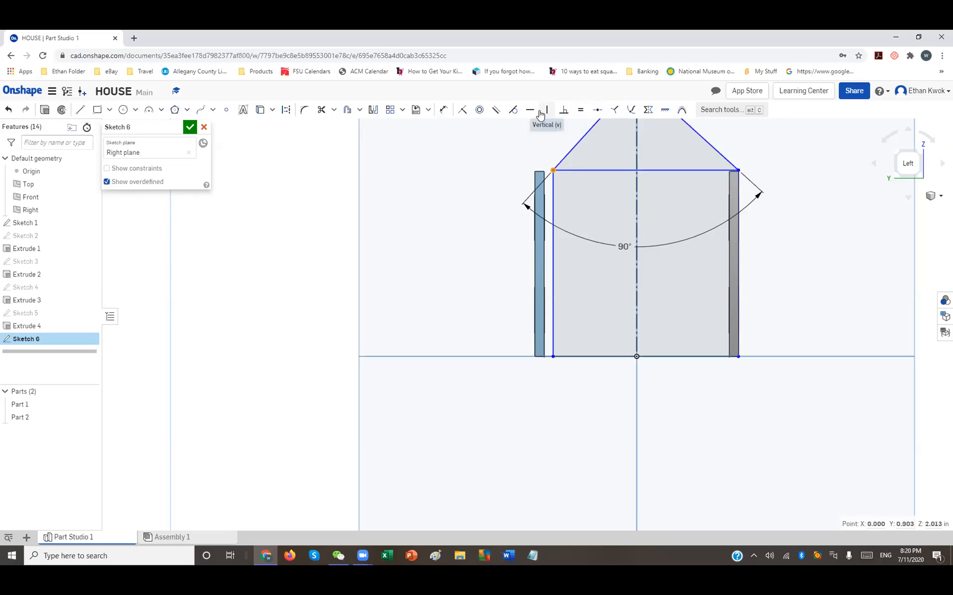
{"action": "left_click", "coordinate": [477, 113]}
{"action": "key", "text": "Escape"}
{"action": "left_click", "coordinate": [463, 113]}
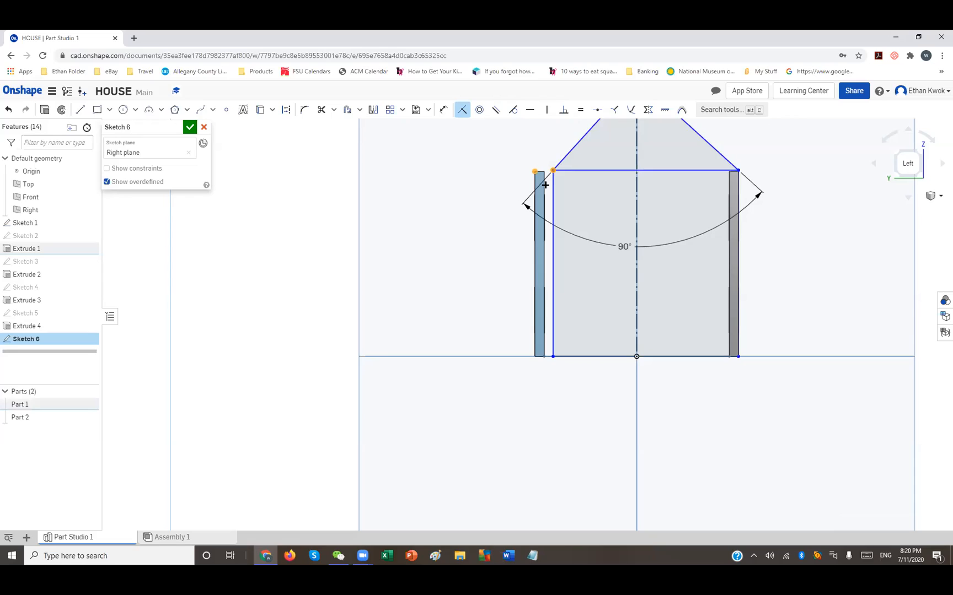
{"action": "left_click", "coordinate": [534, 172]}
{"action": "left_click", "coordinate": [719, 172]}
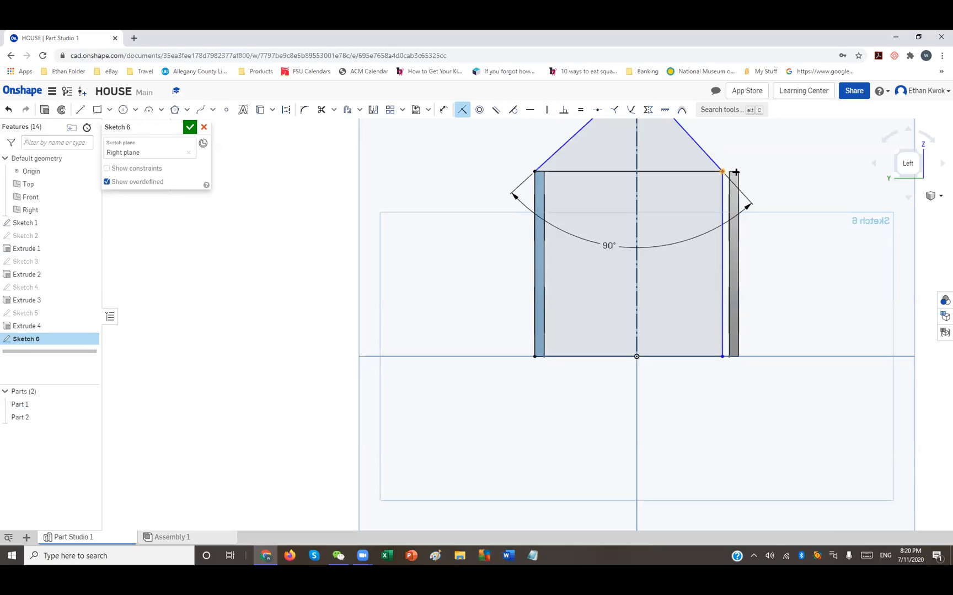
{"action": "left_click_drag", "start_coordinate": [735, 172], "coordinate": [738, 171]}
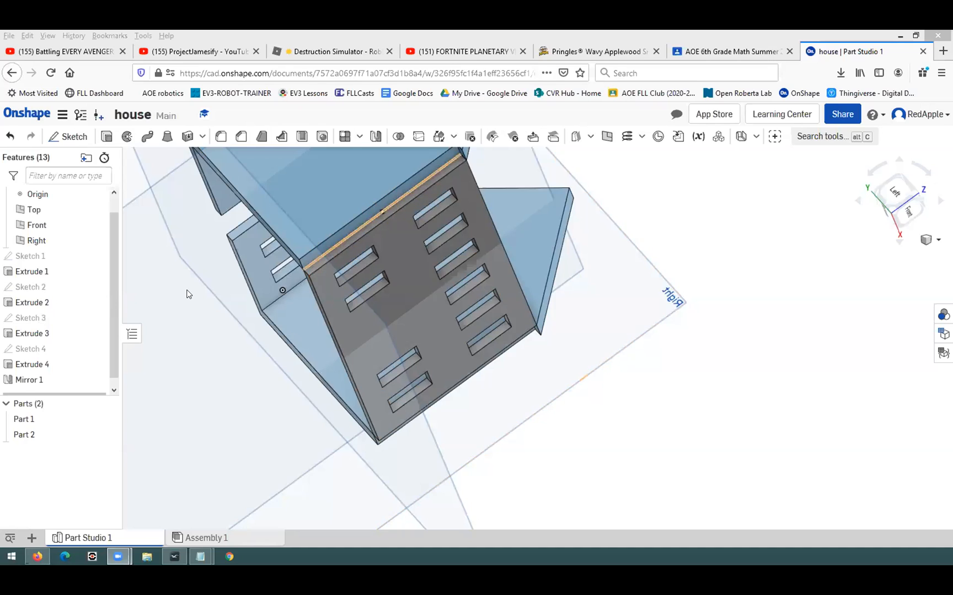
{"action": "double_click", "coordinate": [12, 348]}
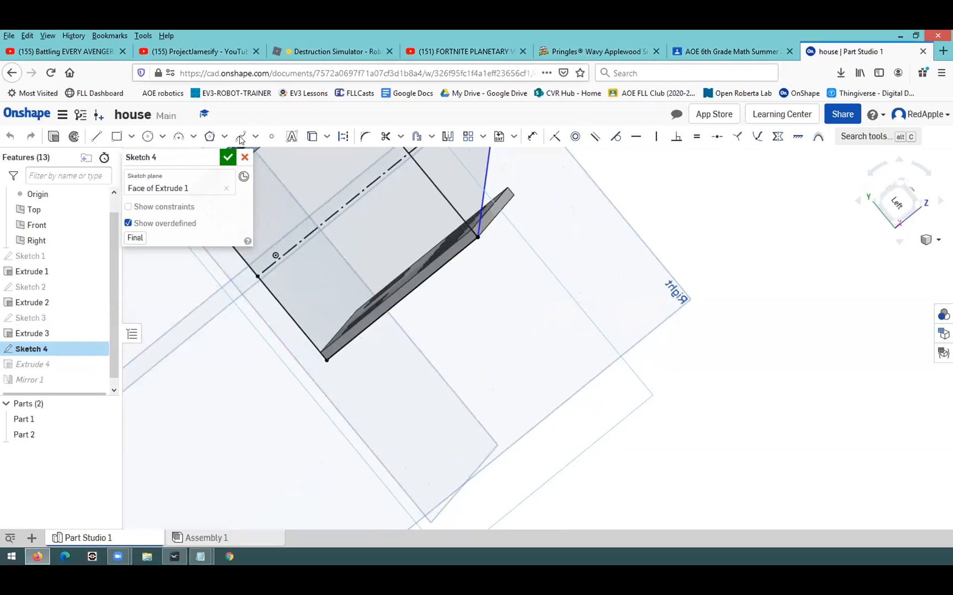
{"action": "right_click_drag", "start_coordinate": [298, 355], "coordinate": [282, 228]}
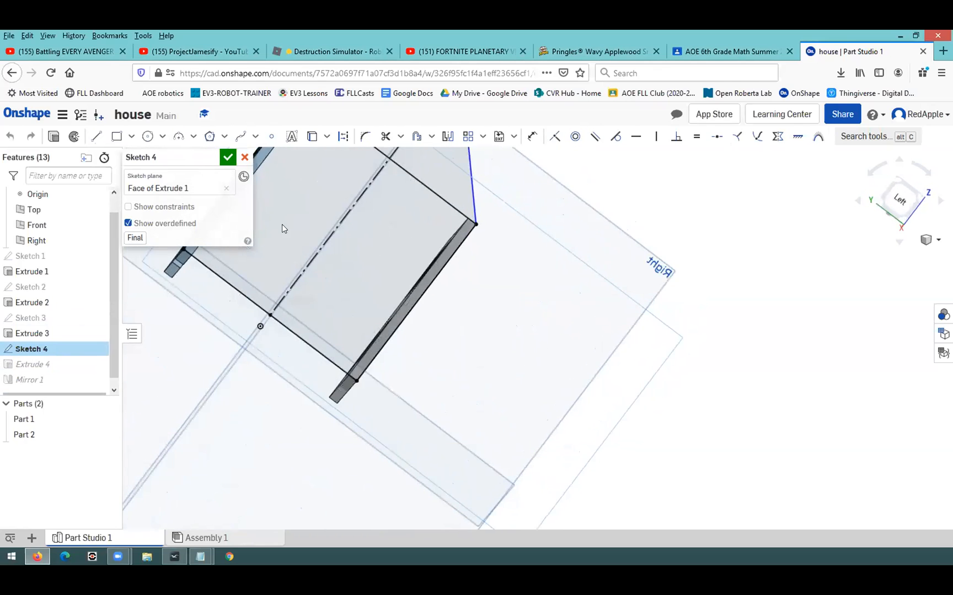
{"action": "left_click", "coordinate": [223, 159]}
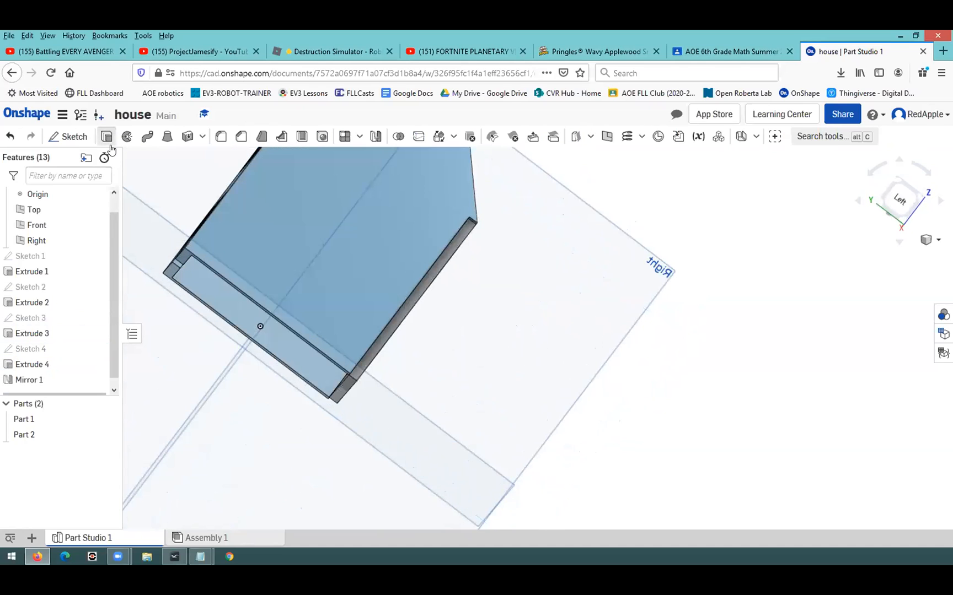
{"action": "left_click", "coordinate": [107, 137]}
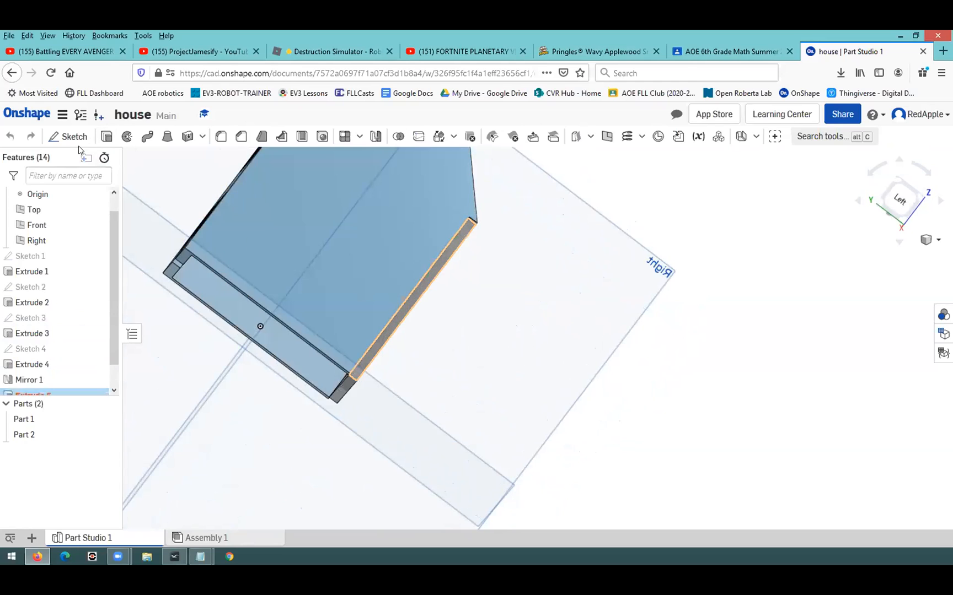
{"action": "key", "text": "Escape"}
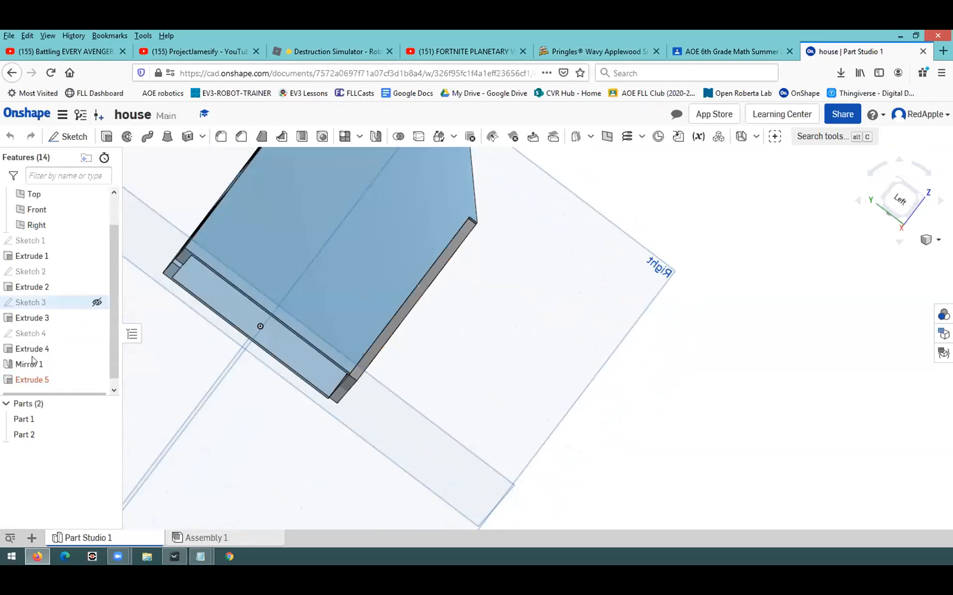
Edit the gabled wall's 0.2 in extrusion to include the narrow strip region along the grey wall's edge
{"action": "left_click", "coordinate": [32, 356]}
{"action": "mouse_move", "coordinate": [147, 327]}
{"action": "right_mouse_down"}
{"action": "mouse_move", "coordinate": [108, 329]}
{"action": "mouse_move", "coordinate": [97, 348]}
{"action": "mouse_move", "coordinate": [145, 361]}
{"action": "mouse_move", "coordinate": [317, 339]}
{"action": "right_mouse_up"}
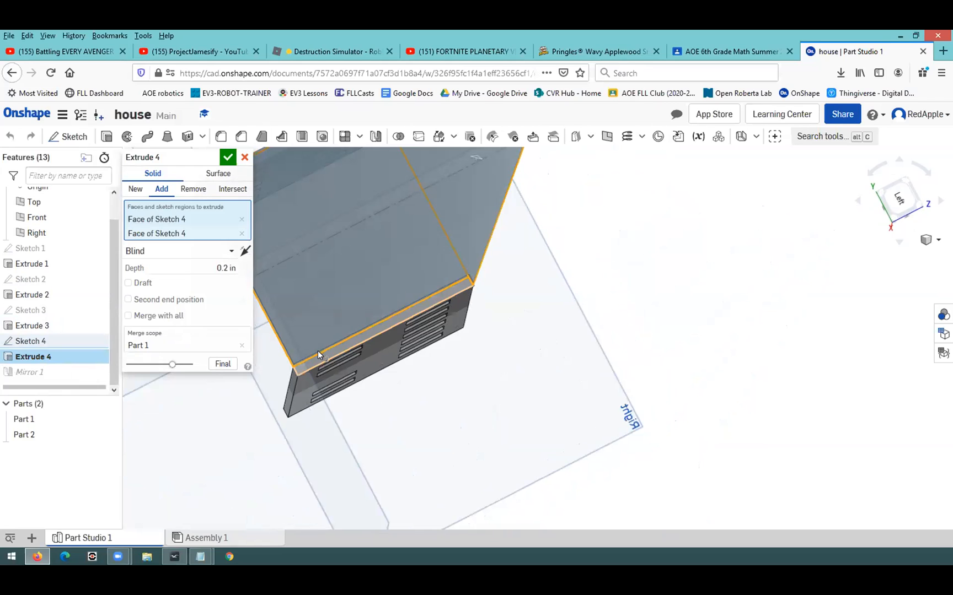
{"action": "left_click", "coordinate": [317, 350]}
{"action": "right_click_drag", "start_coordinate": [323, 428], "coordinate": [302, 396]}
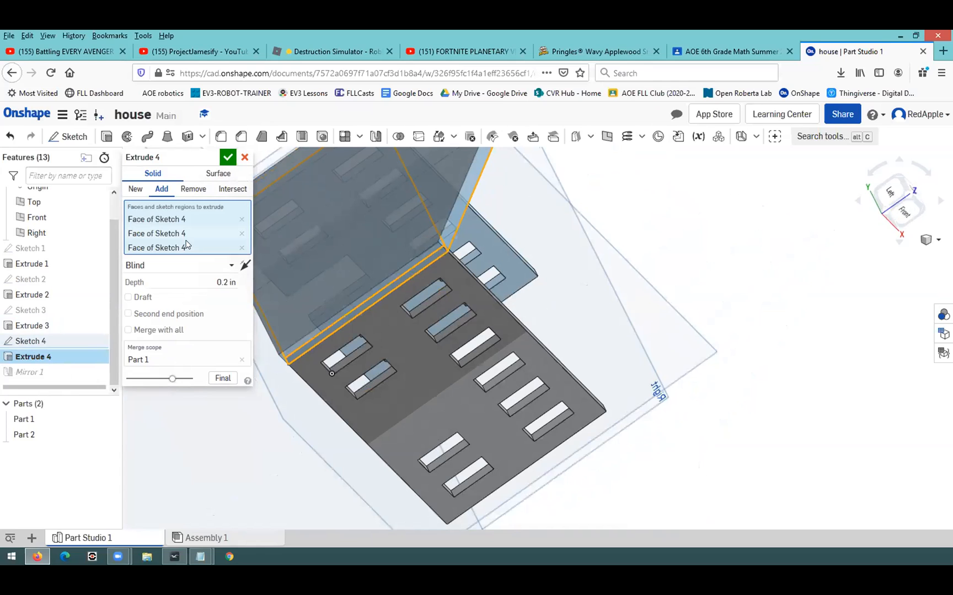
{"action": "left_click", "coordinate": [227, 158]}
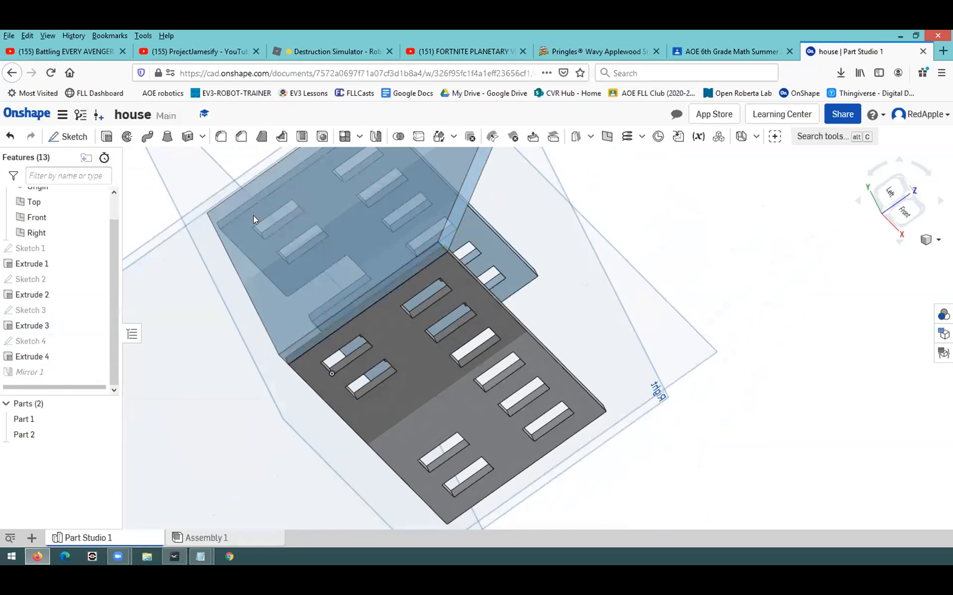
{"action": "right_click_drag", "start_coordinate": [268, 357], "coordinate": [270, 331]}
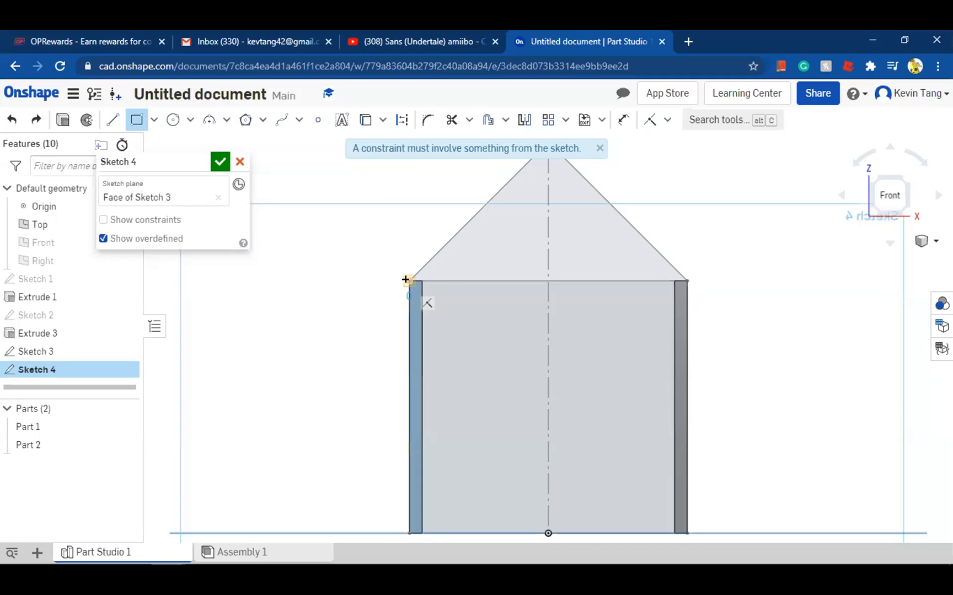
Draw a corner rectangle from the blue wall's outer top corner to the grey wall's outer bottom corner, and undo it
{"action": "left_click", "coordinate": [409, 281]}
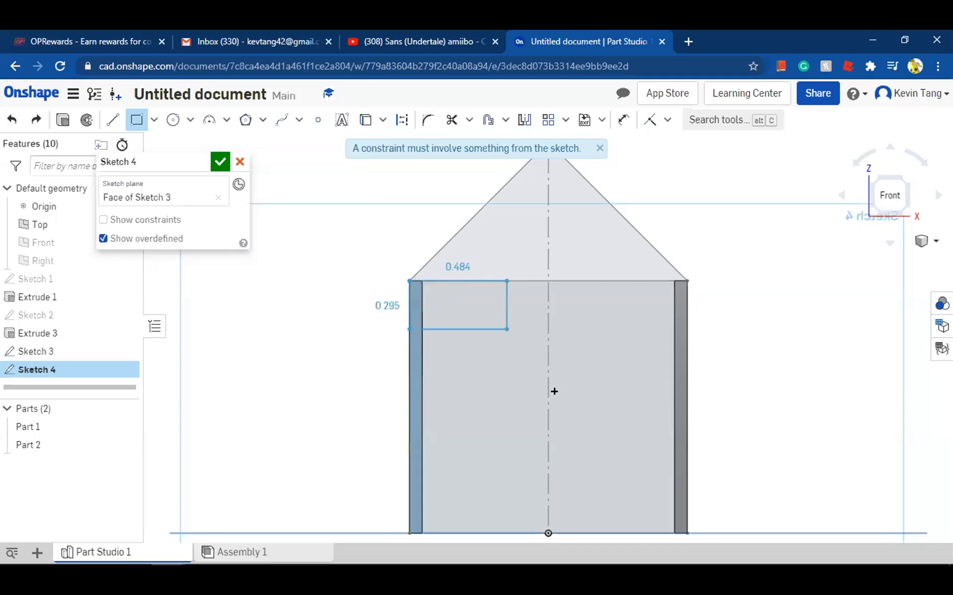
{"action": "left_click", "coordinate": [687, 533]}
{"action": "key", "text": "Escape"}
{"action": "right_click_drag", "start_coordinate": [367, 271], "coordinate": [479, 311]}
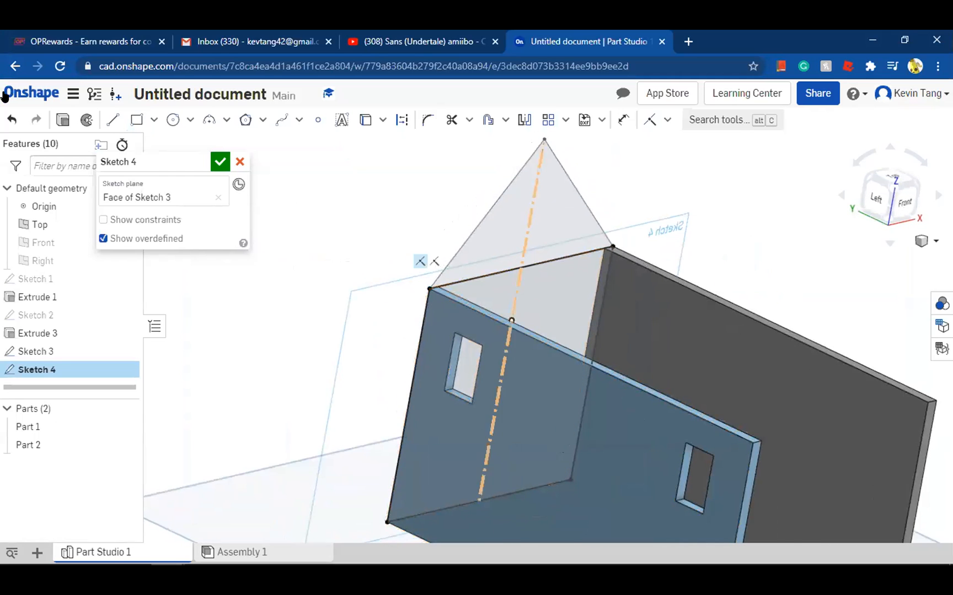
{"action": "left_click", "coordinate": [8, 118]}
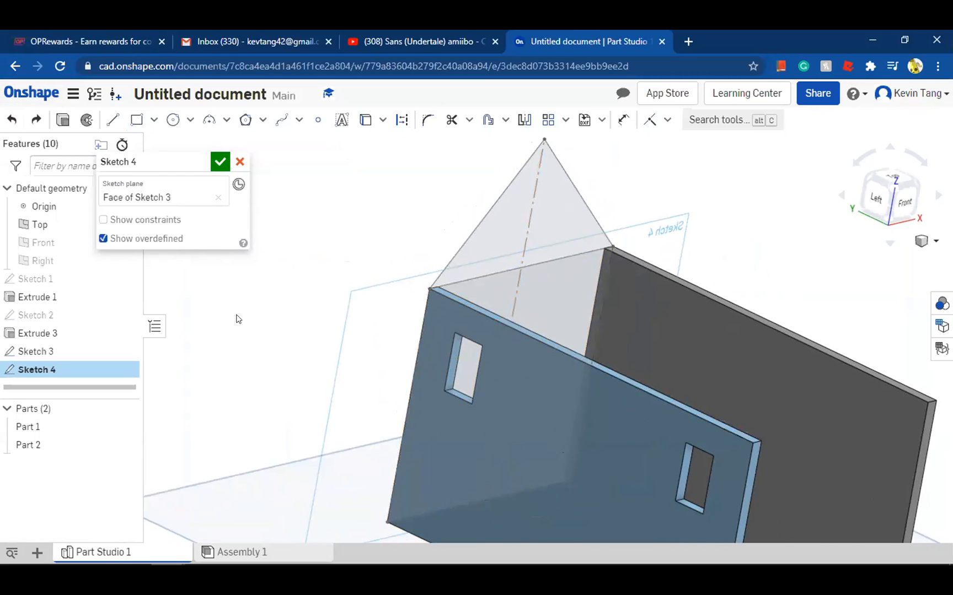
Select the gable triangle and the rectangular wall face below it as the regions to extrude
{"action": "right_click_drag", "start_coordinate": [316, 306], "coordinate": [699, 258]}
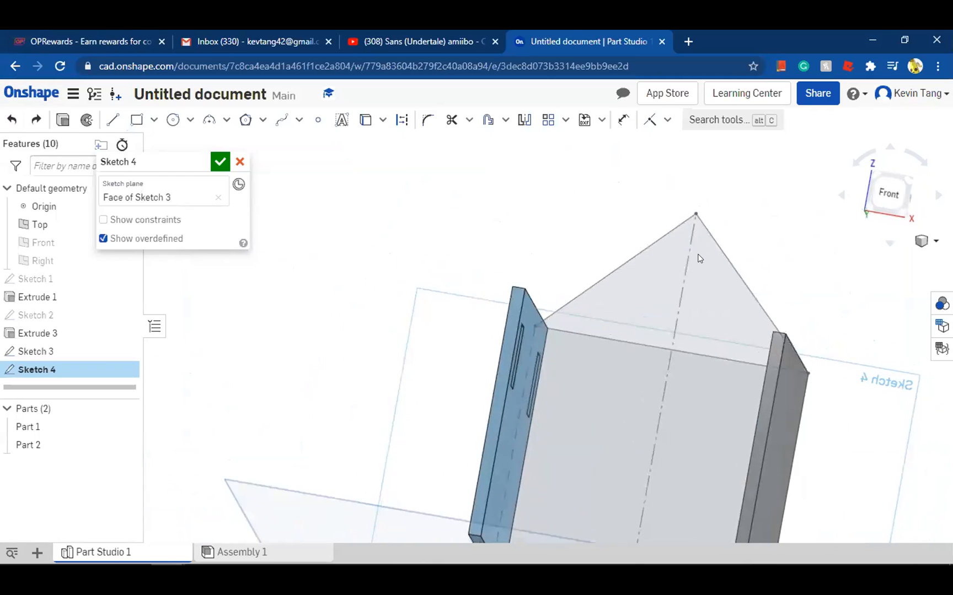
{"action": "left_click", "coordinate": [895, 199]}
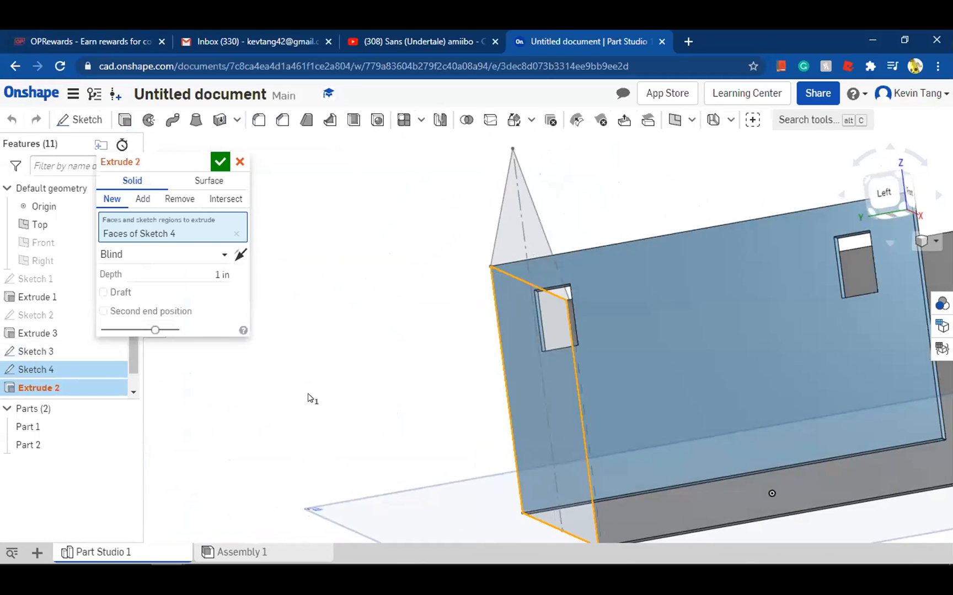
{"action": "left_click", "coordinate": [272, 393]}
{"action": "mouse_move", "coordinate": [273, 394]}
{"action": "right_mouse_down"}
{"action": "mouse_move", "coordinate": [402, 370]}
{"action": "mouse_move", "coordinate": [529, 278]}
{"action": "right_mouse_up"}
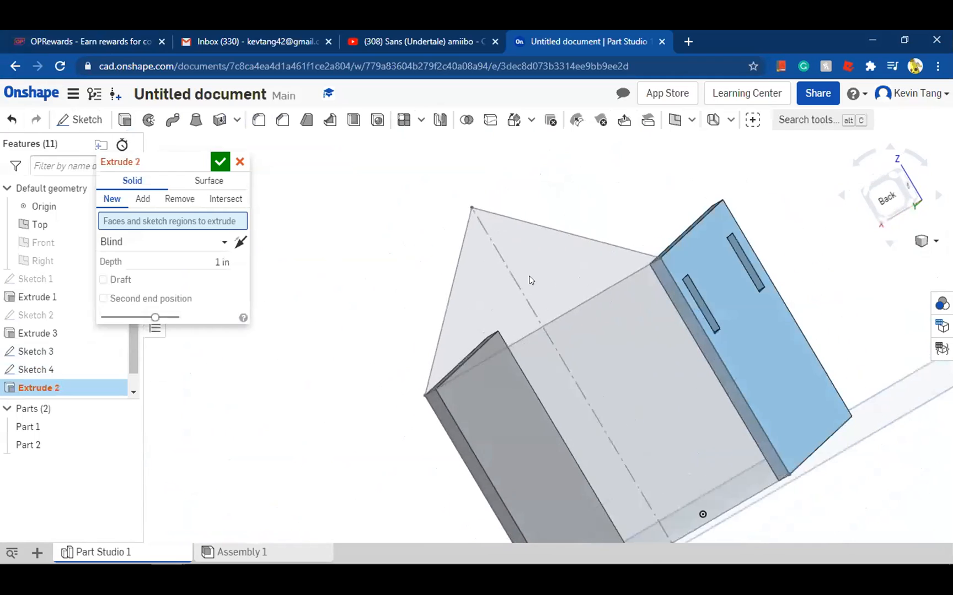
{"action": "left_click", "coordinate": [629, 373]}
{"action": "left_click", "coordinate": [629, 373]}
{"action": "mouse_move", "coordinate": [629, 373]}
{"action": "right_mouse_down"}
{"action": "mouse_move", "coordinate": [578, 378]}
{"action": "mouse_move", "coordinate": [283, 350]}
{"action": "right_mouse_up"}
Set the gabled wall's extrusion depth to 0.1 in
{"action": "left_click", "coordinate": [213, 284]}
{"action": "type", "text": "0.4"}
{"action": "key", "text": "Return"}
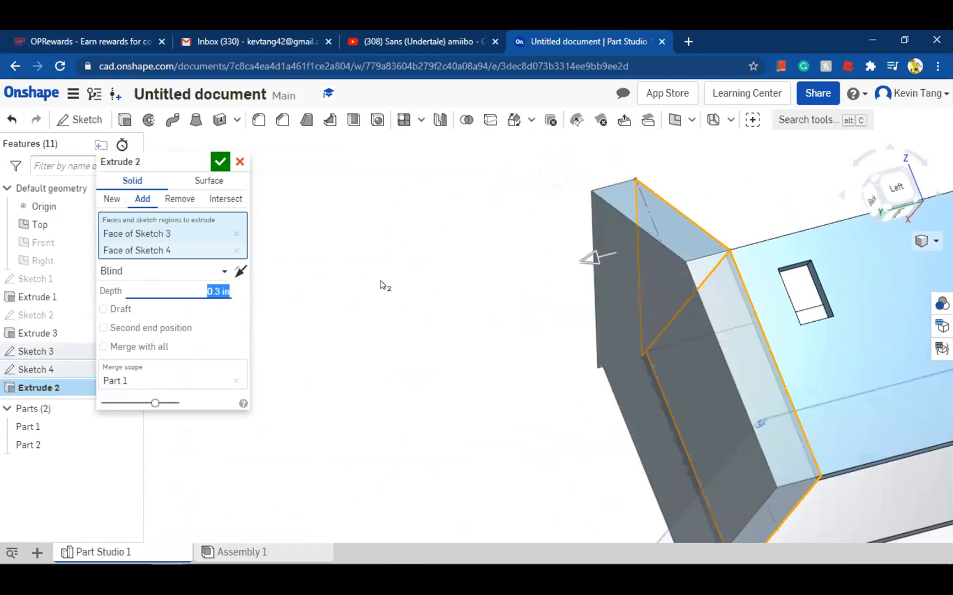
{"action": "key", "text": "Down"}
{"action": "right_click_drag", "start_coordinate": [514, 287], "coordinate": [670, 242]}
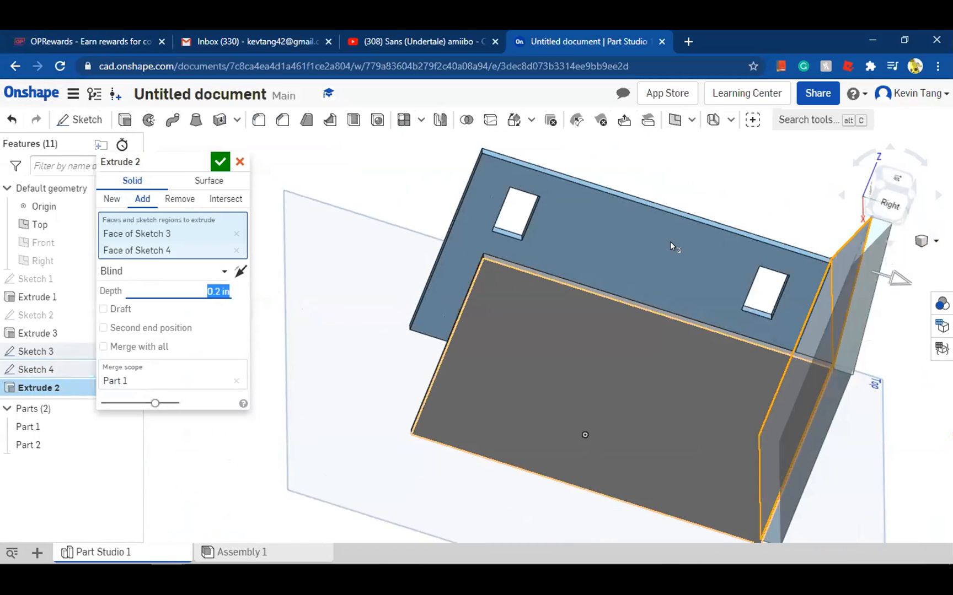
{"action": "right_click_drag", "start_coordinate": [591, 293], "coordinate": [704, 275]}
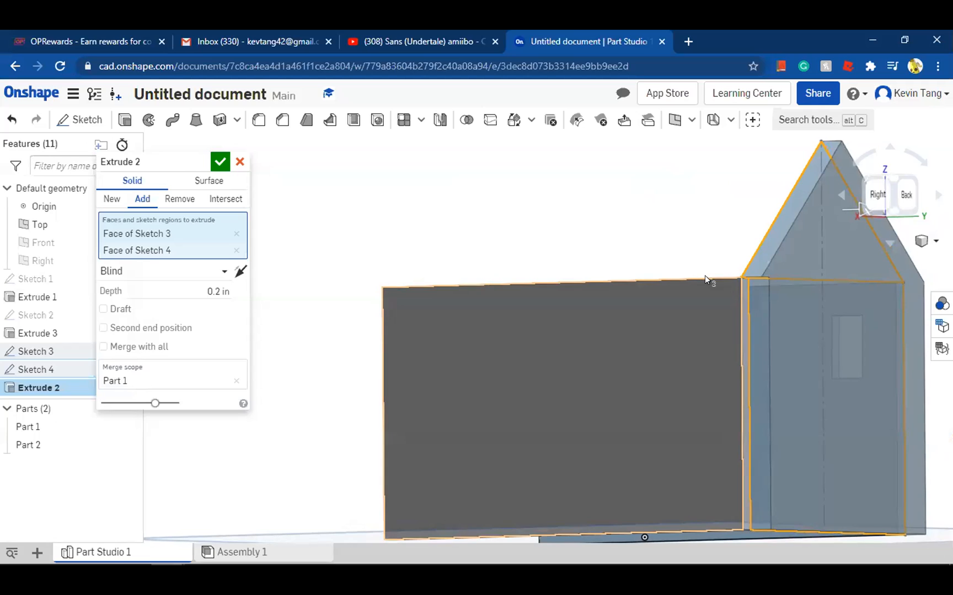
{"action": "left_click", "coordinate": [223, 291]}
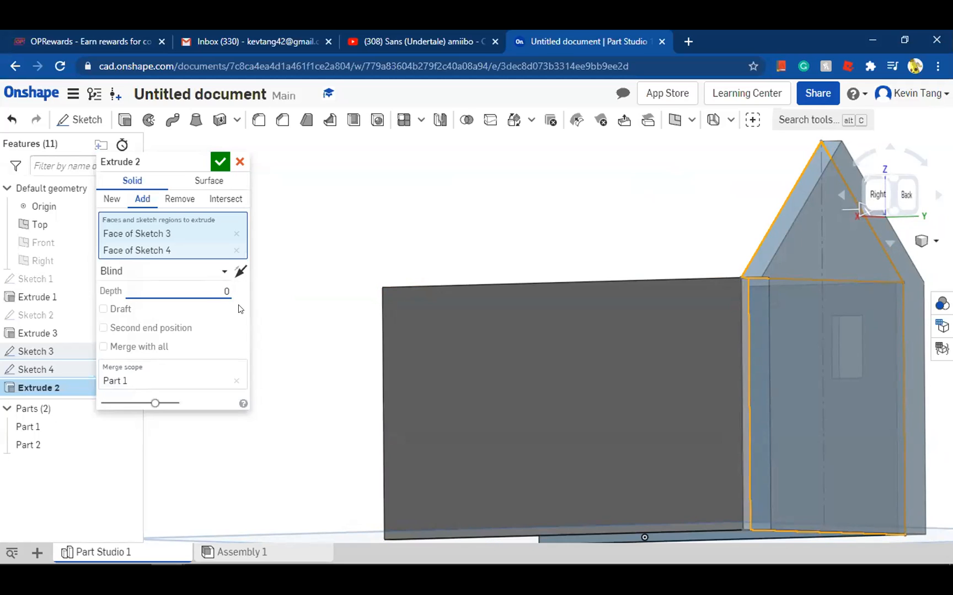
{"action": "right_click_drag", "start_coordinate": [493, 251], "coordinate": [584, 255]}
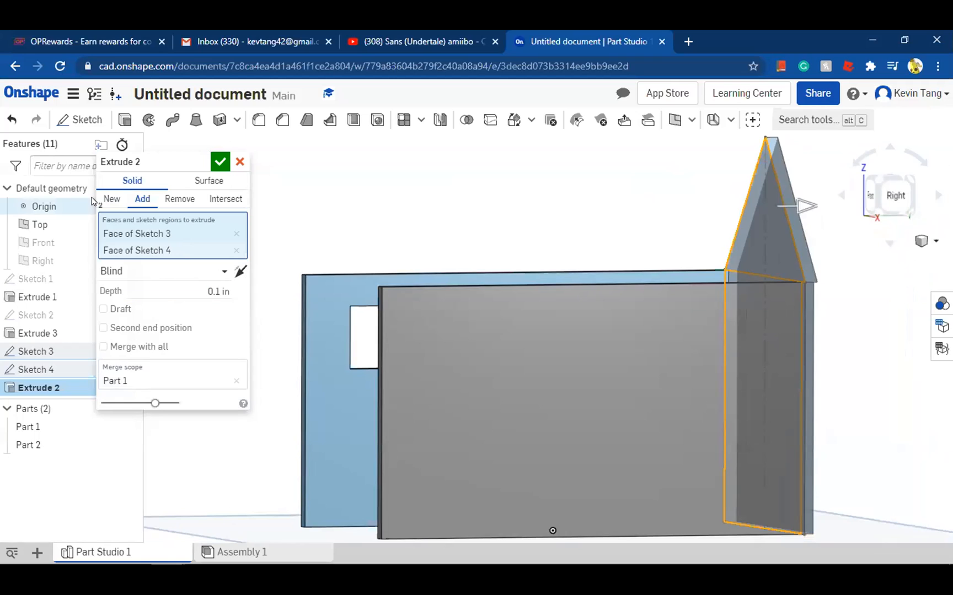
Change the gabled wall extrusion to New, try the Symmetric end type, undo that back to Blind, and accept the extrusion
{"action": "left_click", "coordinate": [111, 198]}
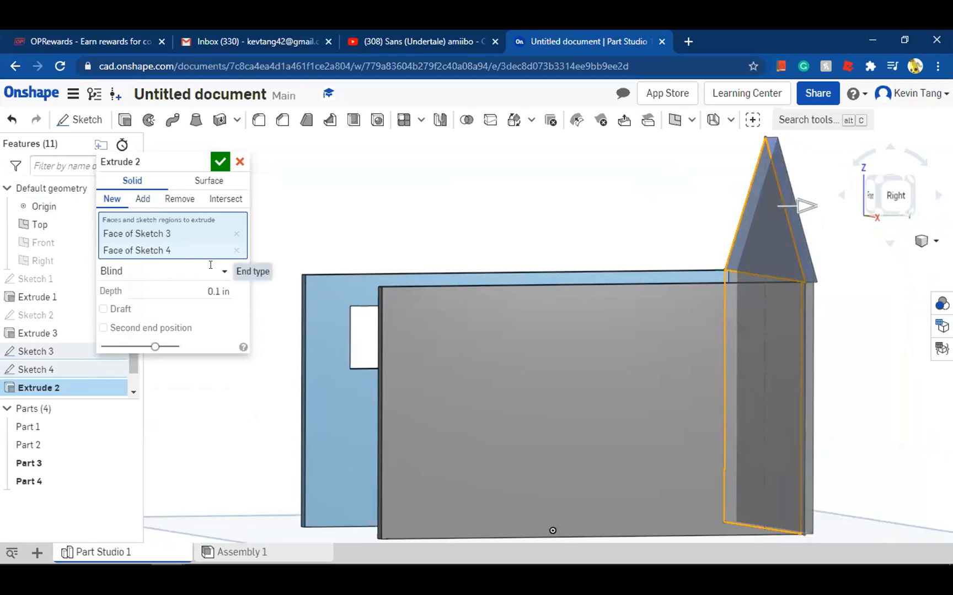
{"action": "left_click", "coordinate": [217, 272]}
{"action": "left_click", "coordinate": [189, 310]}
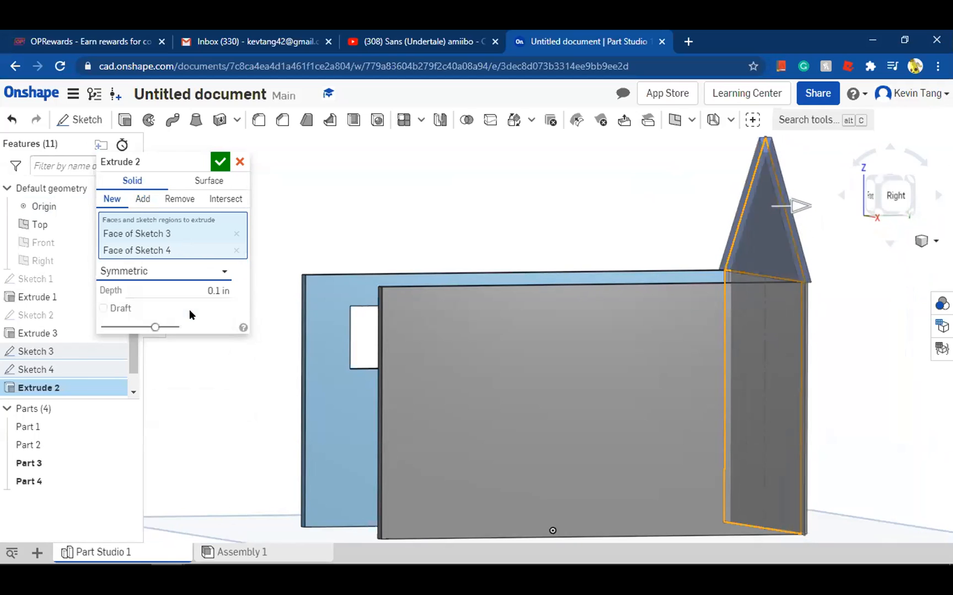
{"action": "key", "text": "ctrl+z"}
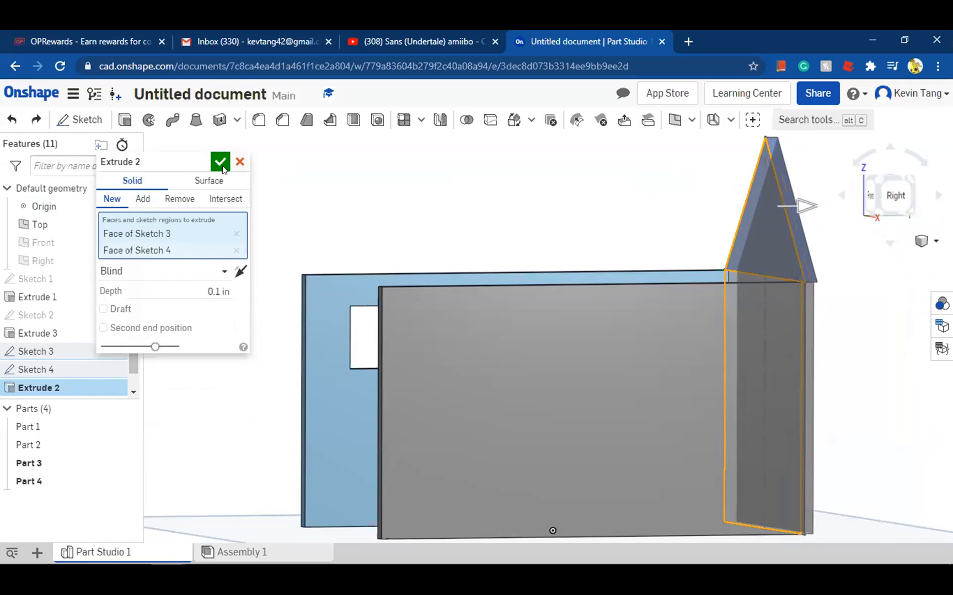
Examine how the extruded gable and end wall line up with the blue and grey walls, including from the front
{"action": "right_click_drag", "start_coordinate": [330, 192], "coordinate": [394, 202]}
{"action": "right_click_drag", "start_coordinate": [447, 216], "coordinate": [325, 251]}
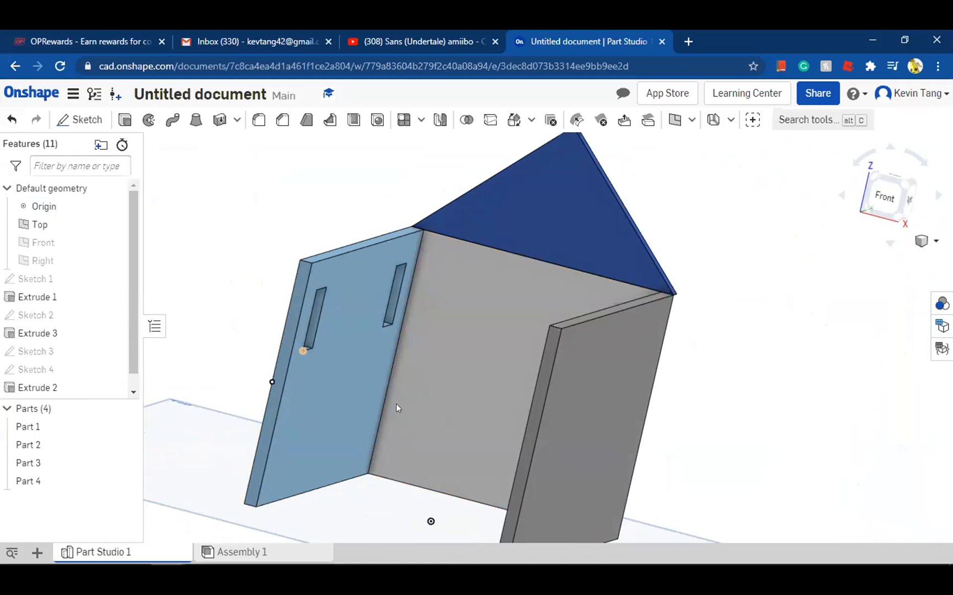
{"action": "right_click_drag", "start_coordinate": [234, 290], "coordinate": [248, 267]}
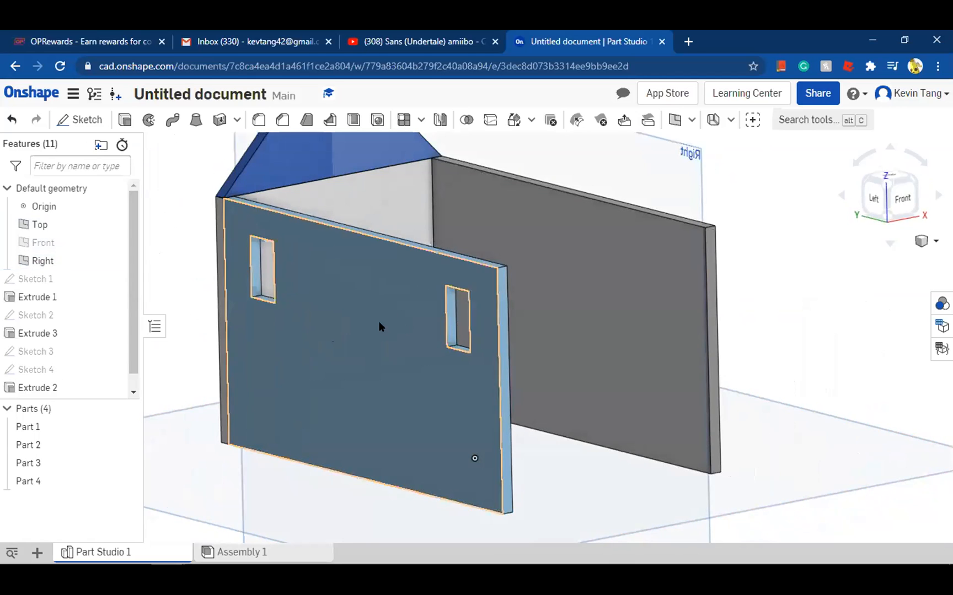
{"action": "right_click_drag", "start_coordinate": [378, 321], "coordinate": [373, 326]}
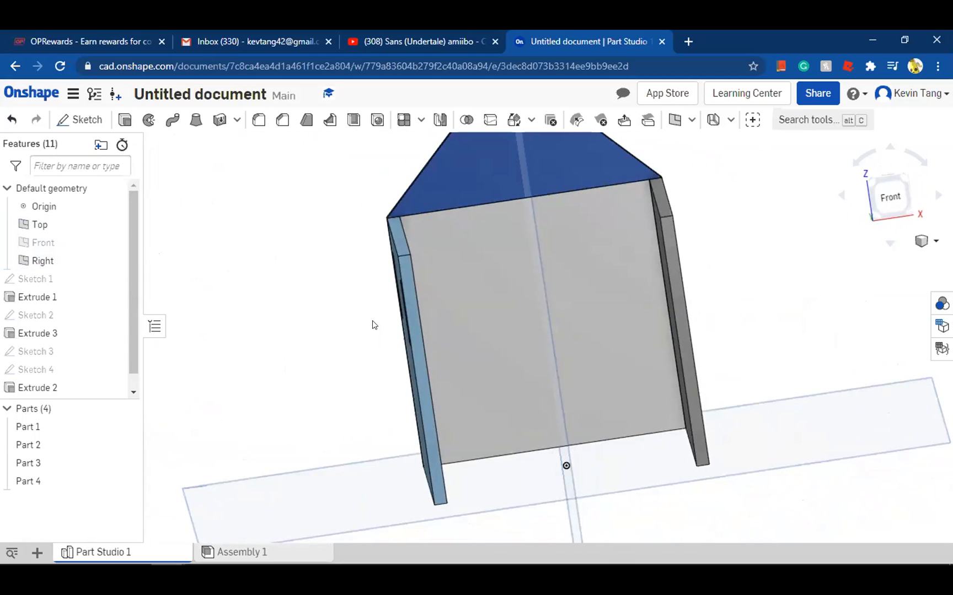
{"action": "left_click", "coordinate": [886, 197]}
{"action": "scroll", "coordinate": [546, 211], "scroll_direction": "up", "scroll_amount": 3}
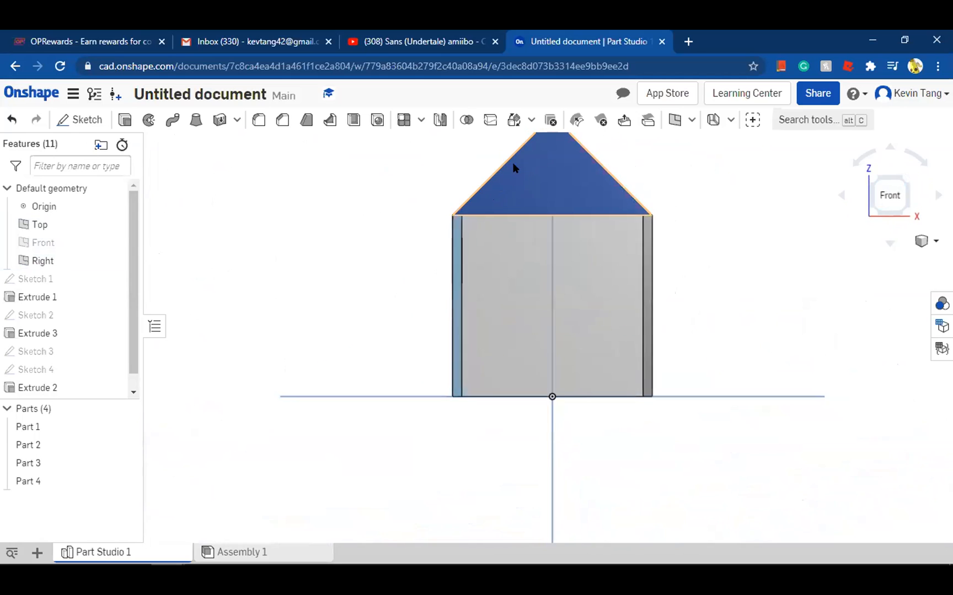
{"action": "scroll", "coordinate": [515, 165], "scroll_direction": "up", "scroll_amount": 2}
{"action": "scroll", "coordinate": [617, 334], "scroll_direction": "up", "scroll_amount": 2}
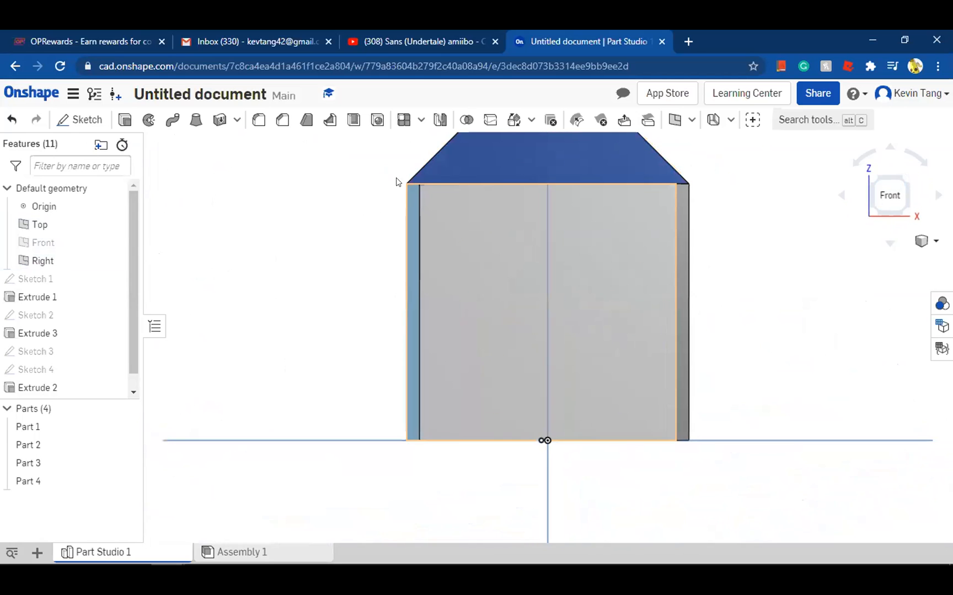
{"action": "scroll", "coordinate": [403, 145], "scroll_direction": "down", "scroll_amount": 2}
{"action": "right_click_drag", "start_coordinate": [402, 144], "coordinate": [395, 140]}
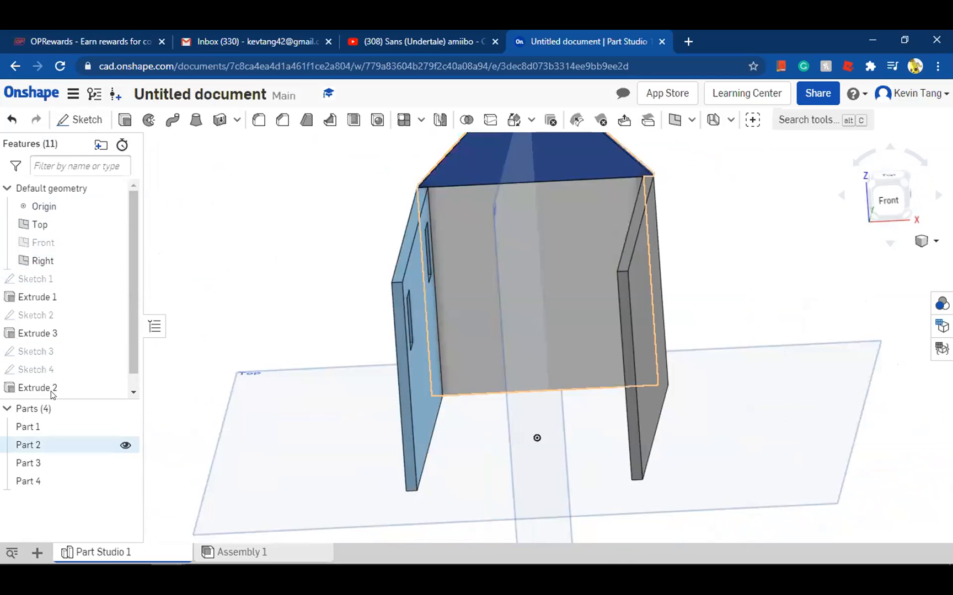
{"action": "double_click", "coordinate": [56, 373]}
{"action": "mouse_move", "coordinate": [338, 183]}
{"action": "right_mouse_down"}
{"action": "mouse_move", "coordinate": [404, 196]}
{"action": "mouse_move", "coordinate": [519, 181]}
{"action": "mouse_move", "coordinate": [481, 195]}
{"action": "right_mouse_up"}
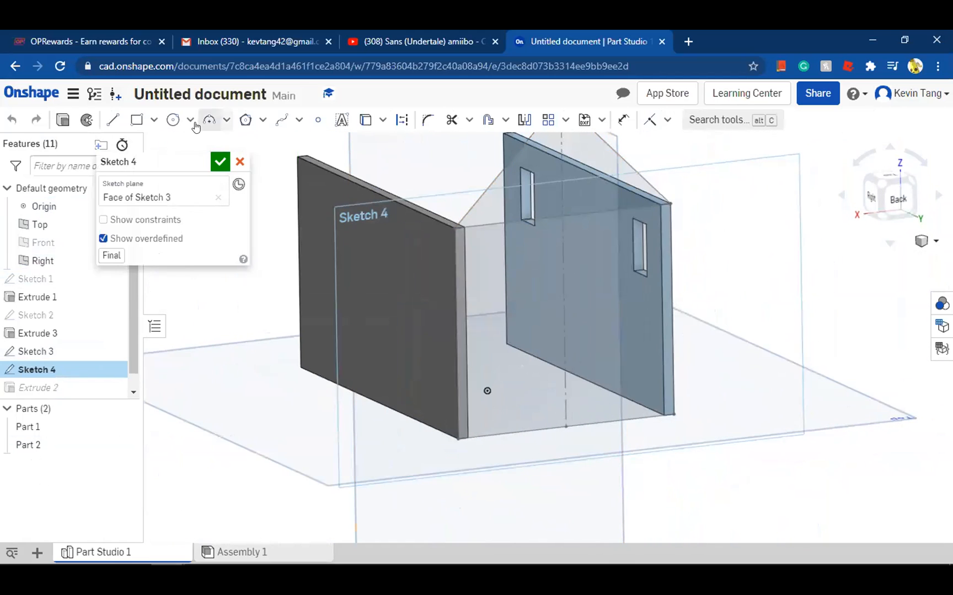
{"action": "right_click_drag", "start_coordinate": [348, 256], "coordinate": [871, 192]}
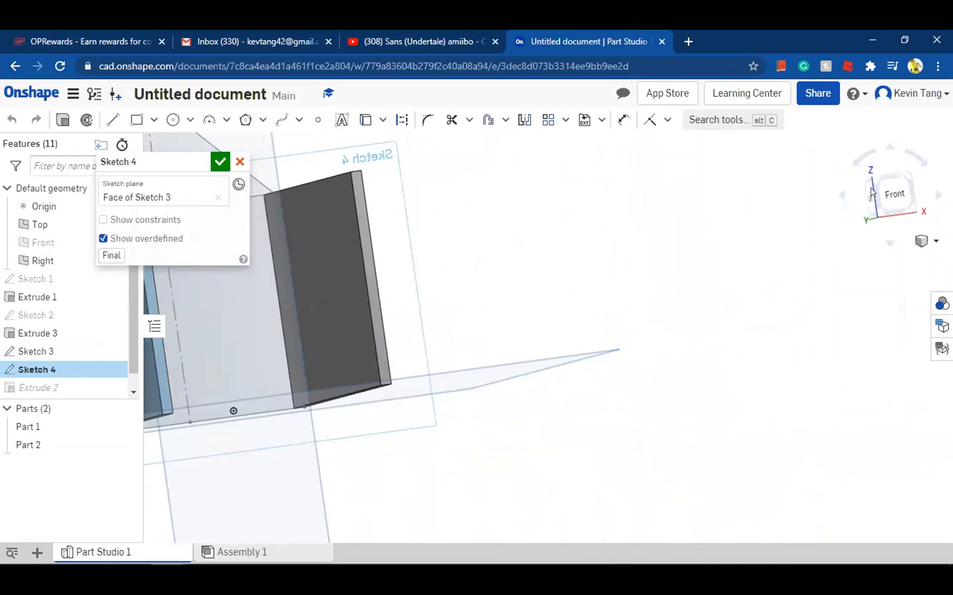
{"action": "left_click", "coordinate": [913, 191]}
{"action": "right_click_drag", "start_coordinate": [691, 271], "coordinate": [610, 273]}
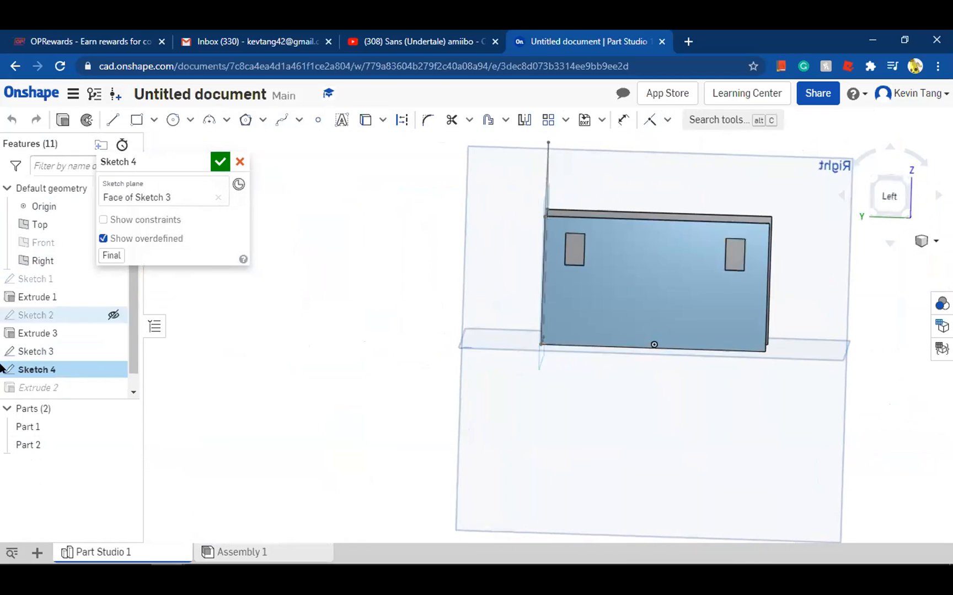
Add the narrow vertical strip beside the rectangular wall face to the gabled wall extrusion's regions and accept the extrusion
{"action": "double_click", "coordinate": [58, 393]}
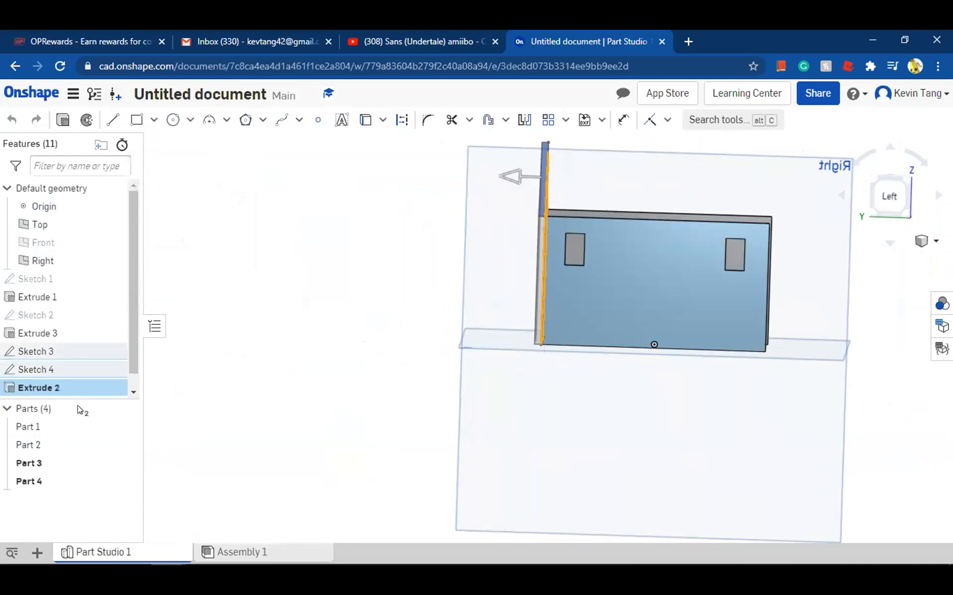
{"action": "right_click_drag", "start_coordinate": [406, 248], "coordinate": [468, 261]}
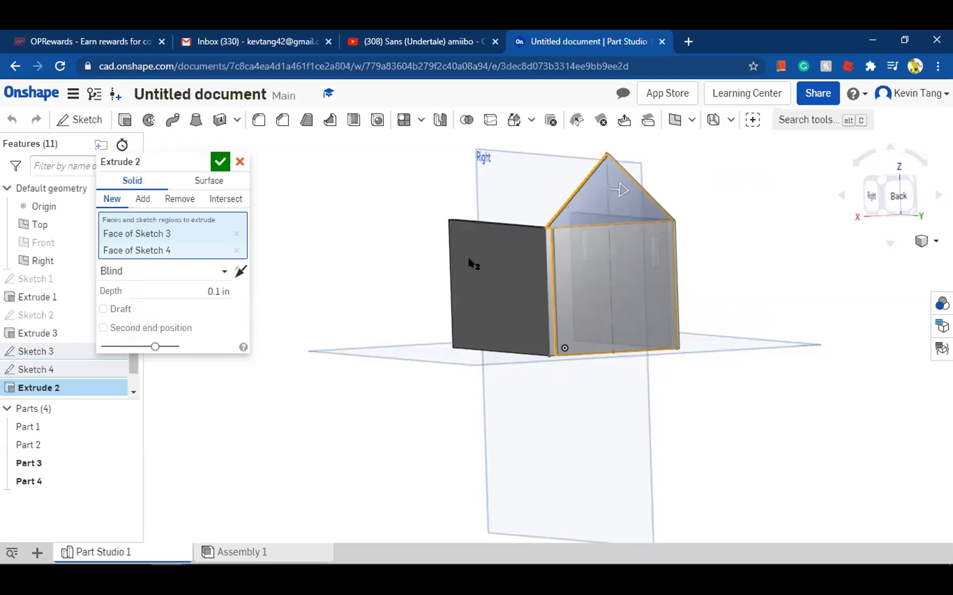
{"action": "scroll", "coordinate": [551, 259], "scroll_direction": "up", "scroll_amount": 5}
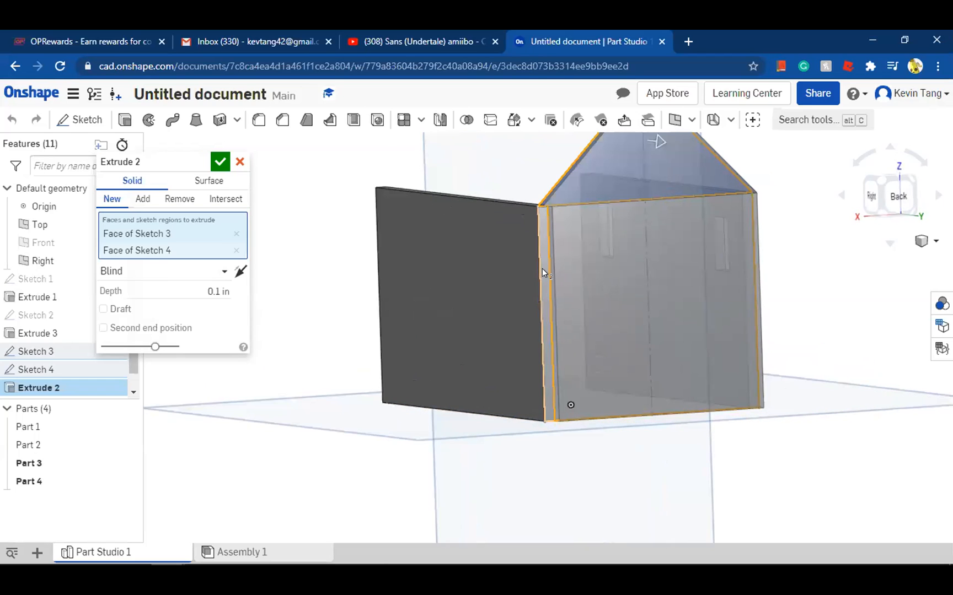
{"action": "left_click", "coordinate": [541, 259]}
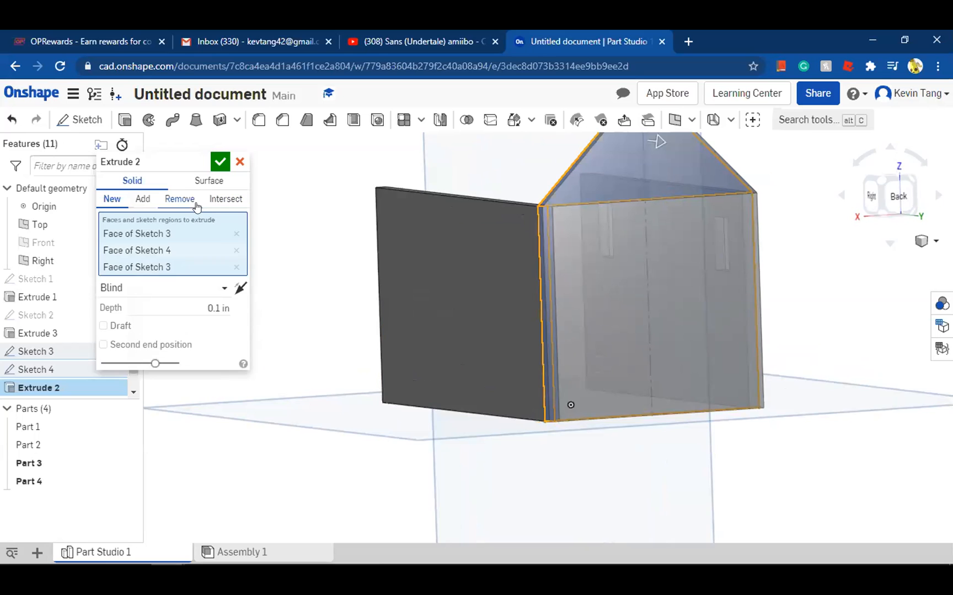
{"action": "left_click", "coordinate": [214, 165]}
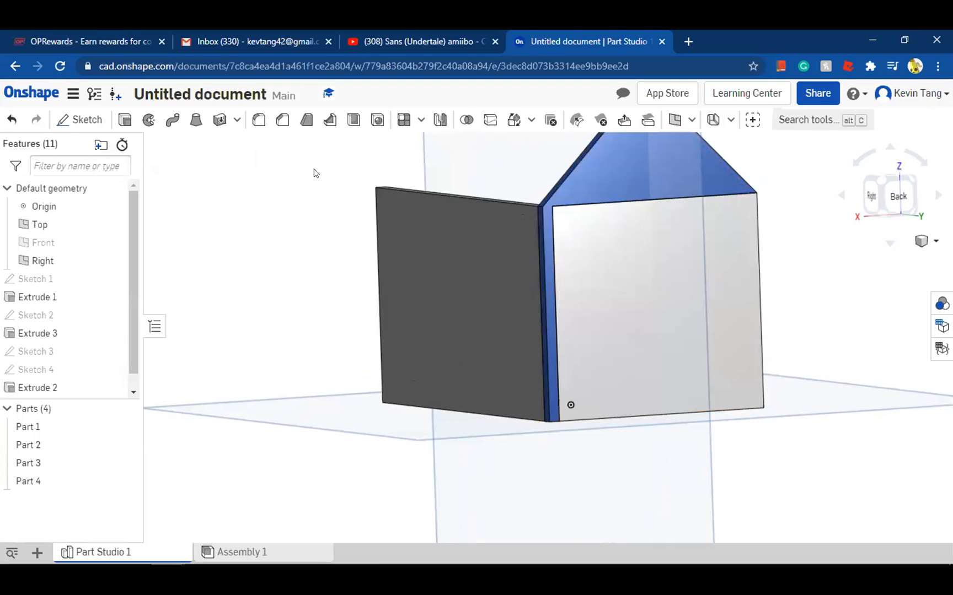
{"action": "right_click_drag", "start_coordinate": [351, 181], "coordinate": [51, 425]}
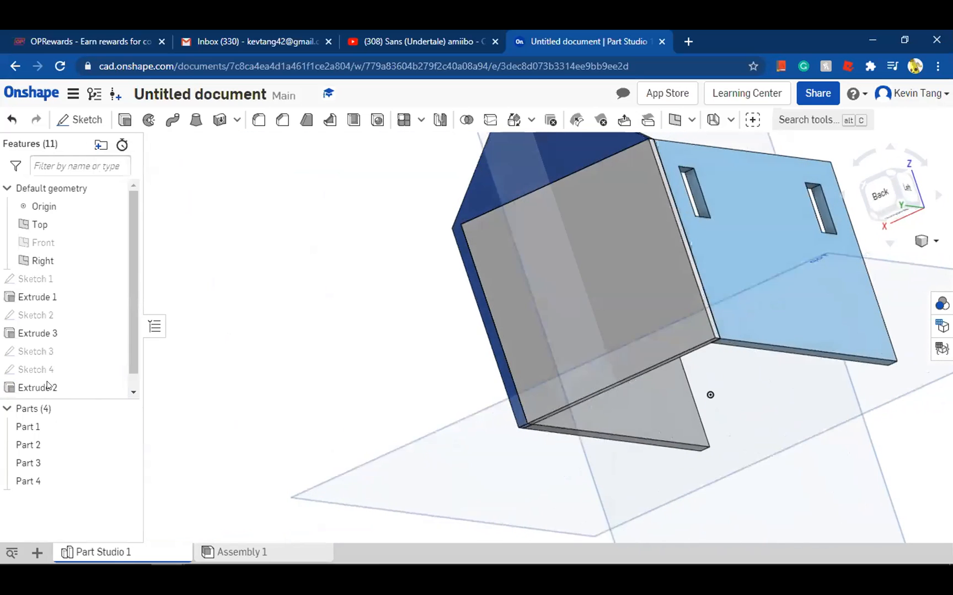
Try the Add operation on the gabled wall extrusion, then return it to New and accept
{"action": "double_click", "coordinate": [41, 387]}
{"action": "right_click_drag", "start_coordinate": [425, 256], "coordinate": [148, 184]}
{"action": "left_click", "coordinate": [140, 197]}
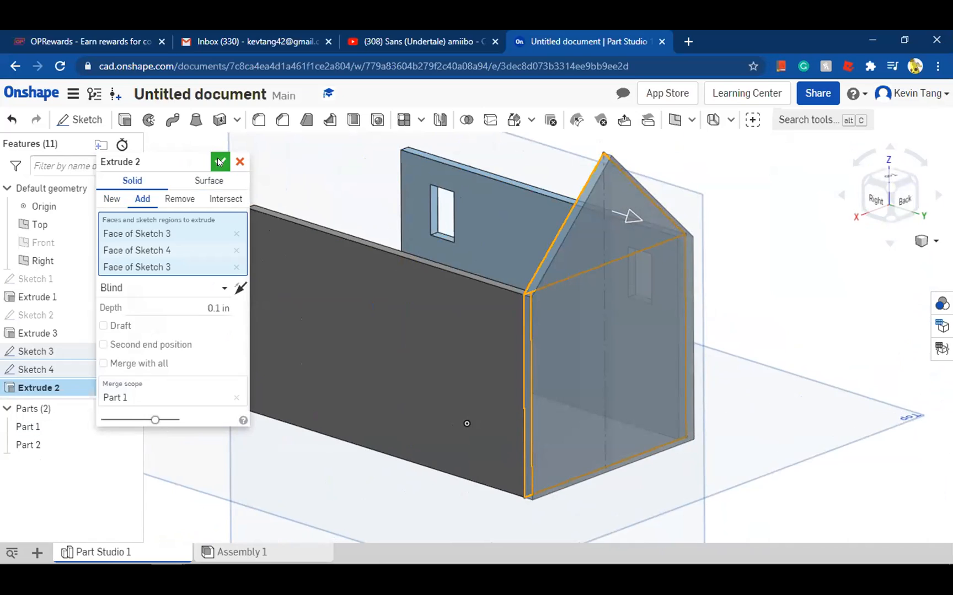
{"action": "left_click", "coordinate": [111, 203]}
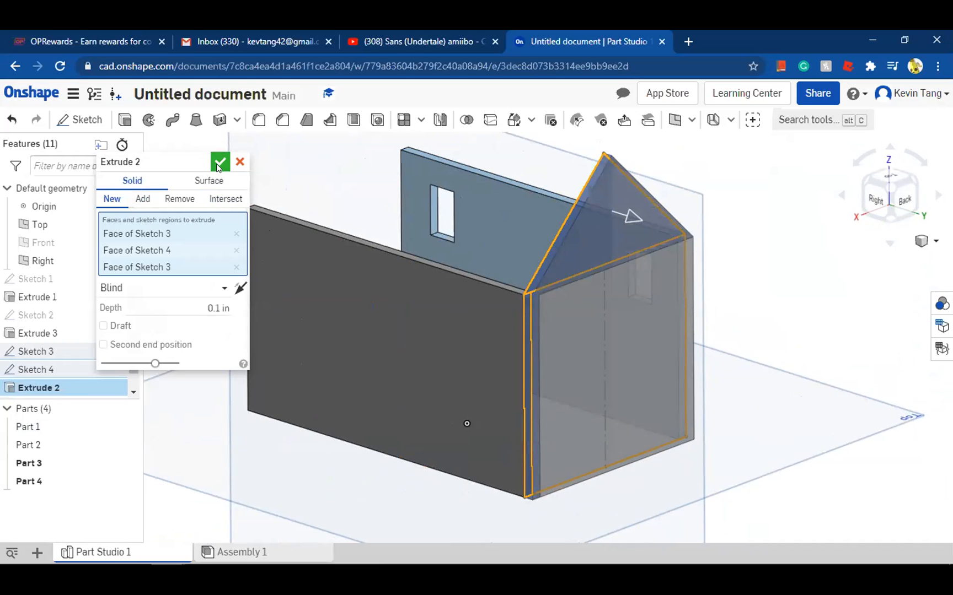
{"action": "left_click", "coordinate": [220, 162]}
{"action": "right_click_drag", "start_coordinate": [315, 266], "coordinate": [357, 234]}
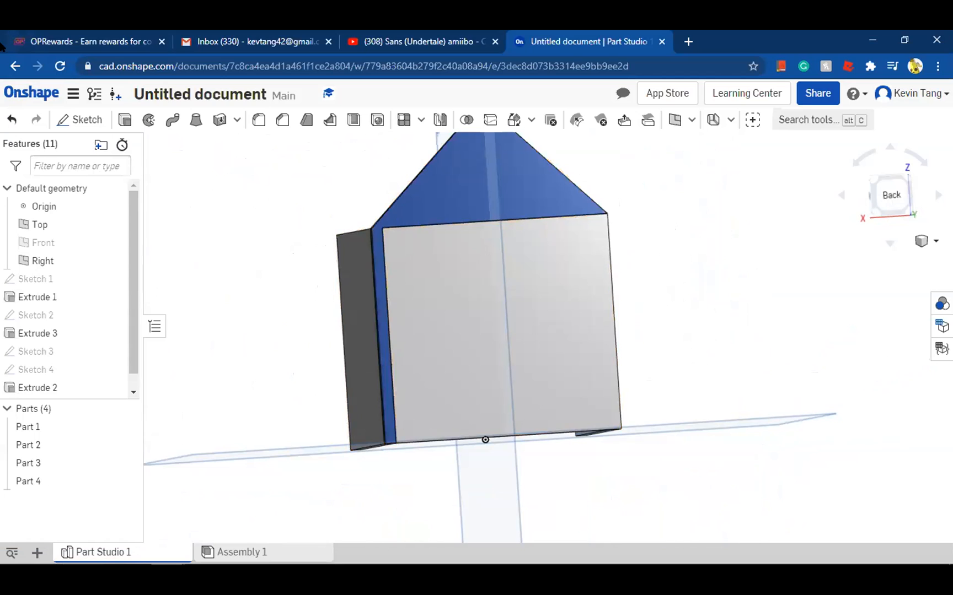
Undo back to before the gabled wall sketches, then redo all the undone changes
{"action": "left_click", "coordinate": [14, 117]}
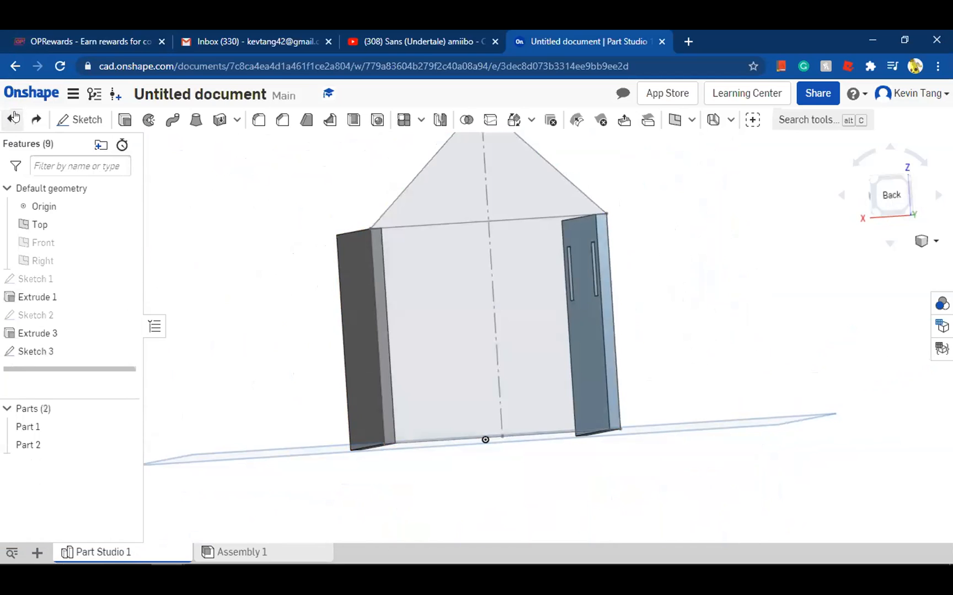
{"action": "left_click", "coordinate": [14, 117]}
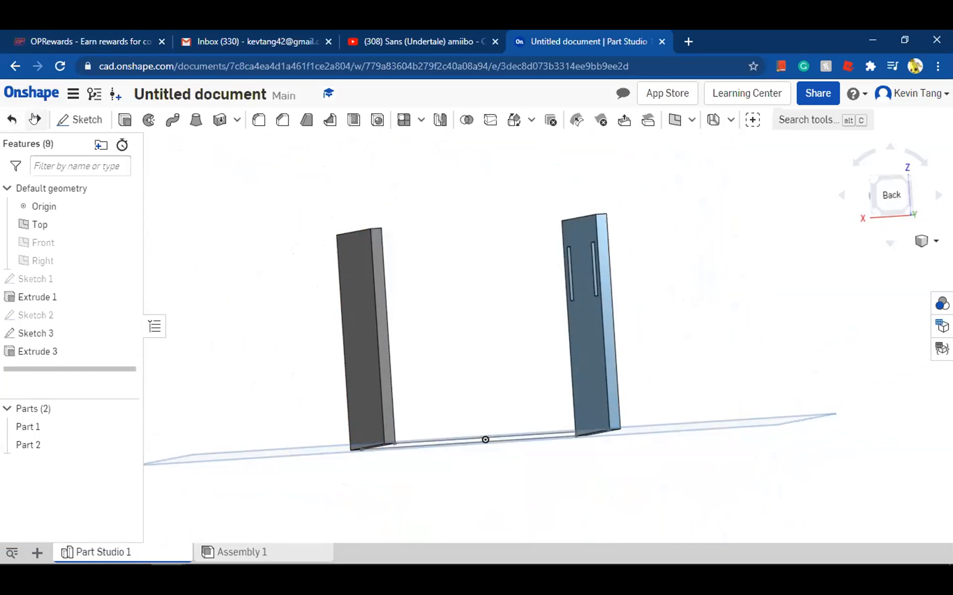
{"action": "left_click", "coordinate": [37, 118]}
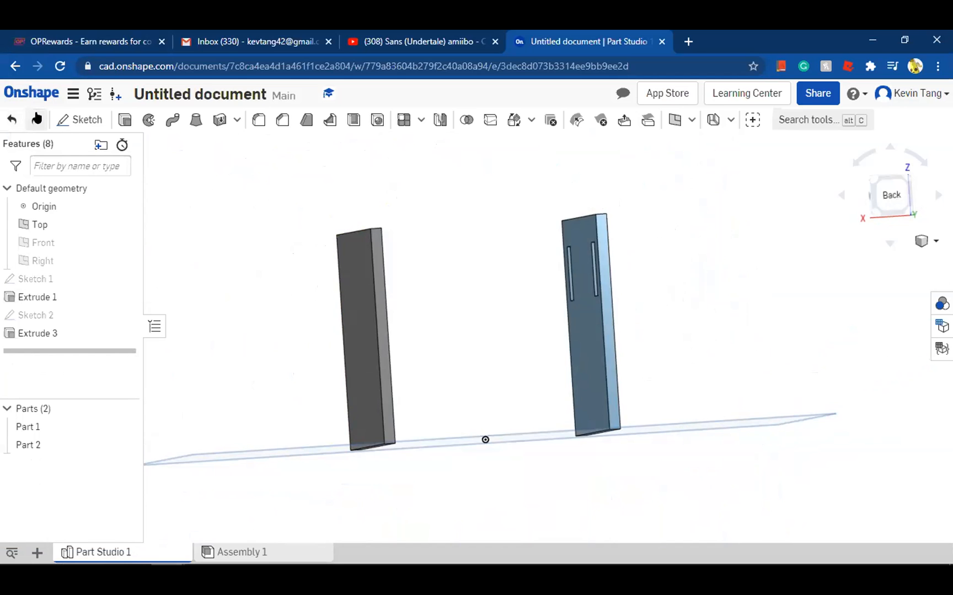
{"action": "left_click", "coordinate": [37, 118]}
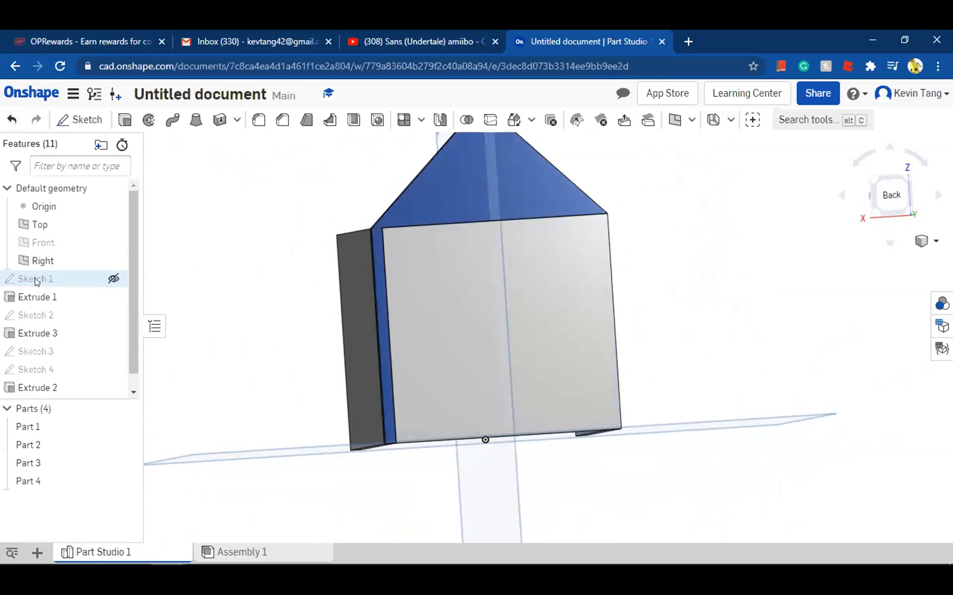
{"action": "left_click", "coordinate": [74, 389]}
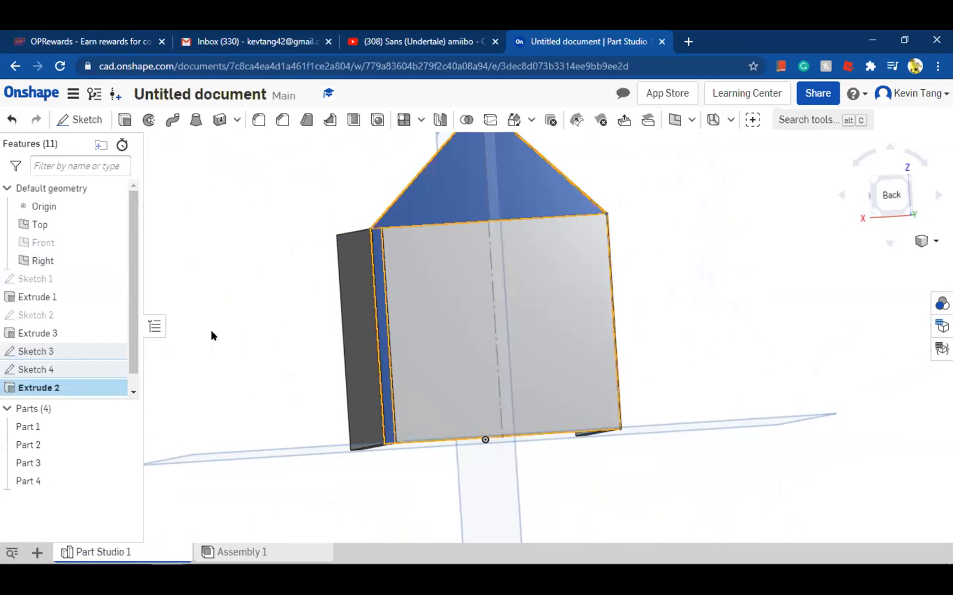
{"action": "left_click", "coordinate": [209, 289]}
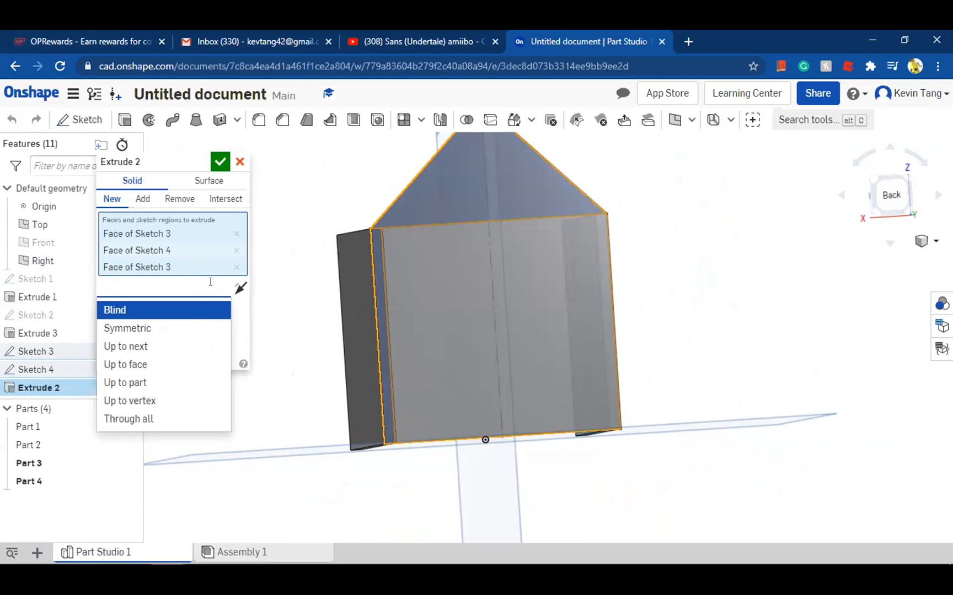
{"action": "left_click", "coordinate": [239, 323]}
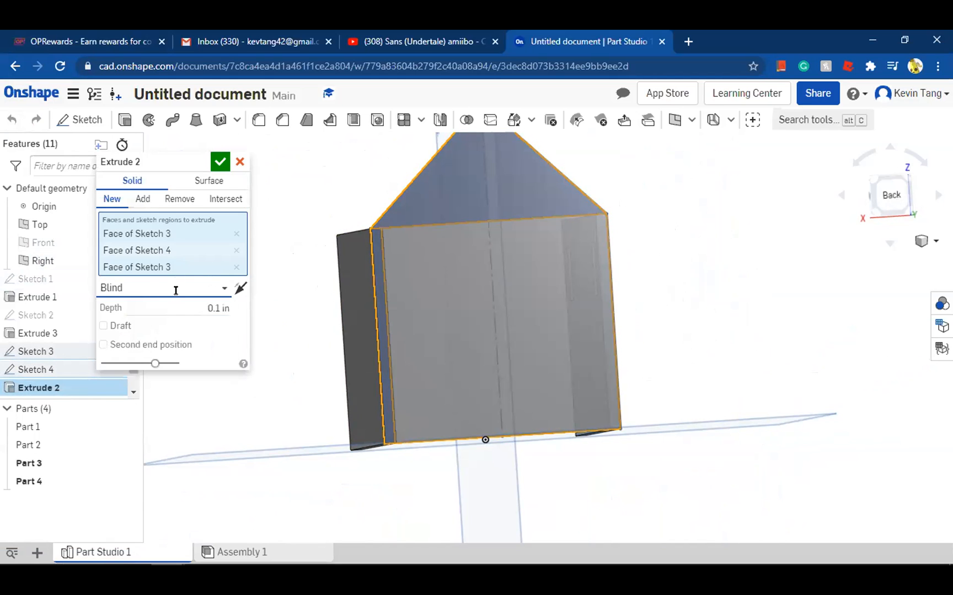
{"action": "right_click_drag", "start_coordinate": [337, 273], "coordinate": [302, 258]}
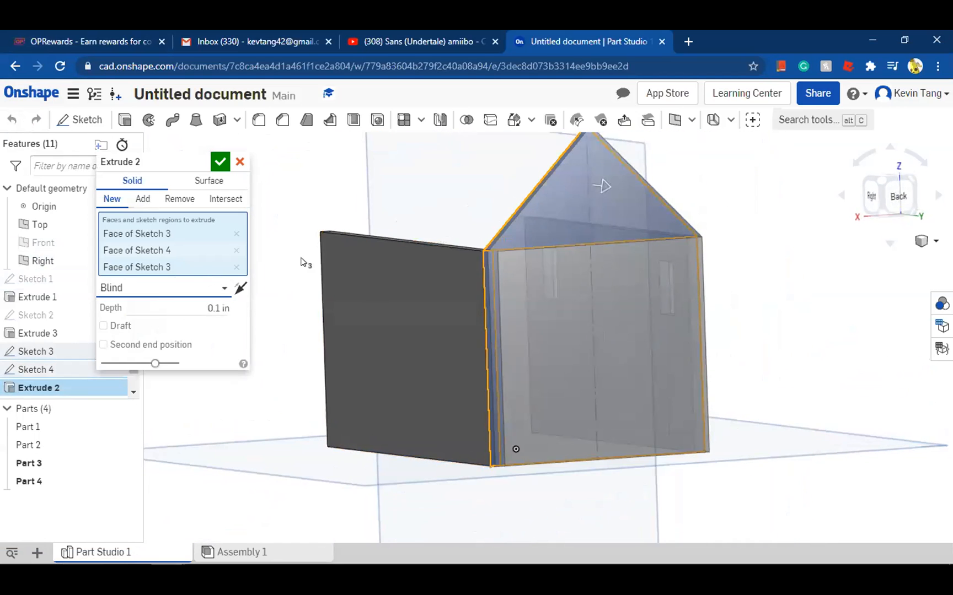
{"action": "left_click", "coordinate": [219, 161]}
Merge the gable part and the rectangular end-wall part into a single wall with a Boolean Union
{"action": "right_click_drag", "start_coordinate": [248, 202], "coordinate": [391, 157]}
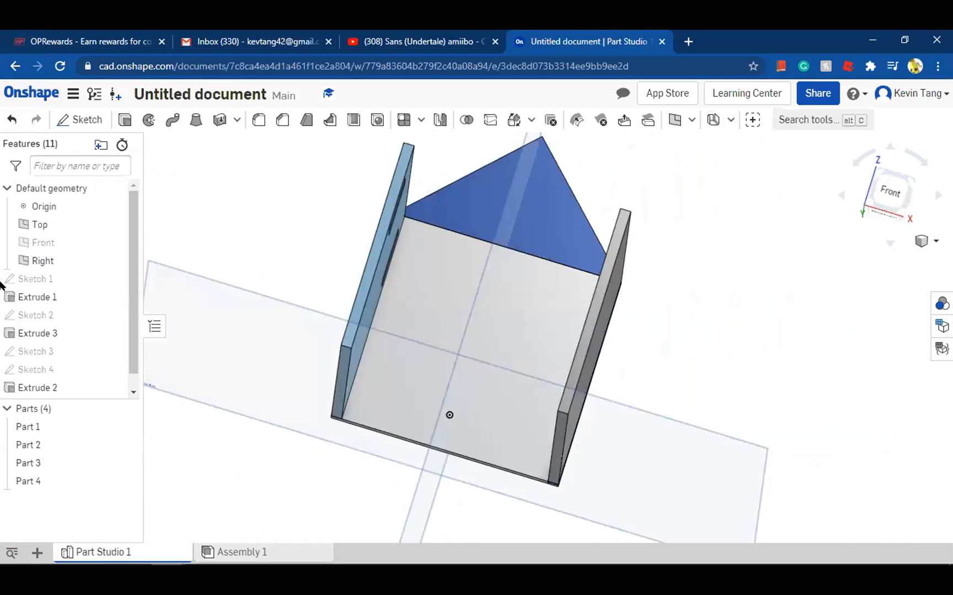
{"action": "right_click_drag", "start_coordinate": [284, 251], "coordinate": [27, 451]}
{"action": "left_click", "coordinate": [47, 464]}
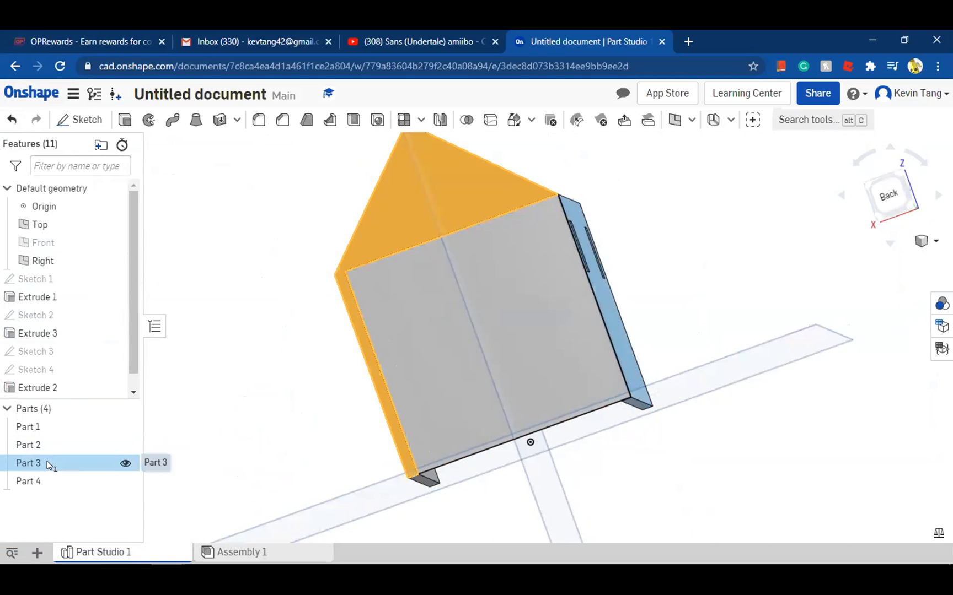
{"action": "left_click", "coordinate": [46, 481]}
{"action": "right_click_drag", "start_coordinate": [276, 296], "coordinate": [784, 223]}
{"action": "left_click_drag", "start_coordinate": [881, 189], "coordinate": [828, 148]}
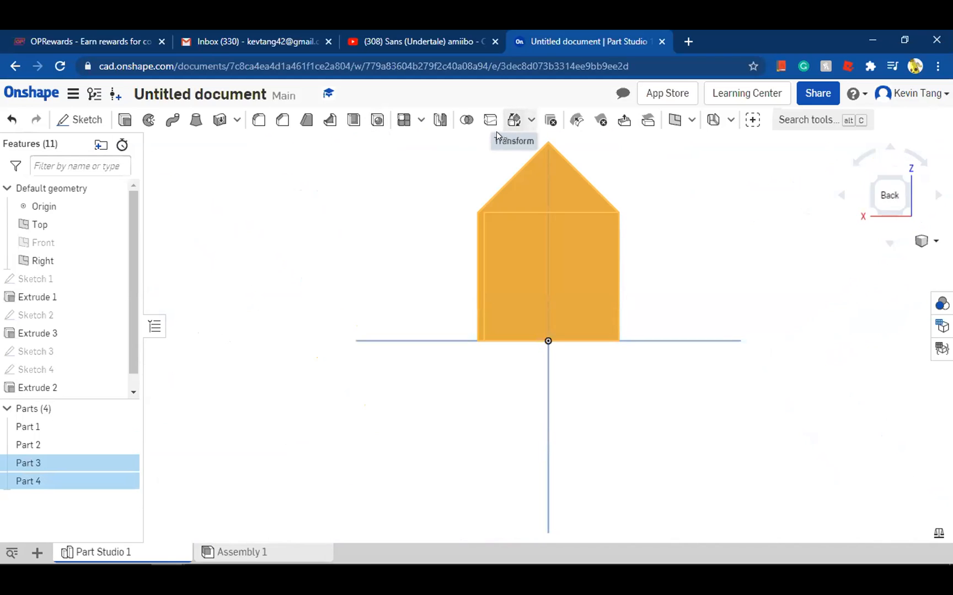
{"action": "left_click", "coordinate": [462, 121]}
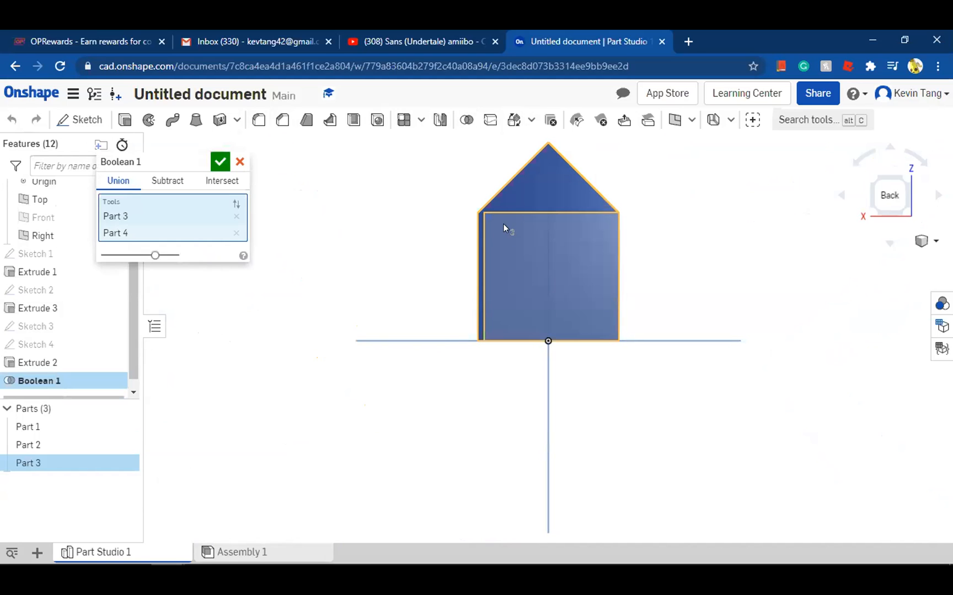
{"action": "key", "text": "Return"}
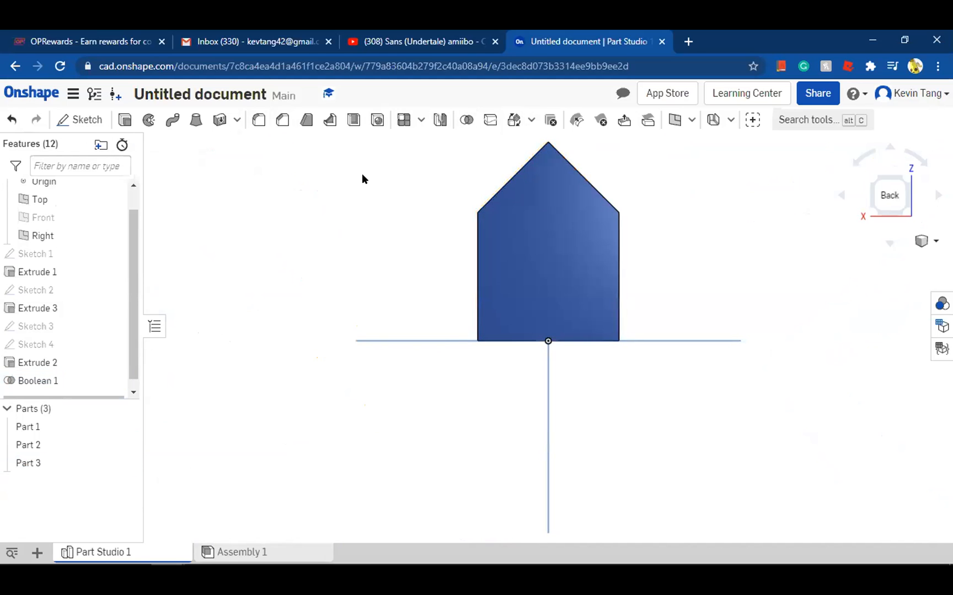
{"action": "right_click_drag", "start_coordinate": [367, 174], "coordinate": [508, 189]}
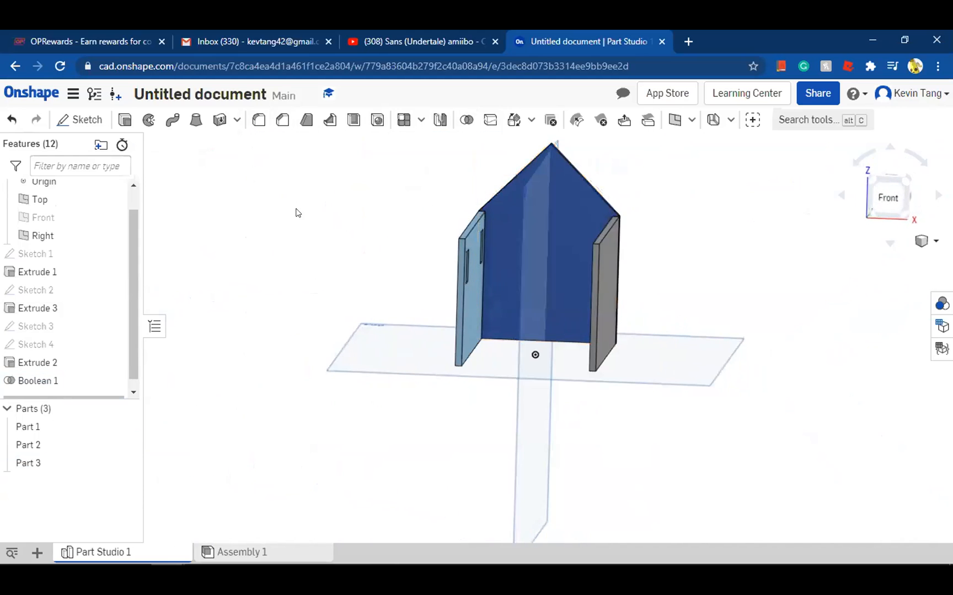
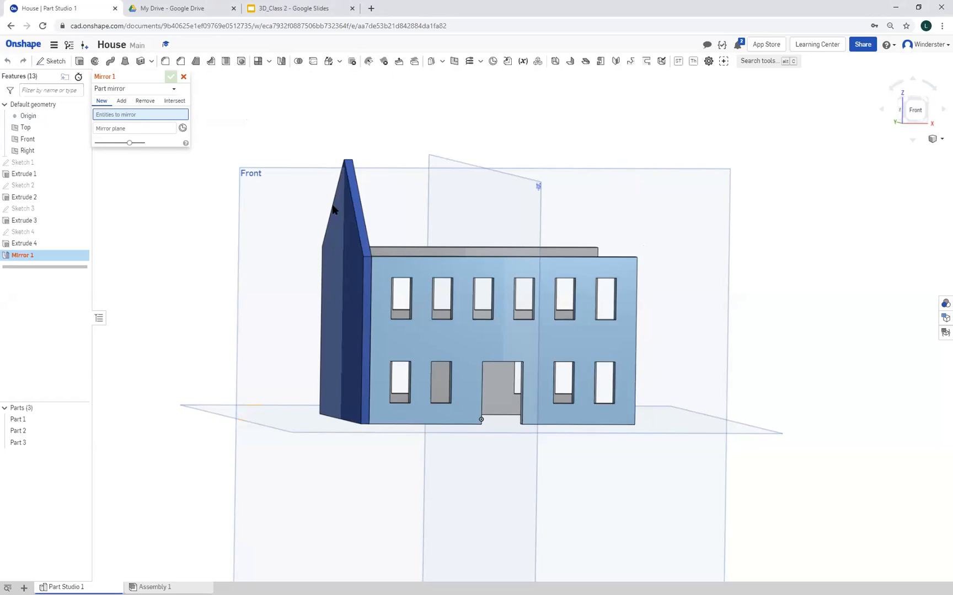
Mirror the gabled end wall across the Right plane as a new part to form the opposite end wall
{"action": "left_click", "coordinate": [360, 222]}
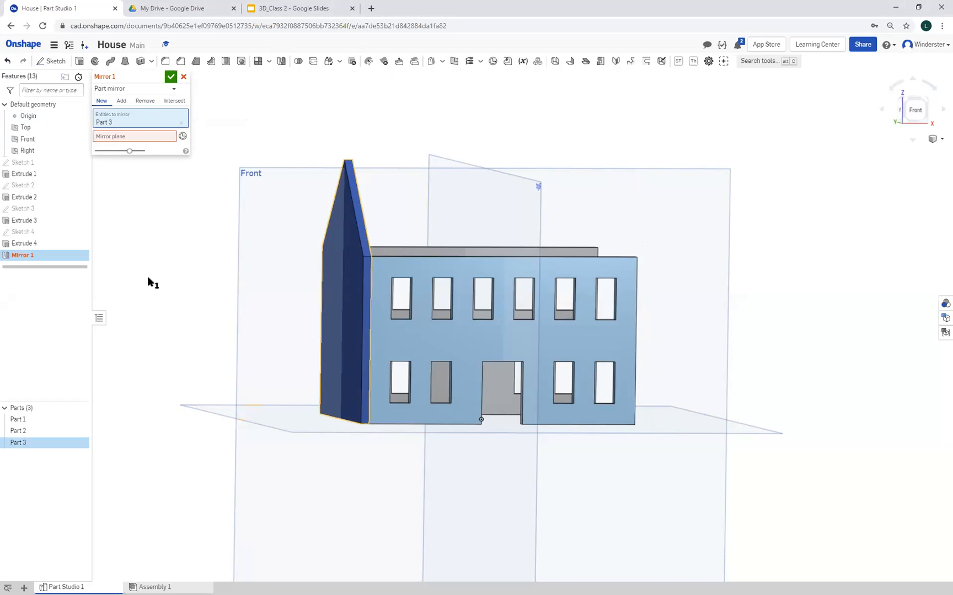
{"action": "left_click", "coordinate": [117, 139]}
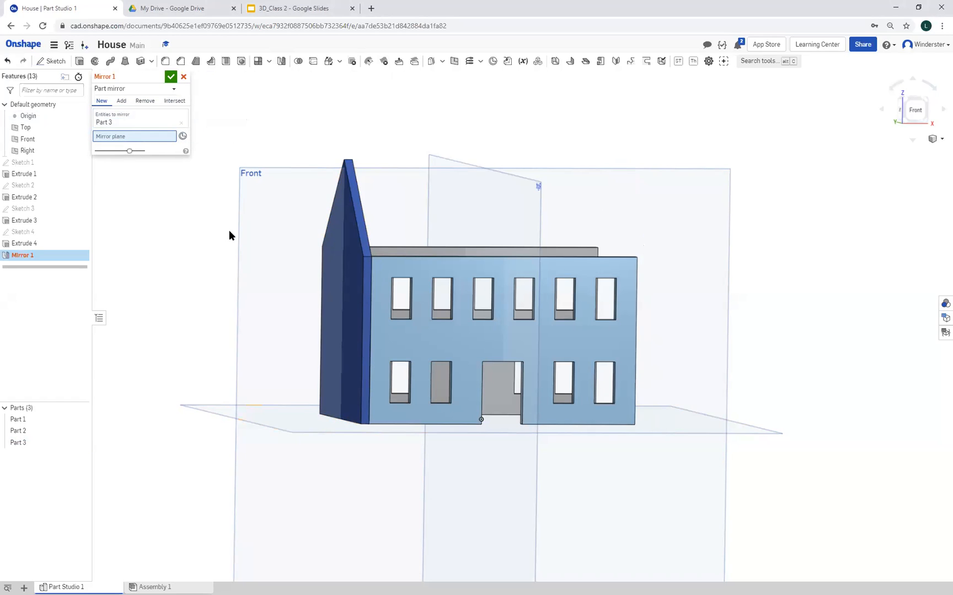
{"action": "left_click", "coordinate": [533, 206]}
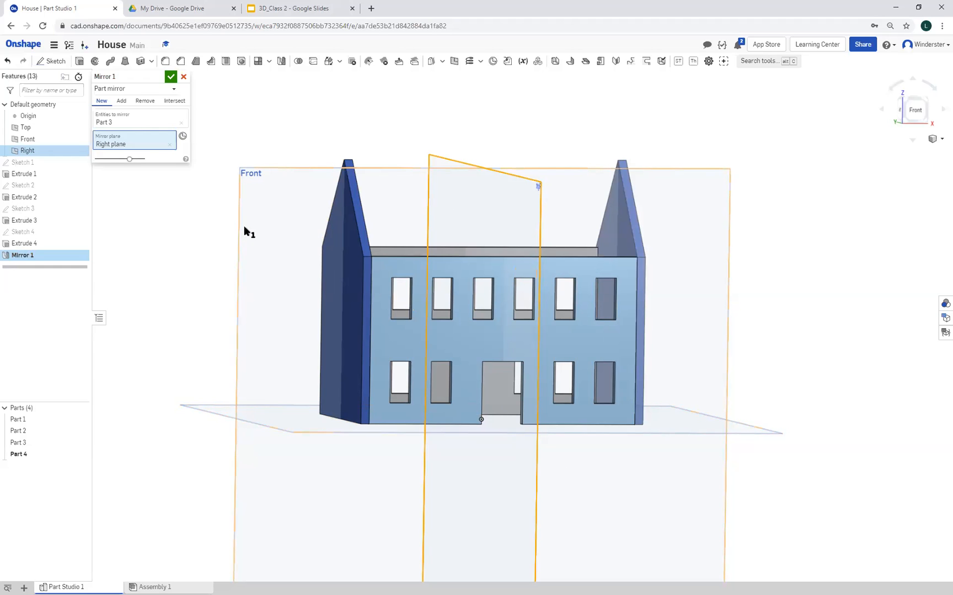
{"action": "mouse_move", "coordinate": [207, 321]}
{"action": "right_mouse_down"}
{"action": "mouse_move", "coordinate": [283, 349]}
{"action": "mouse_move", "coordinate": [211, 312]}
{"action": "right_mouse_up"}
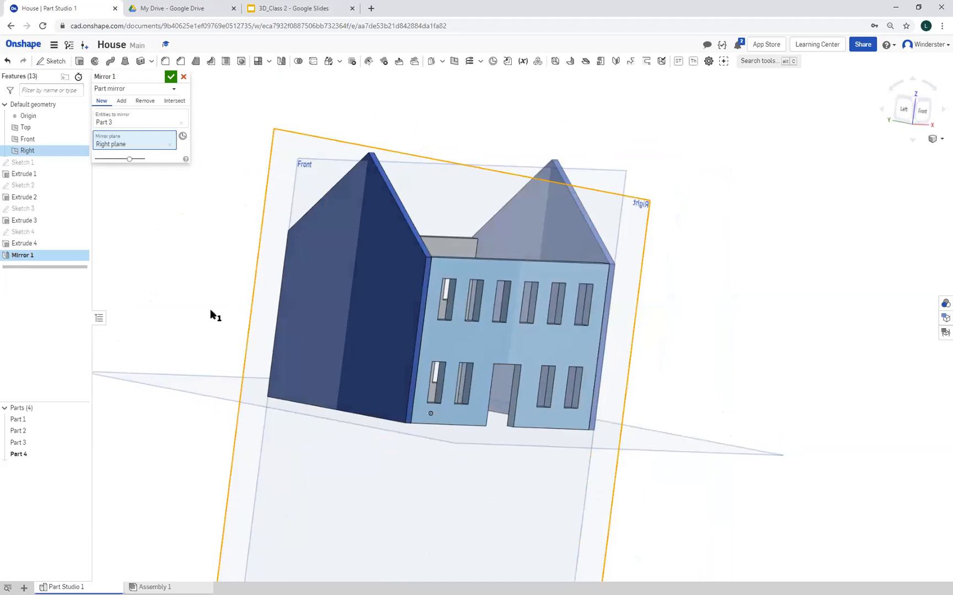
{"action": "left_click", "coordinate": [170, 77]}
{"action": "right_click_drag", "start_coordinate": [742, 447], "coordinate": [787, 447]}
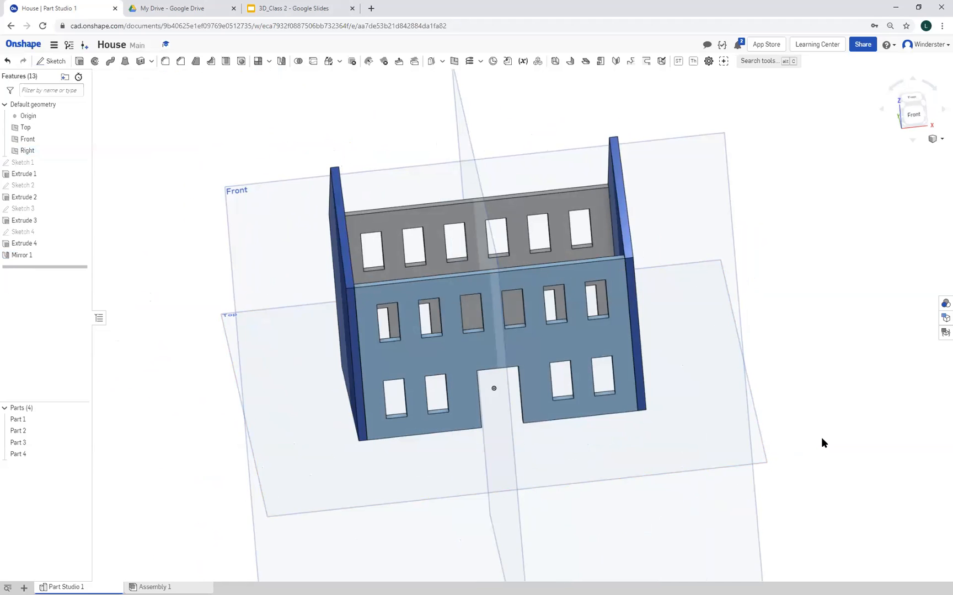
{"action": "mouse_move", "coordinate": [256, 472]}
{"action": "right_mouse_down"}
{"action": "mouse_move", "coordinate": [271, 441]}
{"action": "mouse_move", "coordinate": [221, 458]}
{"action": "mouse_move", "coordinate": [272, 449]}
{"action": "mouse_move", "coordinate": [265, 443]}
{"action": "mouse_move", "coordinate": [267, 457]}
{"action": "right_mouse_up"}
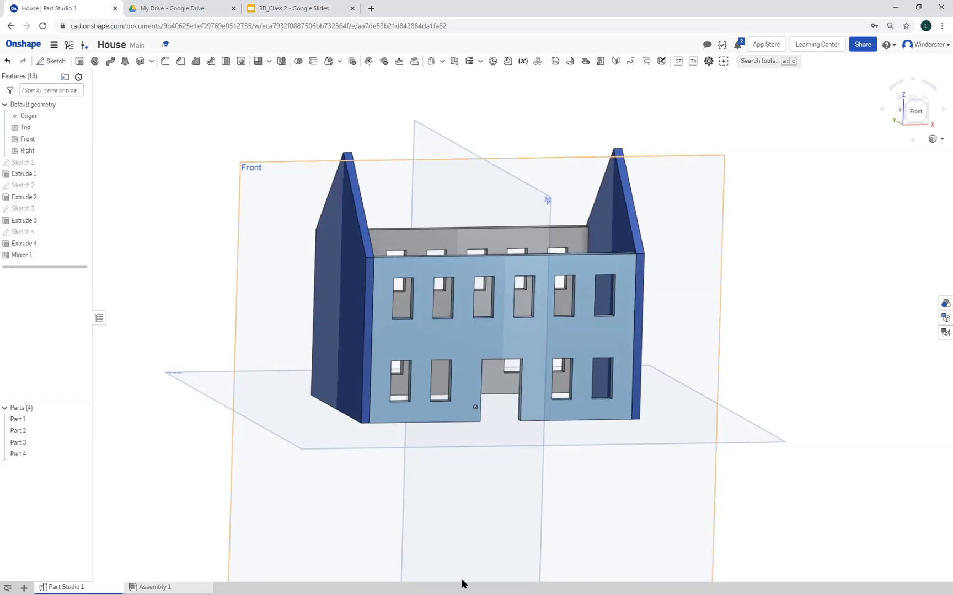
Create a new Part Studio and add a plane offset 3 in above the Top plane
{"action": "left_click", "coordinate": [24, 588]}
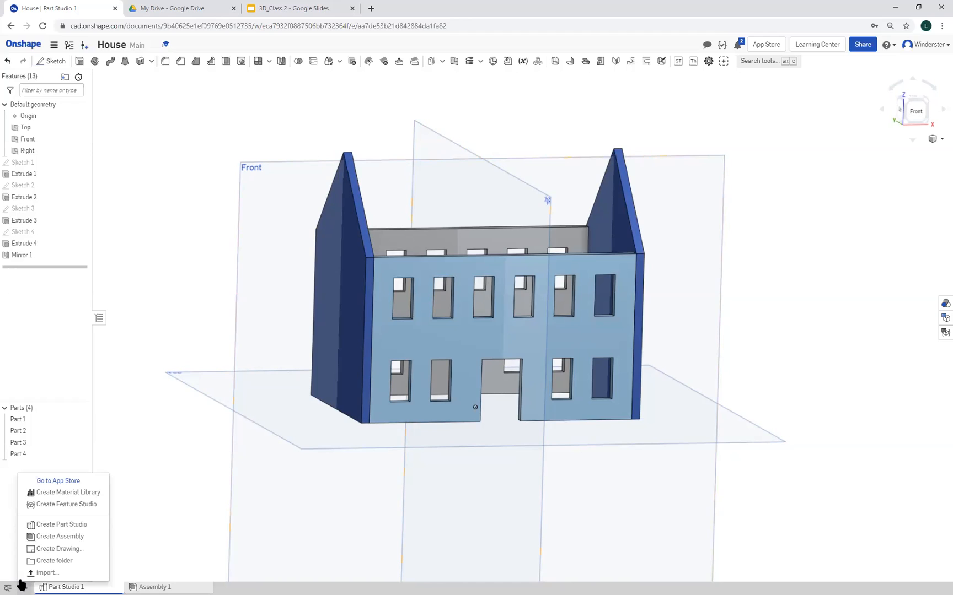
{"action": "left_click", "coordinate": [65, 524]}
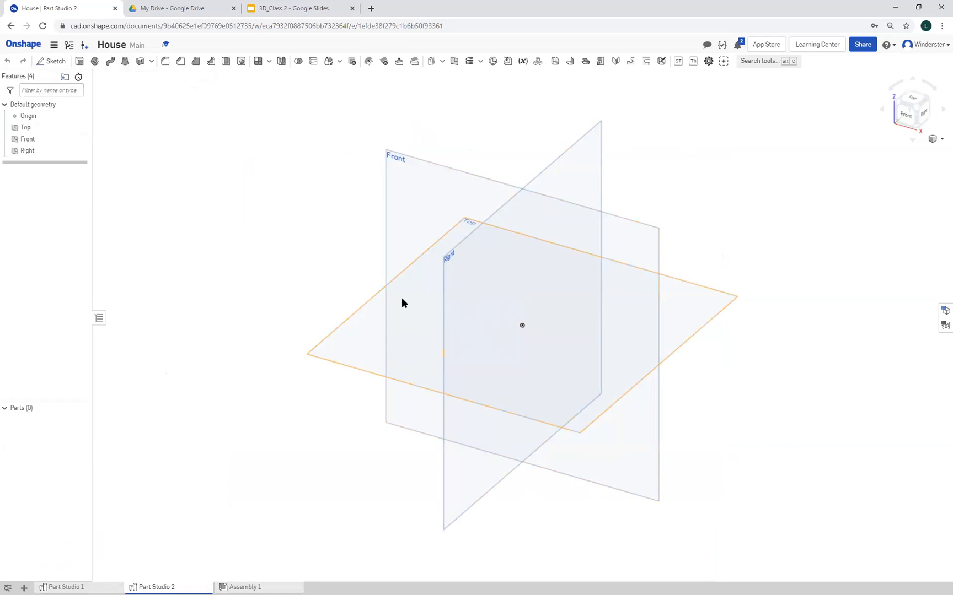
{"action": "left_click", "coordinate": [455, 62]}
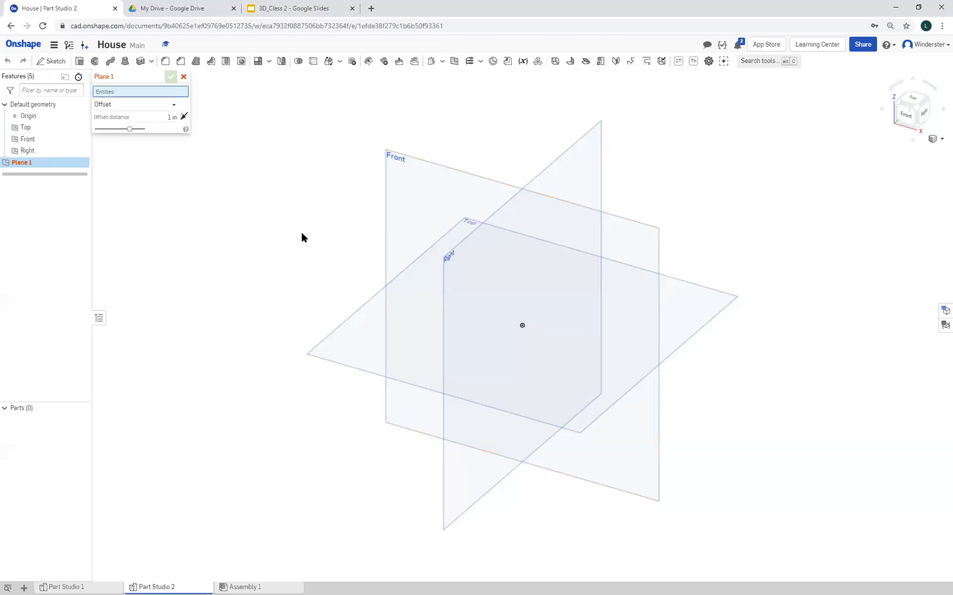
{"action": "right_click_drag", "start_coordinate": [300, 247], "coordinate": [247, 263]}
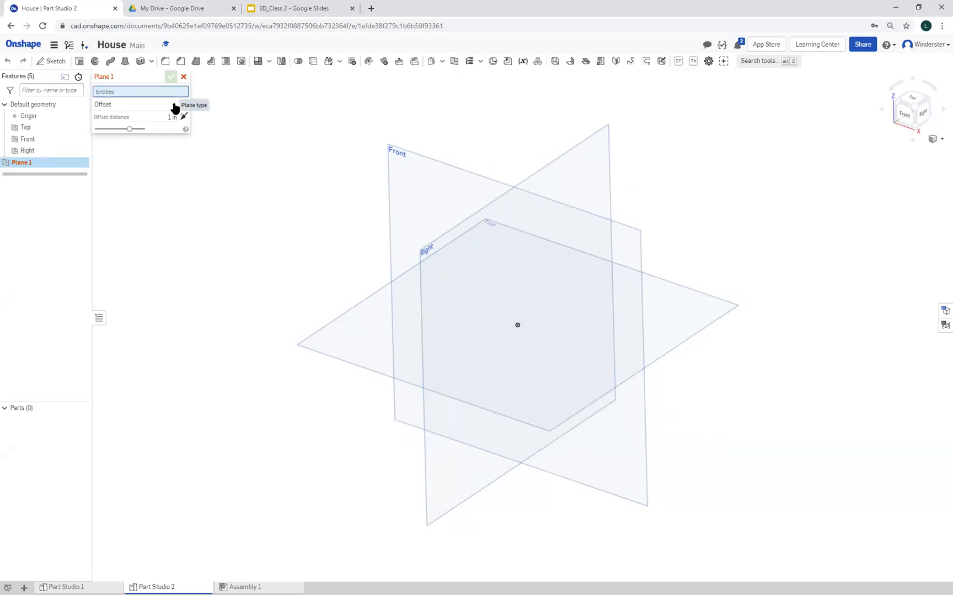
{"action": "left_click", "coordinate": [370, 355]}
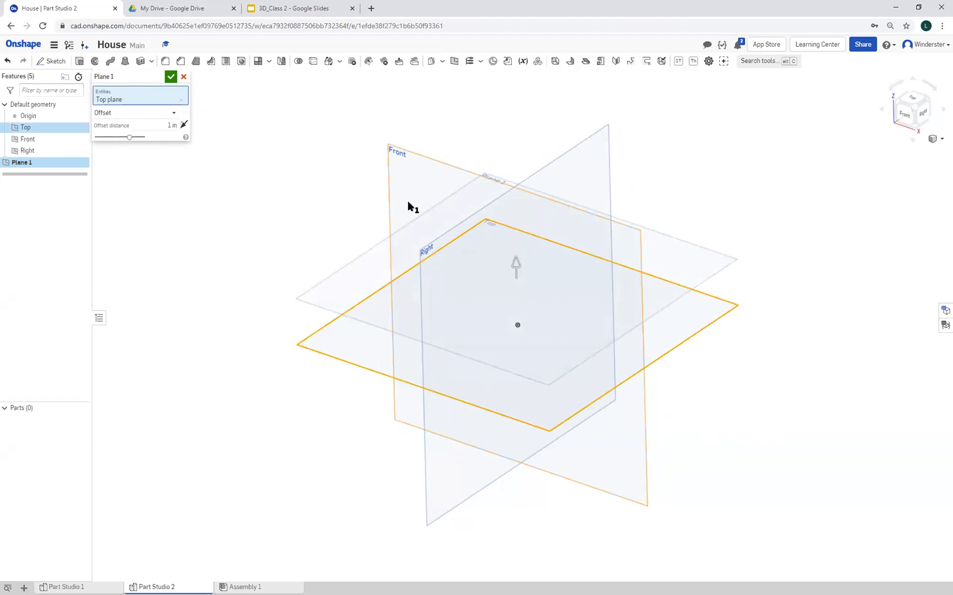
{"action": "left_click", "coordinate": [172, 126]}
{"action": "type", "text": "3"}
{"action": "right_click_drag", "start_coordinate": [232, 288], "coordinate": [263, 258]}
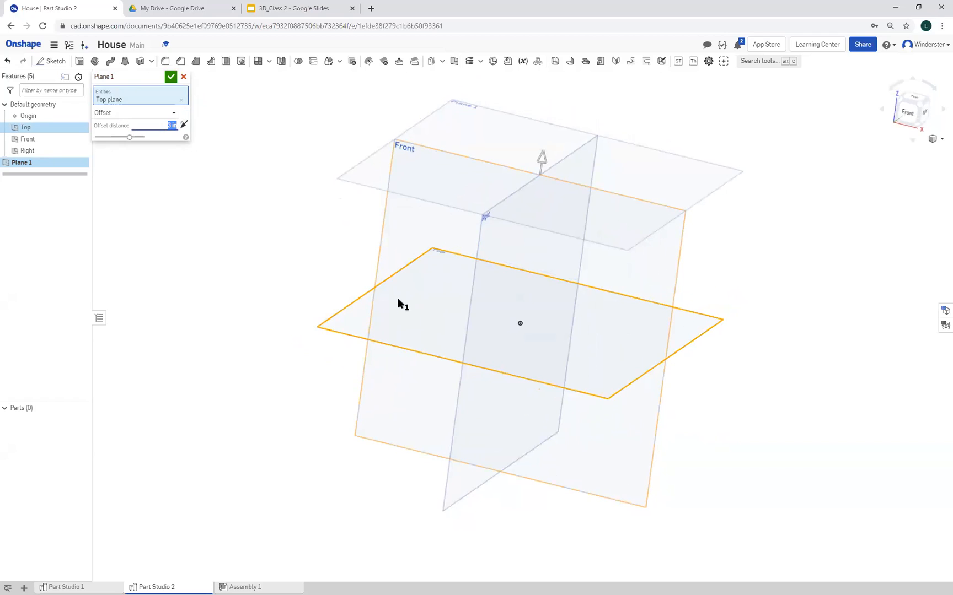
{"action": "left_click", "coordinate": [170, 78]}
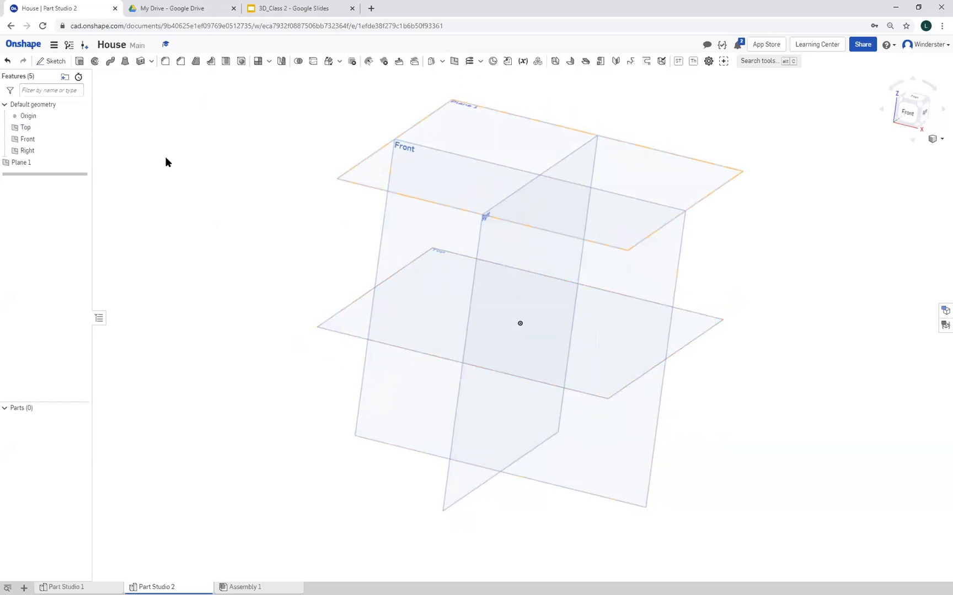
Sketch a six-sided circumscribed polygon centred on the origin on the Top plane and accept the sketch
{"action": "left_click", "coordinate": [50, 61]}
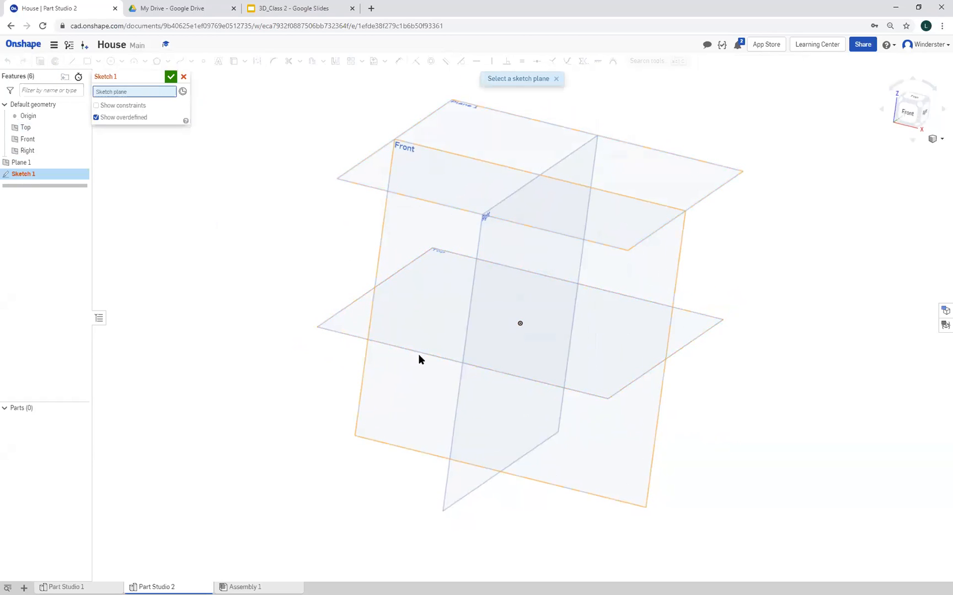
{"action": "left_click", "coordinate": [357, 330]}
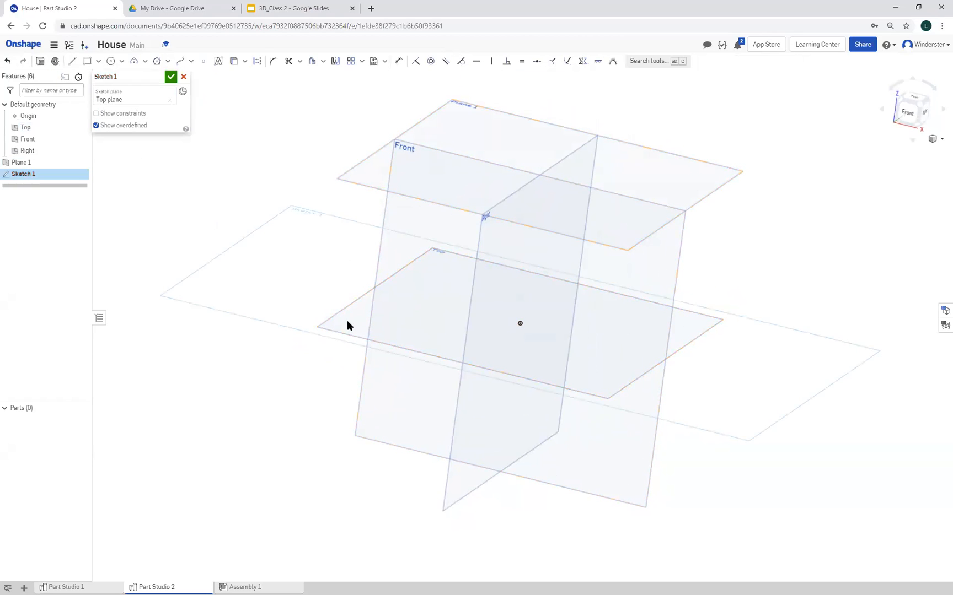
{"action": "right_click", "coordinate": [284, 295]}
{"action": "left_click", "coordinate": [326, 371]}
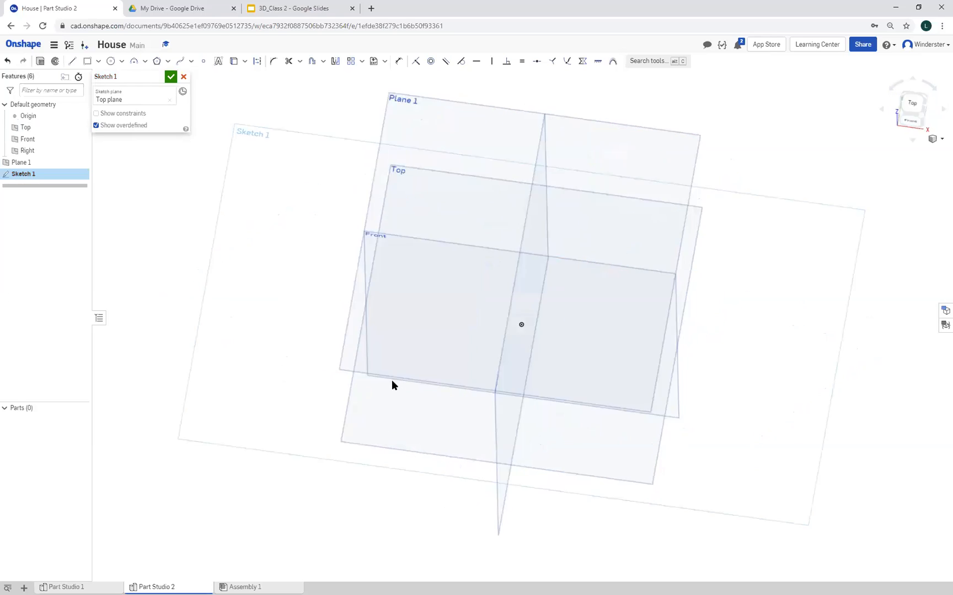
{"action": "left_click", "coordinate": [169, 62]}
{"action": "left_click", "coordinate": [168, 77]}
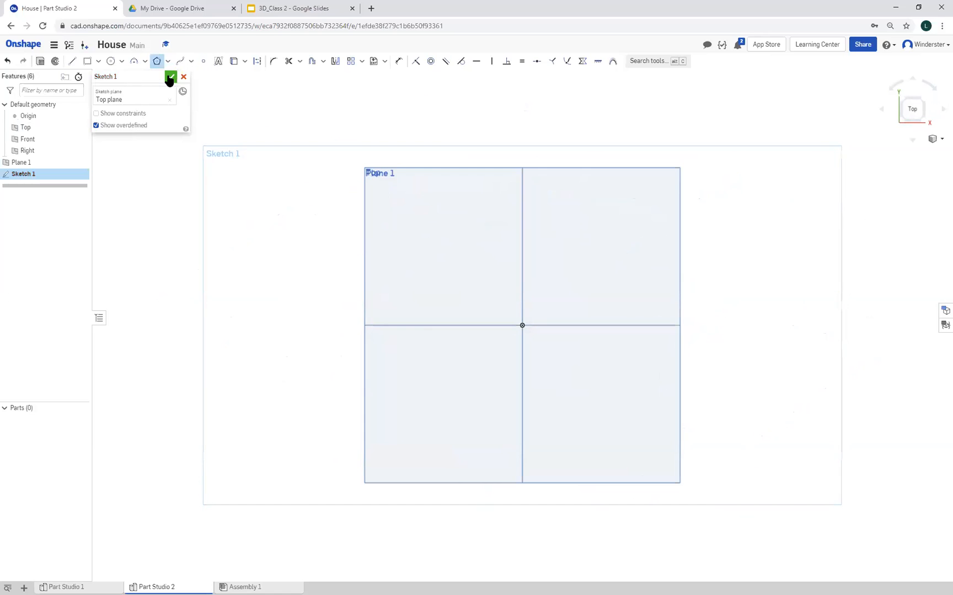
{"action": "left_click", "coordinate": [522, 326]}
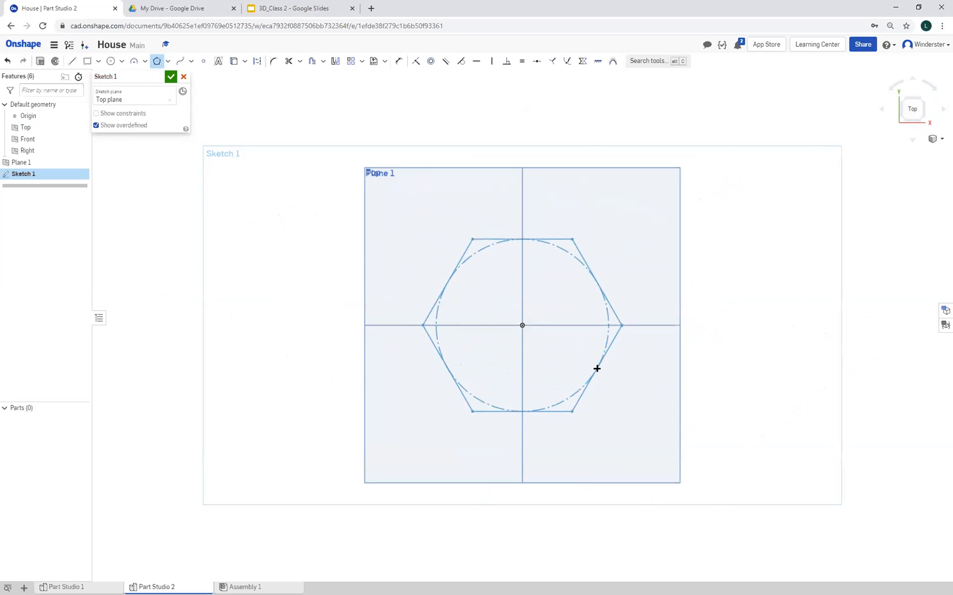
{"action": "left_click", "coordinate": [598, 370]}
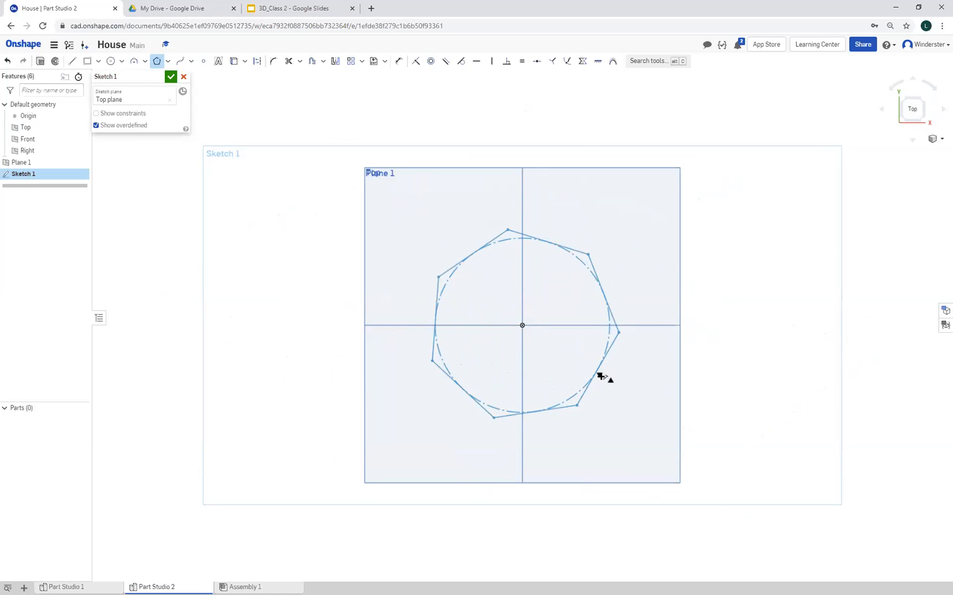
{"action": "left_click", "coordinate": [599, 374]}
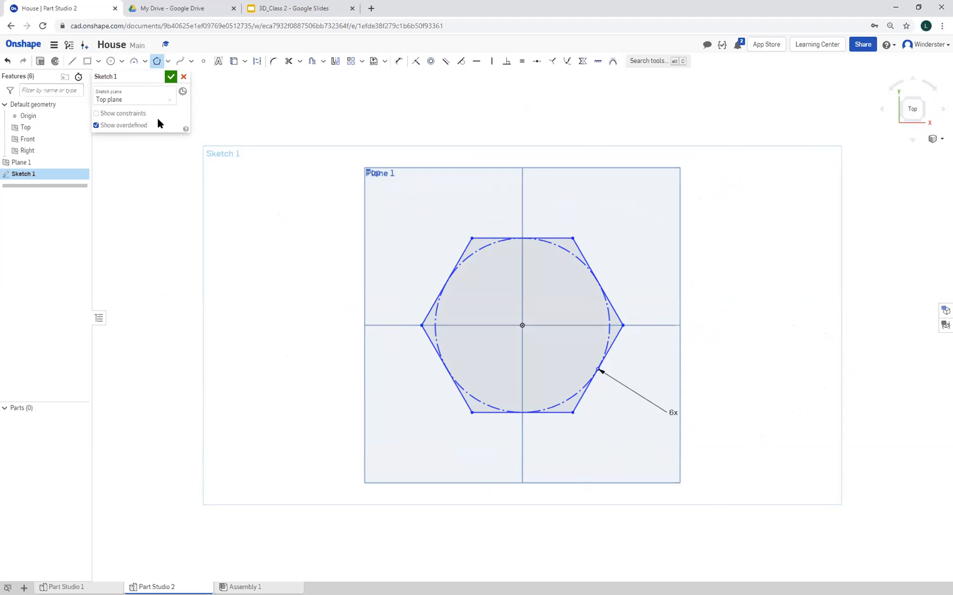
{"action": "left_click", "coordinate": [171, 76]}
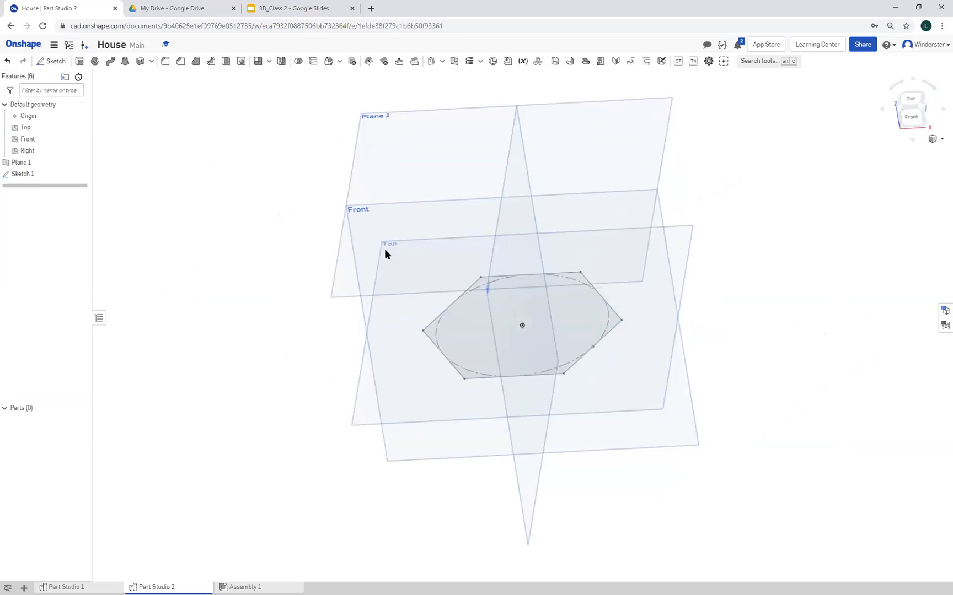
Sketch a larger, rotated hexagon centred on the origin on the offset plane, sized to the lower hexagon's corner, and accept the sketch
{"action": "left_click", "coordinate": [55, 61]}
{"action": "left_click", "coordinate": [352, 238]}
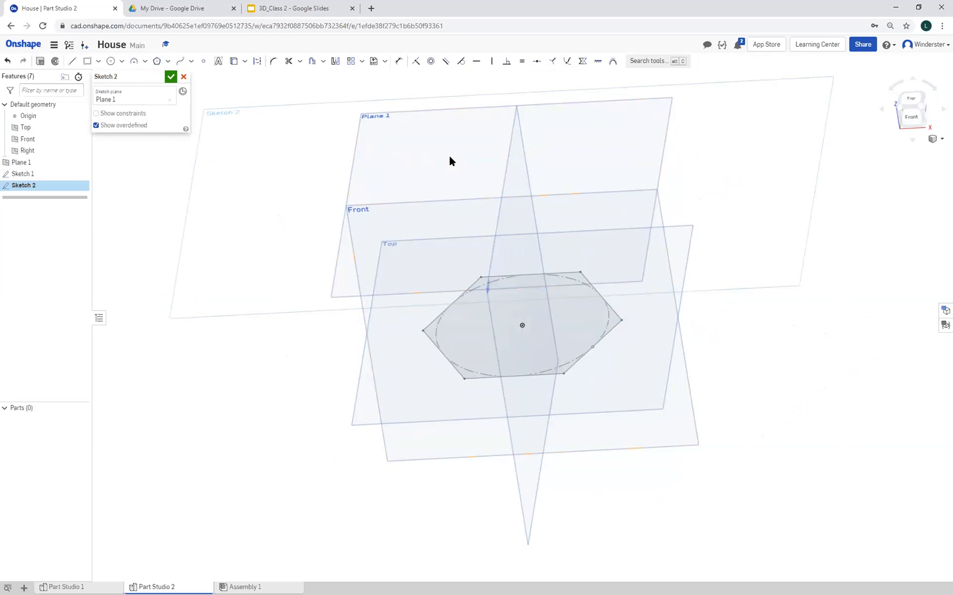
{"action": "right_click", "coordinate": [264, 211]}
{"action": "left_click", "coordinate": [299, 280]}
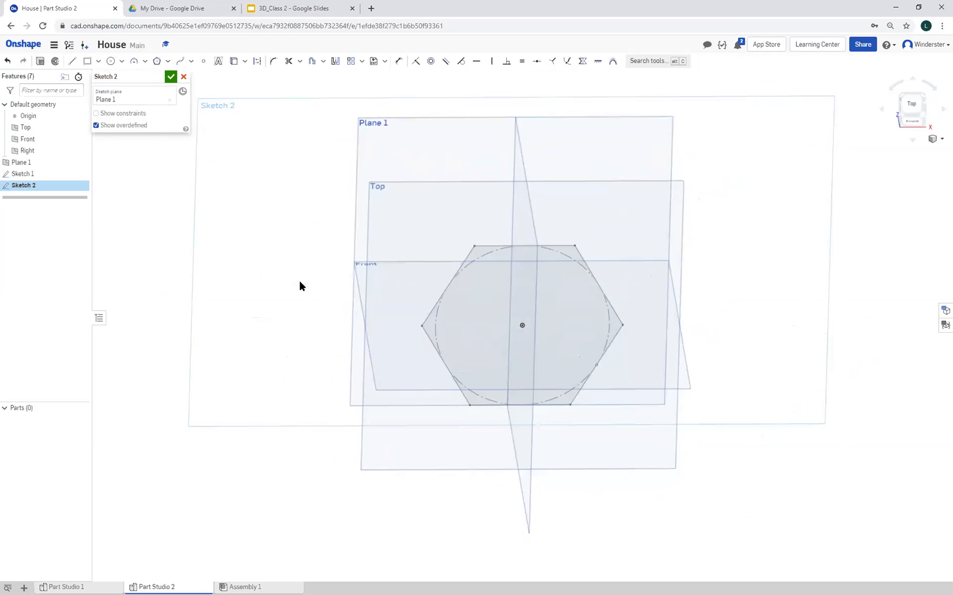
{"action": "left_click", "coordinate": [156, 60]}
{"action": "left_click", "coordinate": [519, 324]}
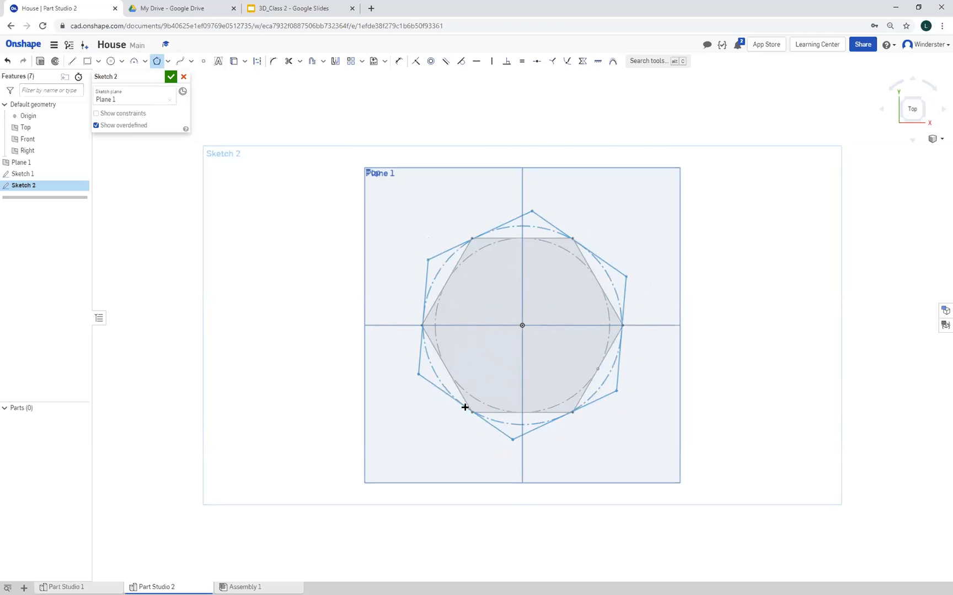
{"action": "left_click", "coordinate": [473, 411]}
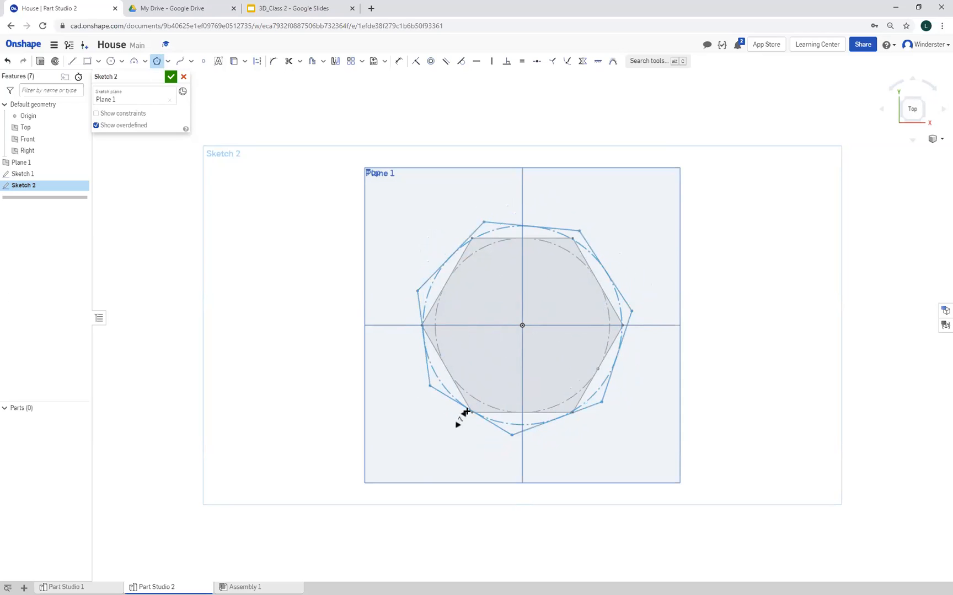
{"action": "left_click", "coordinate": [467, 411]}
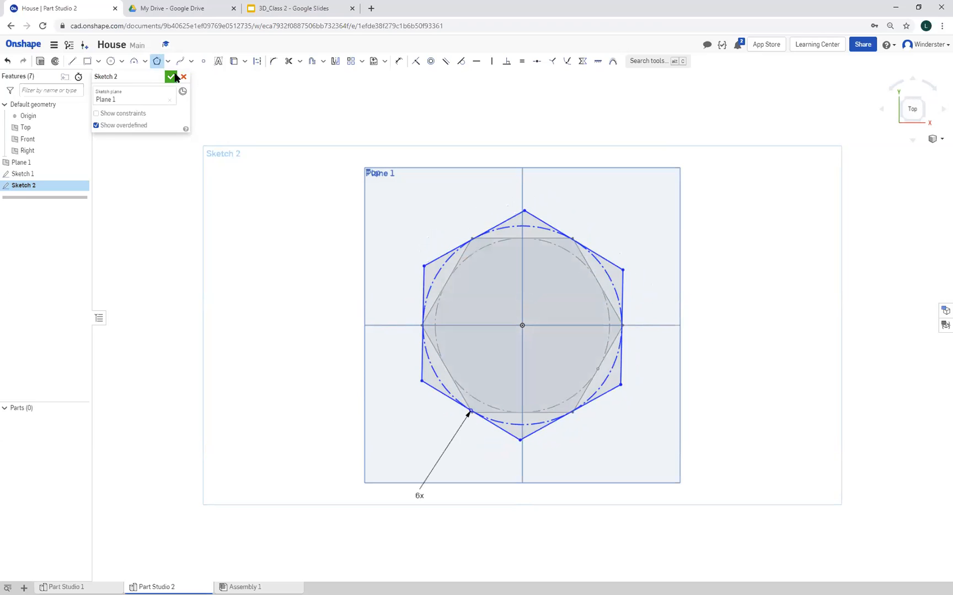
{"action": "left_click", "coordinate": [170, 77]}
Loft a new solid from the lower hexagon to the larger hexagon on the offset plane
{"action": "mouse_move", "coordinate": [262, 328]}
{"action": "right_mouse_down"}
{"action": "mouse_move", "coordinate": [291, 276]}
{"action": "mouse_move", "coordinate": [291, 266]}
{"action": "mouse_move", "coordinate": [256, 257]}
{"action": "mouse_move", "coordinate": [278, 221]}
{"action": "mouse_move", "coordinate": [284, 269]}
{"action": "right_mouse_up"}
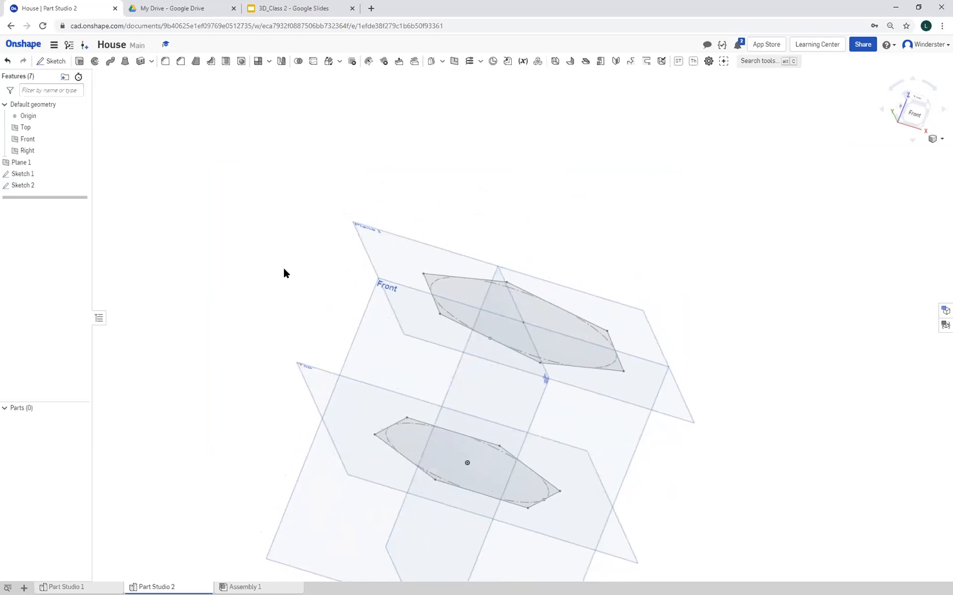
{"action": "left_click", "coordinate": [125, 62]}
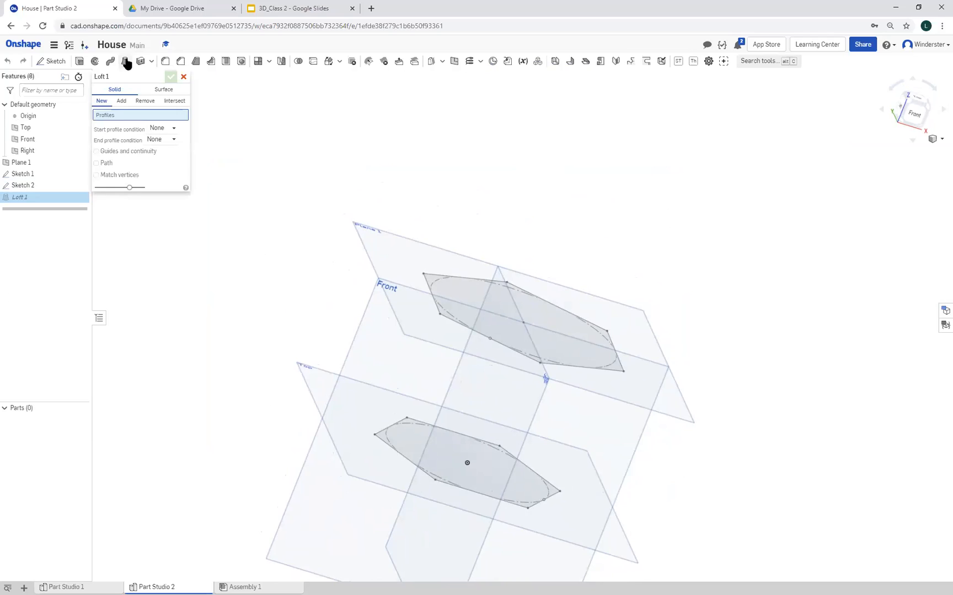
{"action": "left_click", "coordinate": [400, 433]}
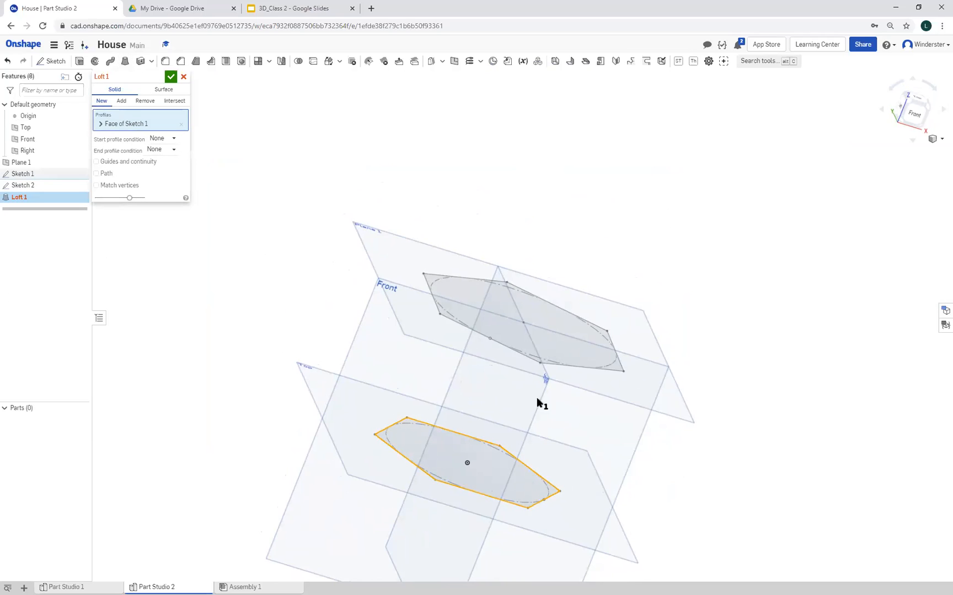
{"action": "left_click", "coordinate": [500, 335]}
{"action": "left_click", "coordinate": [171, 77]}
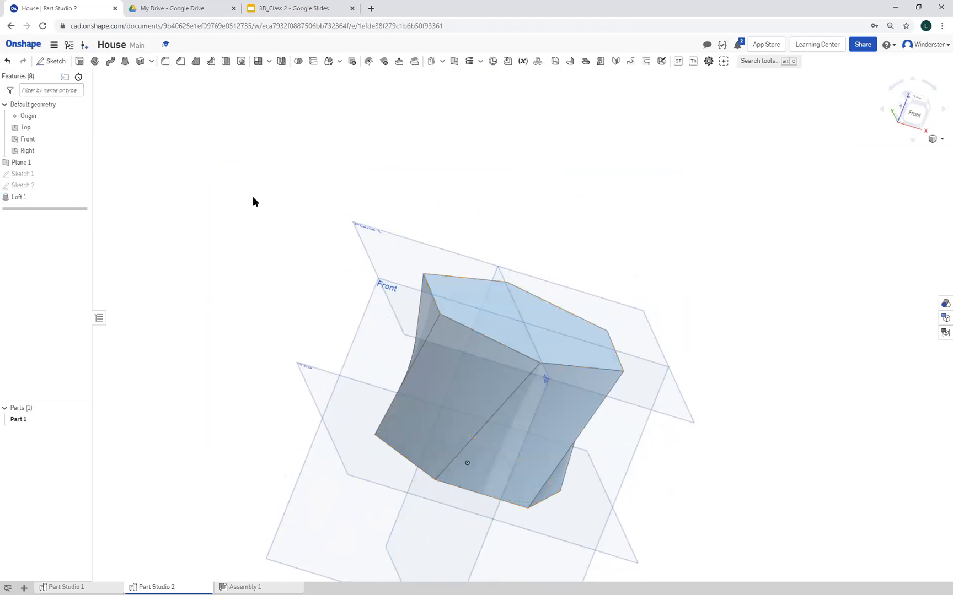
Shell the lofted solid with a 0.1 in wall thickness, removing its top hexagonal face
{"action": "scroll", "coordinate": [670, 493], "scroll_direction": "up", "scroll_amount": 3}
{"action": "right_click_drag", "start_coordinate": [669, 494], "coordinate": [686, 482]}
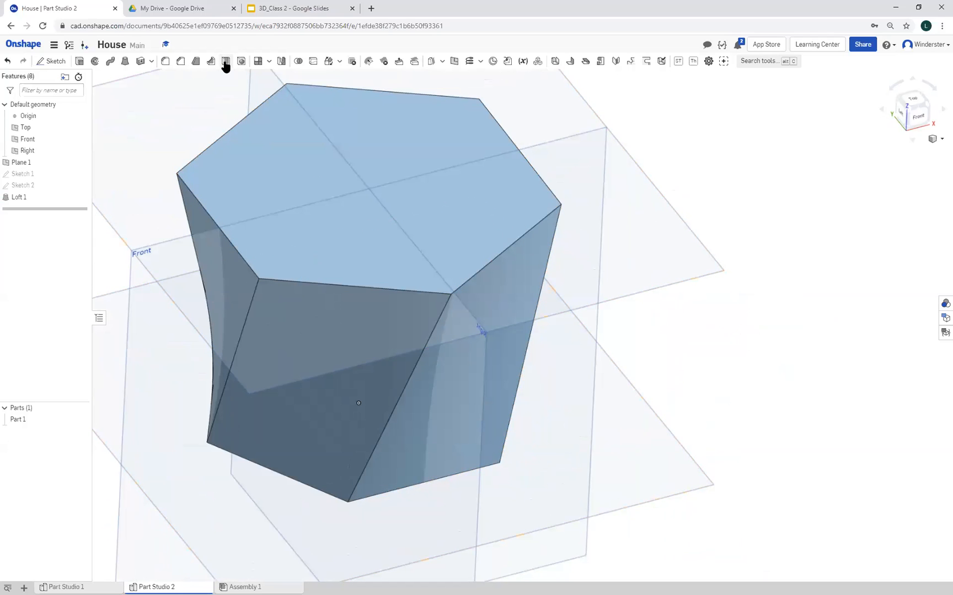
{"action": "left_click", "coordinate": [225, 62]}
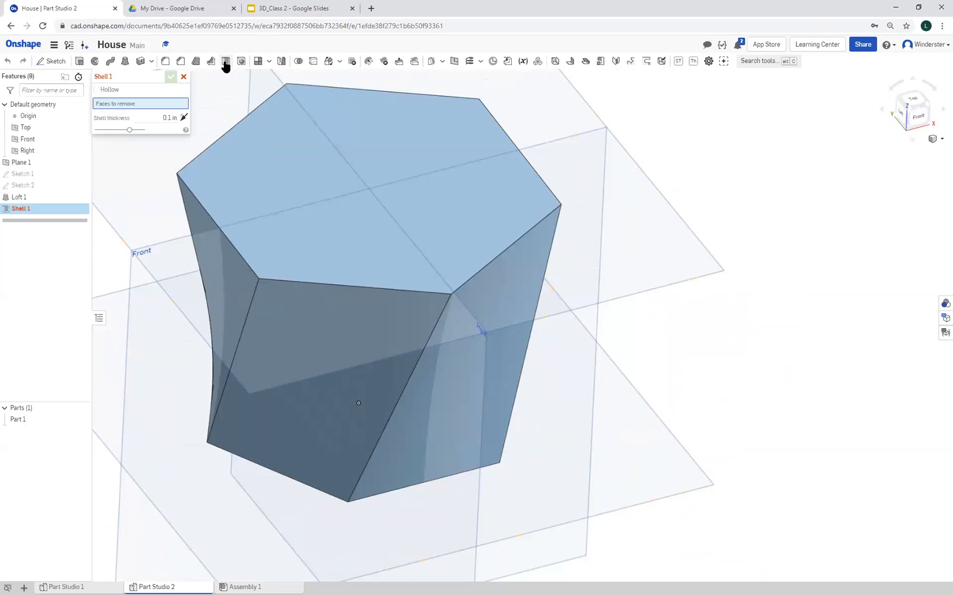
{"action": "left_click", "coordinate": [367, 182]}
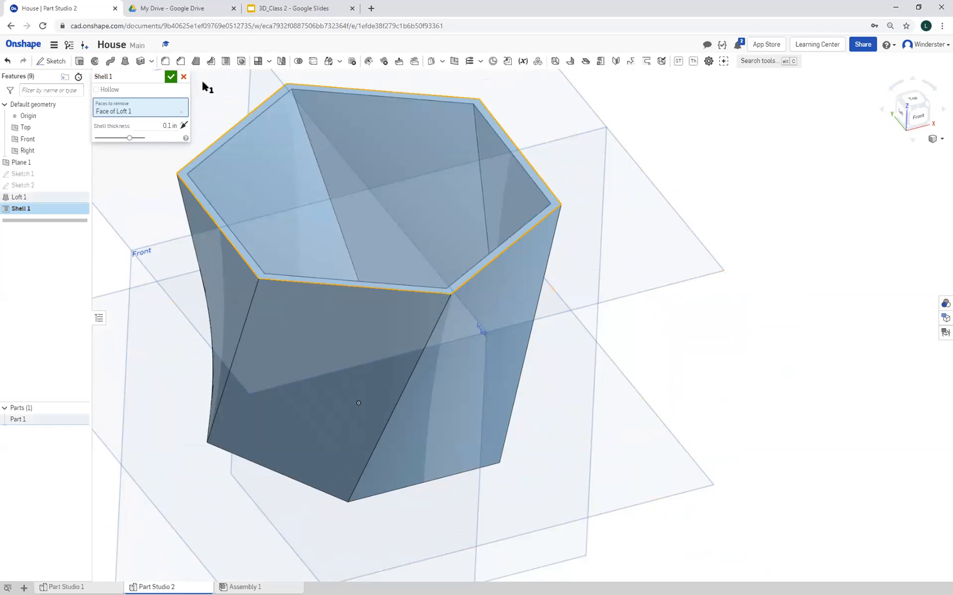
{"action": "left_click", "coordinate": [170, 77]}
{"action": "right_click_drag", "start_coordinate": [368, 250], "coordinate": [357, 315]}
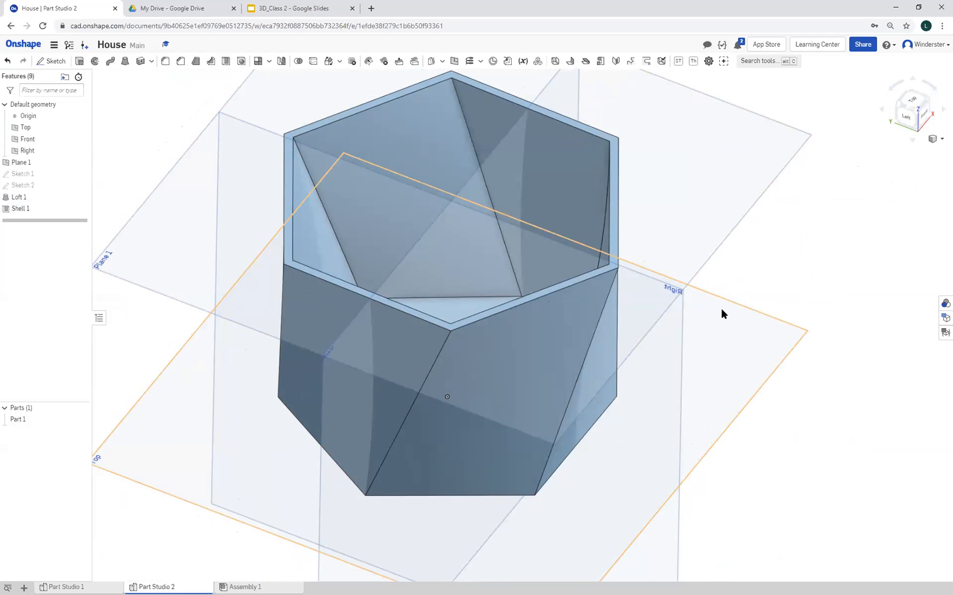
{"action": "right_click_drag", "start_coordinate": [727, 330], "coordinate": [746, 313]}
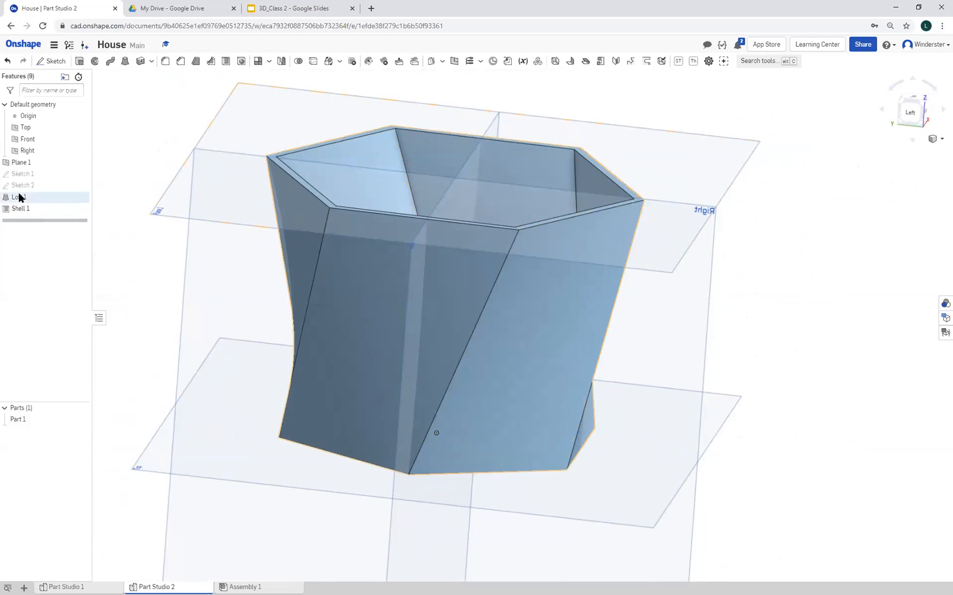
Set the offset distance of the plane above the Top plane to 6 in and accept the change
{"action": "left_click", "coordinate": [28, 164]}
{"action": "double_click", "coordinate": [28, 163]}
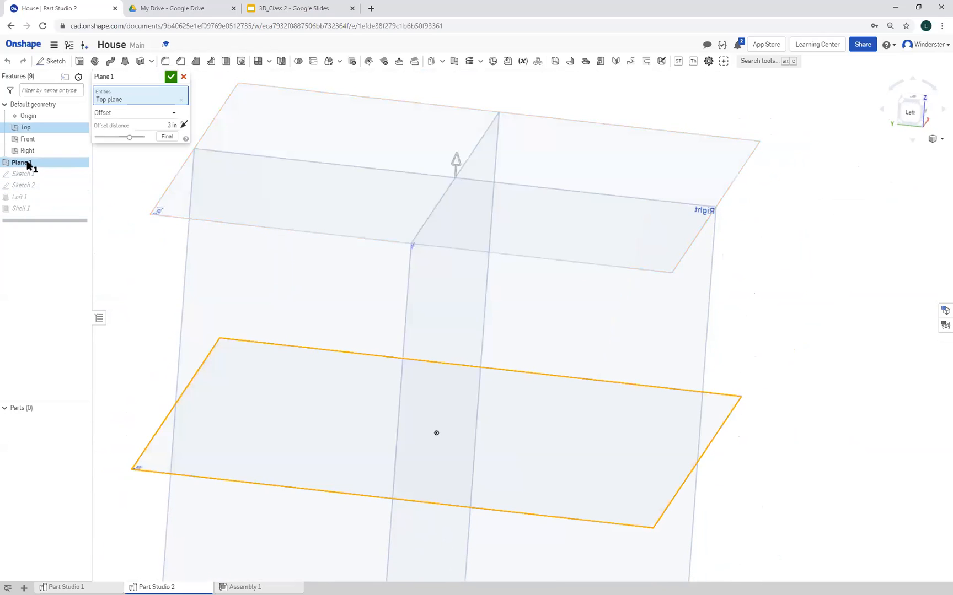
{"action": "left_click", "coordinate": [158, 124]}
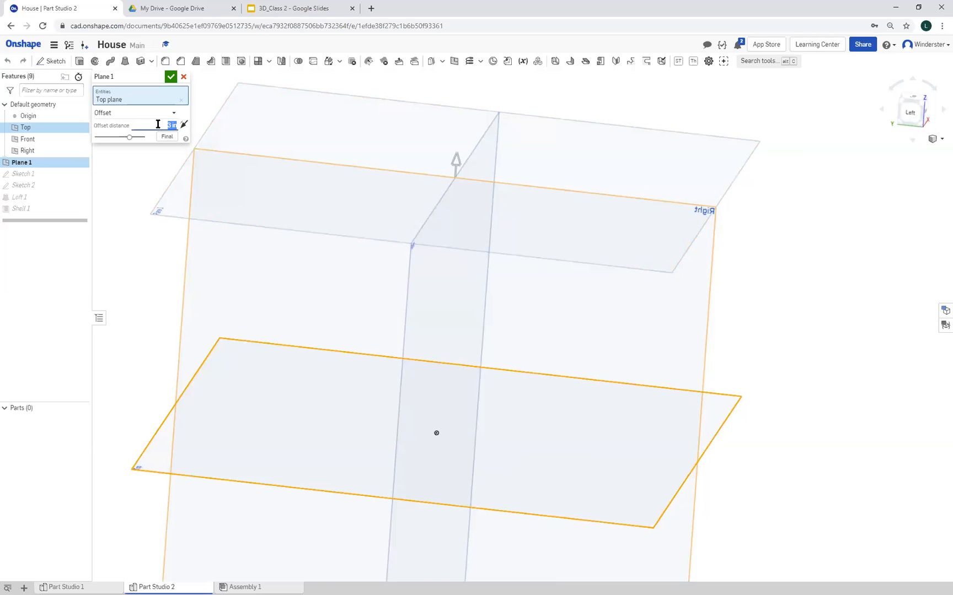
{"action": "type", "text": "6"}
{"action": "left_click", "coordinate": [170, 76]}
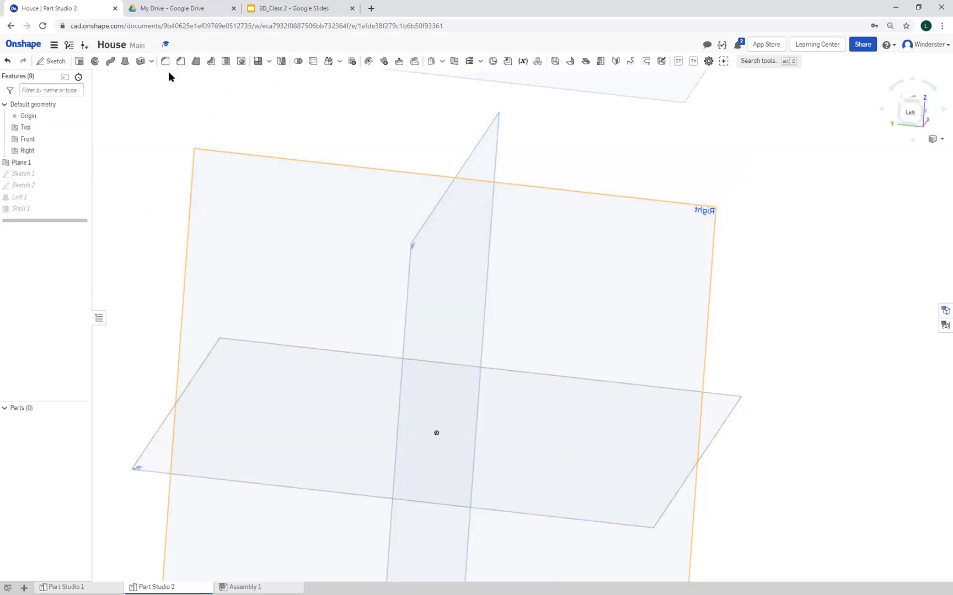
{"action": "scroll", "coordinate": [182, 216], "scroll_direction": "down", "scroll_amount": 2}
{"action": "right_click_drag", "start_coordinate": [204, 233], "coordinate": [310, 243]}
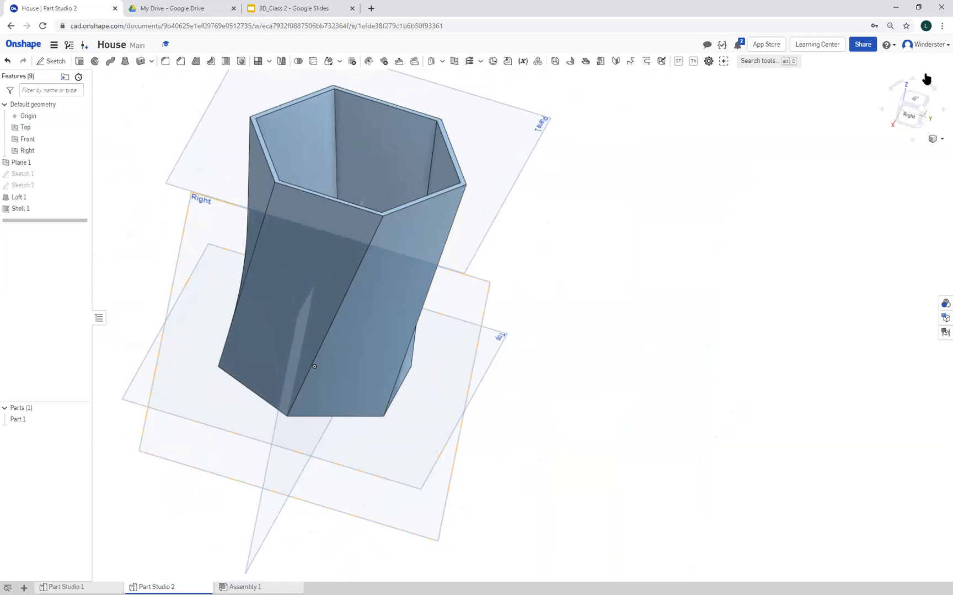
Edit the upper hexagon's sketch, dimension its inner construction circle to a 5 in diameter, and accept the sketch
{"action": "left_click", "coordinate": [938, 139]}
{"action": "left_click", "coordinate": [915, 149]}
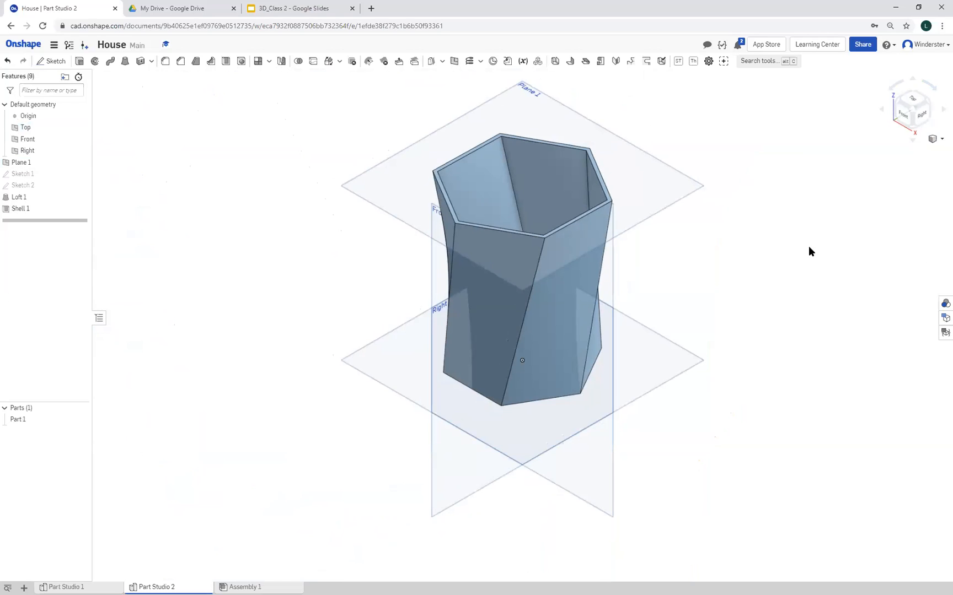
{"action": "left_click", "coordinate": [40, 183]}
{"action": "double_click", "coordinate": [59, 183]}
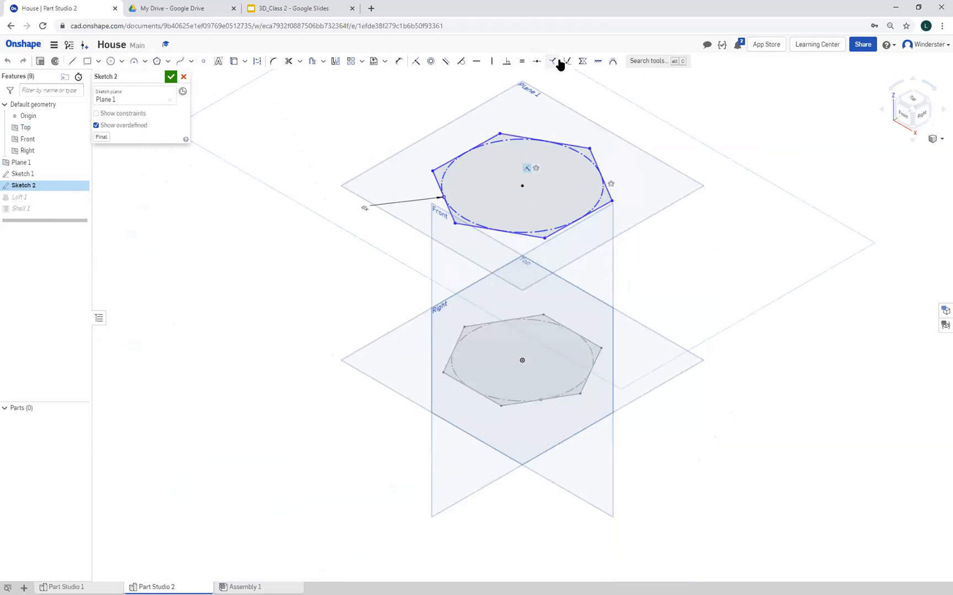
{"action": "left_click", "coordinate": [398, 60]}
{"action": "left_click", "coordinate": [588, 155]}
{"action": "left_click", "coordinate": [662, 150]}
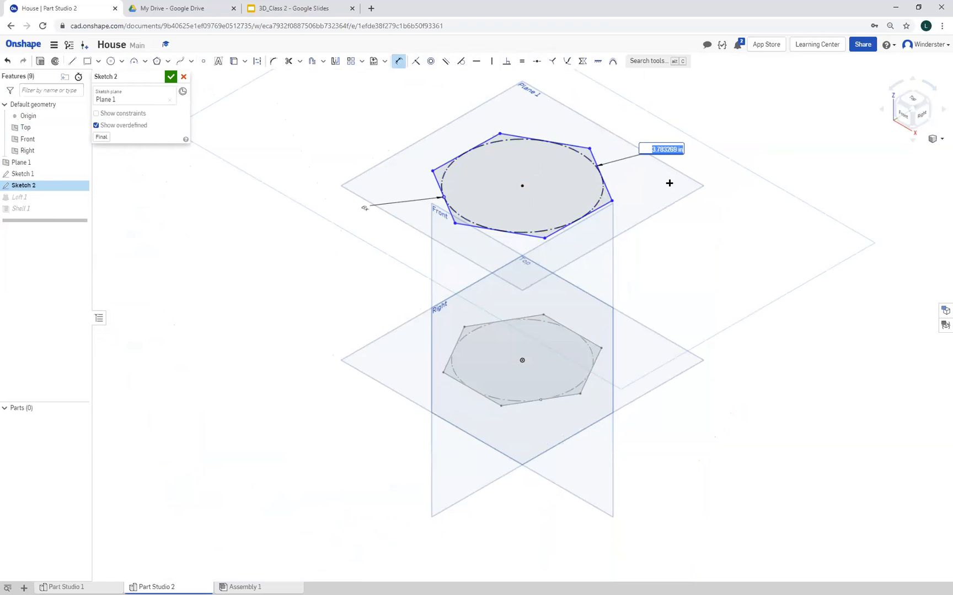
{"action": "type", "text": "5"}
{"action": "key", "text": "Return"}
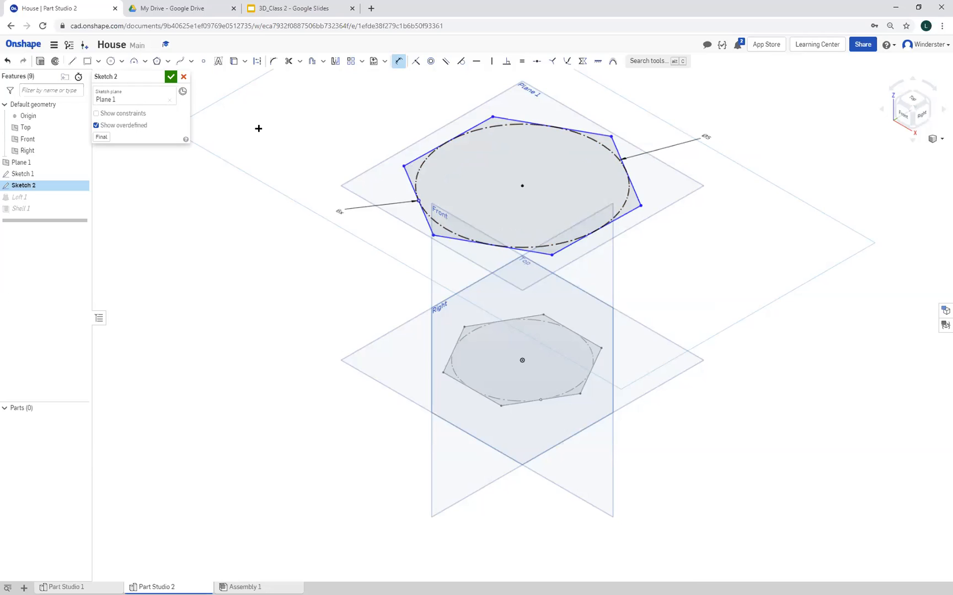
{"action": "left_click", "coordinate": [170, 78]}
{"action": "mouse_move", "coordinate": [319, 436]}
{"action": "right_mouse_down"}
{"action": "mouse_move", "coordinate": [333, 430]}
{"action": "mouse_move", "coordinate": [318, 383]}
{"action": "mouse_move", "coordinate": [250, 377]}
{"action": "mouse_move", "coordinate": [377, 425]}
{"action": "mouse_move", "coordinate": [372, 486]}
{"action": "mouse_move", "coordinate": [359, 426]}
{"action": "mouse_move", "coordinate": [321, 424]}
{"action": "mouse_move", "coordinate": [347, 442]}
{"action": "mouse_move", "coordinate": [338, 436]}
{"action": "mouse_move", "coordinate": [402, 353]}
{"action": "right_mouse_up"}
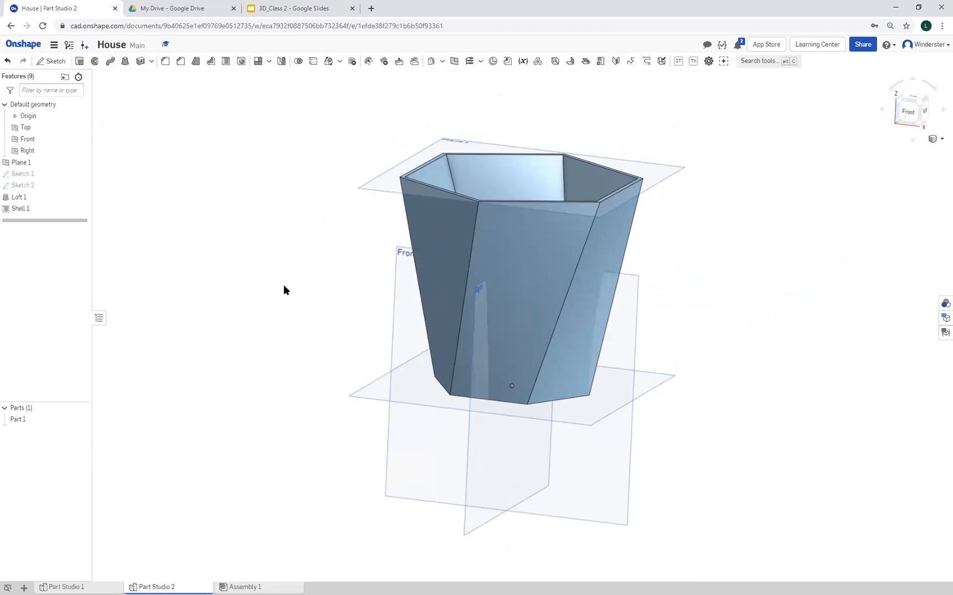
Return to Part Studio 1 and examine the house's walls, window openings and gabled ends from all sides
{"action": "left_click", "coordinate": [94, 586]}
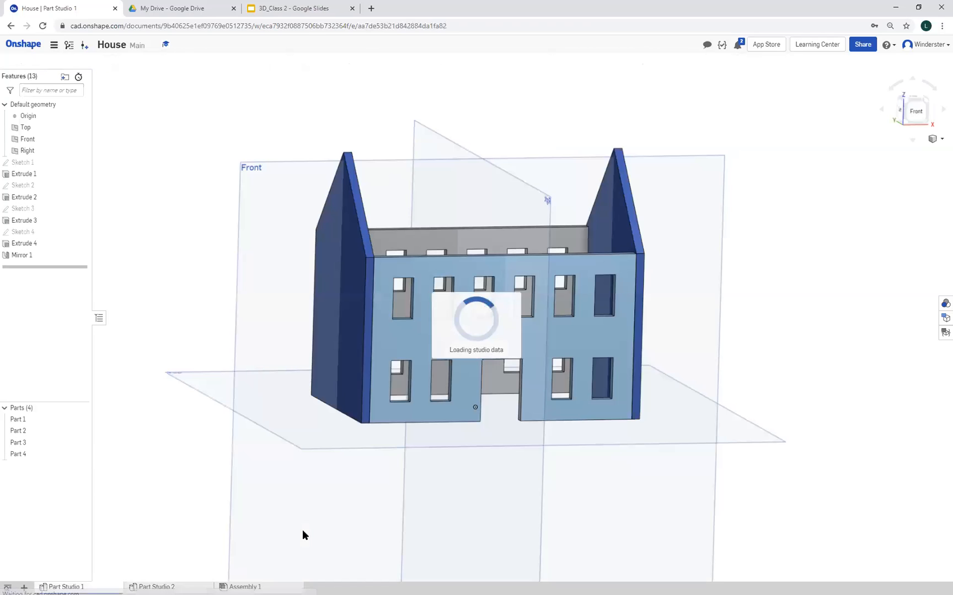
{"action": "right_click_drag", "start_coordinate": [609, 488], "coordinate": [460, 400]}
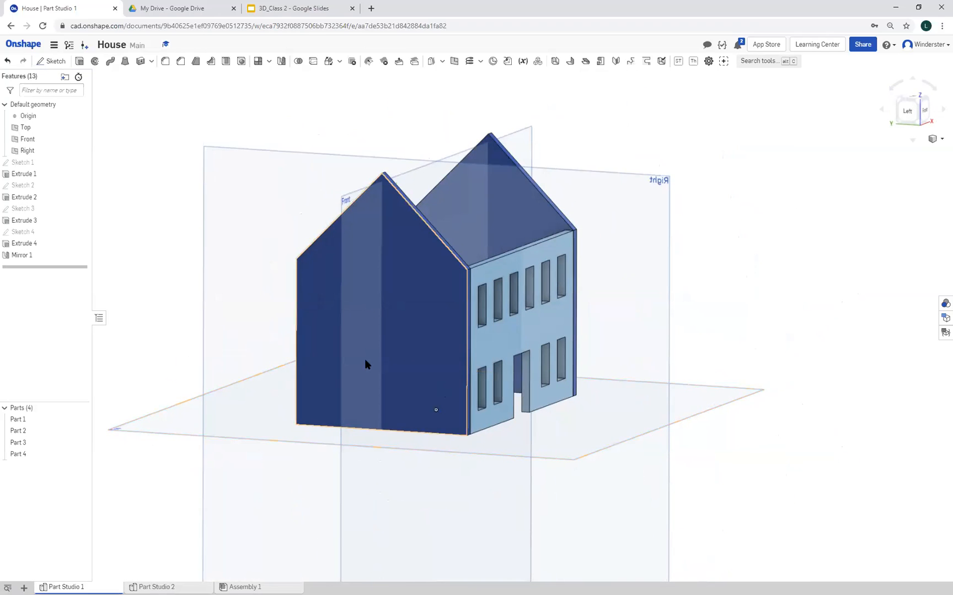
{"action": "right_click_drag", "start_coordinate": [427, 465], "coordinate": [490, 514]}
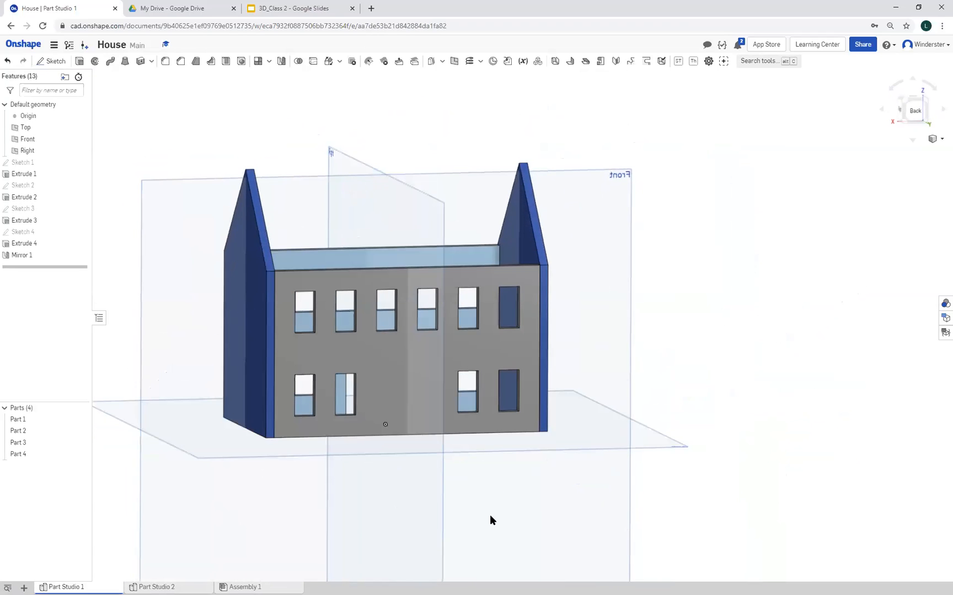
{"action": "right_click_drag", "start_coordinate": [391, 506], "coordinate": [405, 424]}
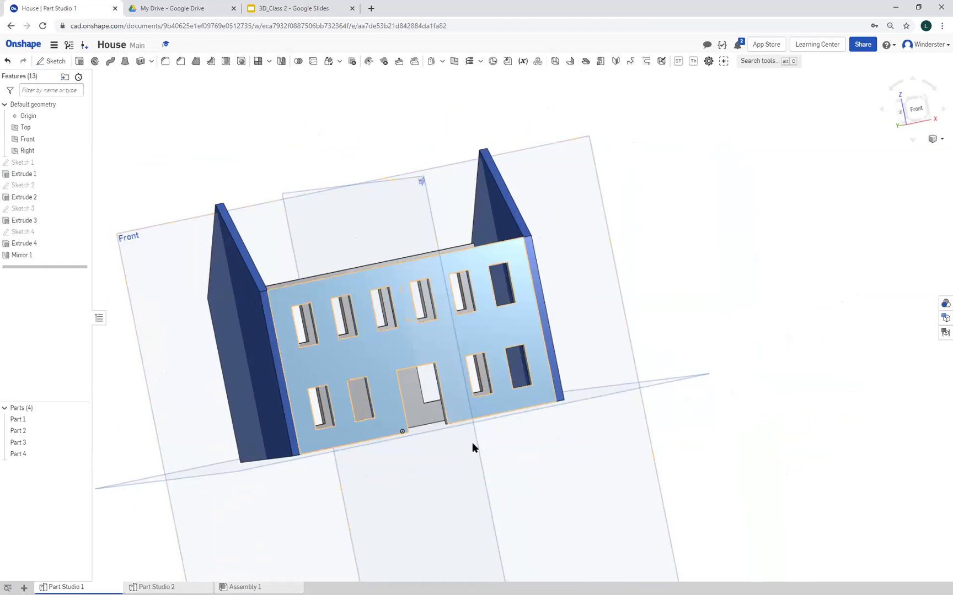
{"action": "right_click_drag", "start_coordinate": [747, 454], "coordinate": [711, 473]}
{"action": "right_click_drag", "start_coordinate": [167, 442], "coordinate": [259, 463]}
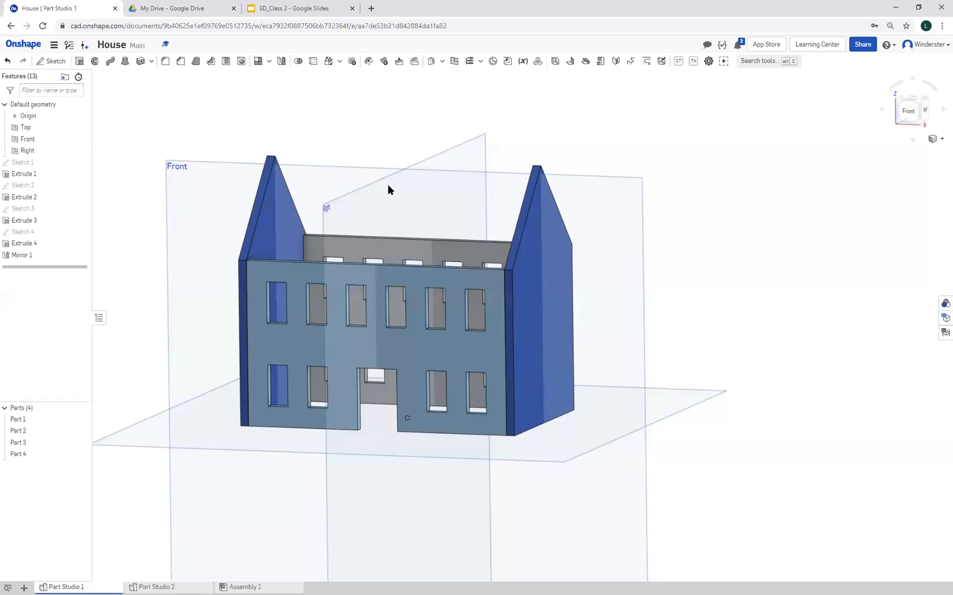
Return to the document list and review the share settings of the House document, leaving them unchanged
{"action": "left_click", "coordinate": [31, 46]}
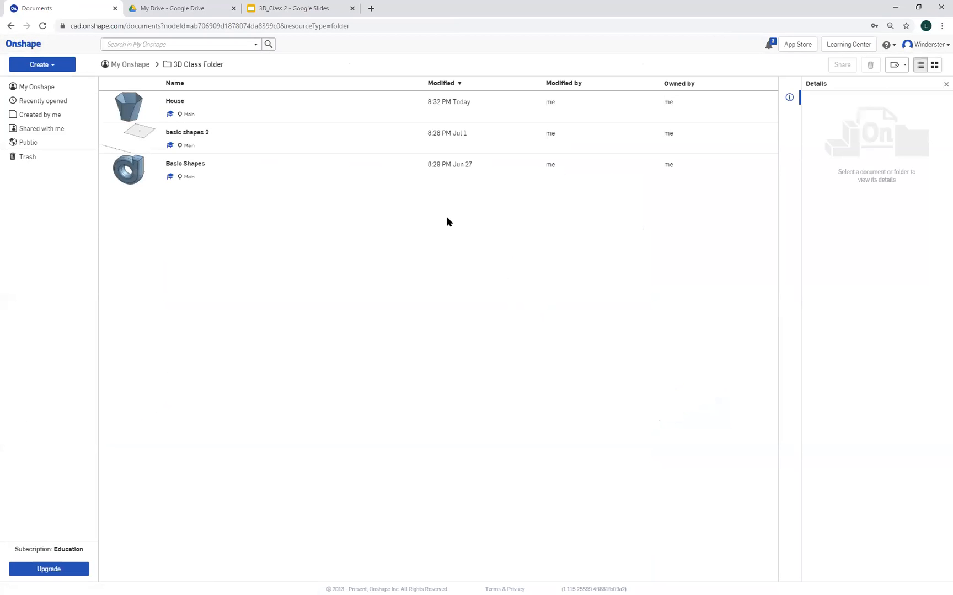
{"action": "left_click", "coordinate": [190, 106]}
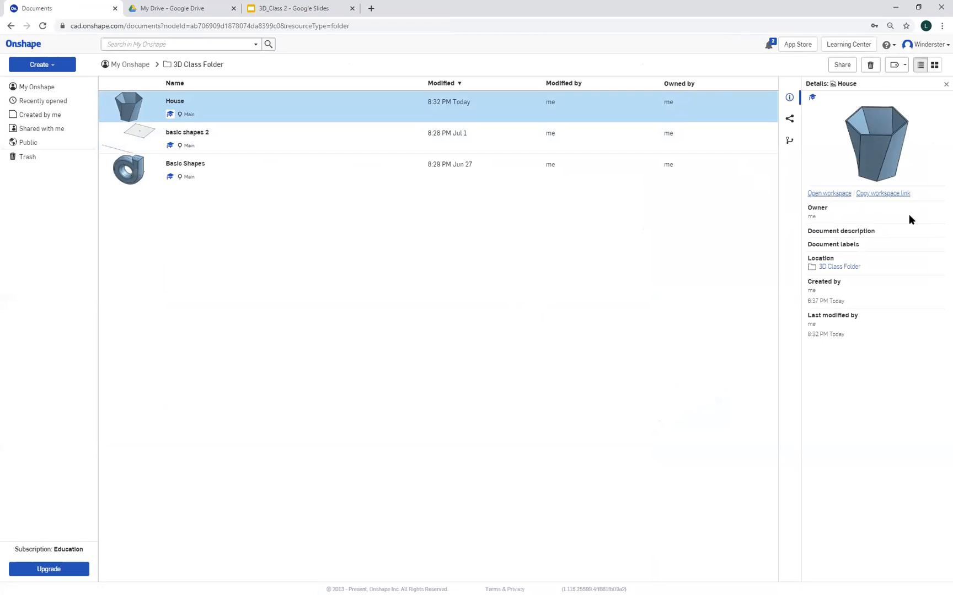
{"action": "right_click", "coordinate": [711, 110]}
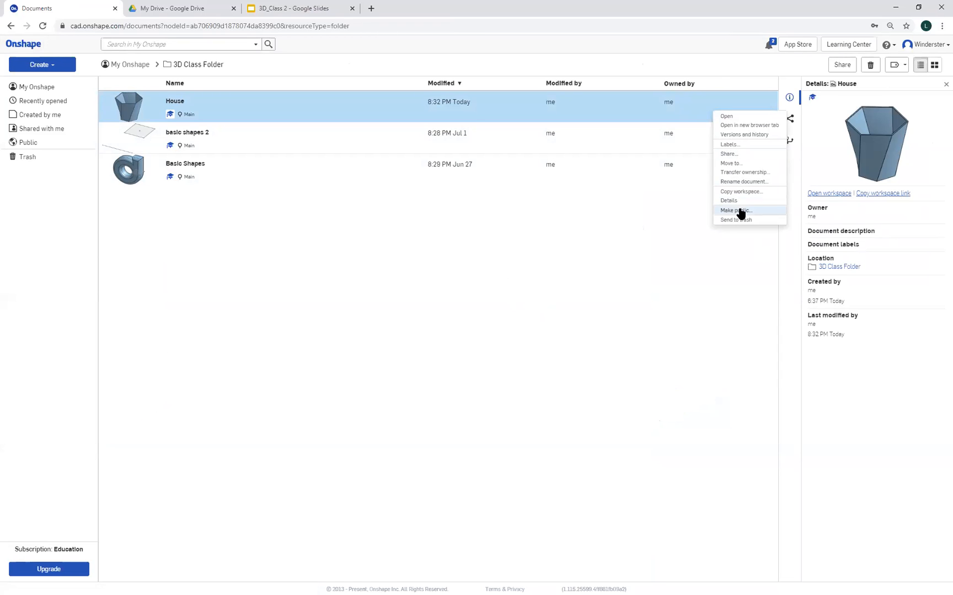
{"action": "left_click", "coordinate": [746, 156]}
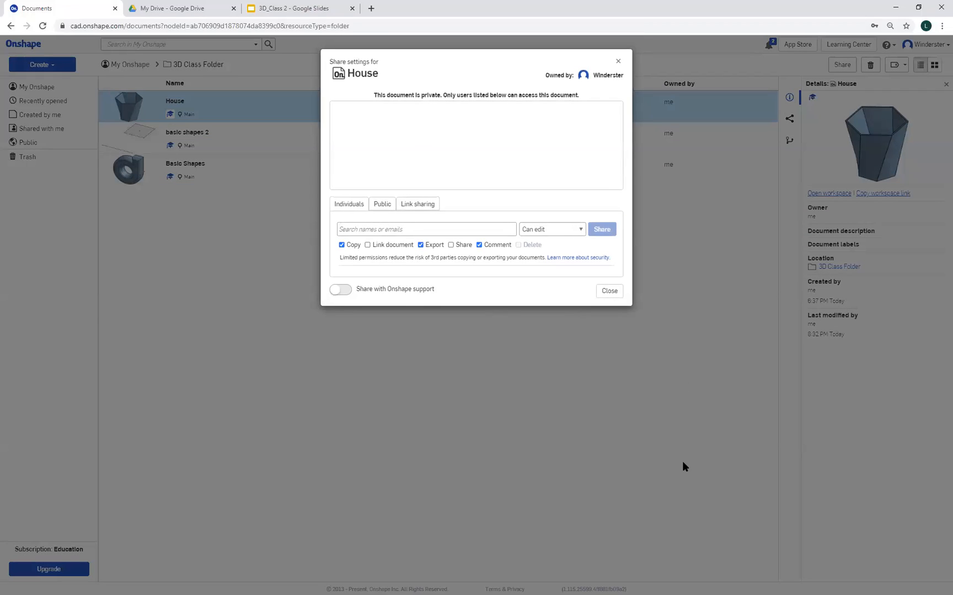
{"action": "left_click", "coordinate": [618, 298]}
{"action": "left_click", "coordinate": [678, 333]}
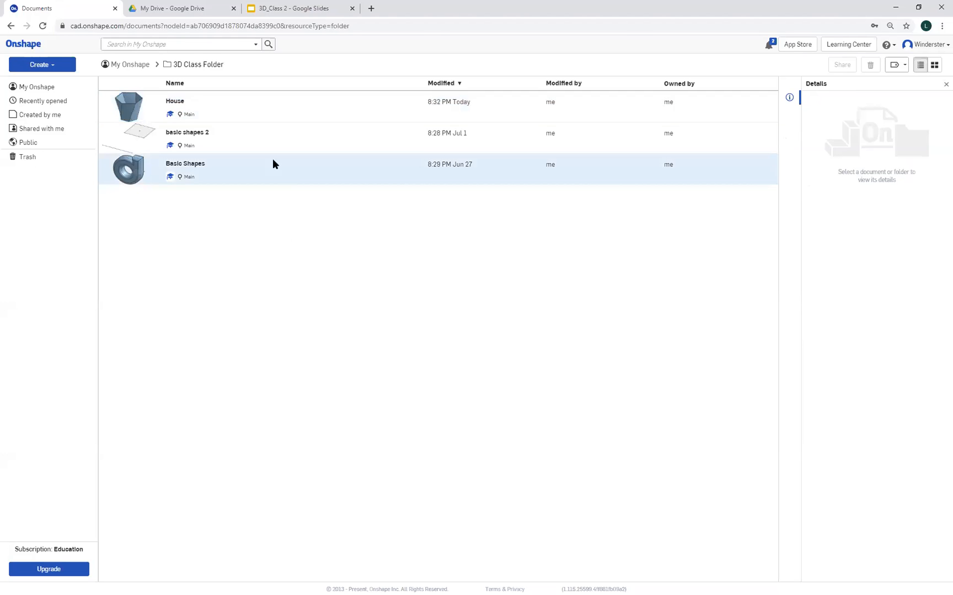
Reopen the House document and review the export options and file formats for Part Studio 1 without exporting
{"action": "double_click", "coordinate": [180, 103]}
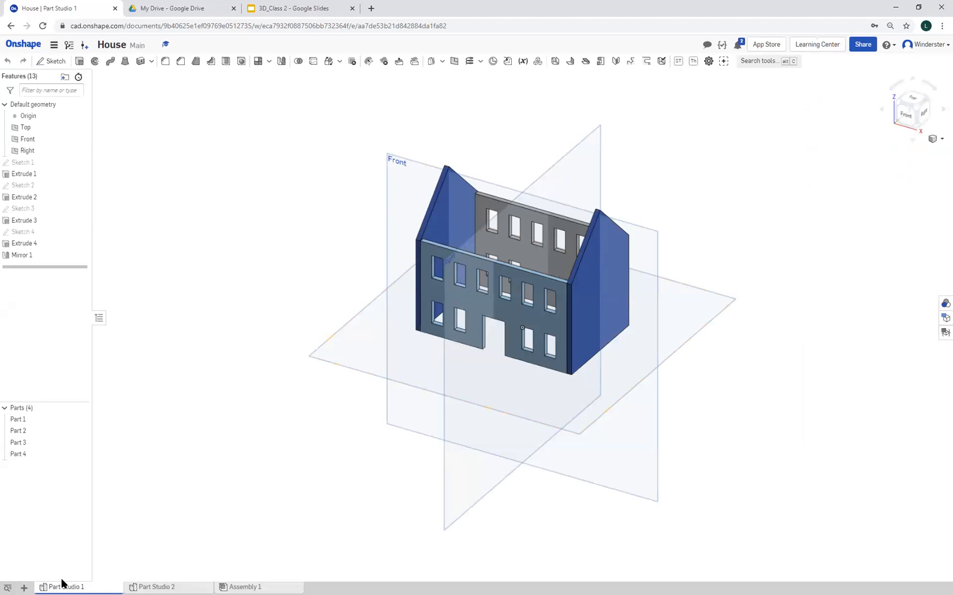
{"action": "mouse_move", "coordinate": [66, 583]}
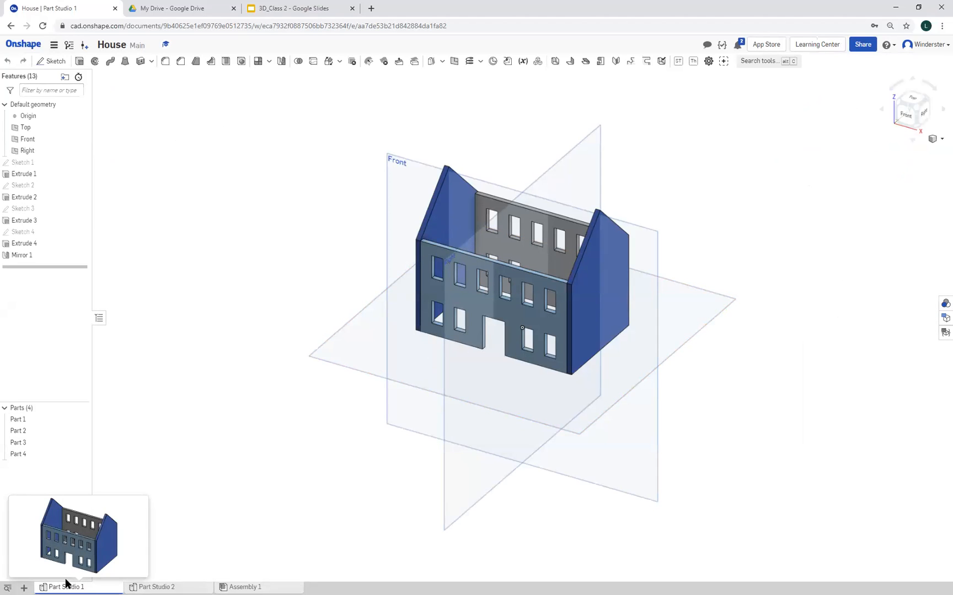
{"action": "right_click", "coordinate": [66, 584]}
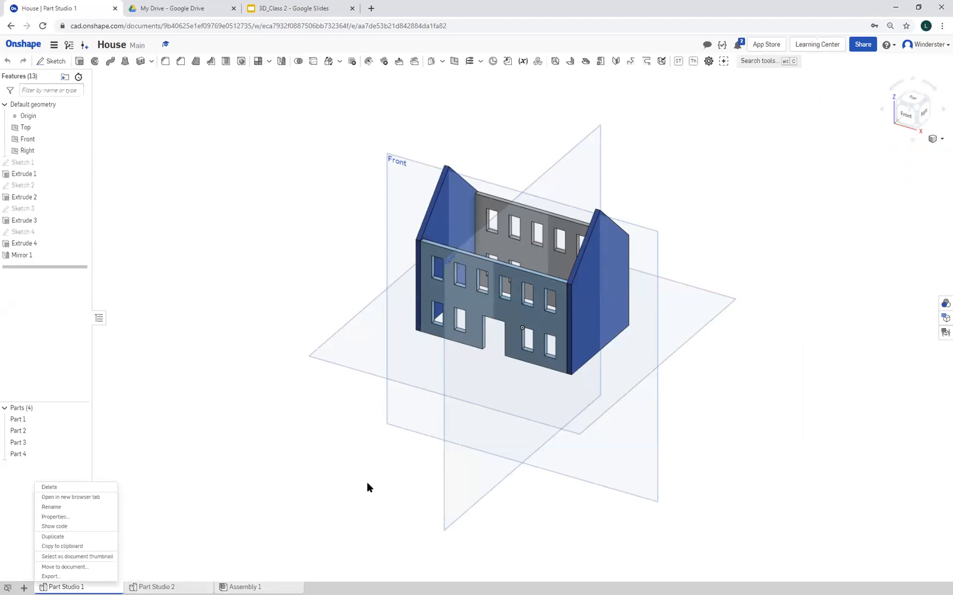
{"action": "left_click", "coordinate": [83, 577]}
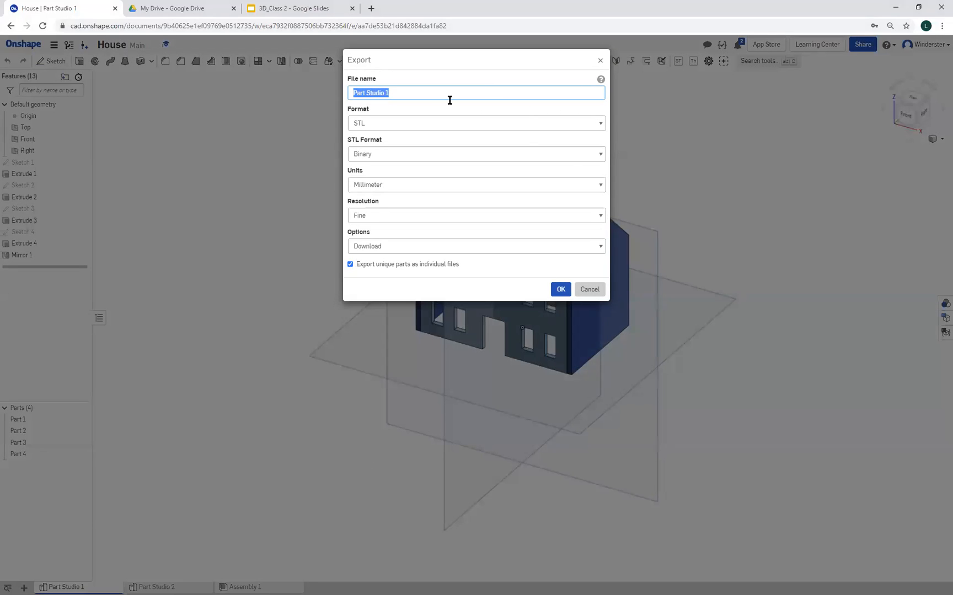
{"action": "left_click", "coordinate": [598, 123]}
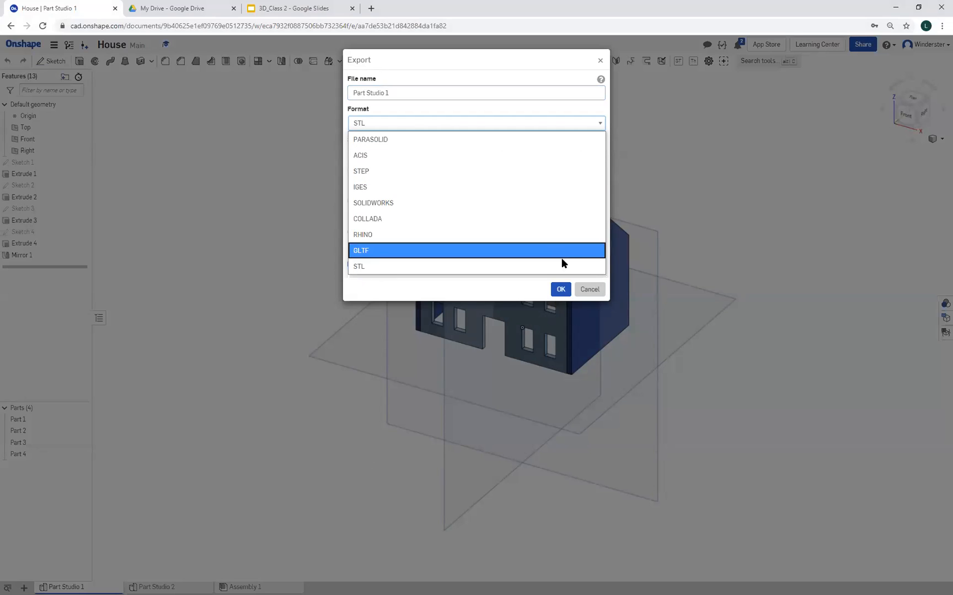
{"action": "left_click", "coordinate": [588, 289]}
{"action": "left_click", "coordinate": [589, 288]}
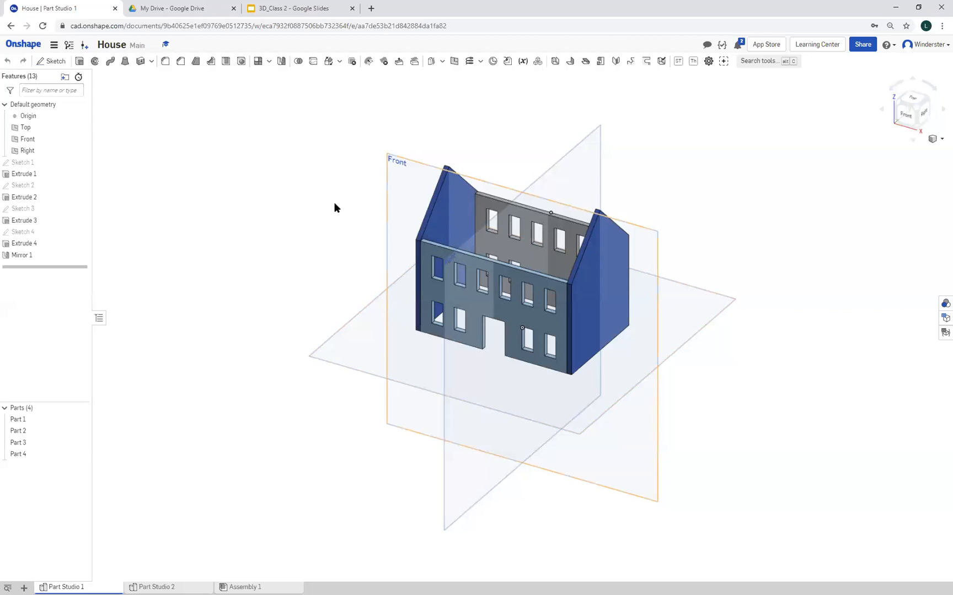
Go back to the document list and check the share details of the House document
{"action": "left_click", "coordinate": [24, 48]}
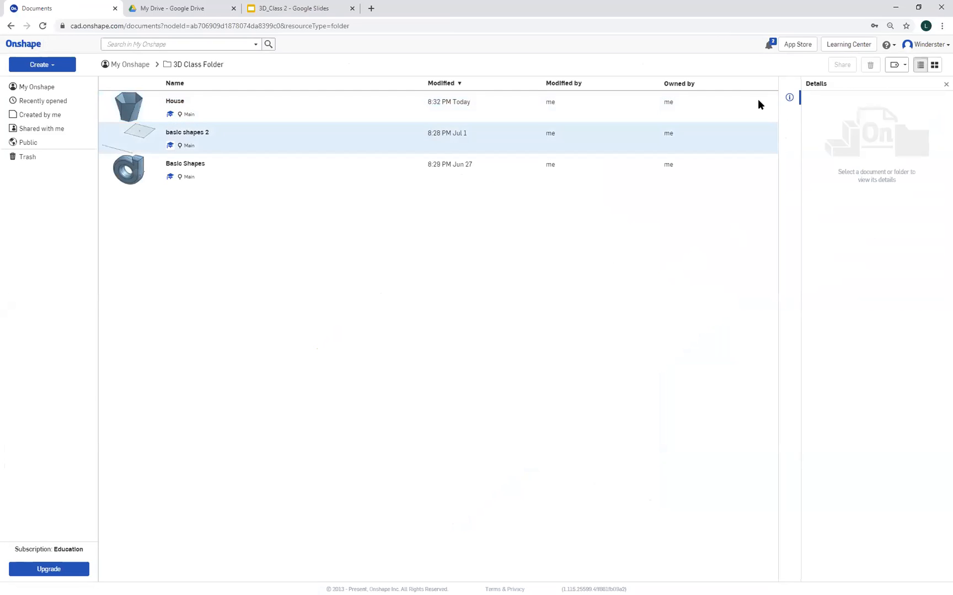
{"action": "left_click", "coordinate": [722, 115]}
{"action": "left_click", "coordinate": [789, 118]}
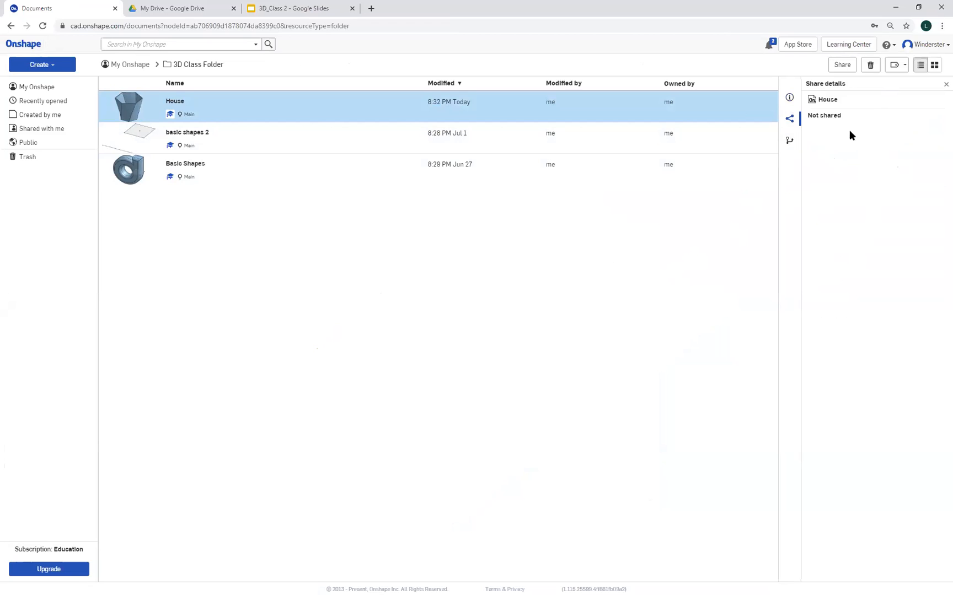
{"action": "left_click", "coordinate": [696, 220]}
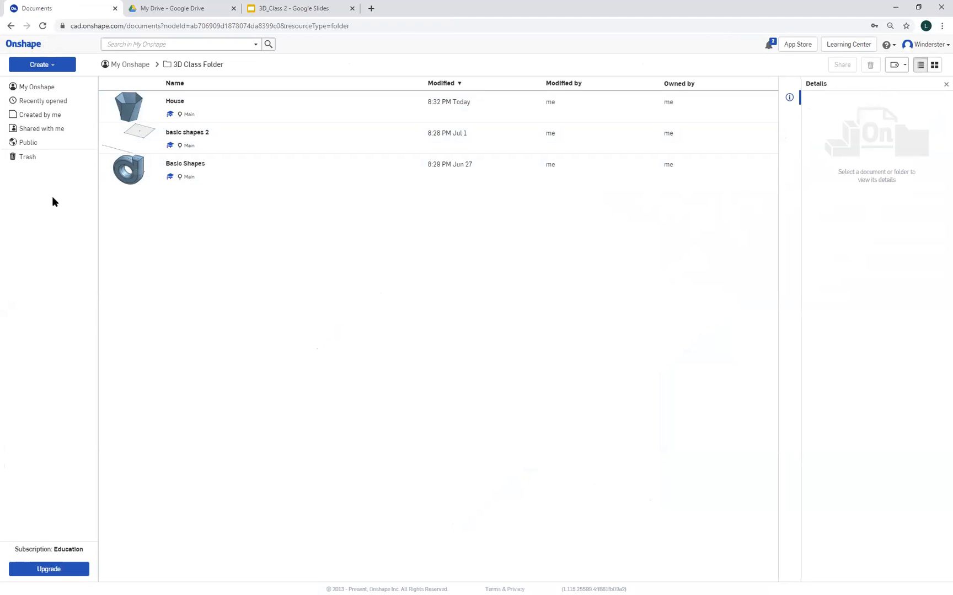
Open the Practice Files folder, view the Platinum ingot document, return to the folder and look at the creation options
{"action": "left_click", "coordinate": [39, 90]}
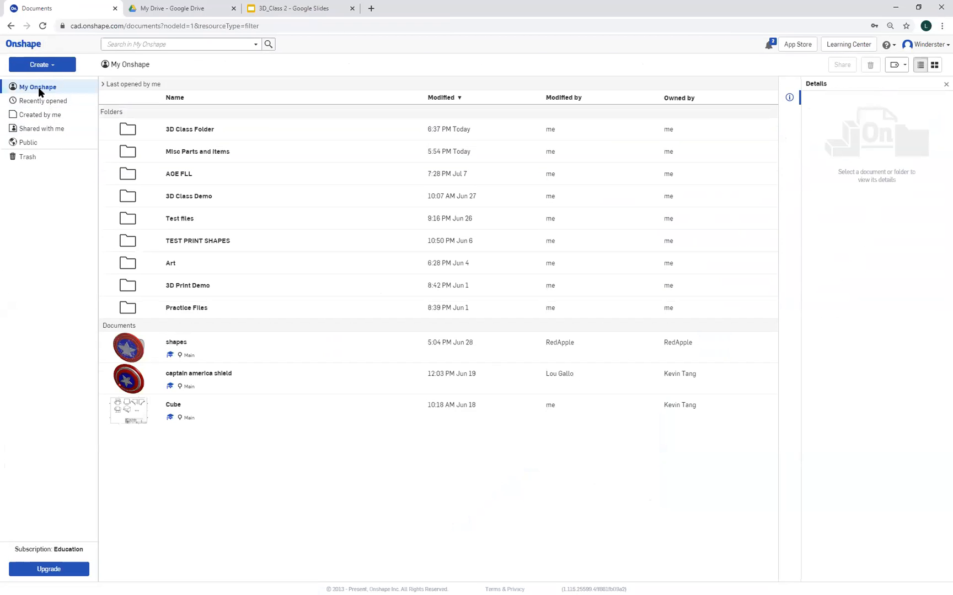
{"action": "left_click", "coordinate": [186, 309]}
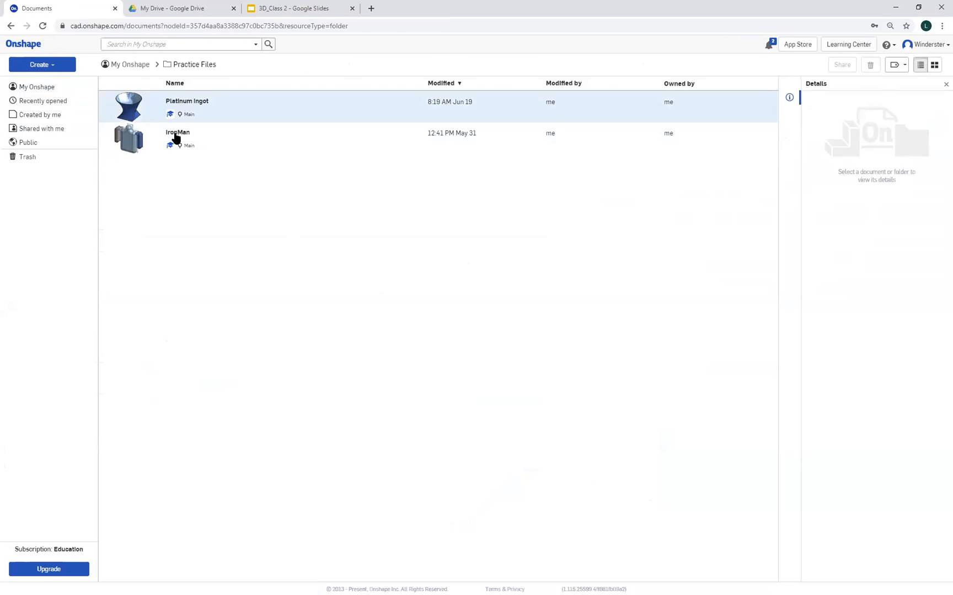
{"action": "left_click", "coordinate": [188, 102]}
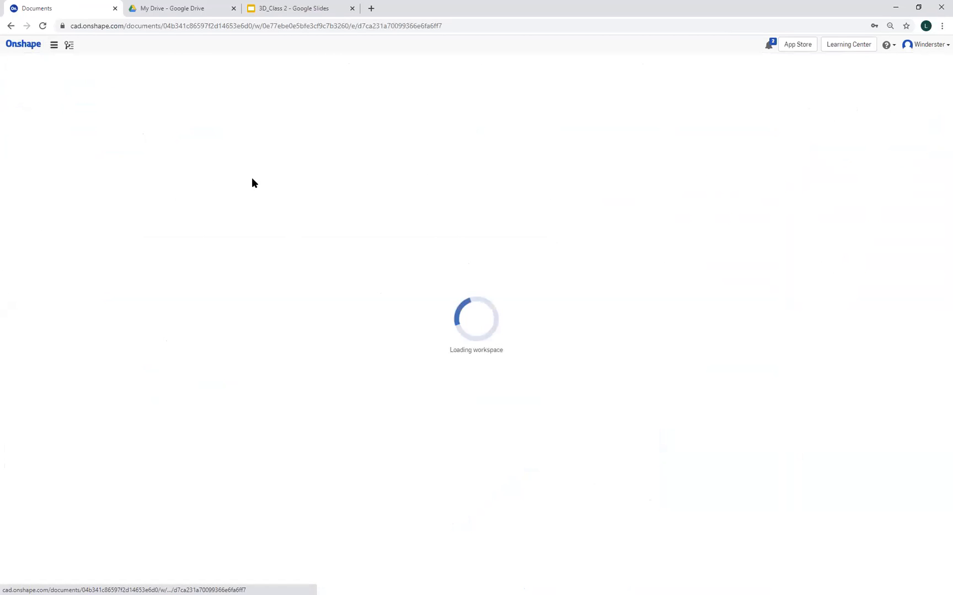
{"action": "left_click", "coordinate": [16, 46]}
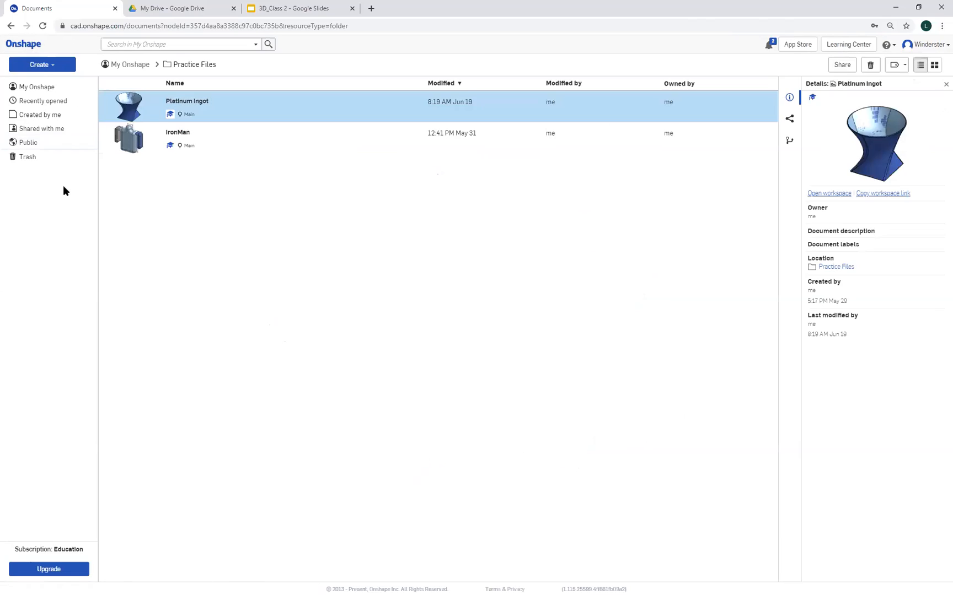
{"action": "left_click", "coordinate": [40, 67]}
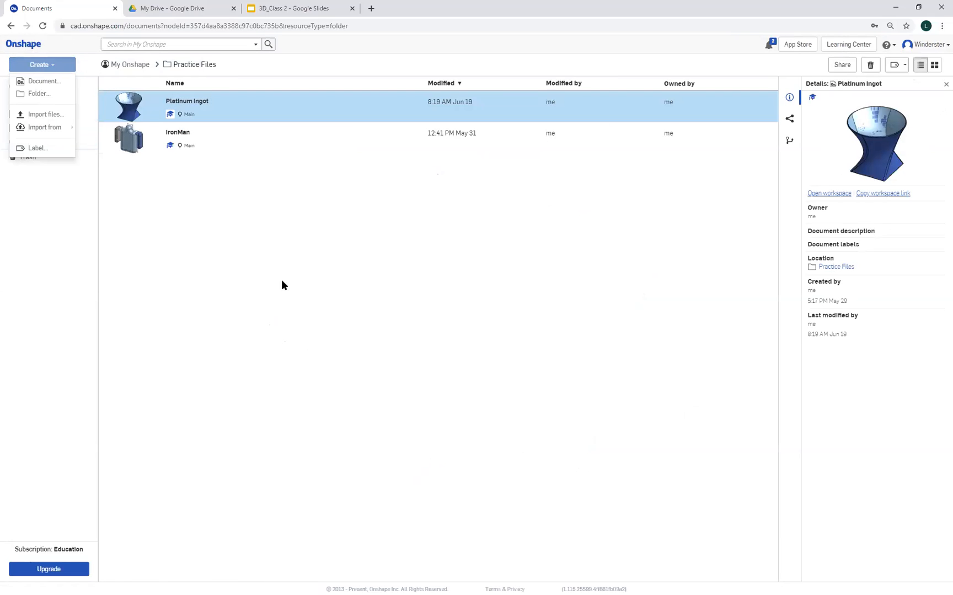
{"action": "left_click", "coordinate": [407, 433]}
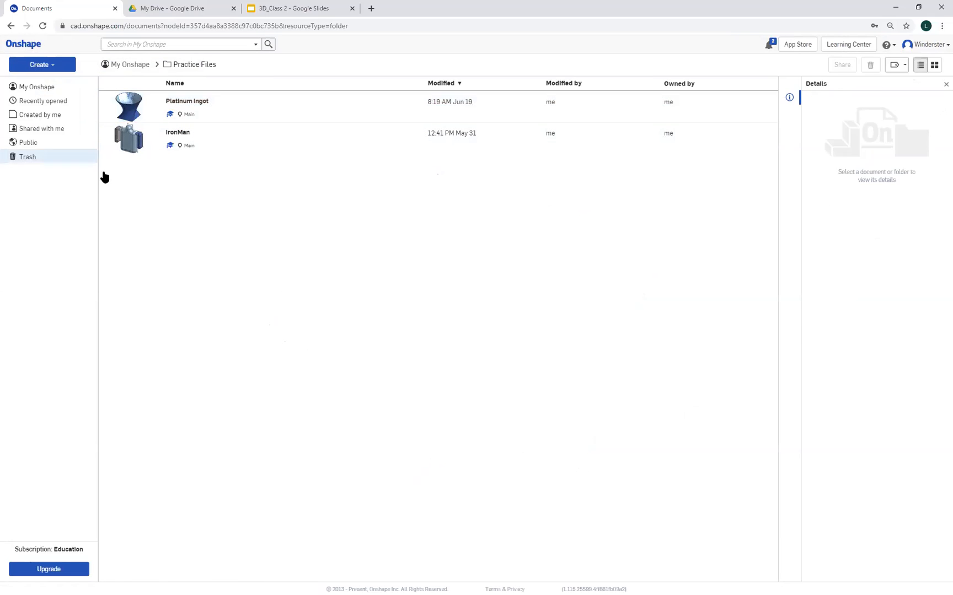
Open the shared shapes document from My Onshape, examine the models in Part Studios 2, 3, 4 and 1, and return to the document list
{"action": "left_click", "coordinate": [39, 87]}
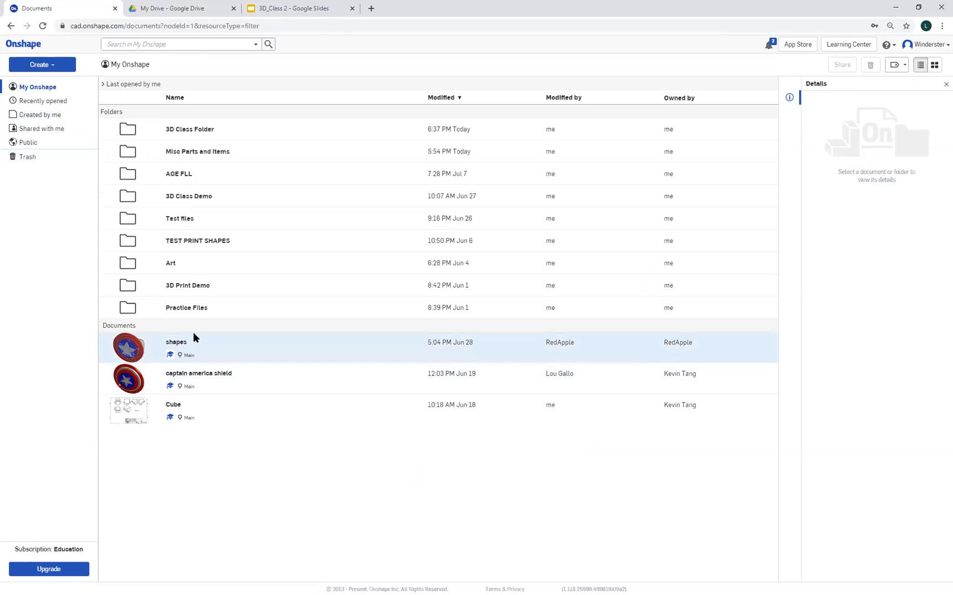
{"action": "left_click", "coordinate": [176, 342]}
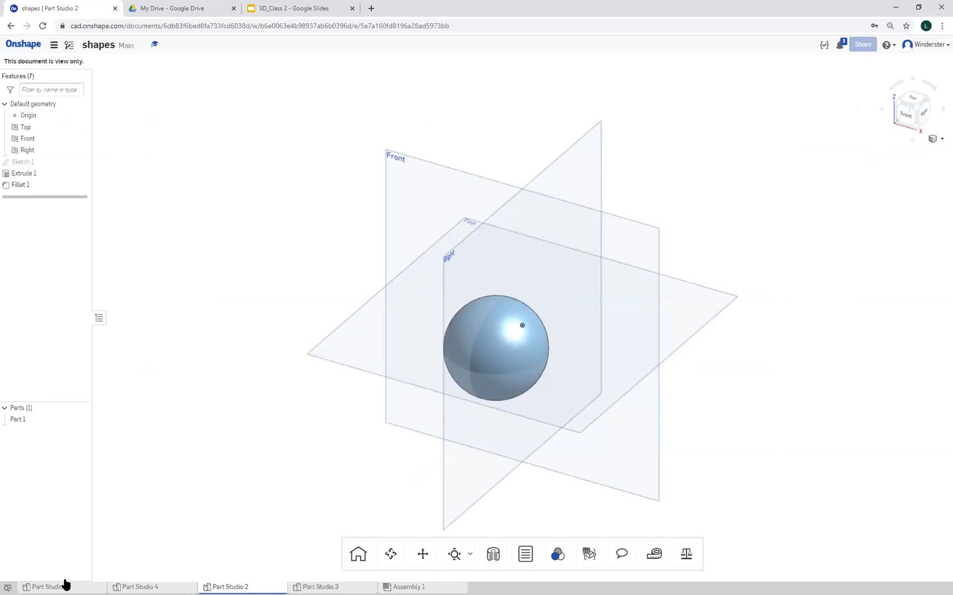
{"action": "mouse_move", "coordinate": [369, 420]}
{"action": "right_mouse_down"}
{"action": "mouse_move", "coordinate": [403, 403]}
{"action": "mouse_move", "coordinate": [361, 424]}
{"action": "right_mouse_up"}
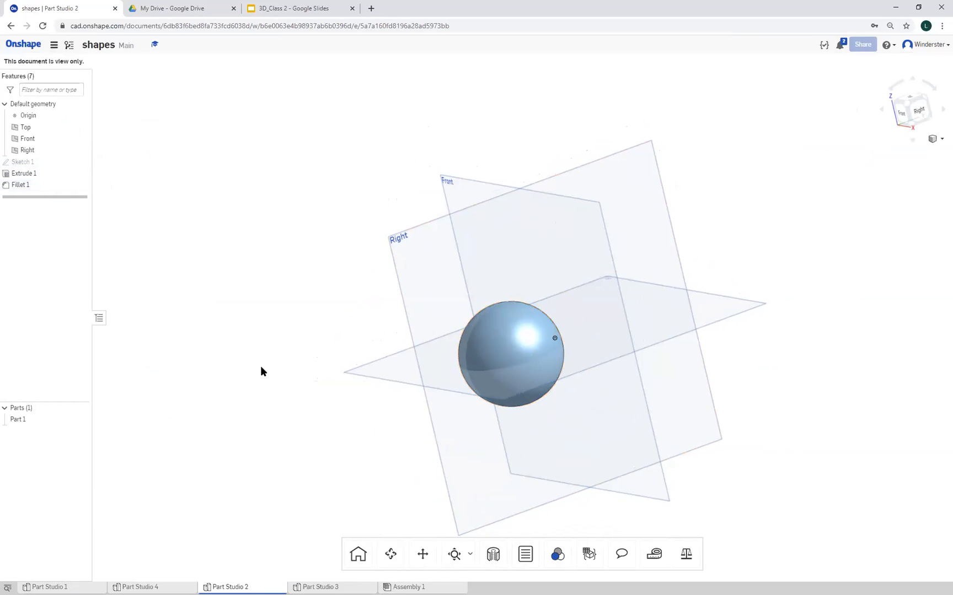
{"action": "left_click", "coordinate": [321, 586]}
{"action": "right_click_drag", "start_coordinate": [374, 427], "coordinate": [486, 403]}
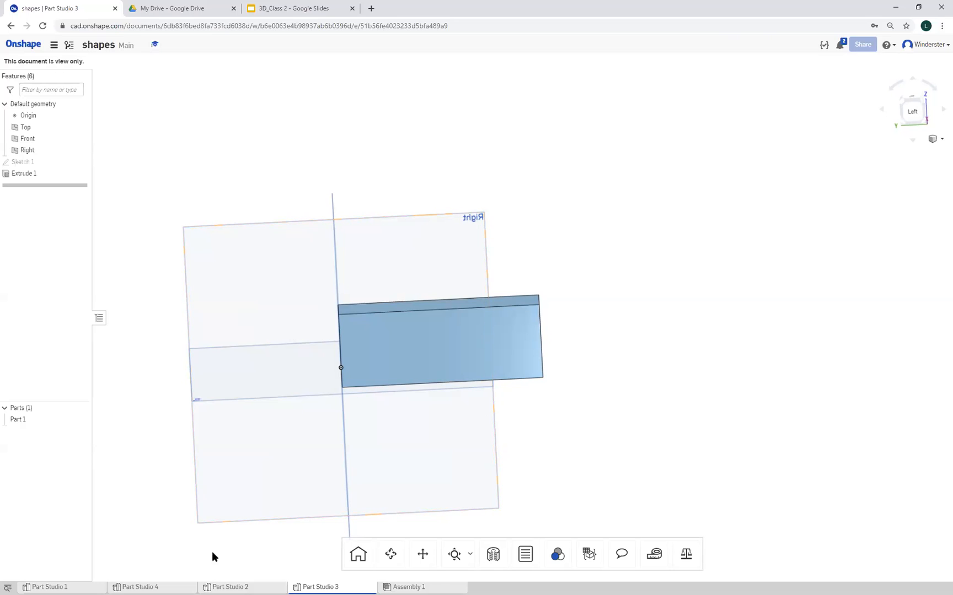
{"action": "left_click", "coordinate": [139, 587]}
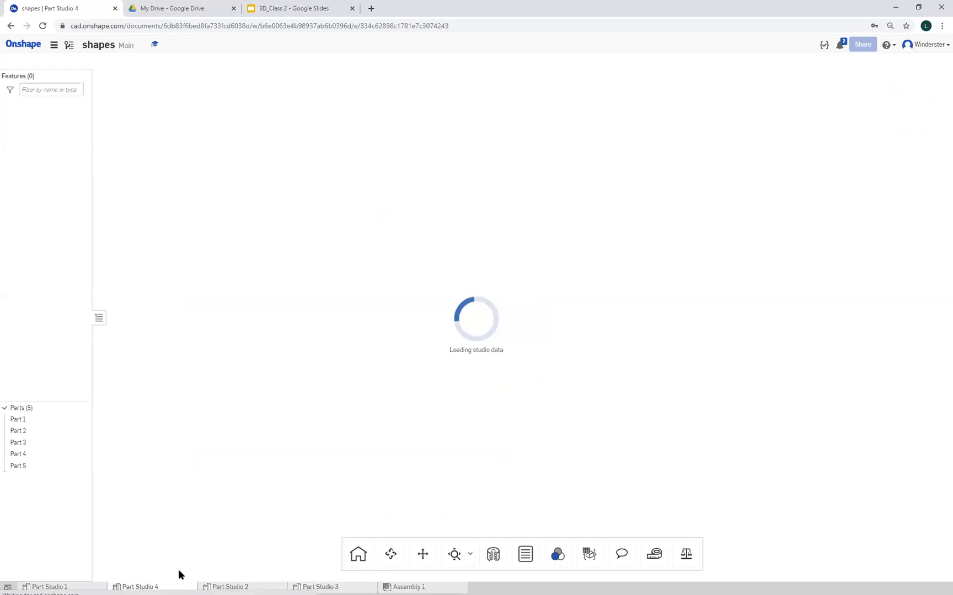
{"action": "right_click_drag", "start_coordinate": [329, 467], "coordinate": [357, 442]}
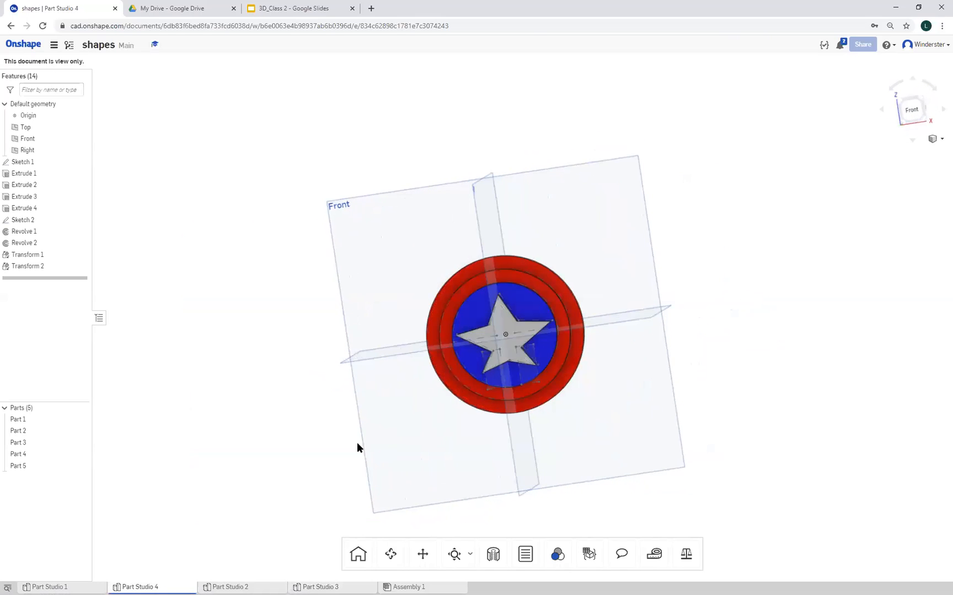
{"action": "left_click", "coordinate": [58, 586]}
{"action": "right_click_drag", "start_coordinate": [739, 471], "coordinate": [506, 469]}
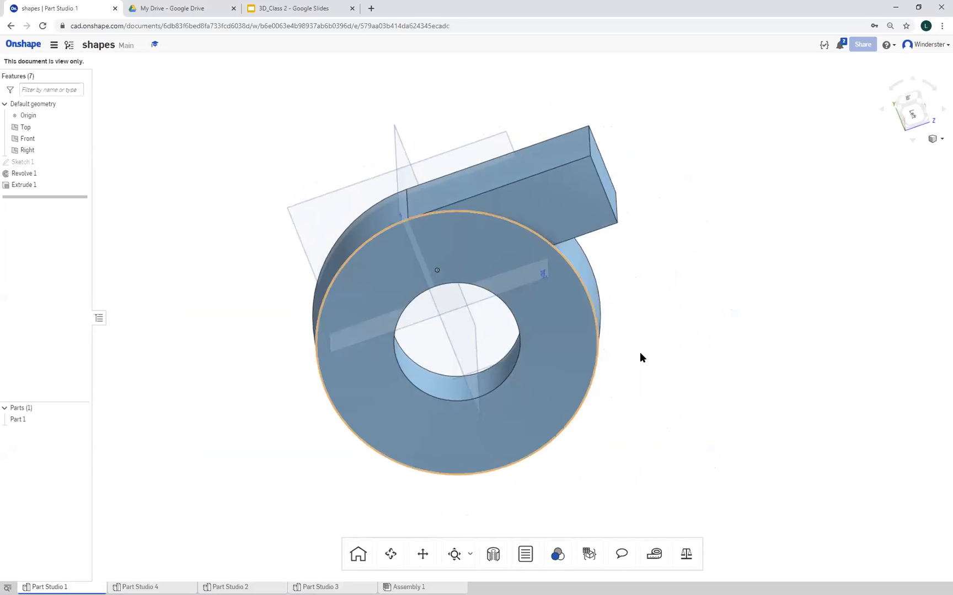
{"action": "left_click", "coordinate": [23, 44]}
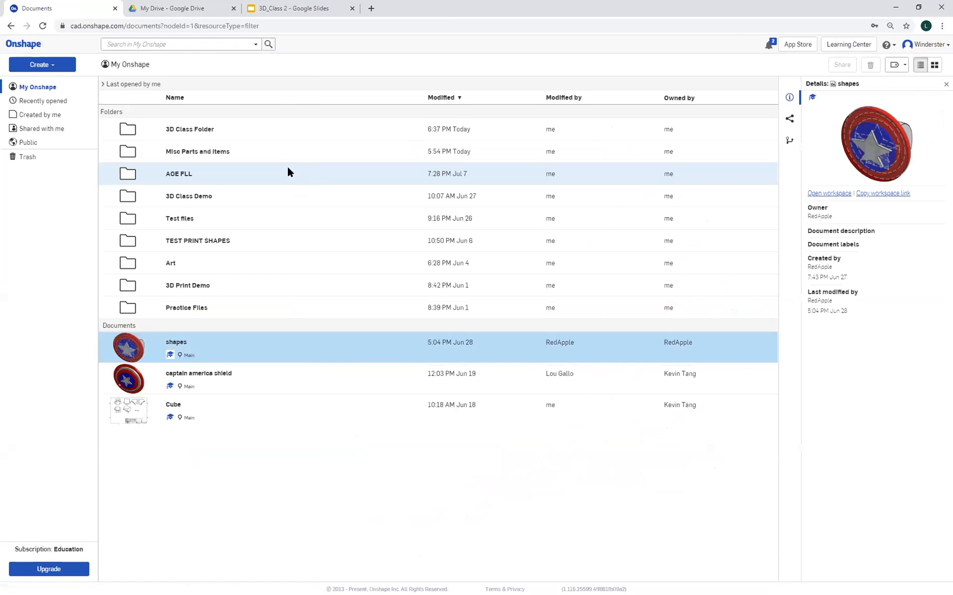